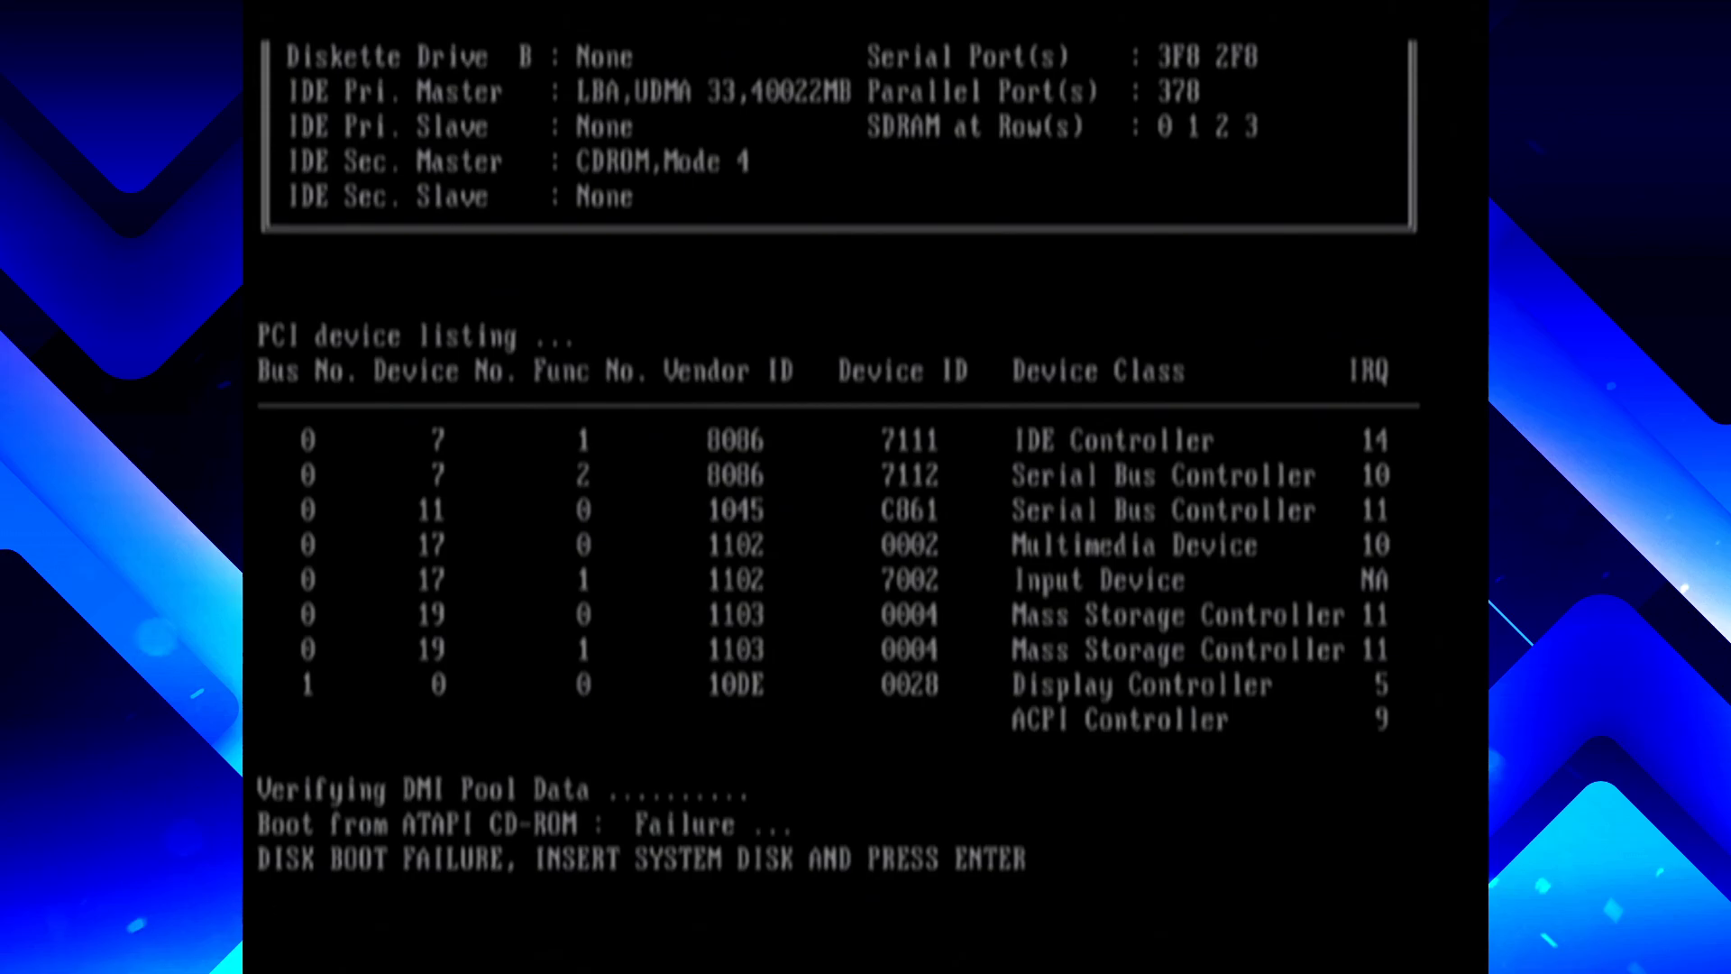
# Restart the computer, boot from the Windows 98 CD-ROM and start the computer with CD-ROM support
pyautogui.hotkey('ctrl', 'alt', 'Delete')
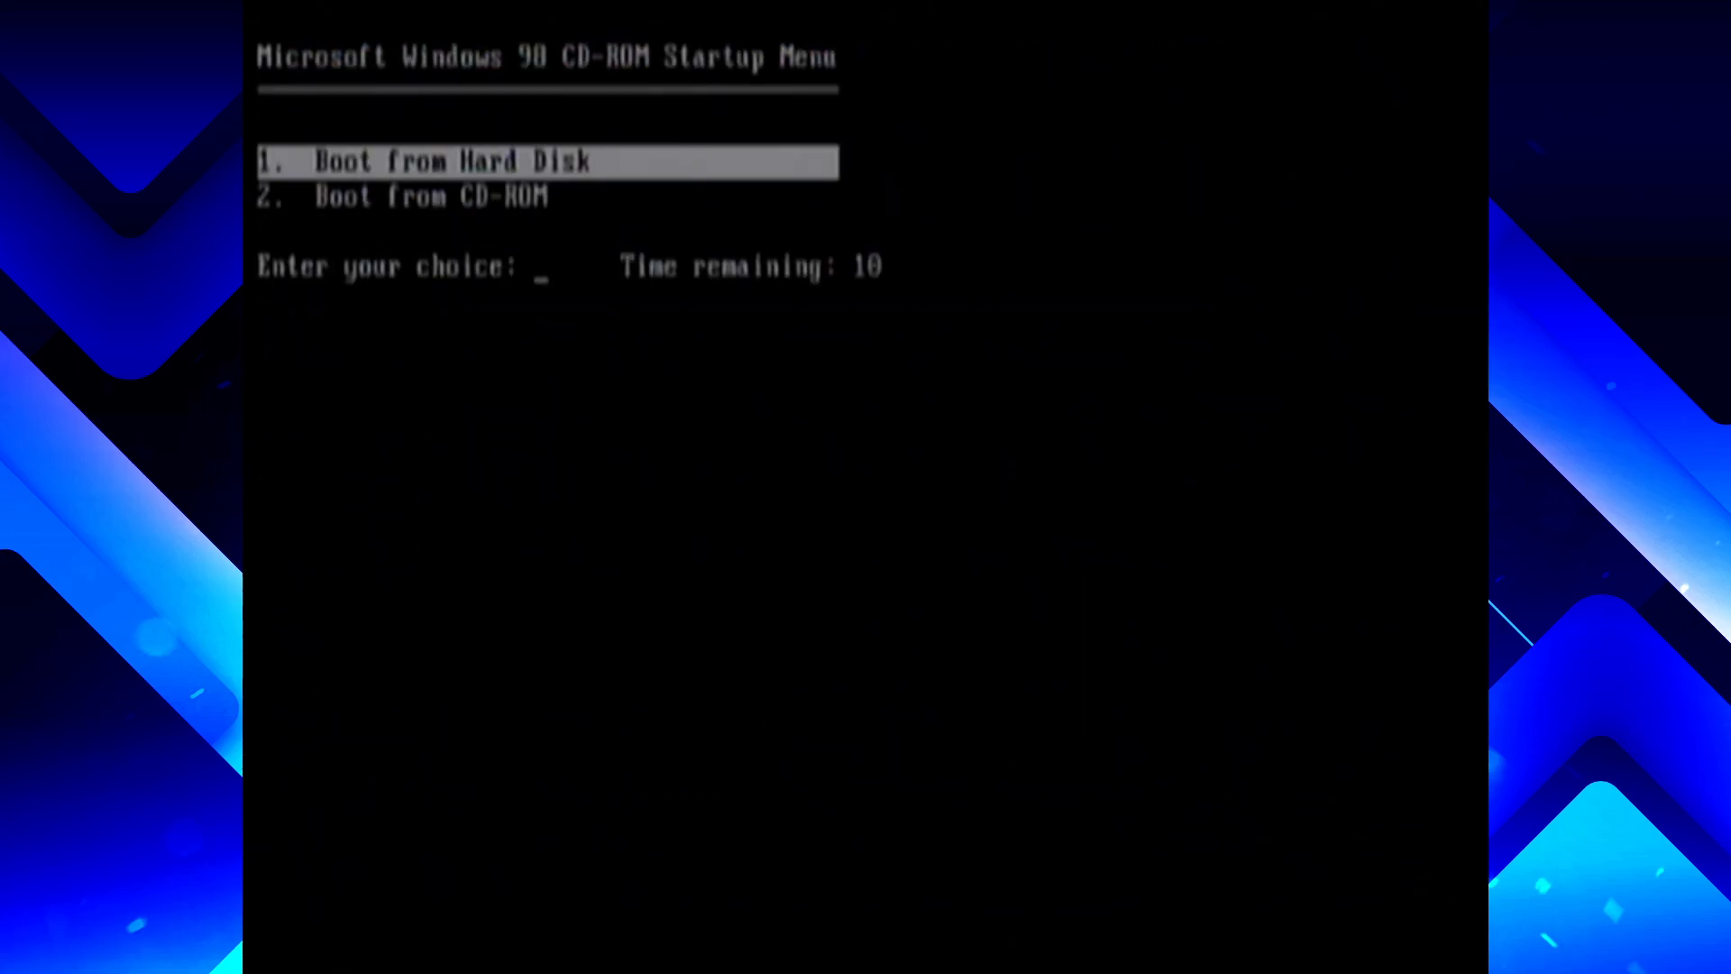
pyautogui.press('Down')
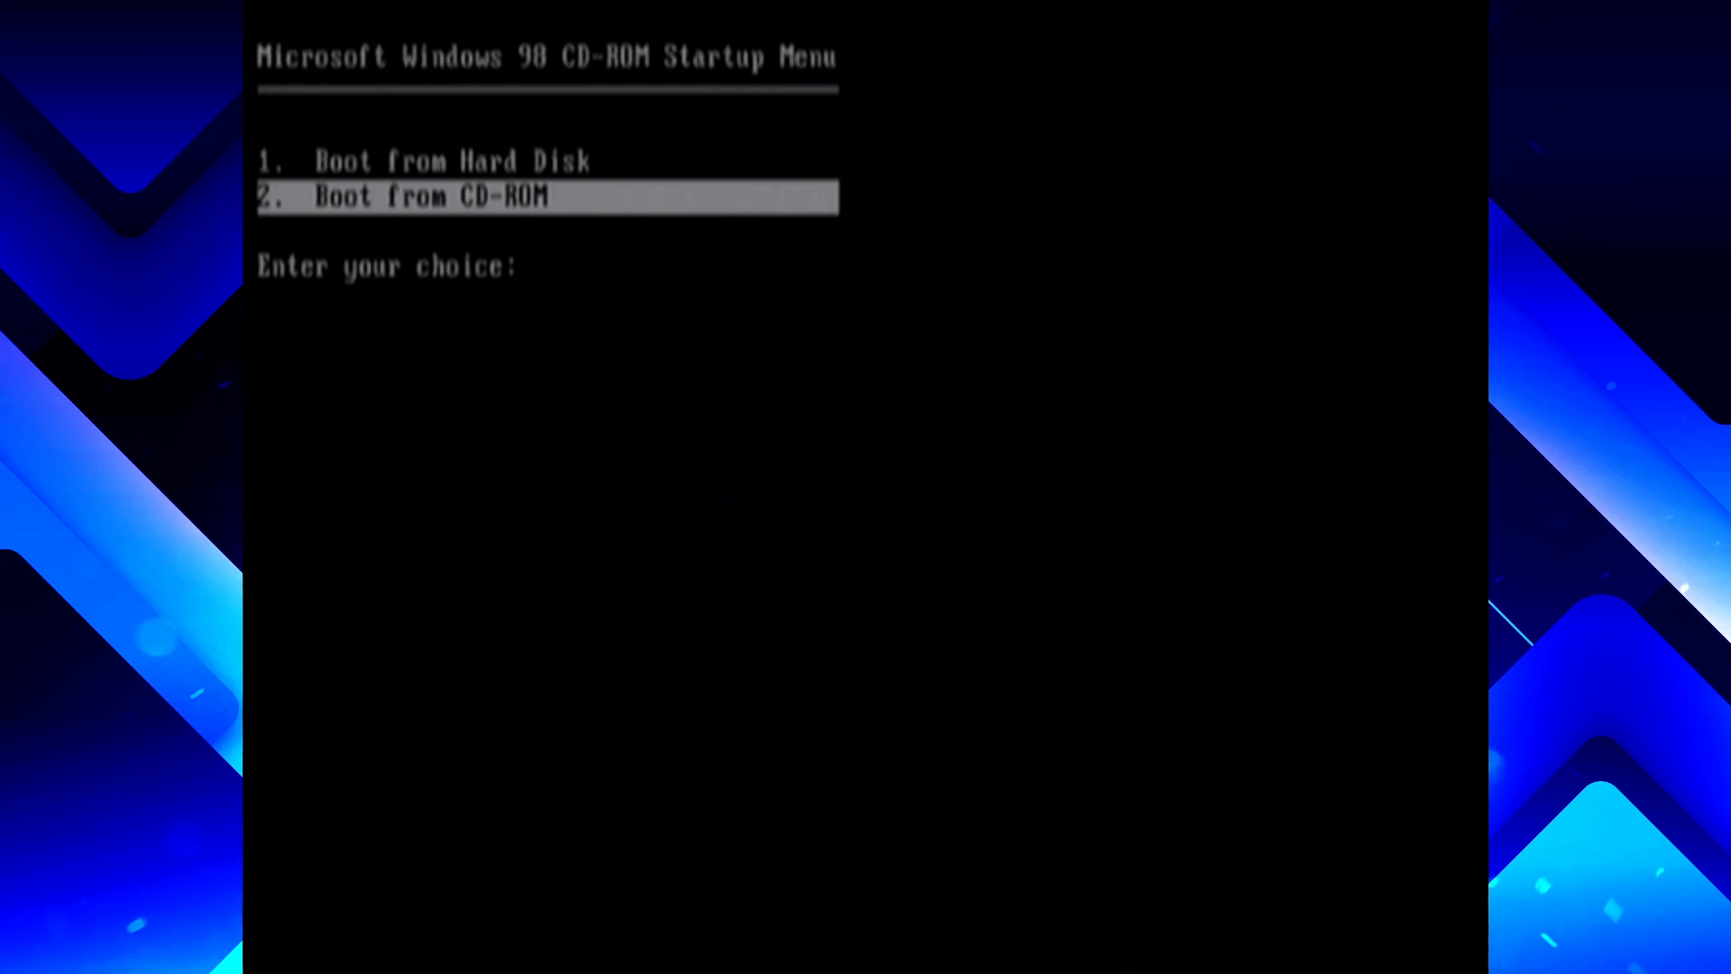
pyautogui.press('Return')
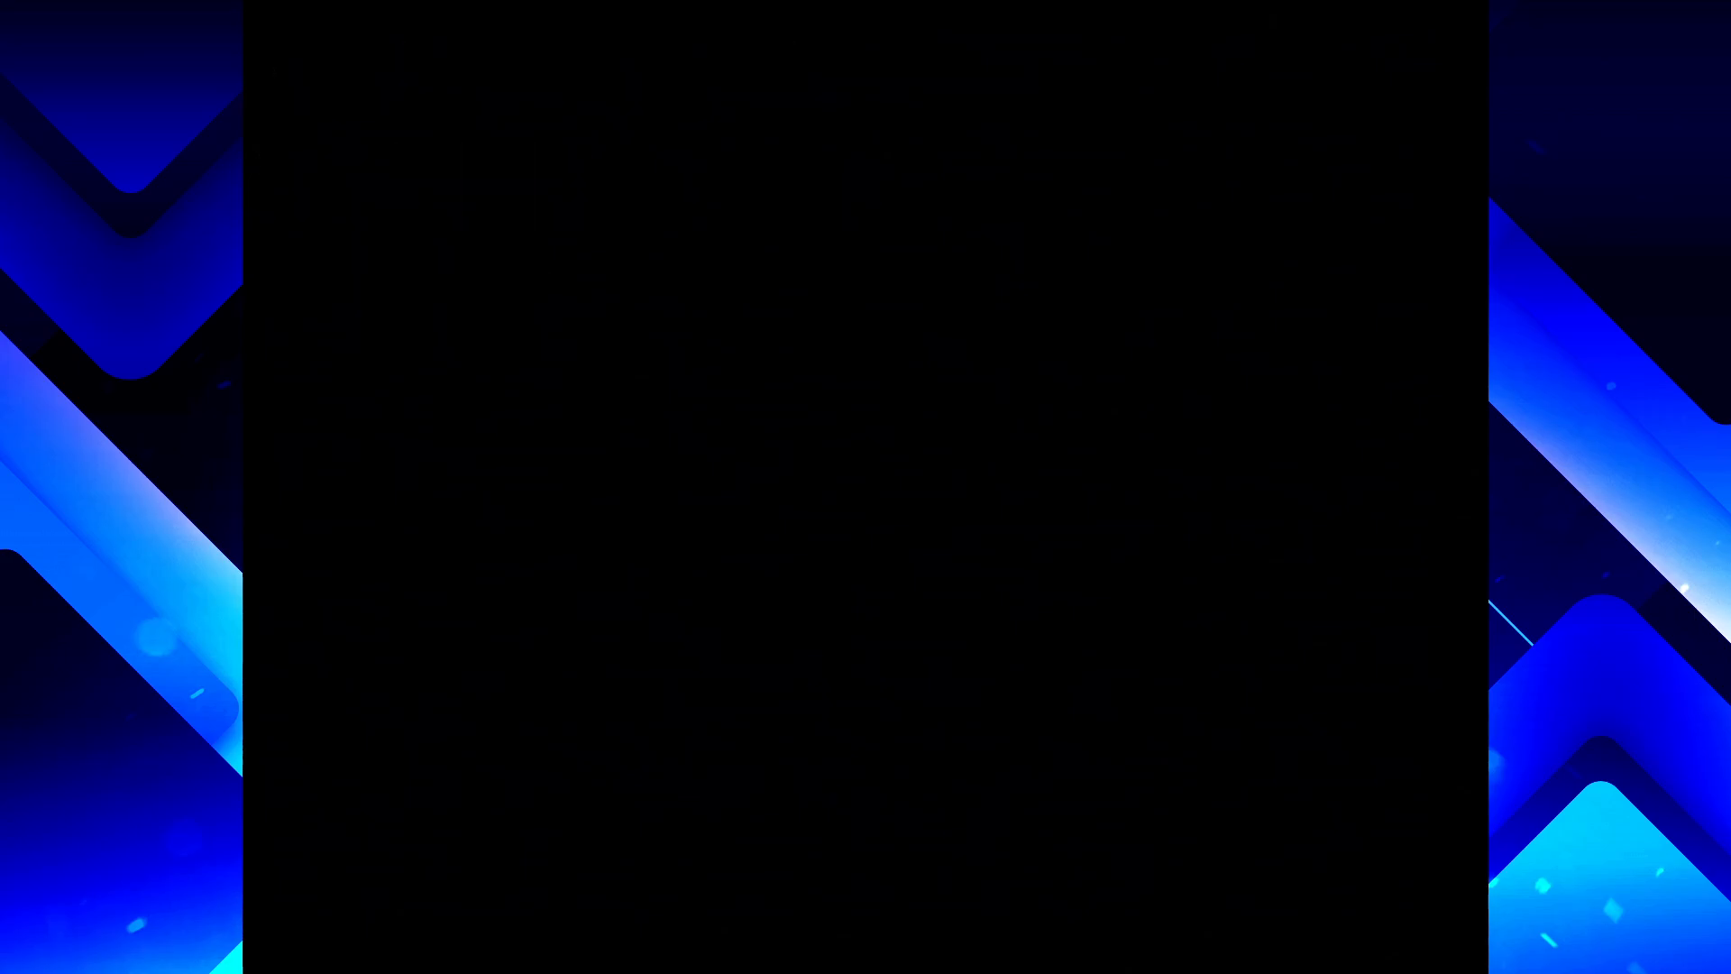
pyautogui.press('Down')
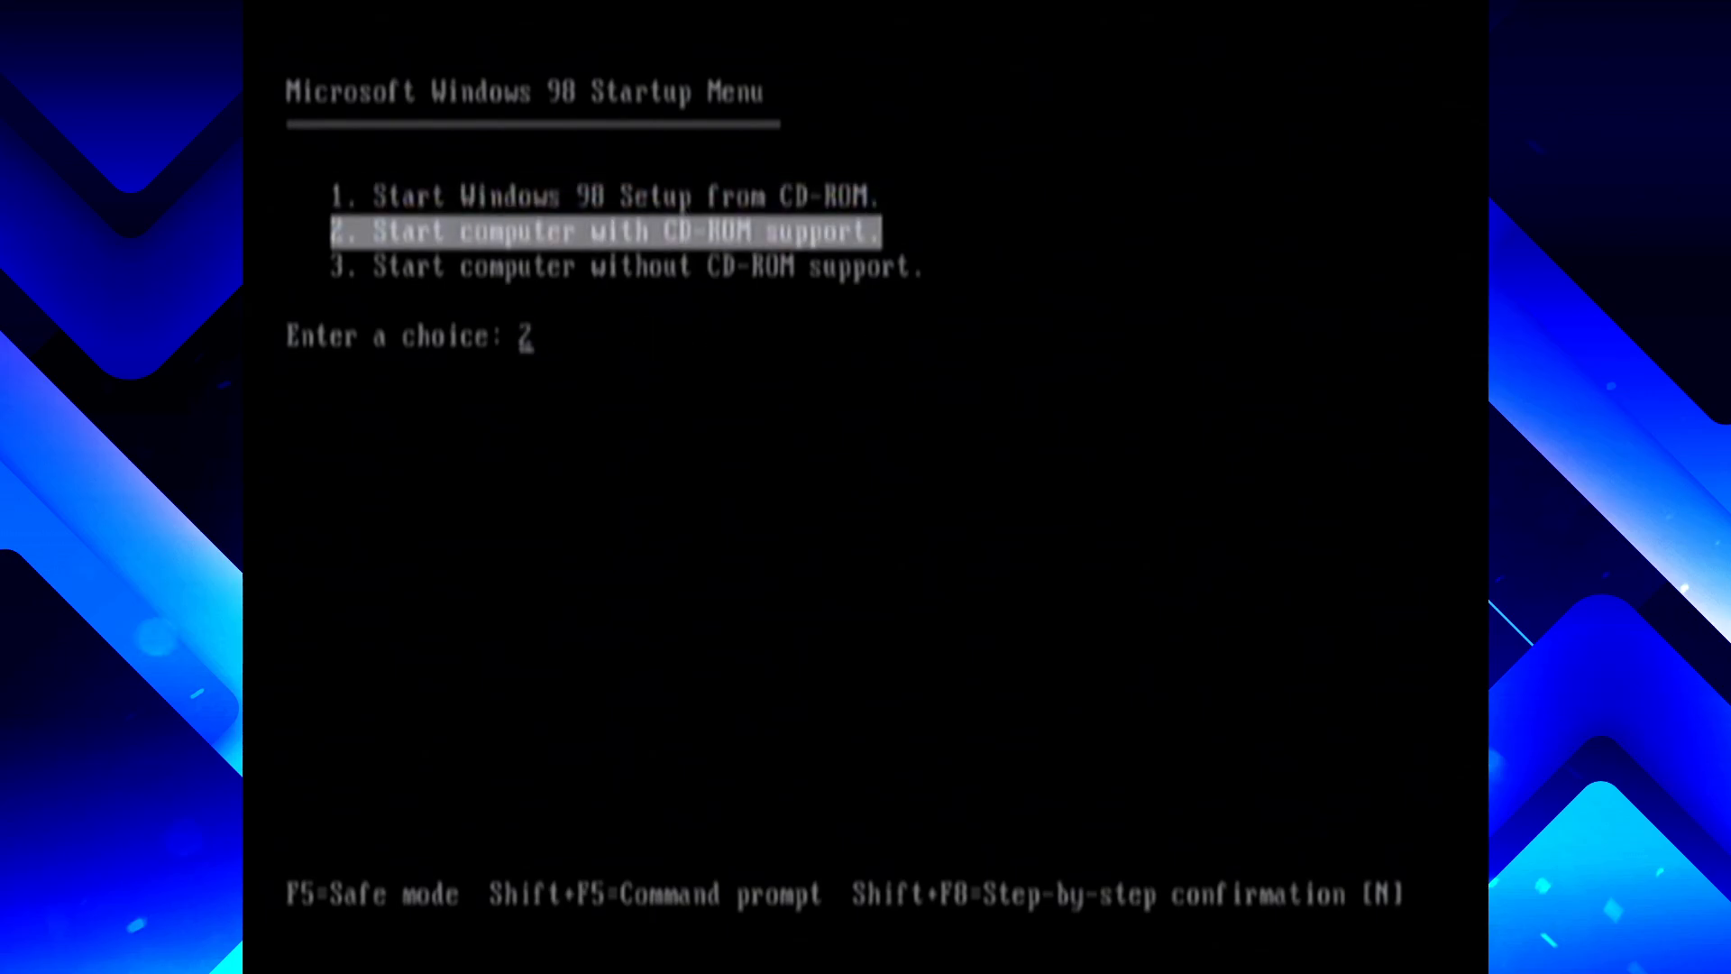
pyautogui.press('Return')
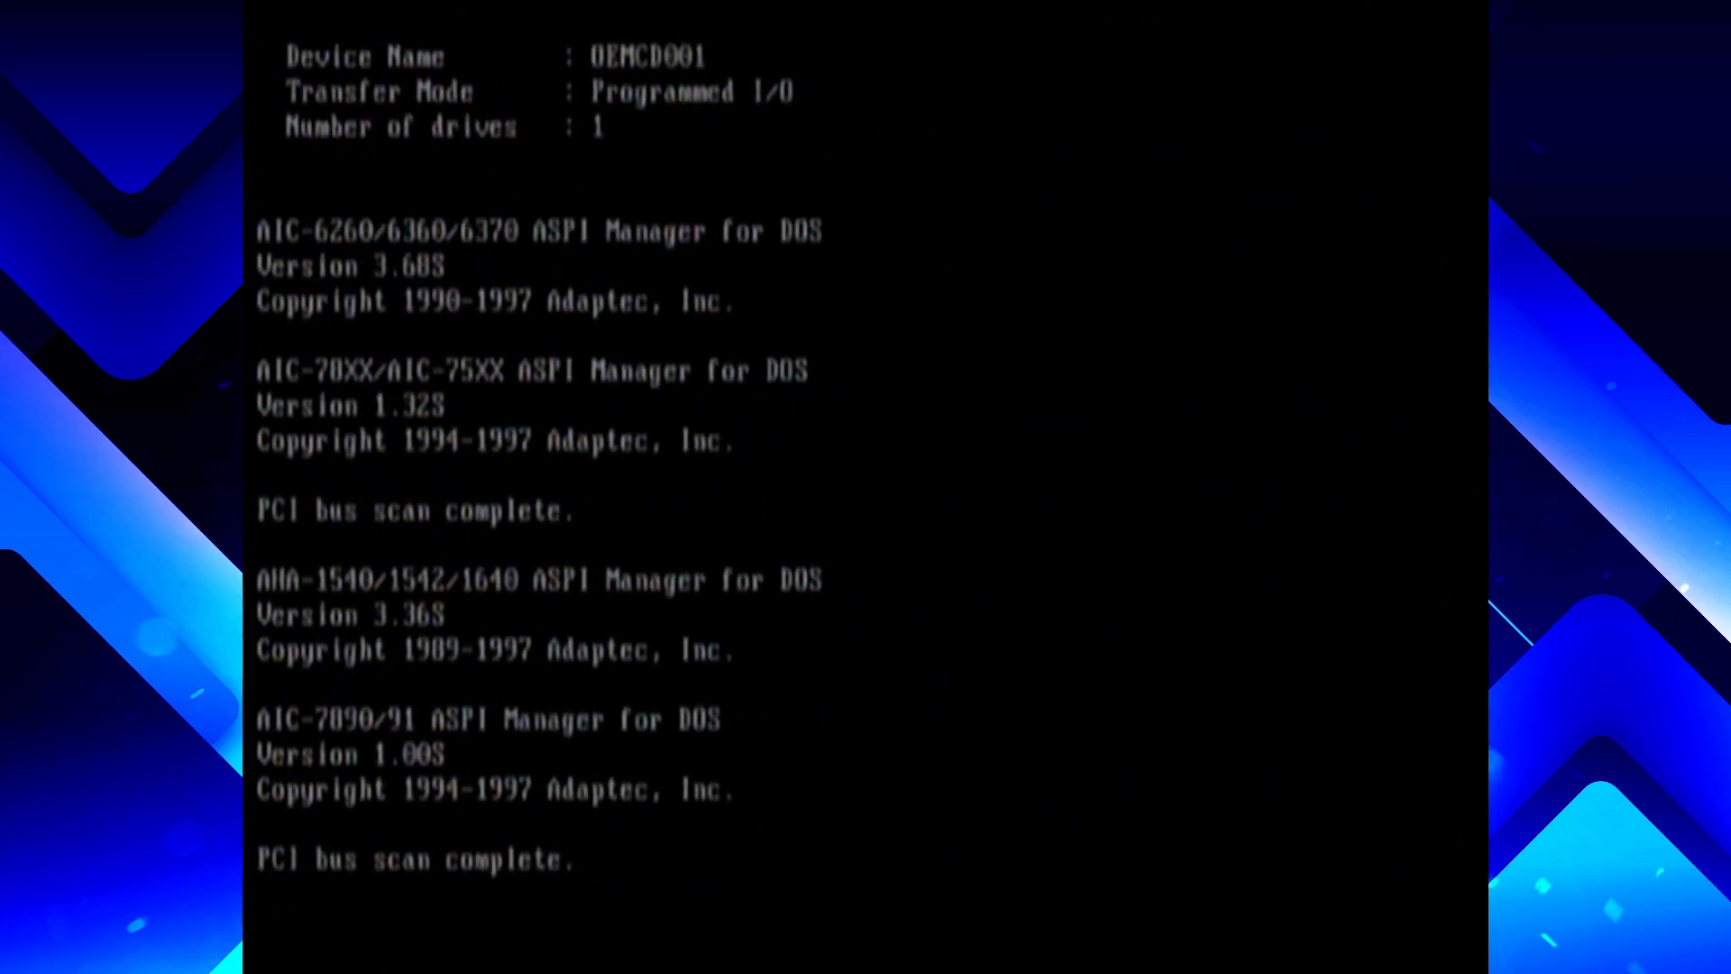
# Switch to drive D: and list its root directory with dir
pyautogui.write('D:')
pyautogui.press('Return')
pyautogui.write('dolz')
pyautogui.press('BackSpace')
pyautogui.press('BackSpace')
pyautogui.write('r')
pyautogui.press('Return')
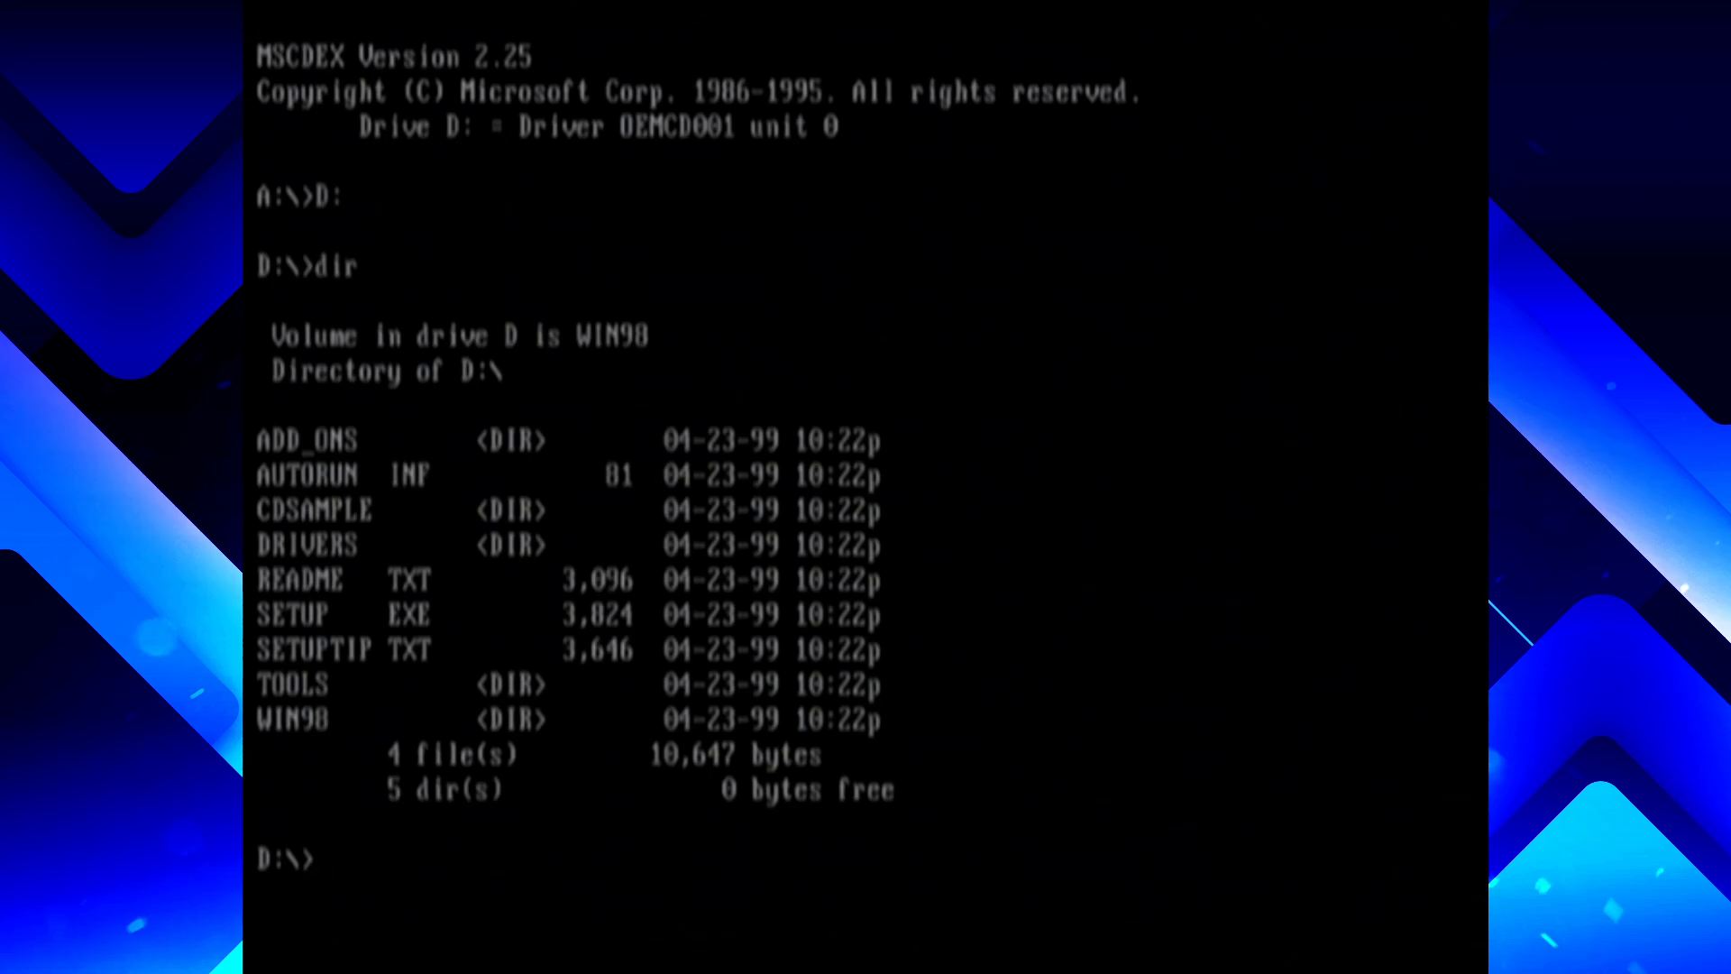
# Try to run the deltree command from the D: prompt
pyautogui.write('deltree')
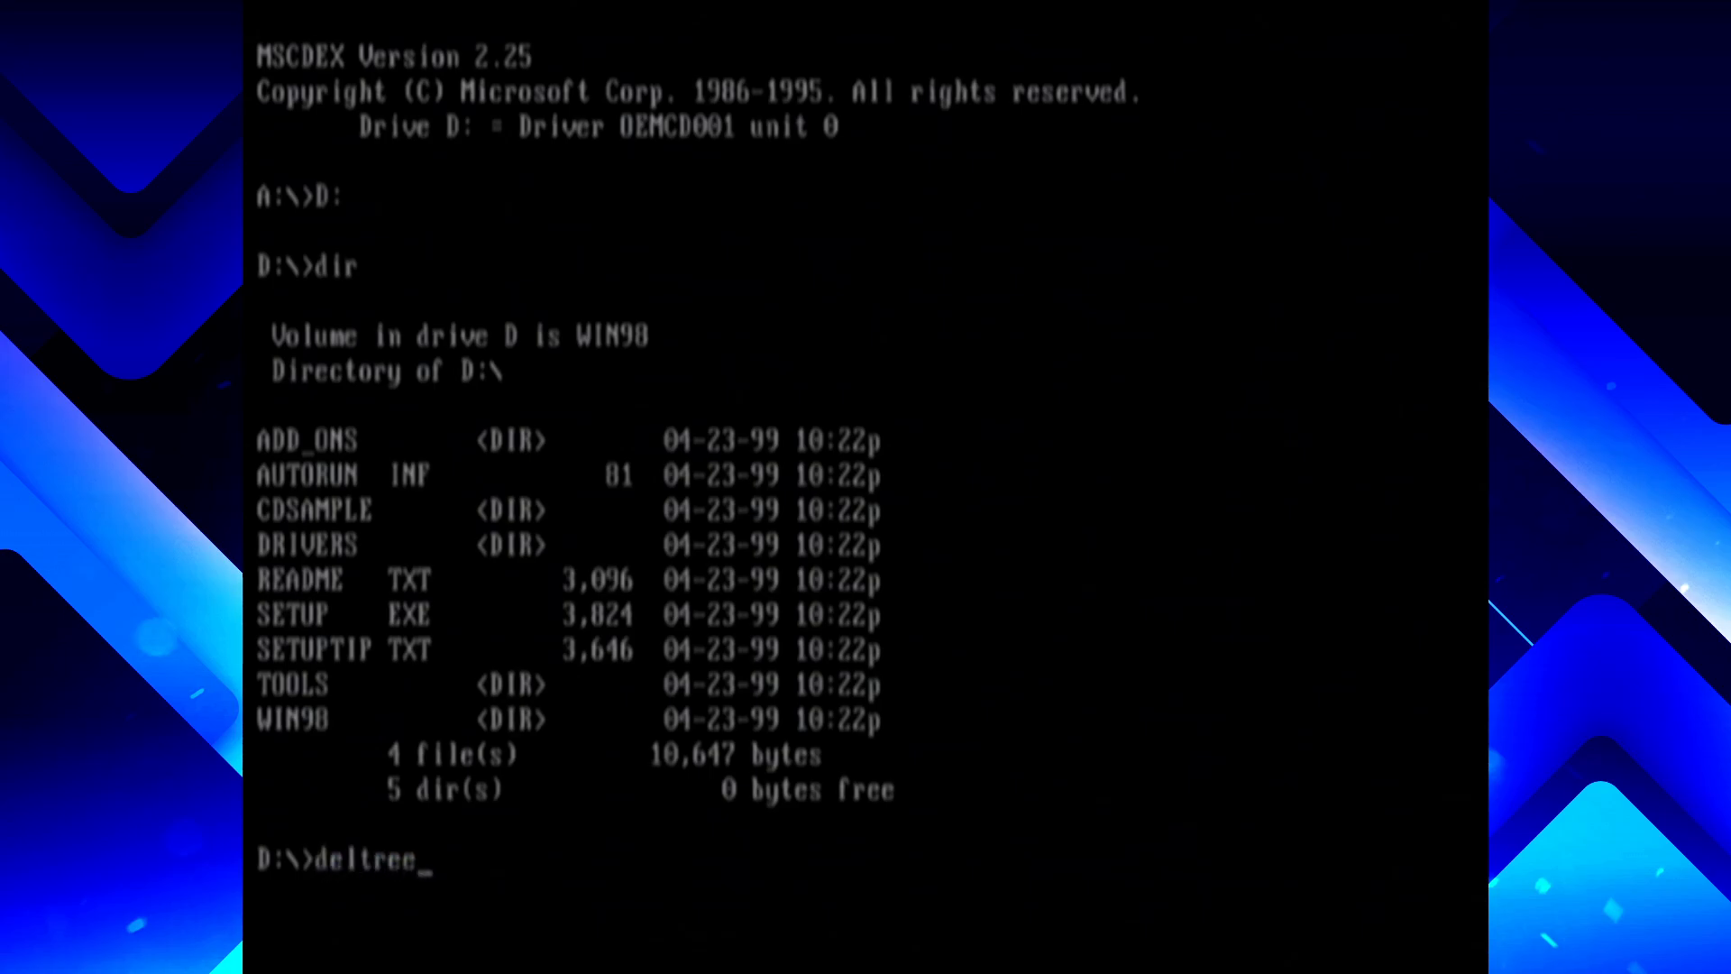
pyautogui.press('Return')
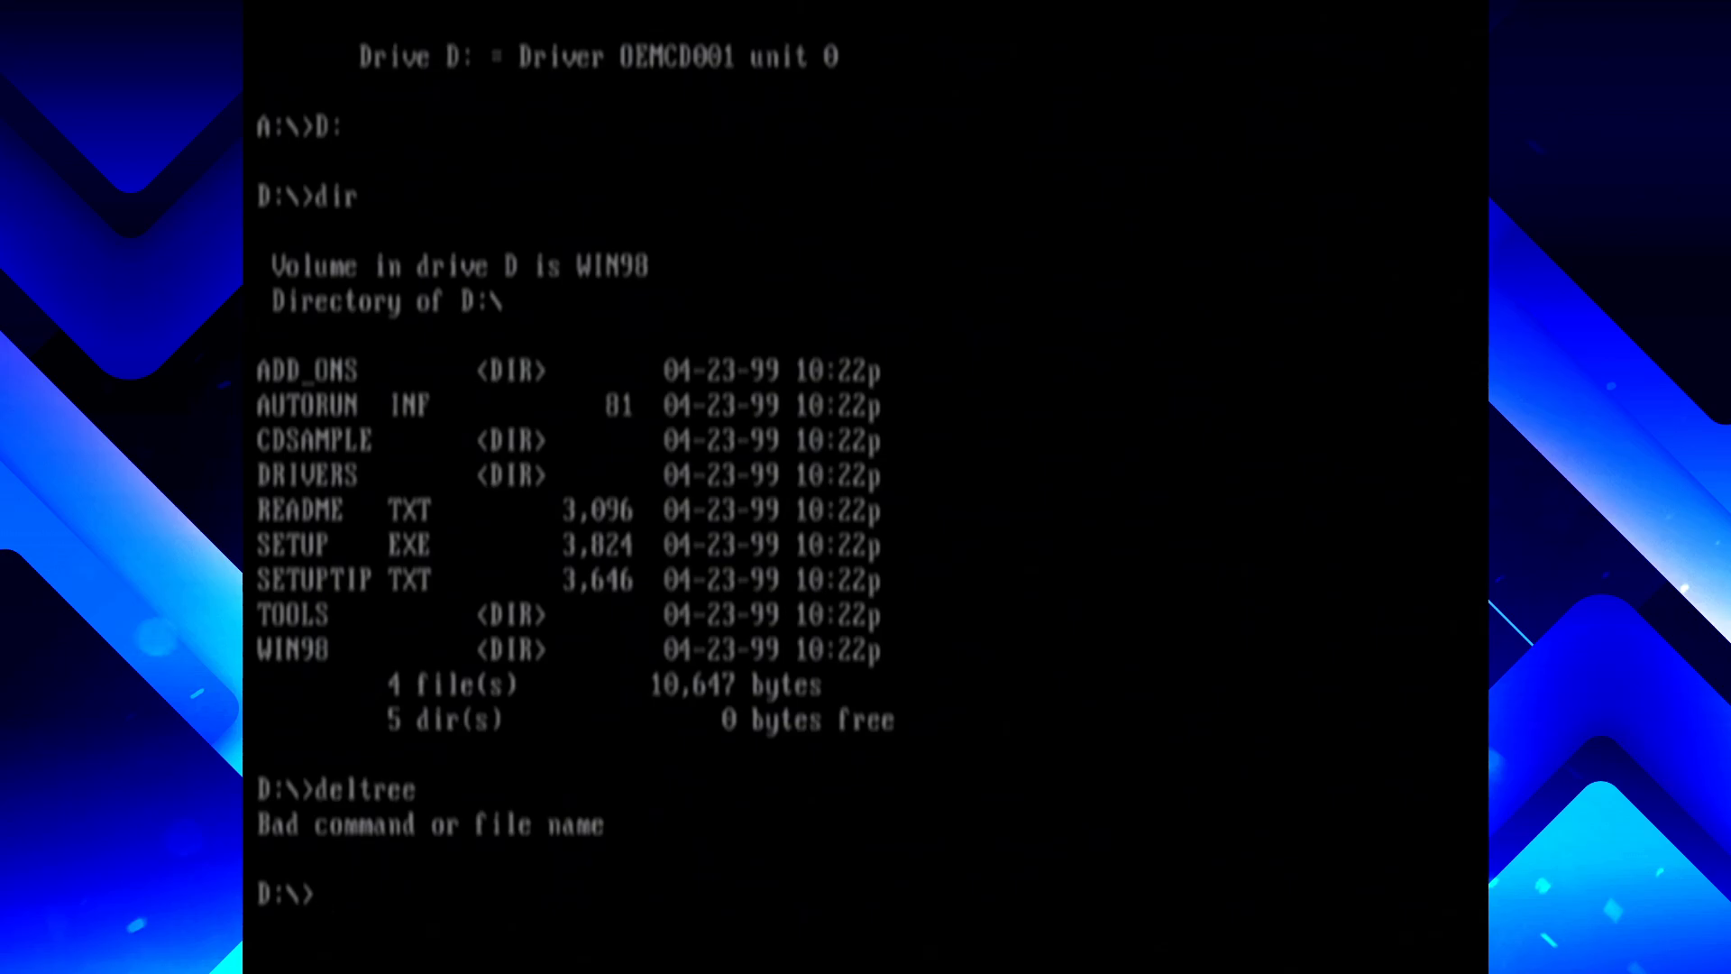
pyautogui.write('md win98')
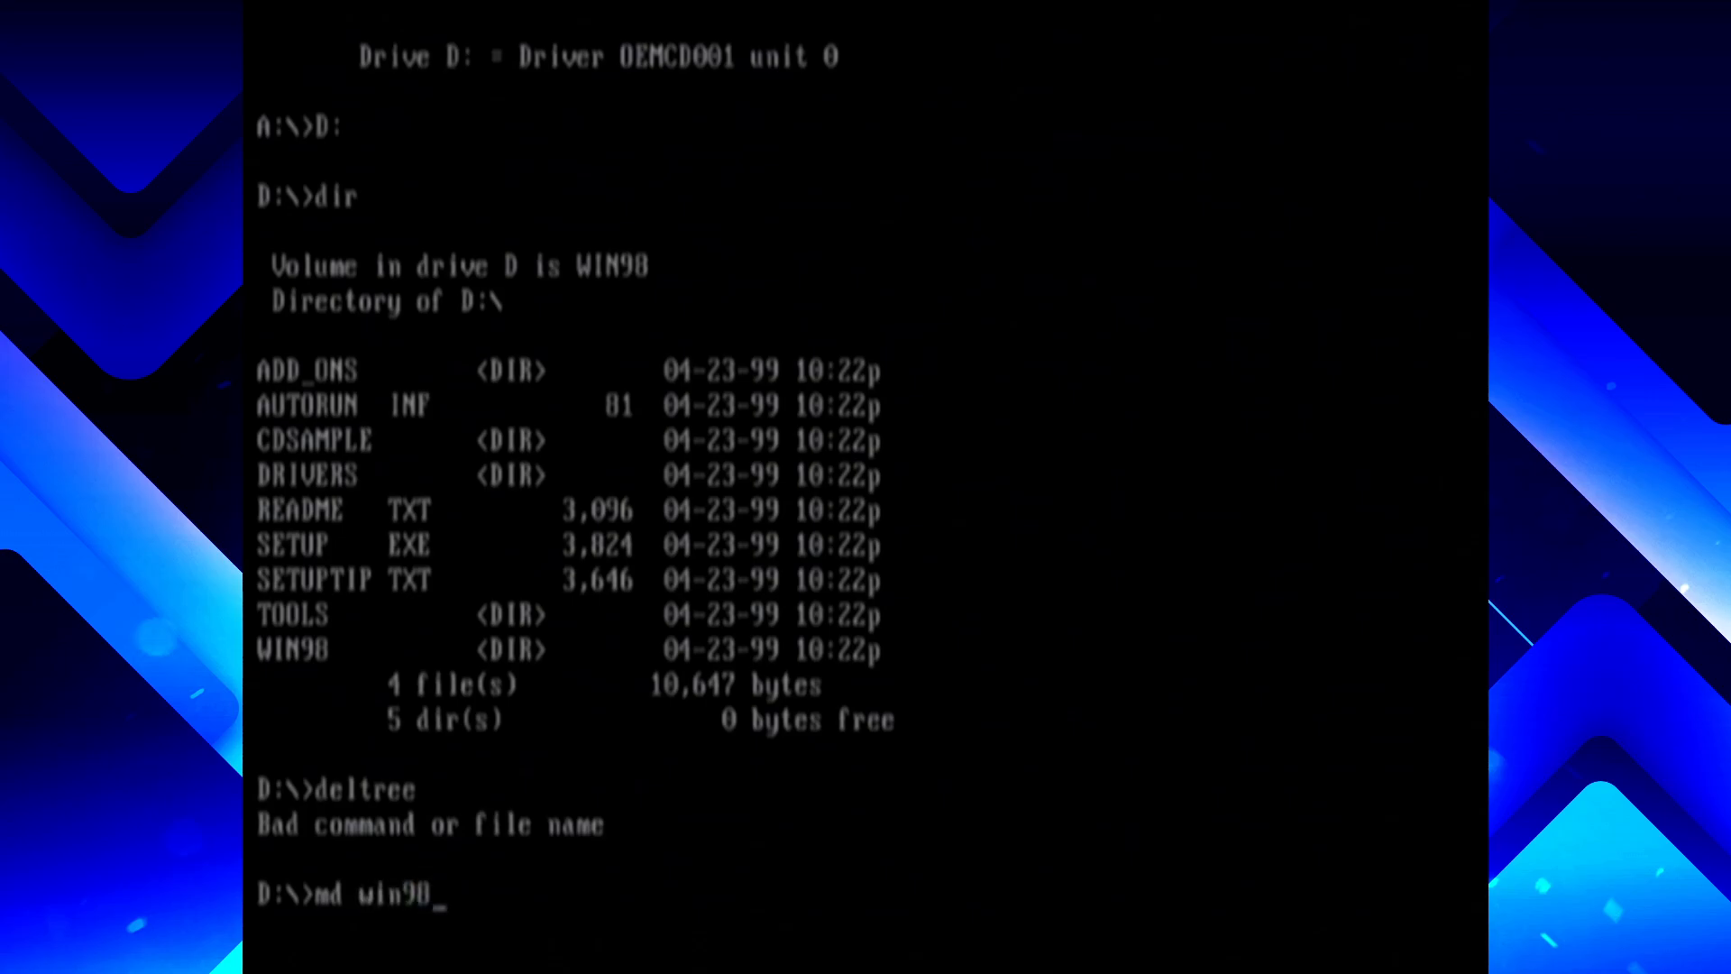
pyautogui.press('BackSpace')
pyautogui.press('BackSpace')
pyautogui.press('BackSpace')
pyautogui.press('BackSpace')
pyautogui.press('BackSpace')
pyautogui.press('BackSpace')
pyautogui.press('BackSpace')
pyautogui.press('BackSpace')
pyautogui.write('E:')
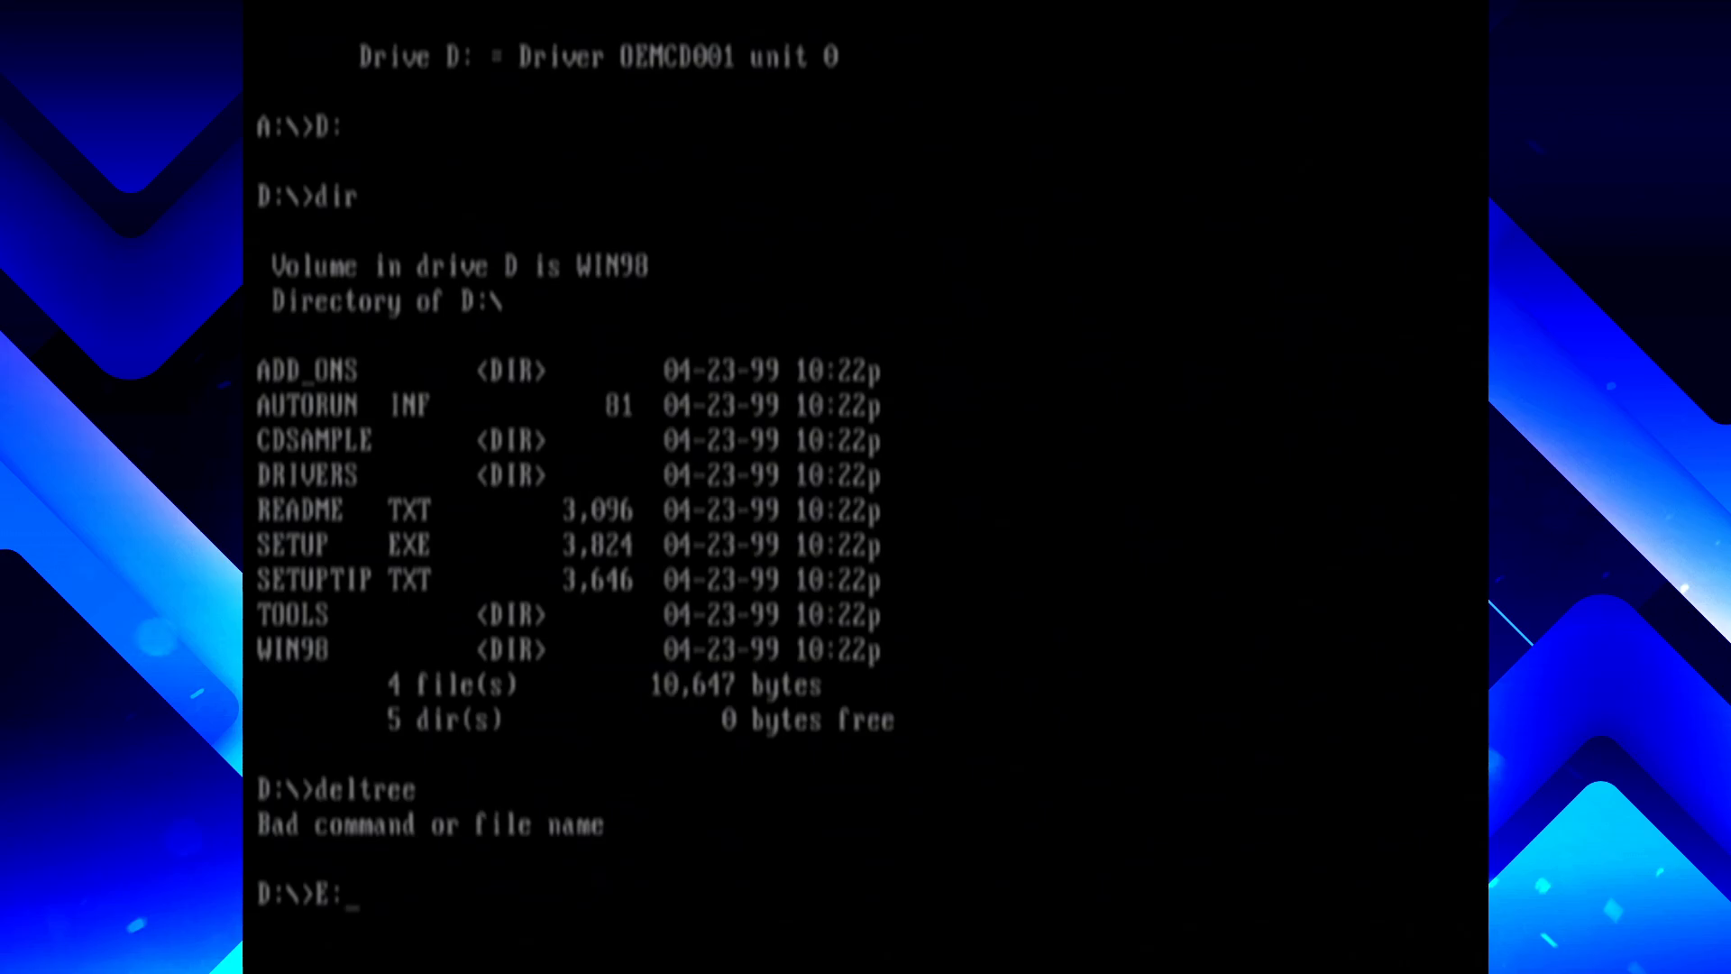
pyautogui.press('BackSpace')
pyautogui.press('BackSpace')
# Switch to drive C: and list its root directory with dir
pyautogui.write('C:')
pyautogui.press('Return')
pyautogui.write('dir')
pyautogui.press('Return')
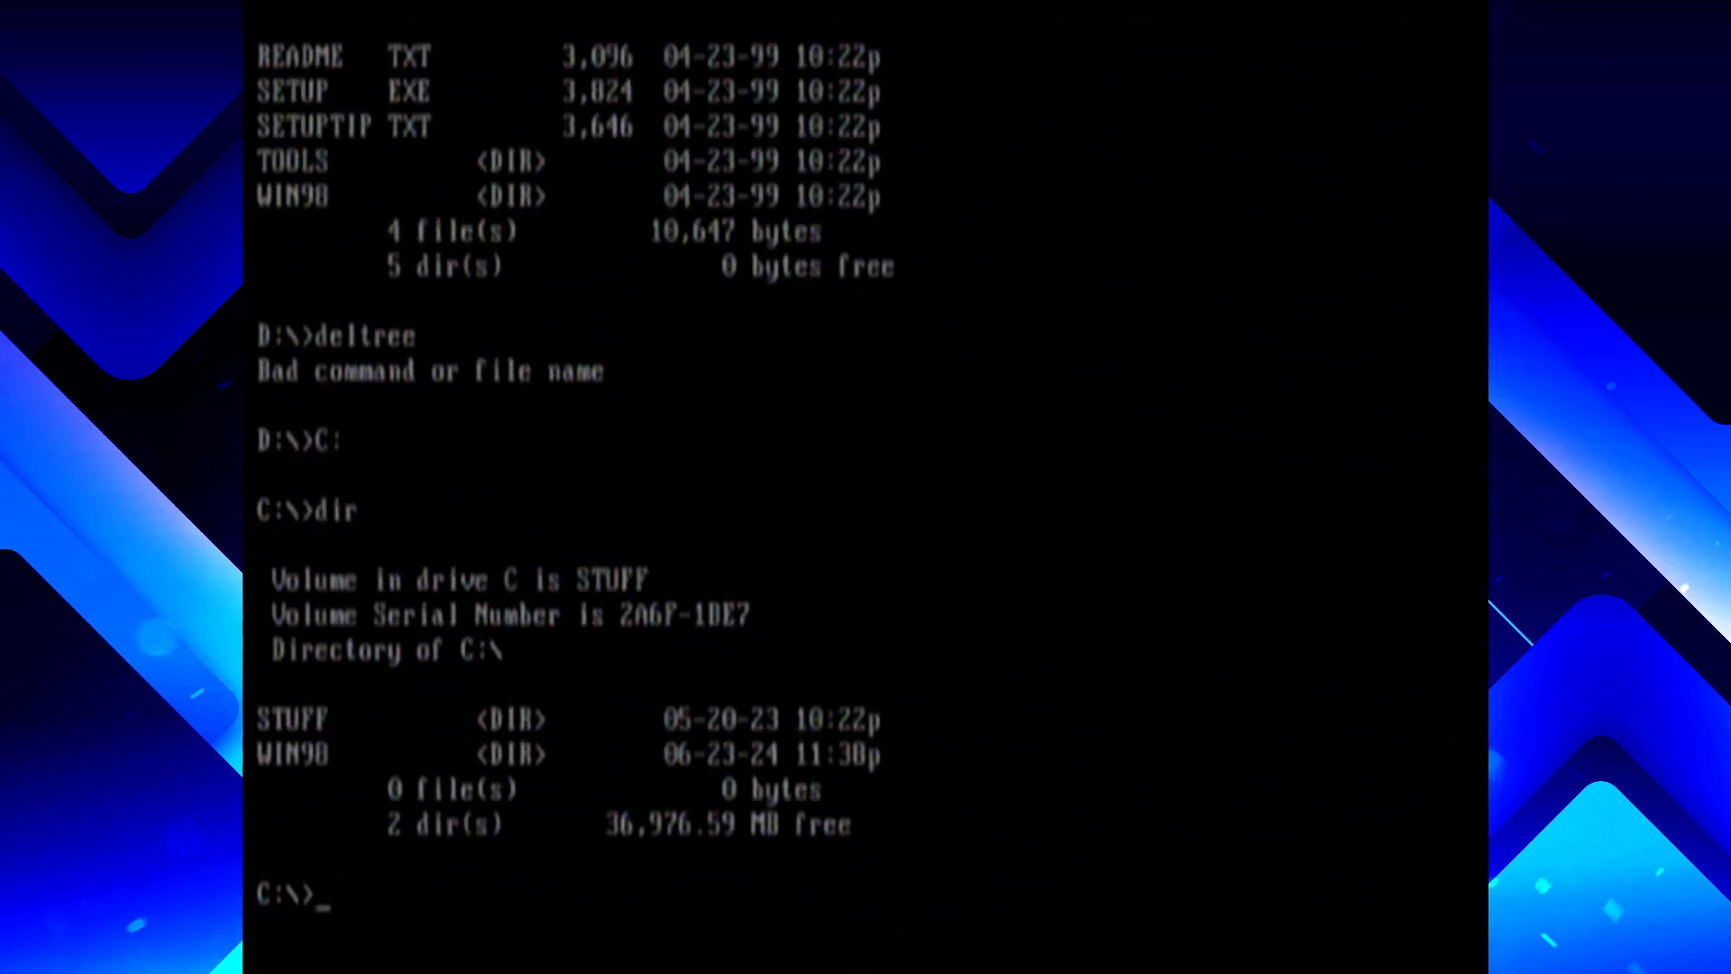
pyautogui.write('md win98')
pyautogui.press('BackSpace')
pyautogui.press('BackSpace')
pyautogui.press('BackSpace')
pyautogui.press('BackSpace')
pyautogui.press('BackSpace')
pyautogui.press('BackSpace')
pyautogui.press('BackSpace')
pyautogui.press('BackSpace')
# Return to drive D: and list the contents of the Windows 98 CD again
pyautogui.write('D:')
pyautogui.press('Return')
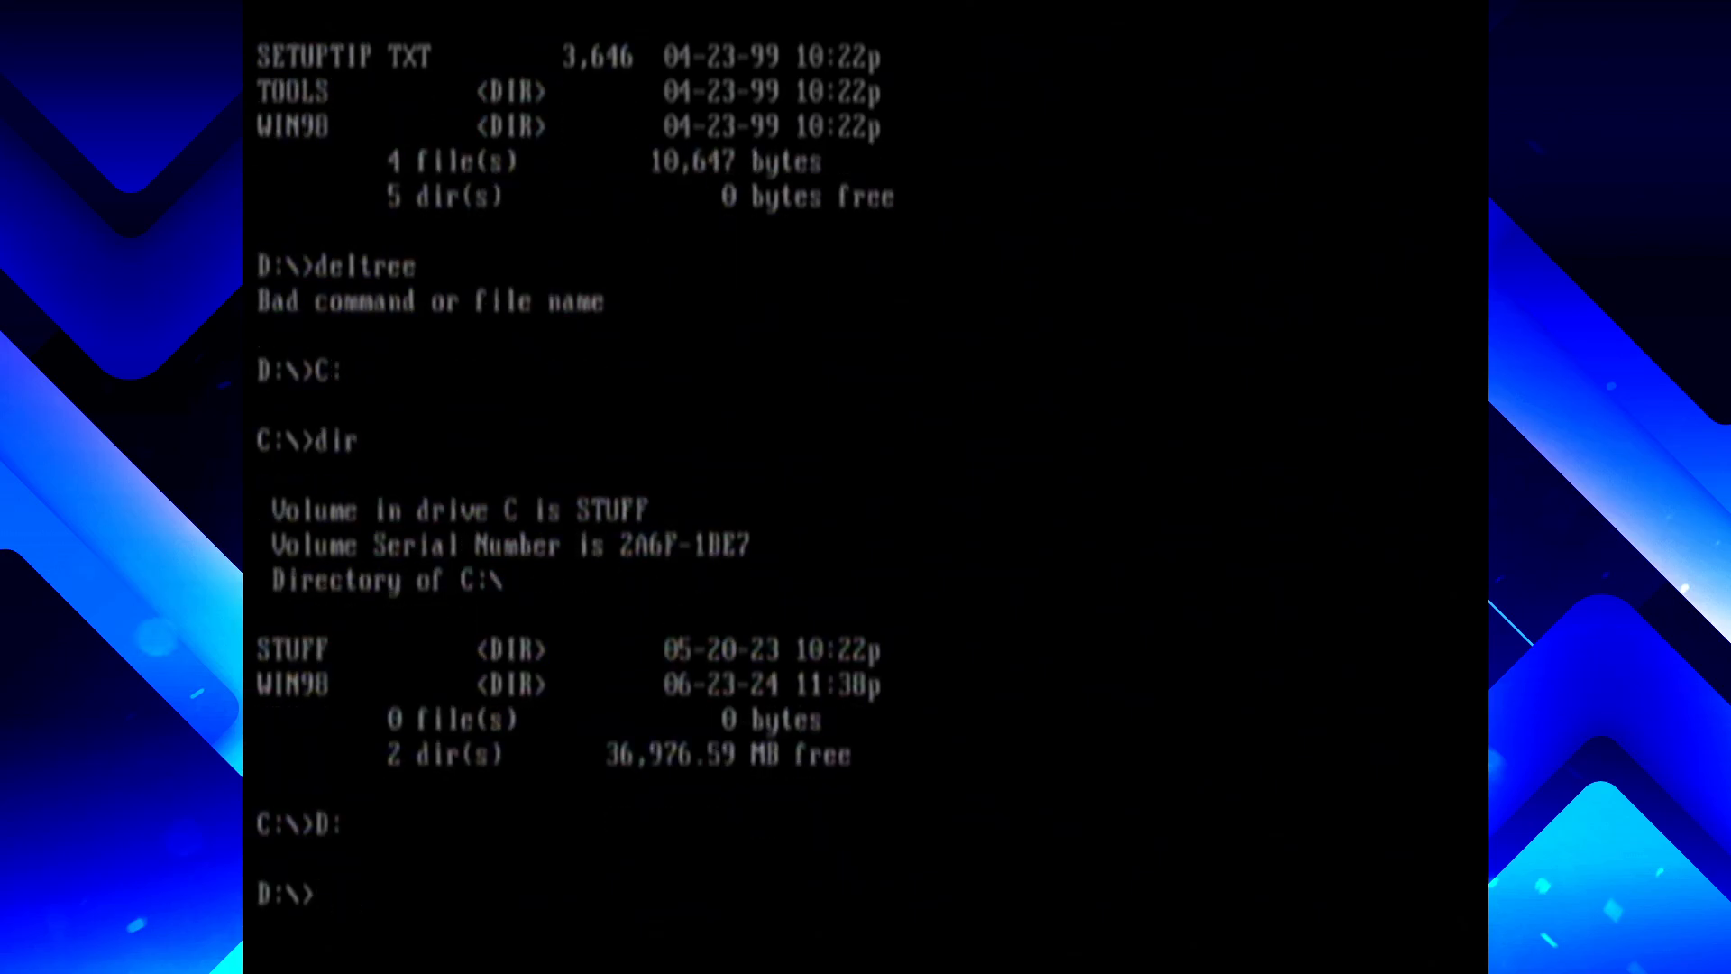
pyautogui.write('dd')
pyautogui.press('BackSpace')
pyautogui.write('ir')
pyautogui.press('Return')
pyautogui.write('copy D:\\')
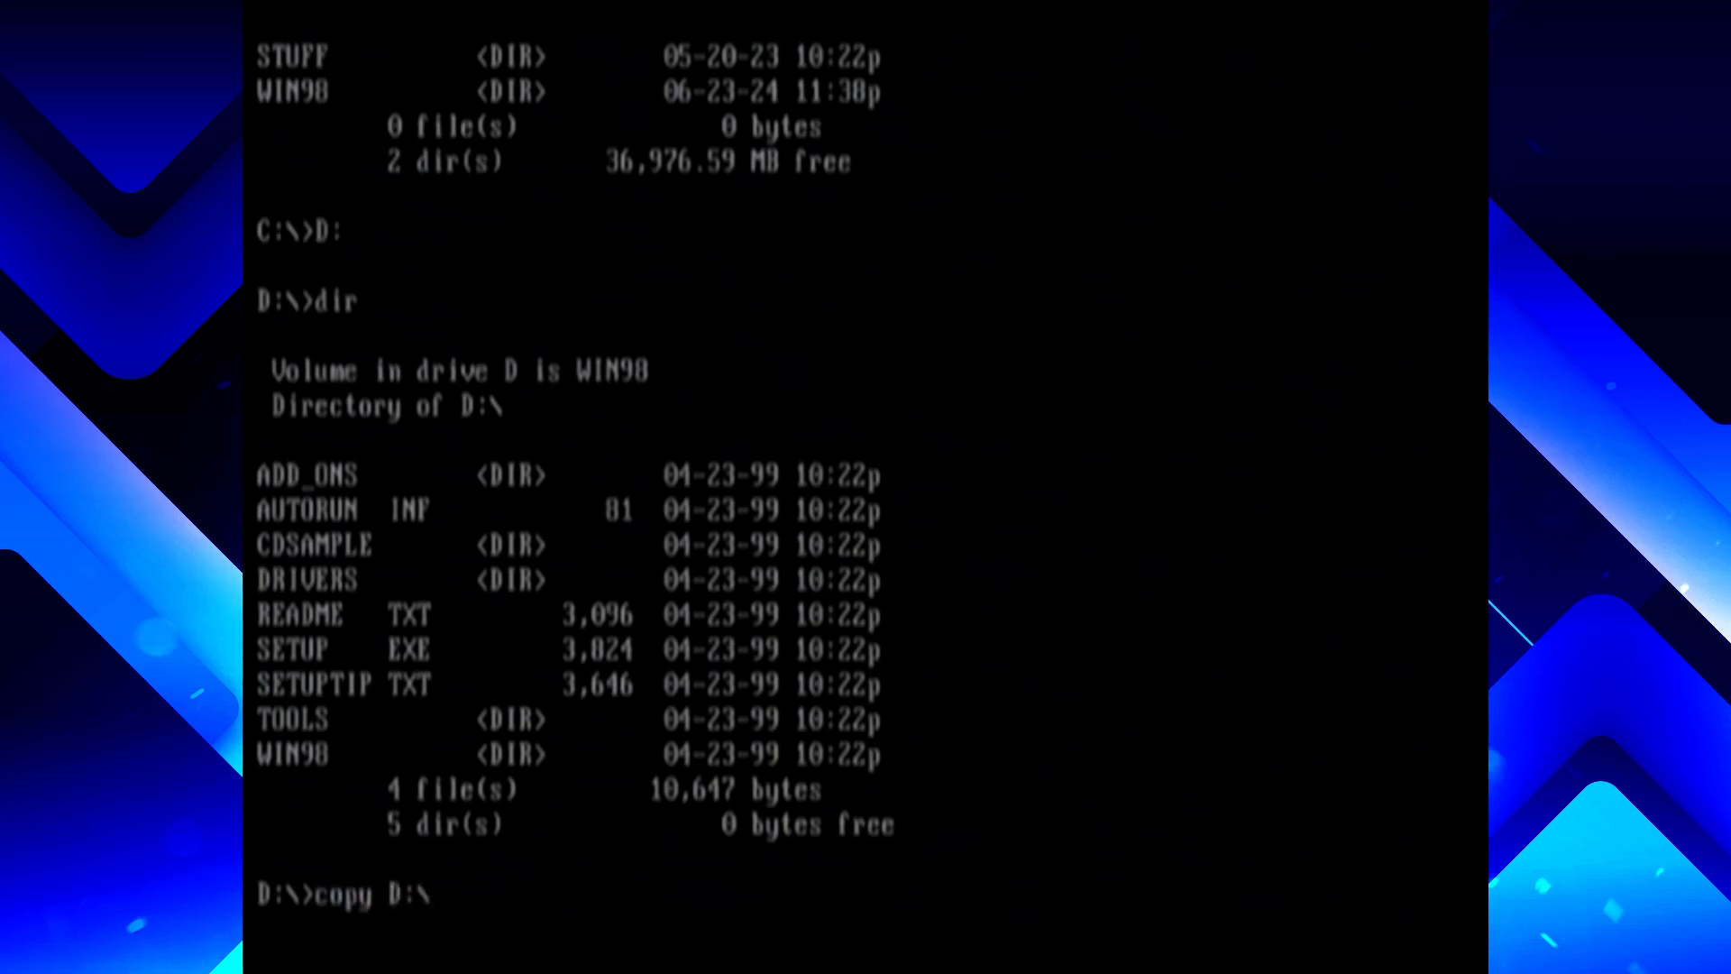
pyautogui.write('win98\\*')
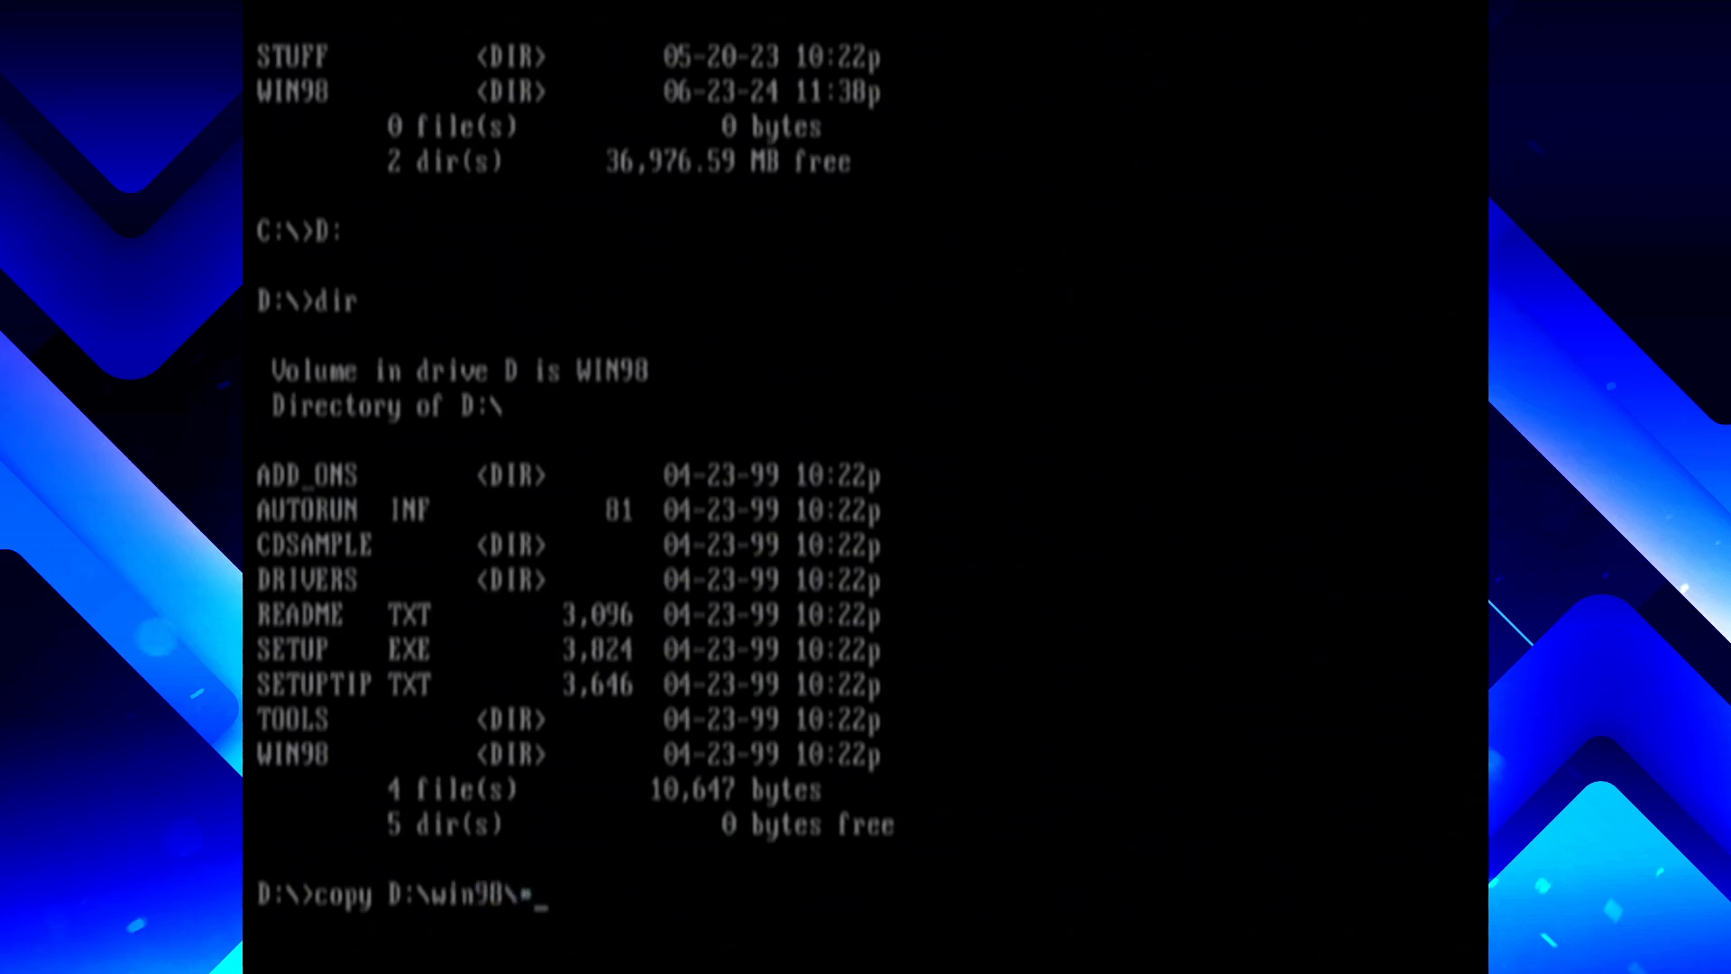
pyautogui.write('.* C:\\win98')
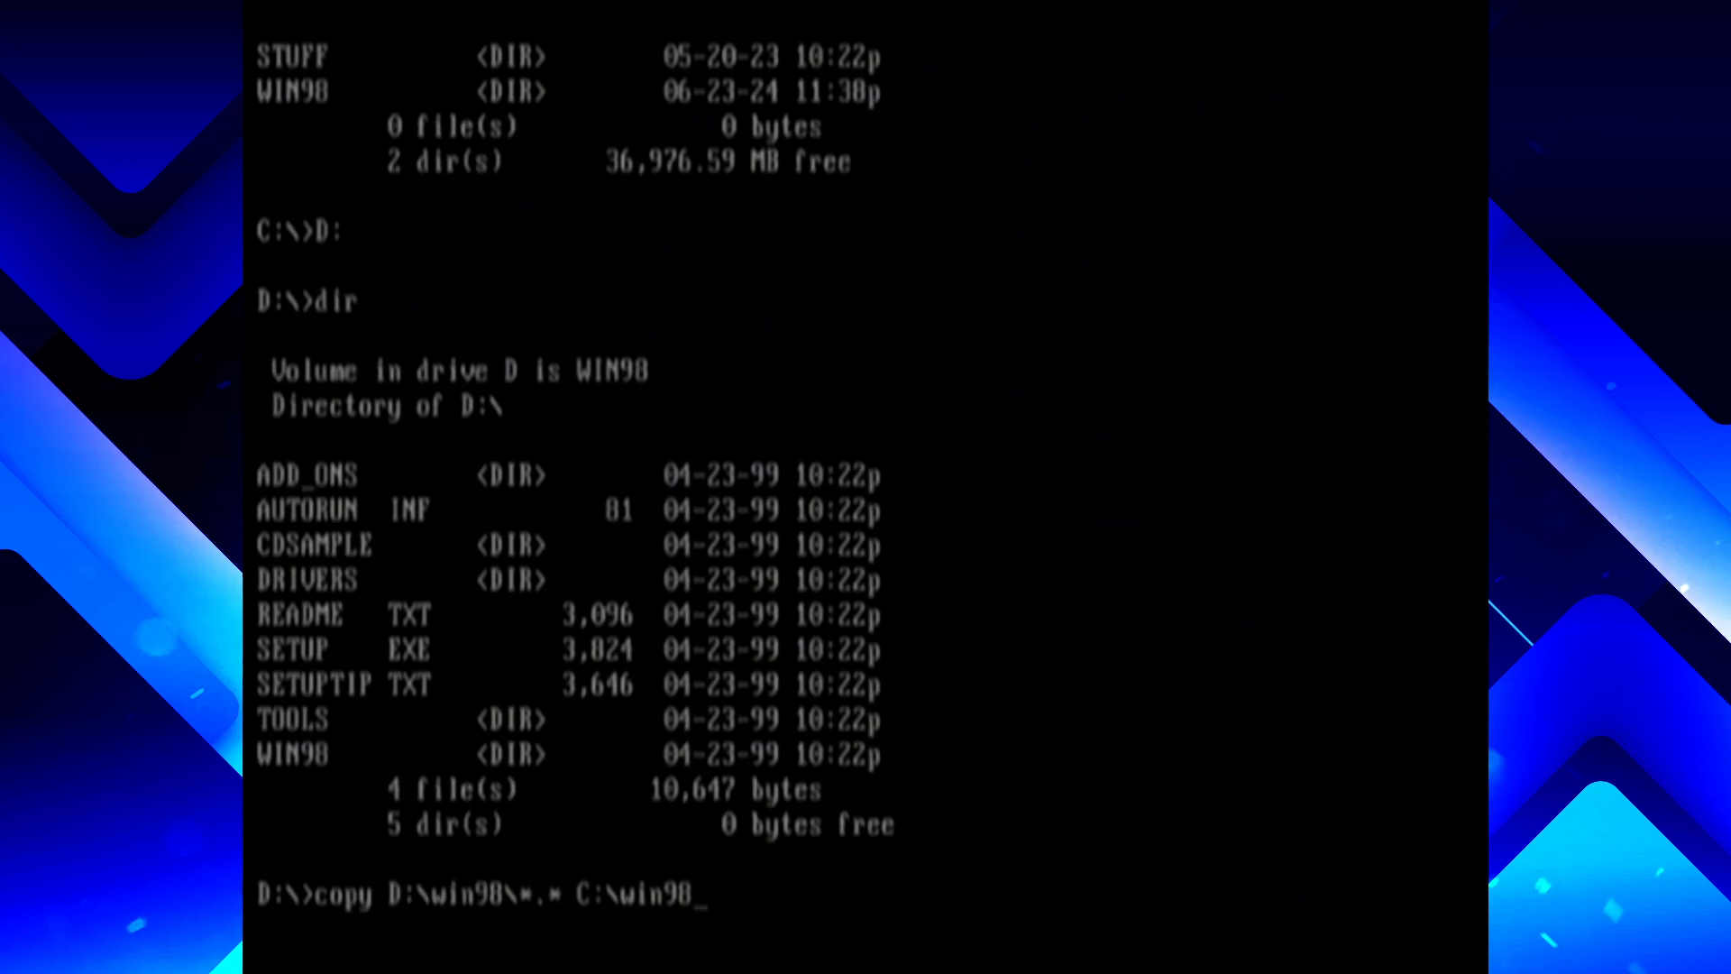
pyautogui.press('BackSpace')
pyautogui.press('BackSpace')
pyautogui.press('BackSpace')
pyautogui.press('BackSpace')
pyautogui.press('BackSpace')
pyautogui.press('BackSpace')
pyautogui.press('BackSpace')
pyautogui.press('BackSpace')
pyautogui.press('BackSpace')
pyautogui.press('BackSpace')
pyautogui.press('BackSpace')
pyautogui.press('BackSpace')
pyautogui.press('BackSpace')
pyautogui.press('BackSpace')
pyautogui.press('BackSpace')
pyautogui.press('BackSpace')
pyautogui.press('BackSpace')
pyautogui.press('BackSpace')
pyautogui.press('BackSpace')
pyautogui.press('BackSpace')
# Run setup from the win98 directory on drive C: and let it perform the routine system check
pyautogui.write('C:')
pyautogui.press('Return')
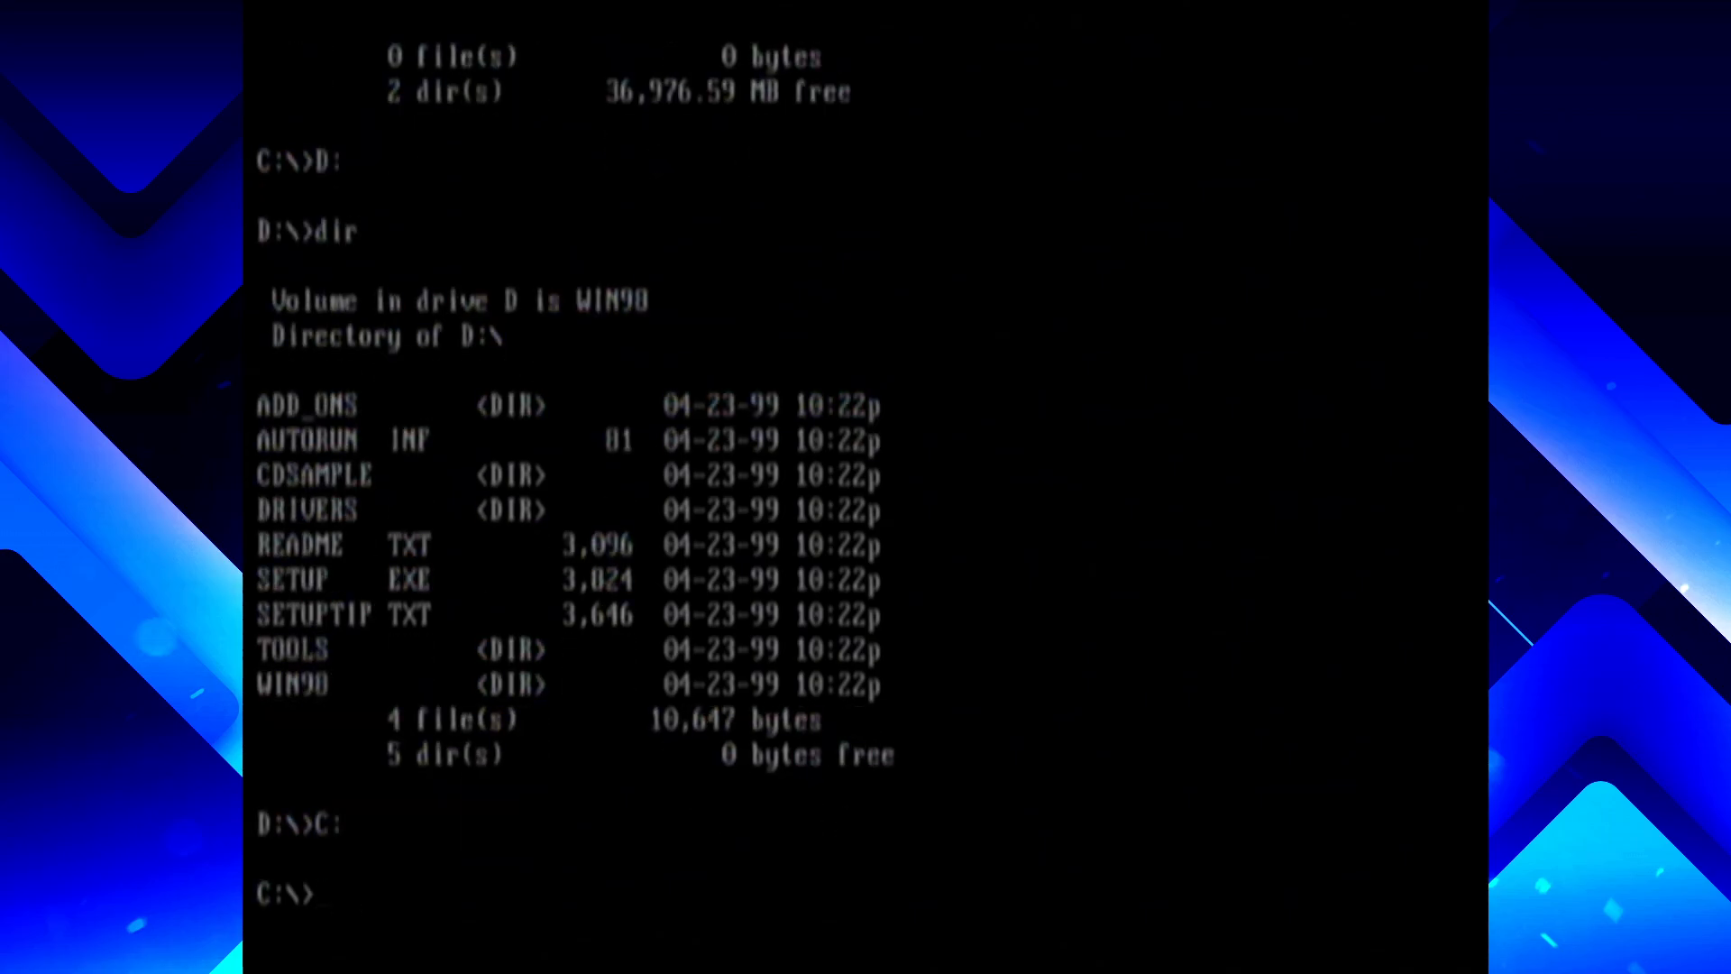
pyautogui.write('cd win98')
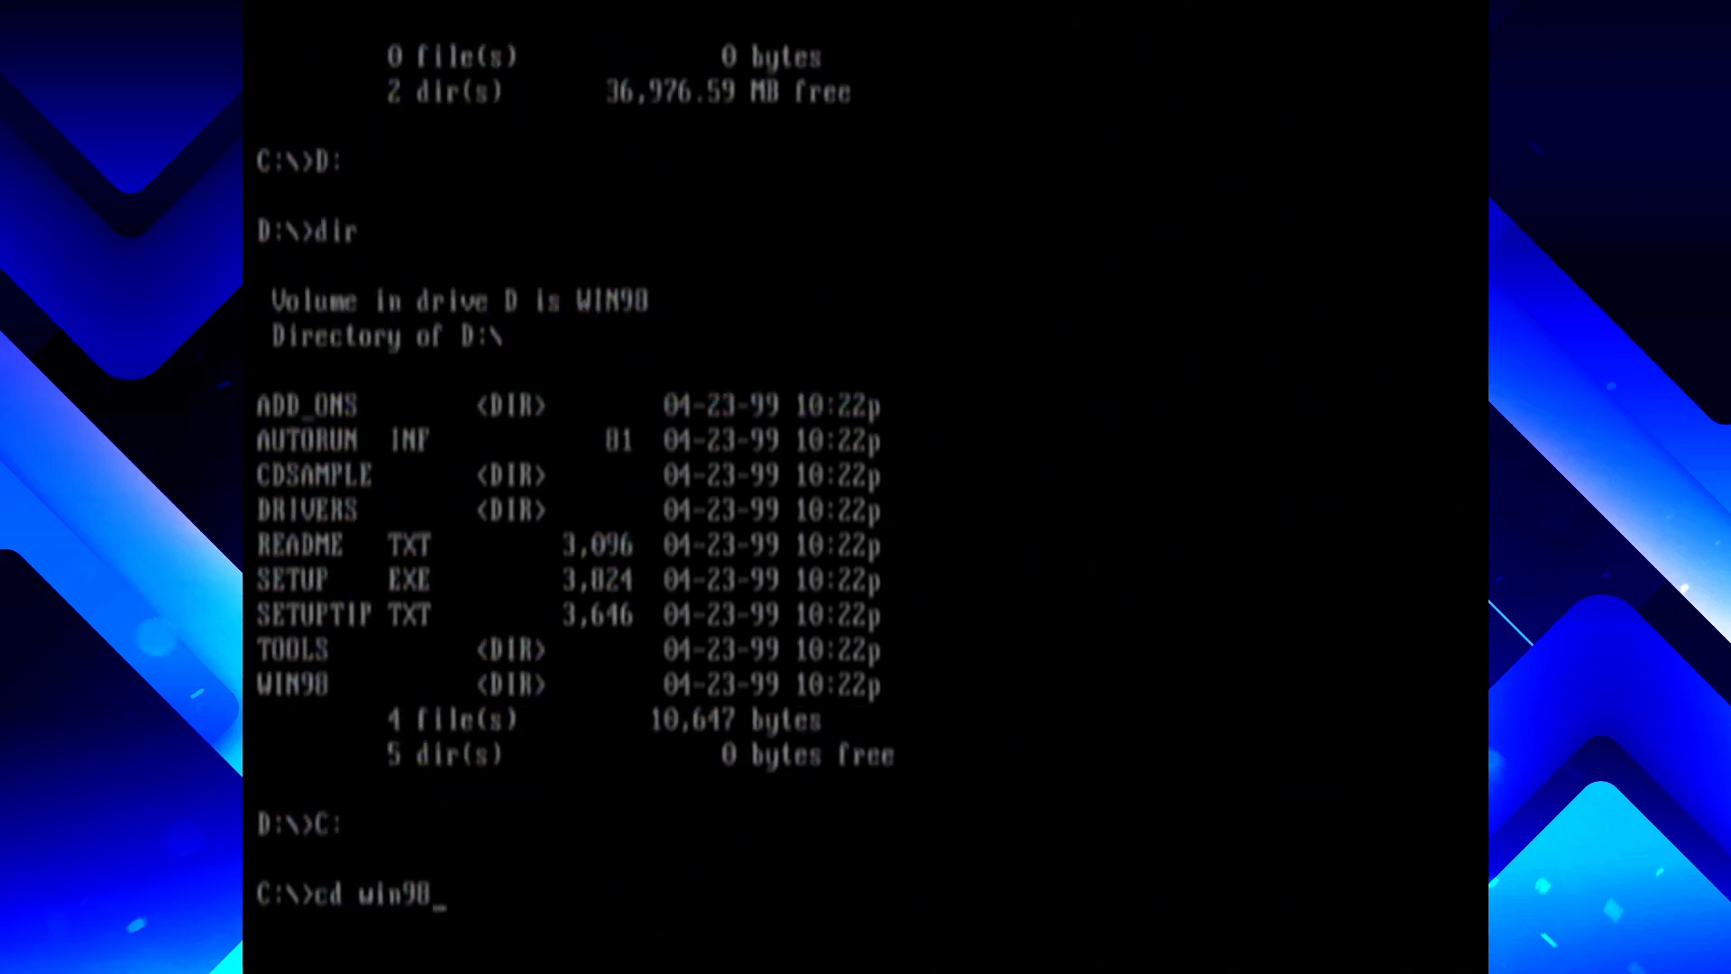
pyautogui.press('Return')
pyautogui.write('setup')
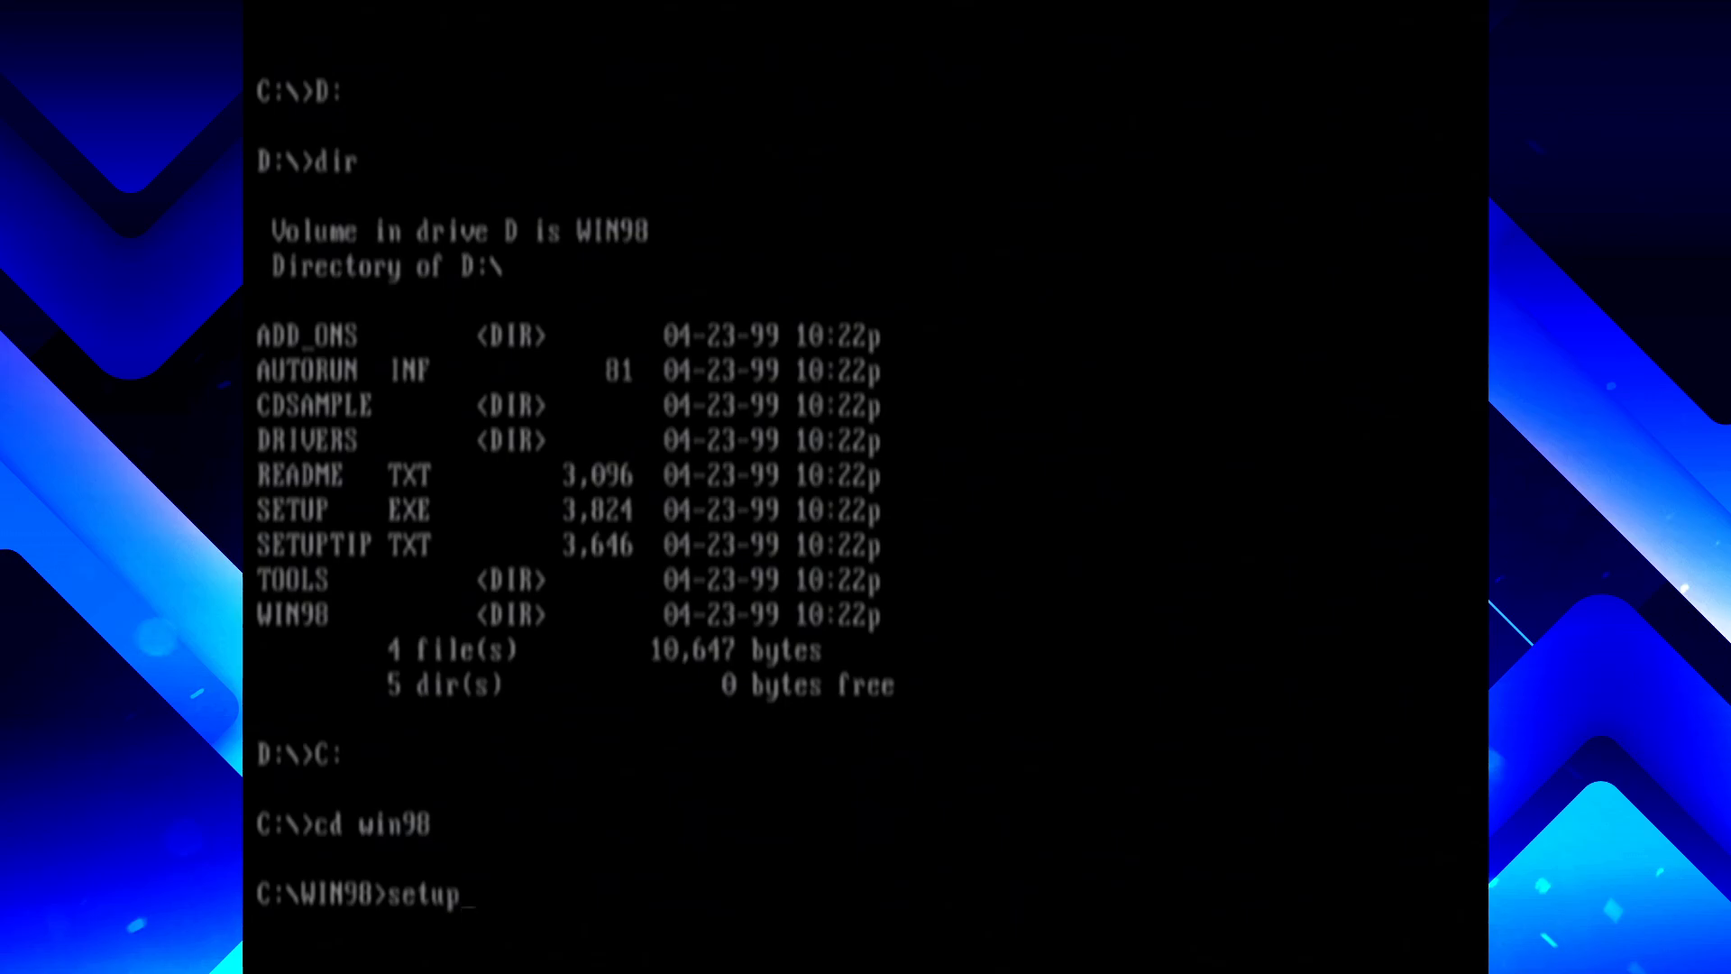
pyautogui.press('Return')
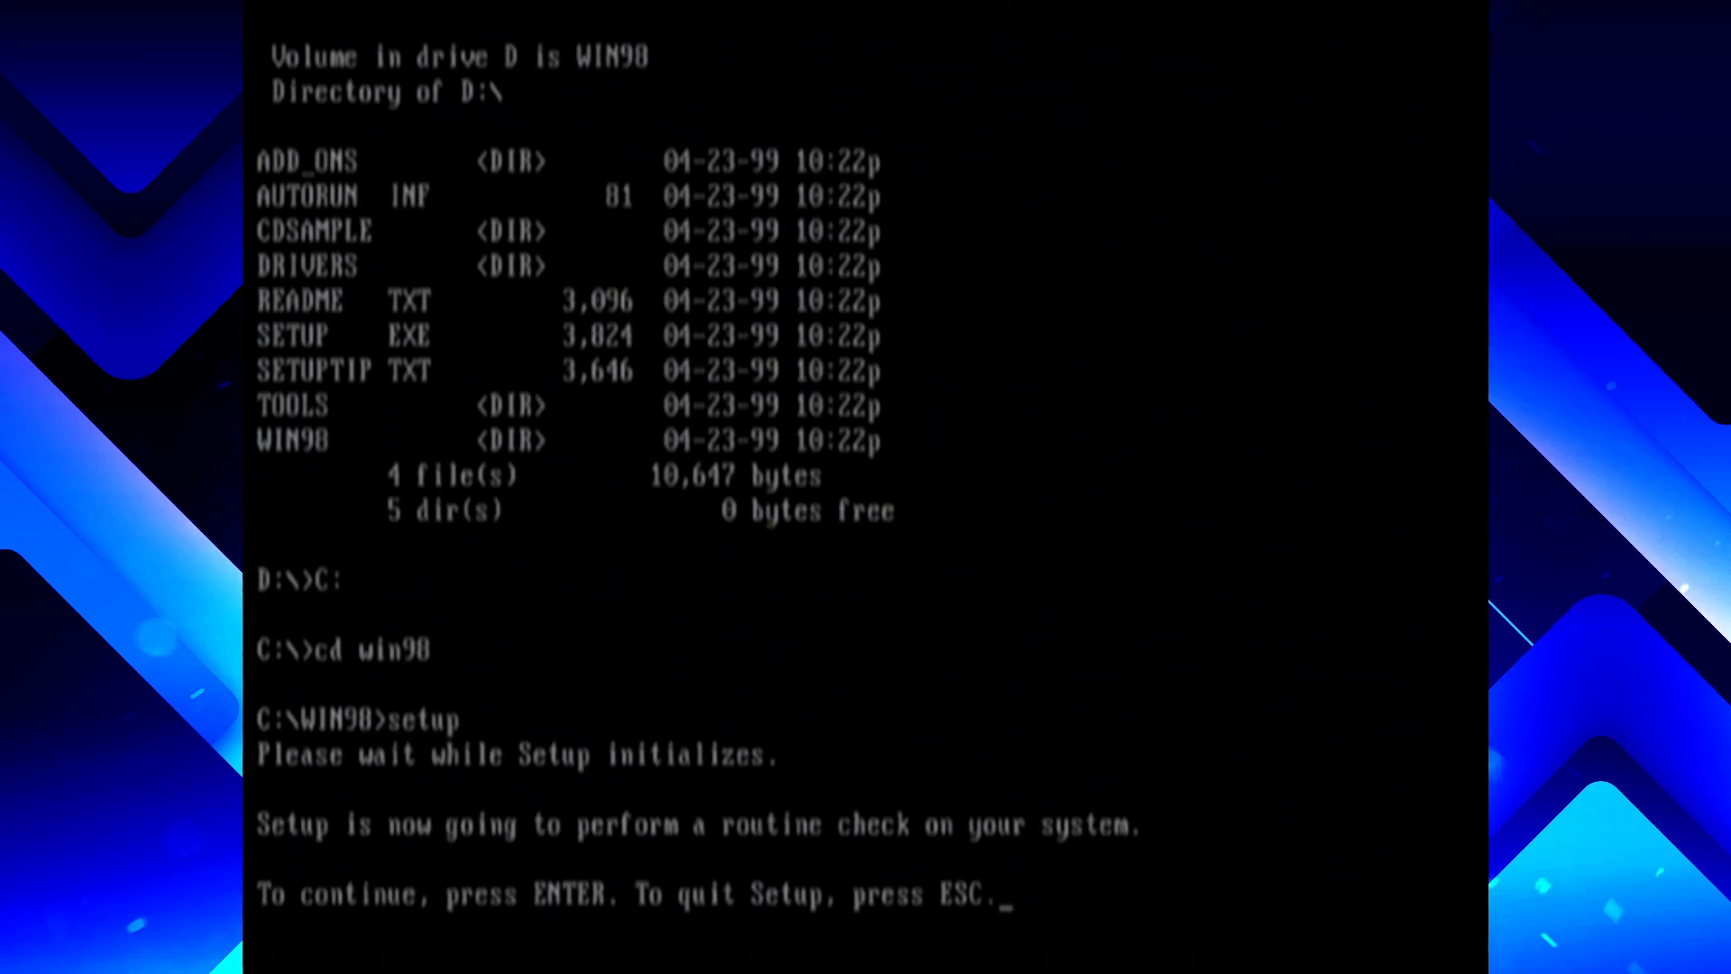
pyautogui.press('Return')
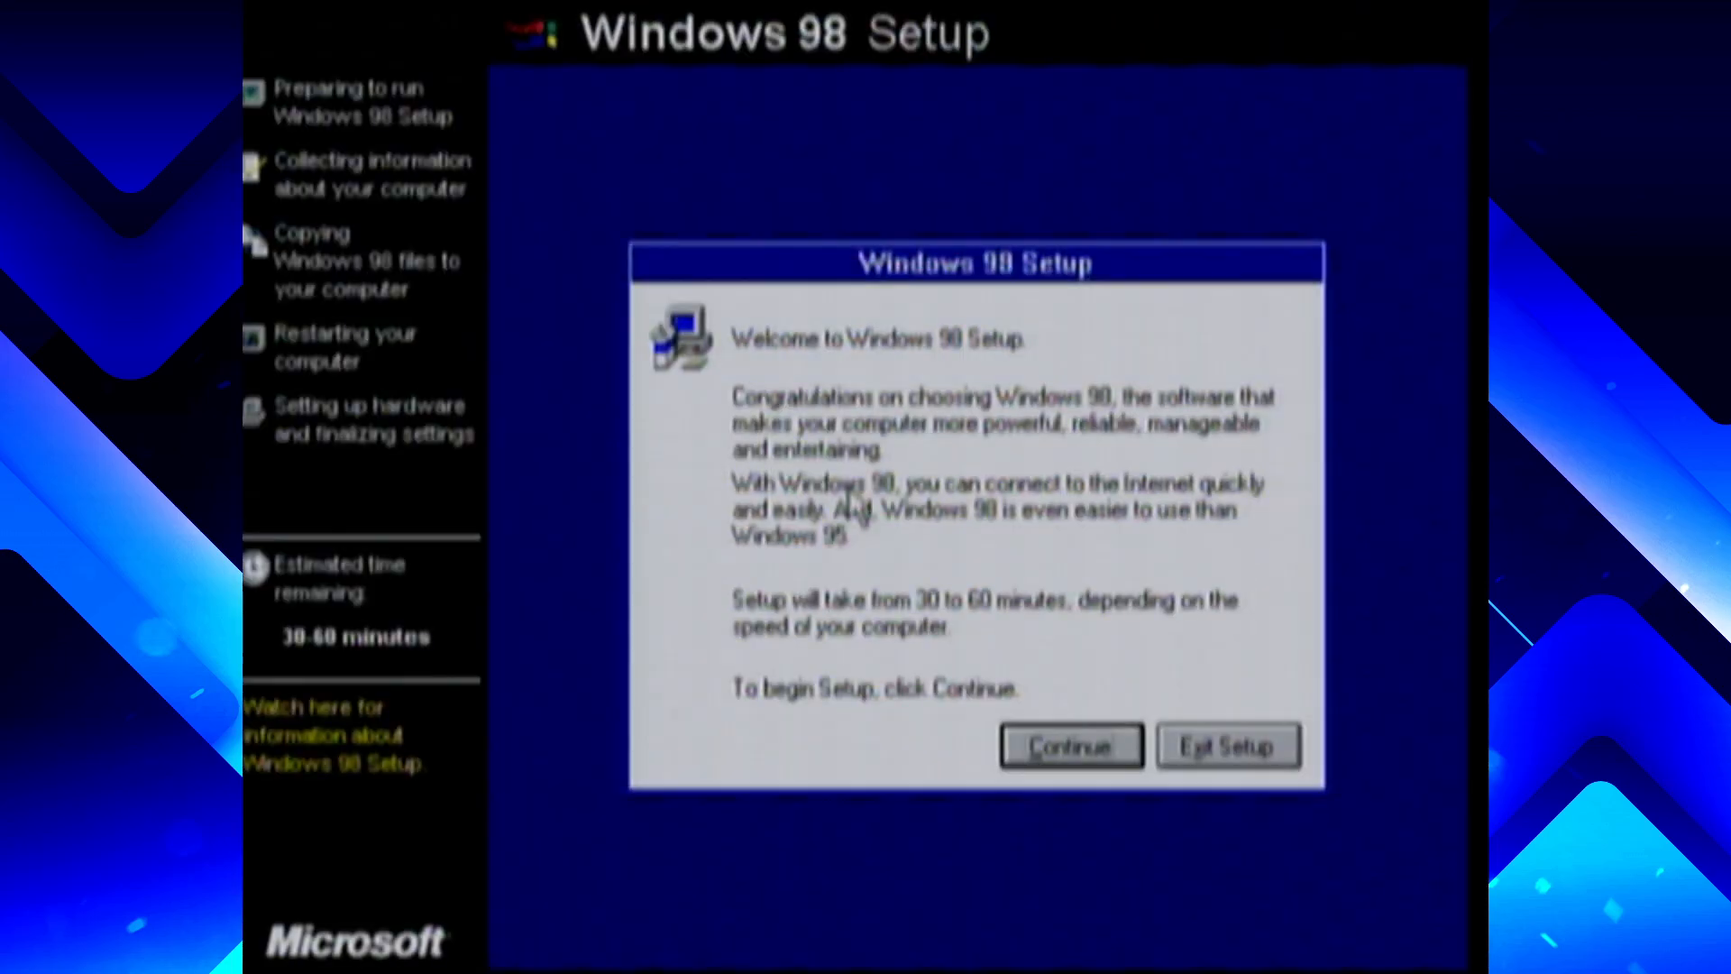
# Begin Windows 98 Setup with C:\WINDOWS as the install directory and the Custom setup type
pyautogui.press('Return')
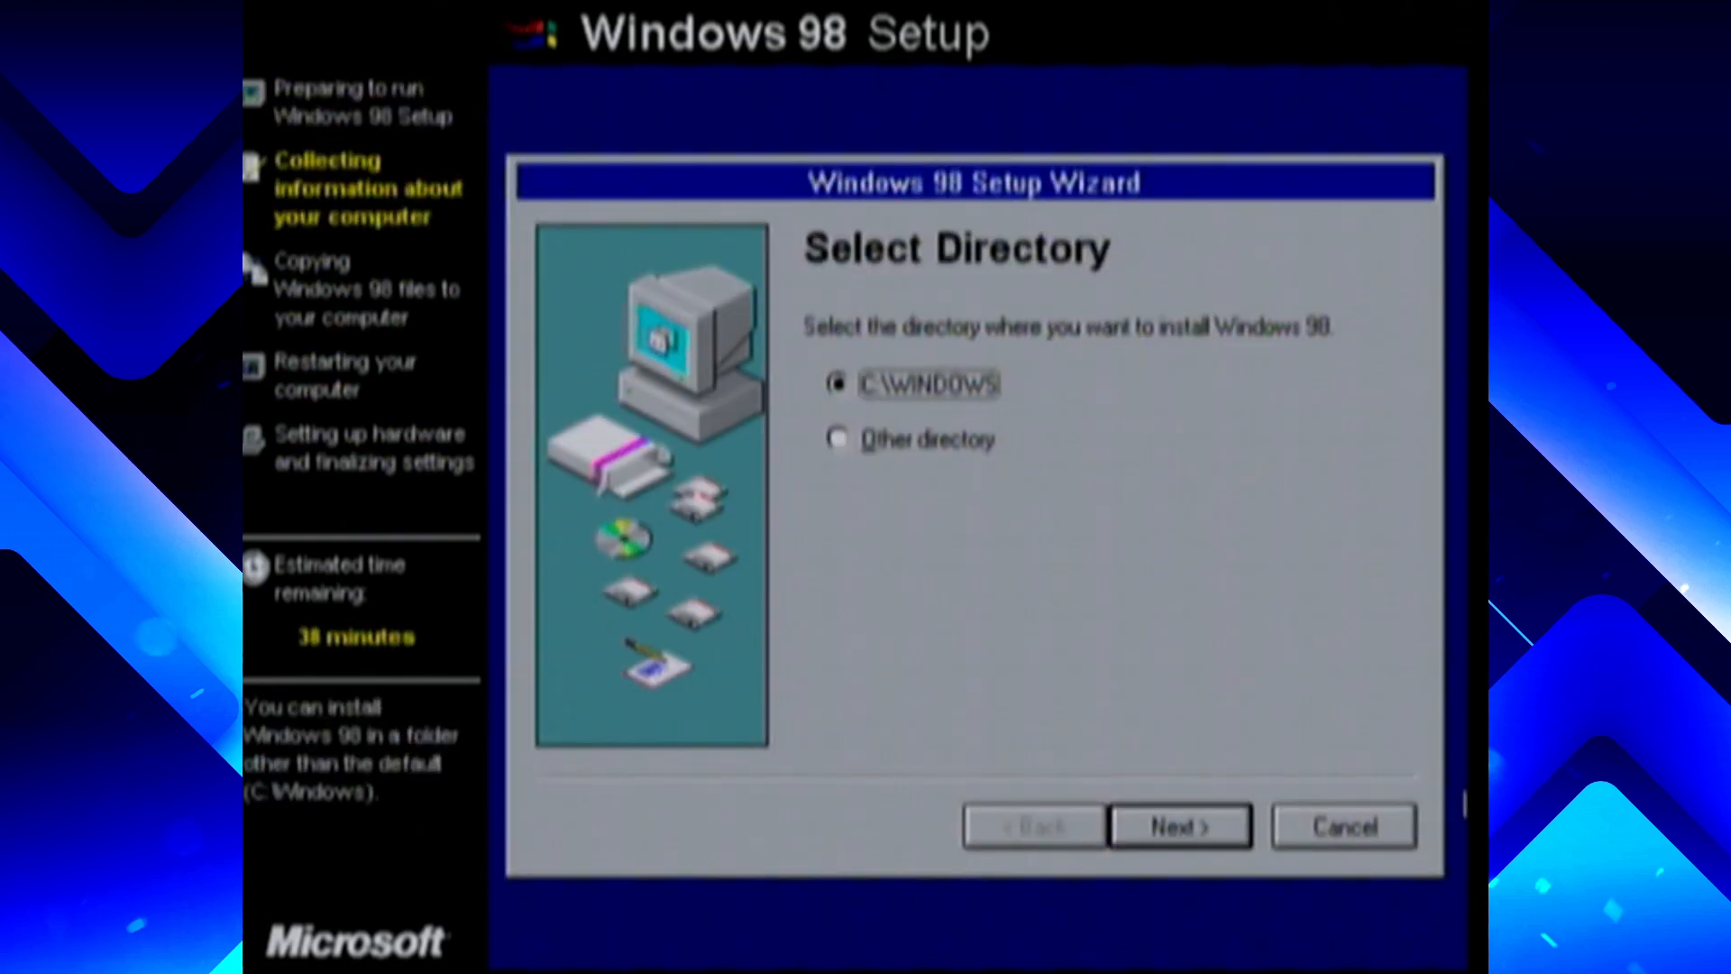
pyautogui.click(1176, 844)
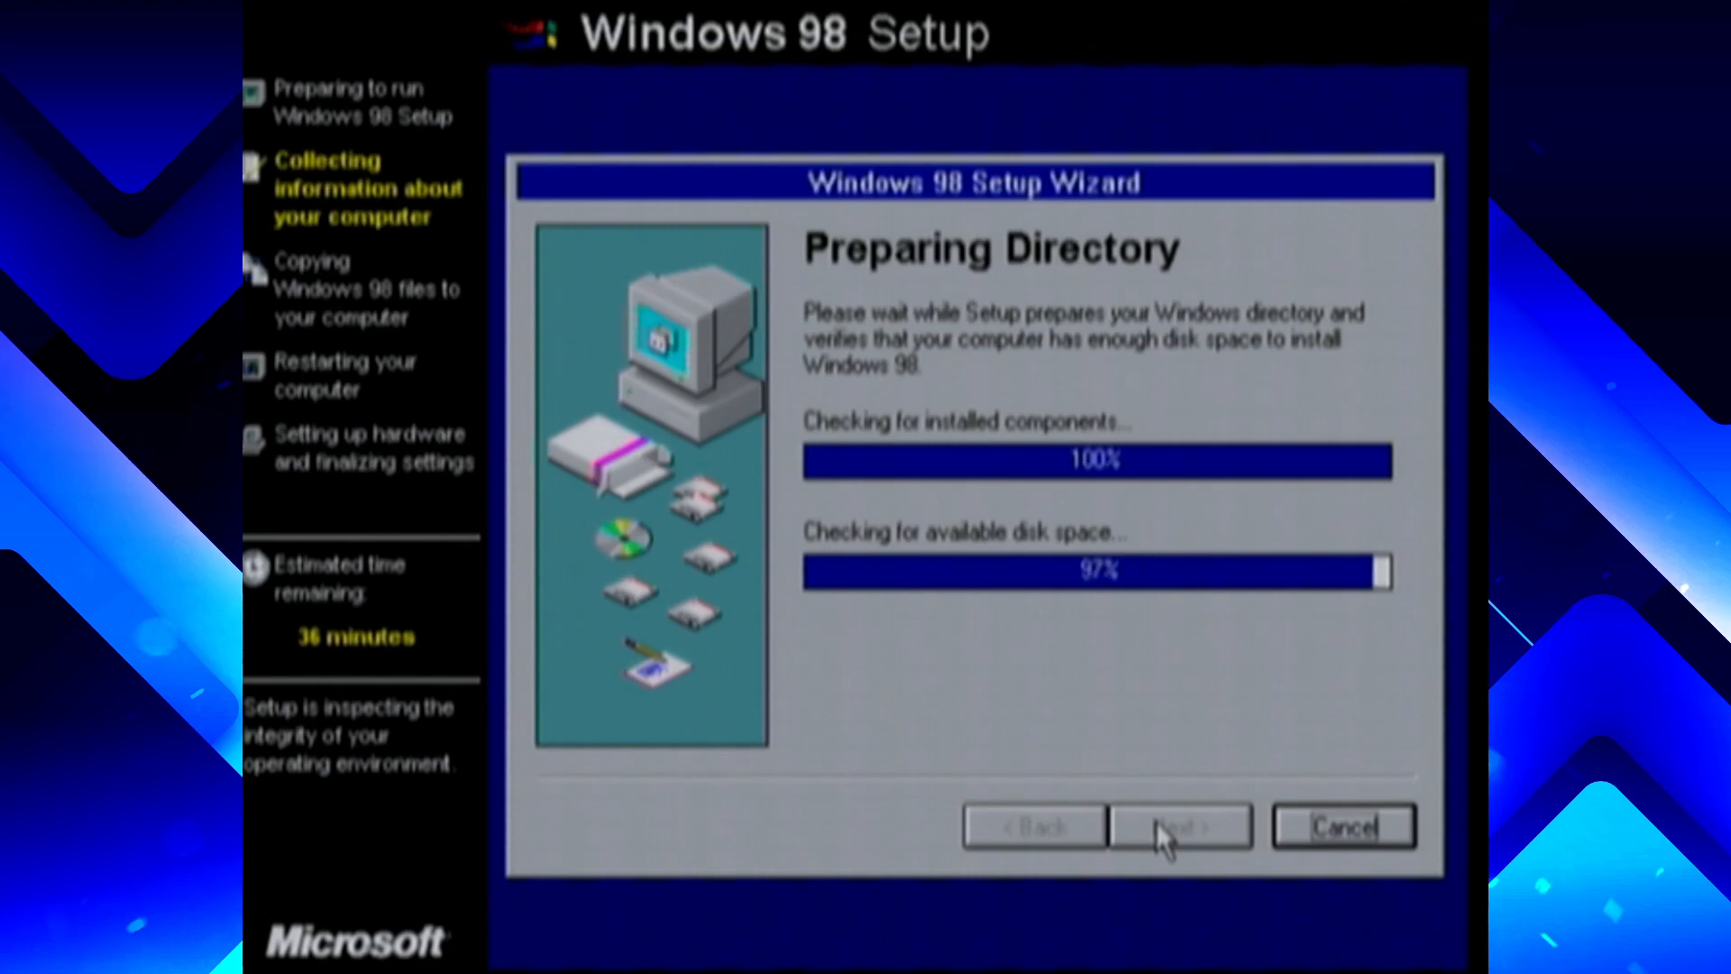
pyautogui.click(936, 671)
pyautogui.click(1207, 840)
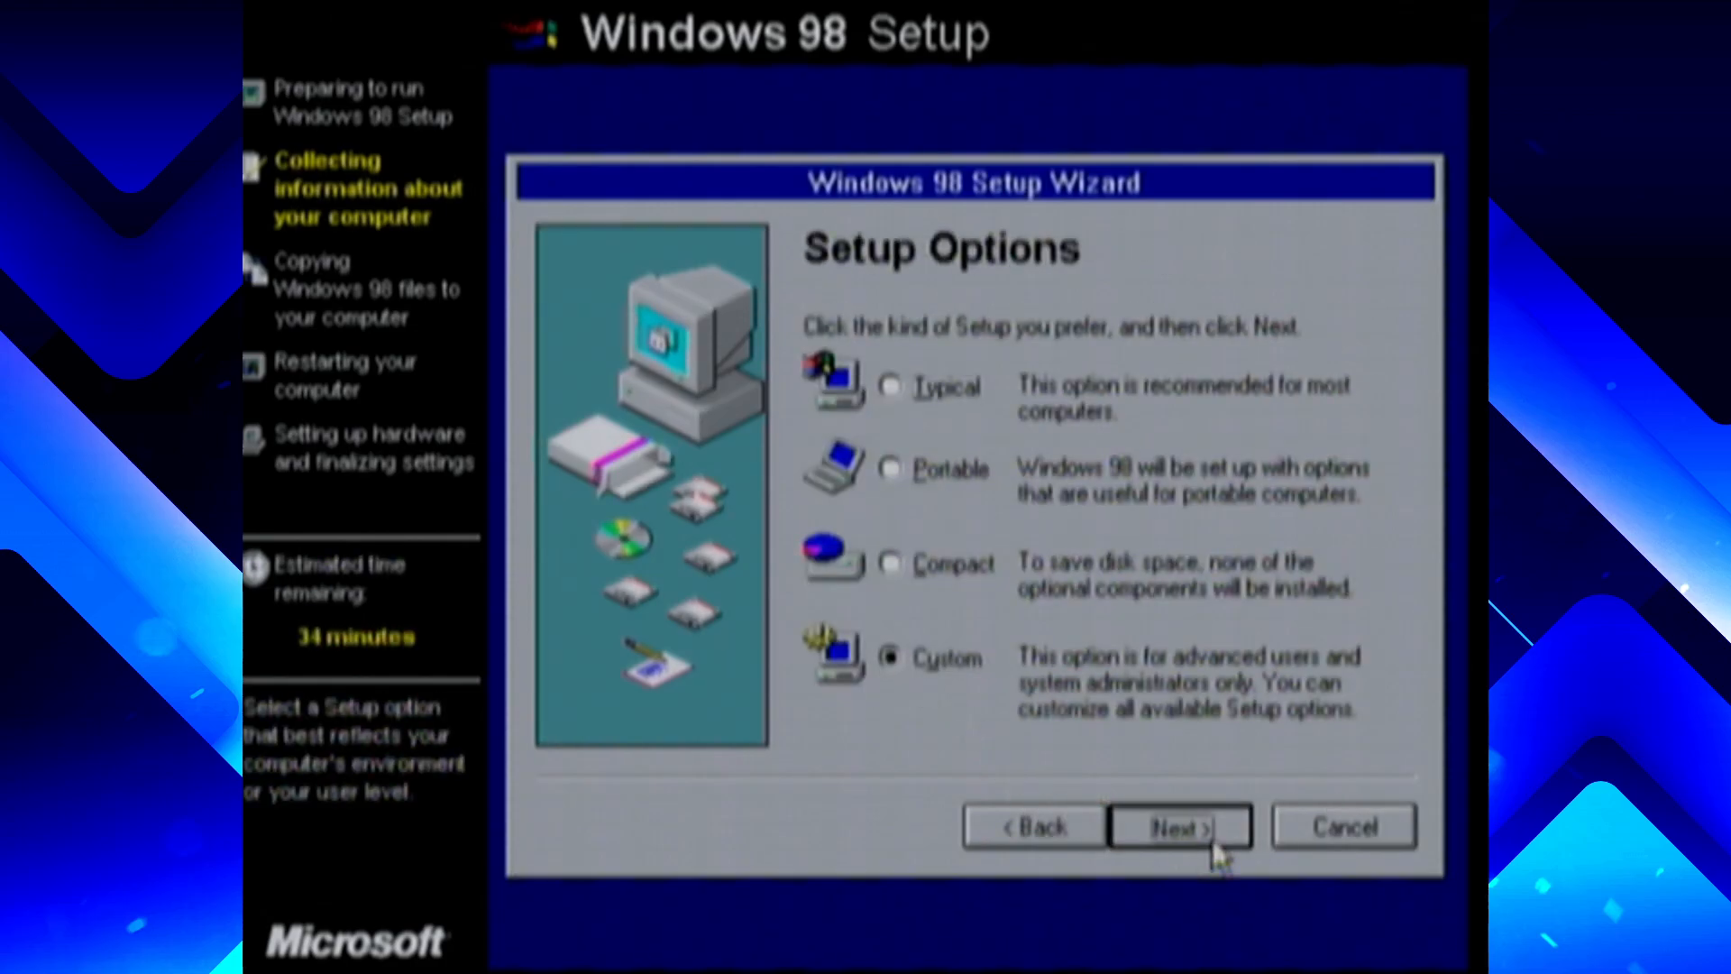
# Exclude the Accessibility components from the installation and open the details of Accessories
pyautogui.click(823, 480)
pyautogui.press('Up')
pyautogui.press('space')
pyautogui.press('Down')
pyautogui.click(1269, 642)
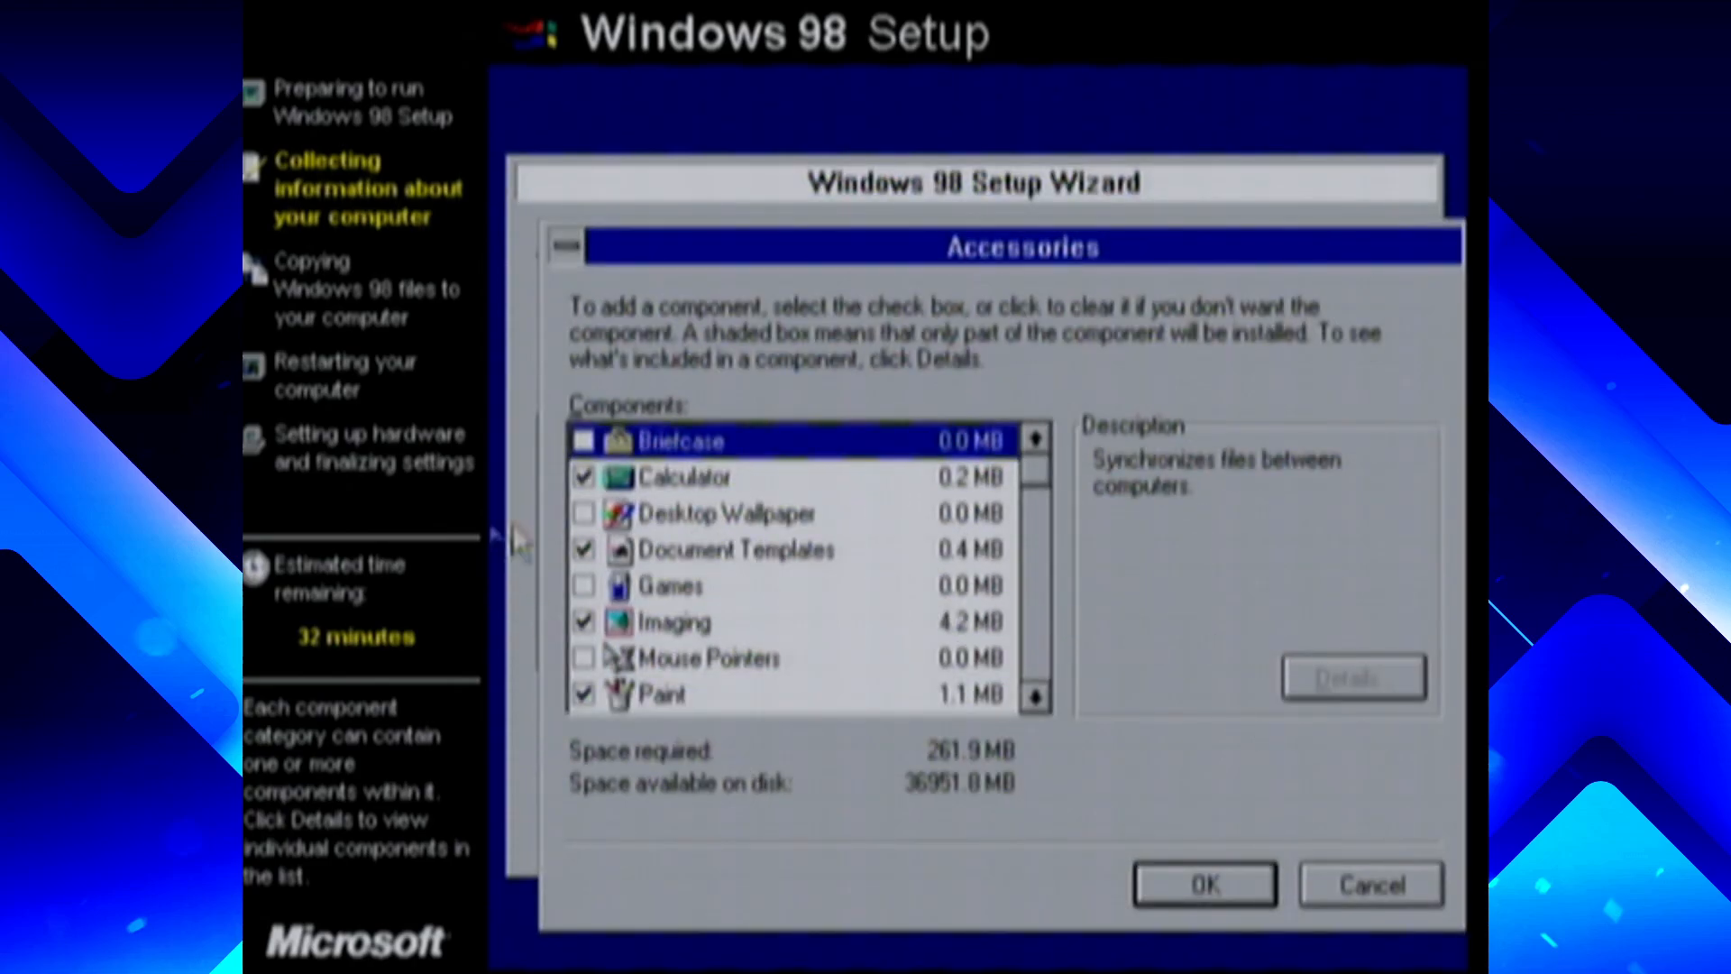
# Add Desktop Wallpaper, Games and Mouse Pointers to the Accessories and exclude Imaging
pyautogui.click(584, 513)
pyautogui.click(583, 586)
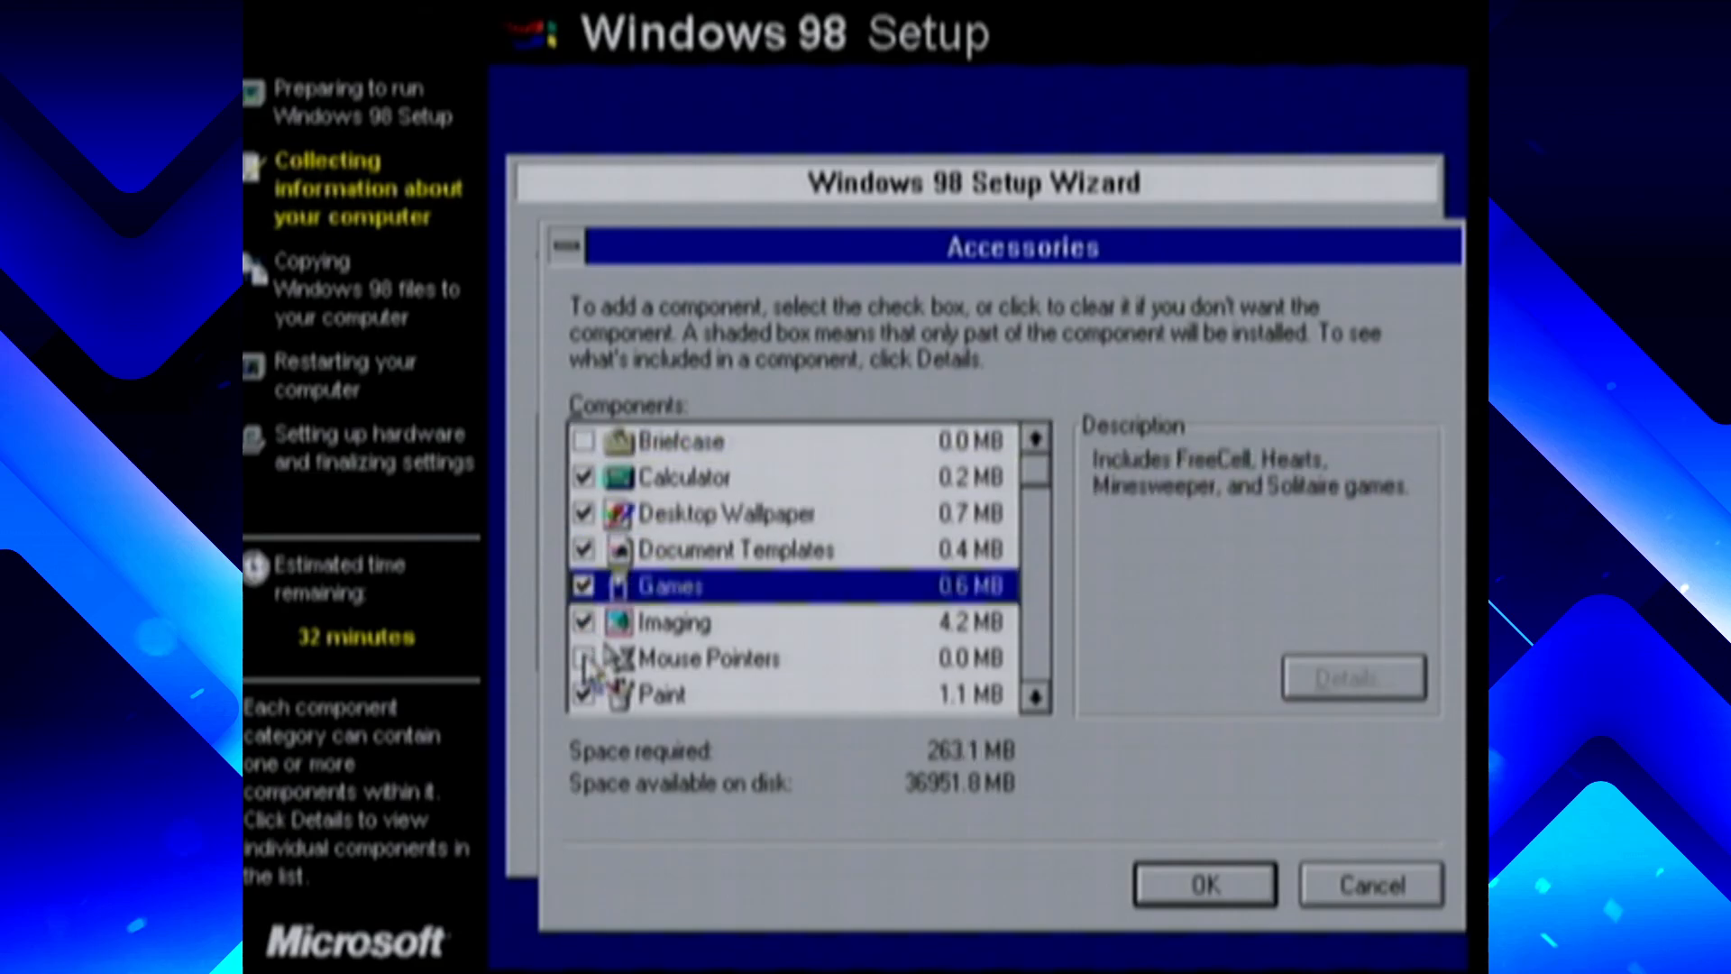
pyautogui.click(583, 657)
pyautogui.click(609, 624)
pyautogui.click(583, 621)
# Include all Screen Savers, exclude Windows Scripting Host and accept the Accessories selection
pyautogui.click(1046, 645)
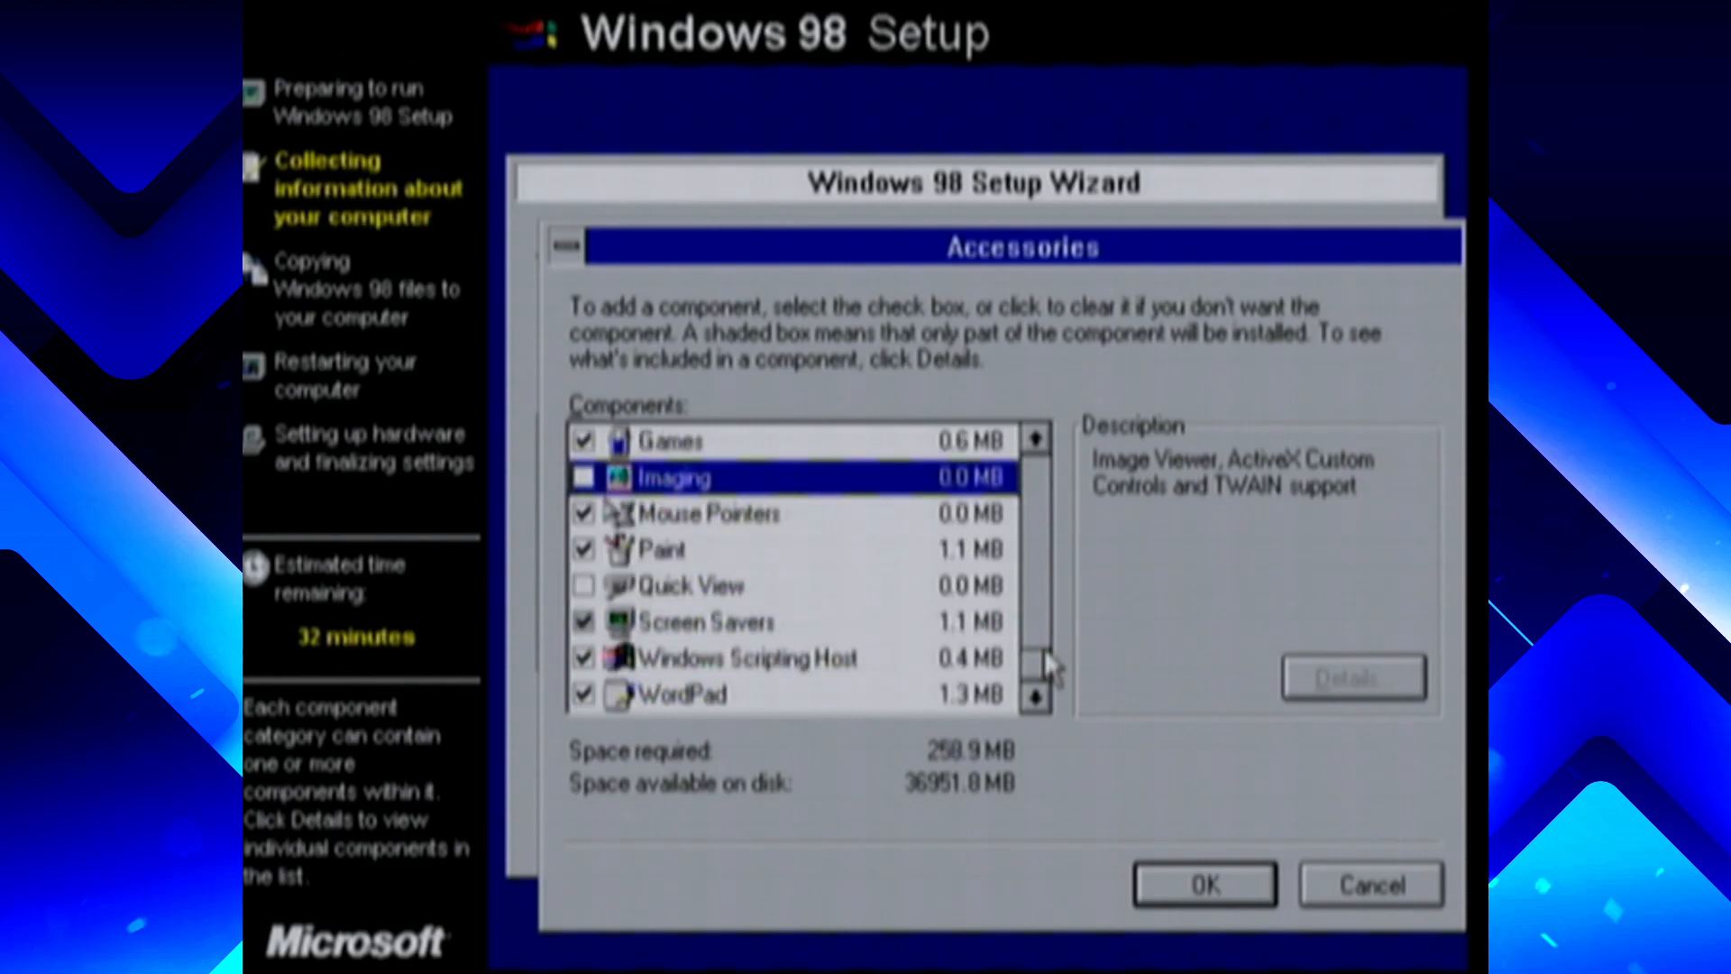
pyautogui.click(583, 622)
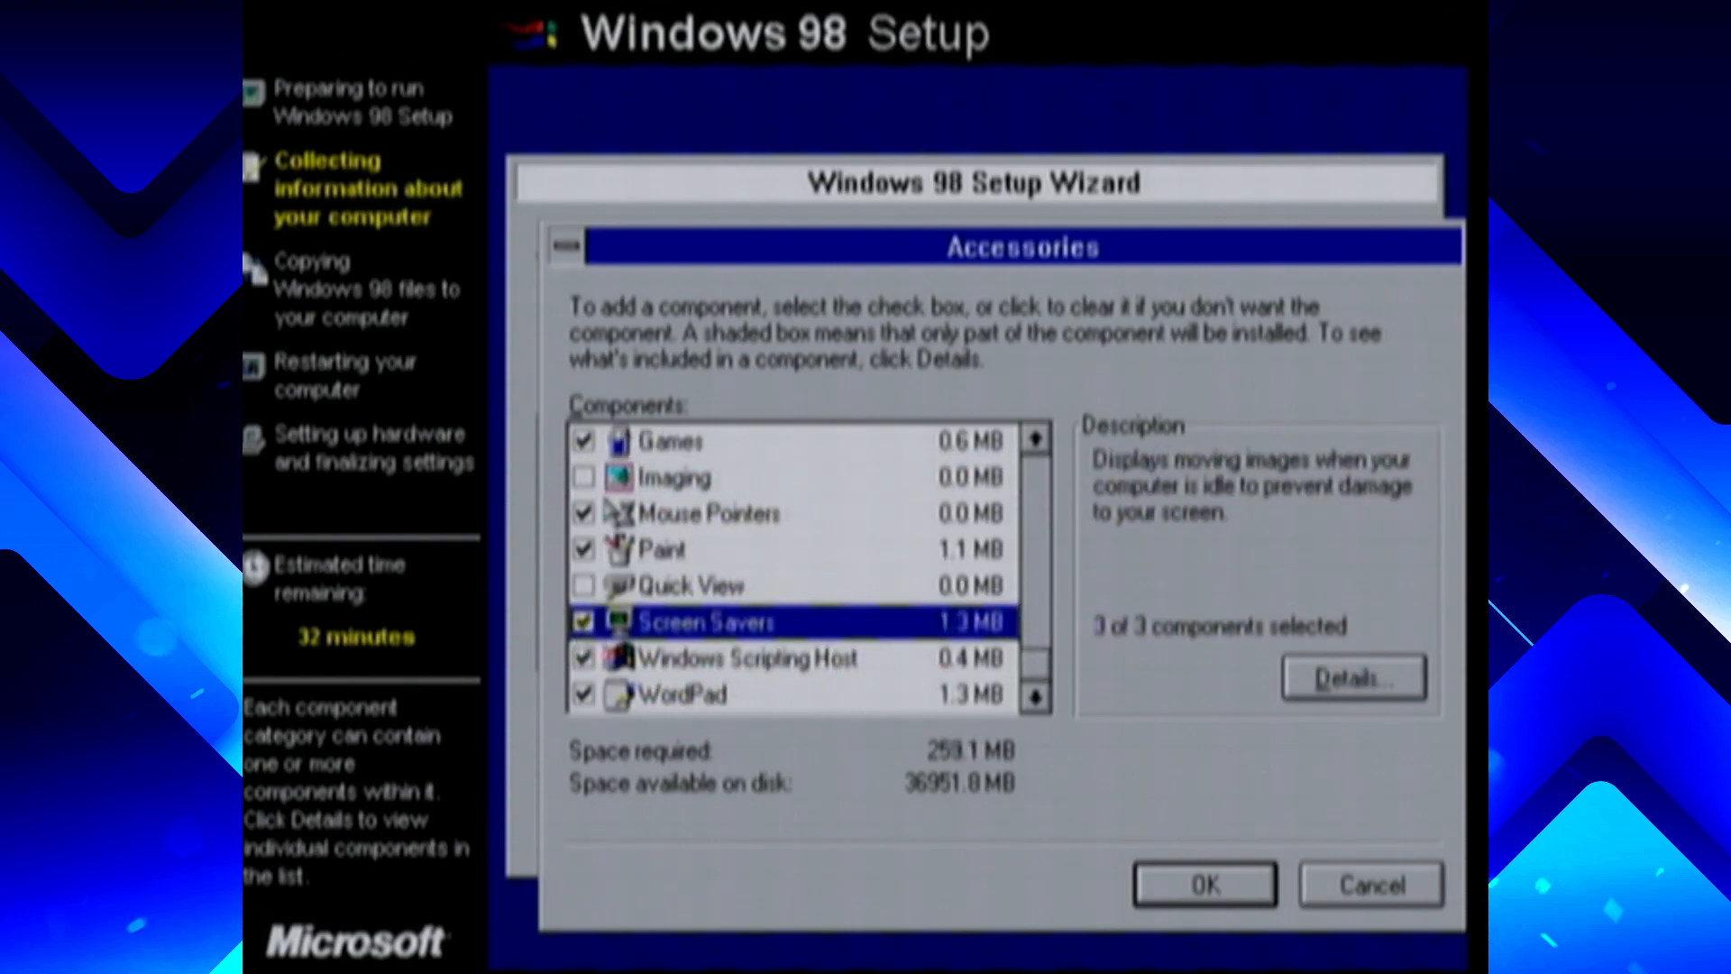
pyautogui.click(583, 658)
pyautogui.click(1240, 888)
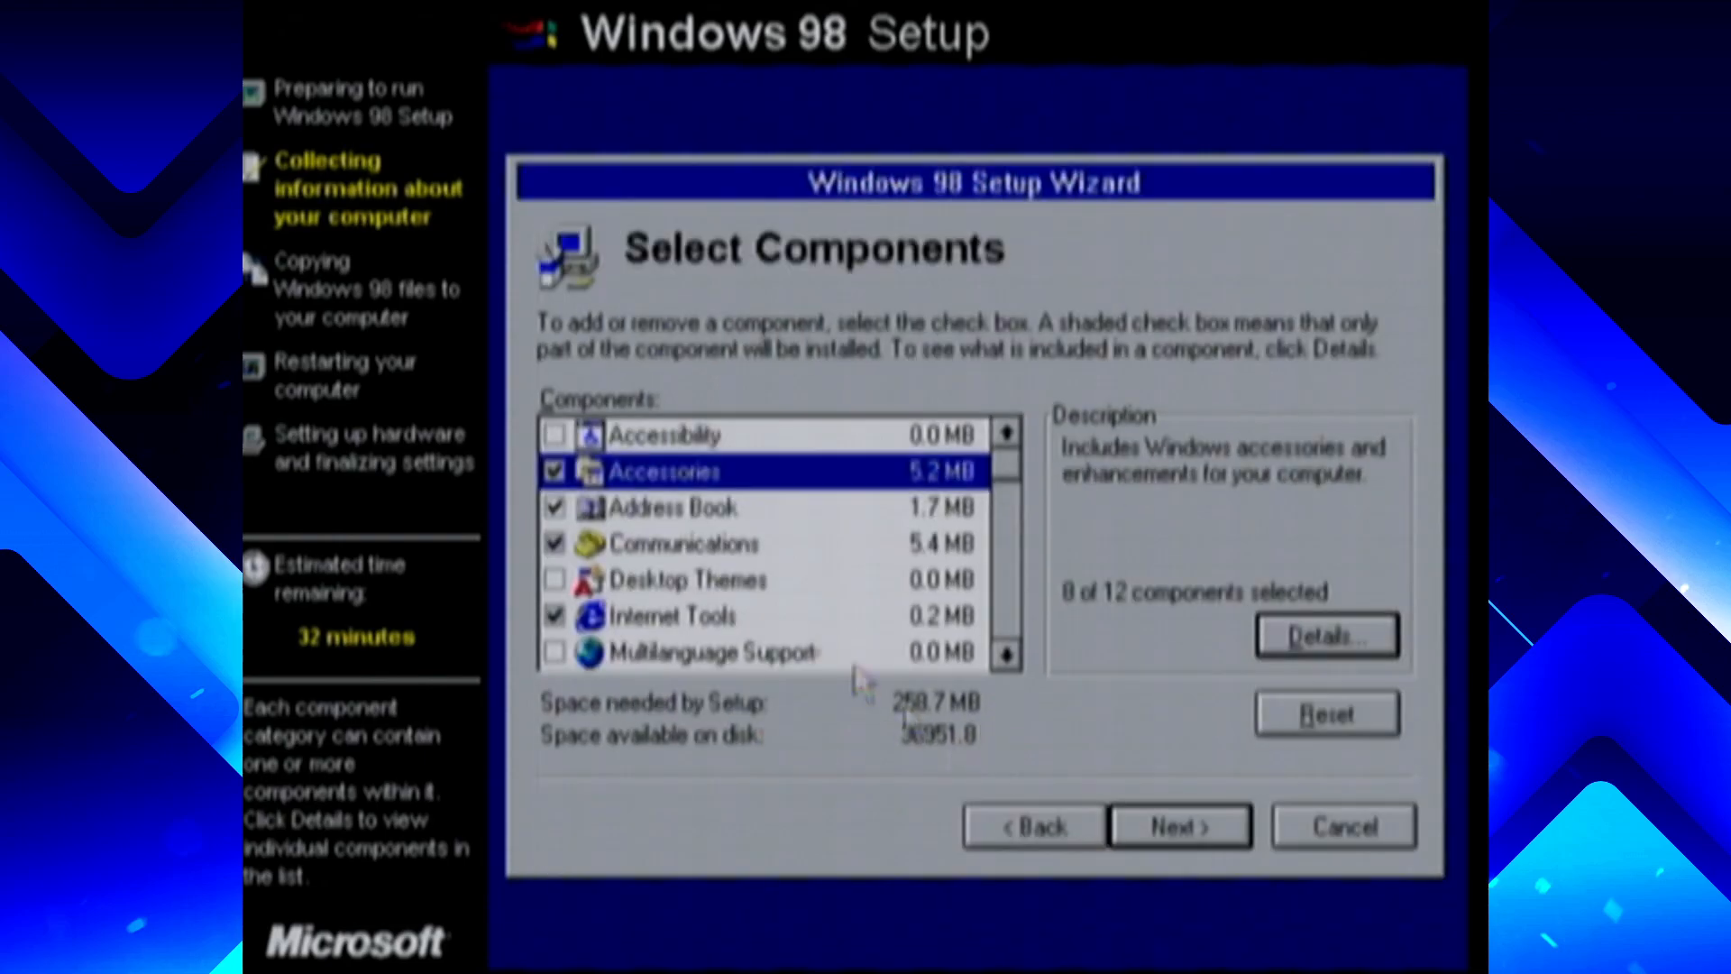
# Exclude Address Book, Communications and Internet Tools from the components and include Desktop Themes
pyautogui.click(556, 512)
pyautogui.click(920, 695)
pyautogui.click(559, 508)
pyautogui.click(805, 686)
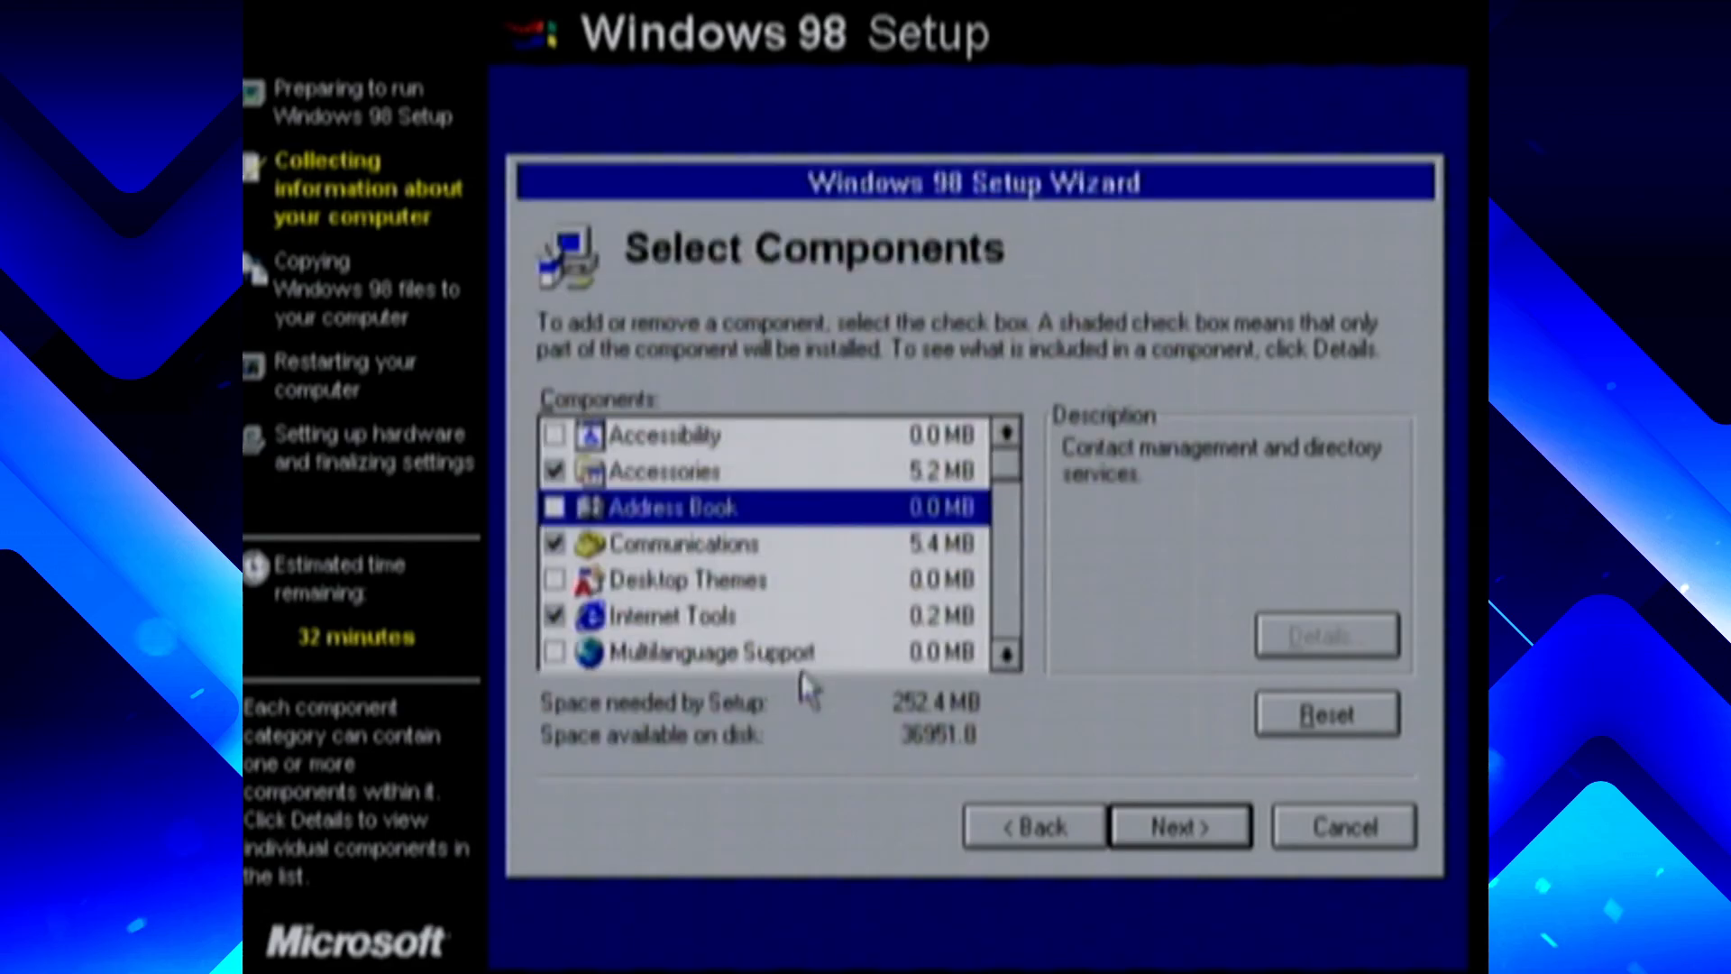
pyautogui.click(557, 543)
pyautogui.click(556, 580)
pyautogui.click(558, 616)
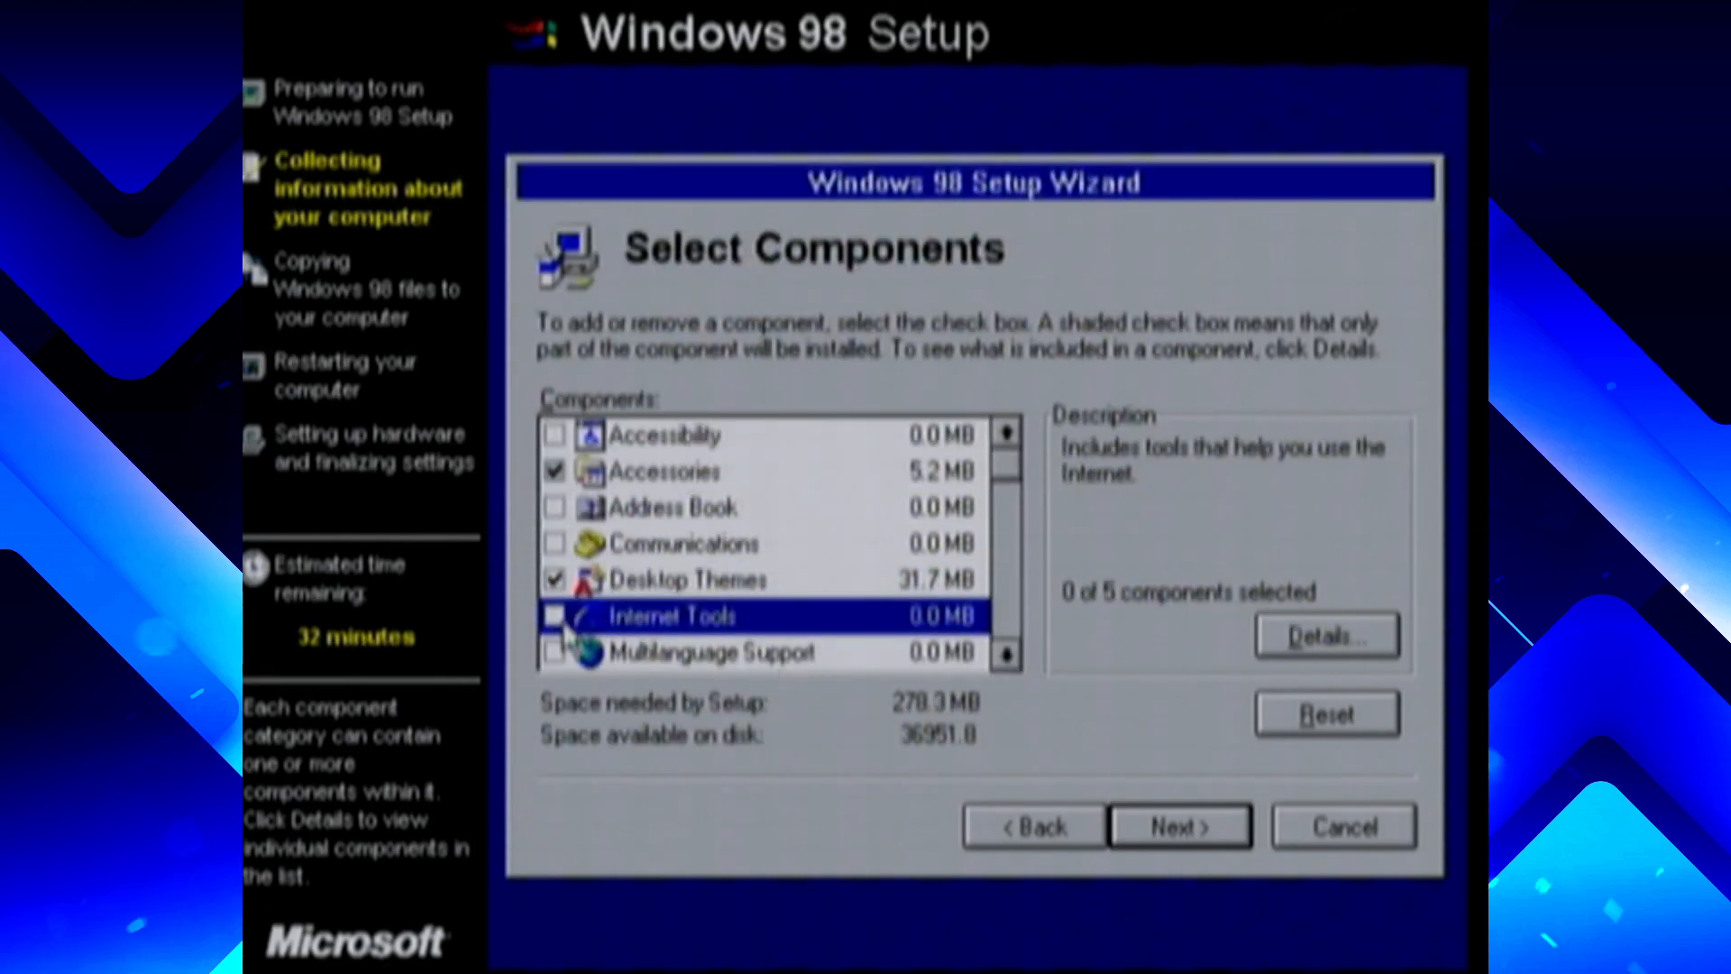
# Include all Multimedia components, exclude Online Services and System Tools, and accept the component selection
pyautogui.click(1007, 632)
pyautogui.click(556, 508)
pyautogui.click(556, 508)
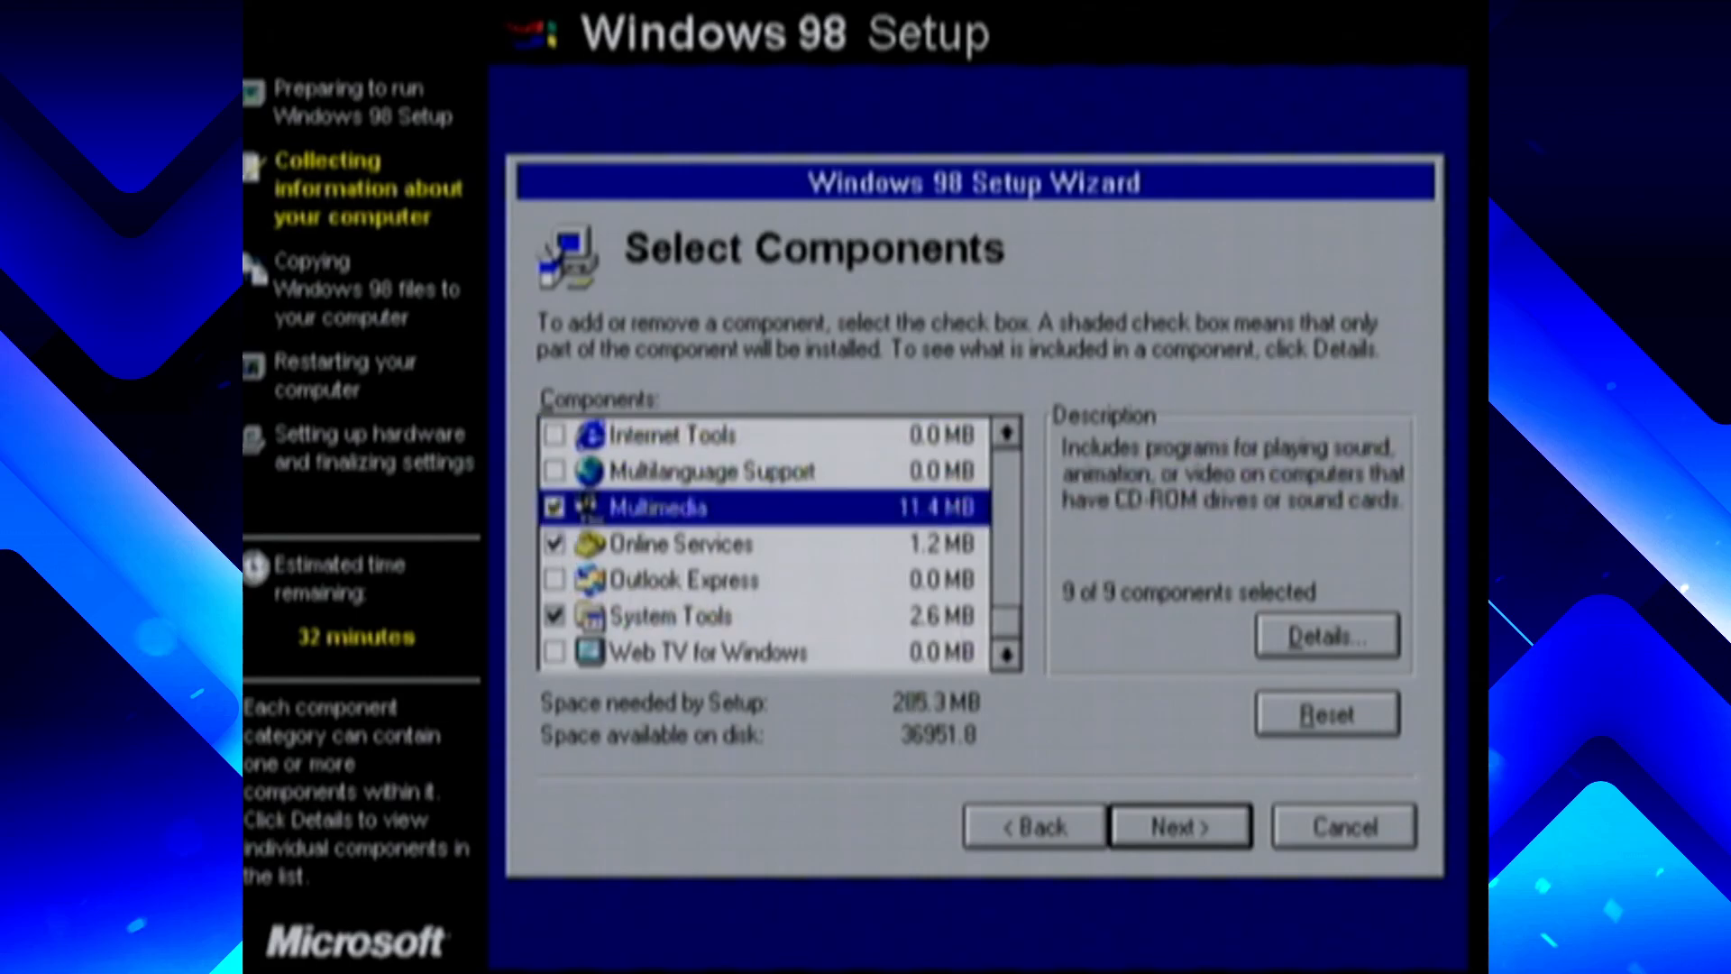
pyautogui.click(557, 544)
pyautogui.click(556, 616)
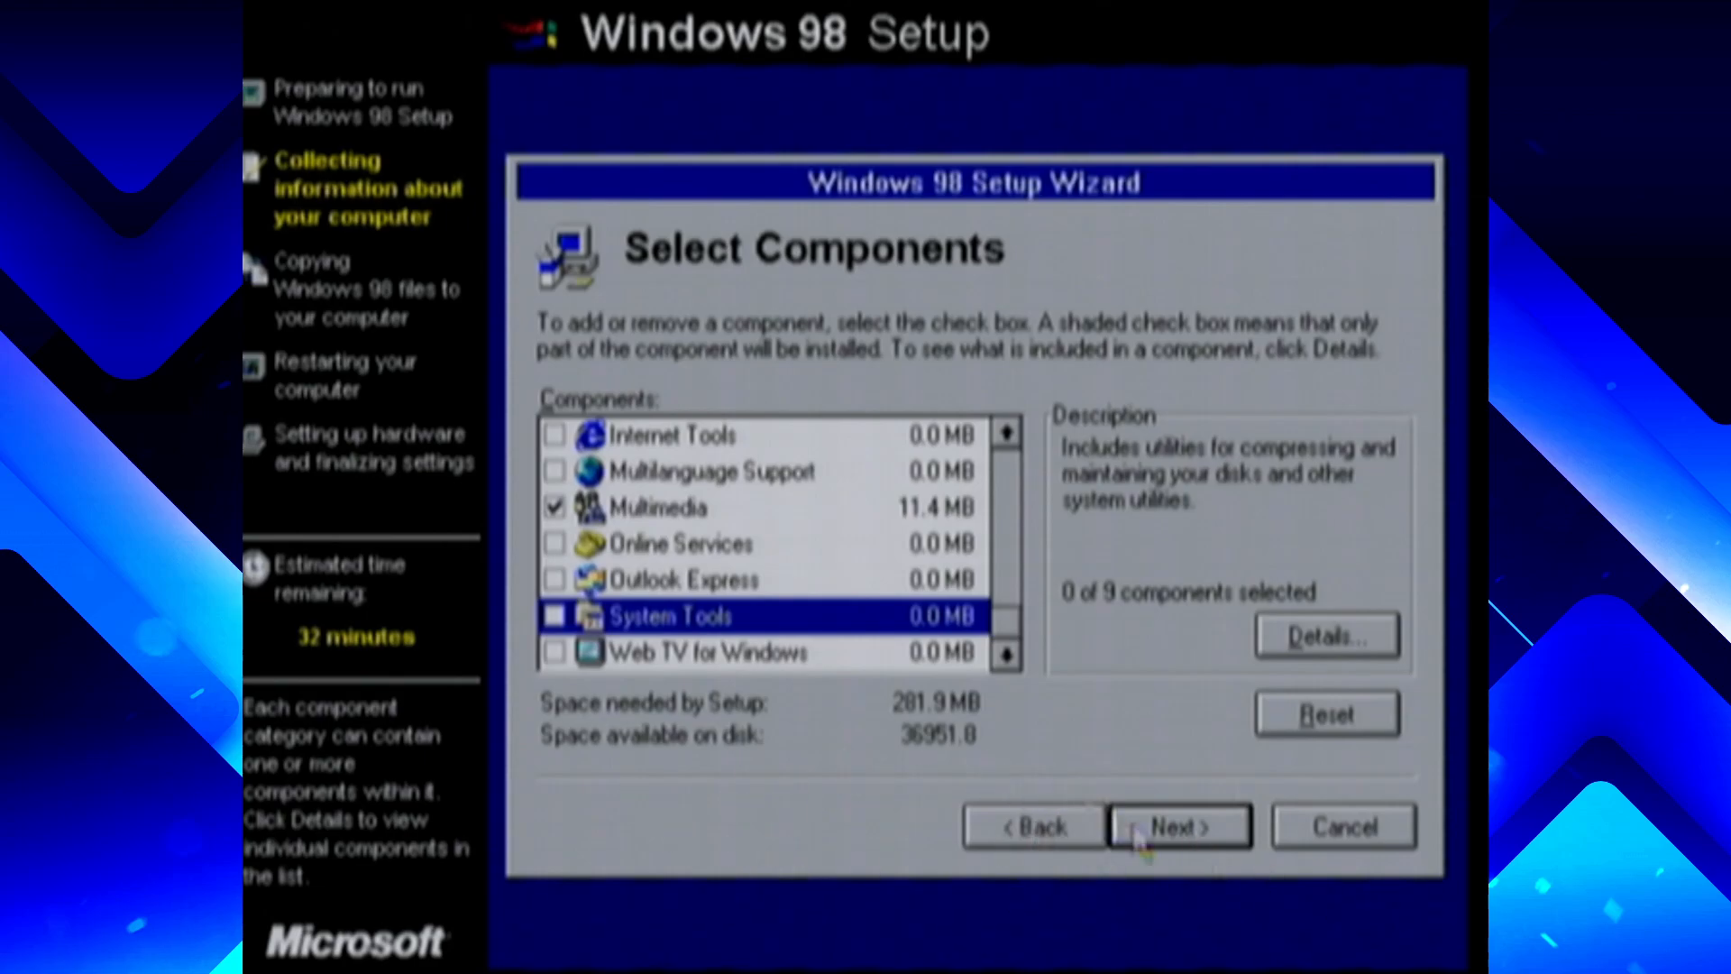
pyautogui.click(1163, 826)
# Set the computer name to mech-200 and accept the default computer settings, continuing to startup disk creation
pyautogui.write('mech-200')
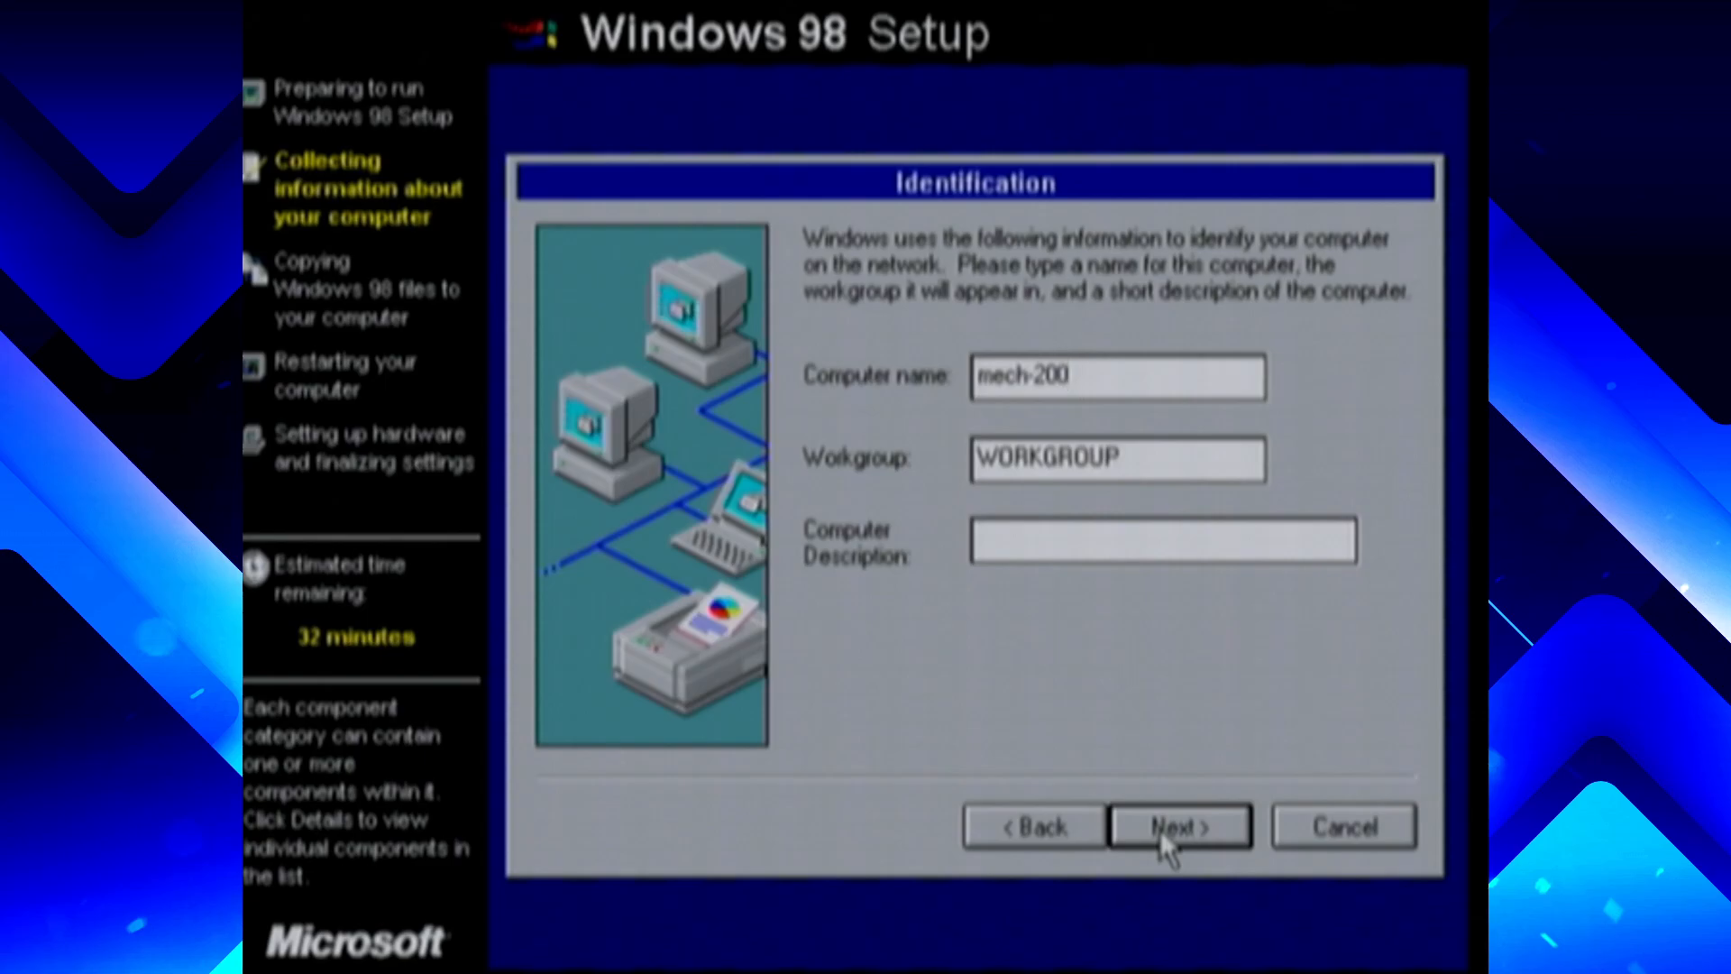
pyautogui.click(1161, 830)
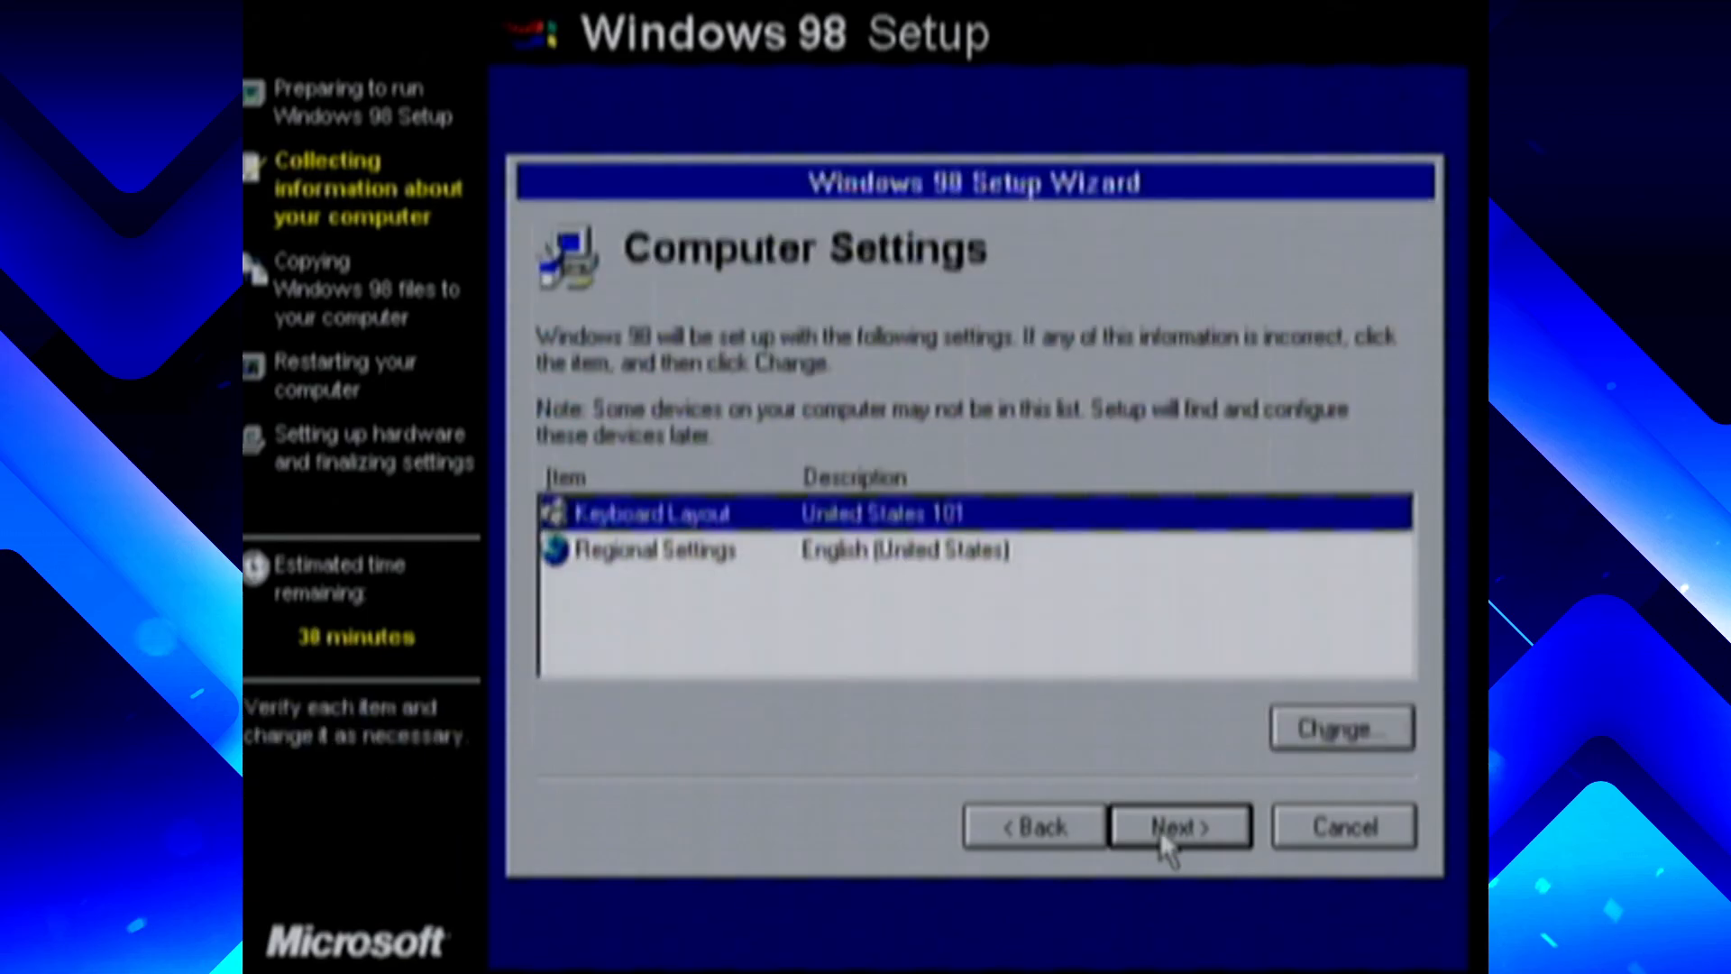
pyautogui.click(1162, 830)
pyautogui.click(1160, 830)
pyautogui.click(1159, 830)
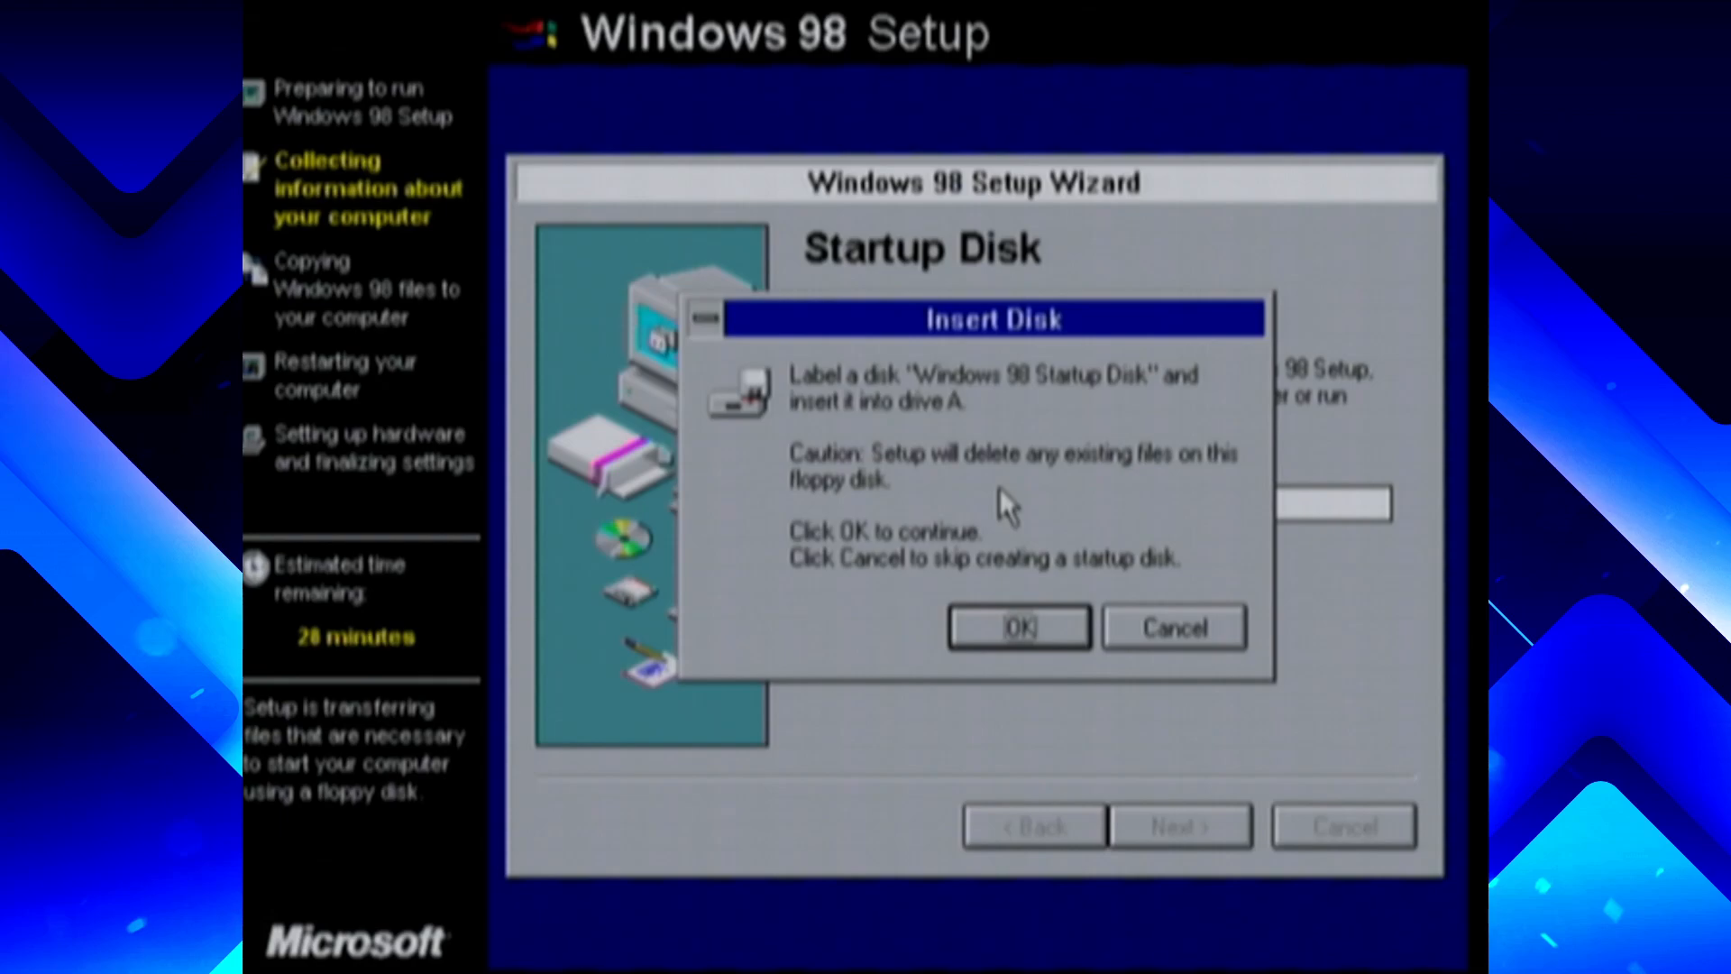
# Skip creating the Windows 98 startup disk and start copying the Windows 98 files
pyautogui.click(1163, 630)
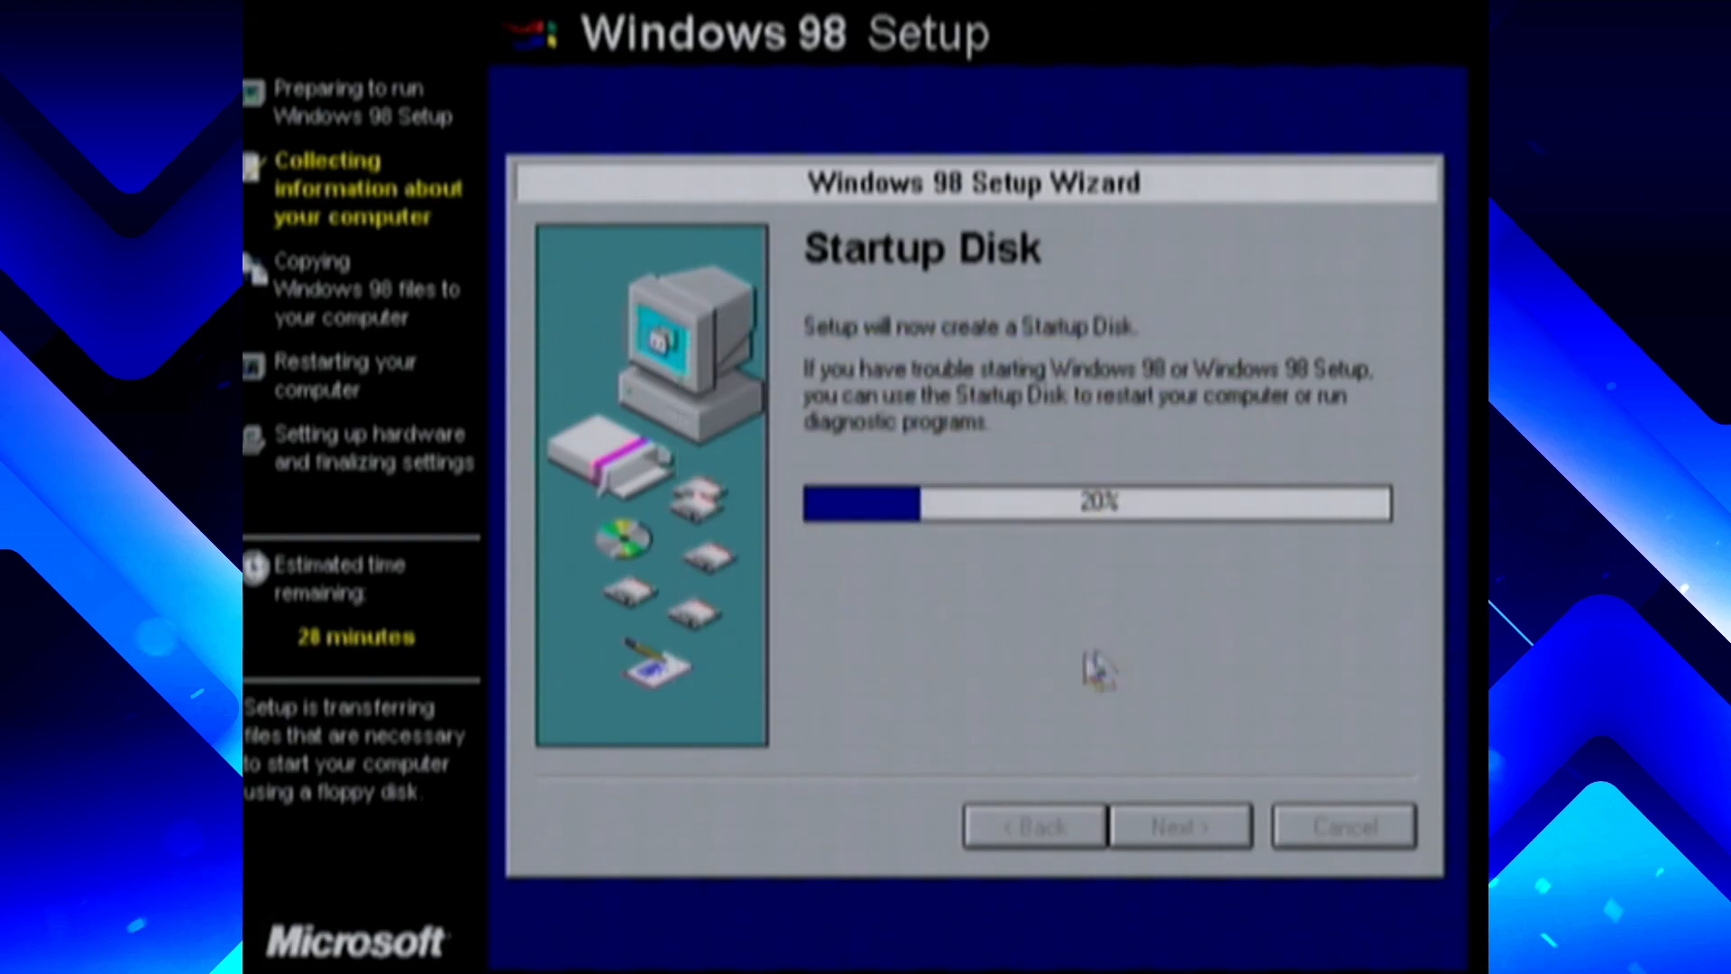
pyautogui.click(855, 548)
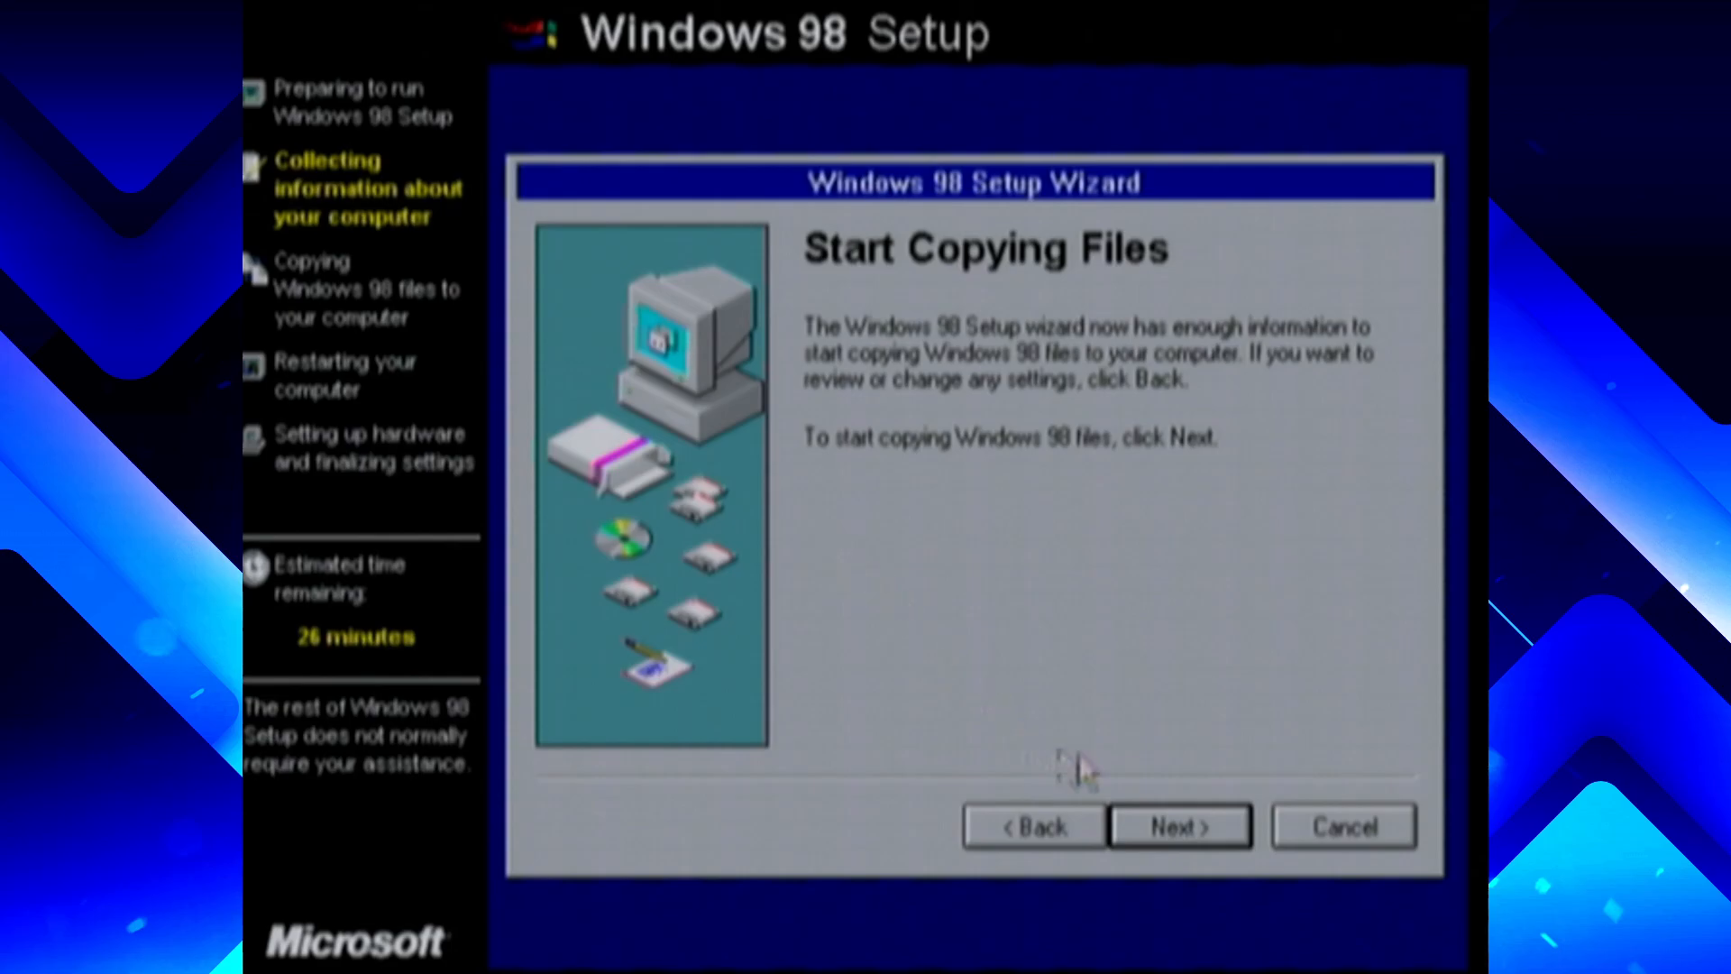
pyautogui.click(1221, 825)
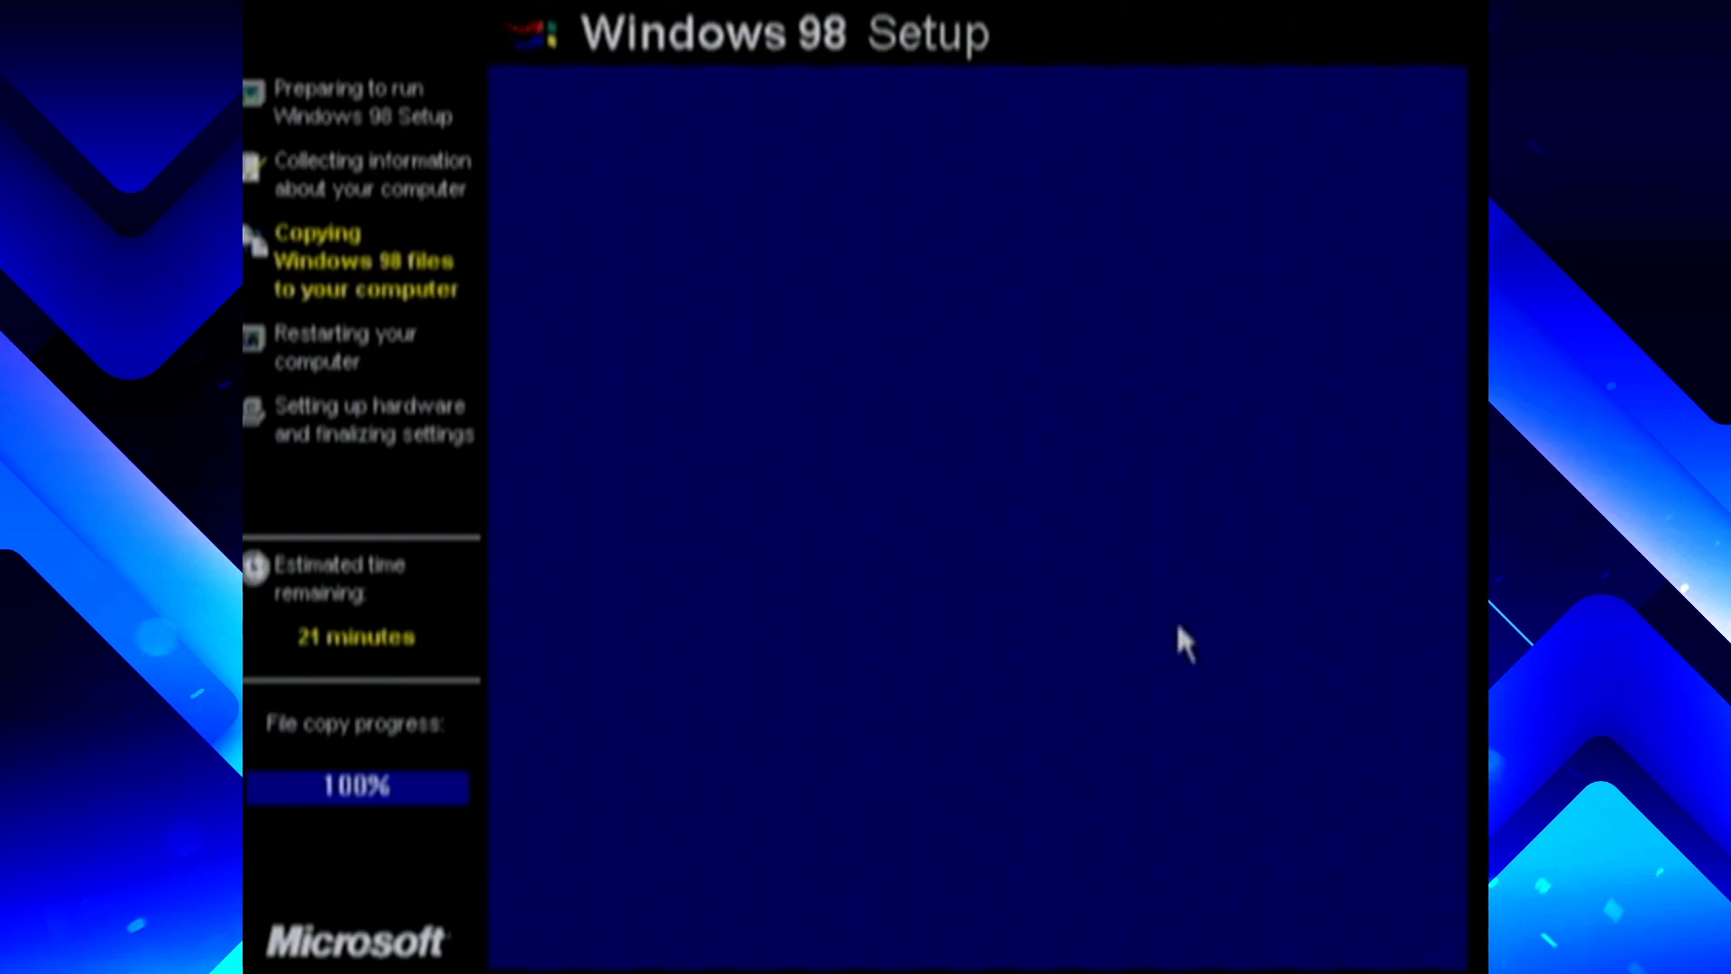
# Restart the computer, enter the CMOS setup utility and open BIOS Features Setup
pyautogui.press('Return')
pyautogui.press('Return')
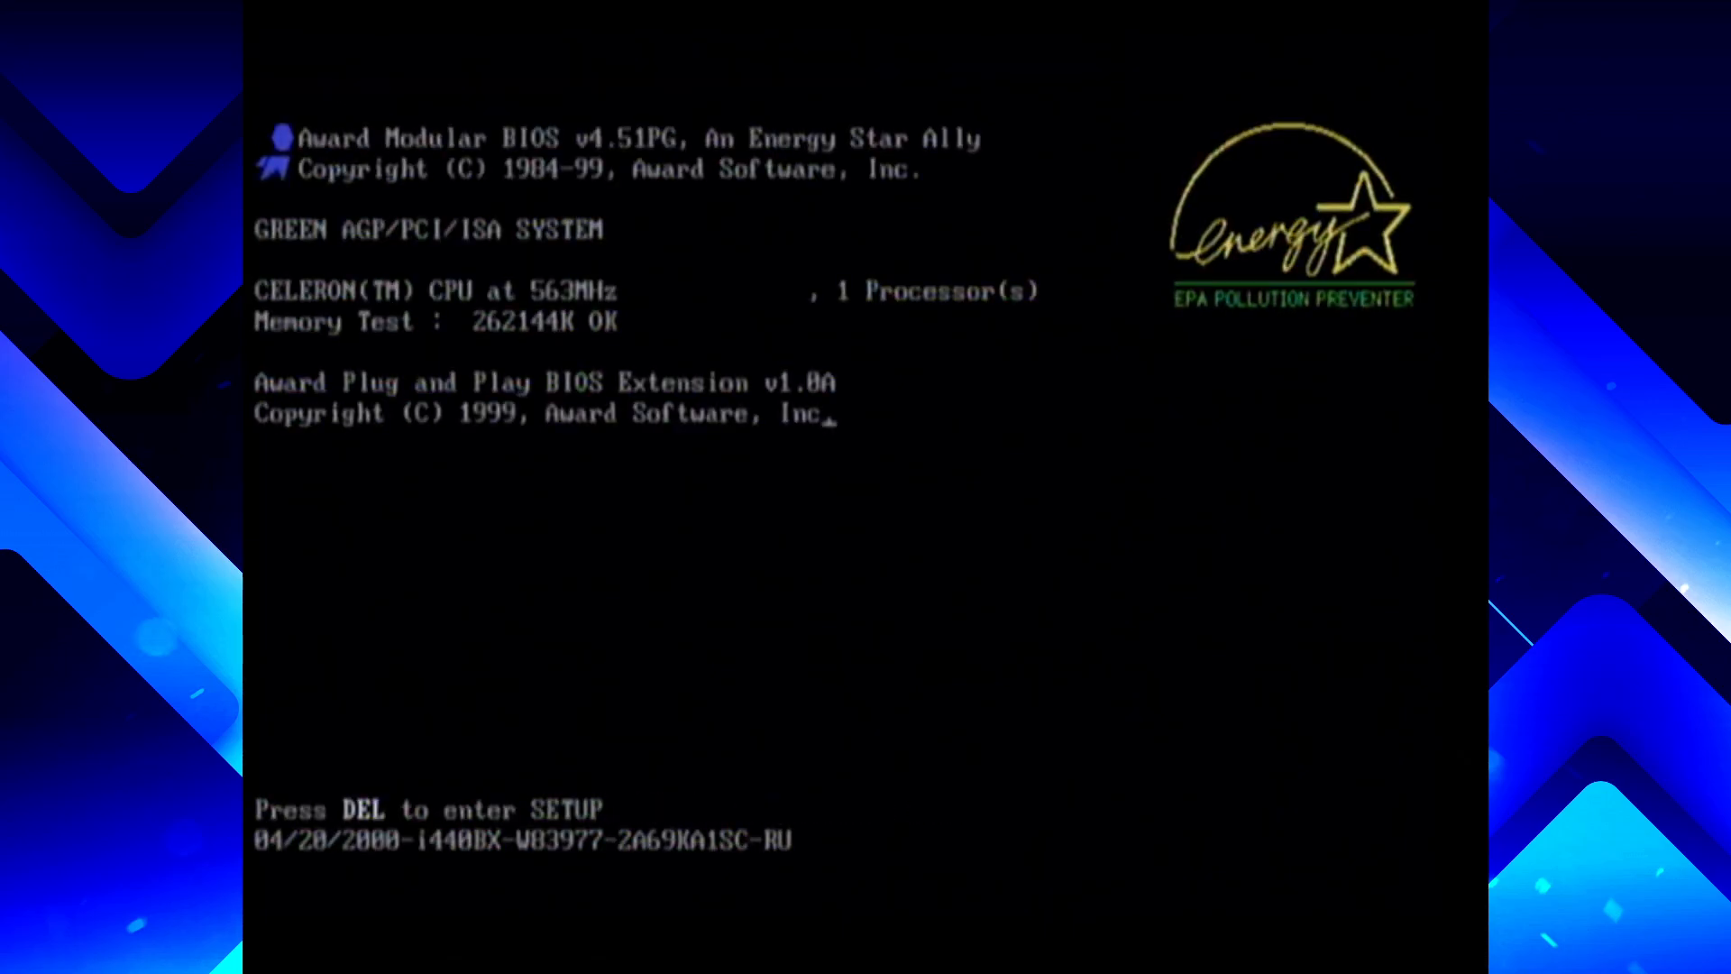
pyautogui.press('Delete')
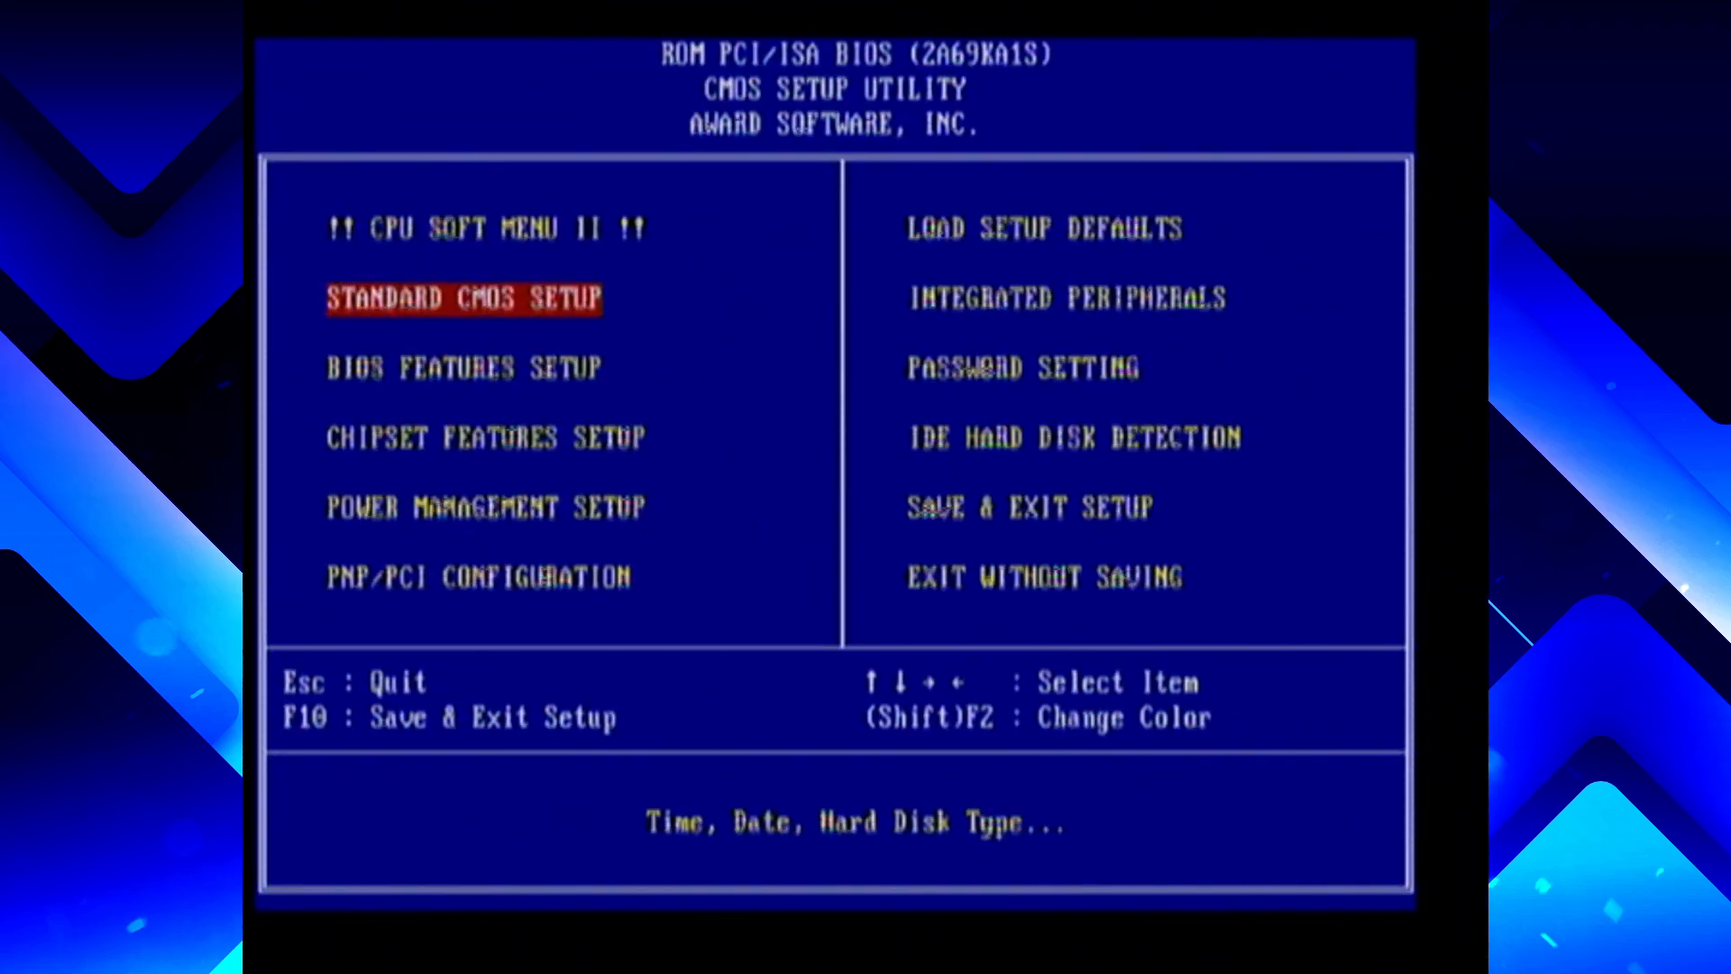
pyautogui.press('Down')
pyautogui.press('Return')
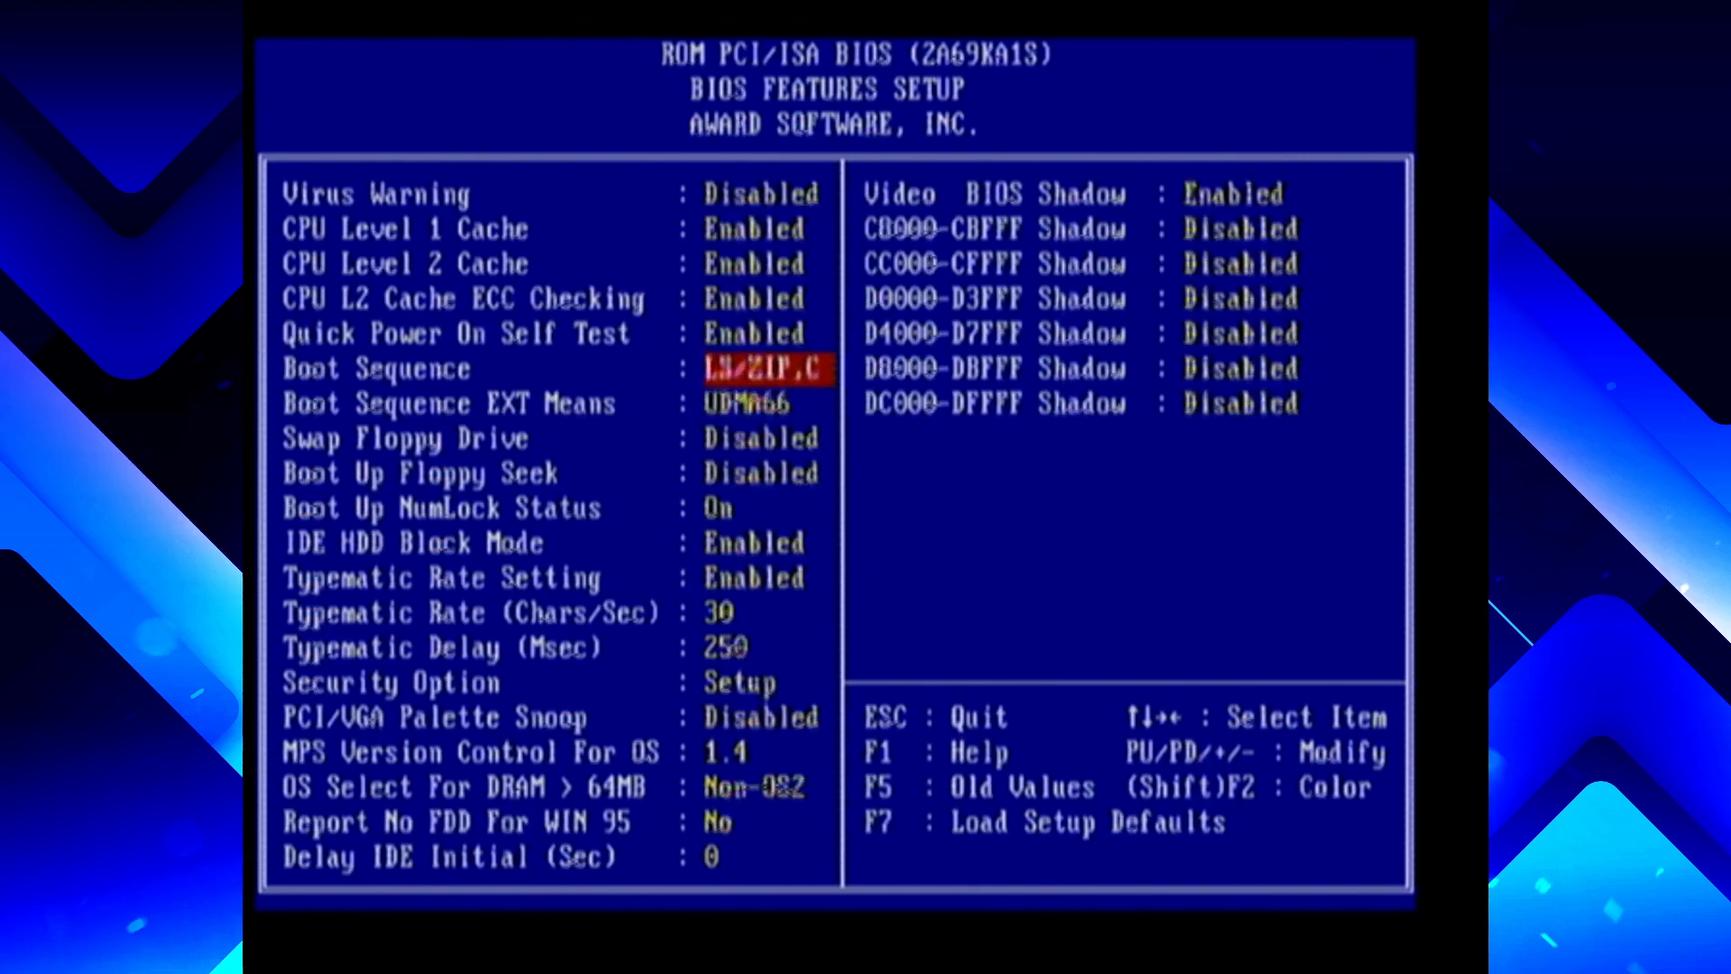
# Change the Boot Sequence option in BIOS Features Setup and return to the main CMOS setup screen
pyautogui.press('pagedown')
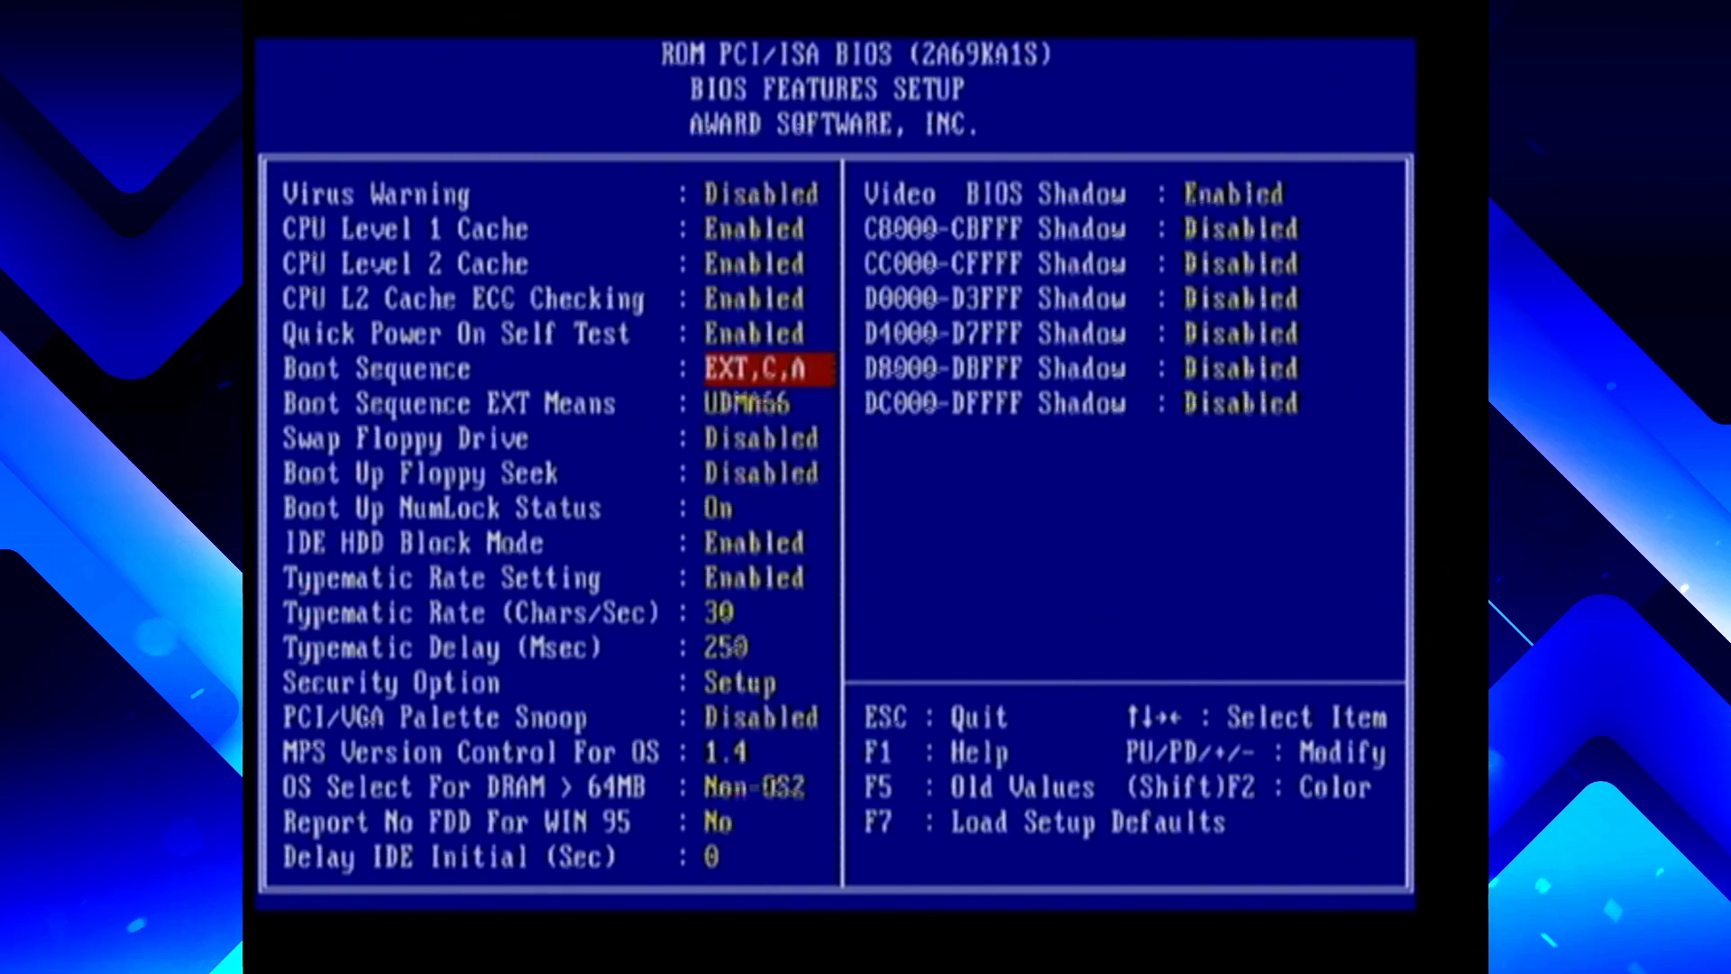
pyautogui.press('pagedown')
pyautogui.press('Up')
pyautogui.press('pagedown')
pyautogui.press('Escape')
pyautogui.press('Right')
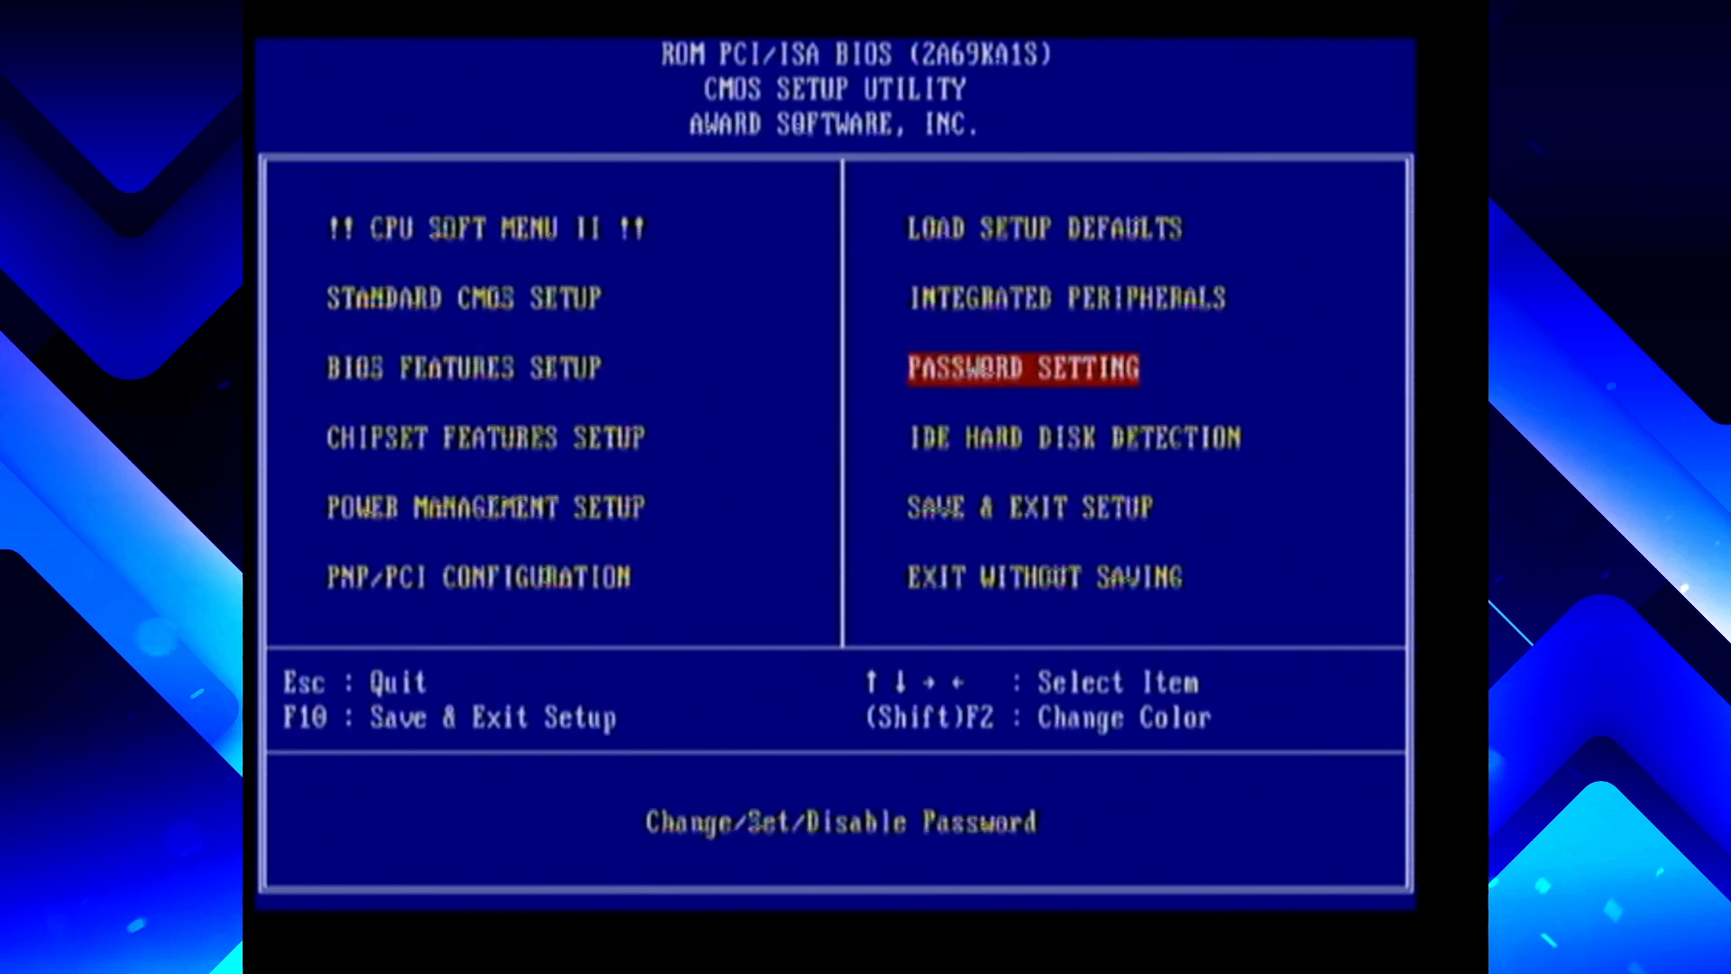
# Exit the CMOS setup utility and let the computer boot into the next phase of Windows 98 Setup
pyautogui.press('Down')
pyautogui.press('Down')
pyautogui.press('Down')
pyautogui.press('Return')
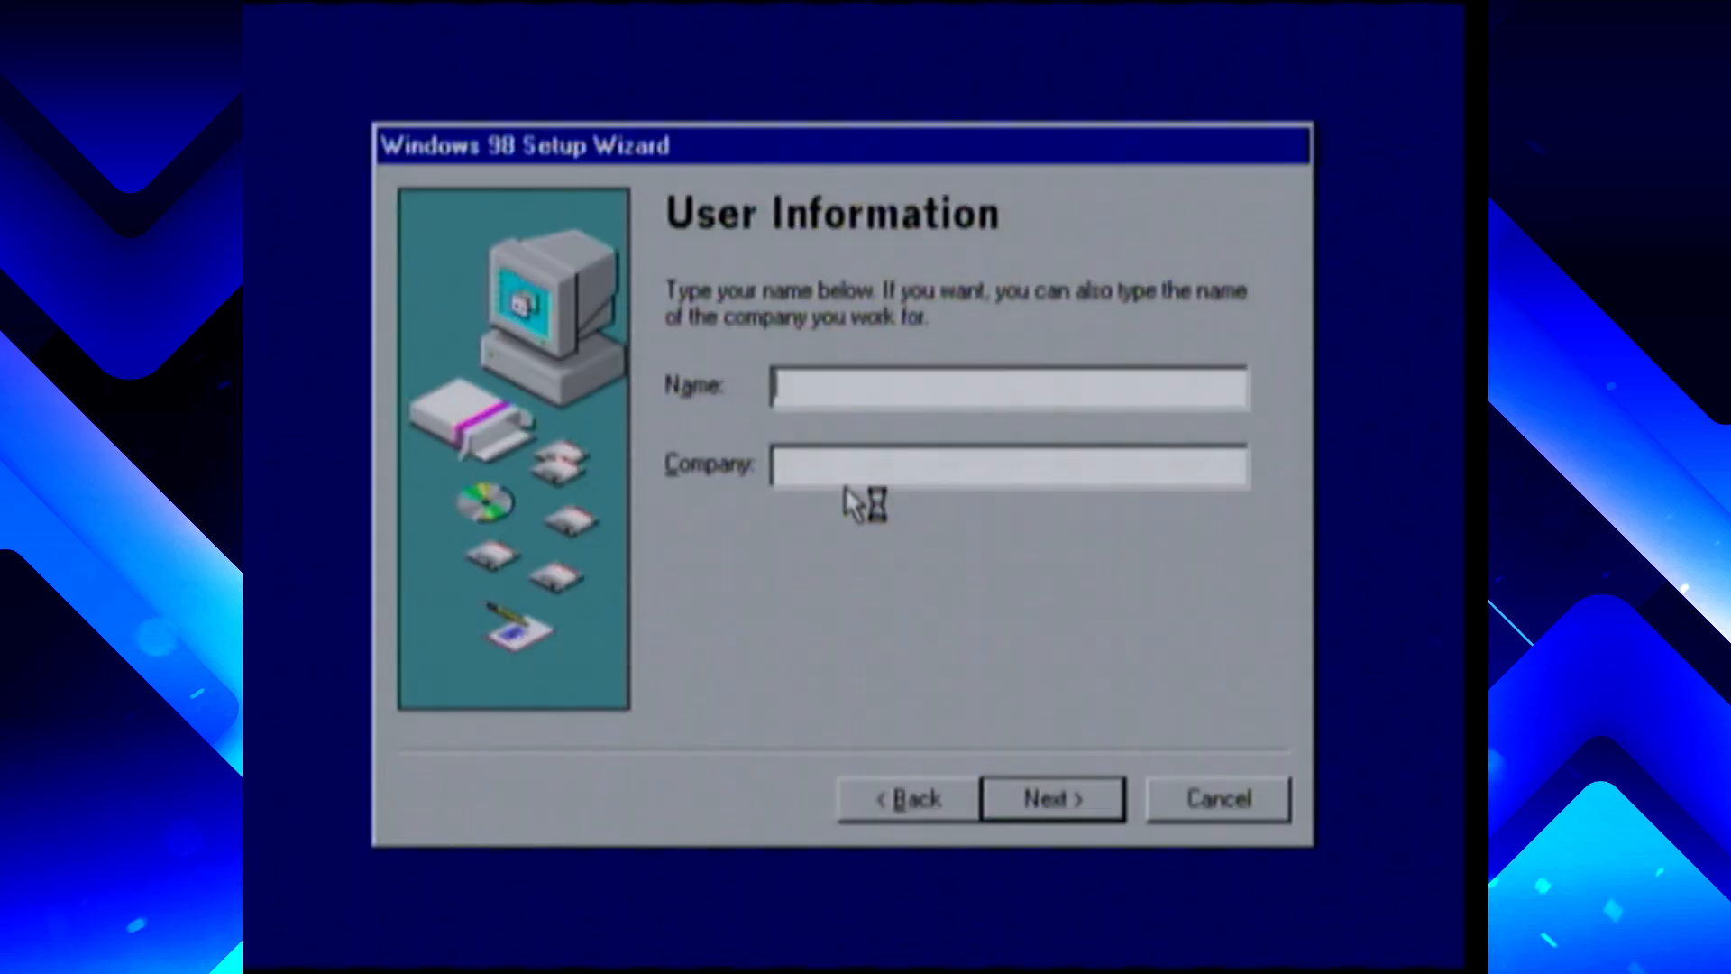
# Enter the user's name without a company in the user information, and accept the License Agreement
pyautogui.write('mecha')
pyautogui.press('Return')
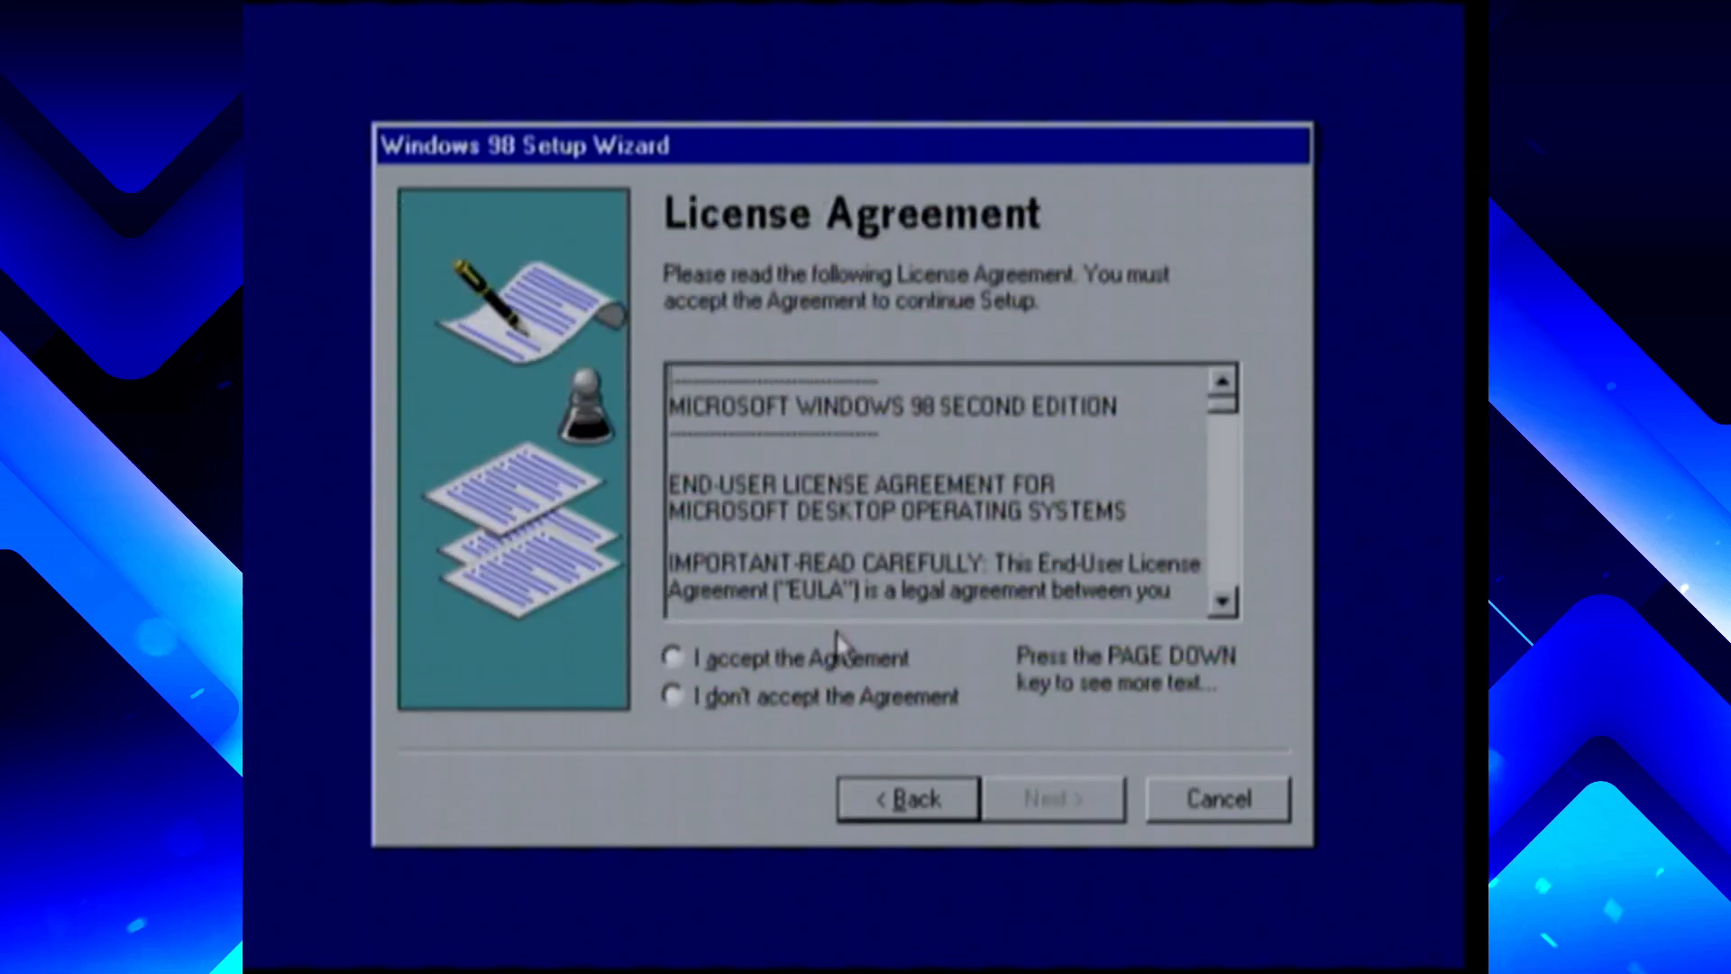
pyautogui.click(823, 657)
pyautogui.click(1048, 799)
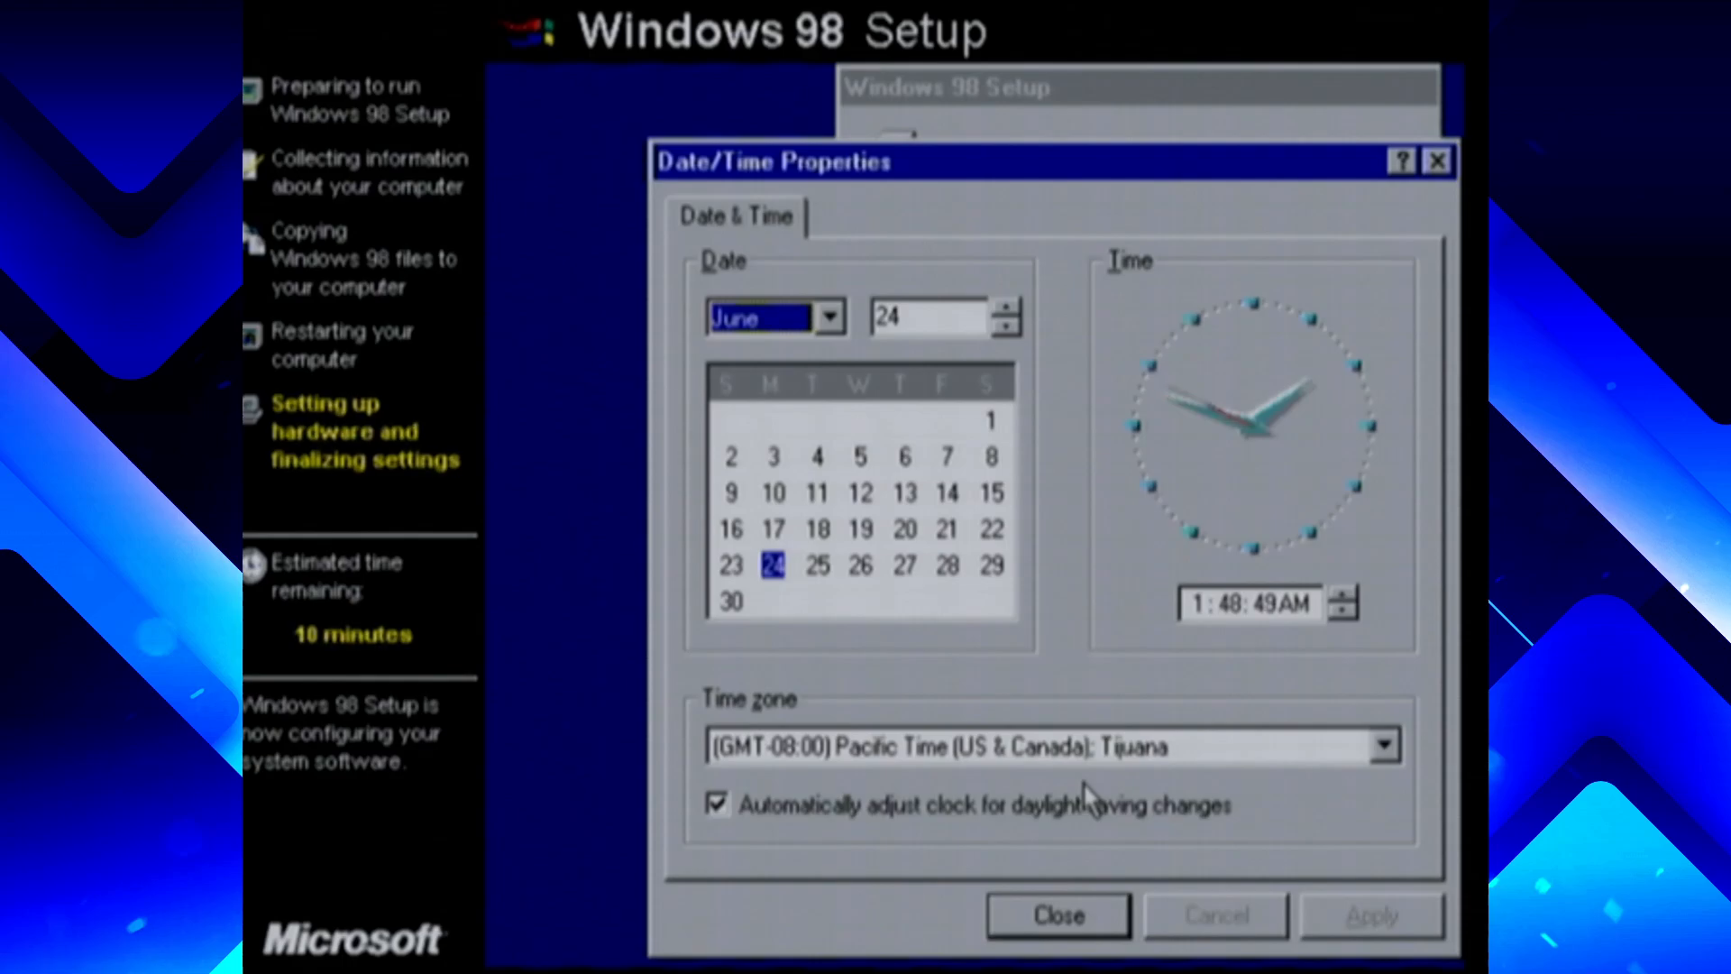
# Set the time zone to (GMT-06:00) Central Time (US & Canada), apply it and close the date and time properties
pyautogui.click(1070, 760)
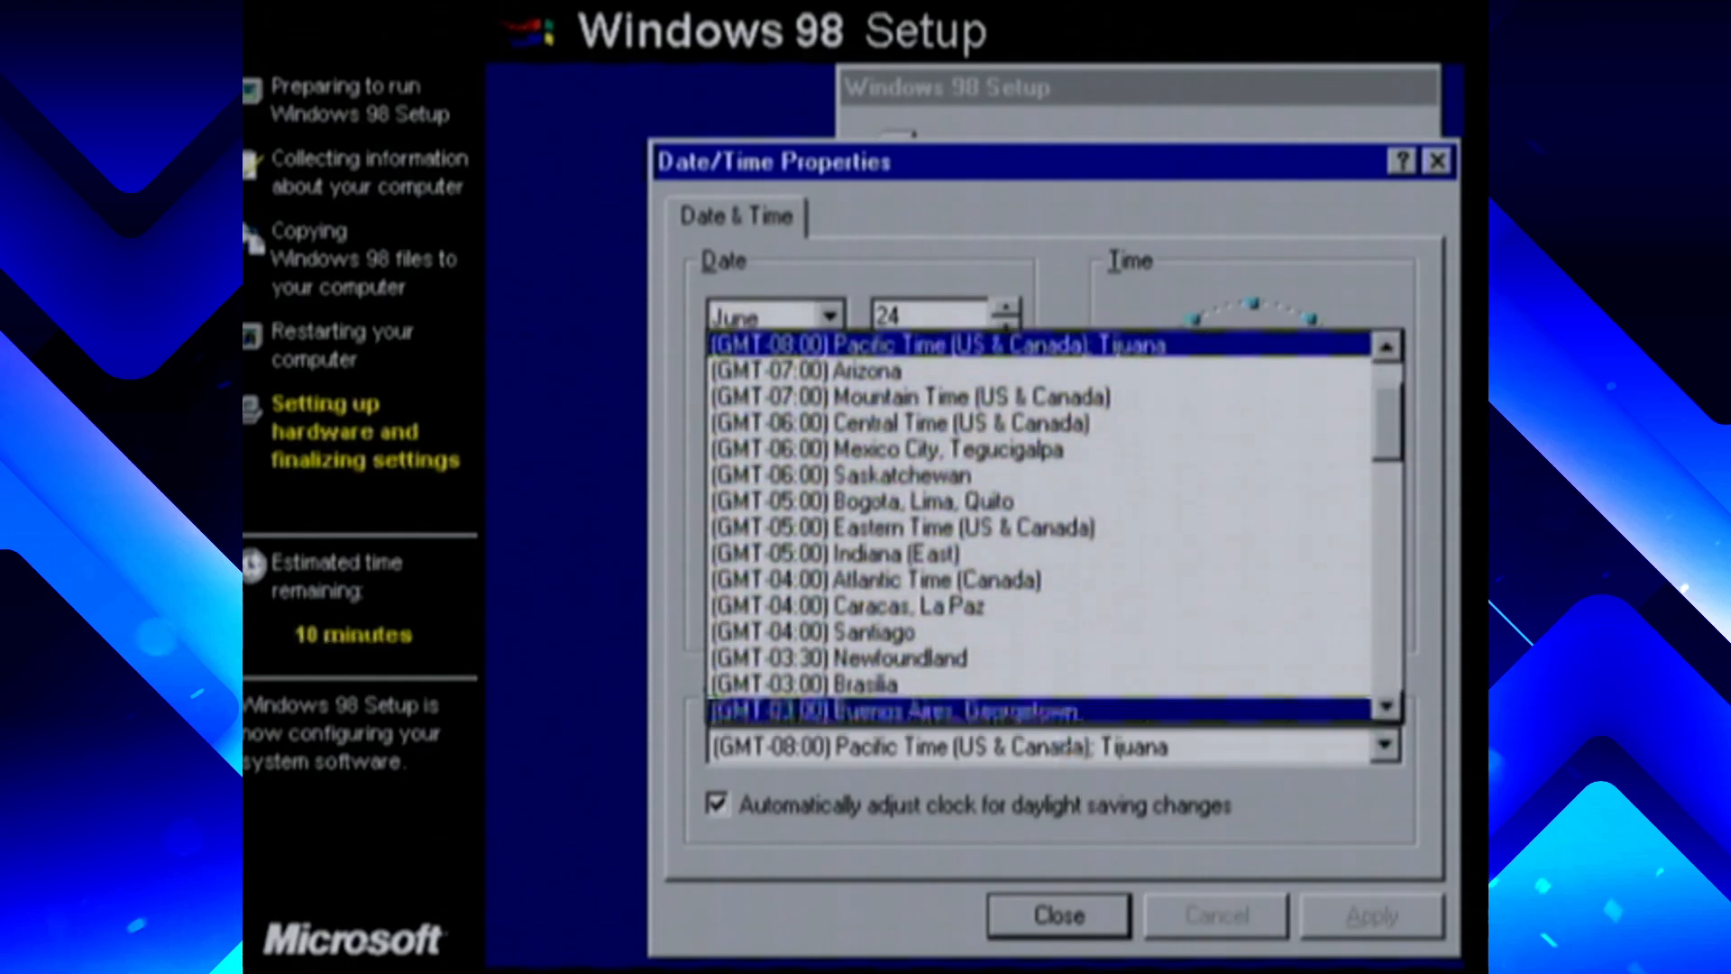
pyautogui.click(1064, 431)
pyautogui.click(1325, 904)
pyautogui.click(1115, 916)
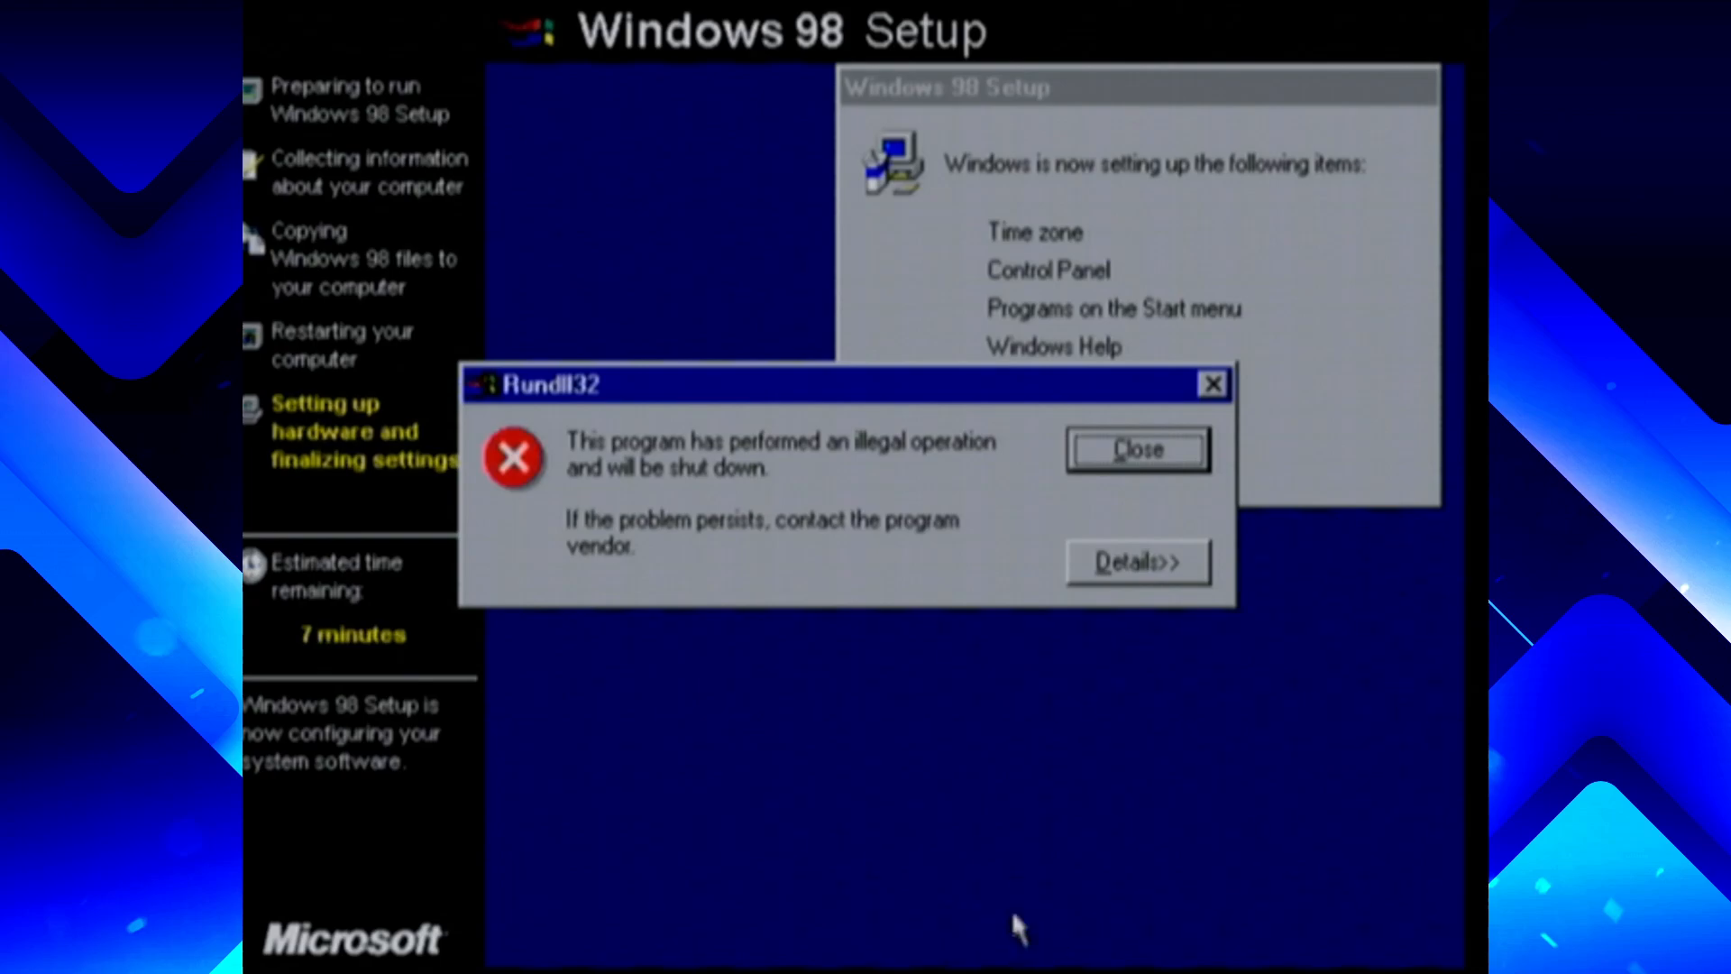
# Show the details of the Rundll32 error, dismiss it and restart the computer to continue Setup
pyautogui.click(1160, 580)
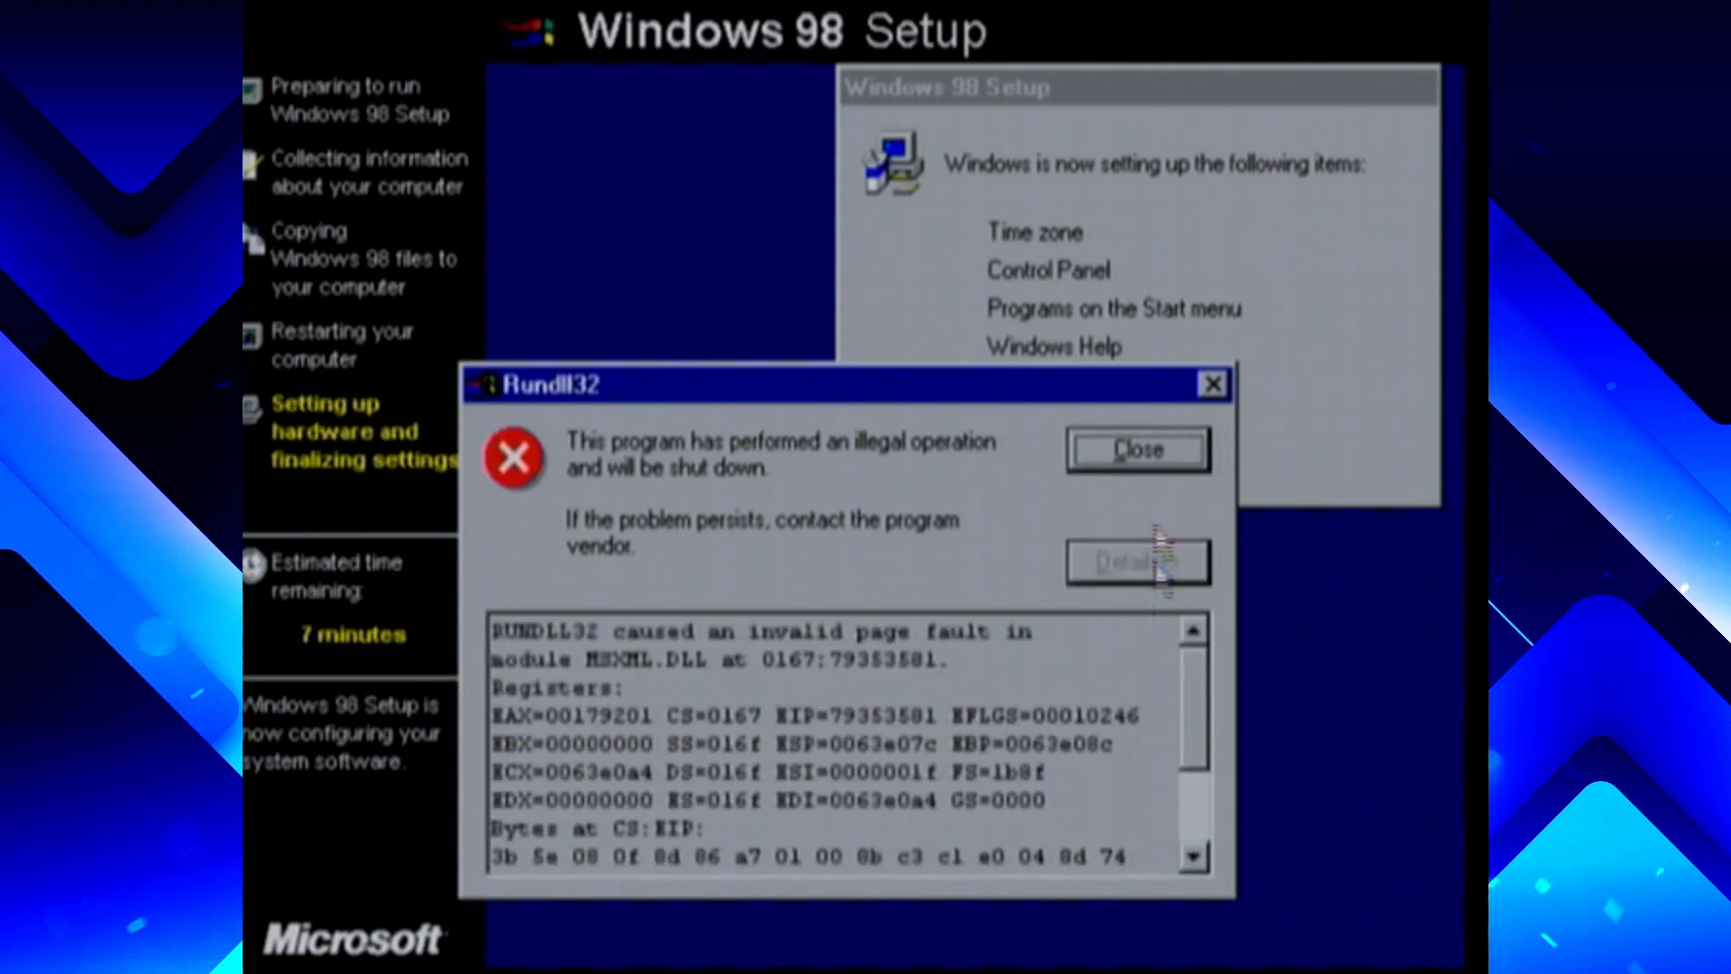
pyautogui.click(1159, 447)
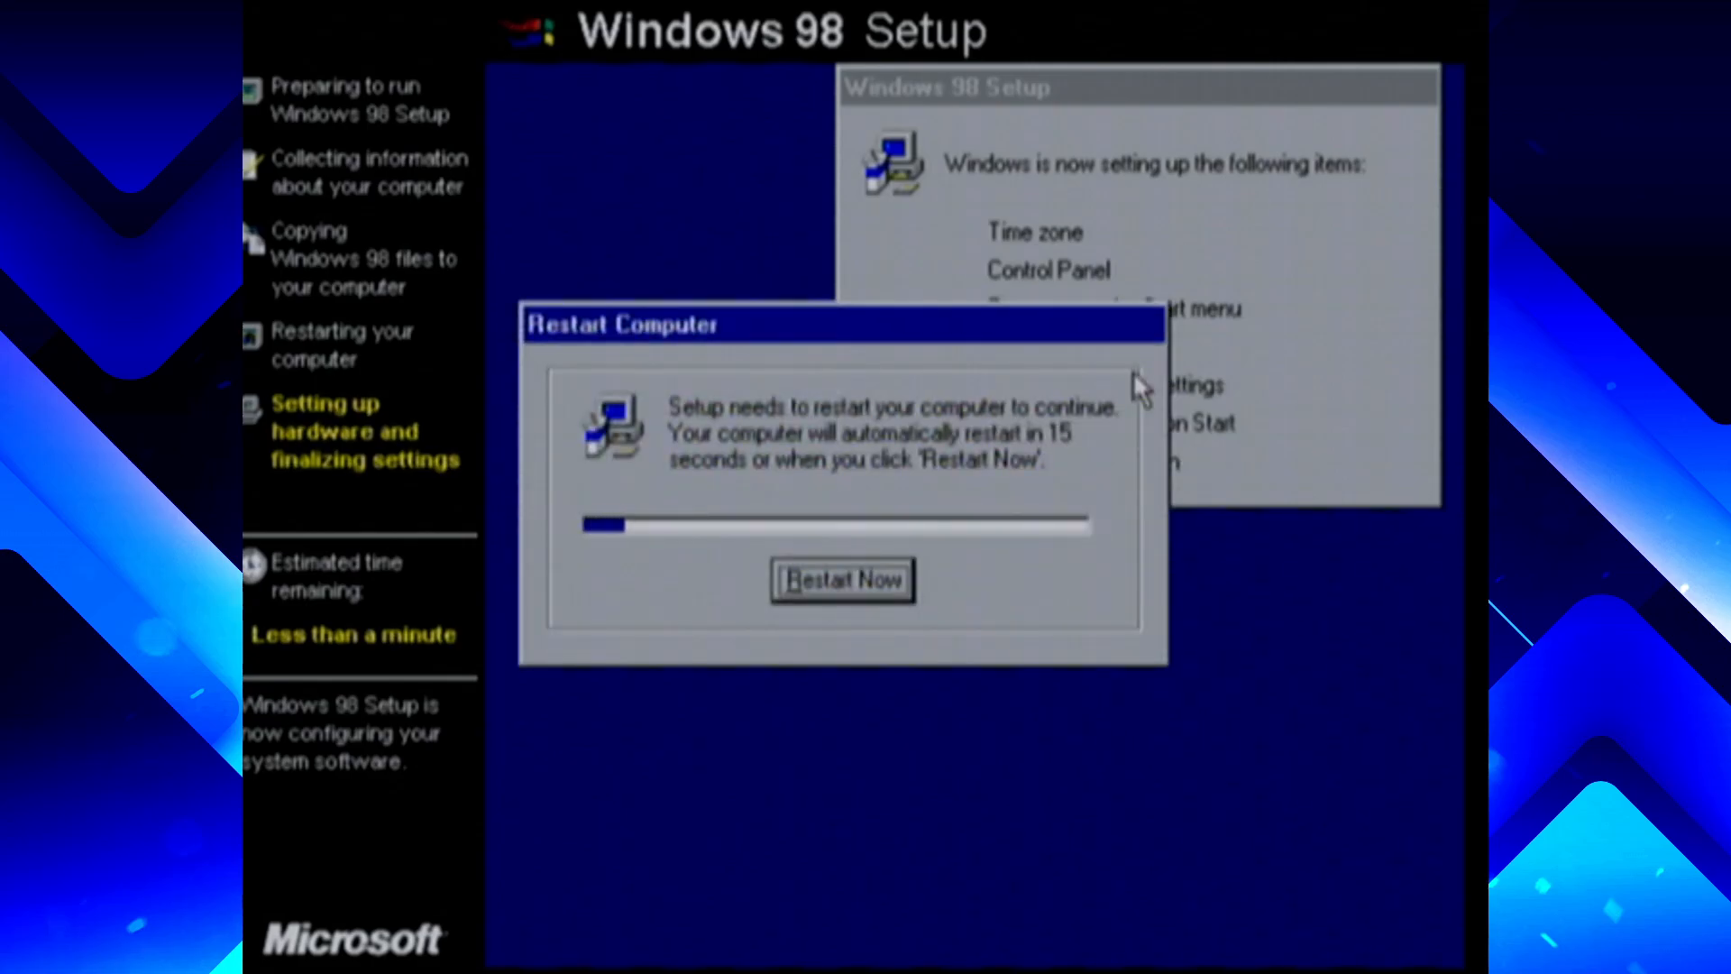
pyautogui.press('Return')
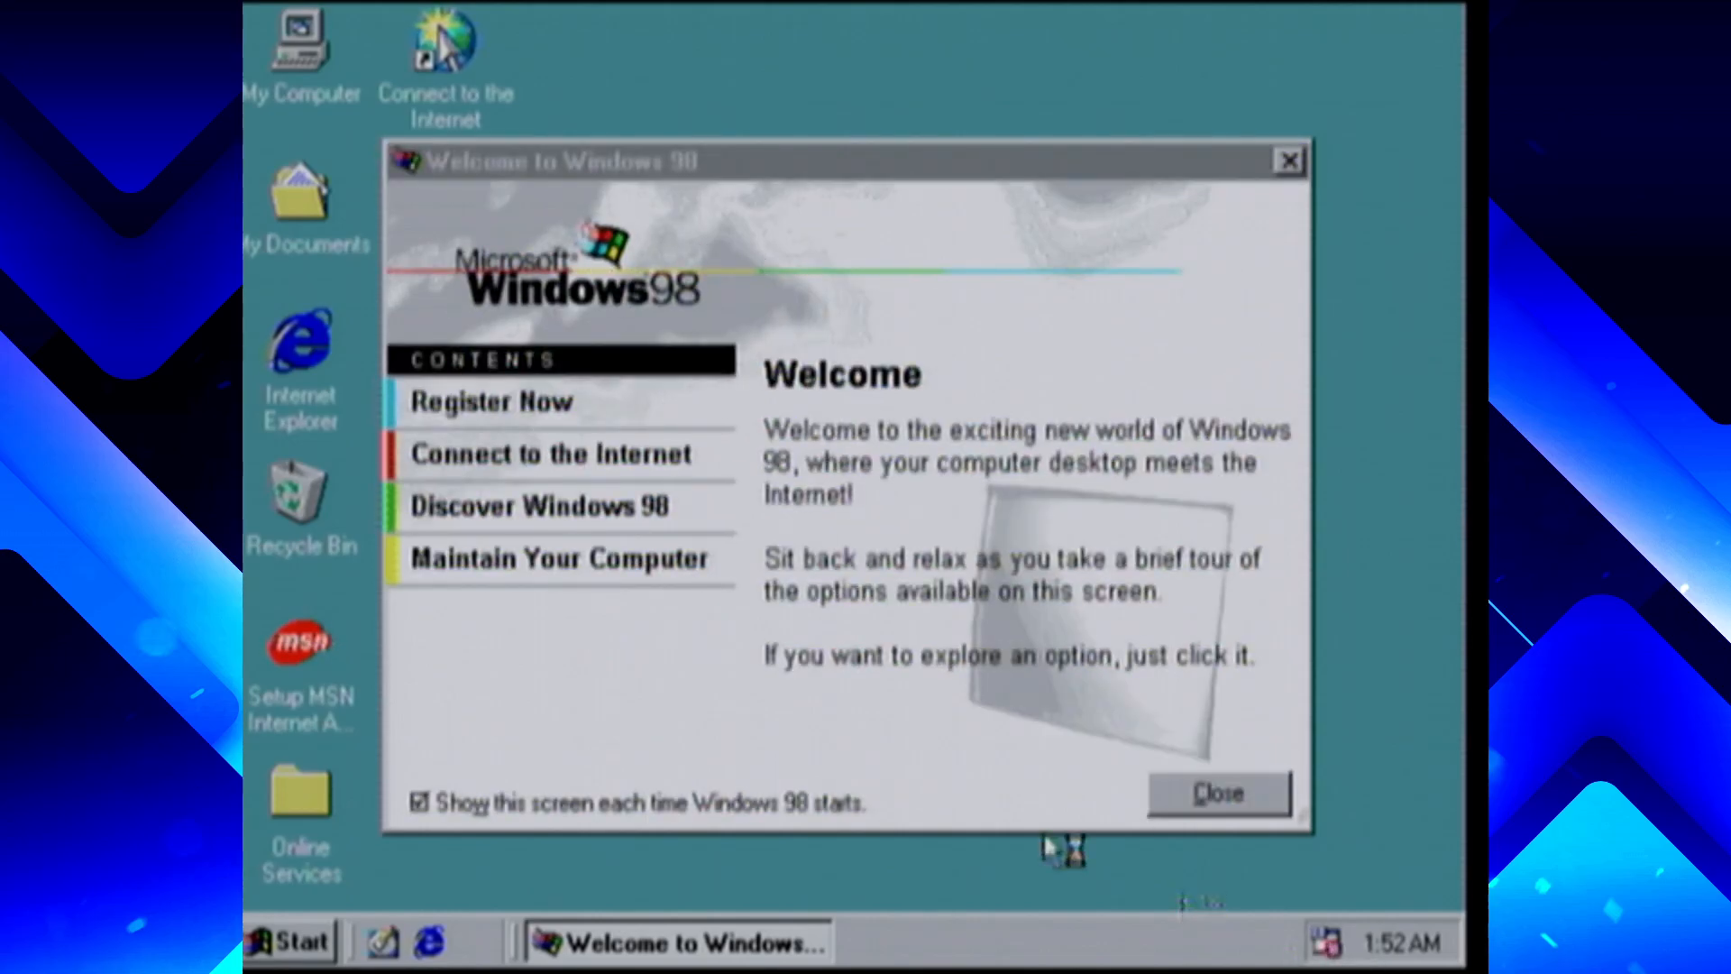
# Disable showing the Welcome to Windows 98 screen at each start and close it
pyautogui.click(677, 810)
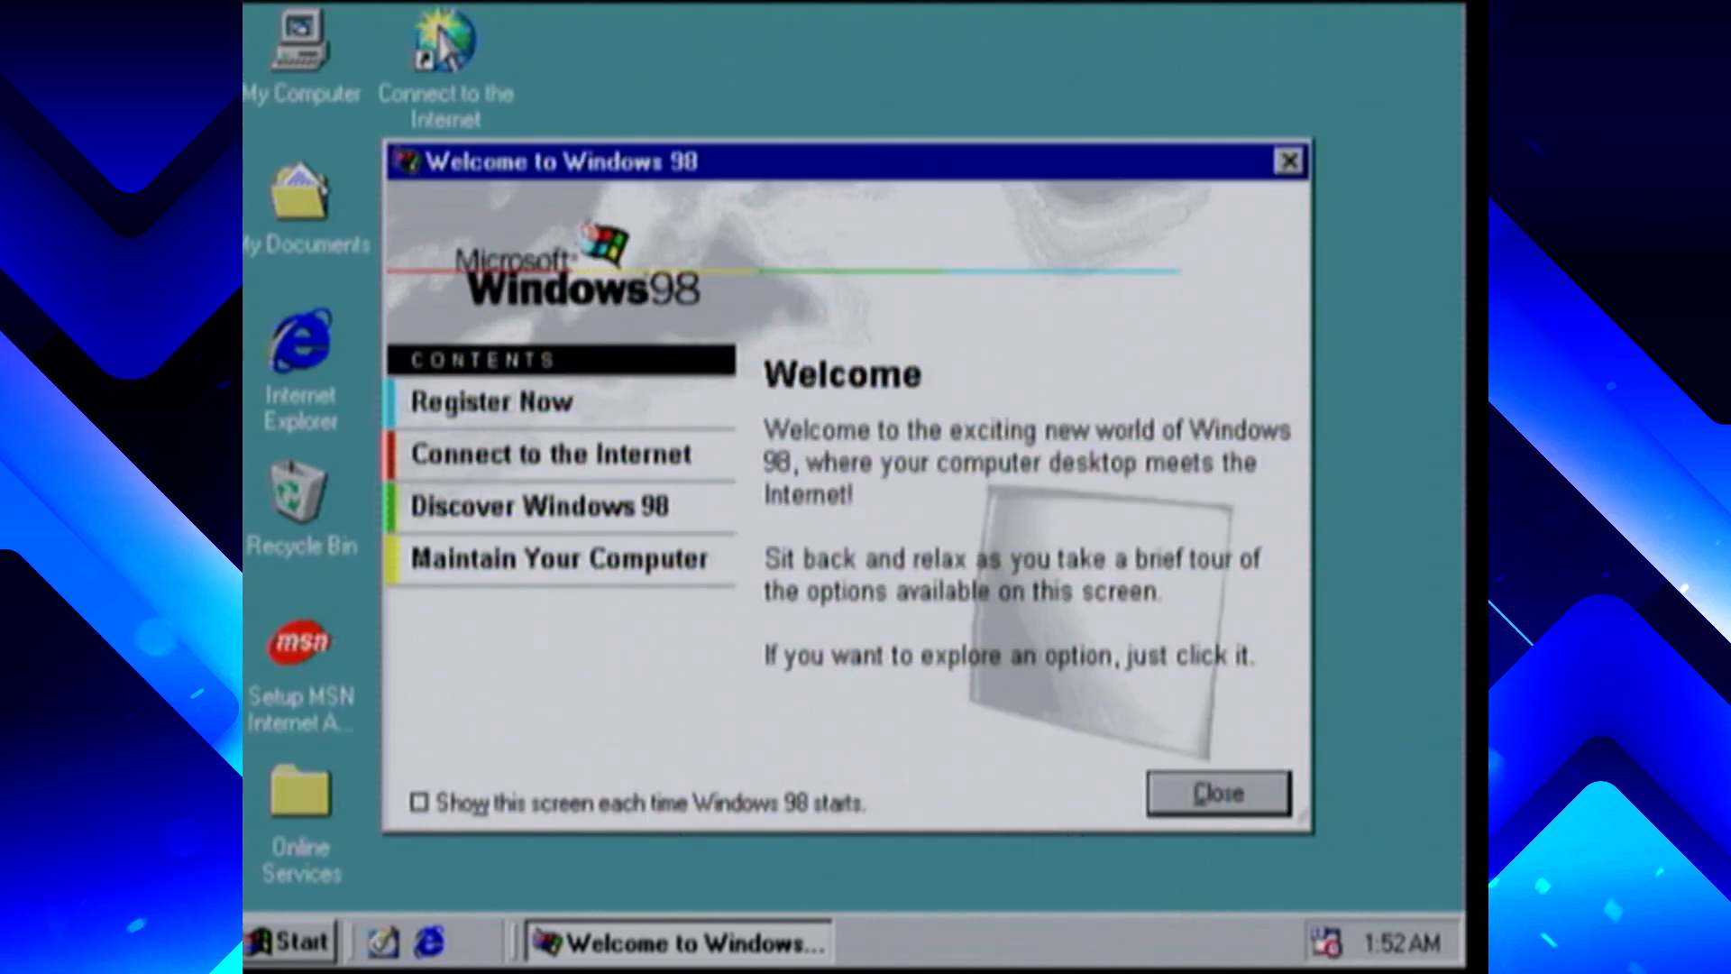
pyautogui.click(1225, 798)
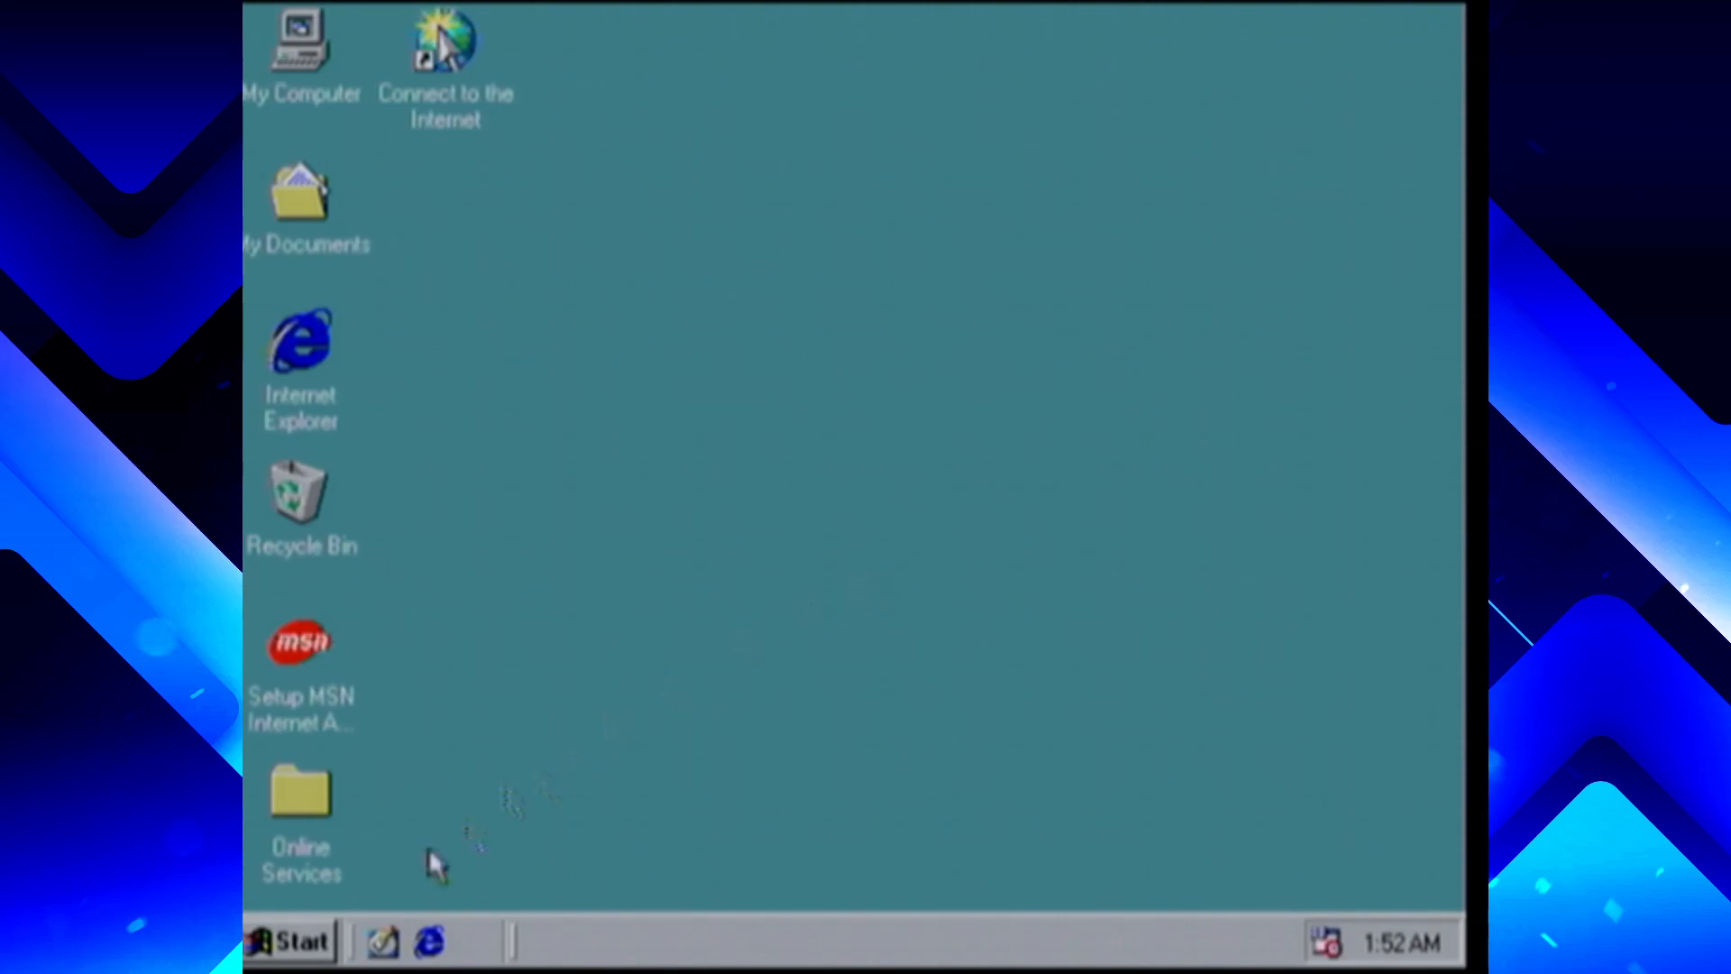
# Open Scheduled Tasks, stop using Task Scheduler and close the window
pyautogui.rightClick(1339, 949)
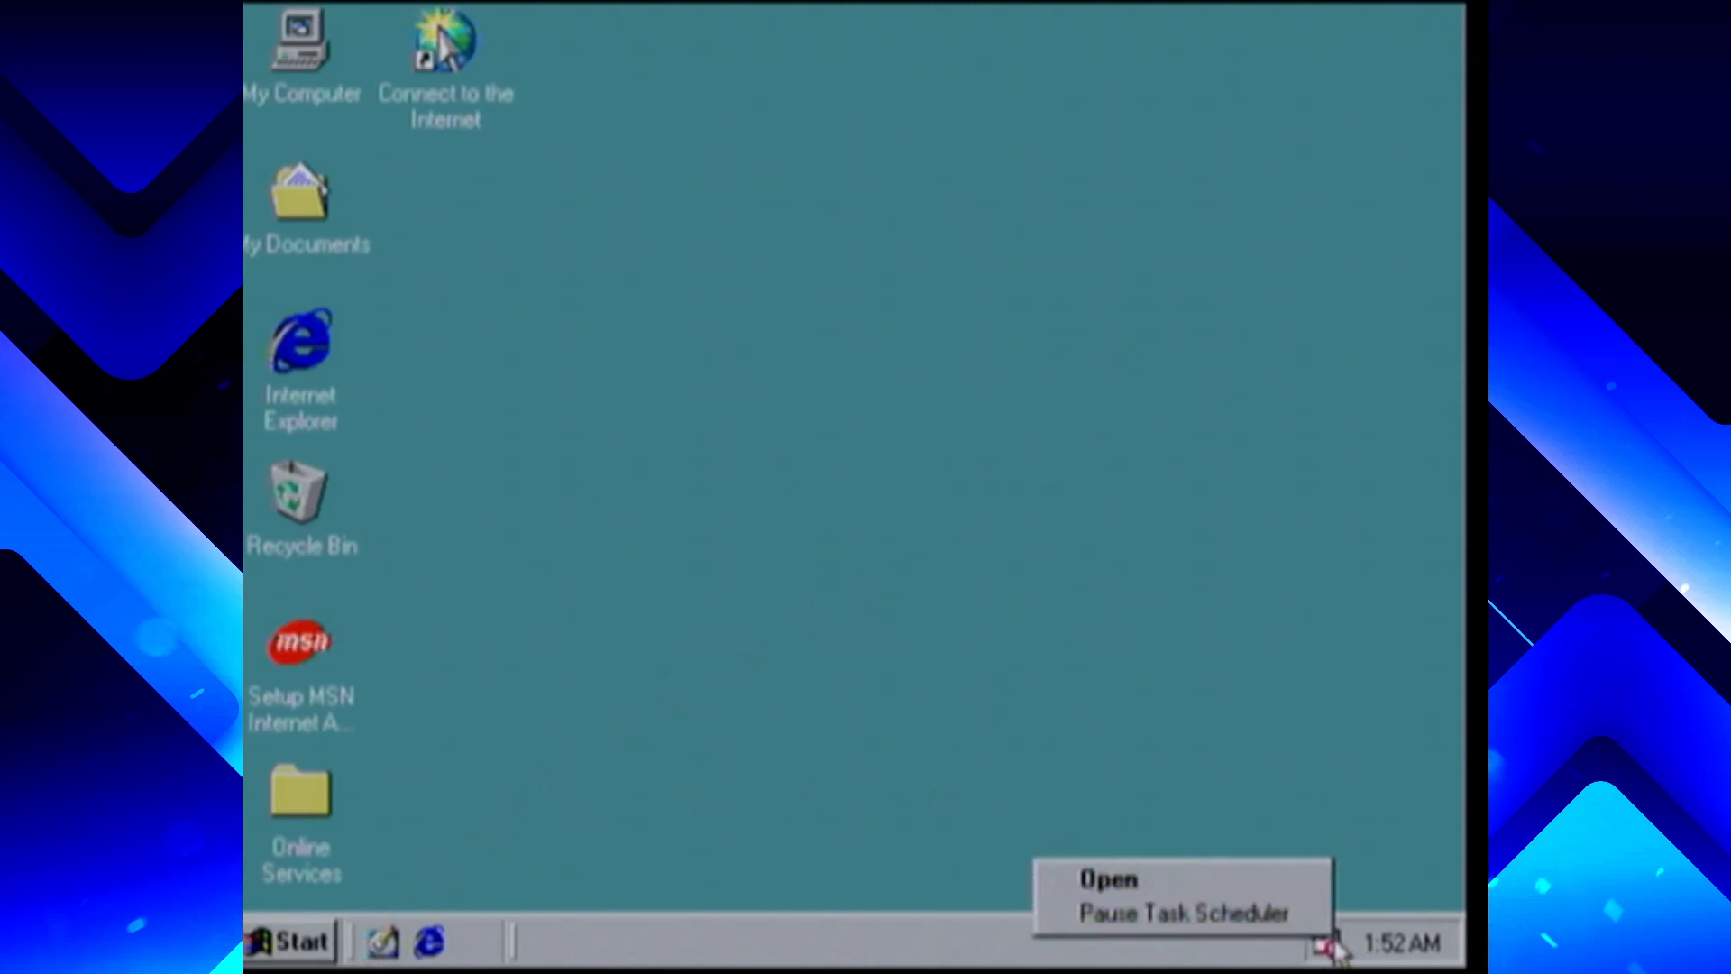
pyautogui.click(1232, 875)
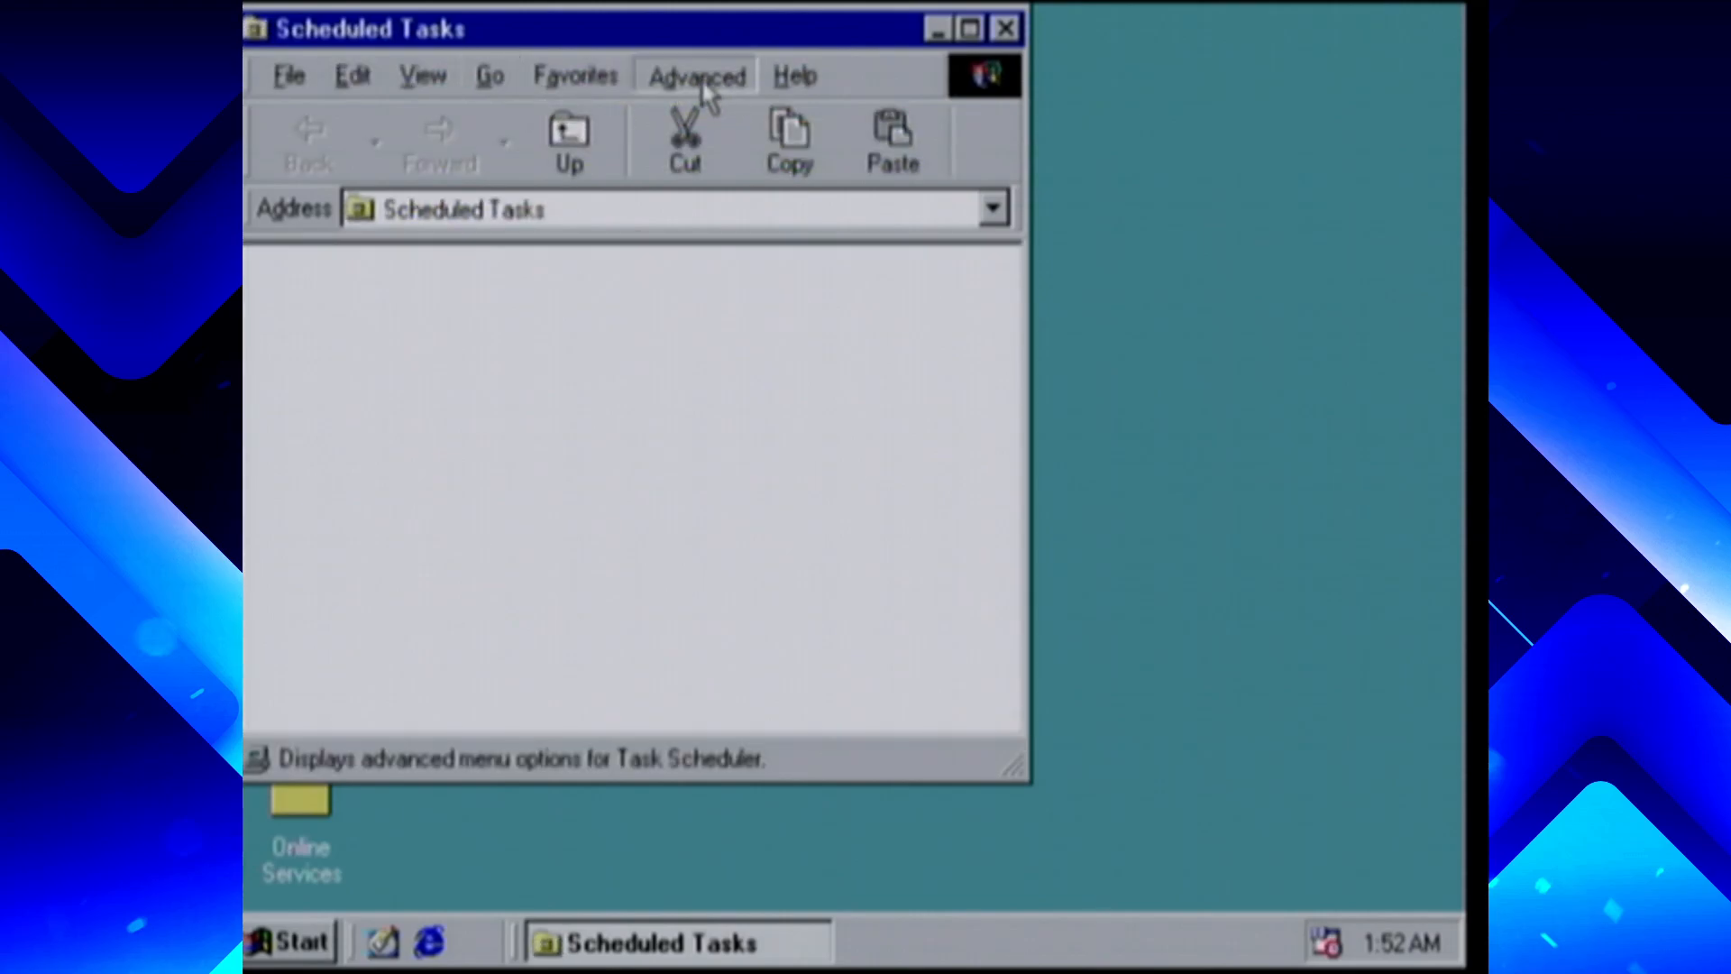
pyautogui.click(704, 83)
pyautogui.click(721, 112)
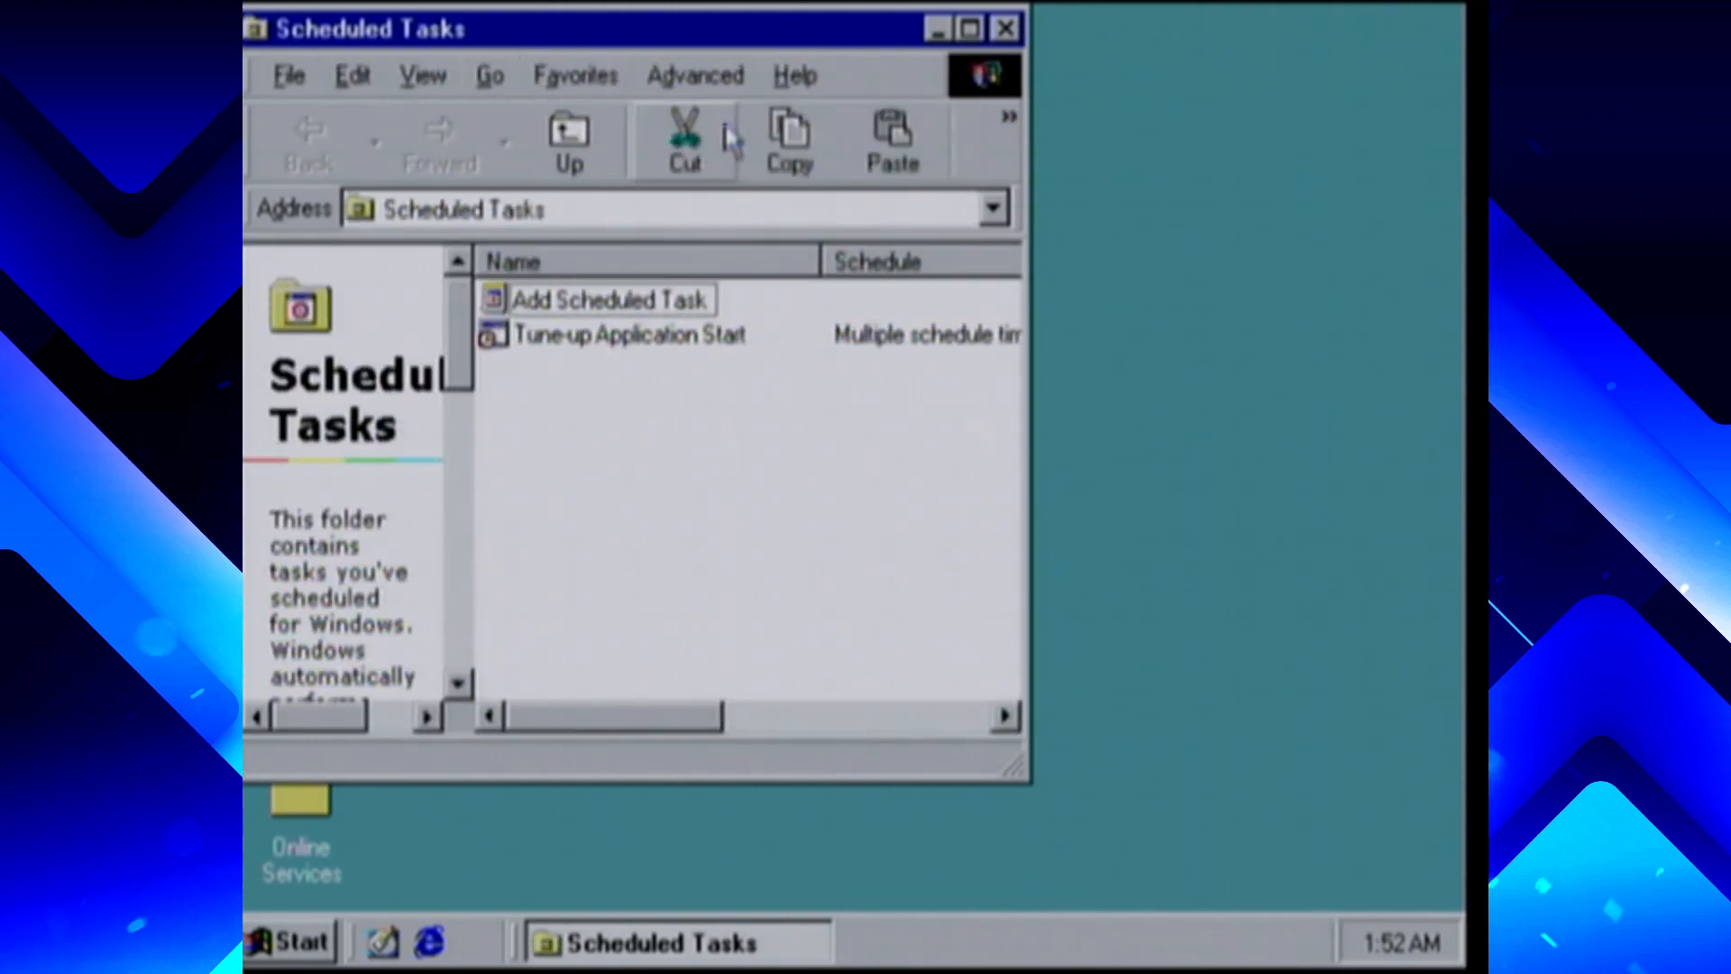
pyautogui.click(1005, 31)
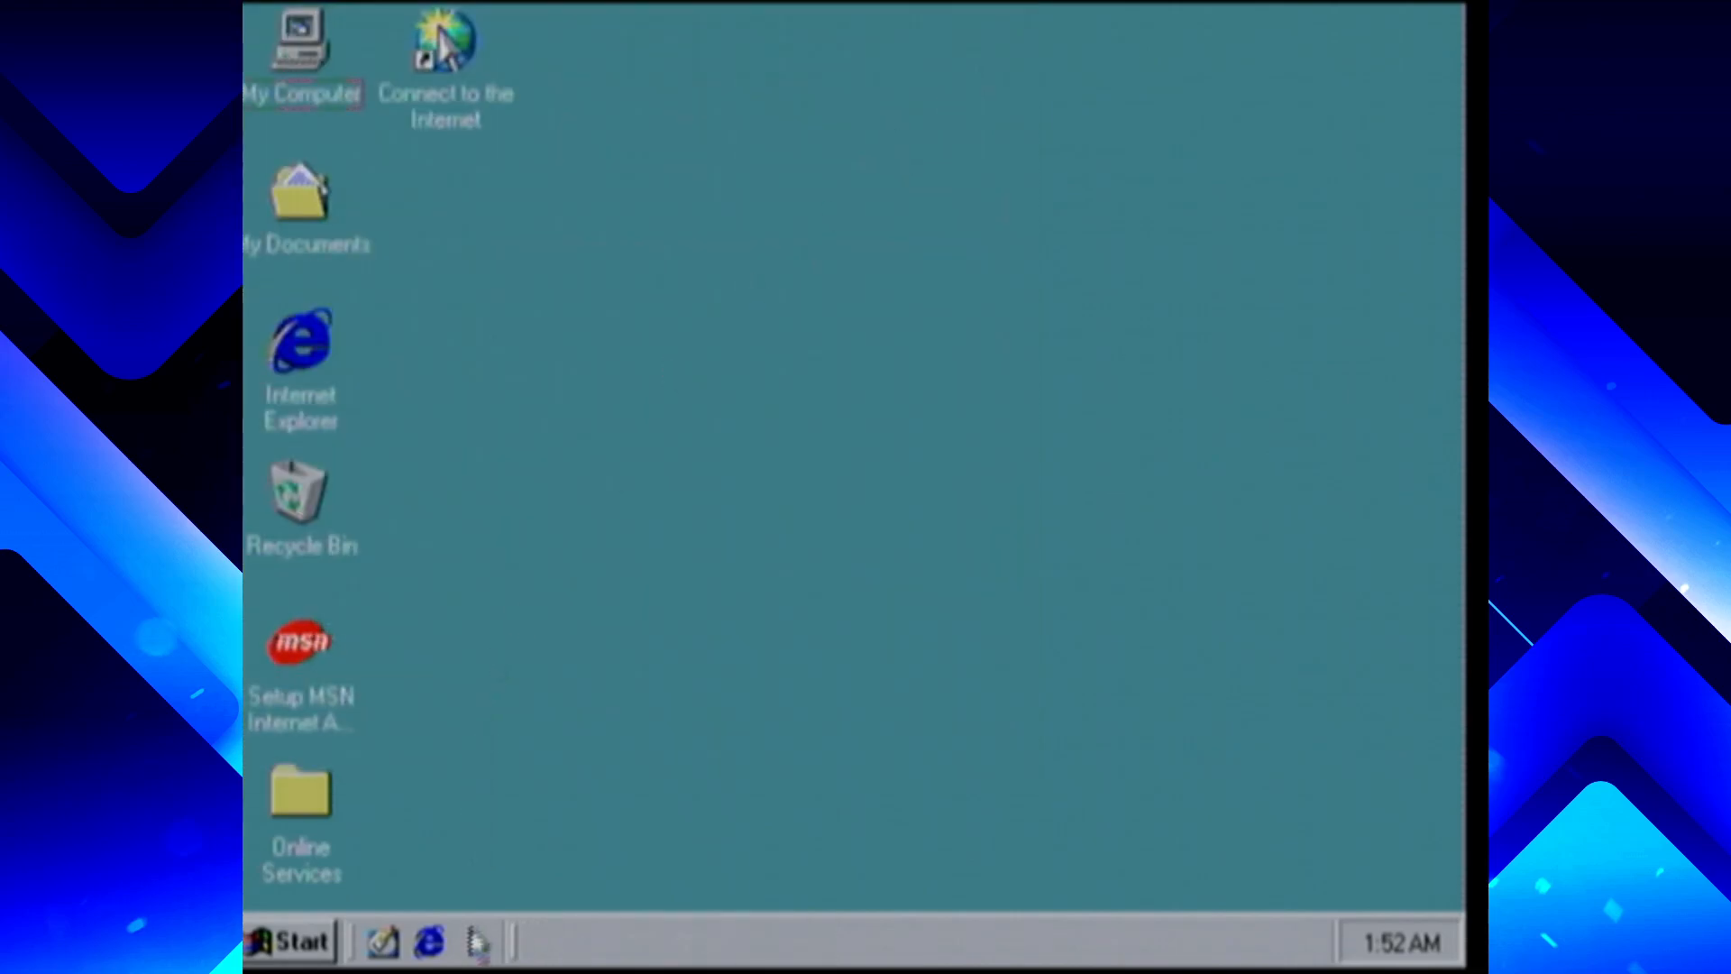
# Delete the Internet Explorer shortcut from the Quick Launch area of the taskbar
pyautogui.rightClick(441, 946)
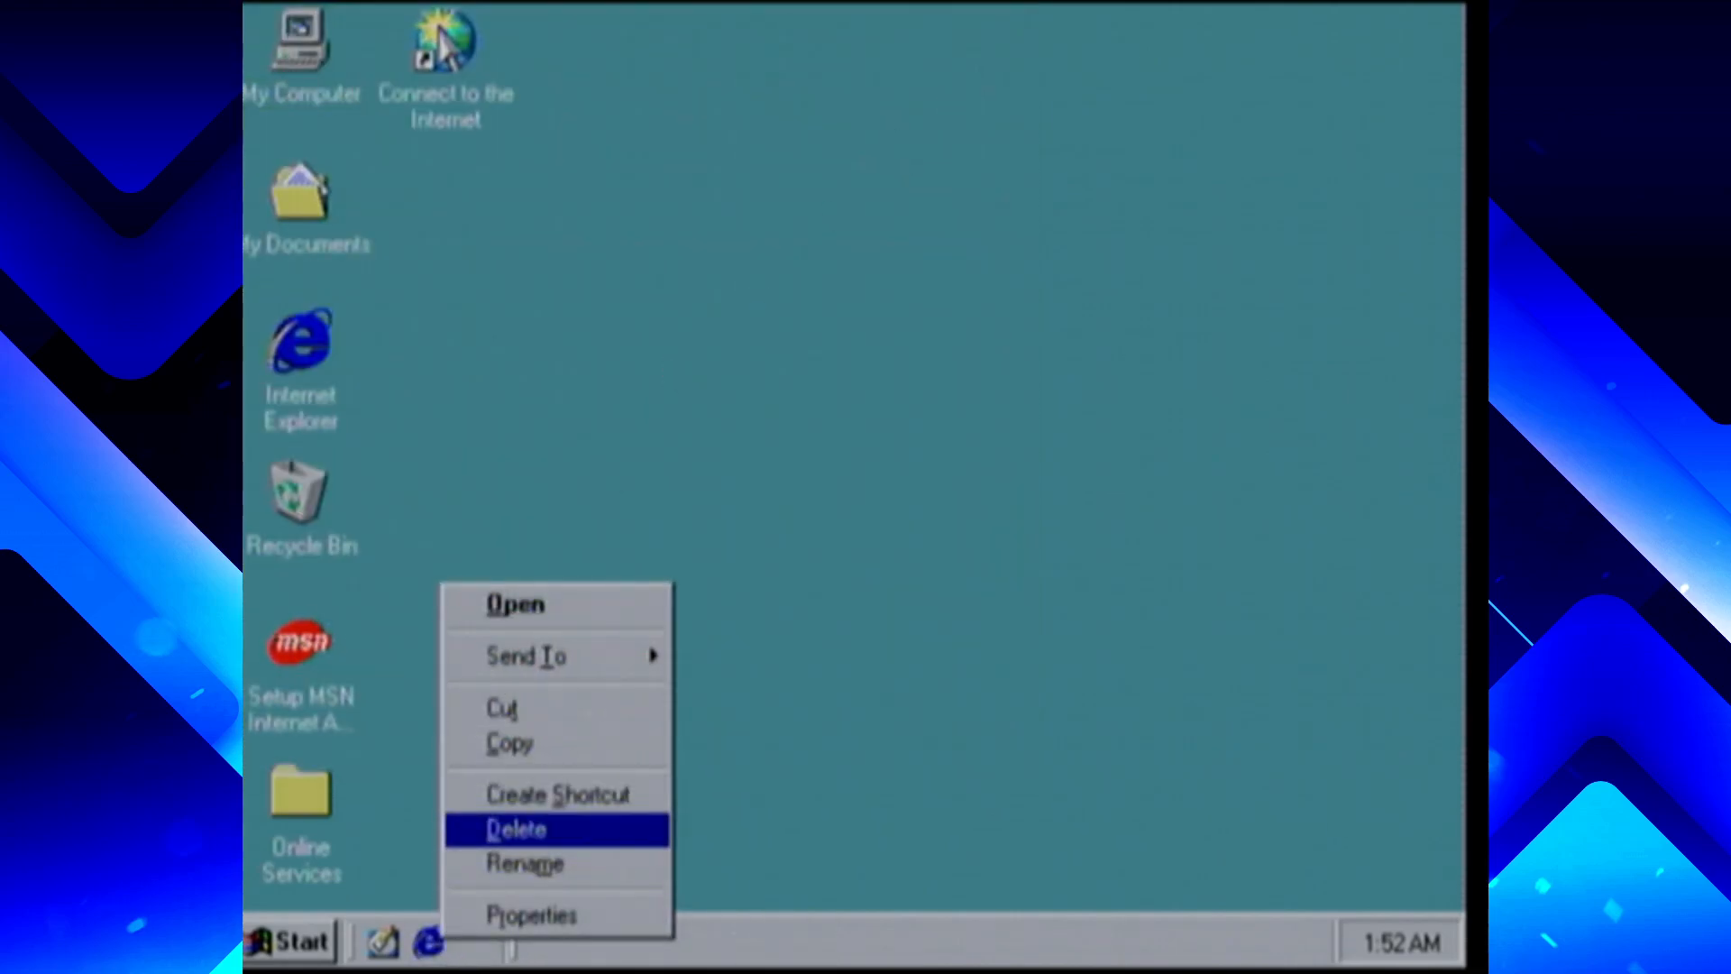
pyautogui.click(541, 826)
pyautogui.press('Return')
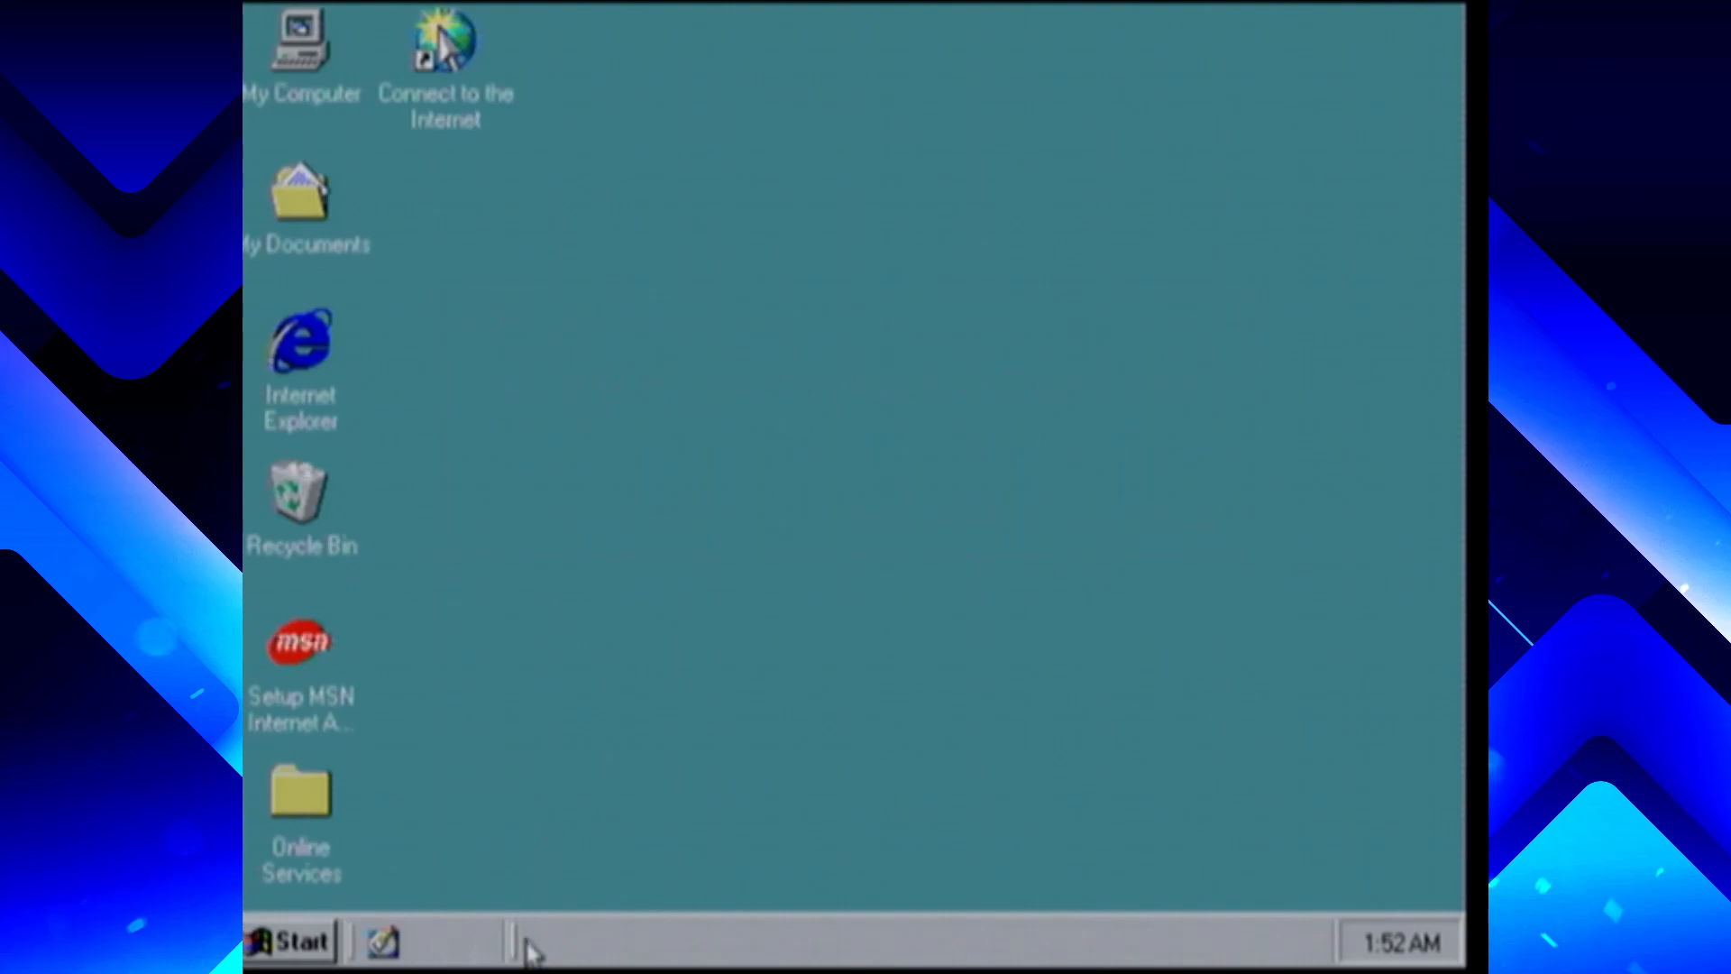
# Delete the Setup MSN Internet icon from the desktop and clear the icon selection
pyautogui.click(497, 101)
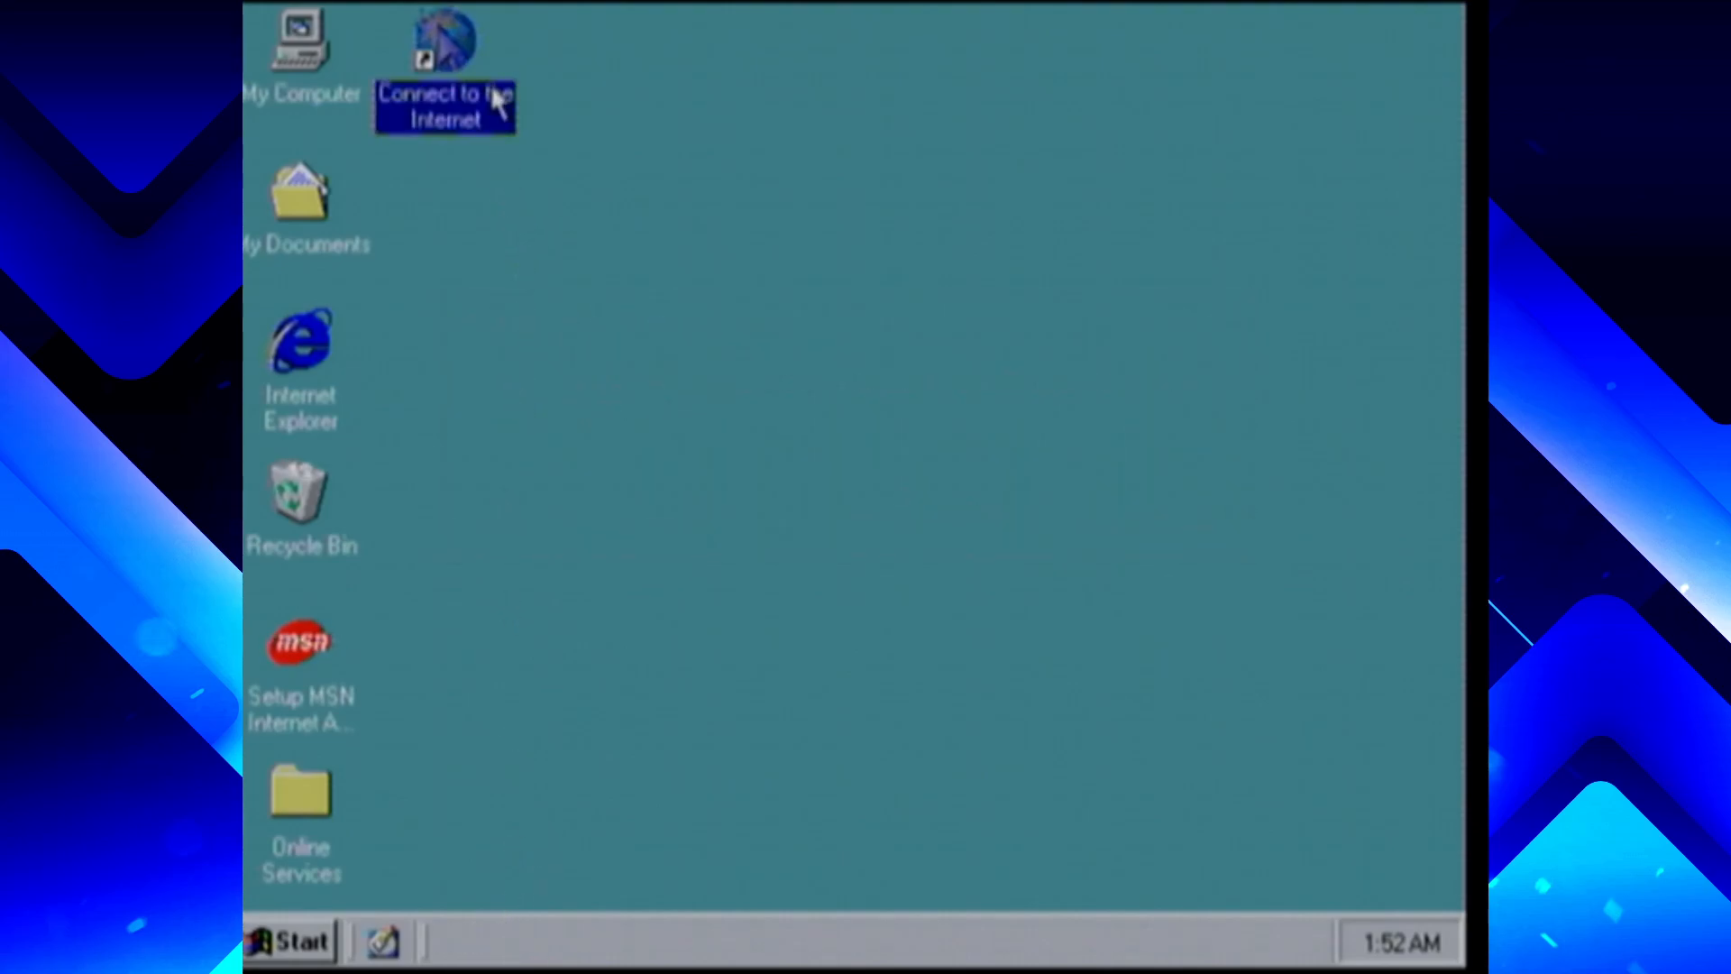
pyautogui.moveTo(419, 891); pyautogui.dragTo(318, 668)
pyautogui.press('Delete')
pyautogui.press('Return')
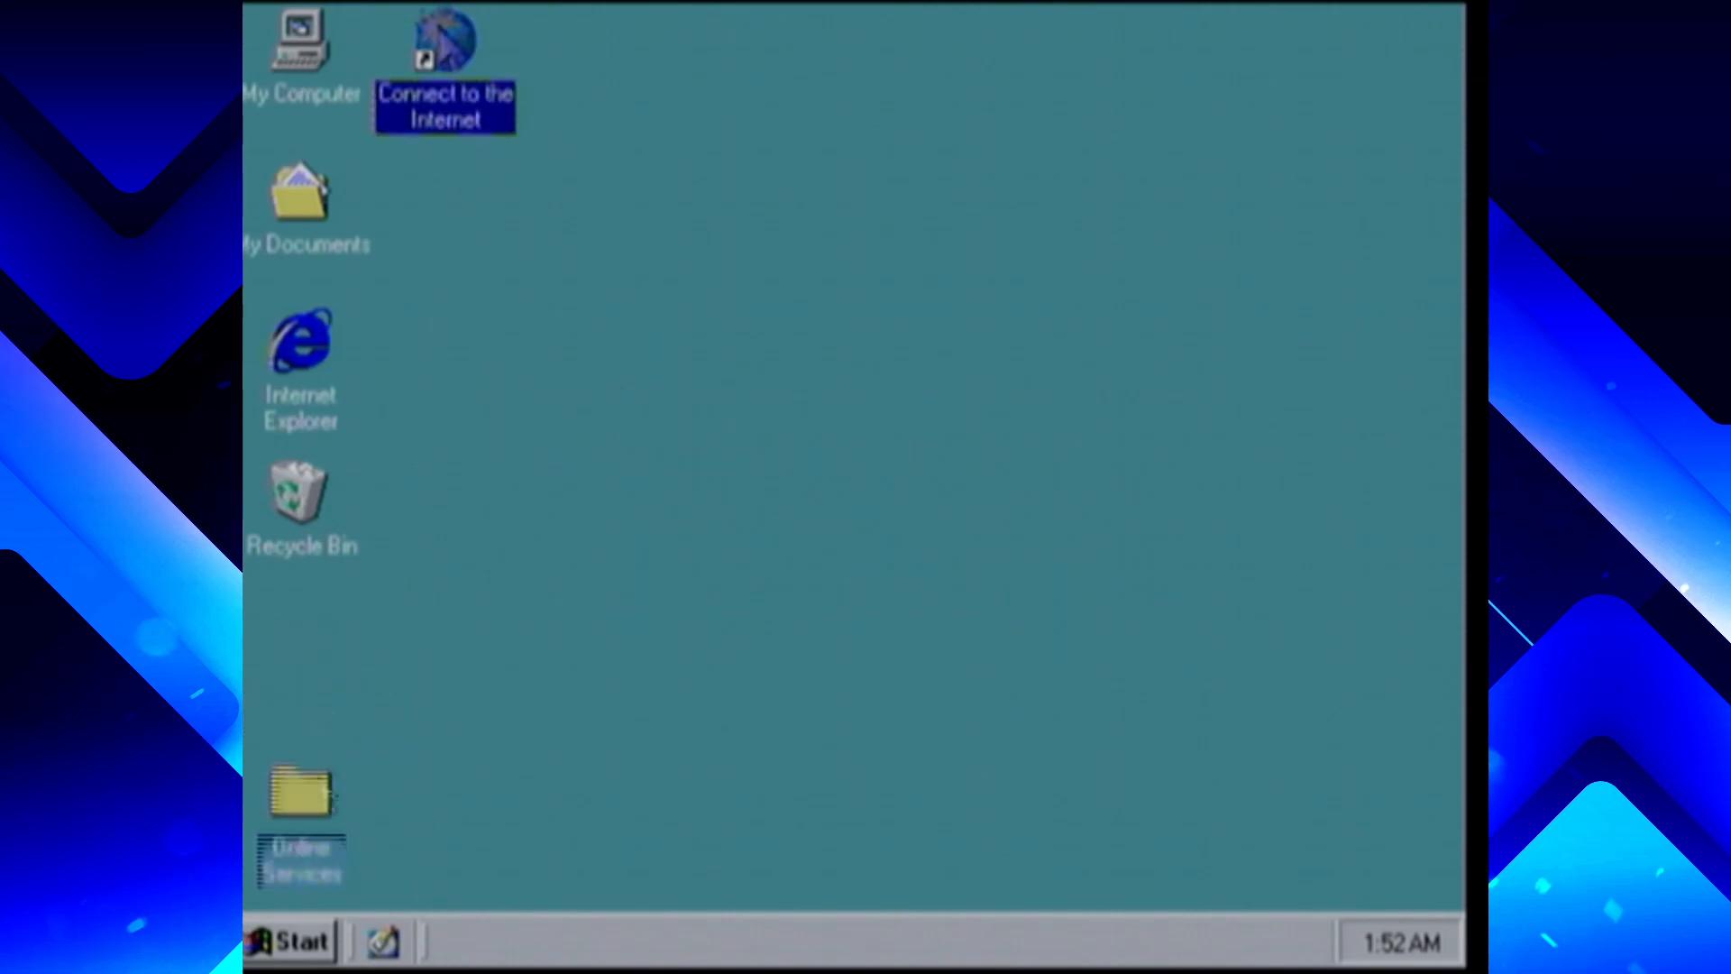
pyautogui.click(440, 726)
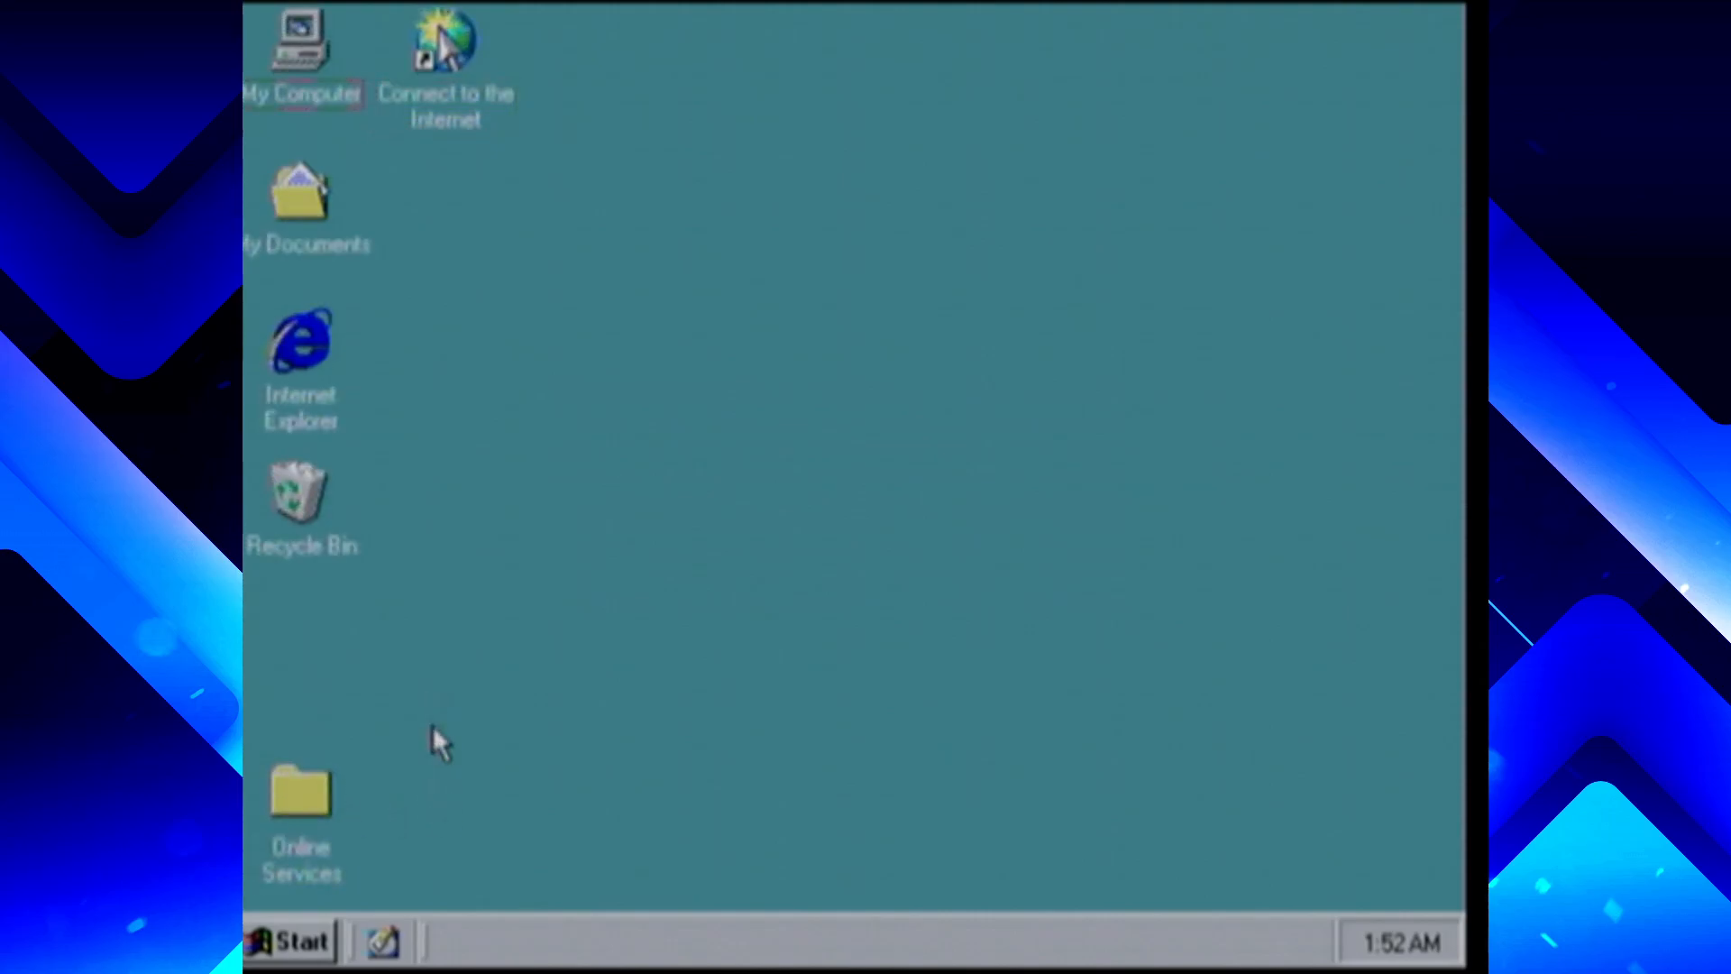
# Remove the Online Services folder and the Connect to the Internet shortcut from the desktop using the Recycle Bin
pyautogui.moveTo(301, 798); pyautogui.dragTo(293, 518)
pyautogui.press('Escape')
pyautogui.moveTo(436, 46); pyautogui.dragTo(287, 533)
pyautogui.press('Return')
# Move My Documents beside My Computer and the Recycle Bin directly below My Computer, and line up the desktop icons
pyautogui.moveTo(300, 194); pyautogui.dragTo(468, 77)
pyautogui.moveTo(298, 492); pyautogui.dragTo(284, 206)
pyautogui.rightClick(526, 364)
pyautogui.click(597, 471)
# In My Computer's Folder Options, choose custom settings that view Web content only for folders where "as Web Page" is selected
pyautogui.doubleClick(338, 42)
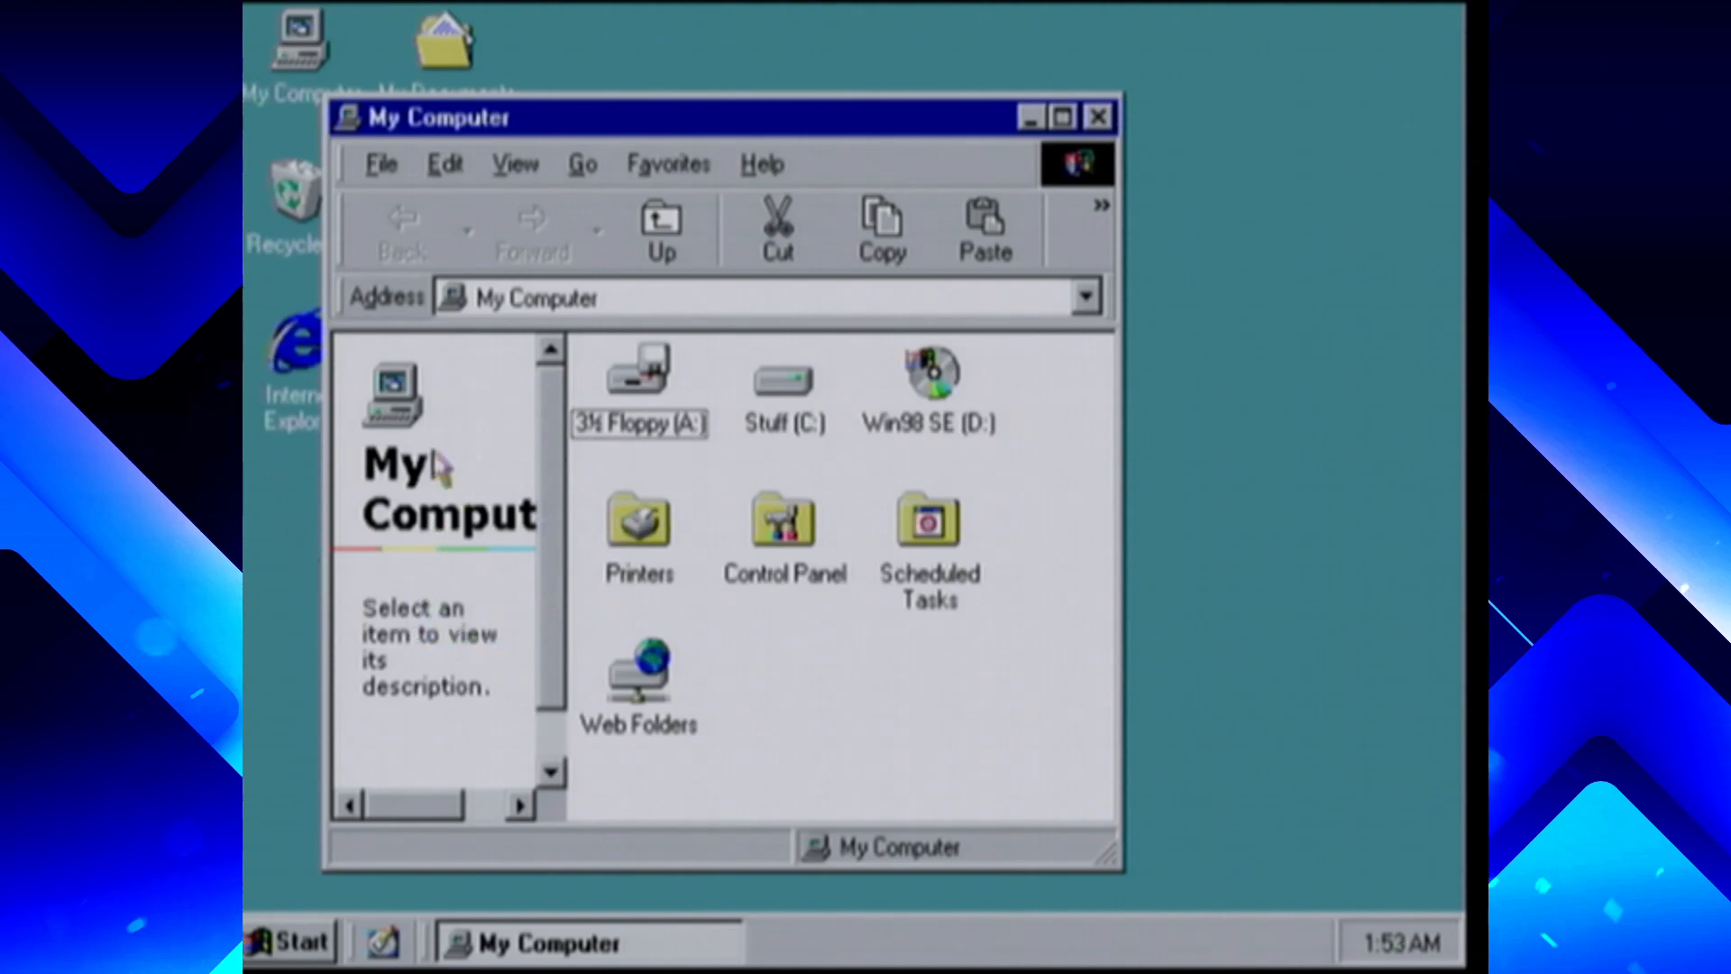
pyautogui.click(532, 163)
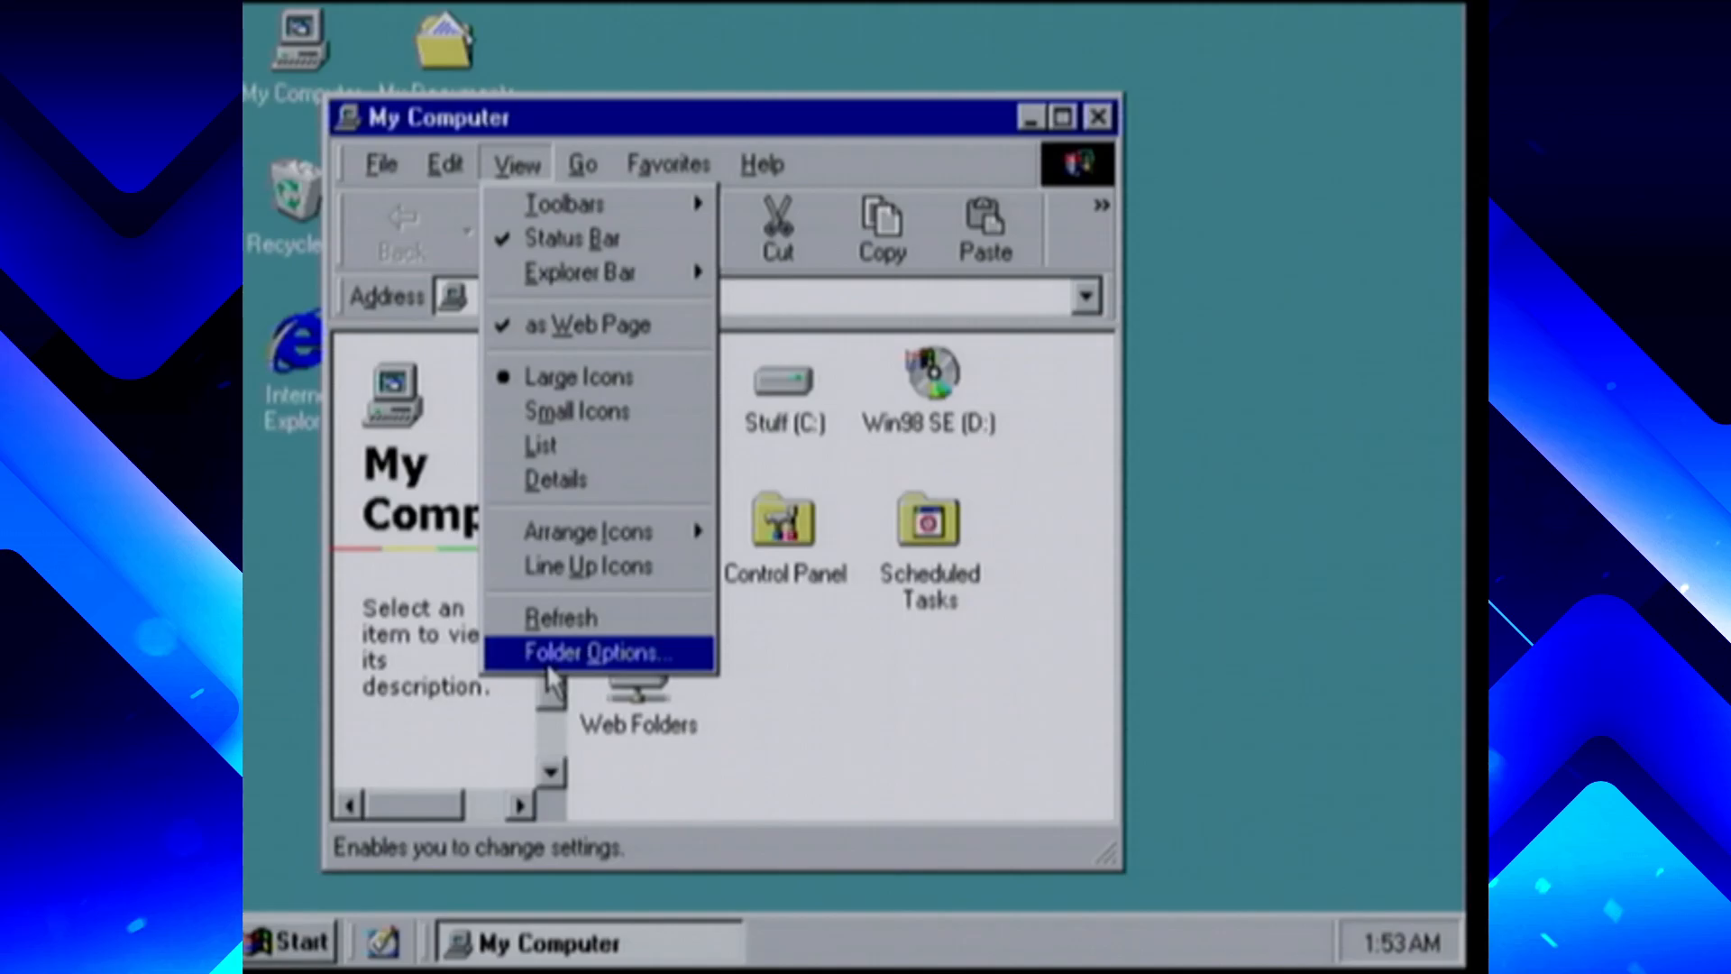
pyautogui.click(577, 652)
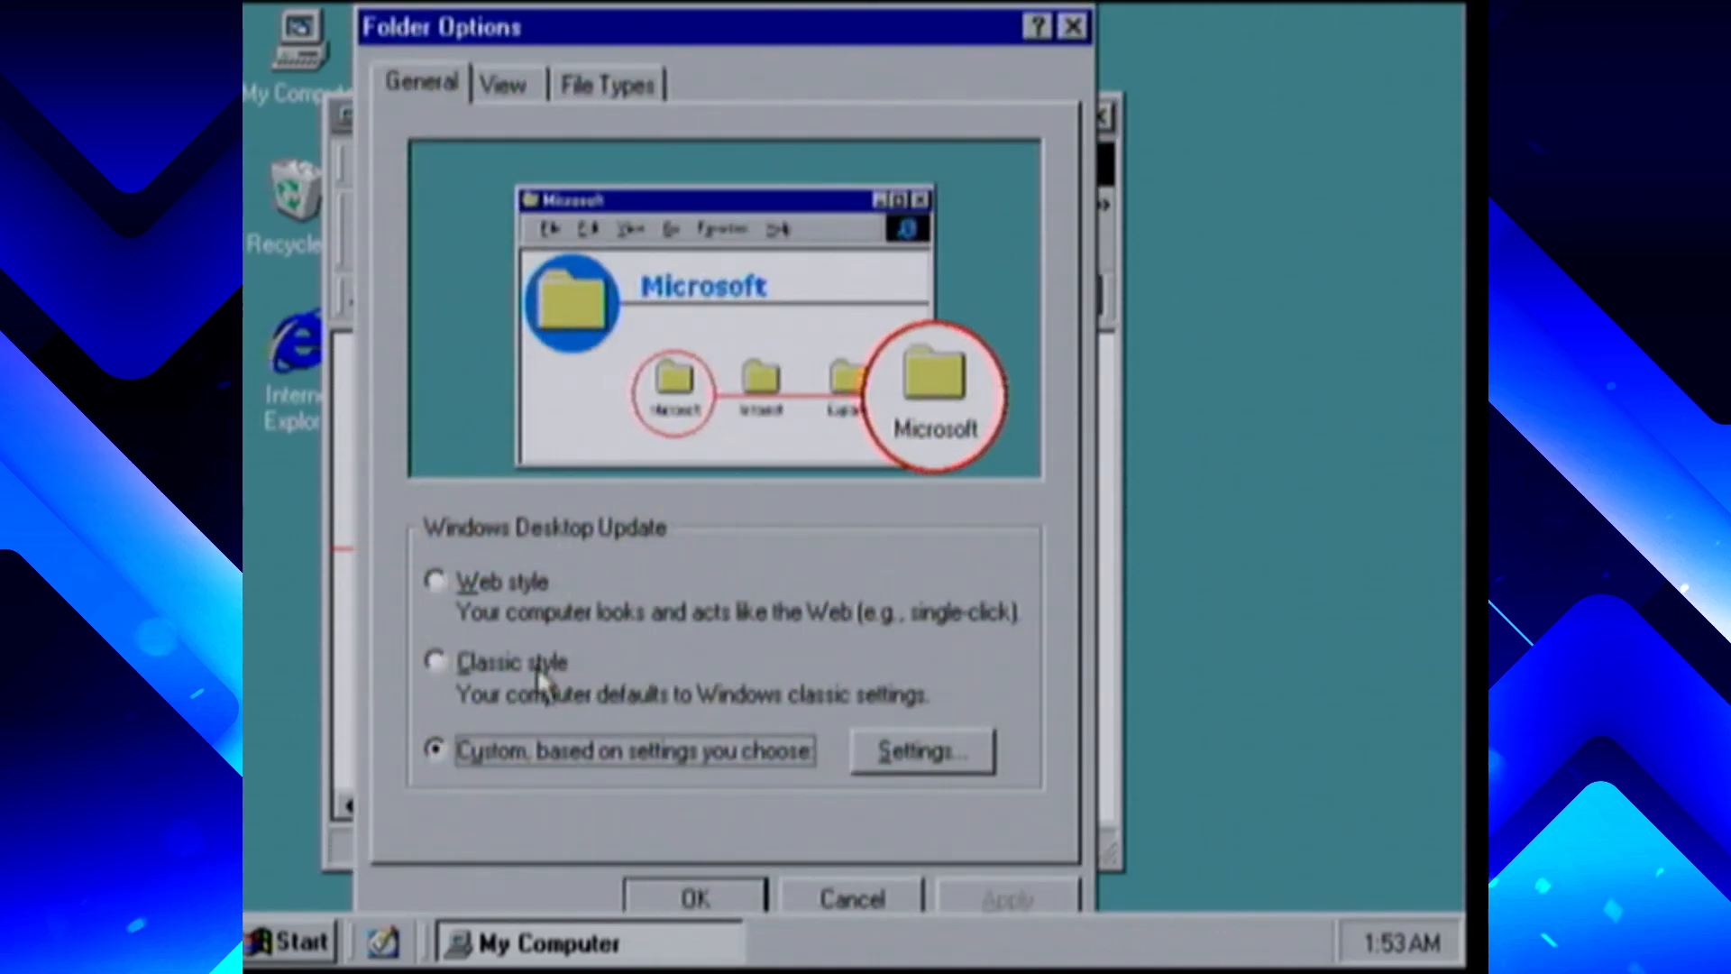
pyautogui.click(536, 670)
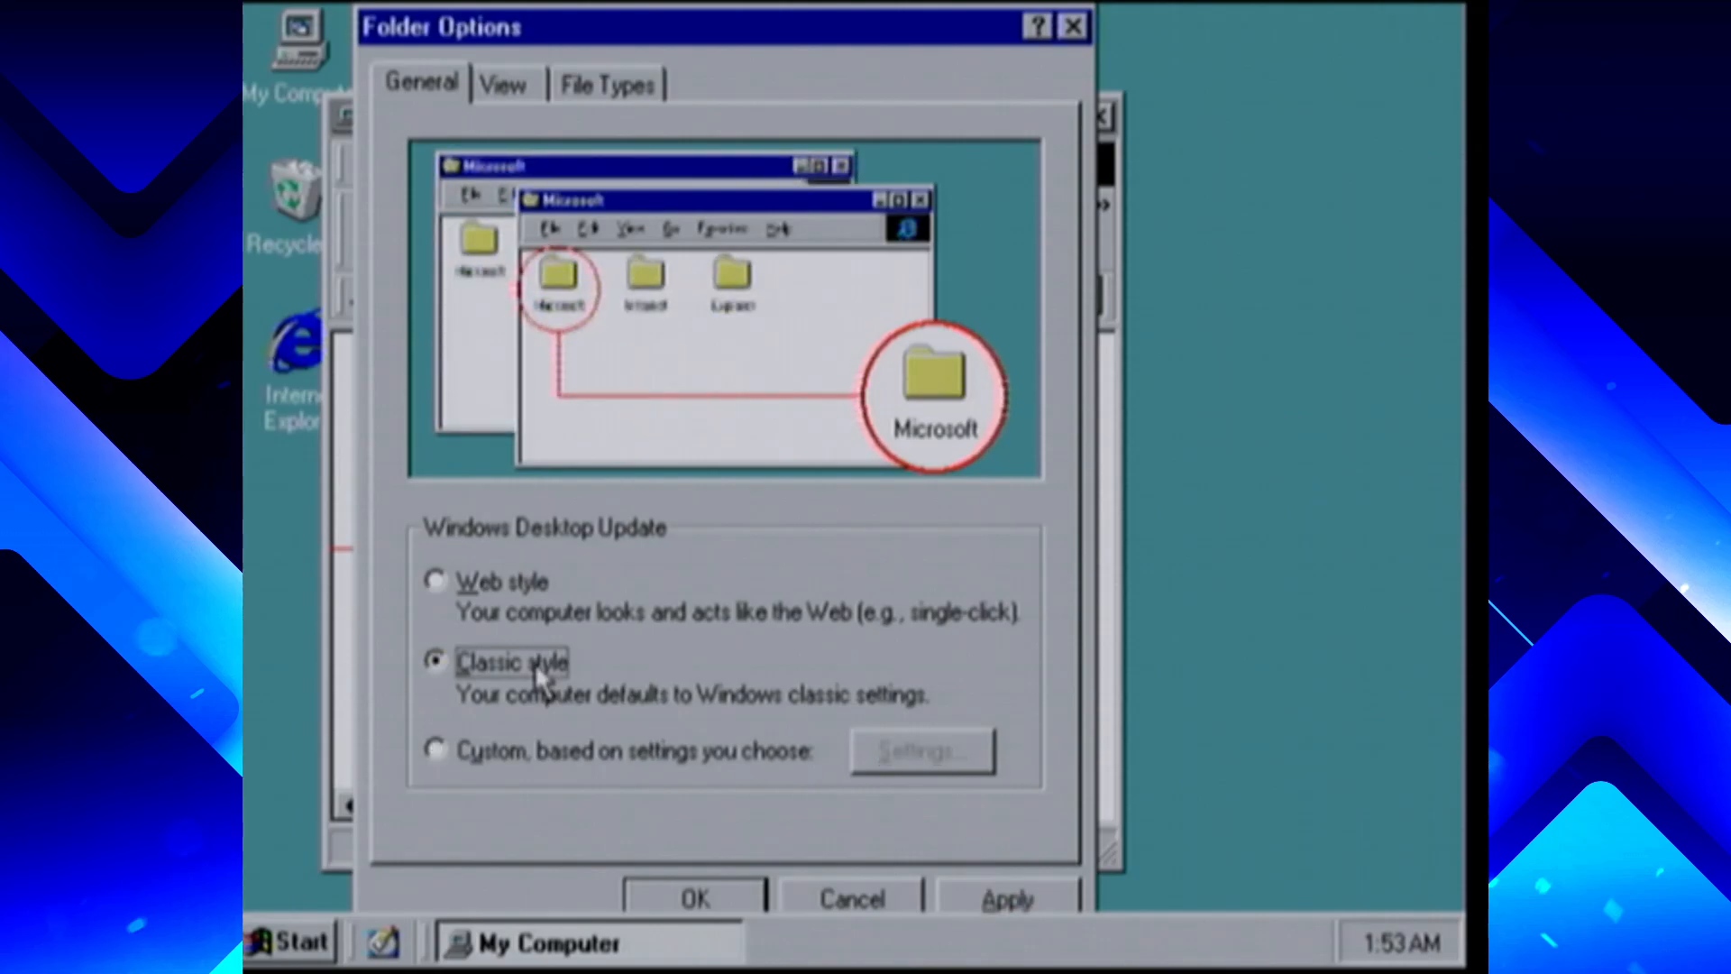
pyautogui.click(527, 748)
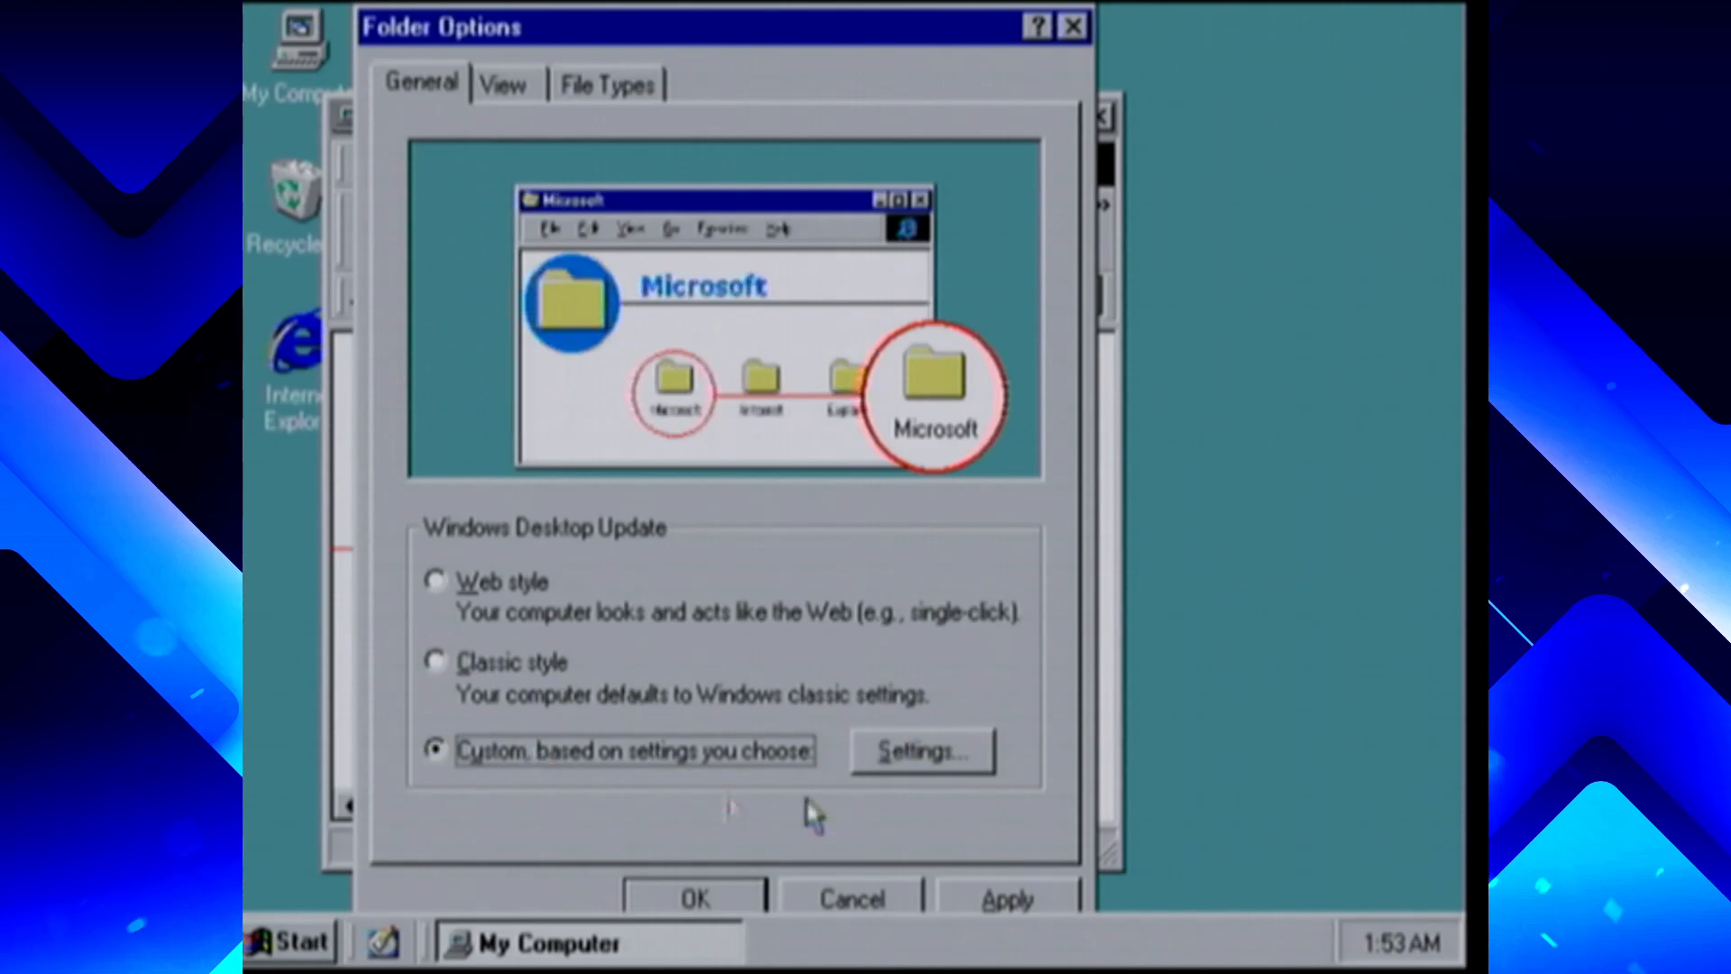
pyautogui.click(882, 765)
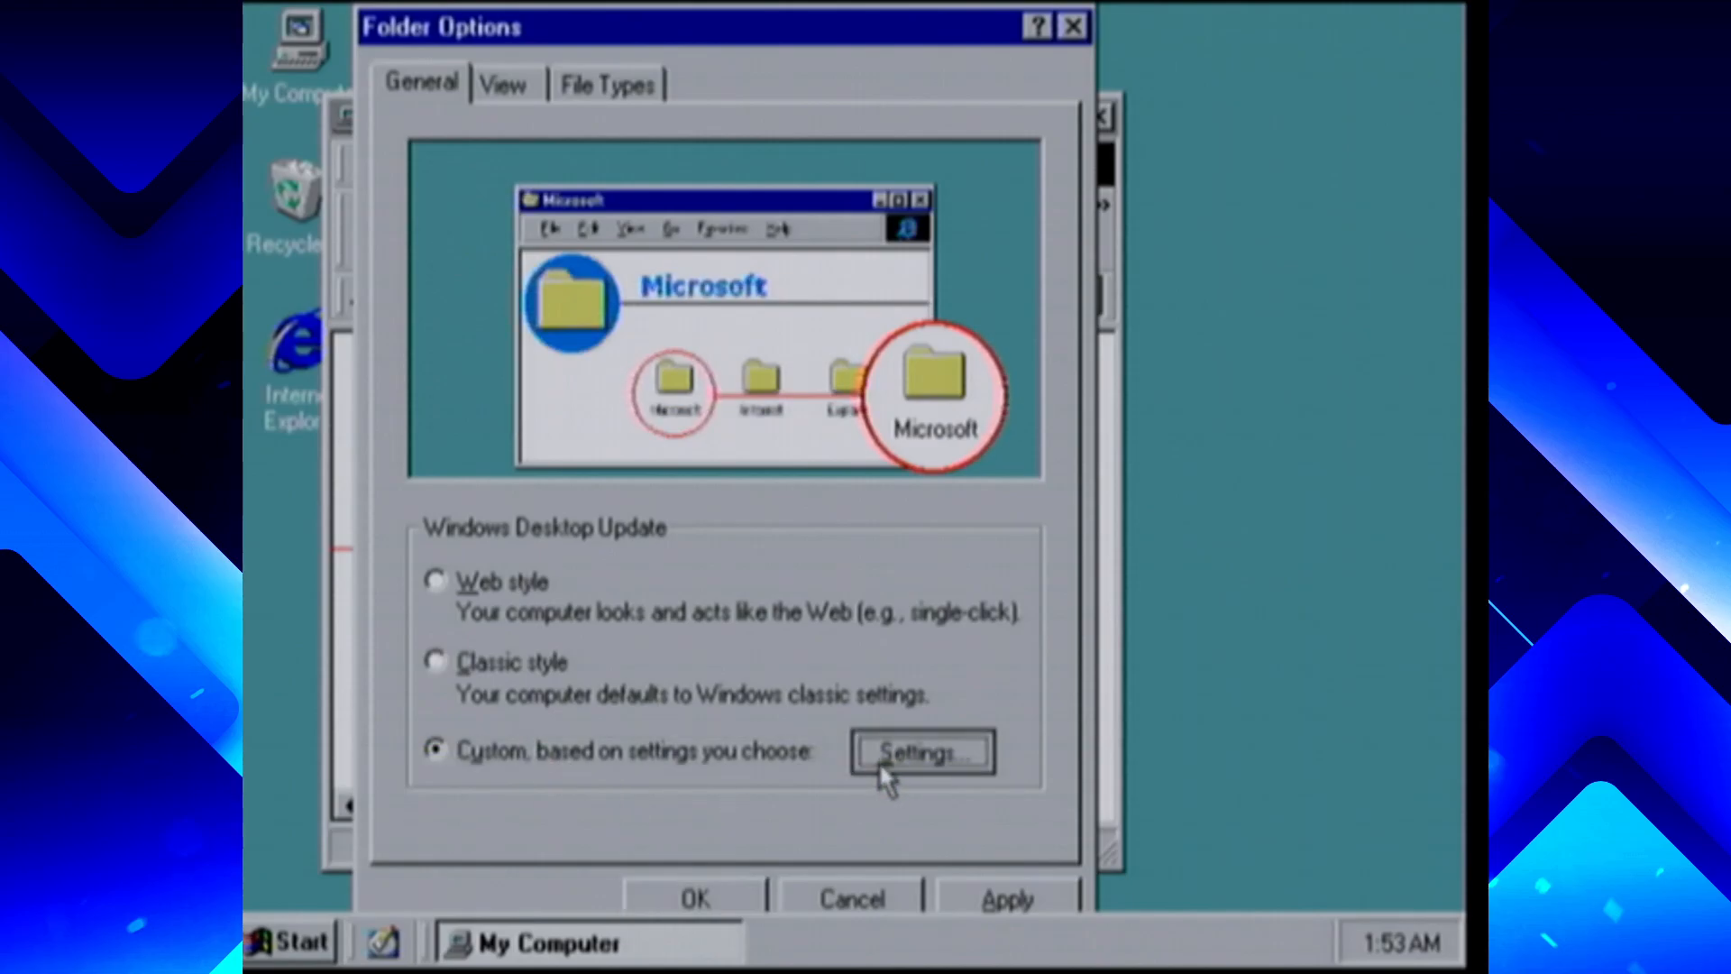
pyautogui.click(831, 502)
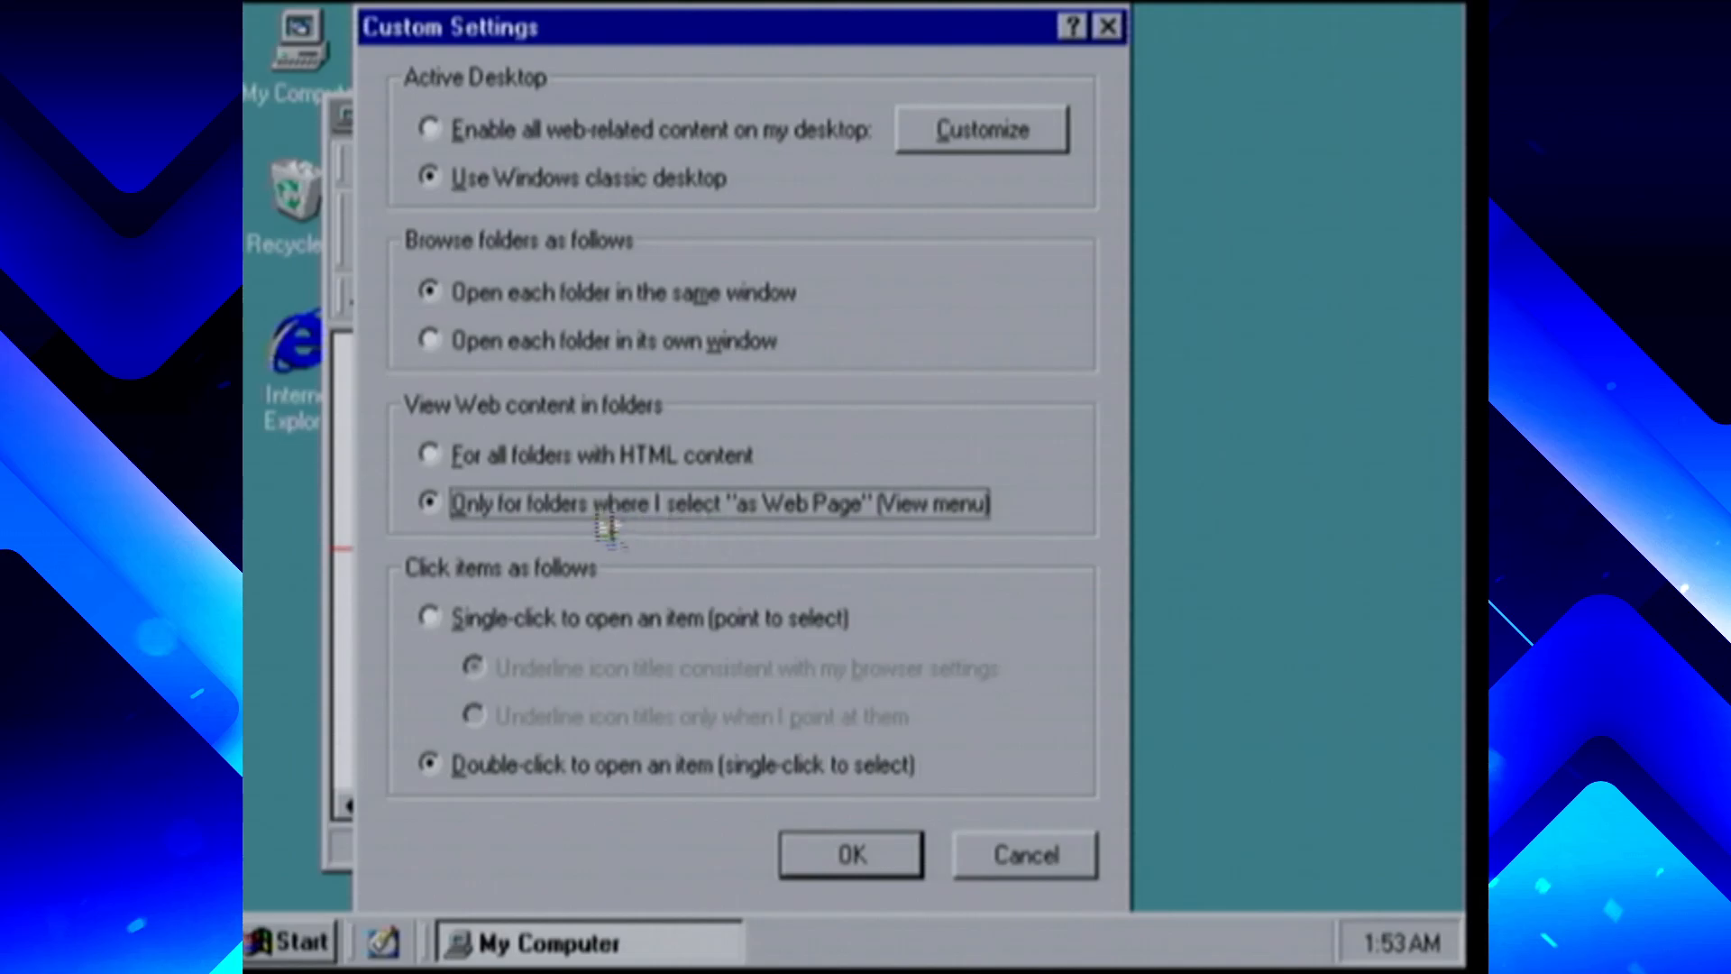
pyautogui.click(852, 855)
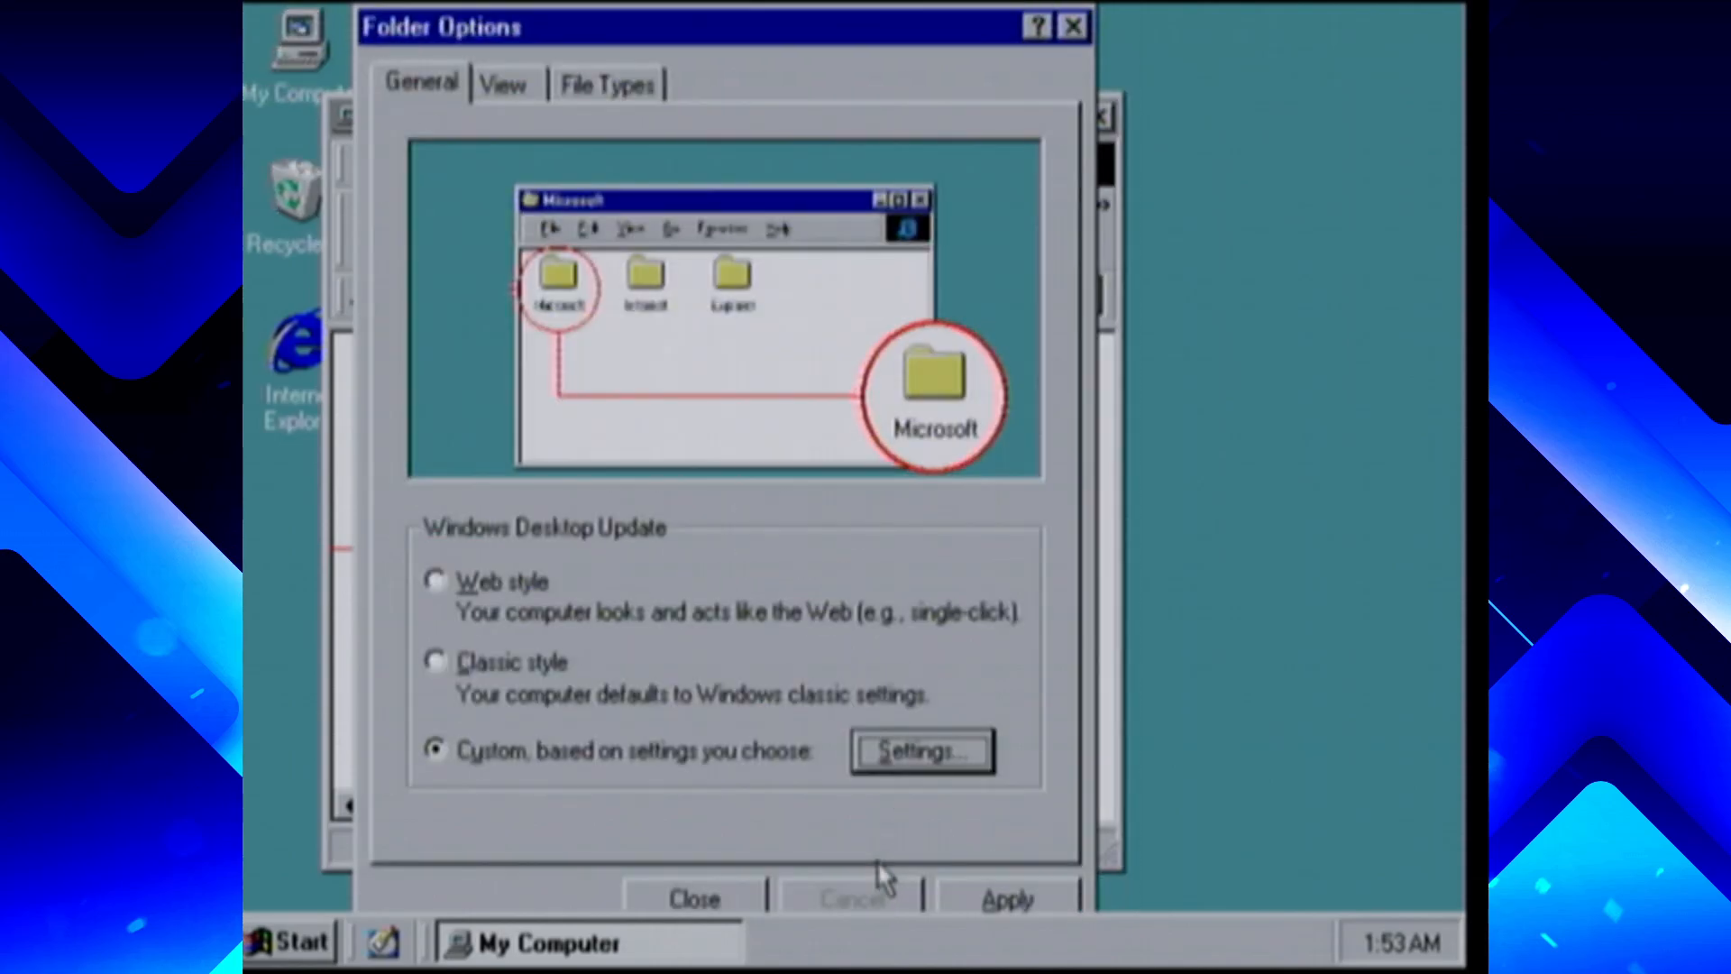
# Apply the custom folder style, show all files, unhide known file extensions, and enable window contents while dragging and smooth screen font edges
pyautogui.click(1022, 902)
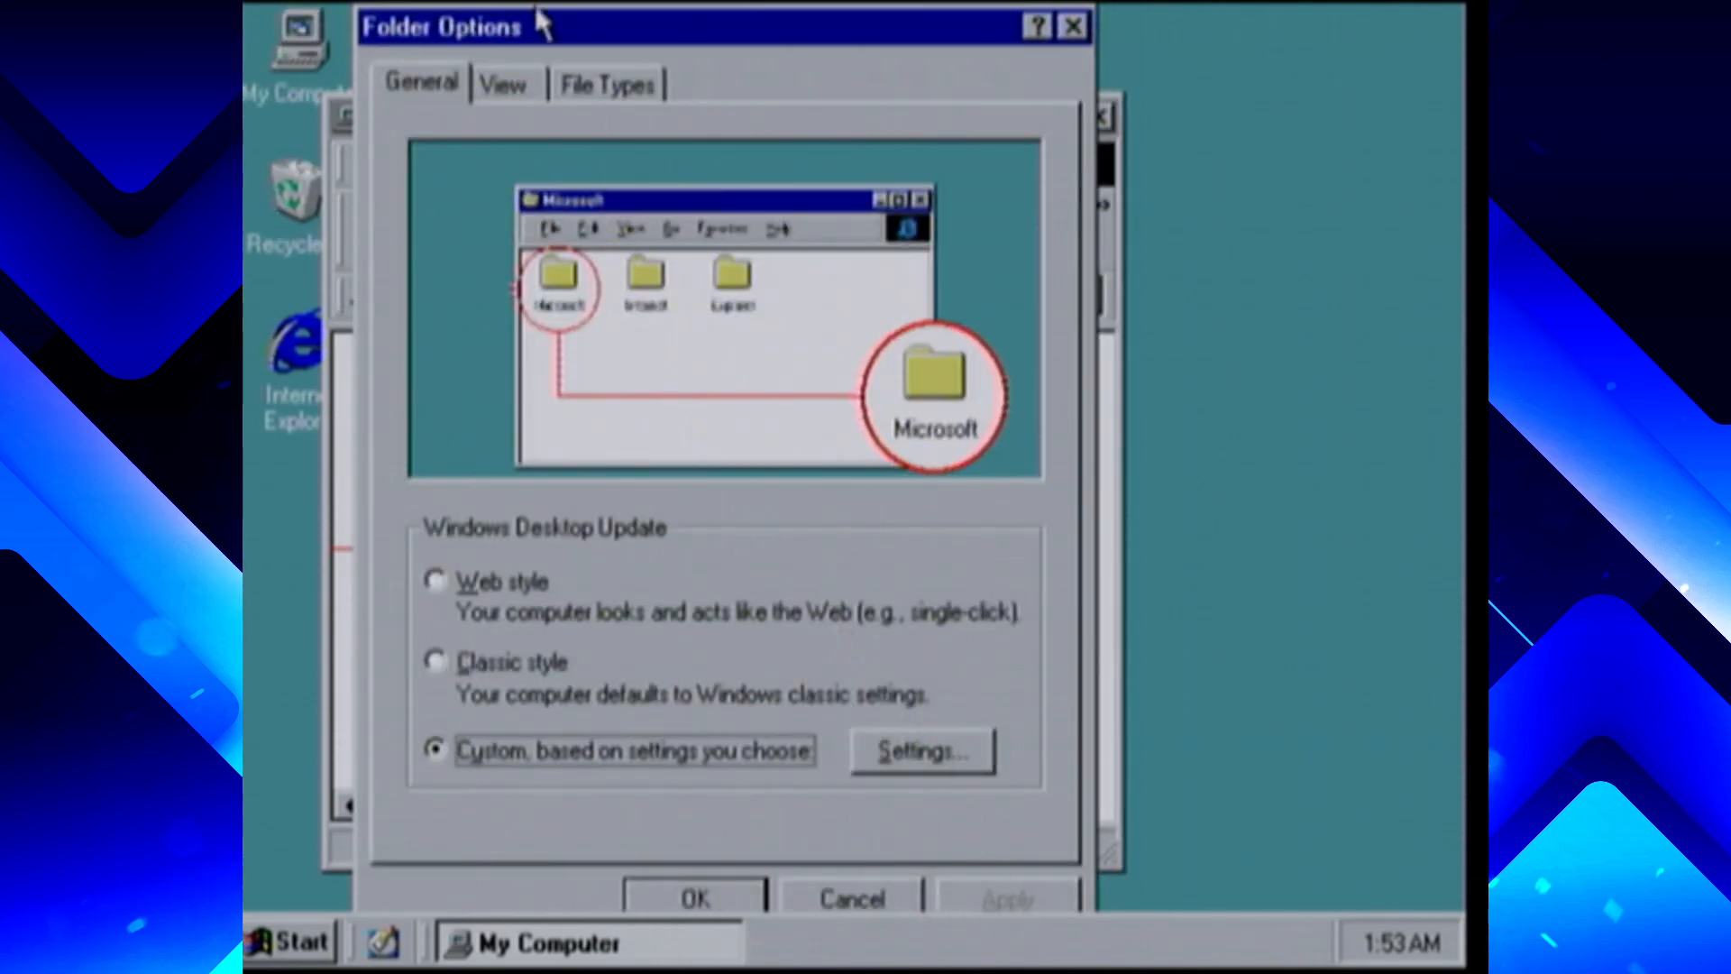
pyautogui.click(528, 90)
pyautogui.click(532, 579)
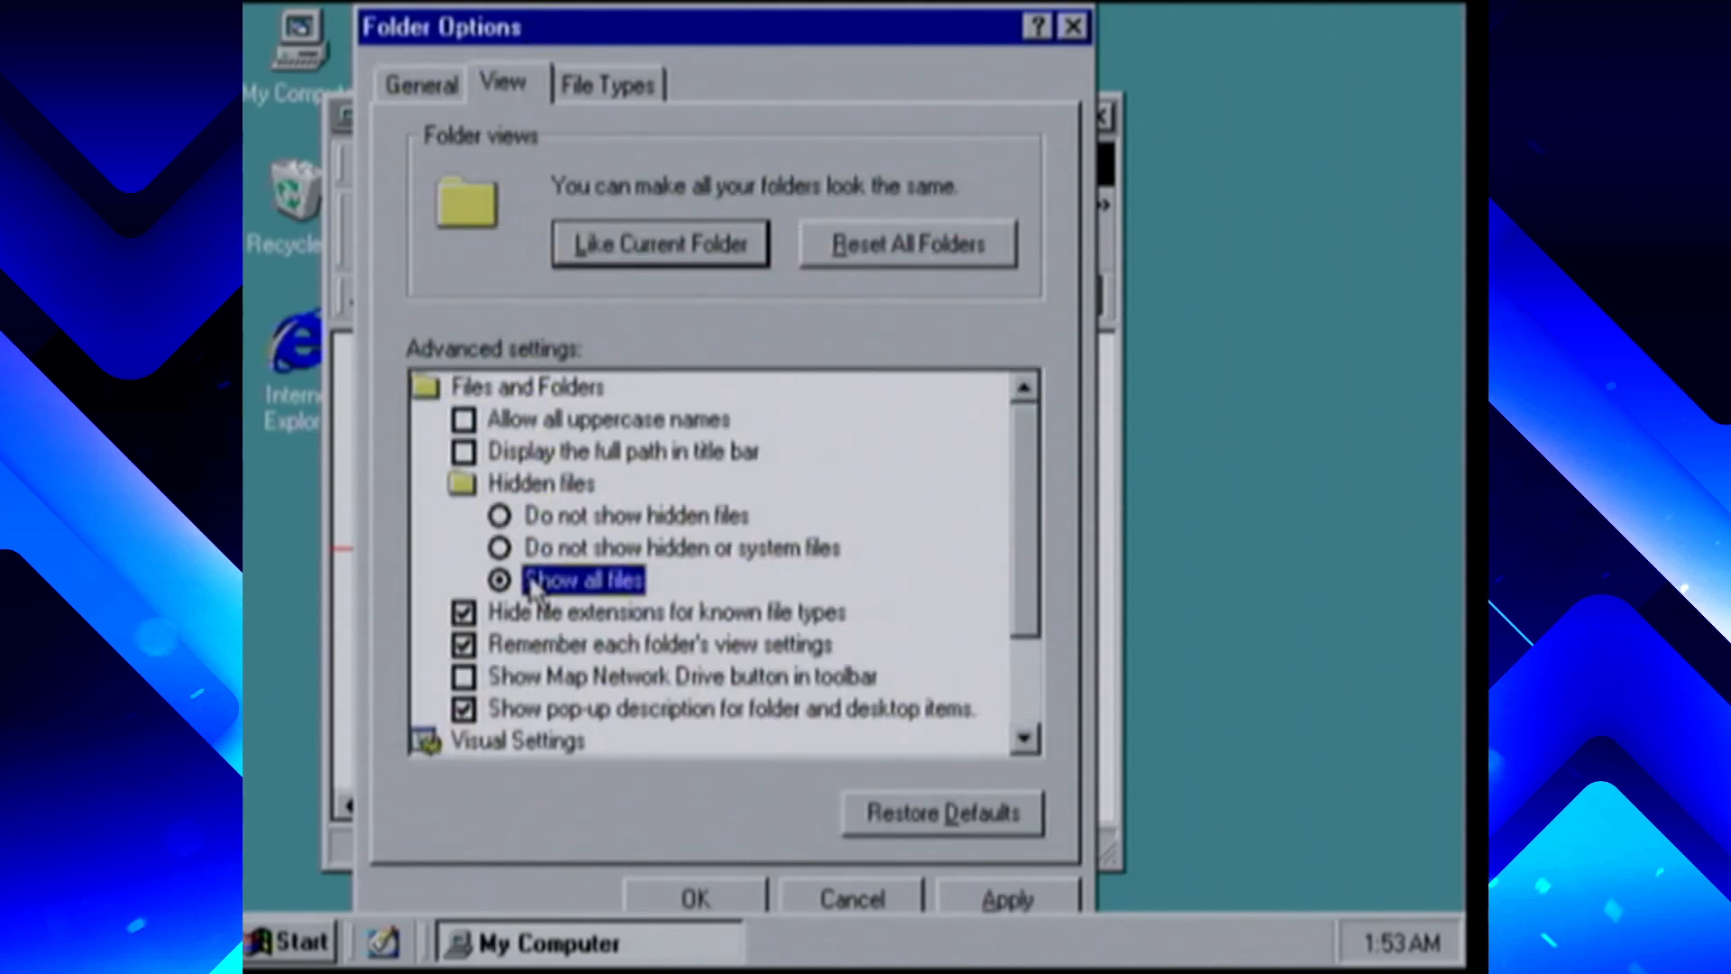
pyautogui.click(536, 613)
pyautogui.click(1019, 699)
pyautogui.click(706, 678)
pyautogui.click(682, 713)
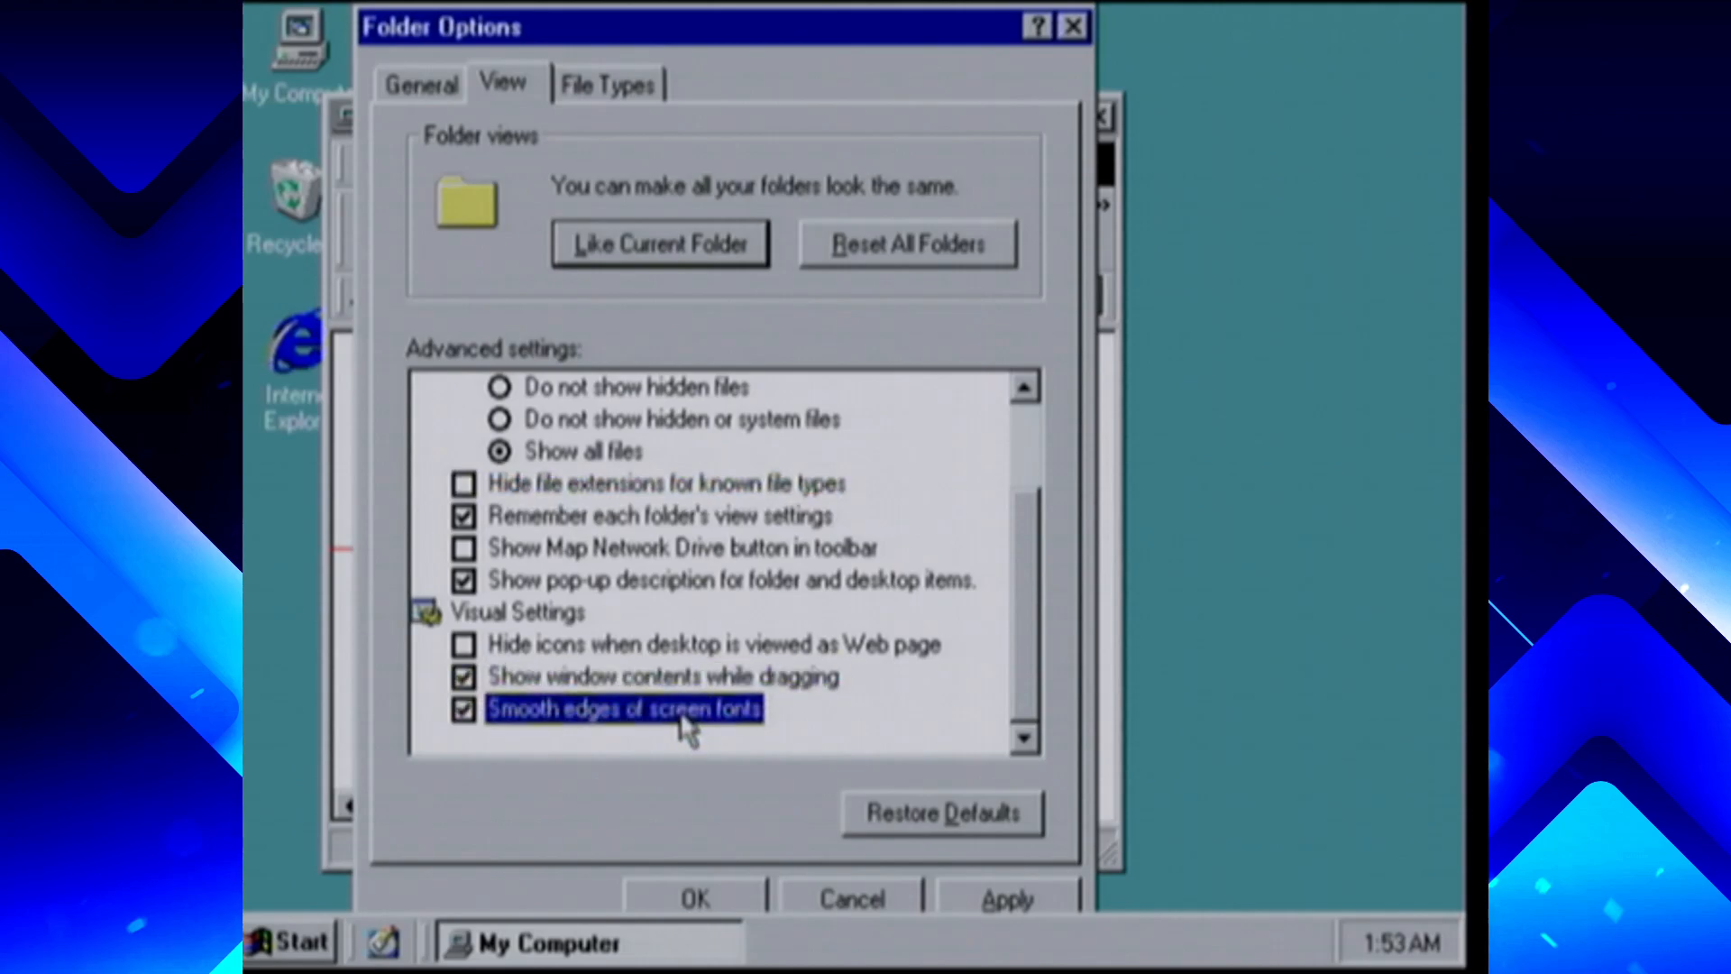
pyautogui.click(1015, 900)
pyautogui.click(694, 897)
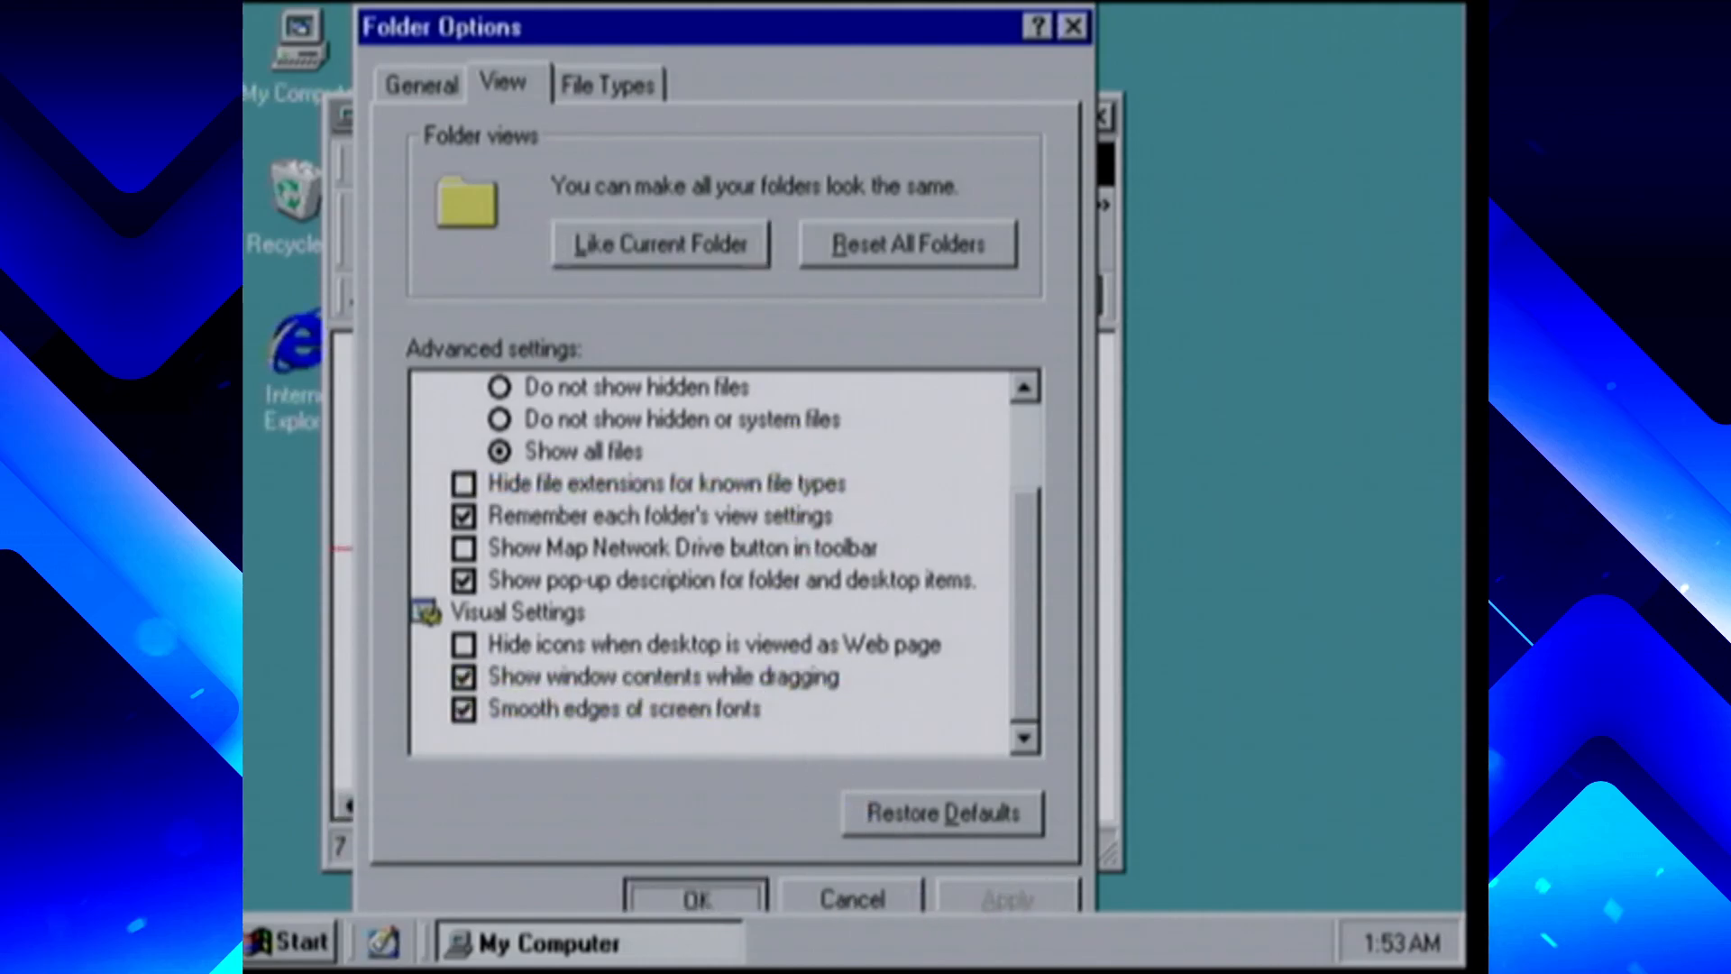
# Switch My Computer from large icons to List view, and close and reopen the window
pyautogui.rightClick(1051, 533)
pyautogui.moveTo(1237, 580)
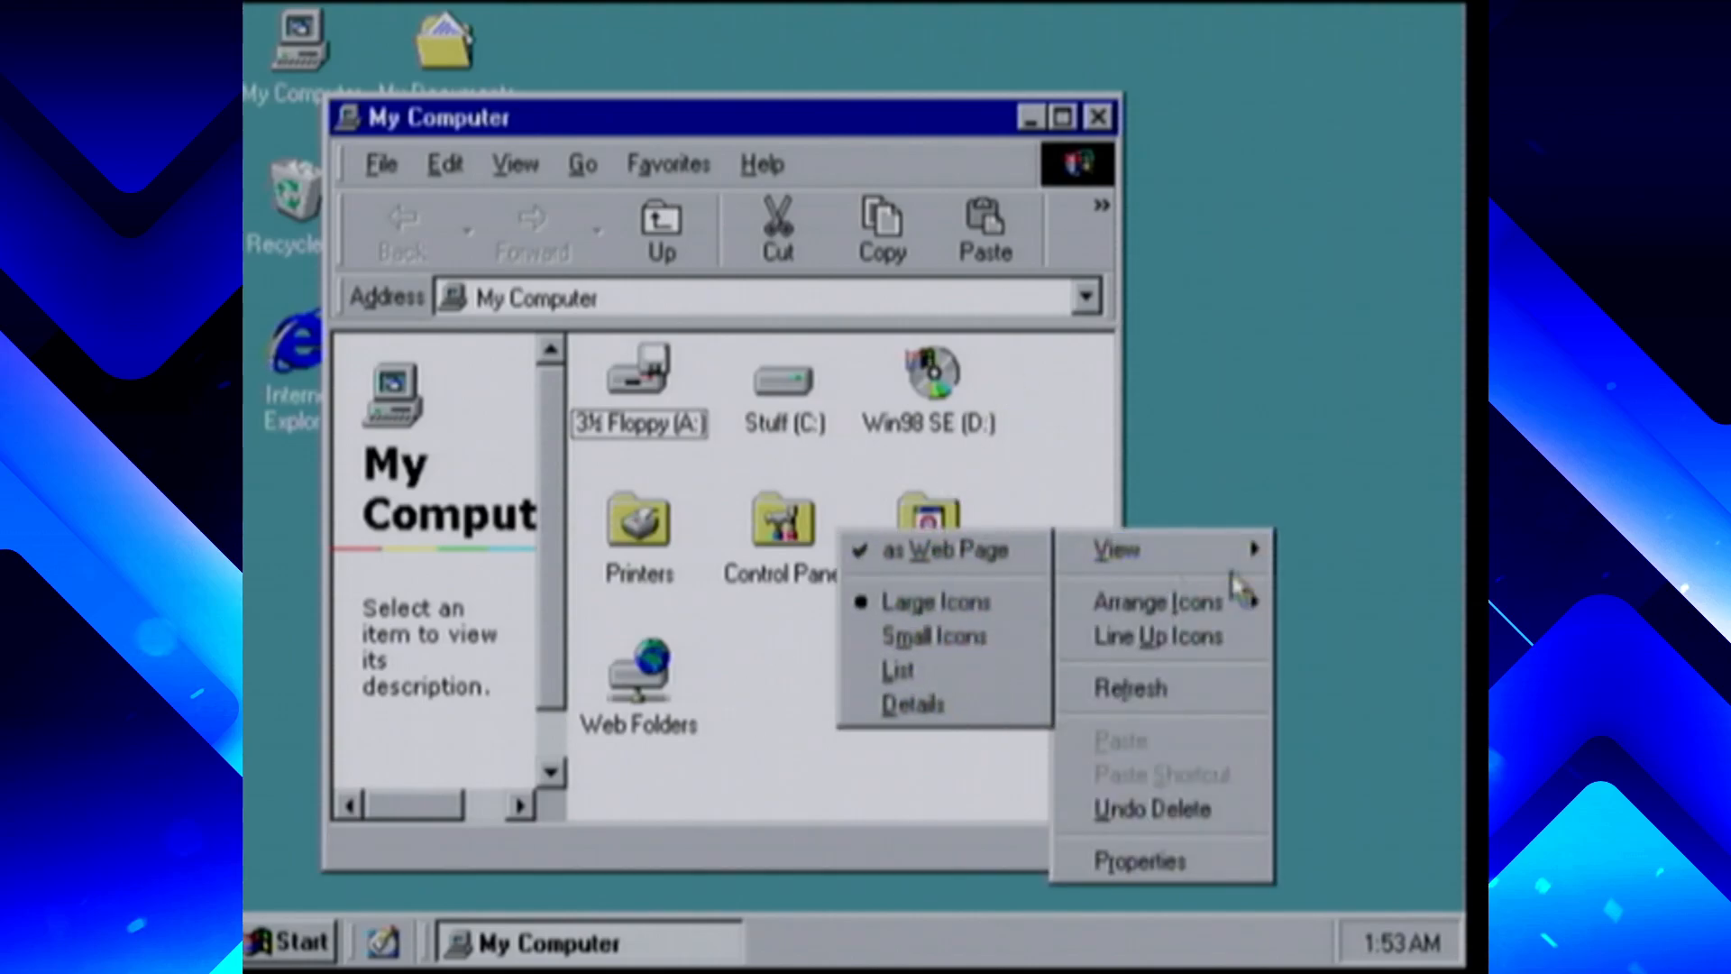
pyautogui.click(1024, 670)
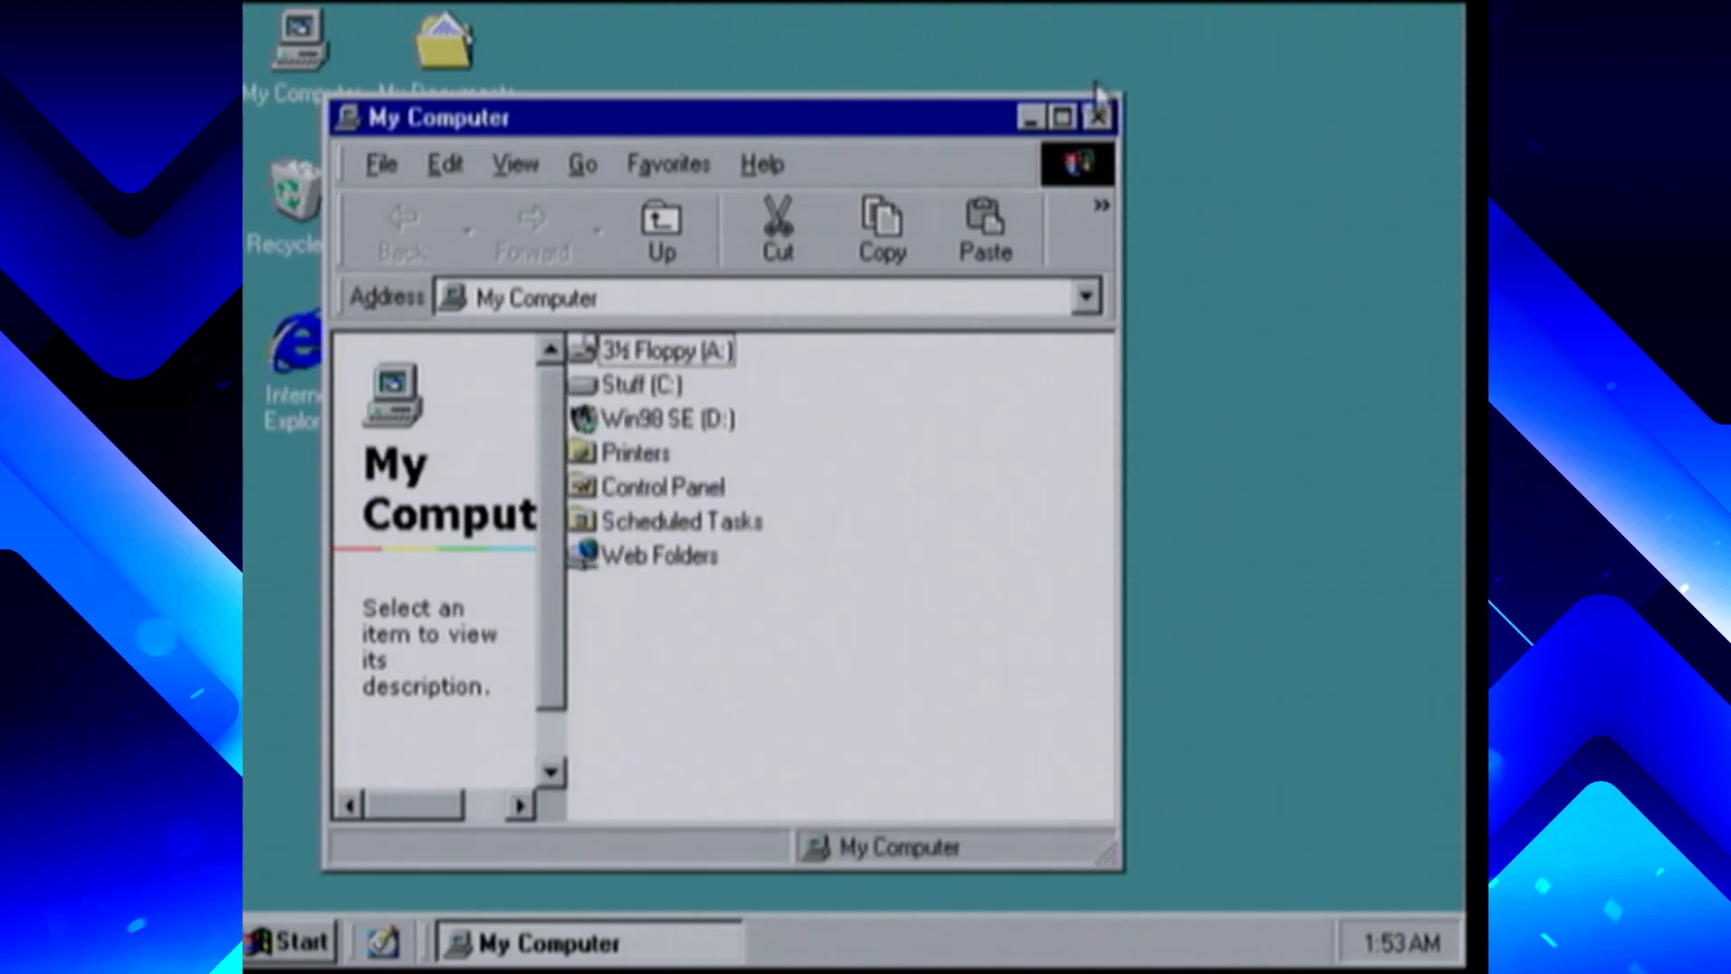
pyautogui.click(1097, 117)
pyautogui.doubleClick(302, 45)
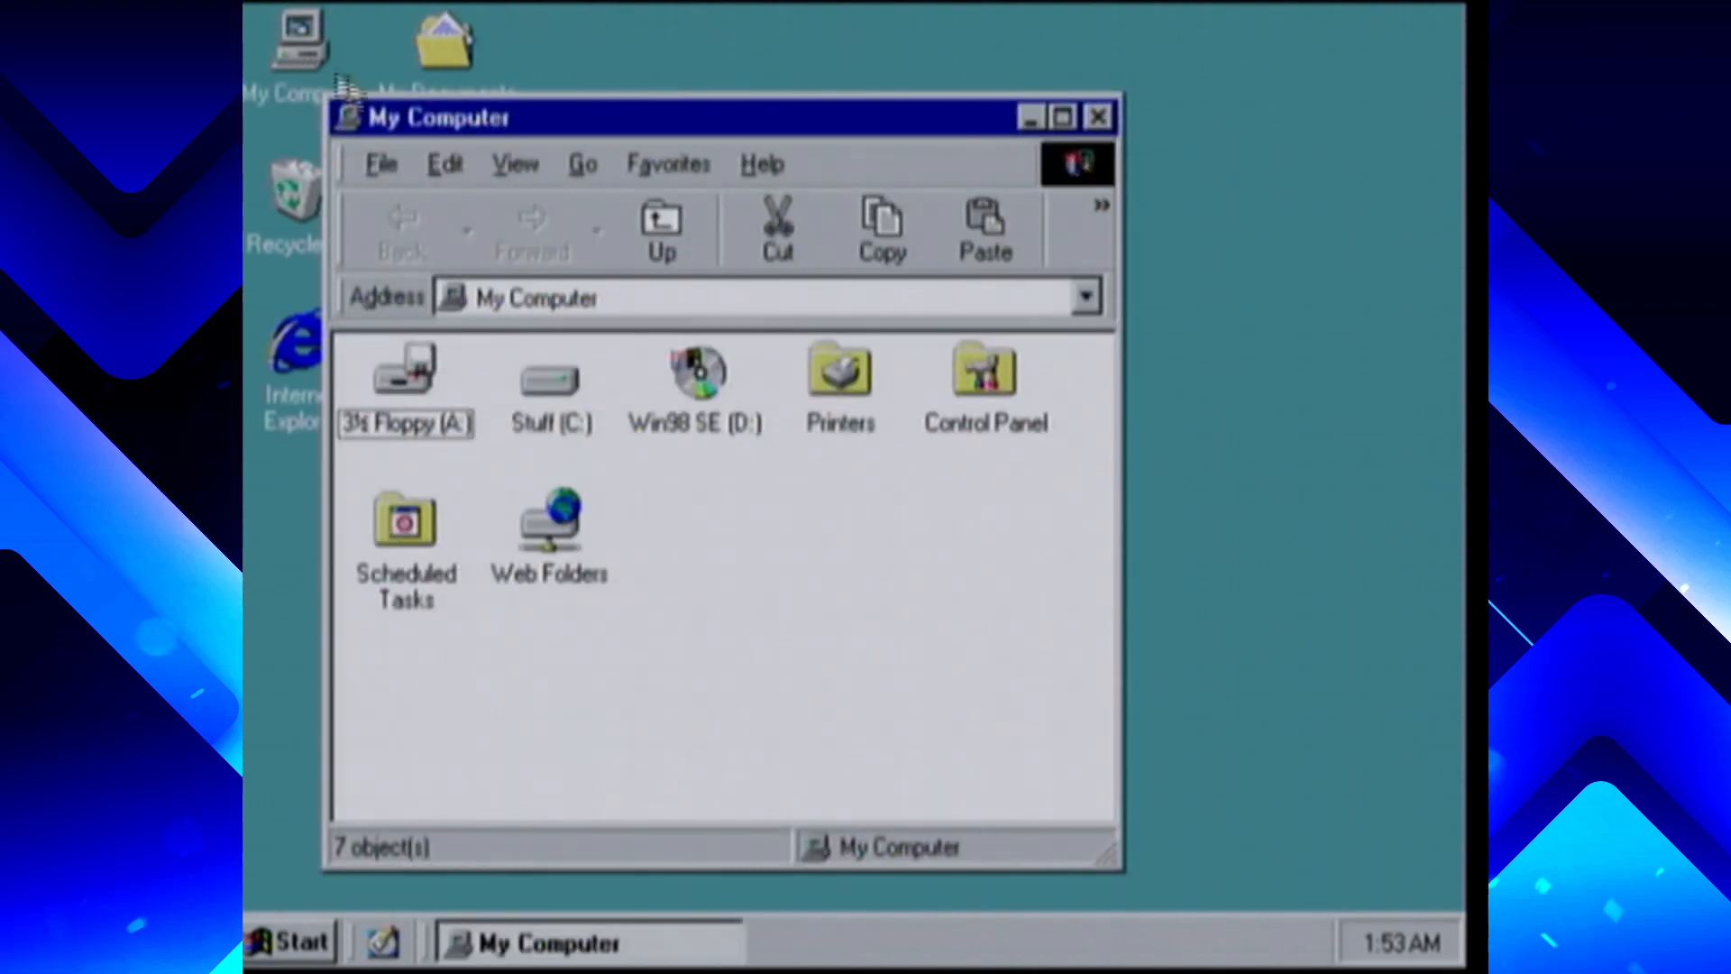
# Set the reopened My Computer window to List view and make all folders on the computer use the current folder's view settings
pyautogui.rightClick(787, 602)
pyautogui.moveTo(963, 622)
pyautogui.click(1069, 737)
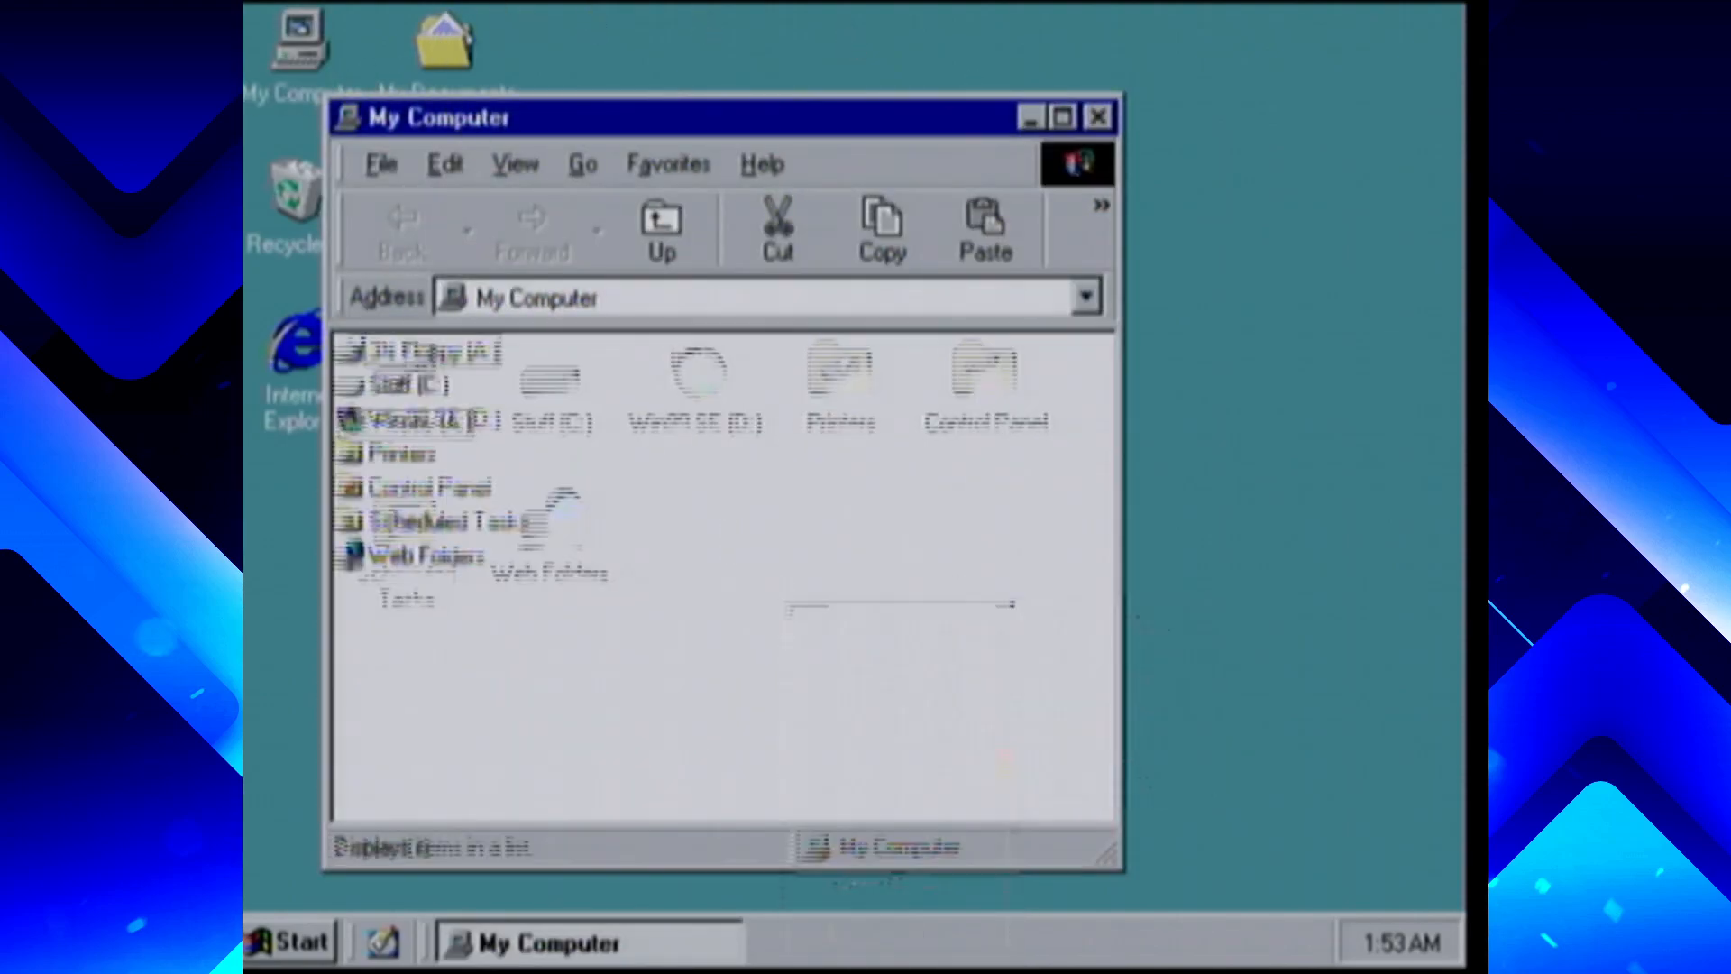
pyautogui.click(516, 164)
pyautogui.click(591, 651)
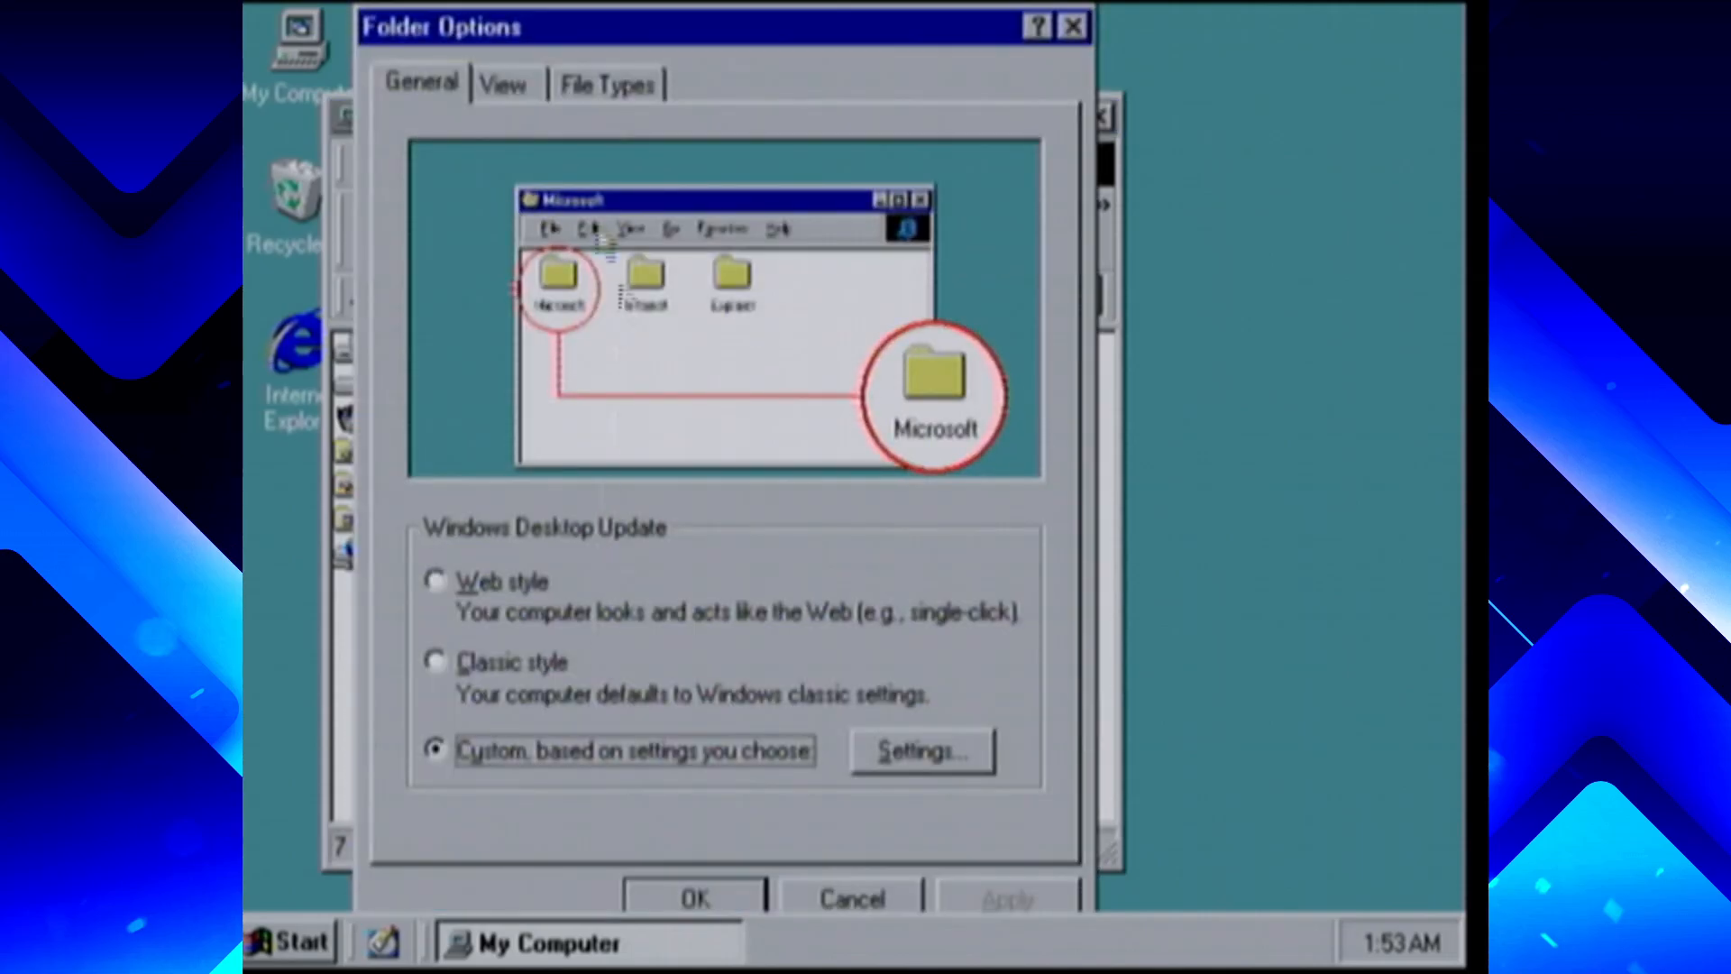
pyautogui.click(501, 81)
pyautogui.click(663, 242)
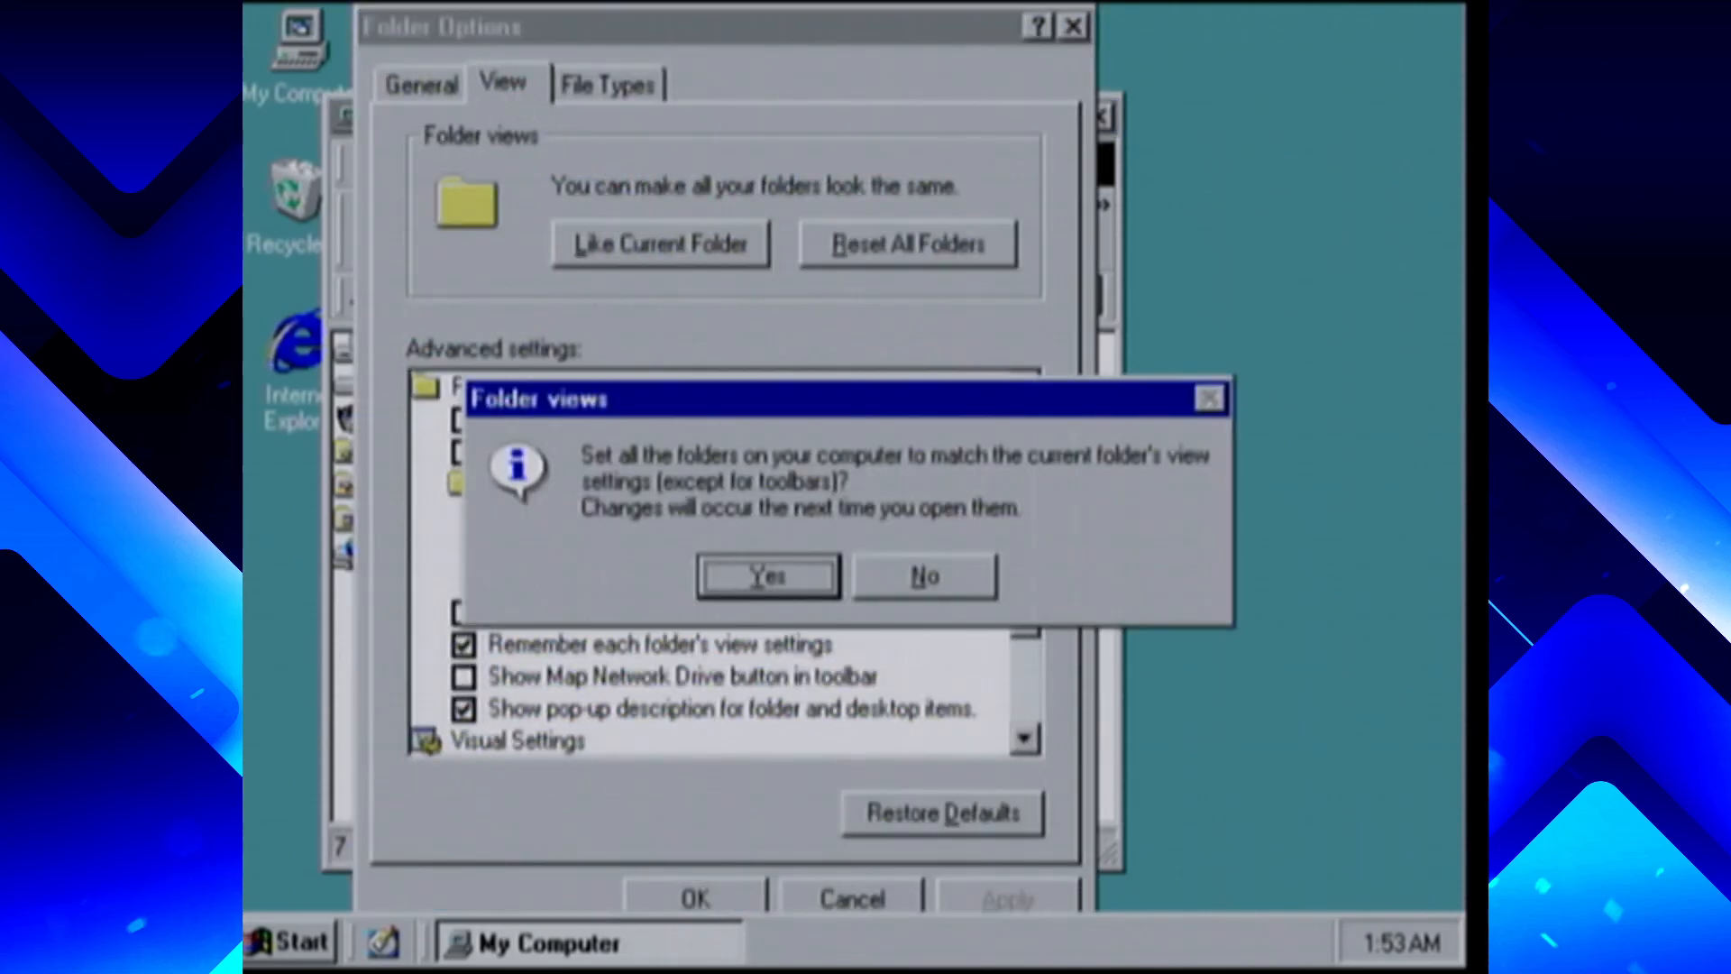
pyautogui.click(816, 585)
pyautogui.click(702, 908)
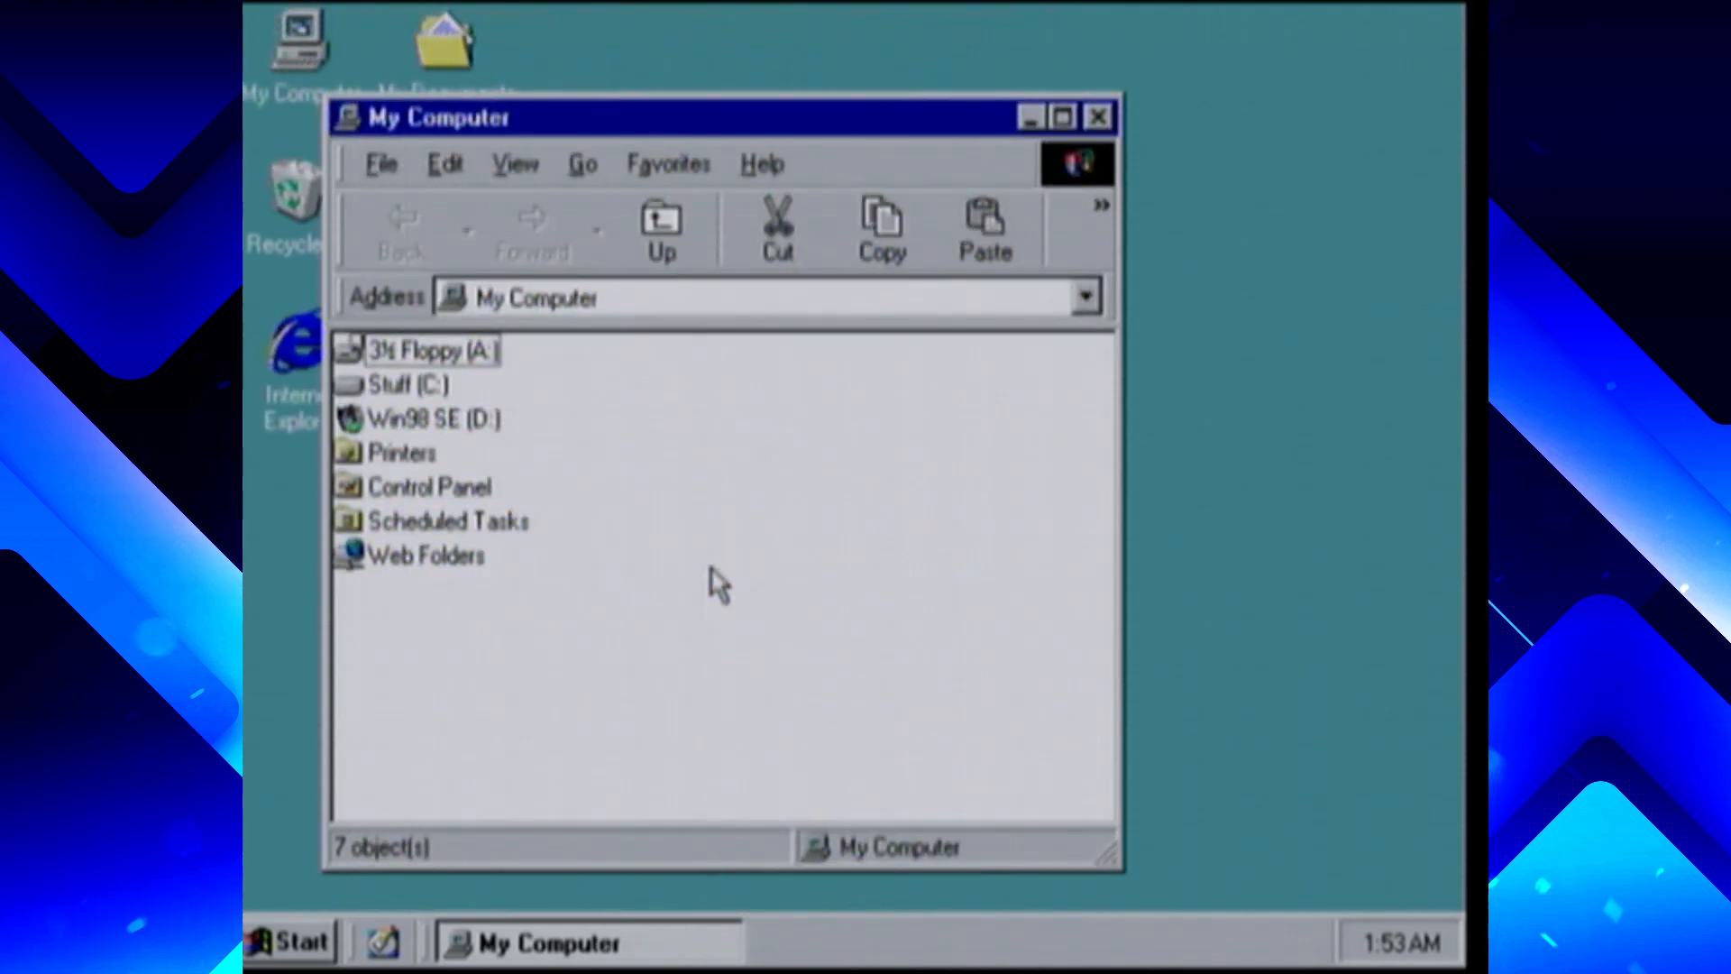
# Reopen My Computer and change the label of drive C: to Windows 98
pyautogui.click(1098, 117)
pyautogui.doubleClick(300, 40)
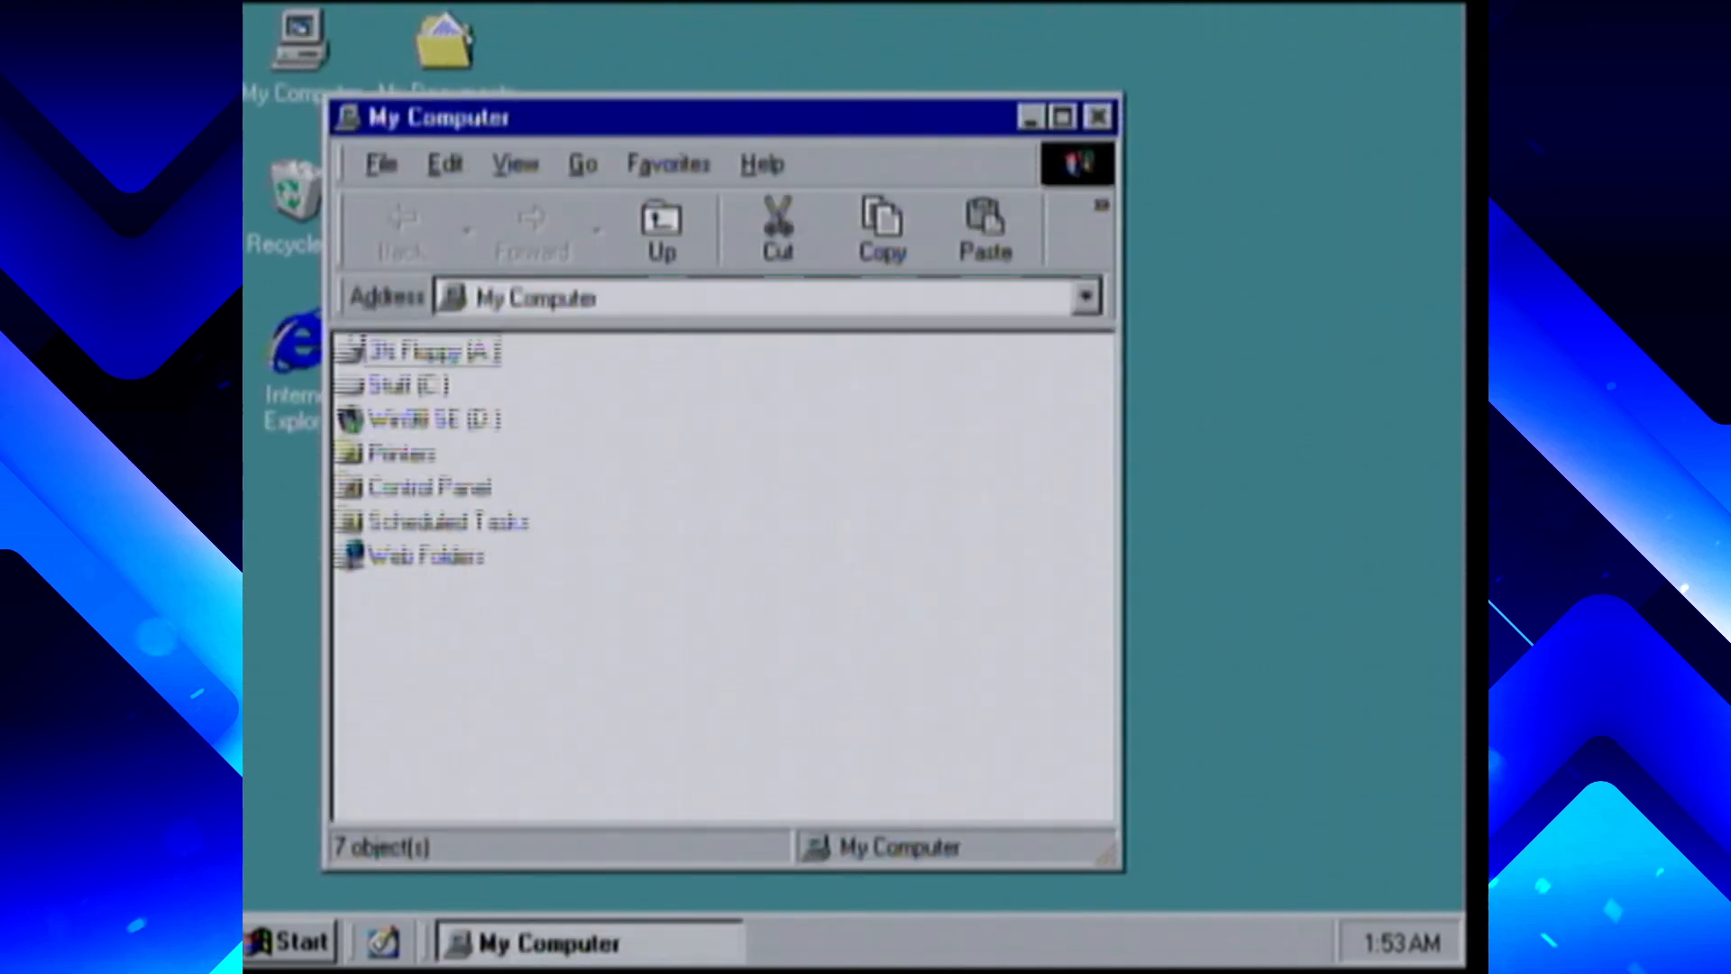
pyautogui.press('Down')
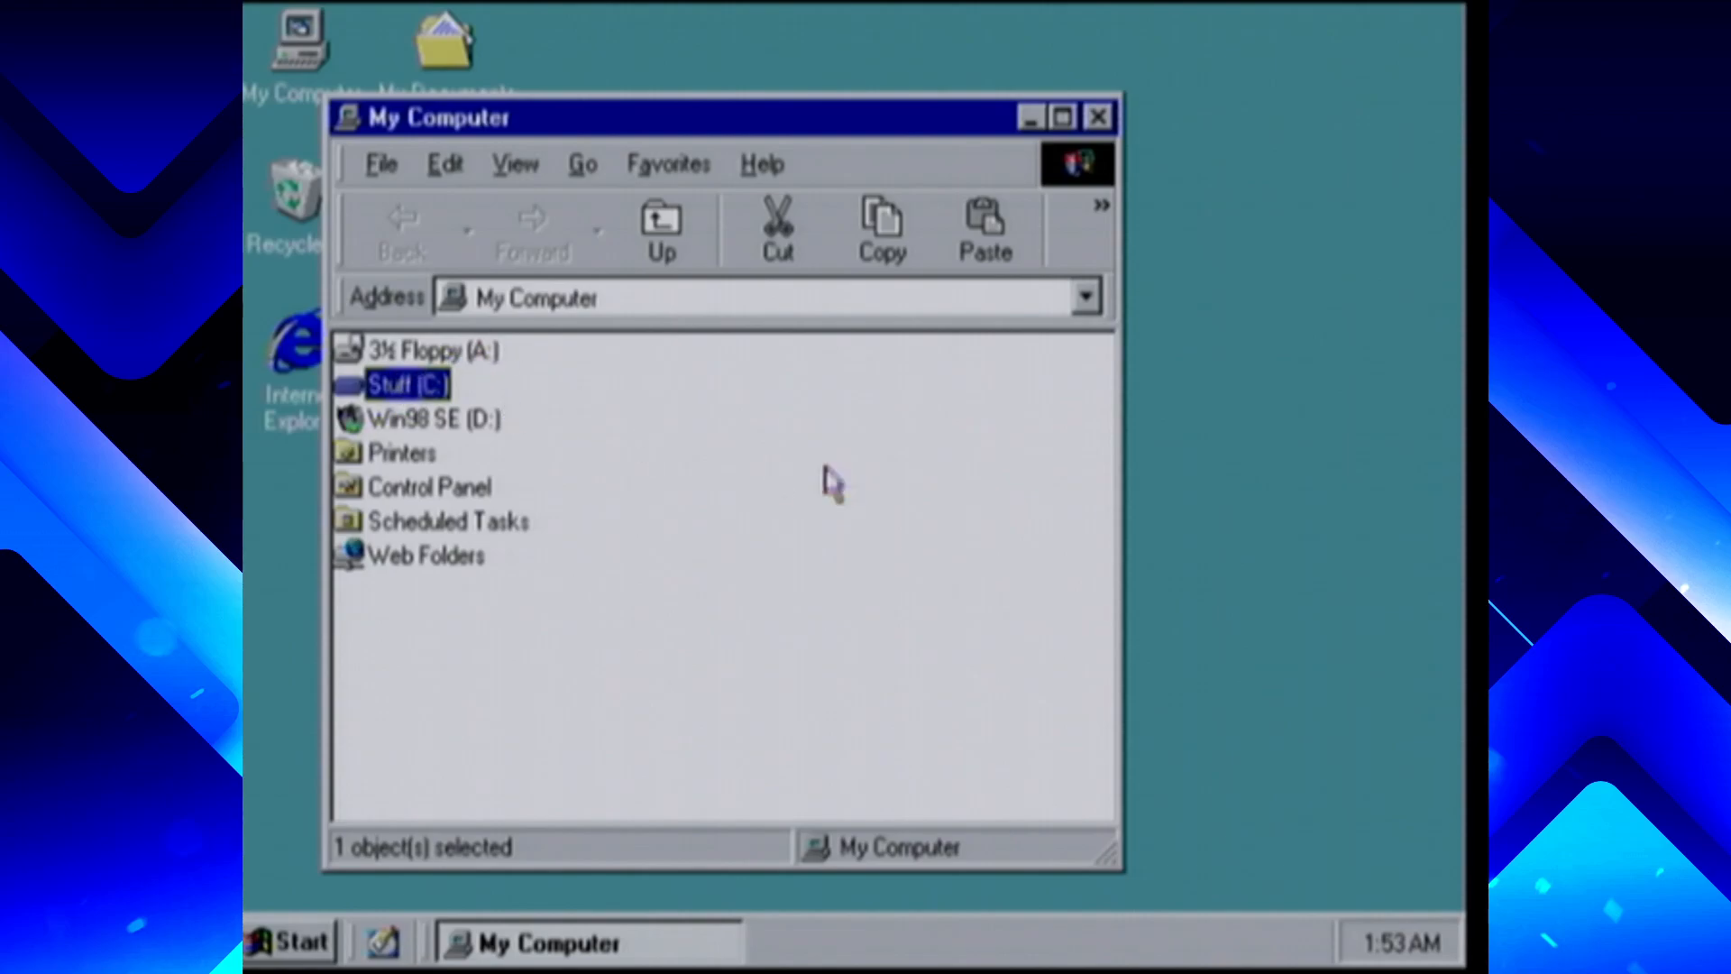
pyautogui.rightClick(439, 373)
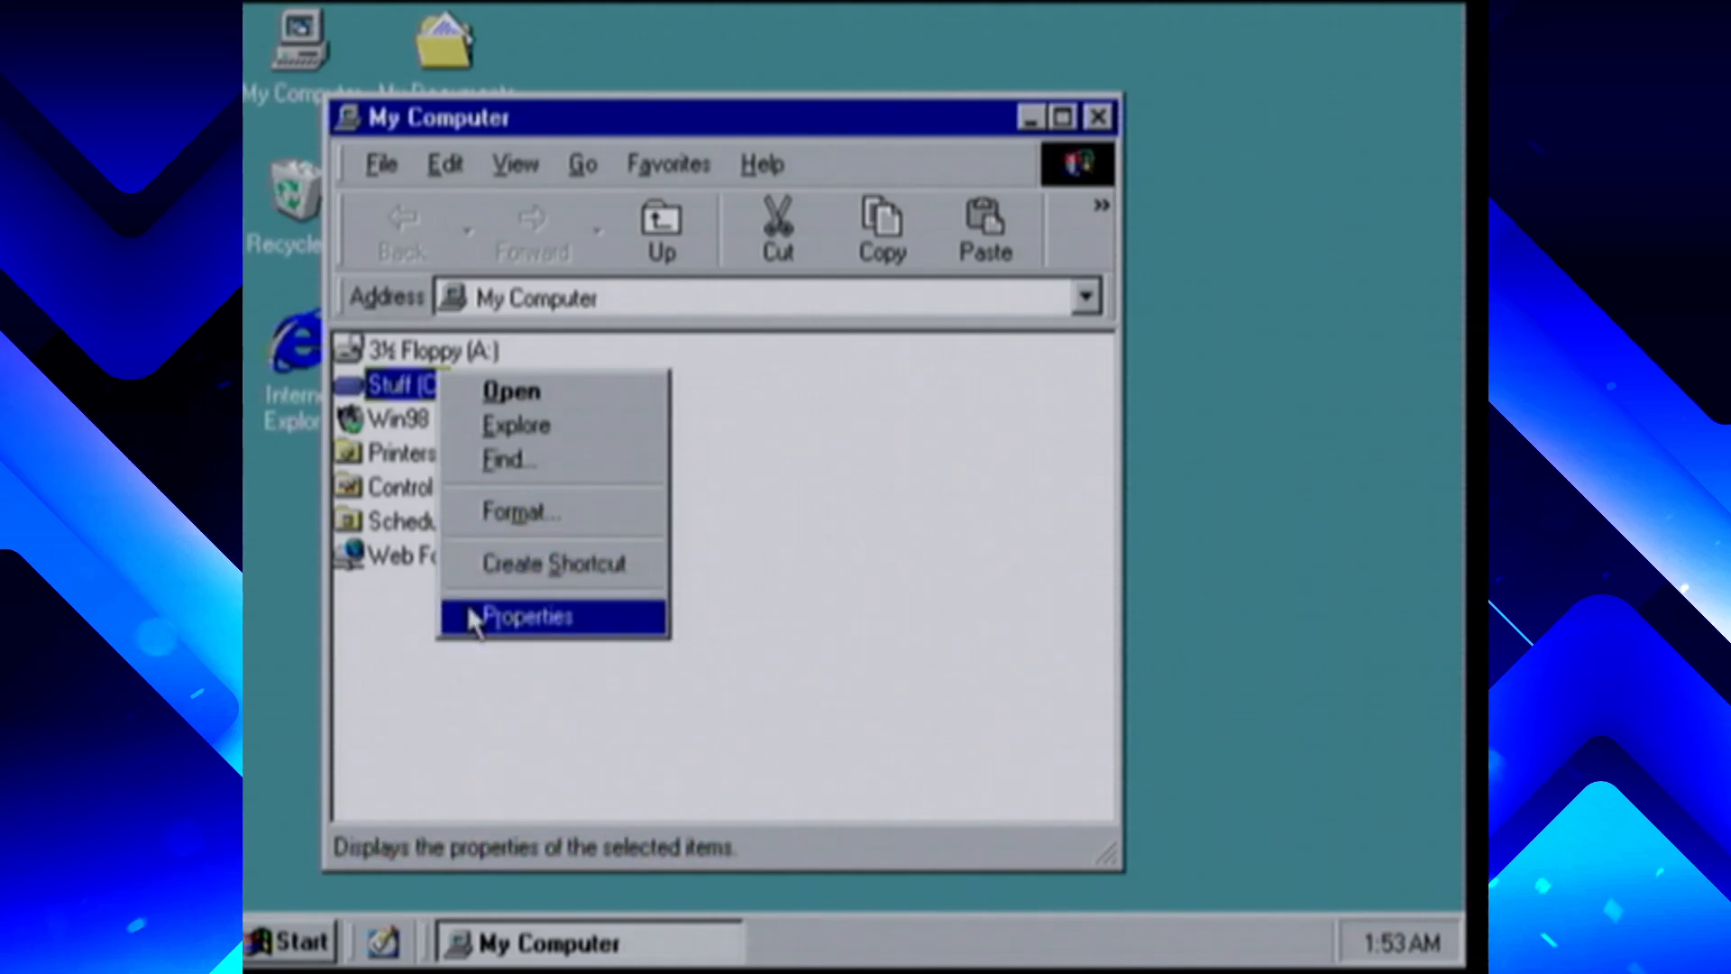
pyautogui.click(528, 616)
pyautogui.write('WINDOWS 98')
pyautogui.press('Return')
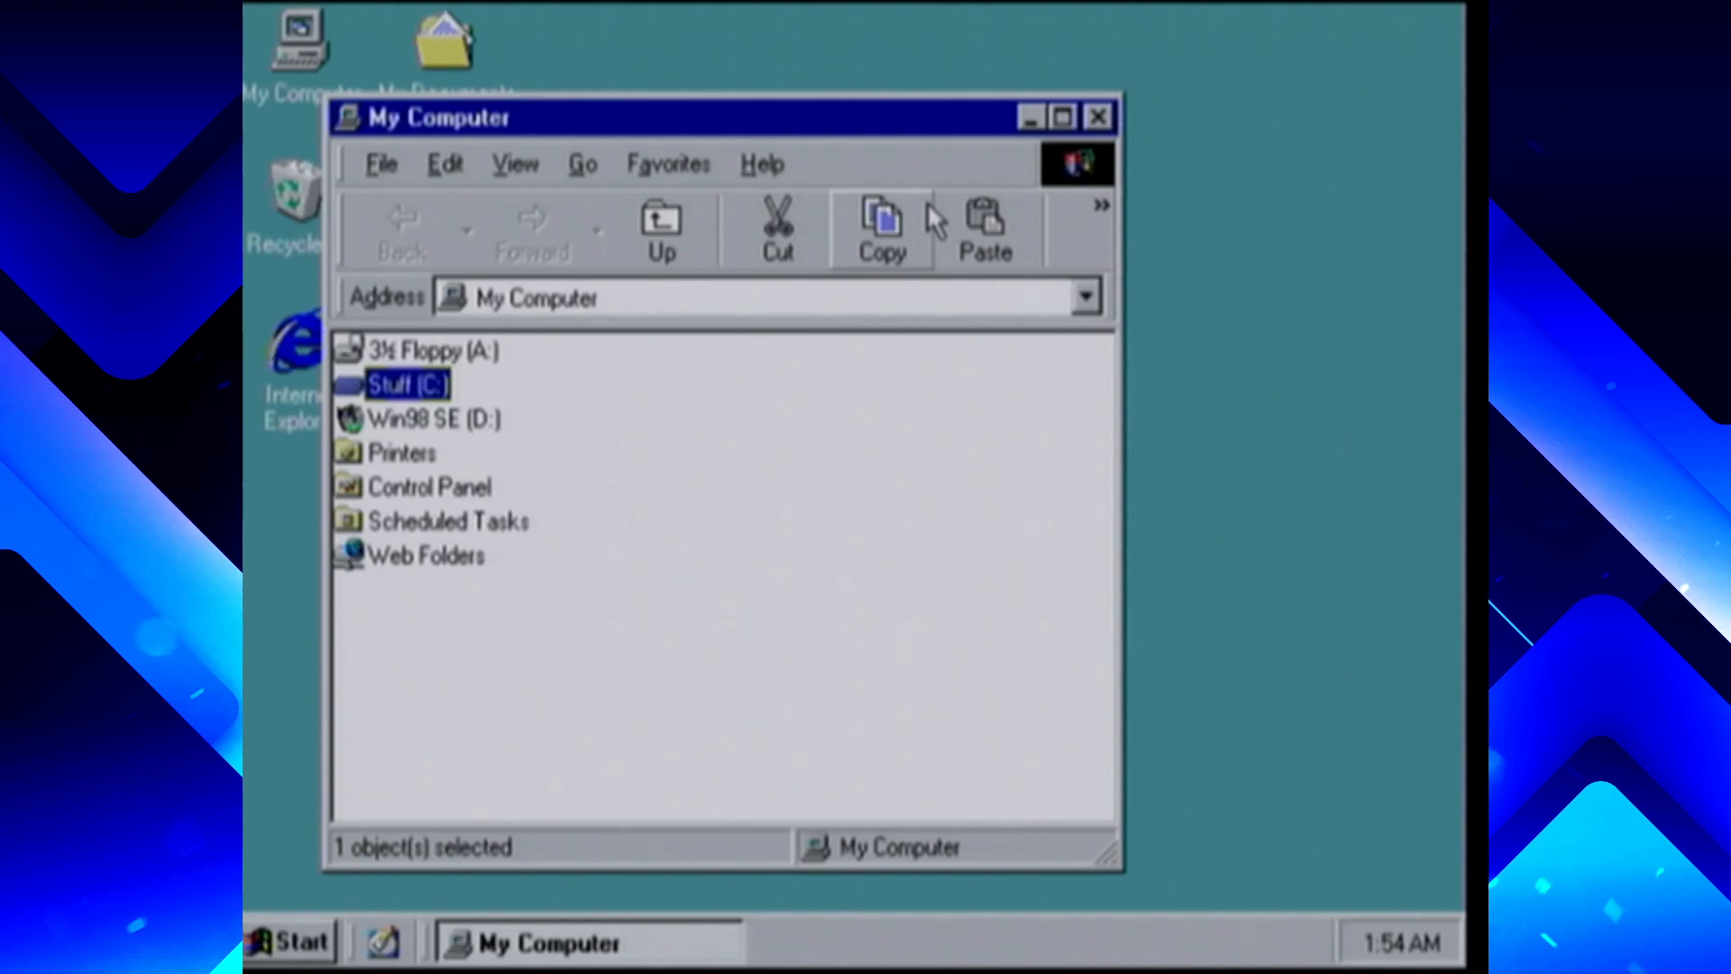
pyautogui.click(754, 545)
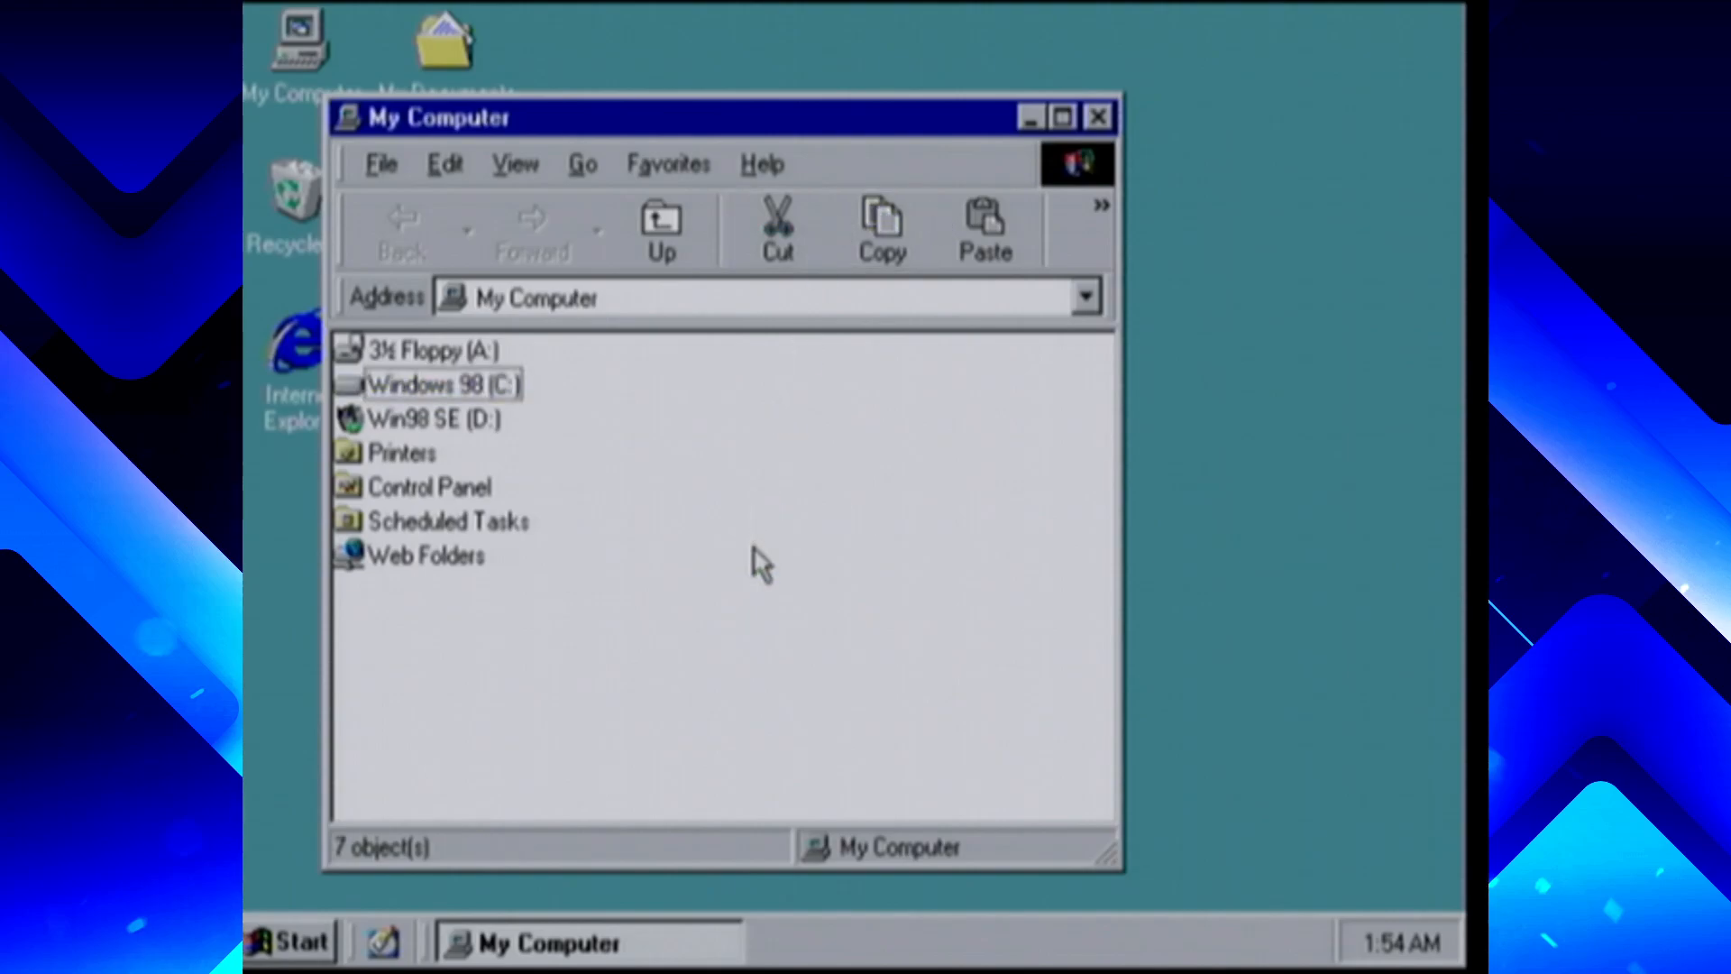
# Run Setup.exe from the C:\Stuff\Intel_i4x0_3.20.1008_Win95-XP folder
pyautogui.doubleClick(515, 388)
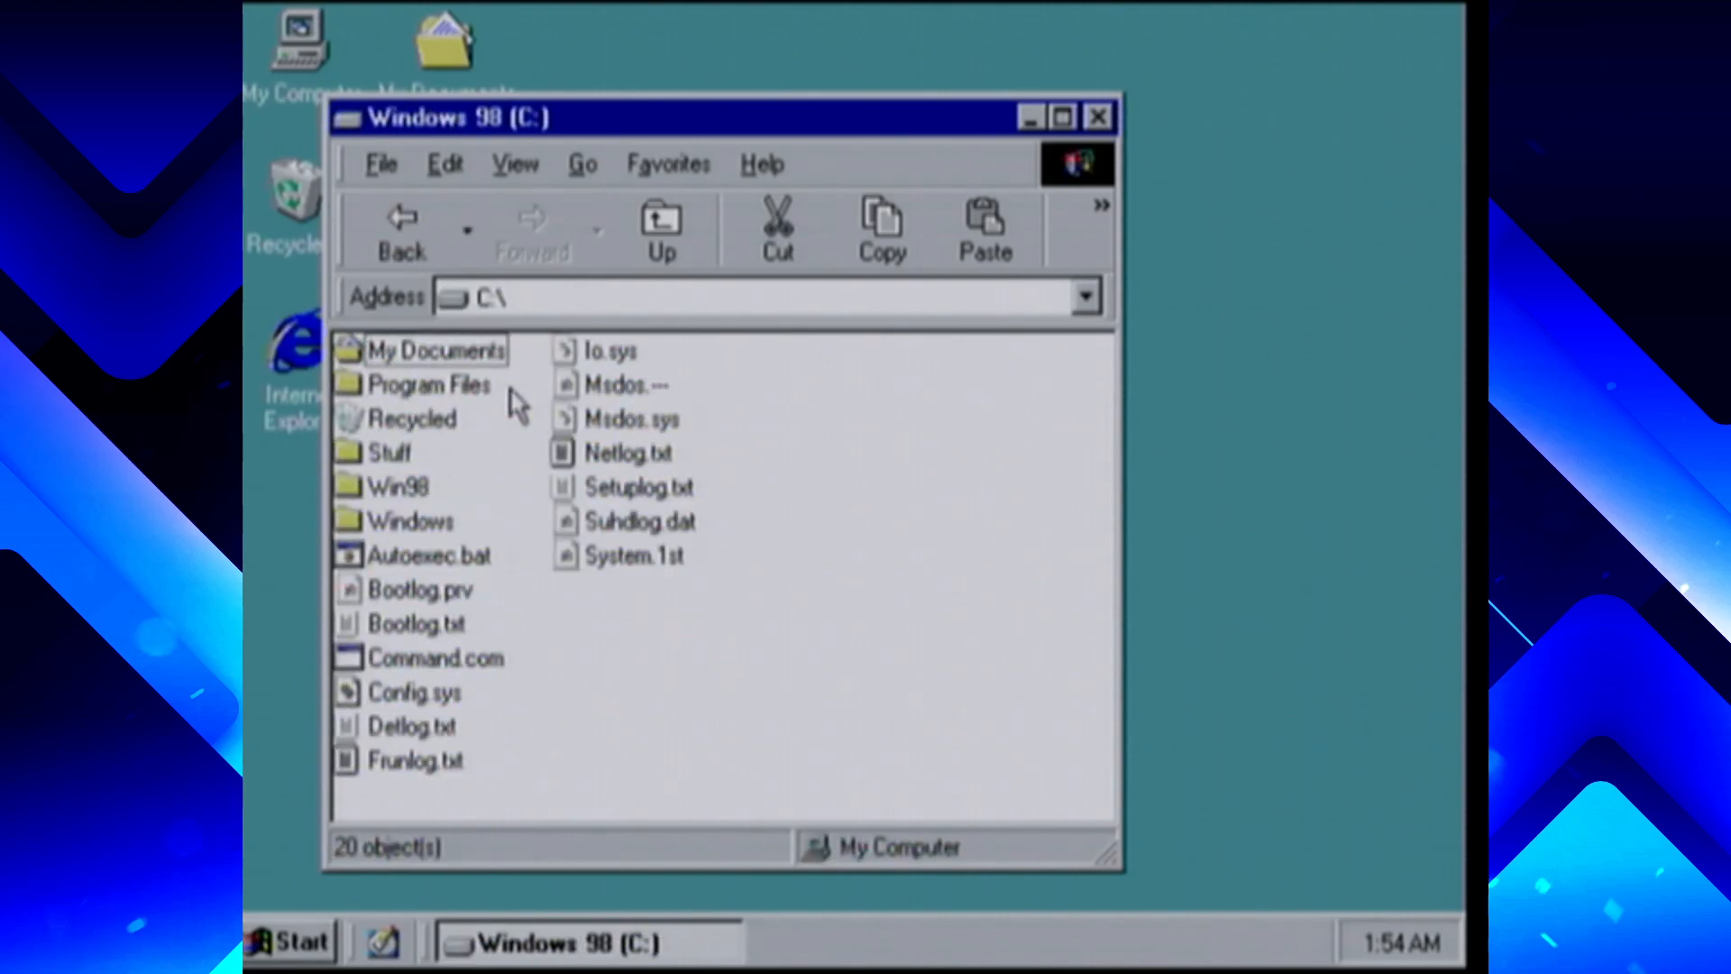
pyautogui.doubleClick(356, 458)
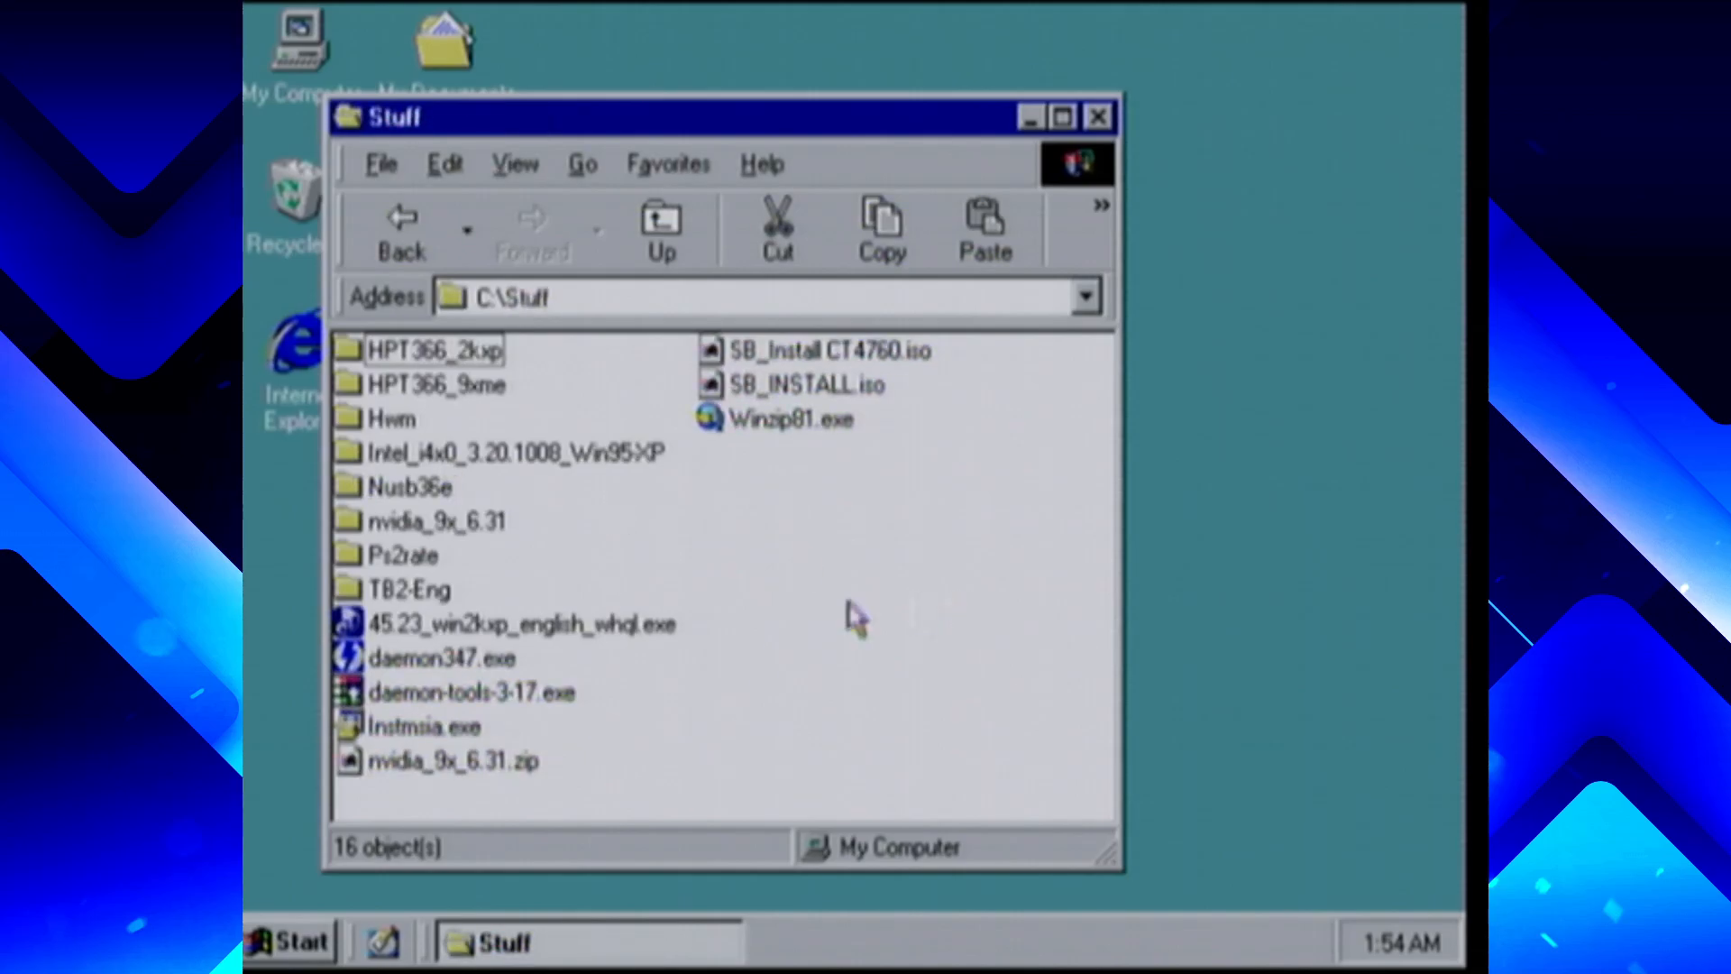
pyautogui.moveTo(1011, 810); pyautogui.dragTo(916, 572)
pyautogui.doubleClick(465, 458)
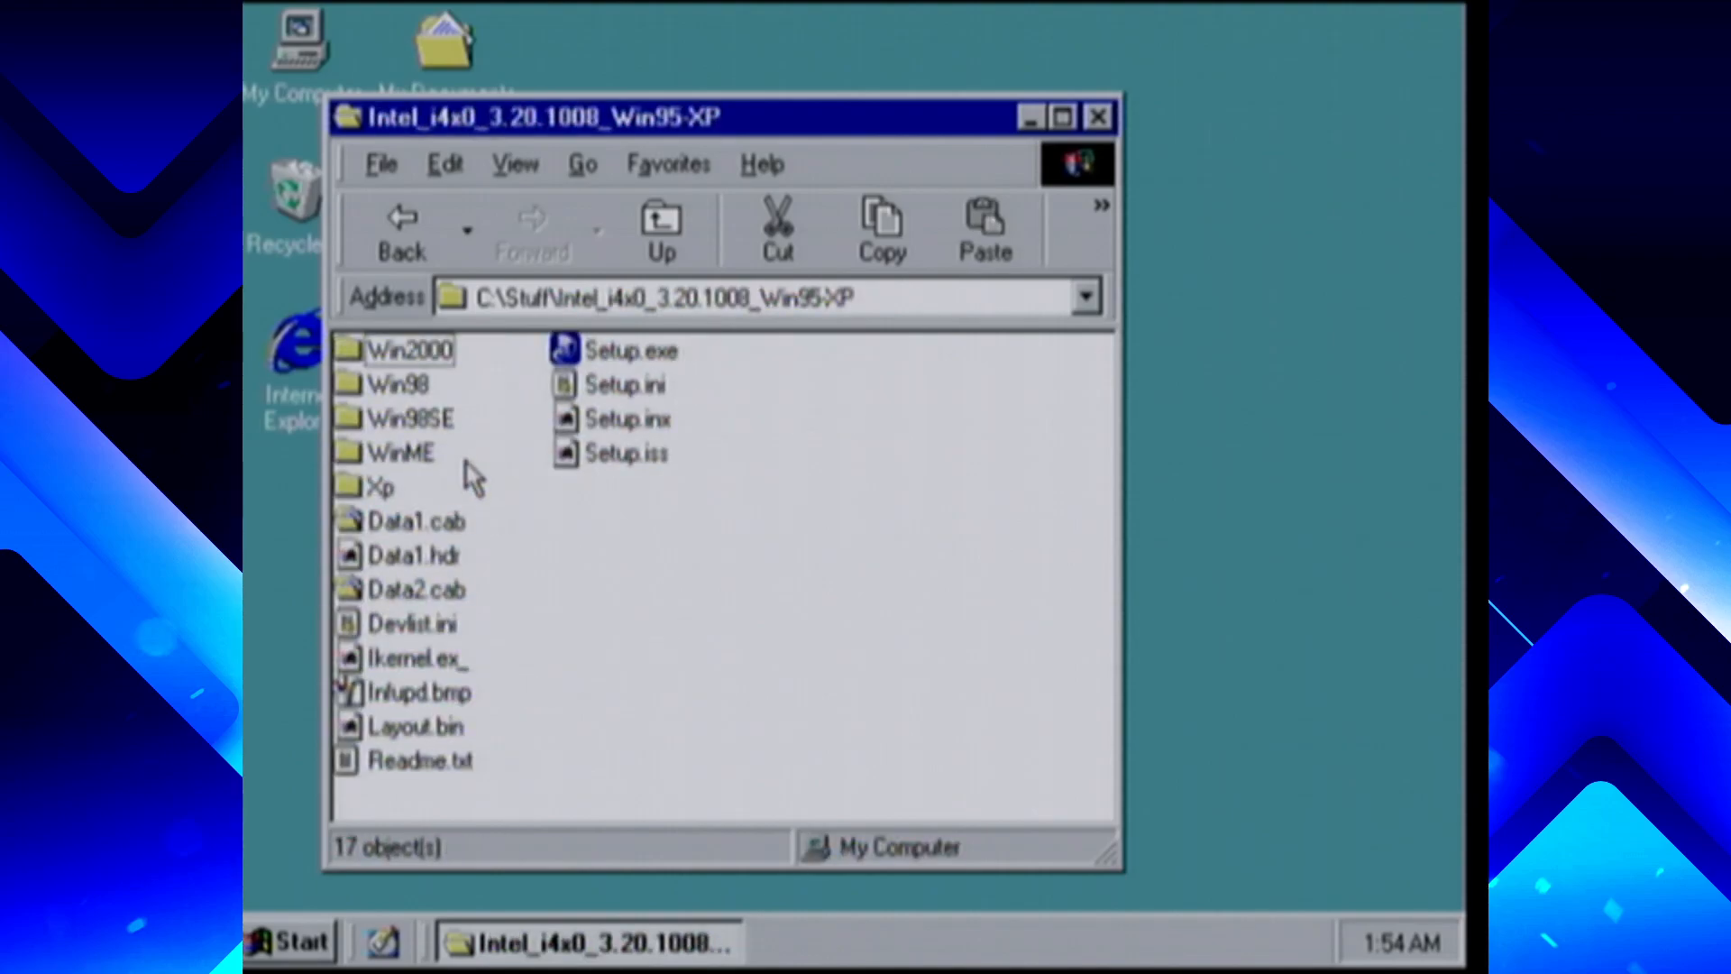
pyautogui.doubleClick(669, 355)
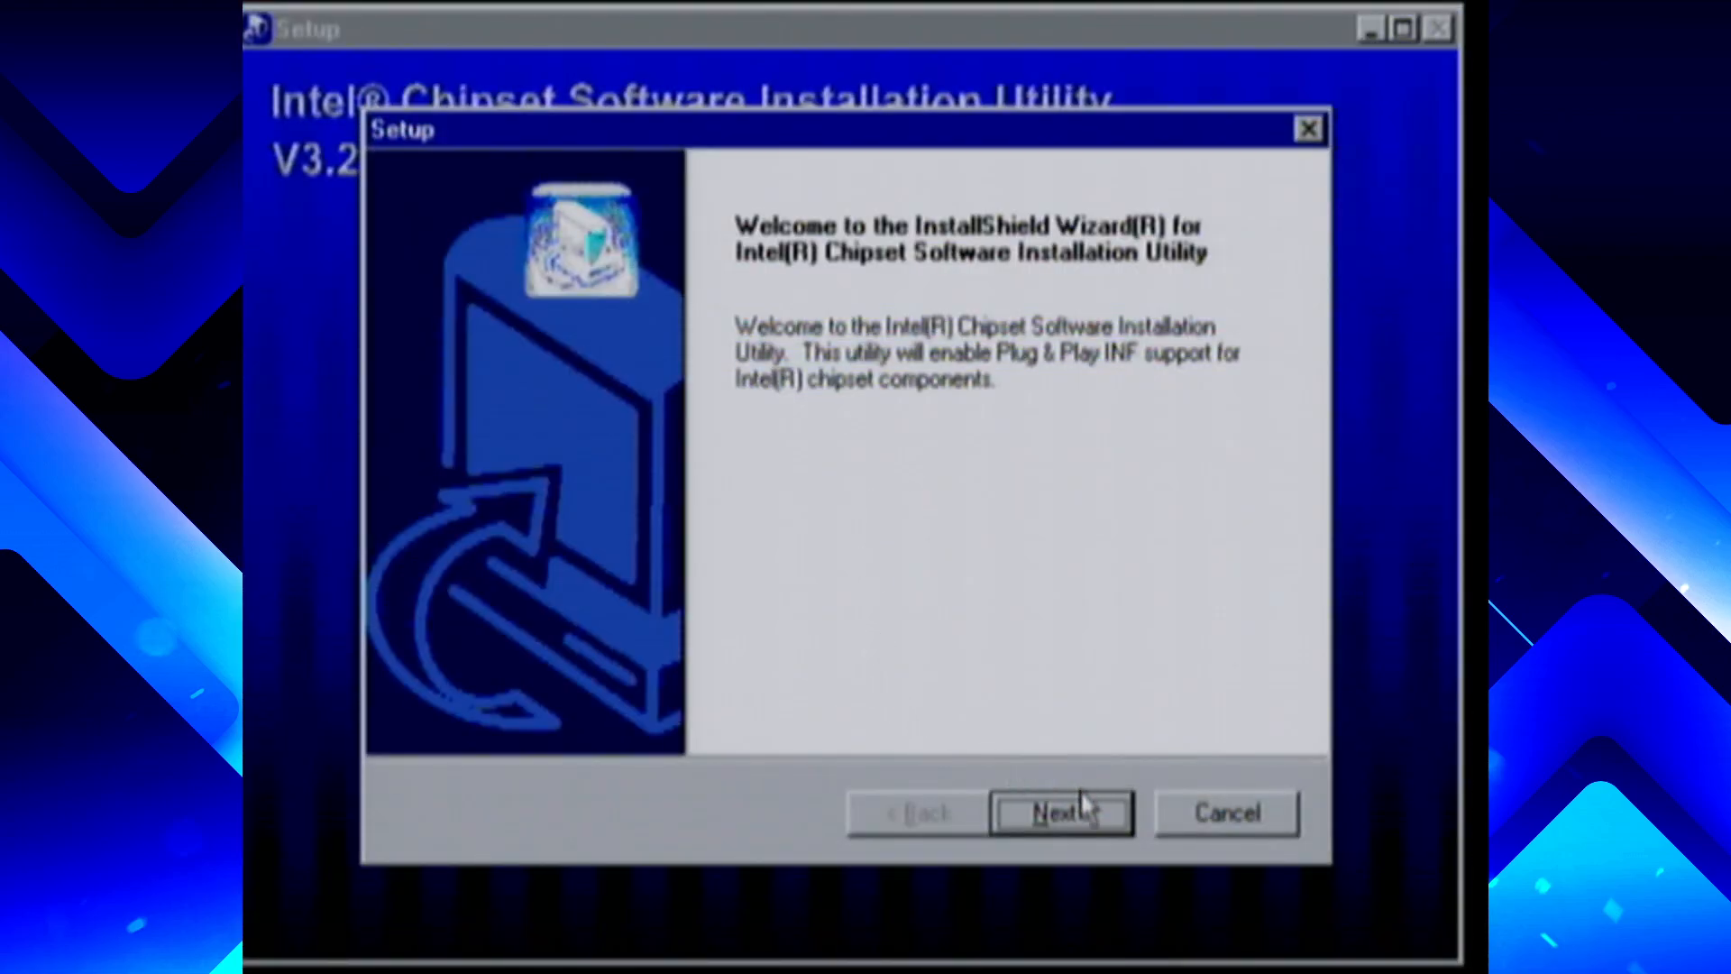
# Install the Intel Chipset Software Installation Utility, restart the computer now, accept the new-hardware restart, and dismiss the utility's error message
pyautogui.click(1082, 794)
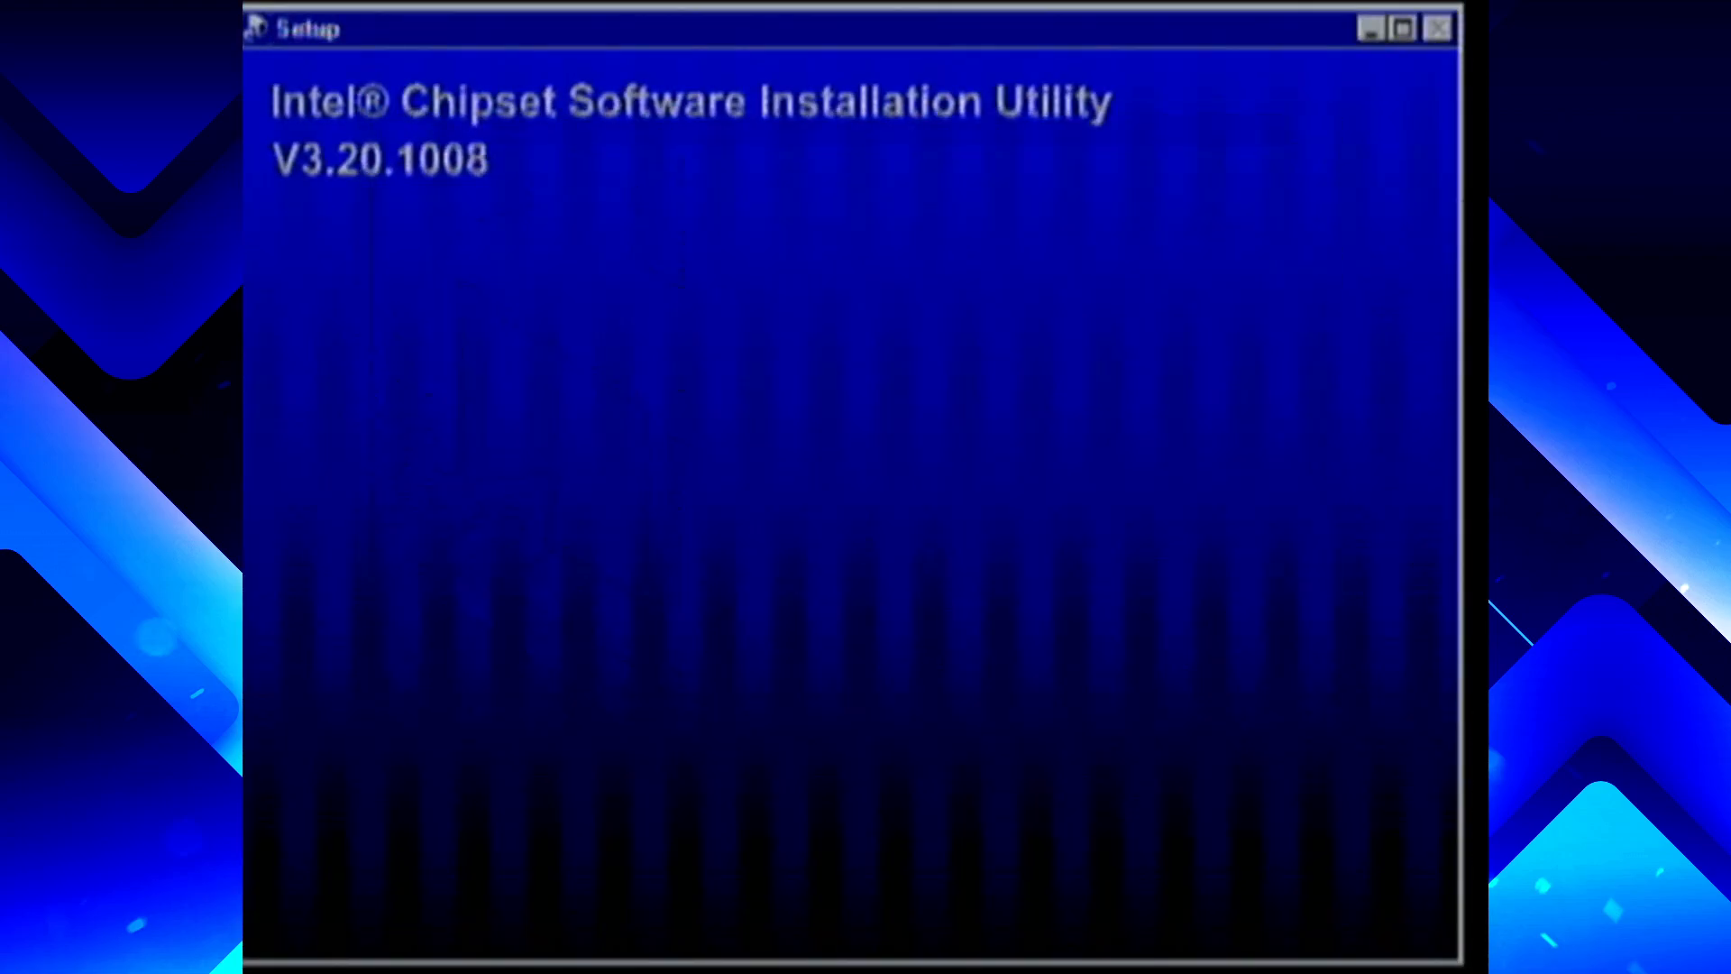
pyautogui.click(1084, 814)
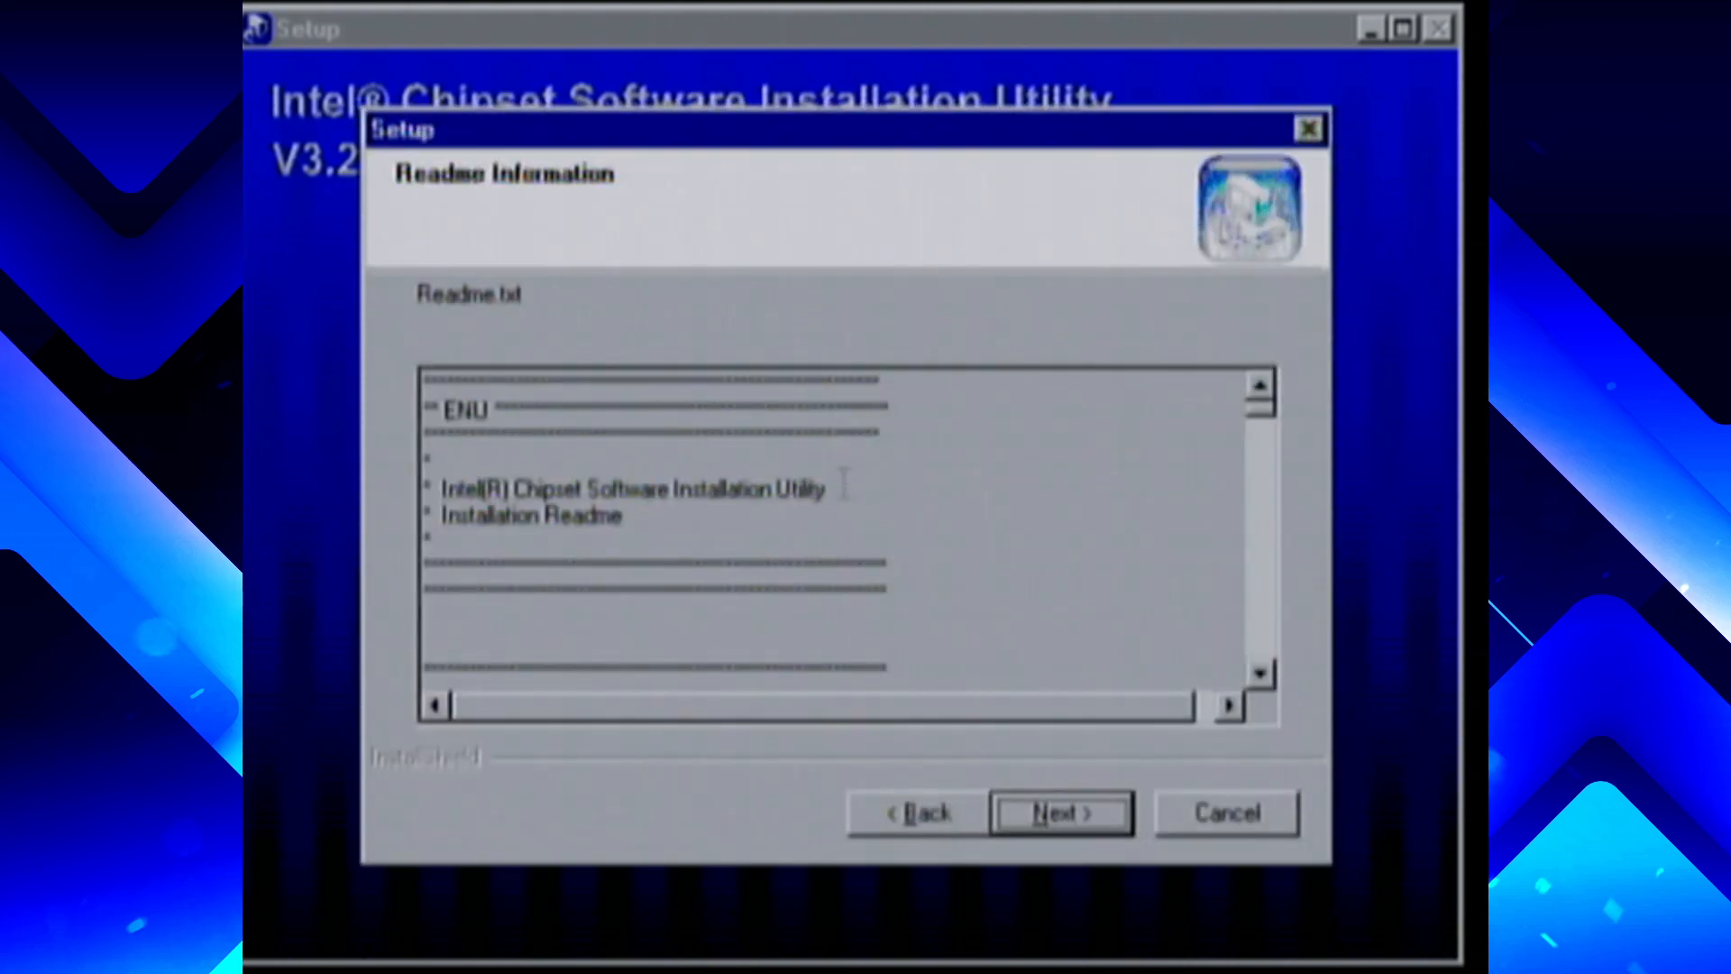
pyautogui.click(1089, 817)
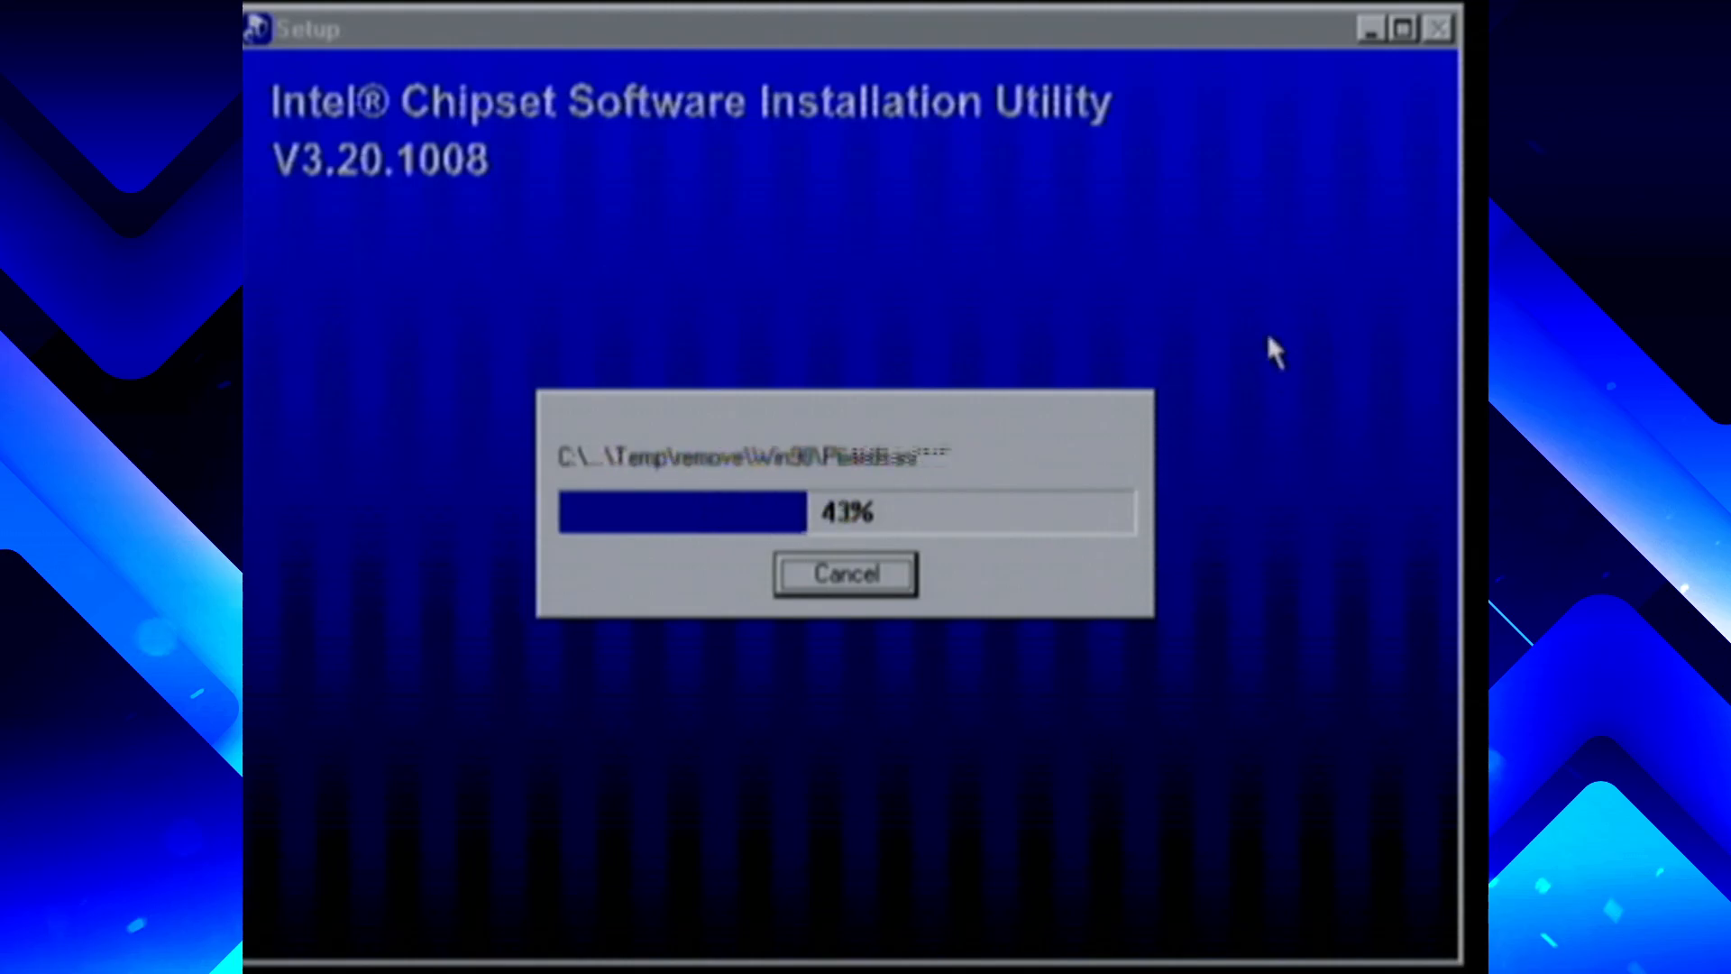
pyautogui.click(1404, 29)
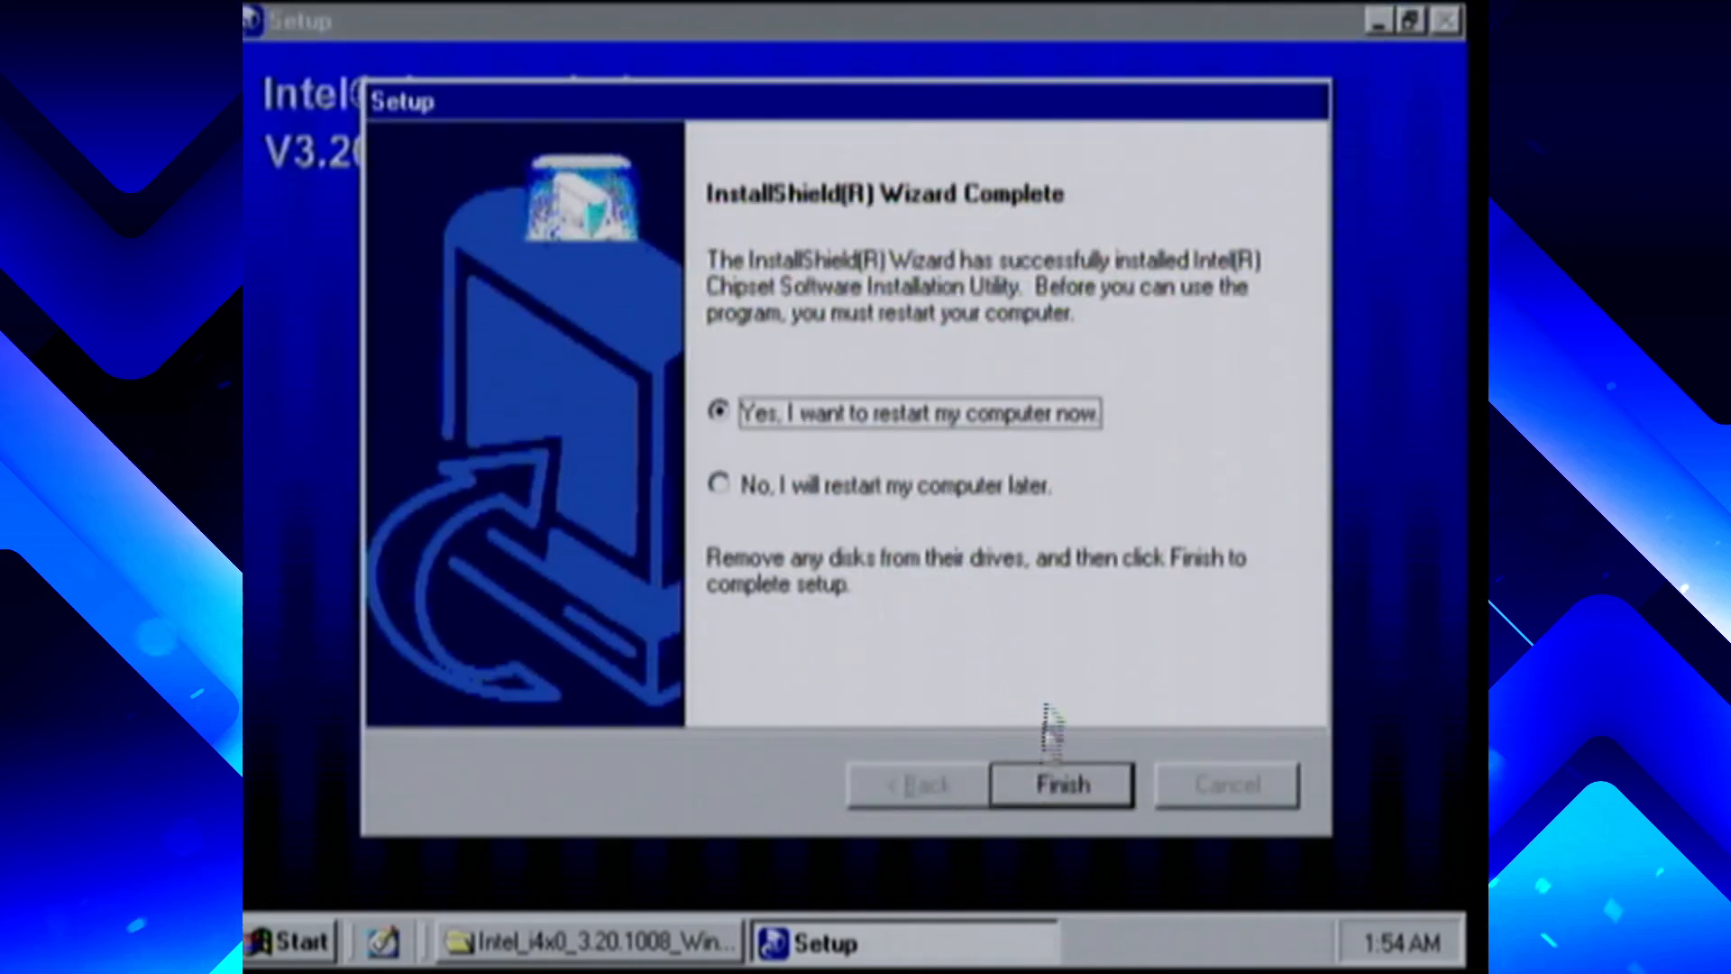
pyautogui.click(1068, 785)
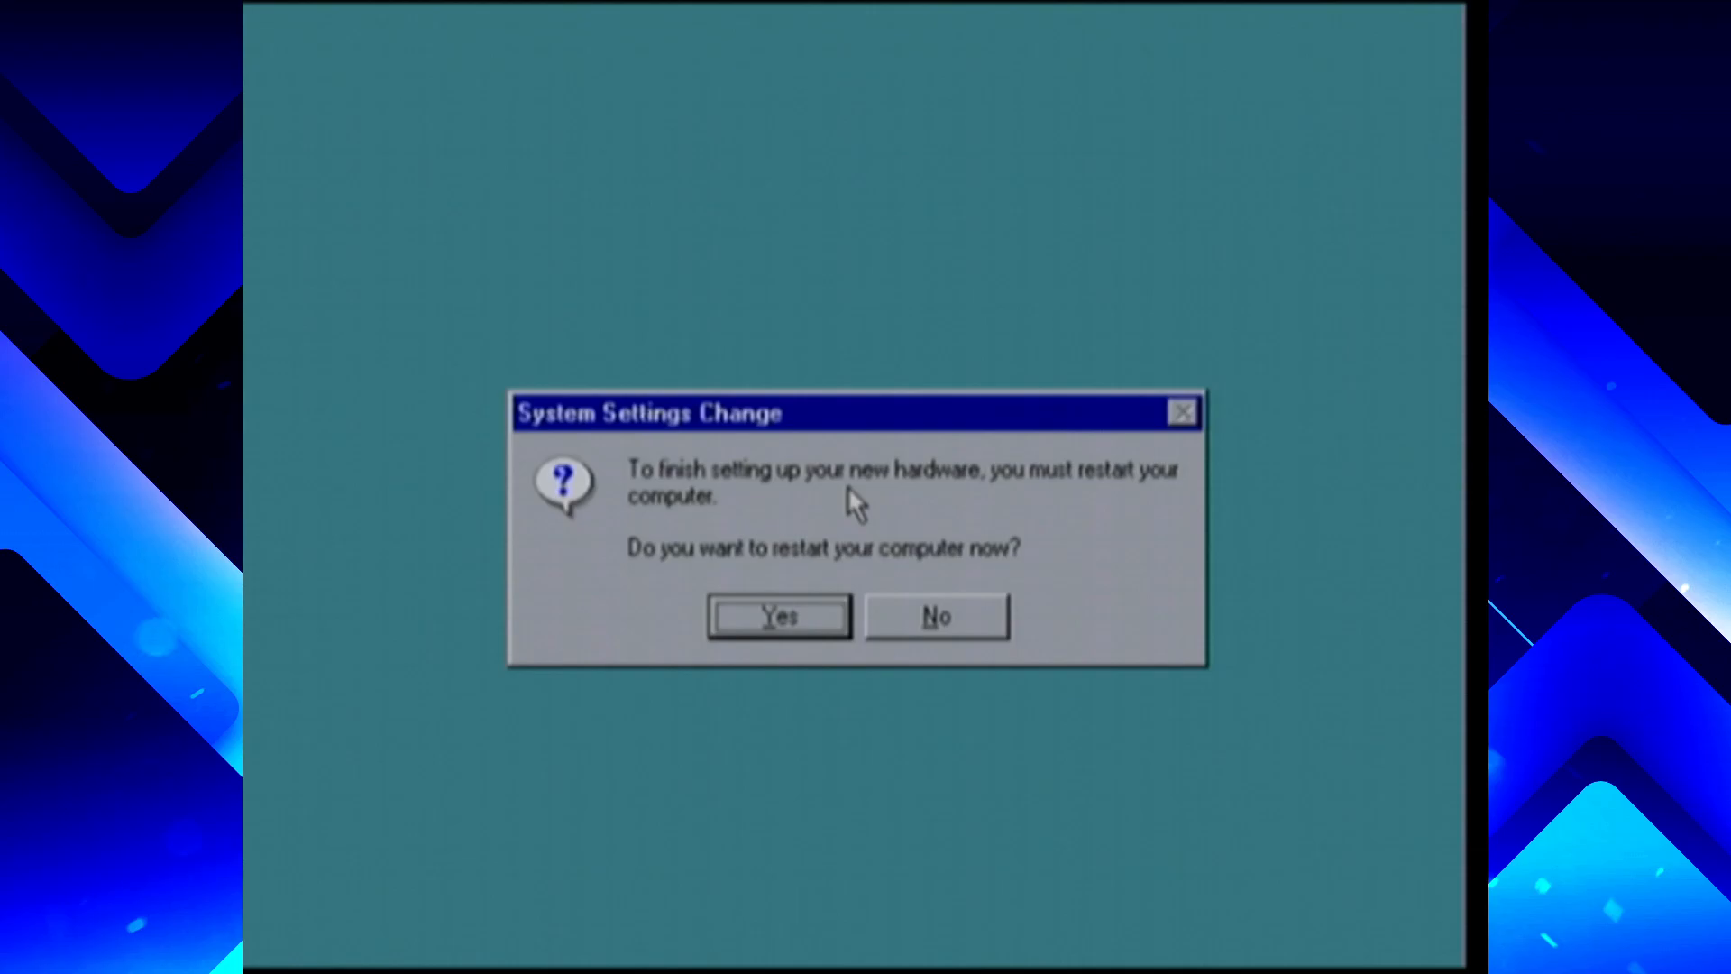
pyautogui.press('Return')
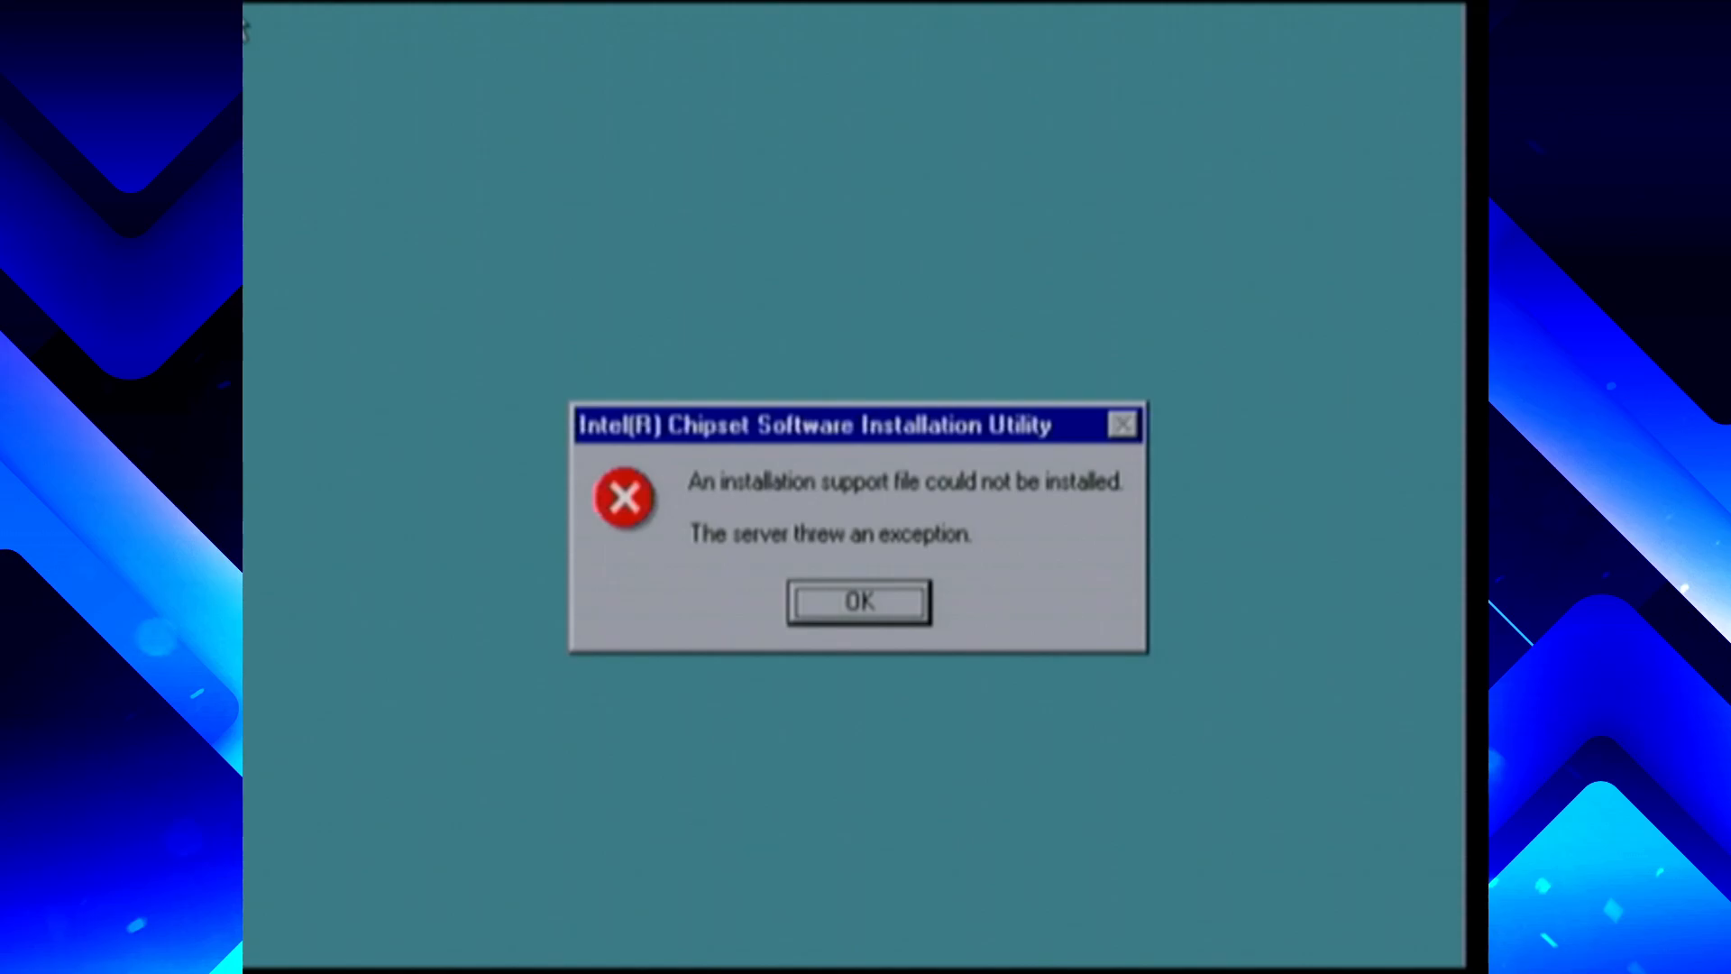
pyautogui.press('Return')
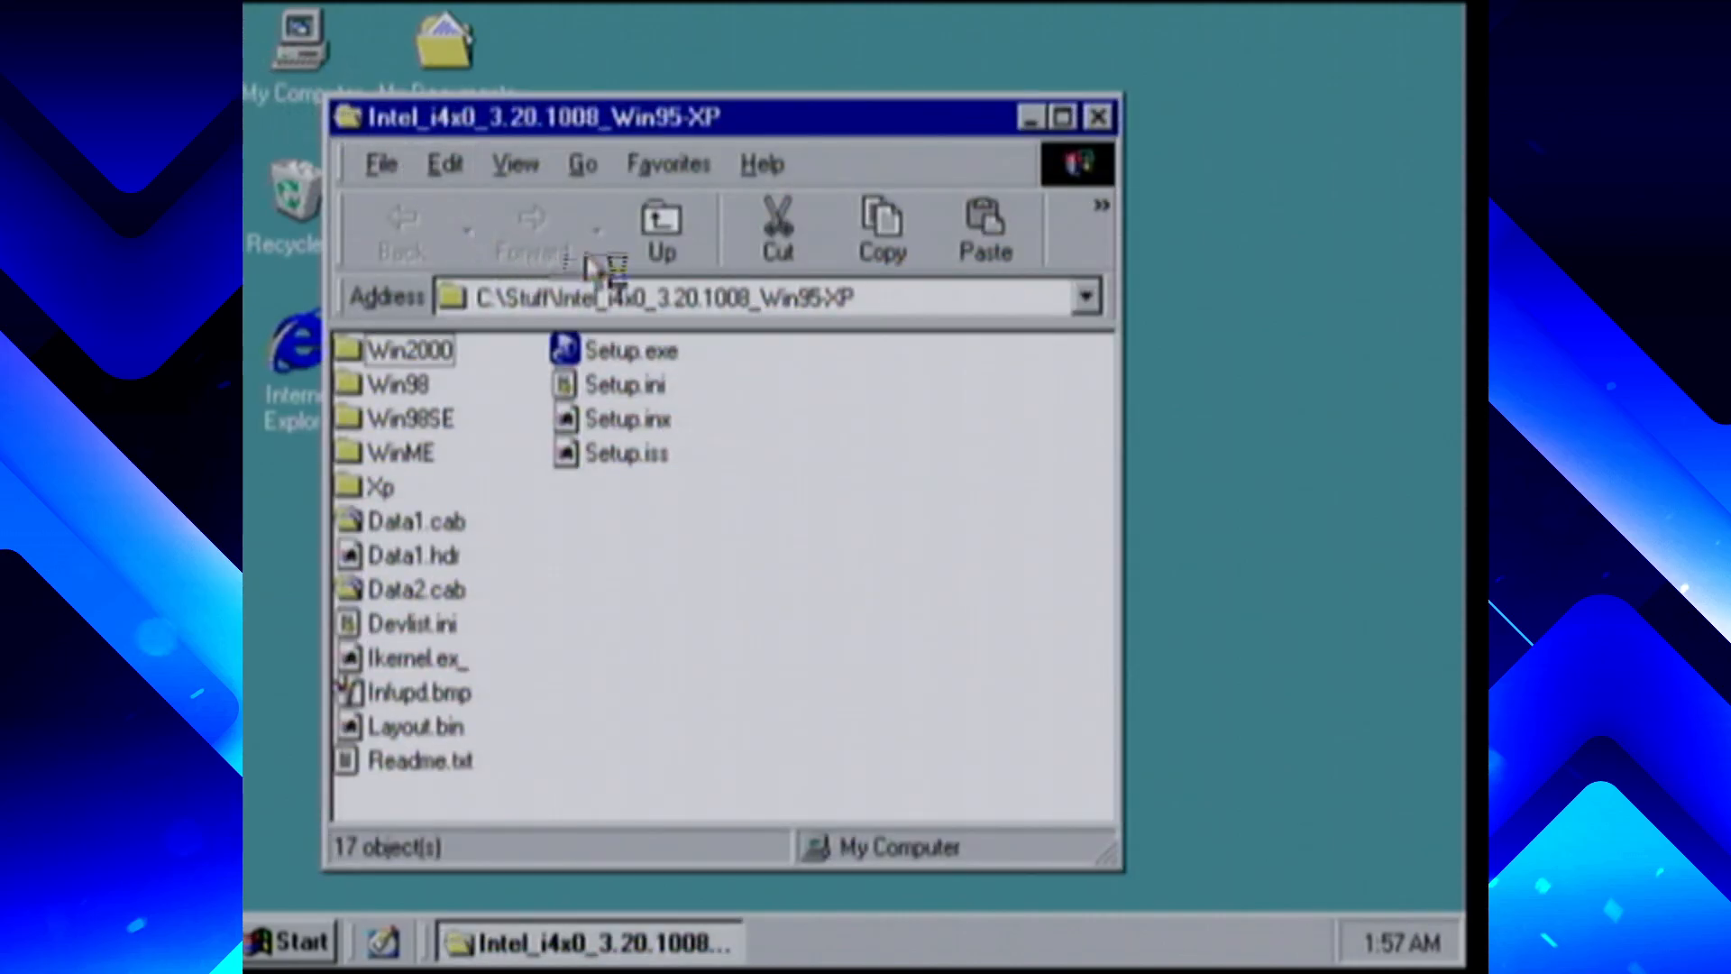
# Open the nvidia_9x_6.31 folder in C:\Stuff and copy its full path from the address
pyautogui.click(647, 203)
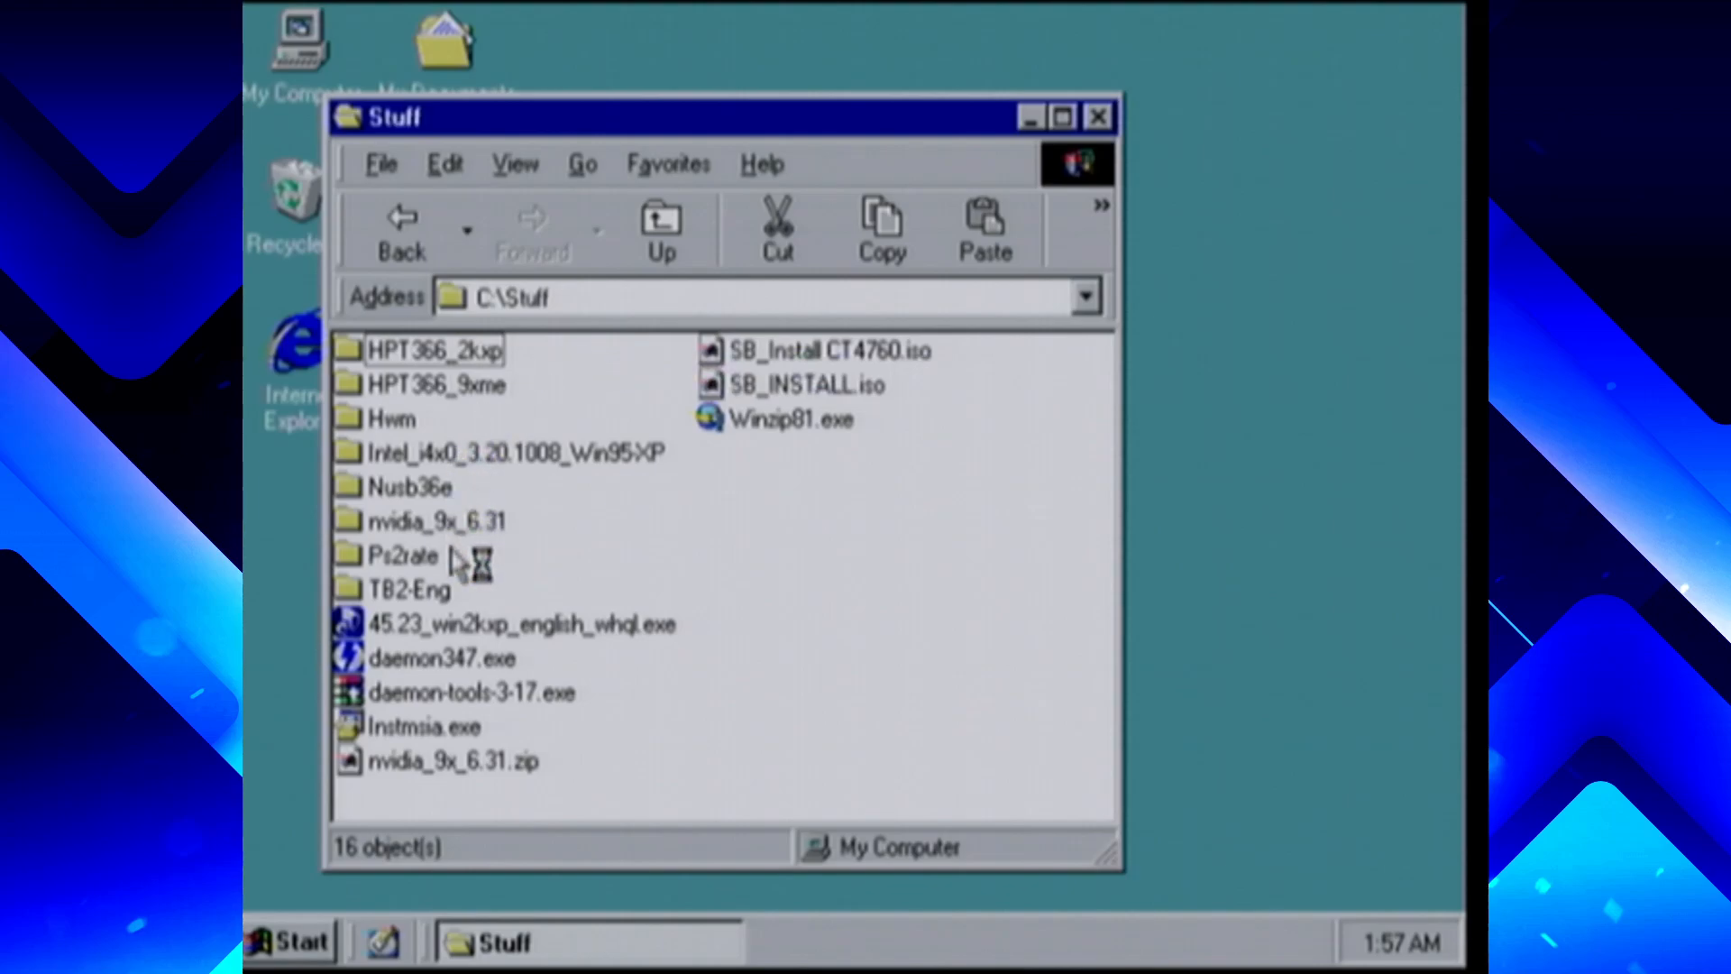
pyautogui.click(453, 531)
pyautogui.click(680, 296)
pyautogui.rightClick(680, 297)
pyautogui.click(735, 402)
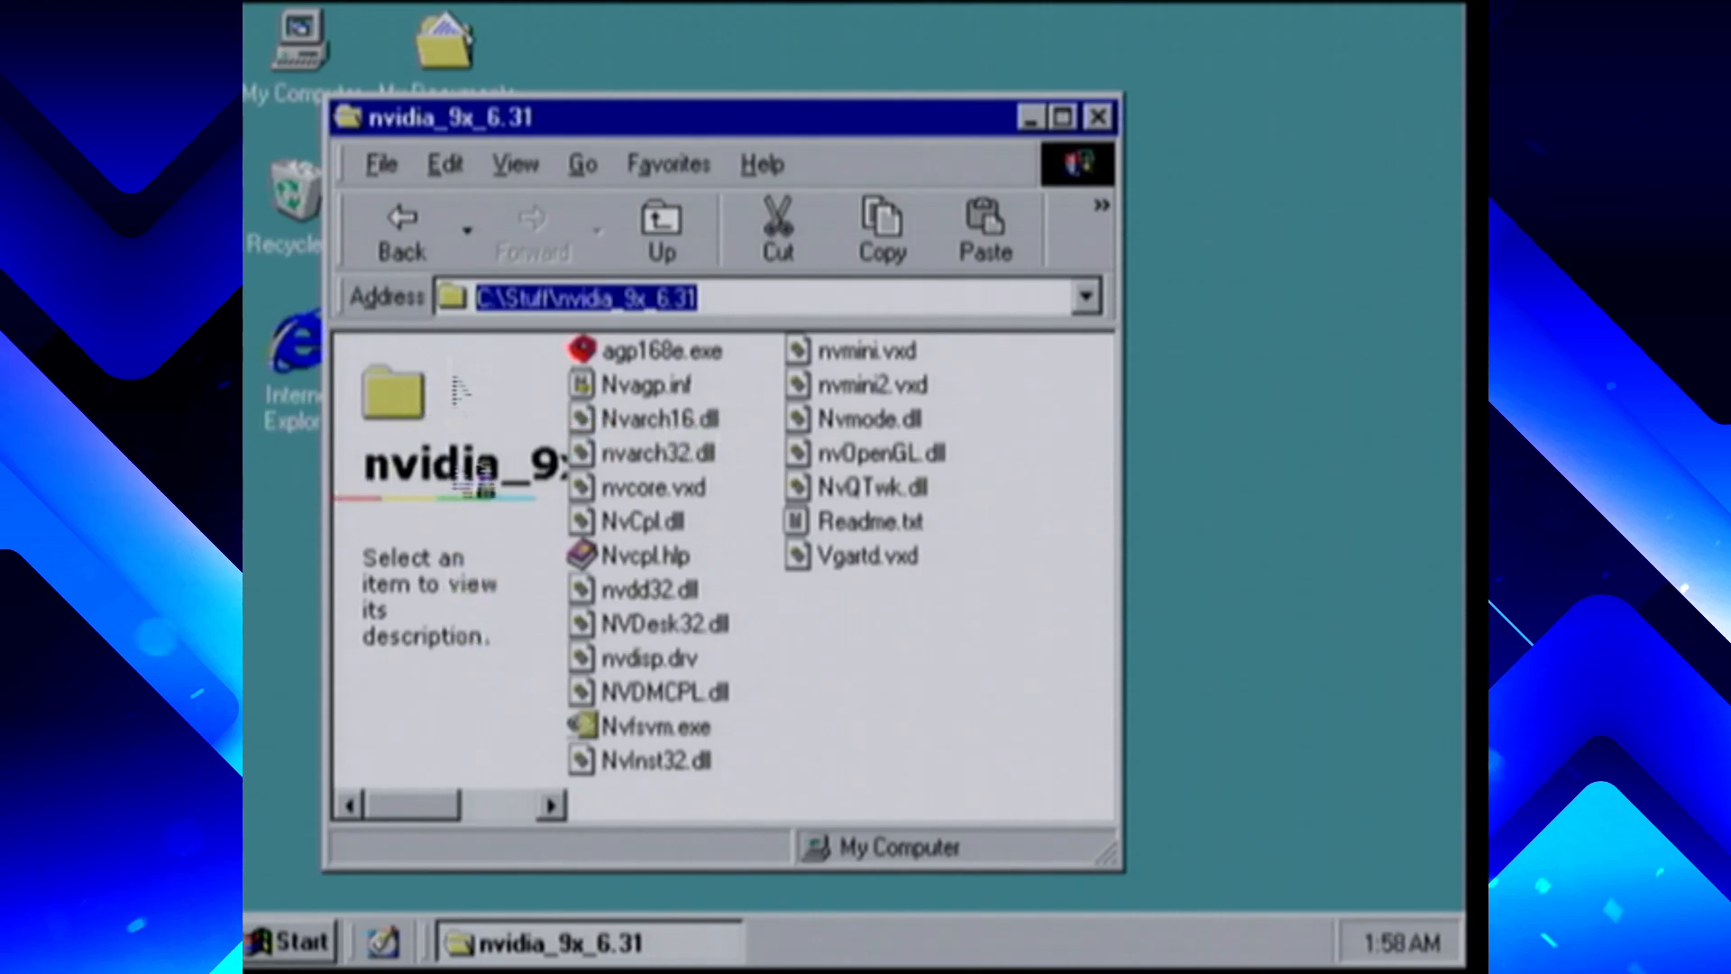
# Set custom folder options to view Web content only where "as Web Page" is selected, close the nvidia_9x_6.31 window, and reopen My Computer
pyautogui.click(515, 164)
pyautogui.click(631, 706)
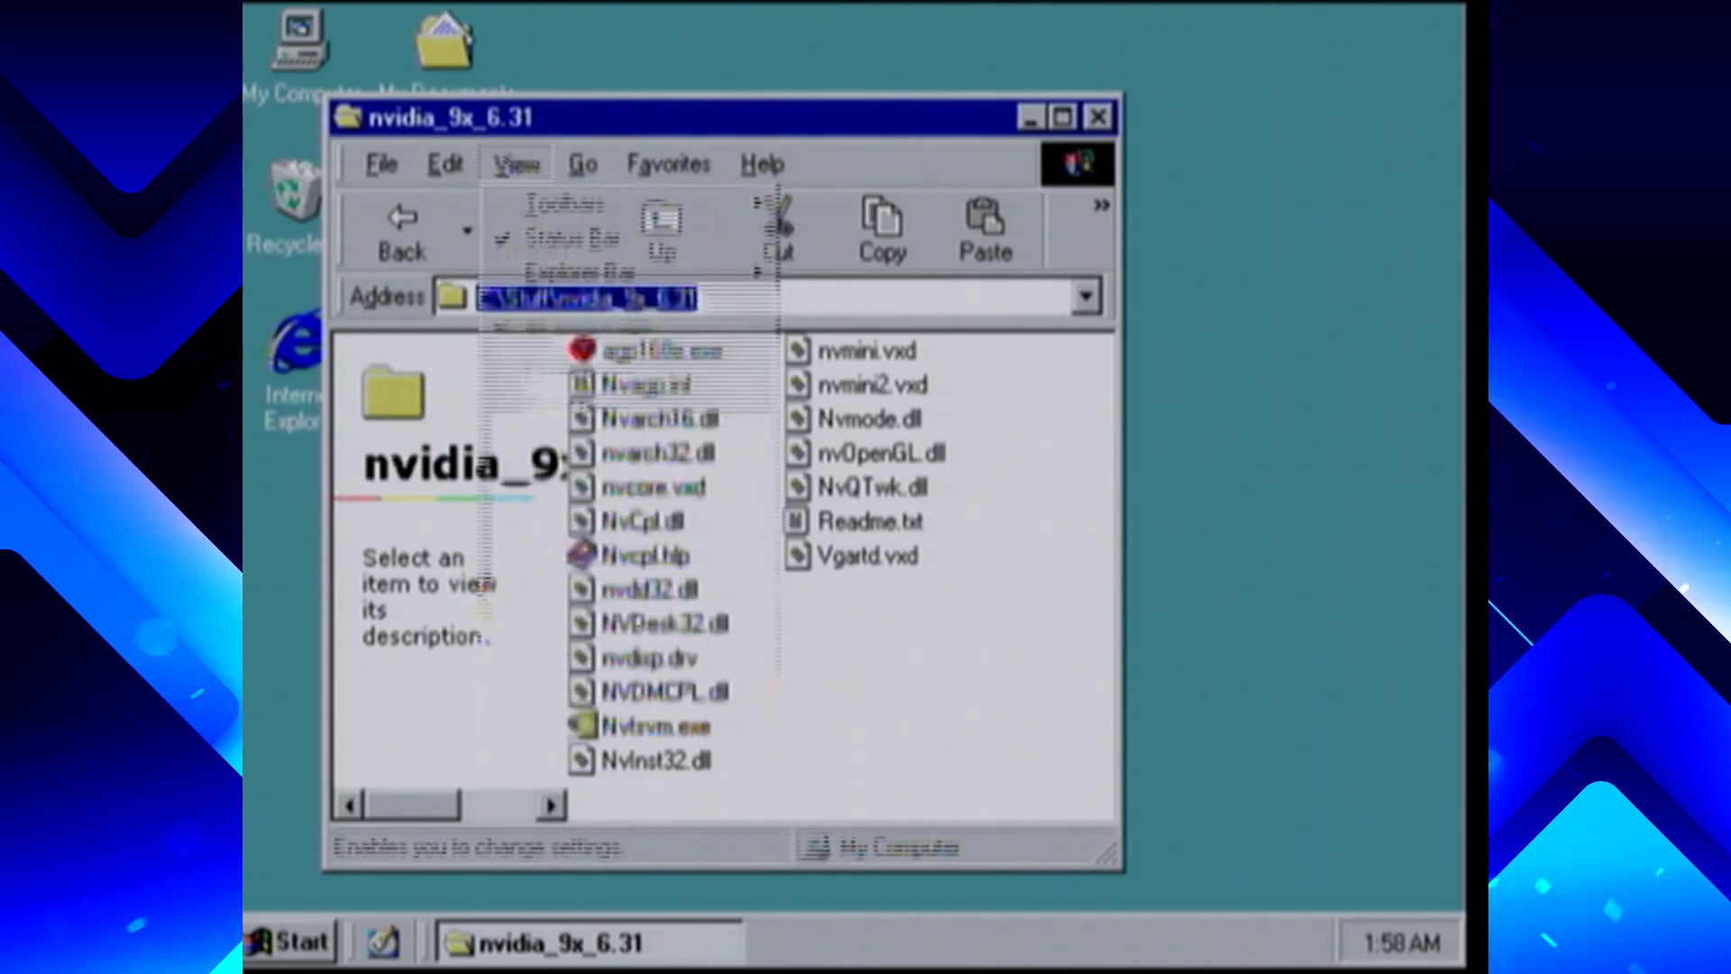
pyautogui.click(938, 749)
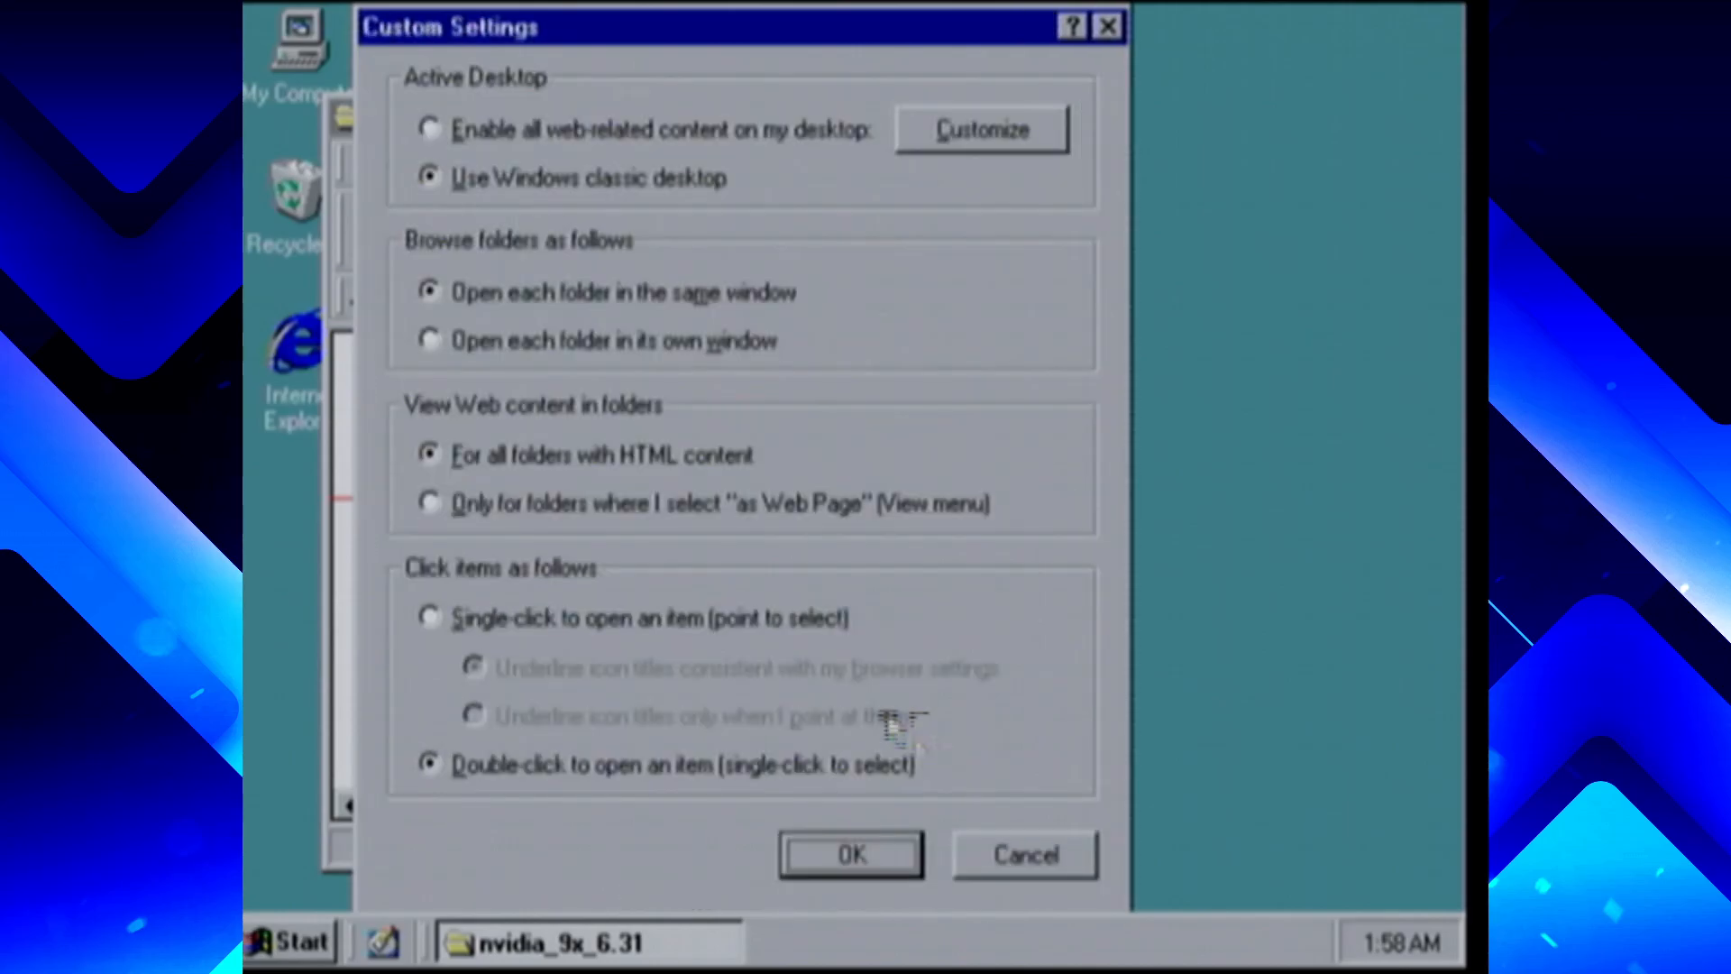
pyautogui.click(608, 509)
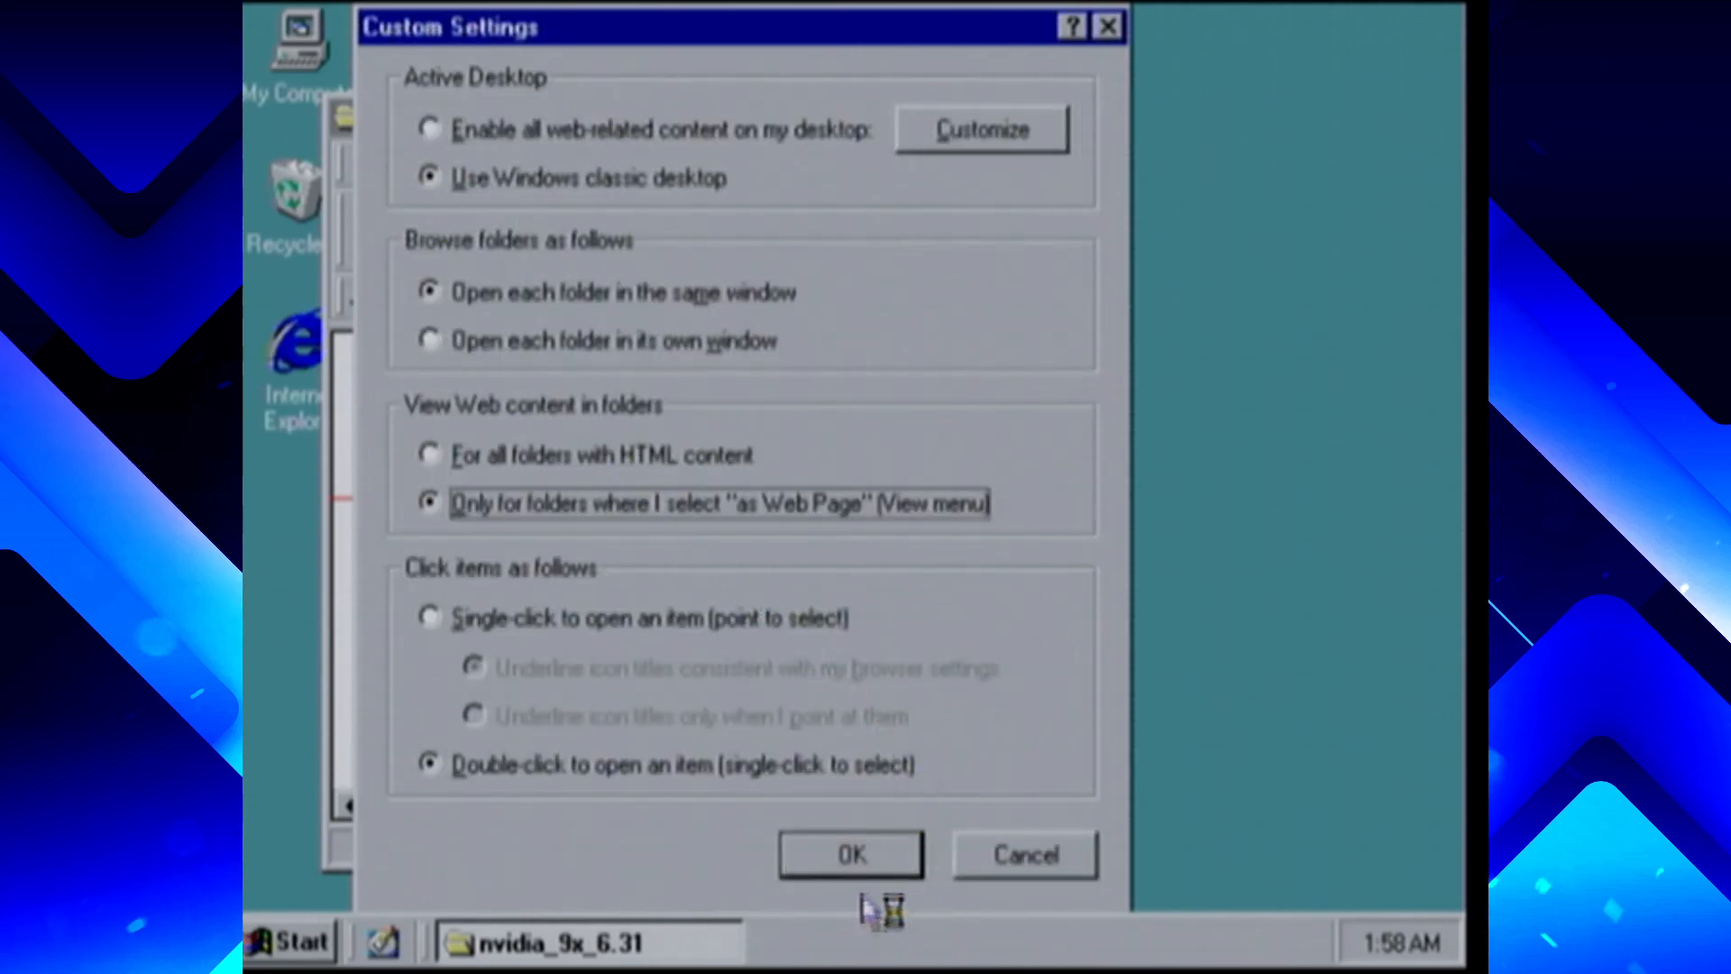
pyautogui.click(852, 855)
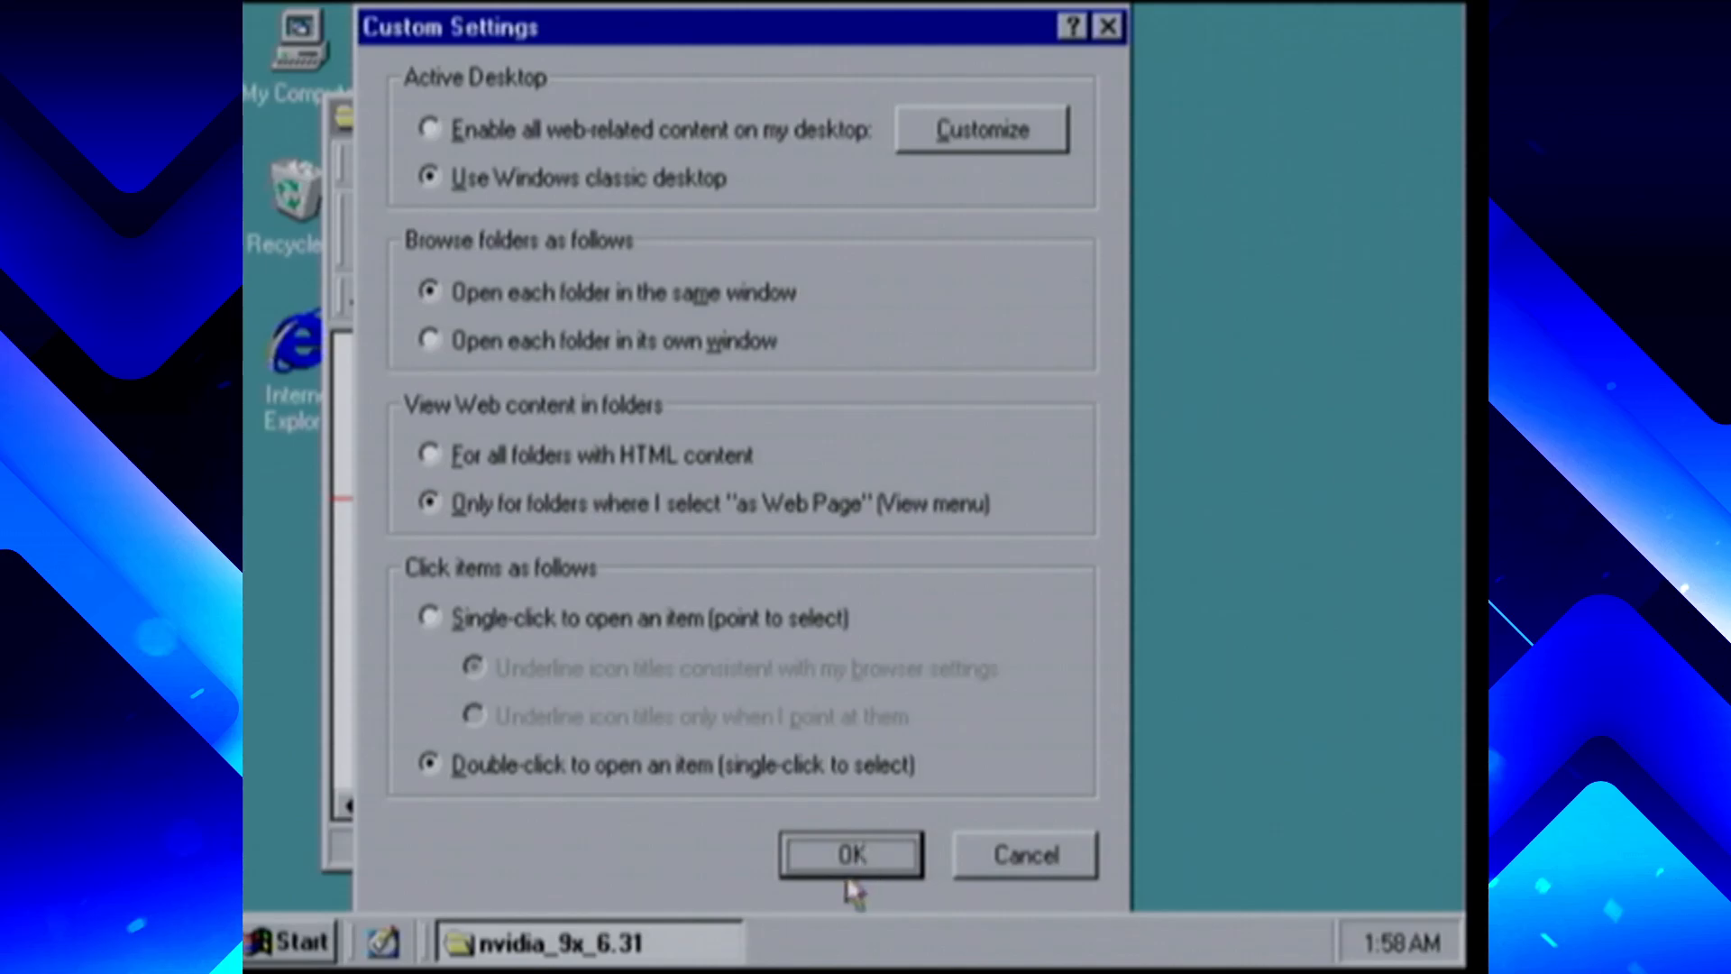
pyautogui.click(738, 896)
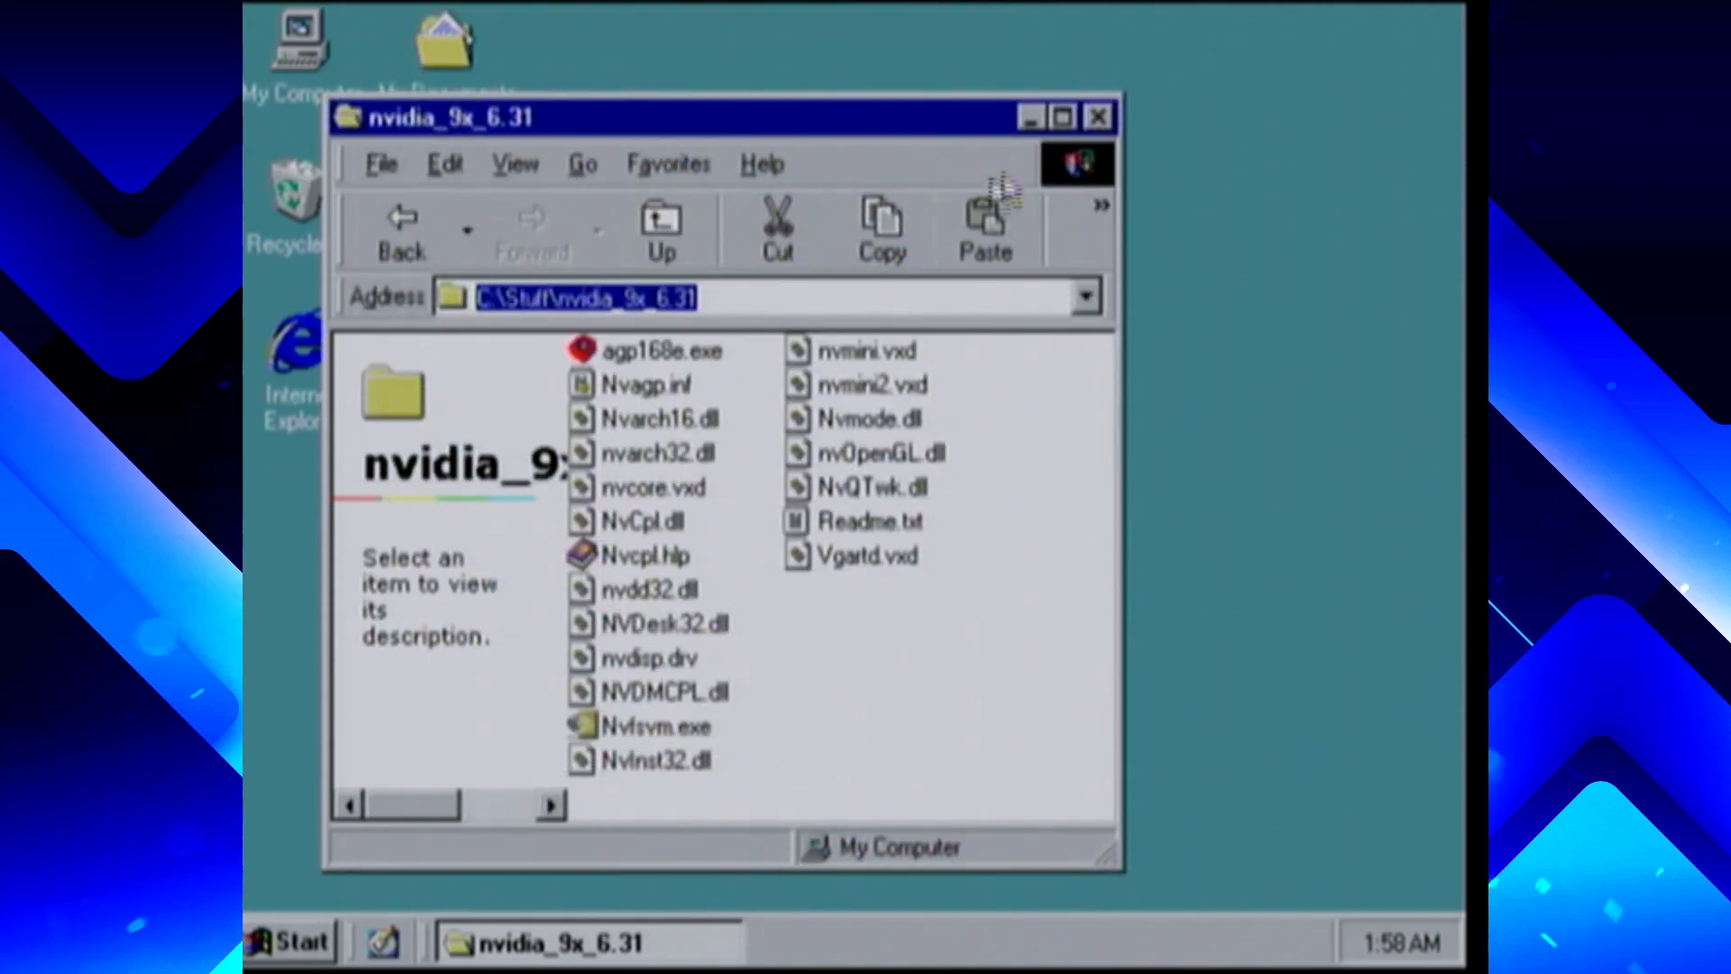
pyautogui.hotkey('alt', 'F4')
pyautogui.doubleClick(271, 95)
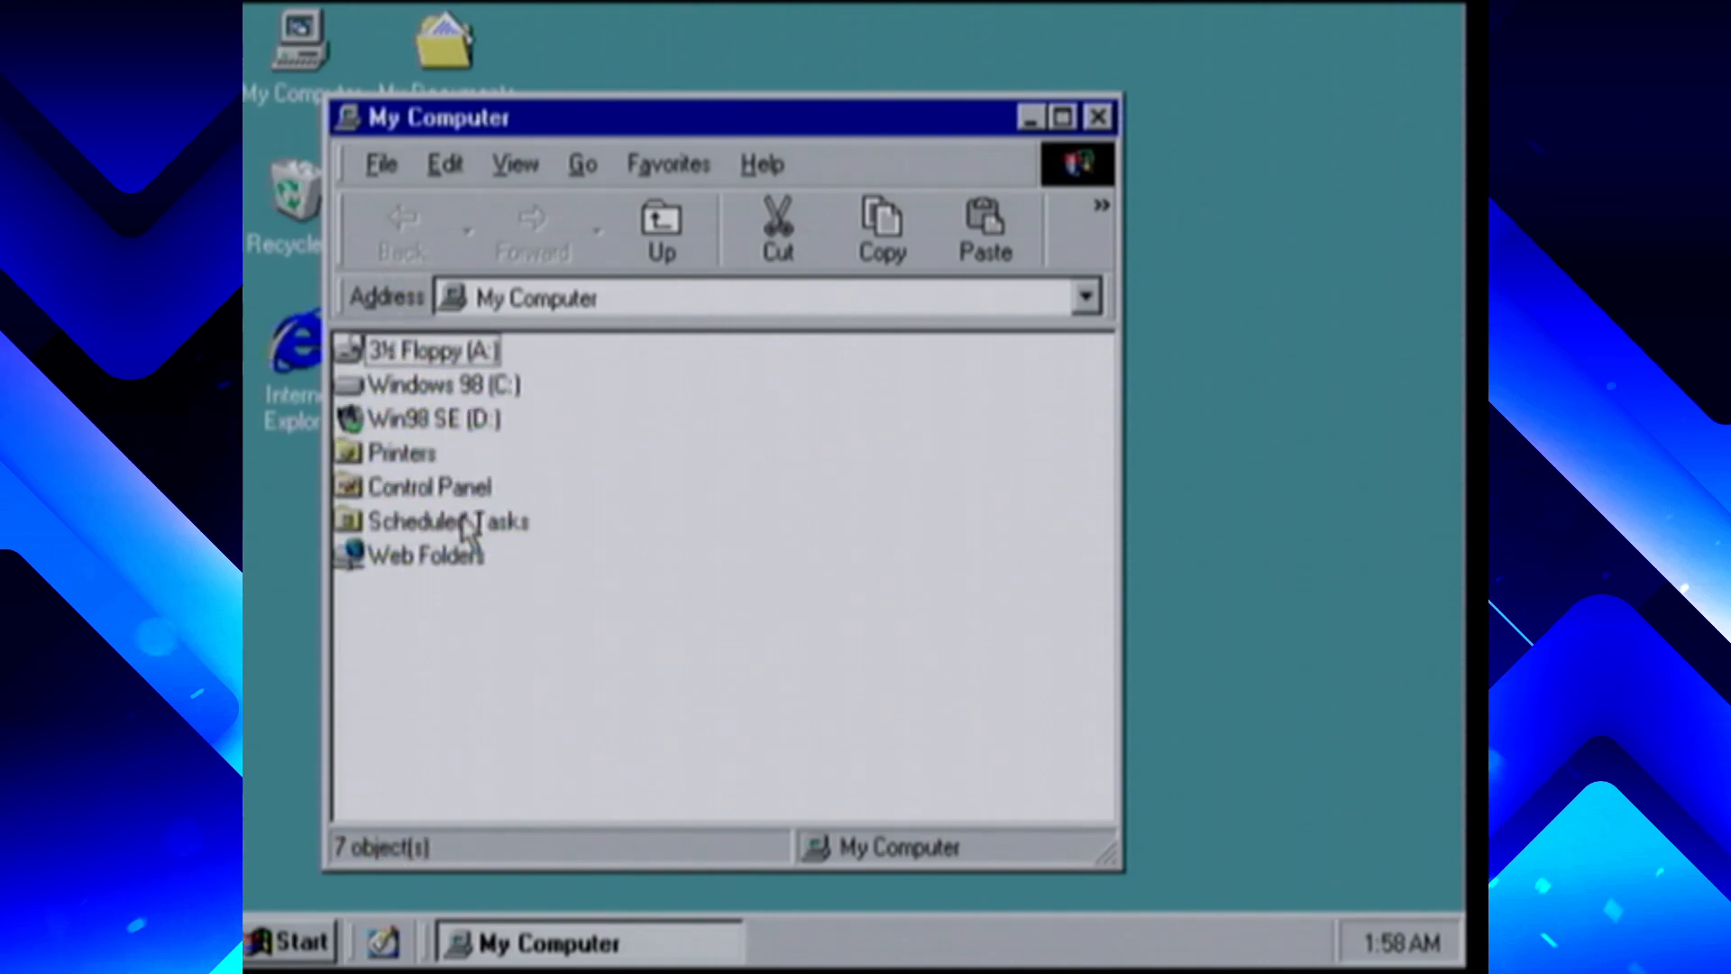
# Open the nvidia_9x_6.31 folder in C:\Stuff and copy its full path from the address
pyautogui.doubleClick(416, 385)
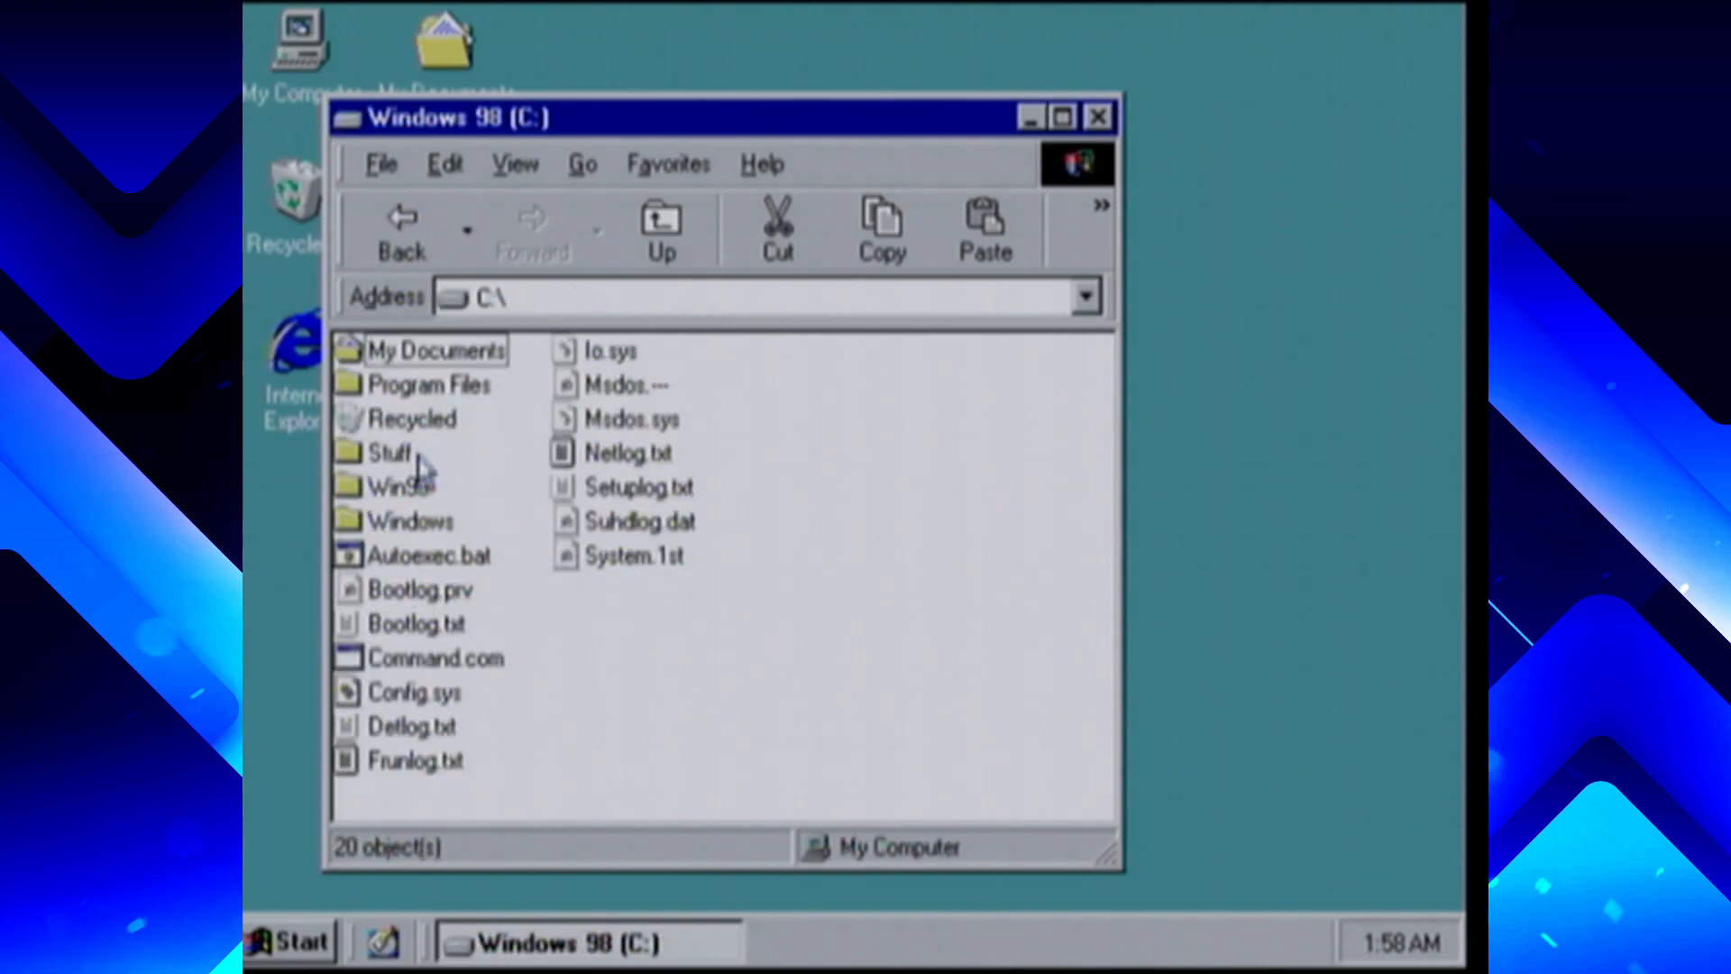
pyautogui.doubleClick(410, 459)
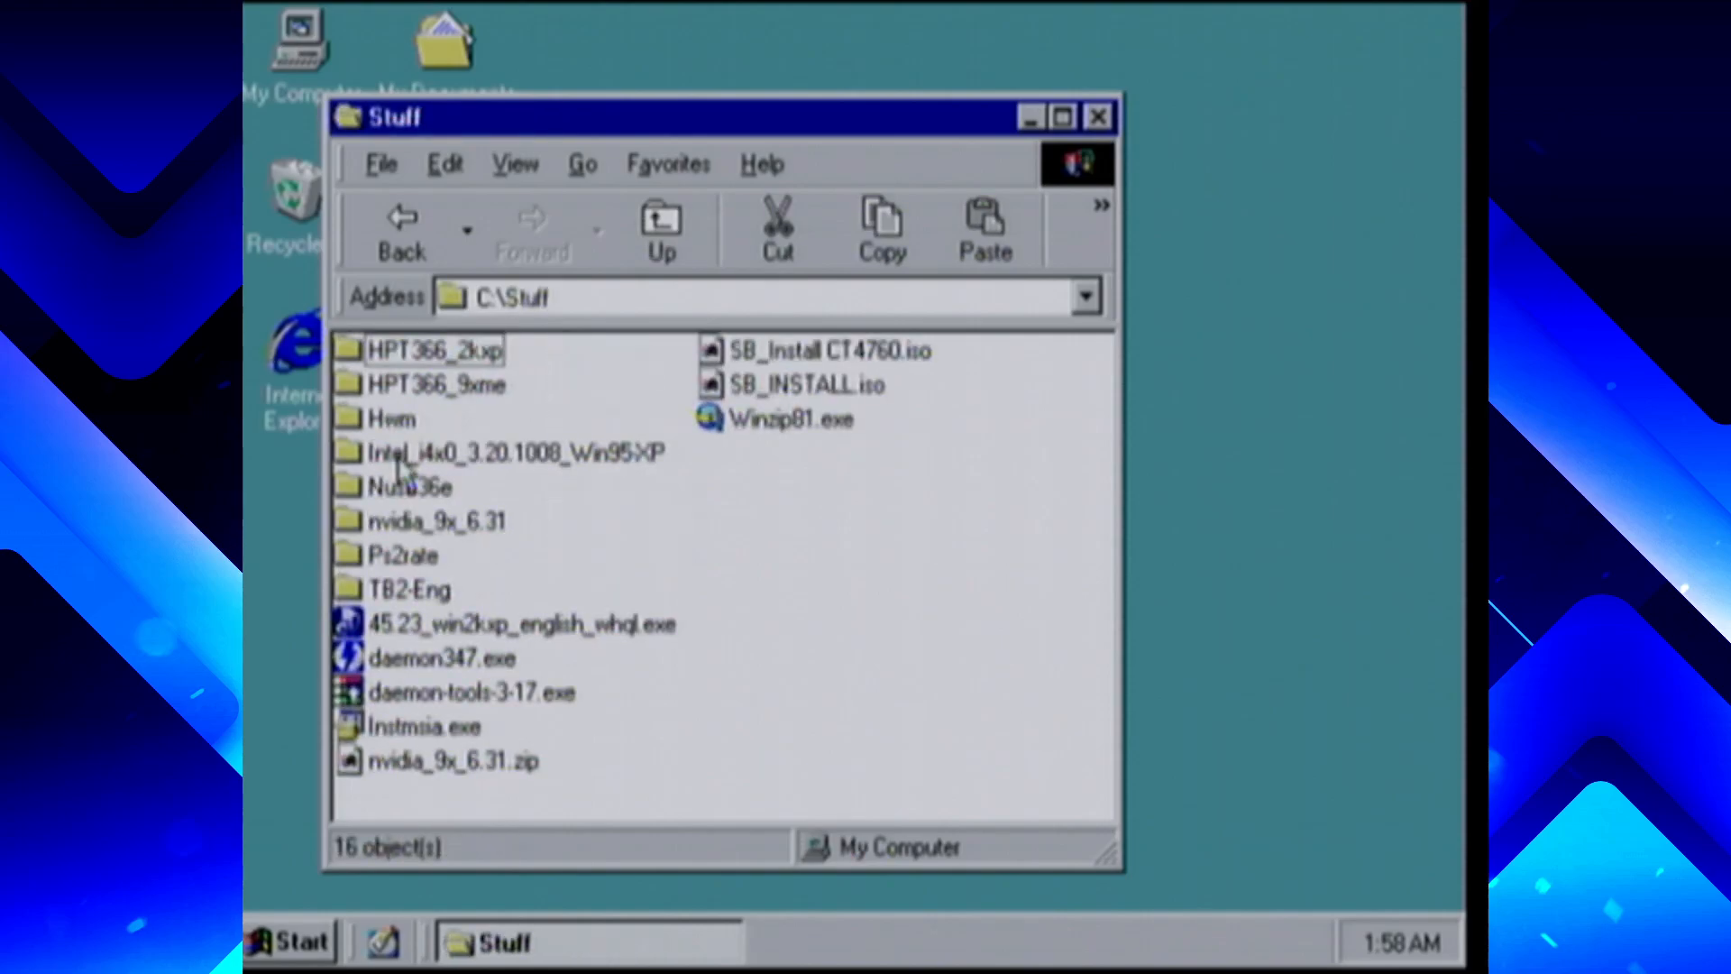
pyautogui.doubleClick(469, 527)
pyautogui.click(774, 302)
pyautogui.rightClick(771, 291)
pyautogui.click(832, 399)
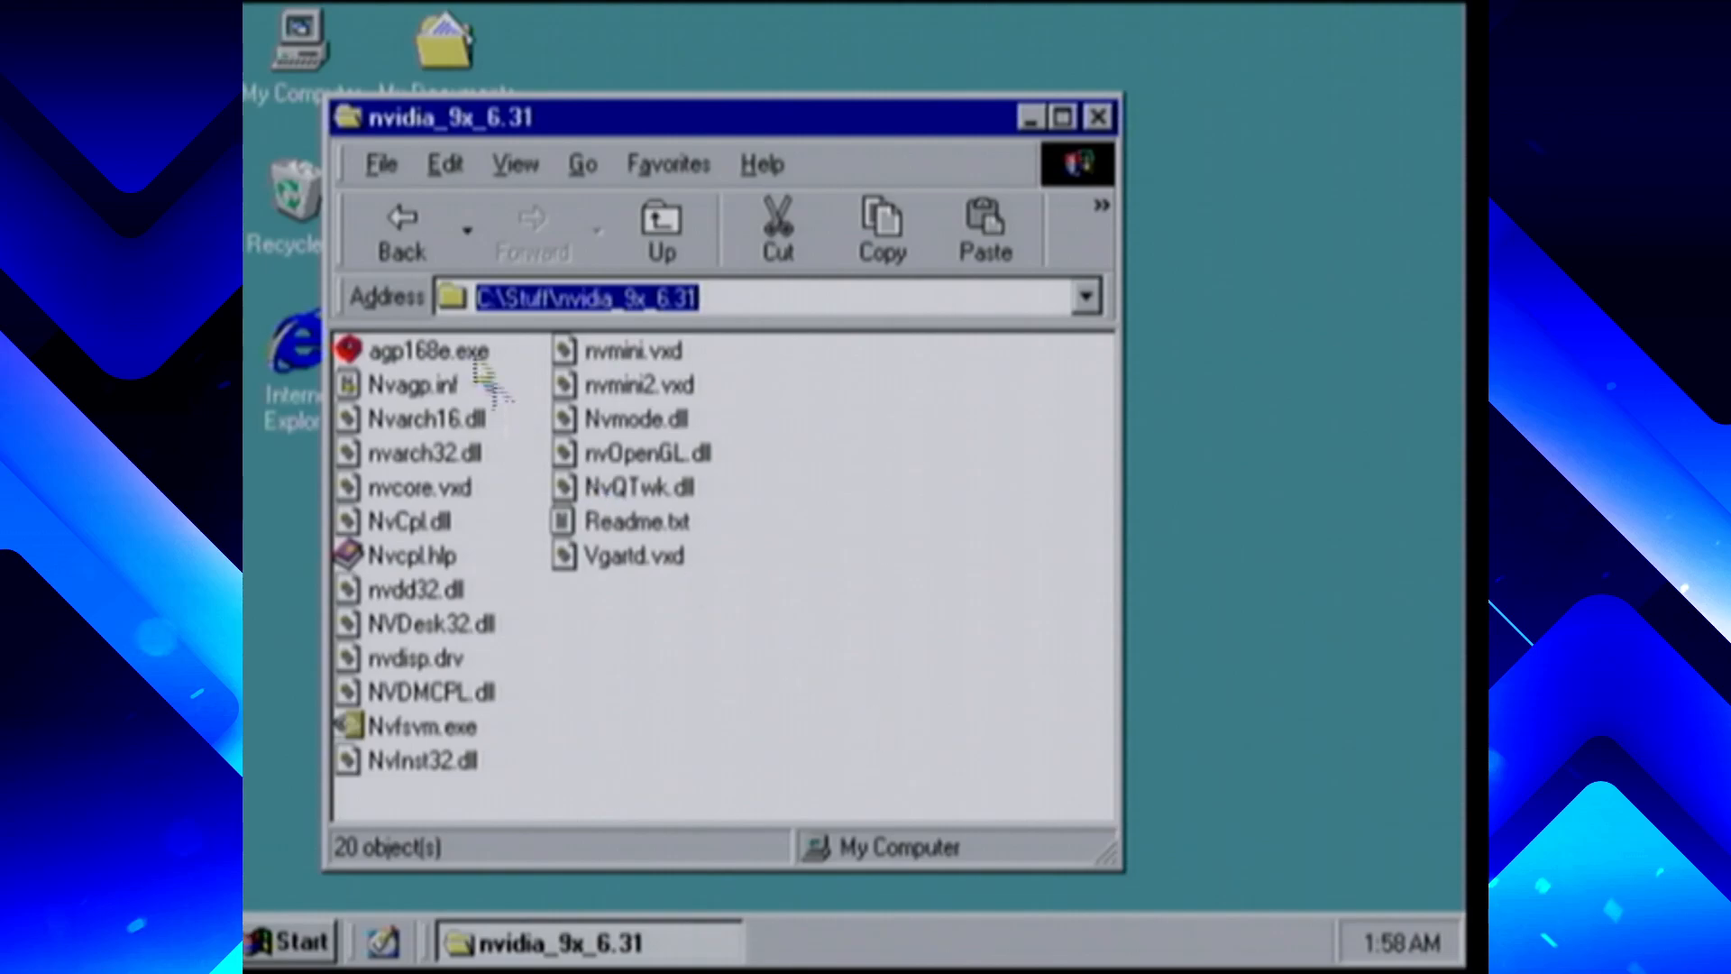
pyautogui.click(439, 361)
pyautogui.click(437, 353)
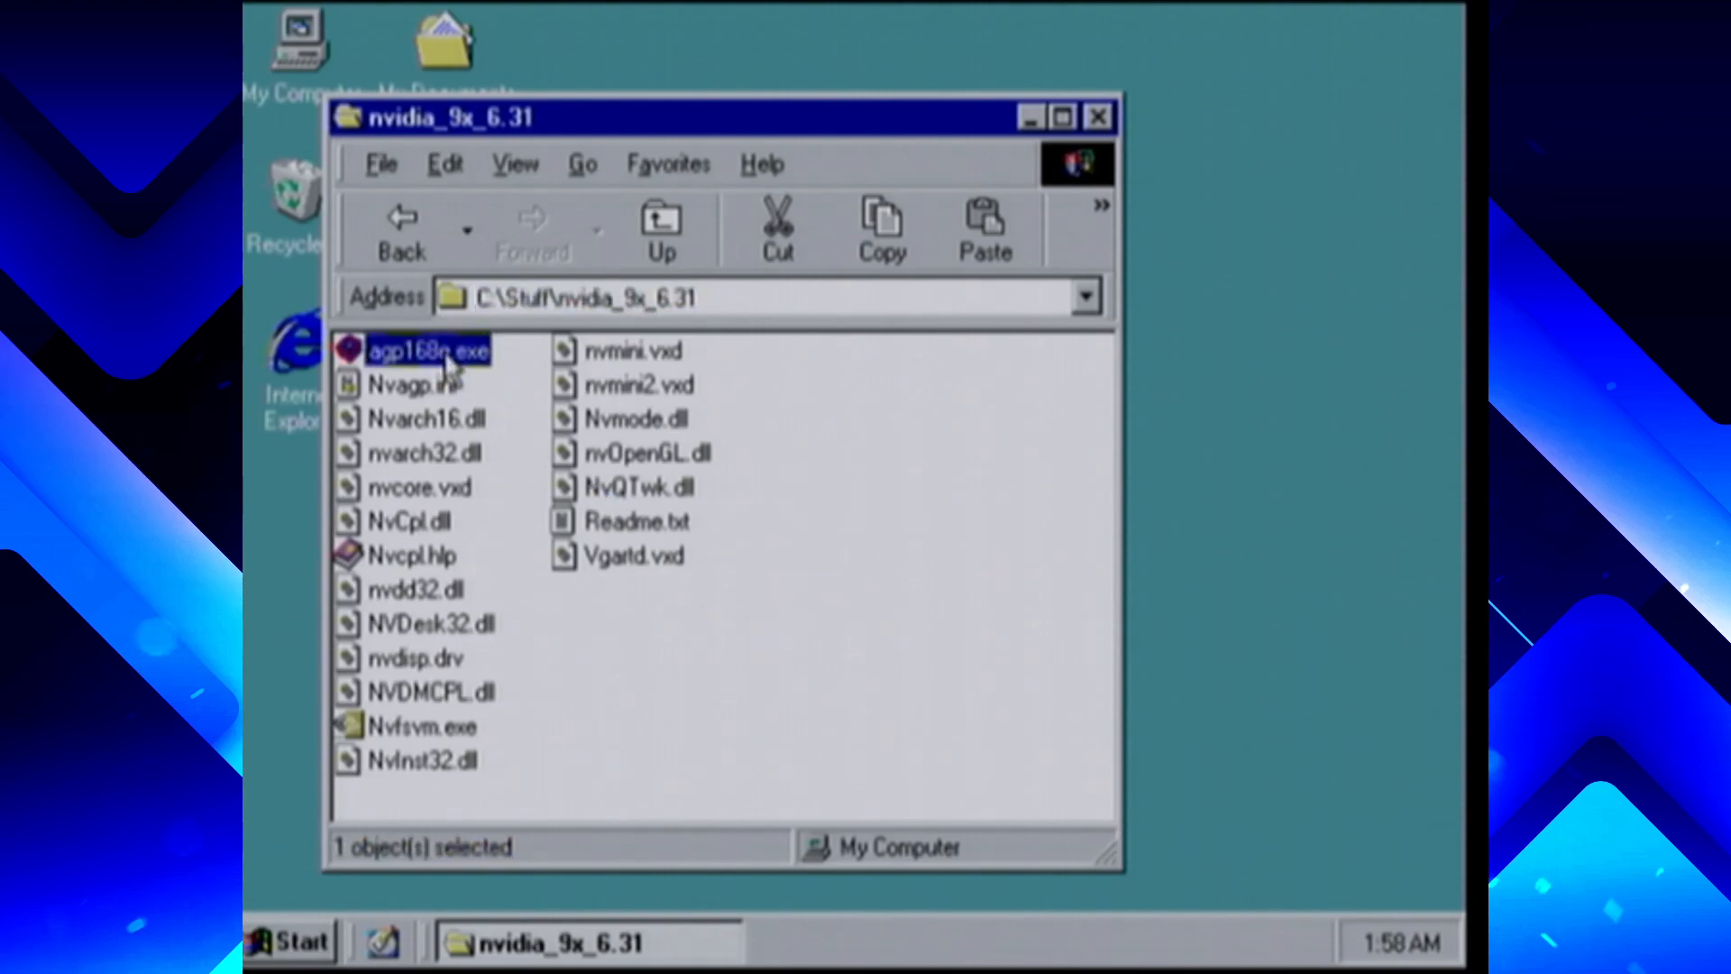
# Open the graphics adapter's advanced display properties and start the Update Device Driver Wizard for the Standard PCI Graphics Adapter
pyautogui.rightClick(1217, 470)
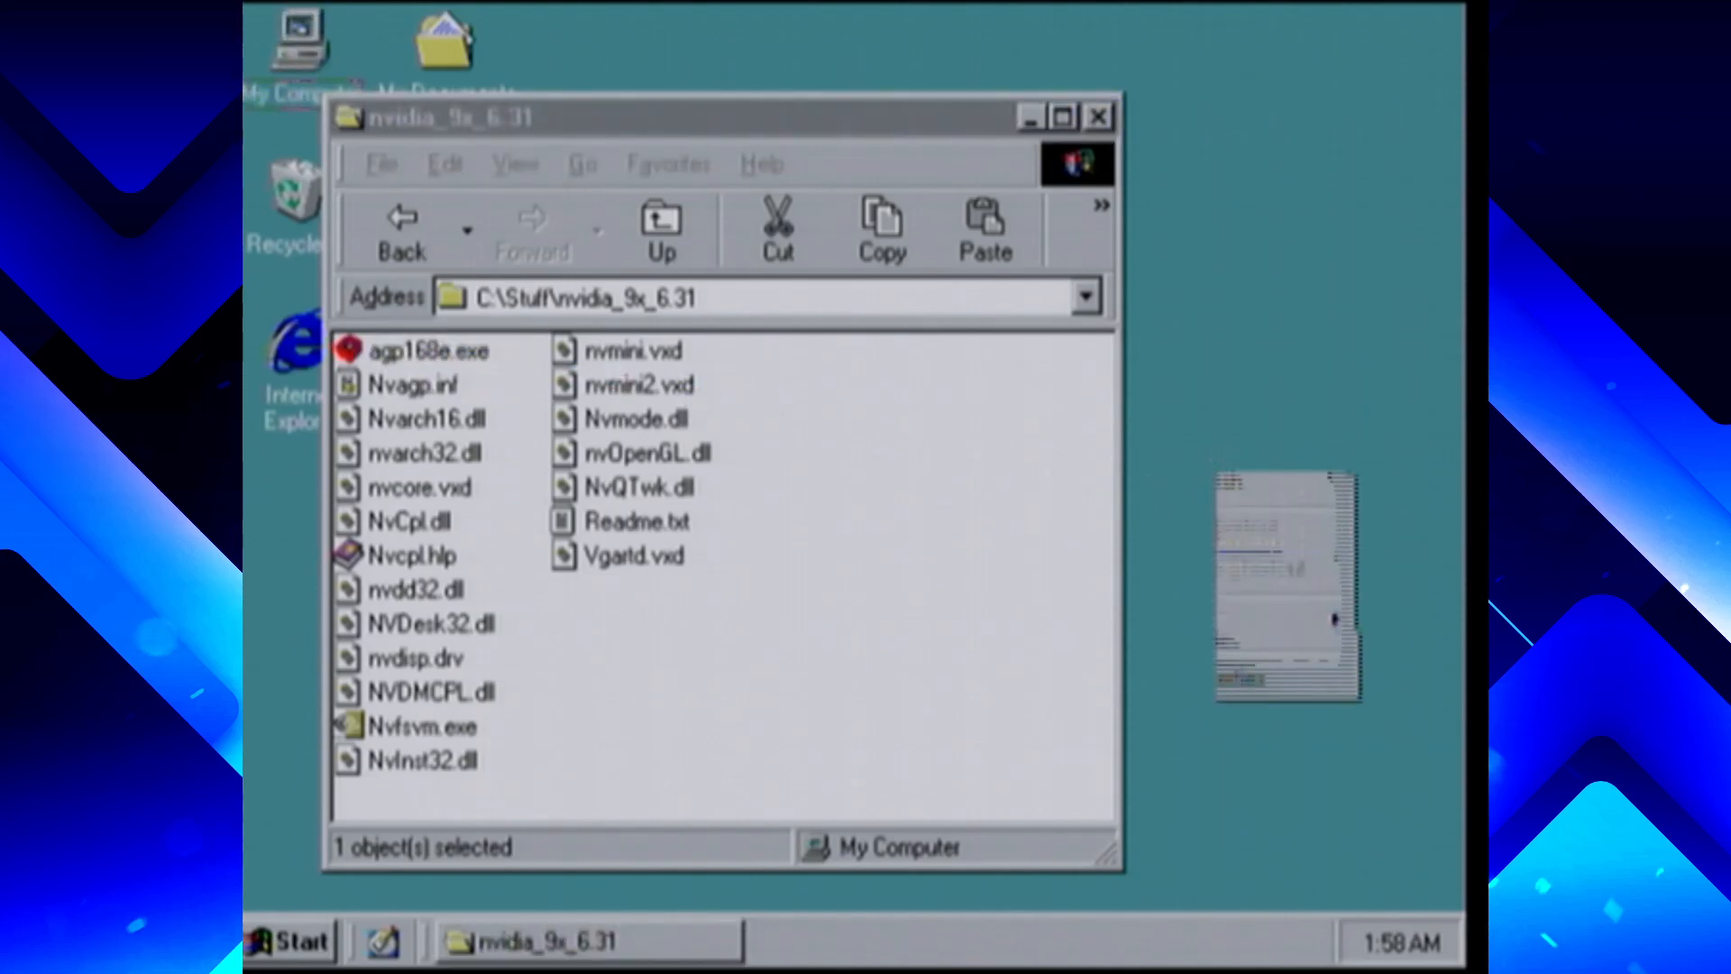
pyautogui.click(1307, 823)
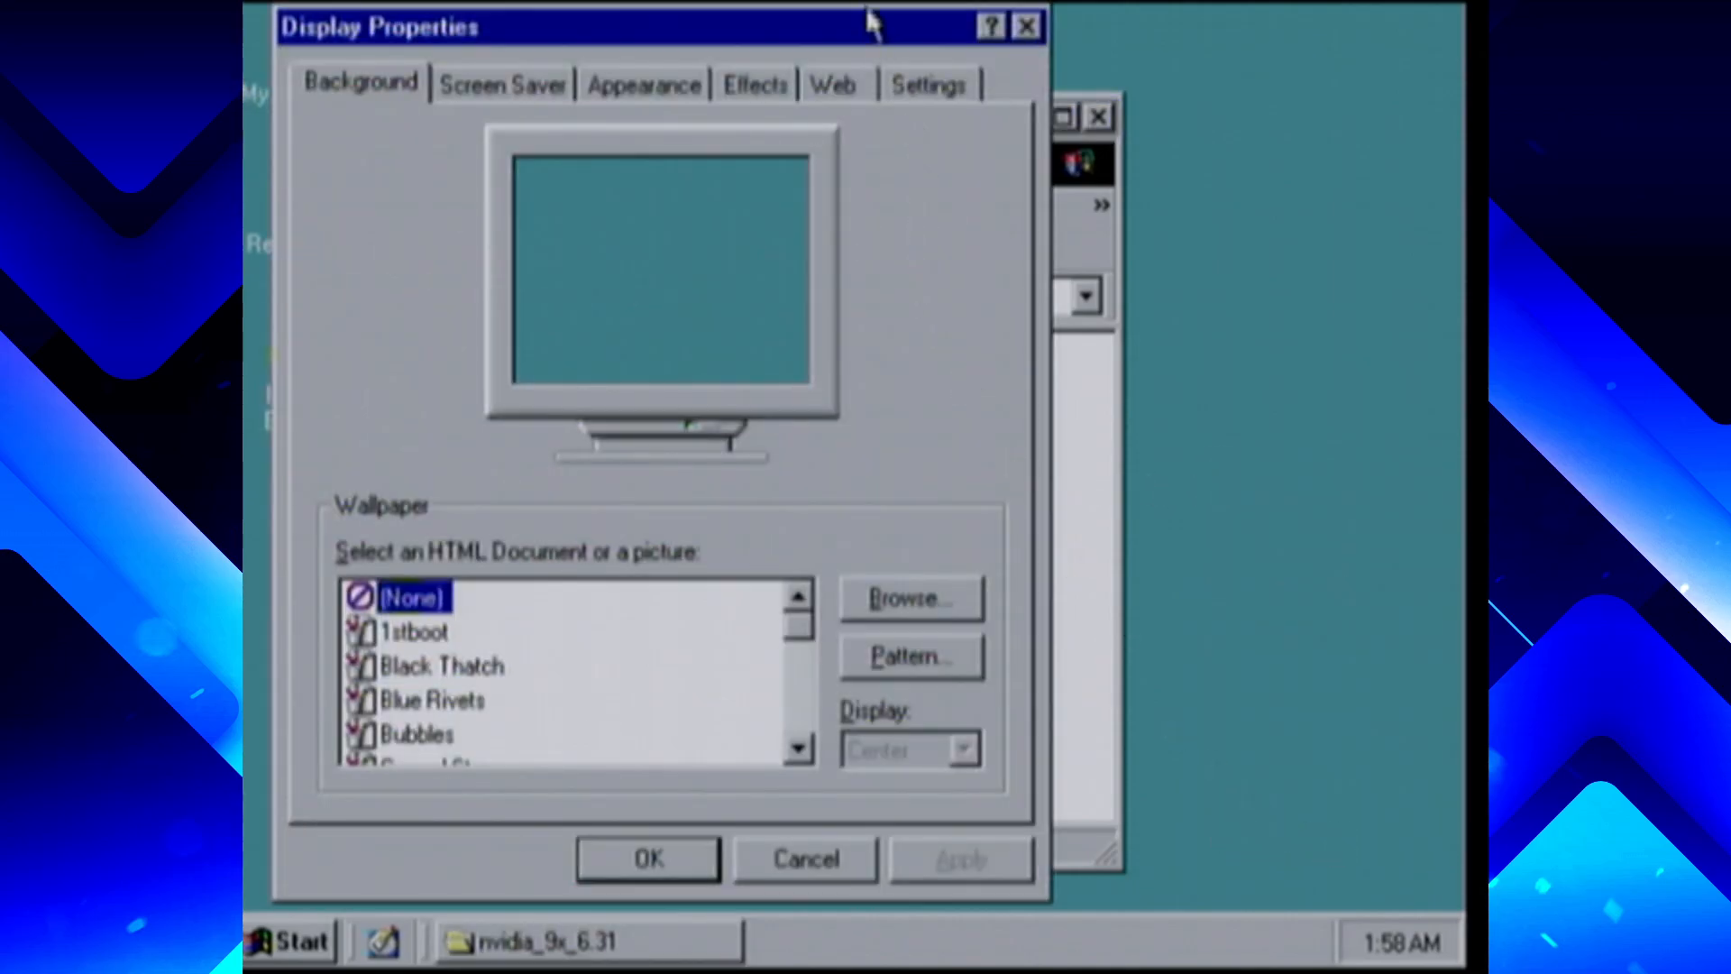
pyautogui.click(934, 86)
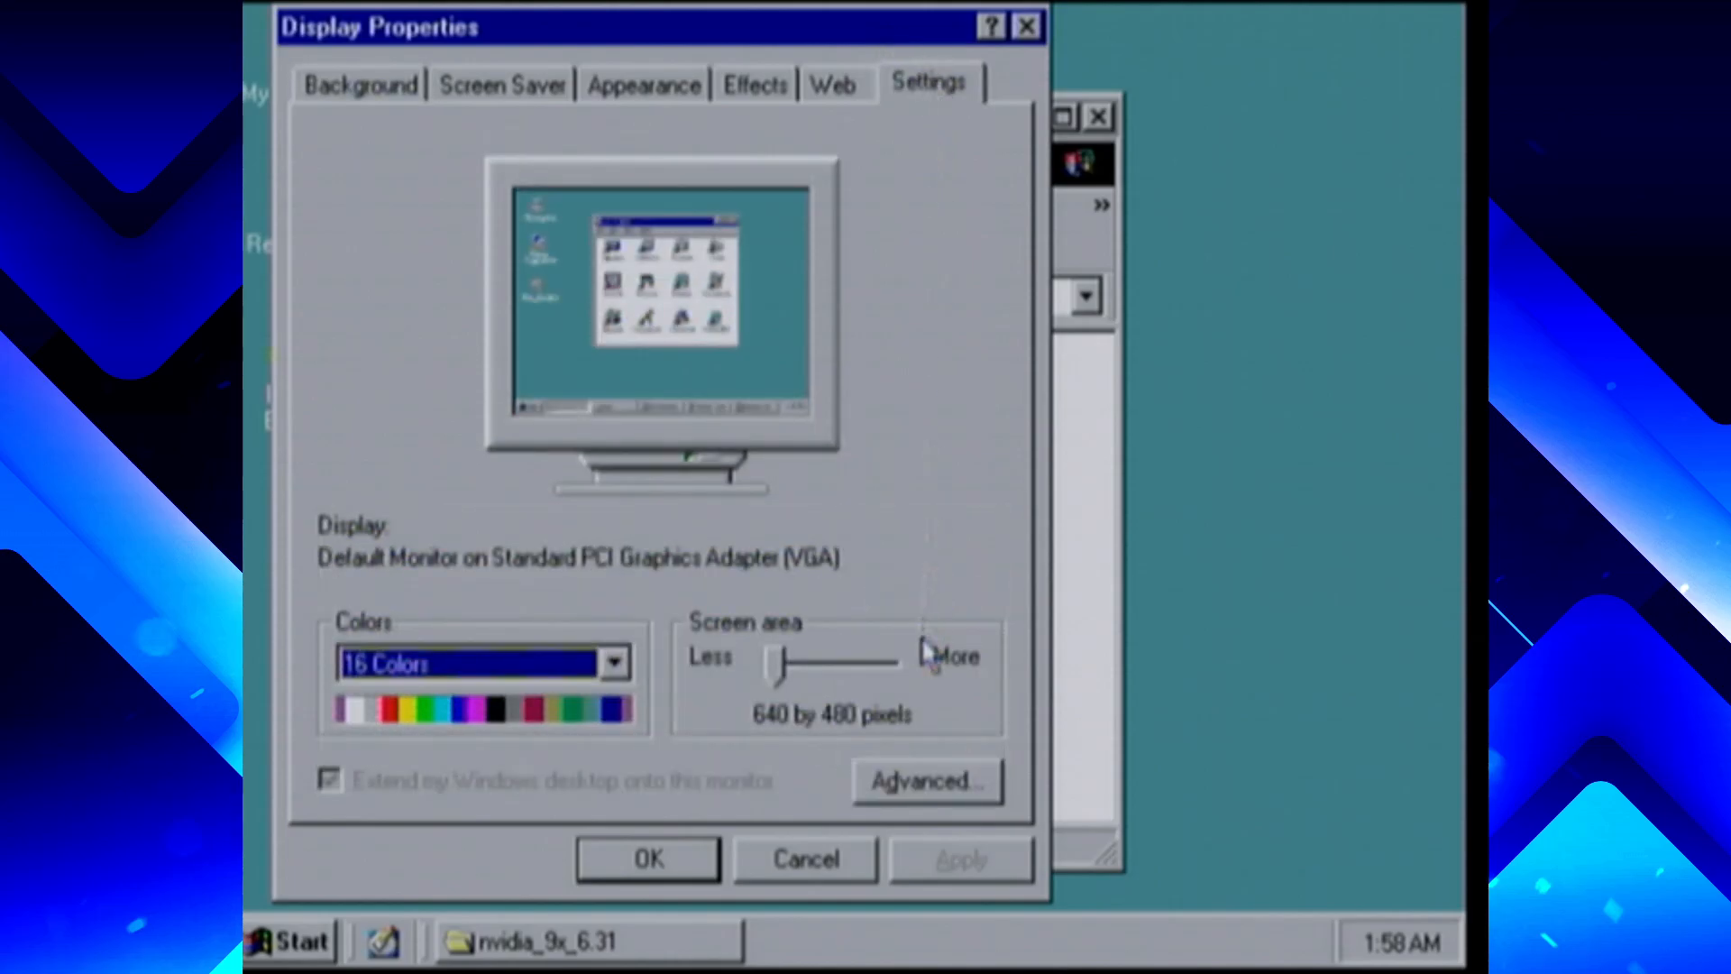
pyautogui.click(926, 785)
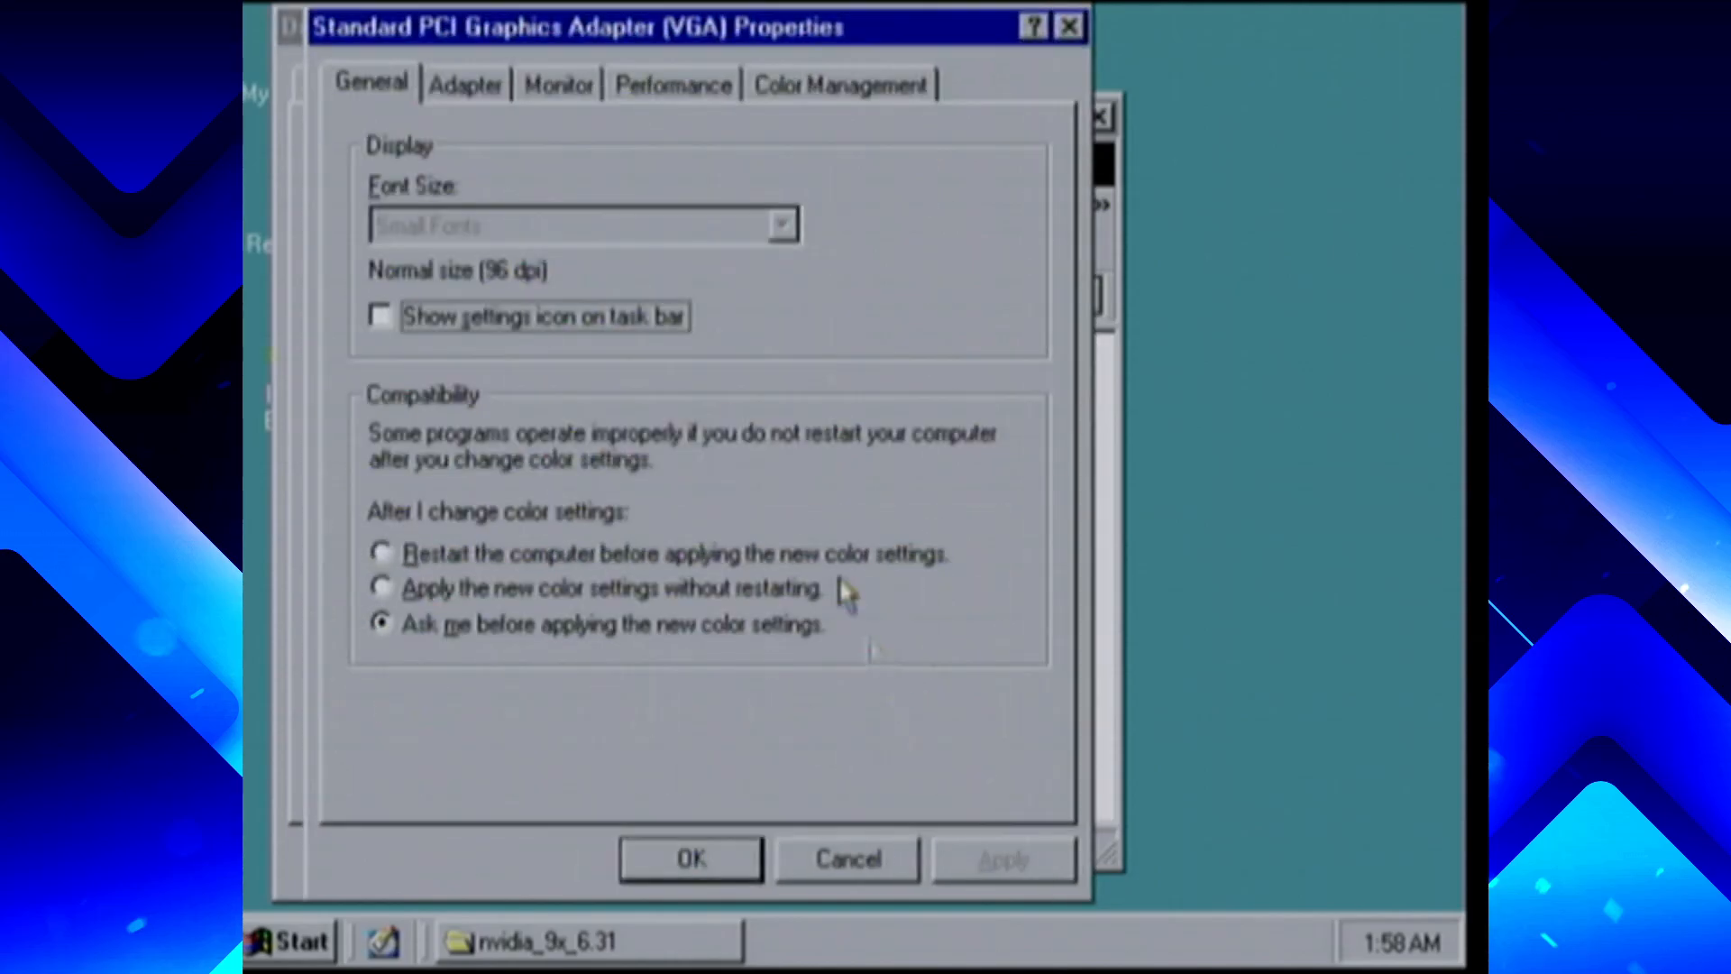
pyautogui.click(465, 84)
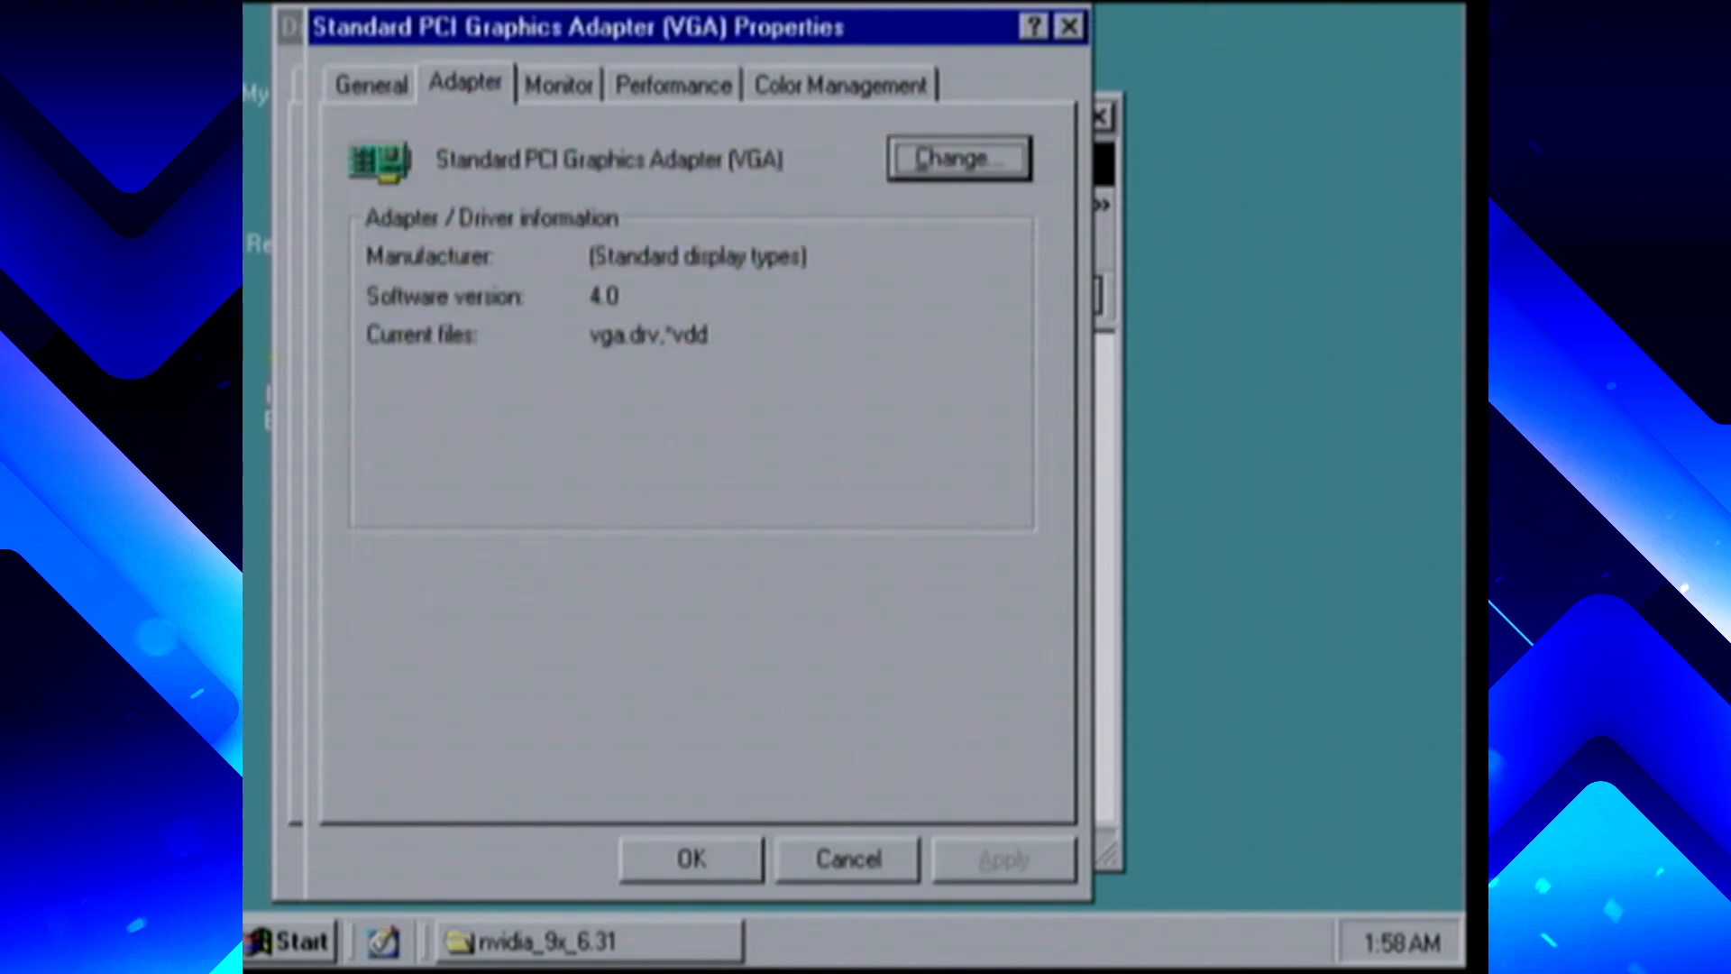
pyautogui.click(939, 170)
pyautogui.click(945, 749)
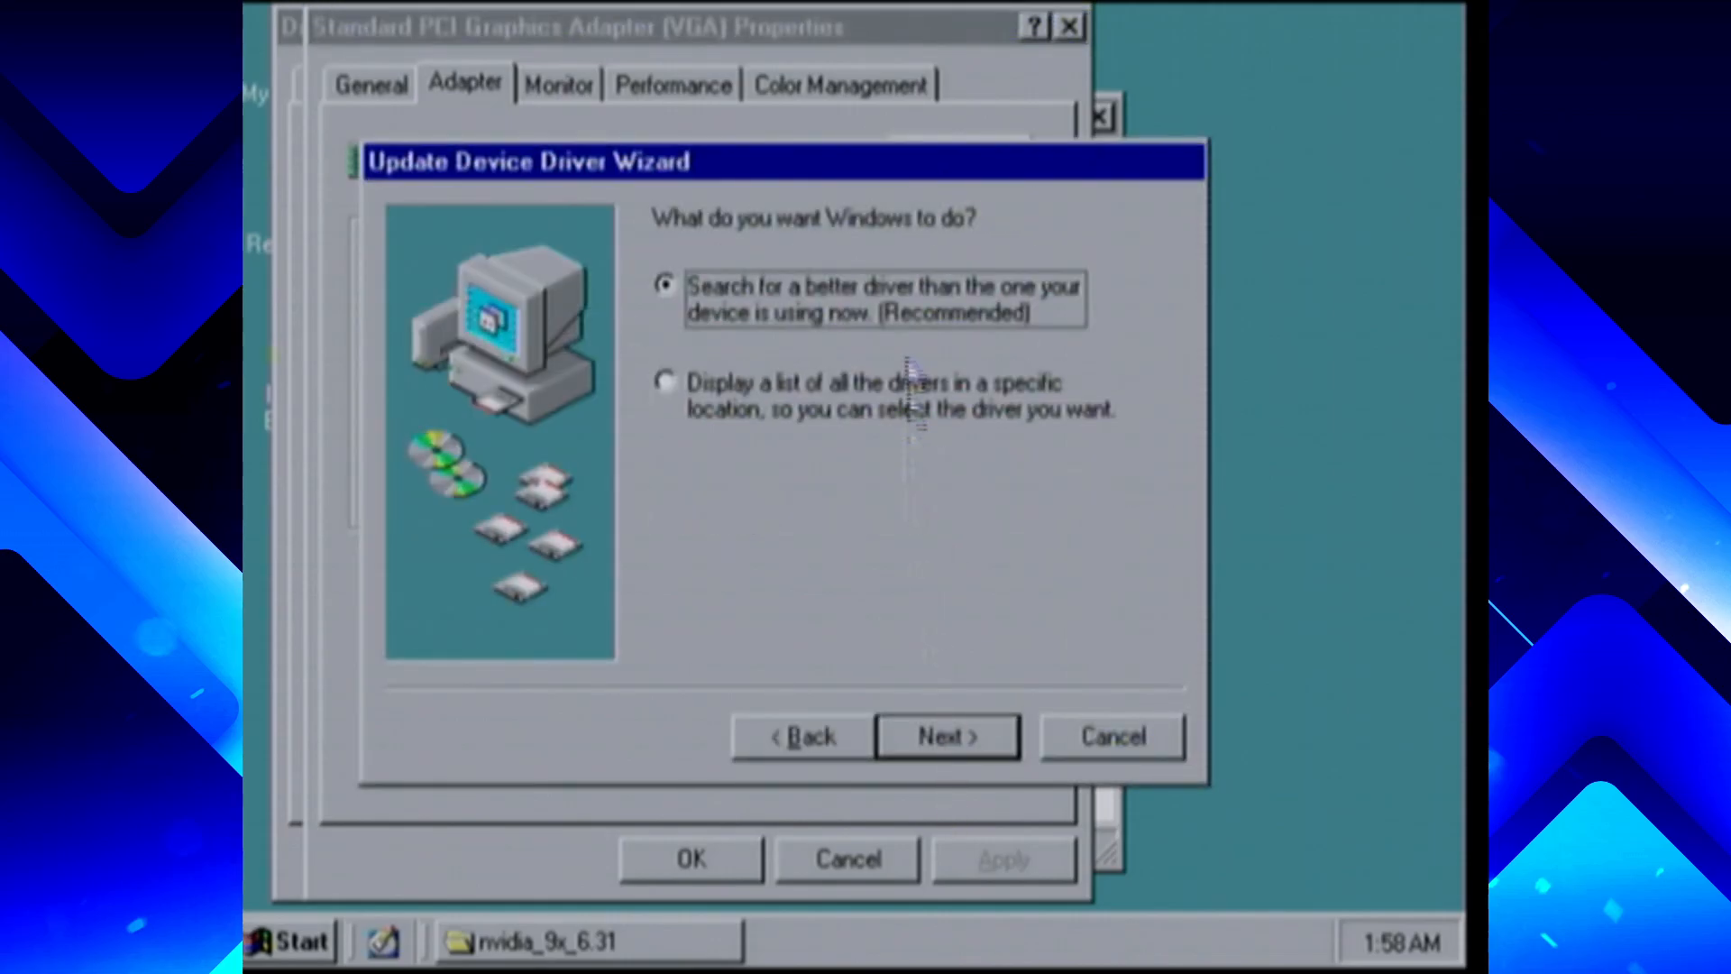
# Search for a better driver only in the specified location C:\Stuff\nvidia_9x_6.31, with floppy disk drives excluded
pyautogui.click(924, 749)
pyautogui.click(797, 514)
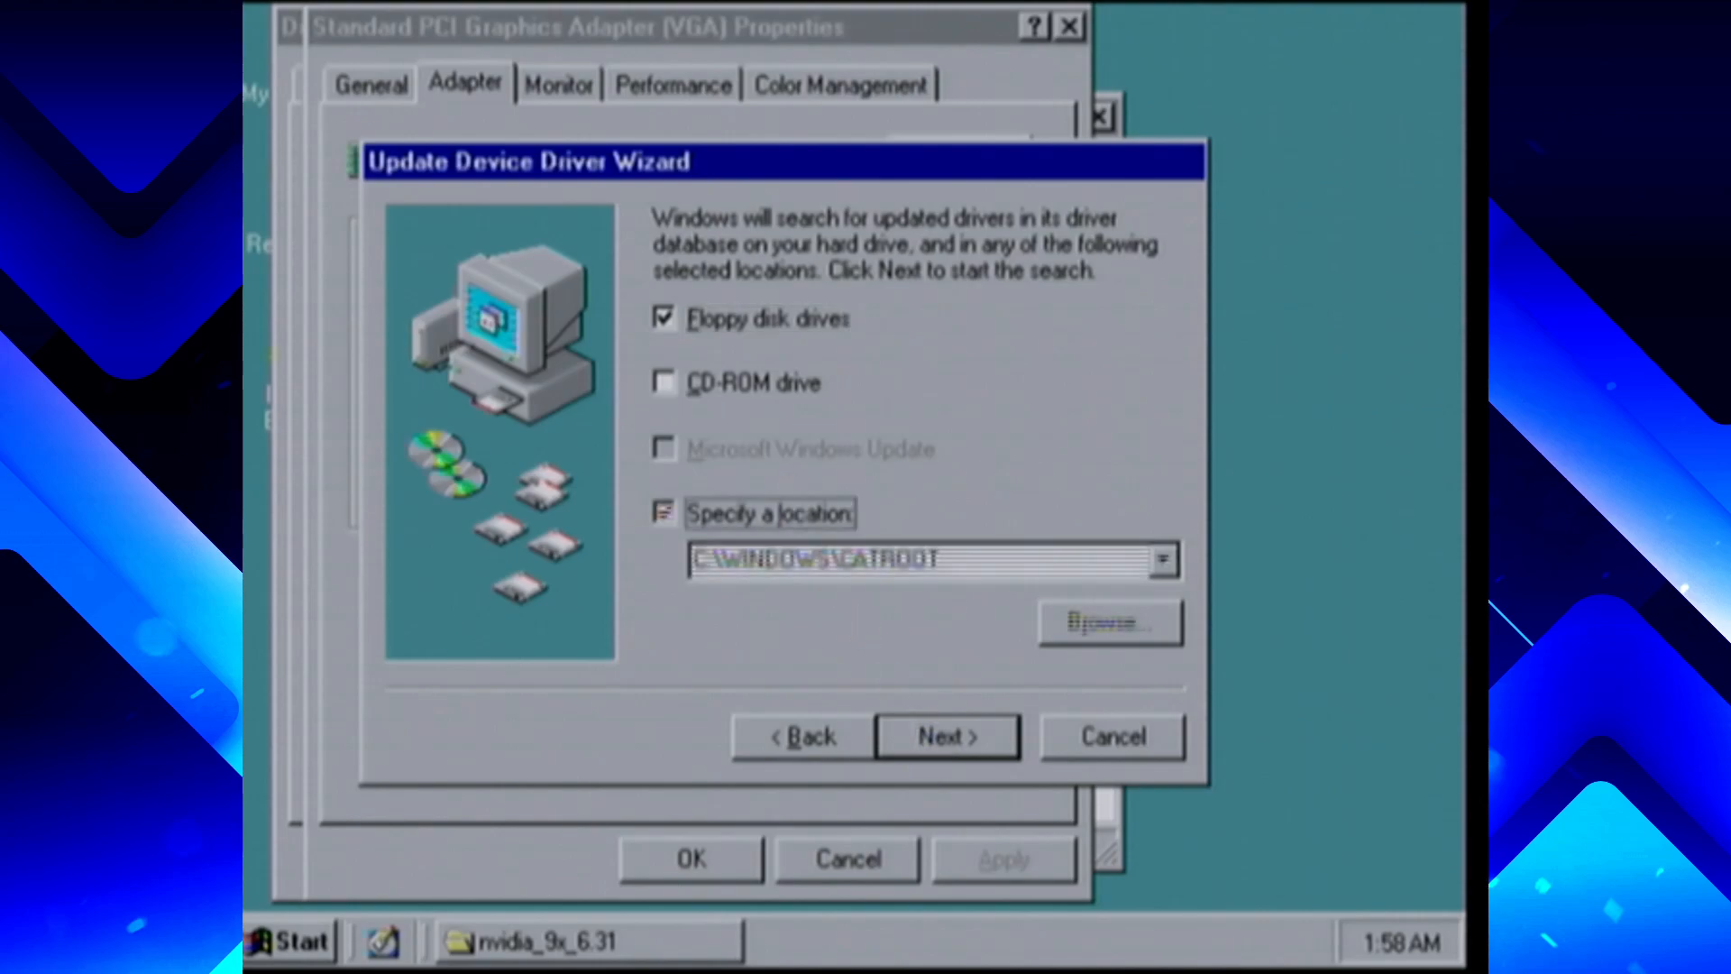
pyautogui.click(748, 320)
pyautogui.doubleClick(918, 561)
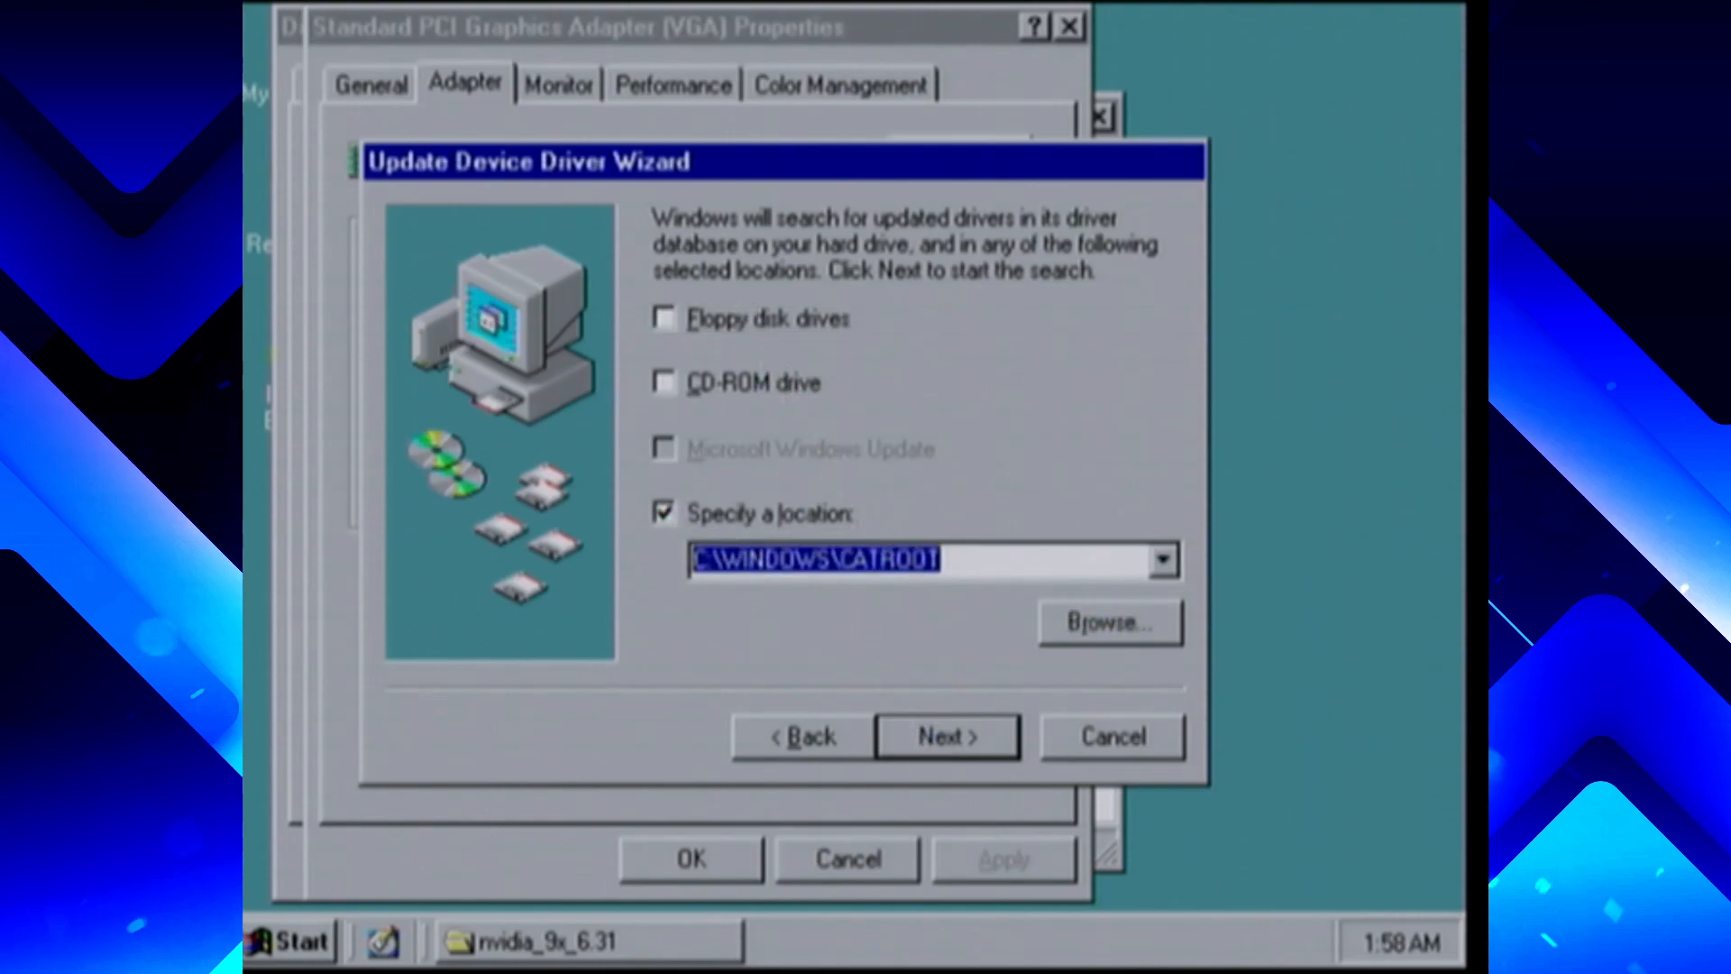
pyautogui.hotkey('ctrl', 'v')
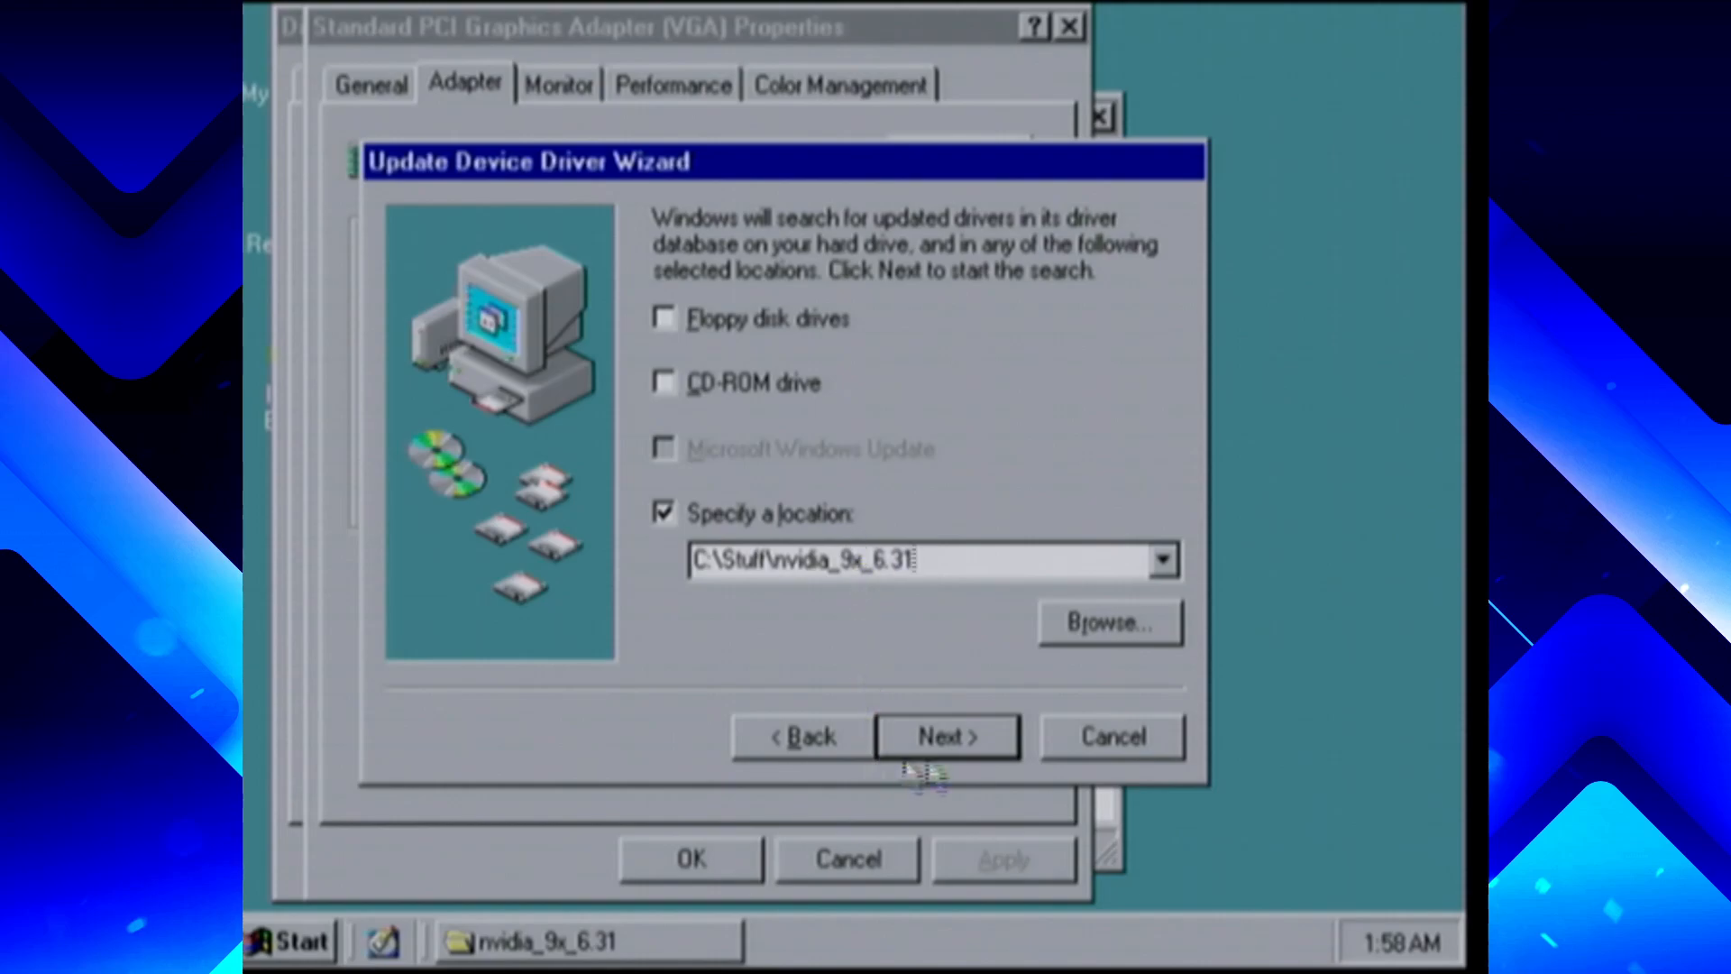
pyautogui.click(938, 736)
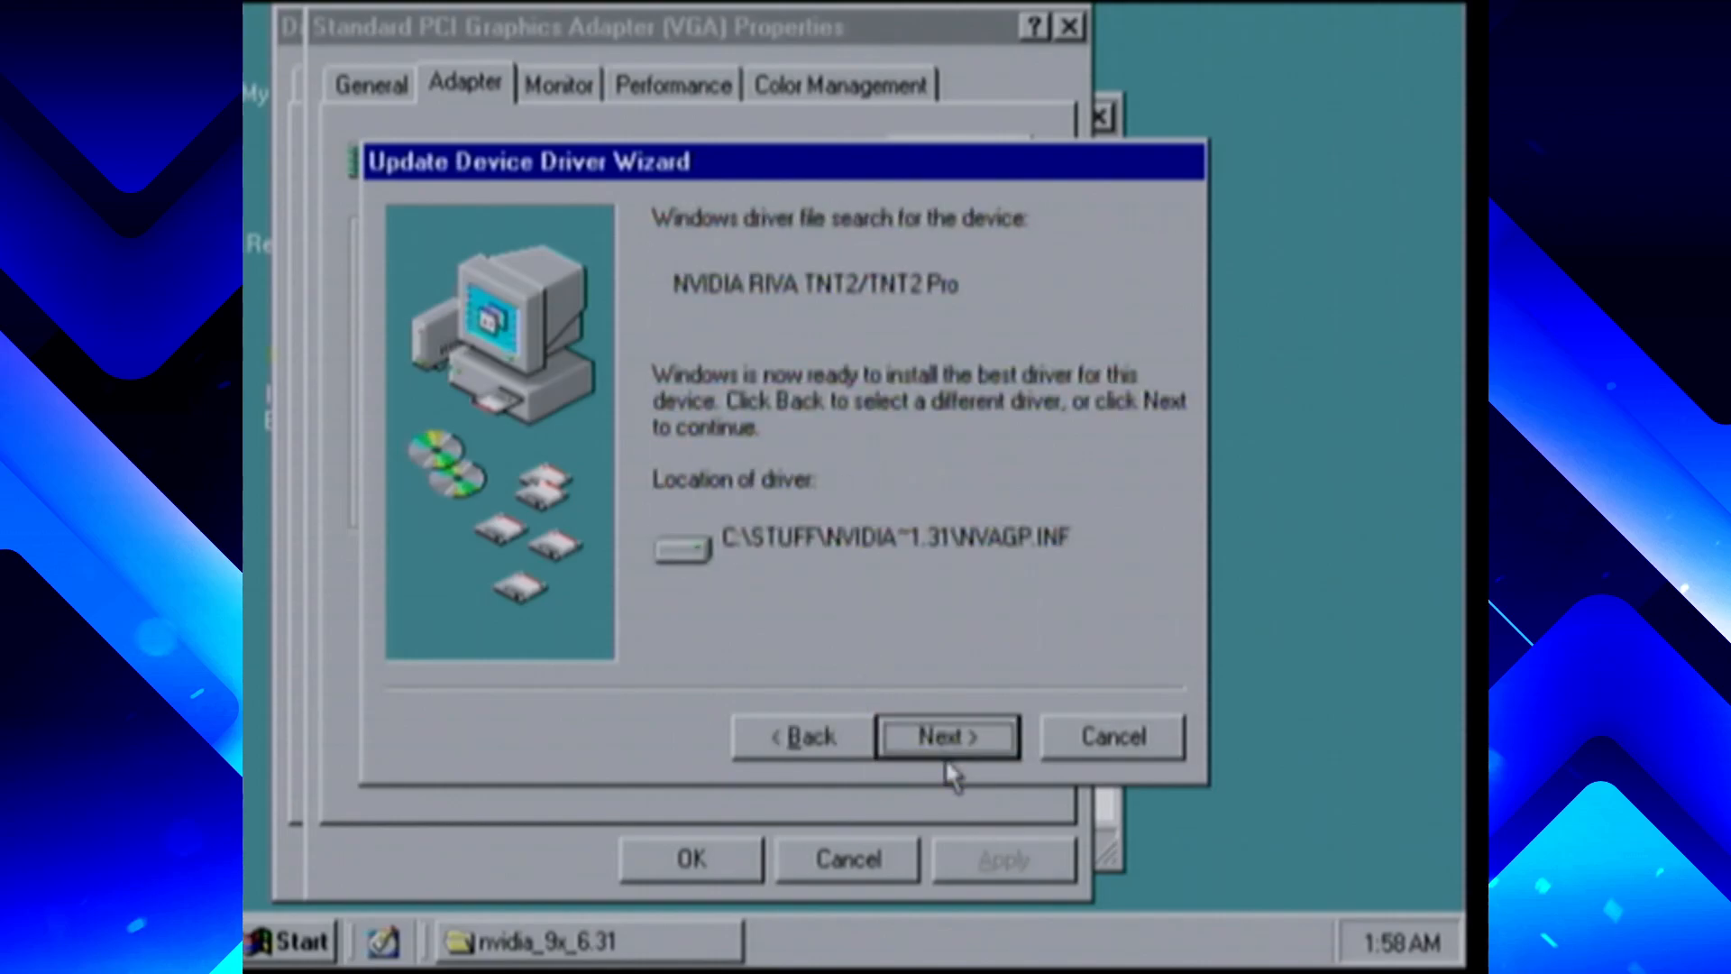
# Install the NVIDIA RIVA TNT2/TNT2 Pro driver, finish the wizard, and decline the immediate restart
pyautogui.click(945, 738)
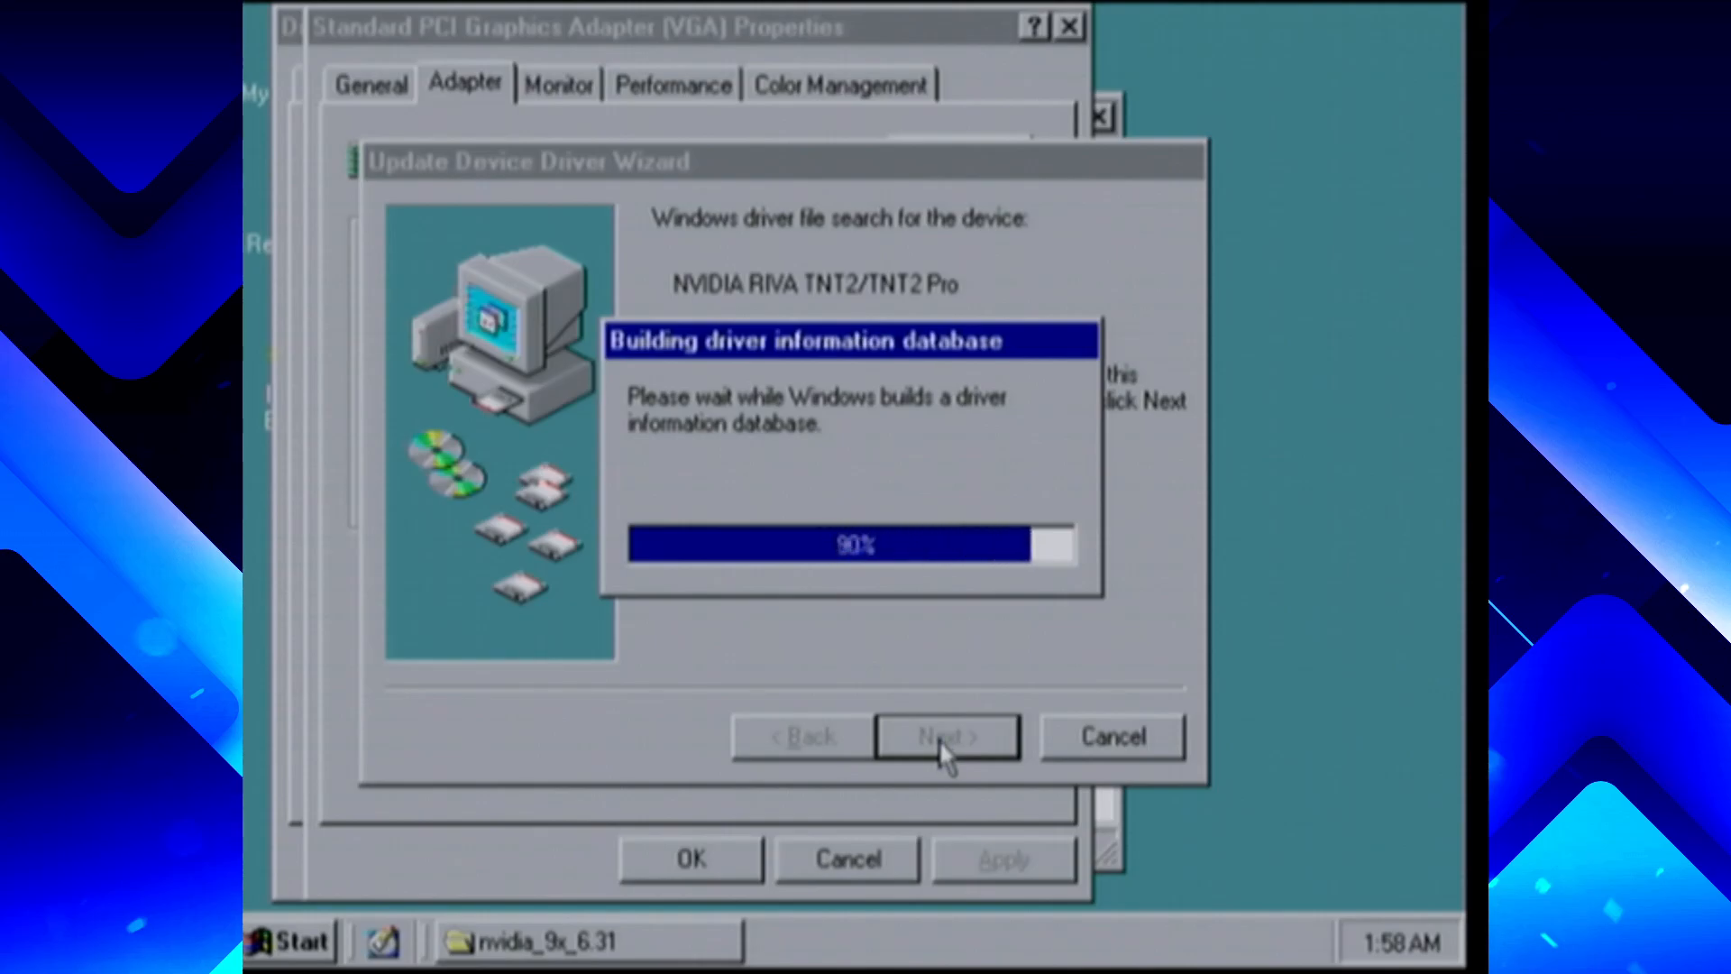
pyautogui.click(916, 738)
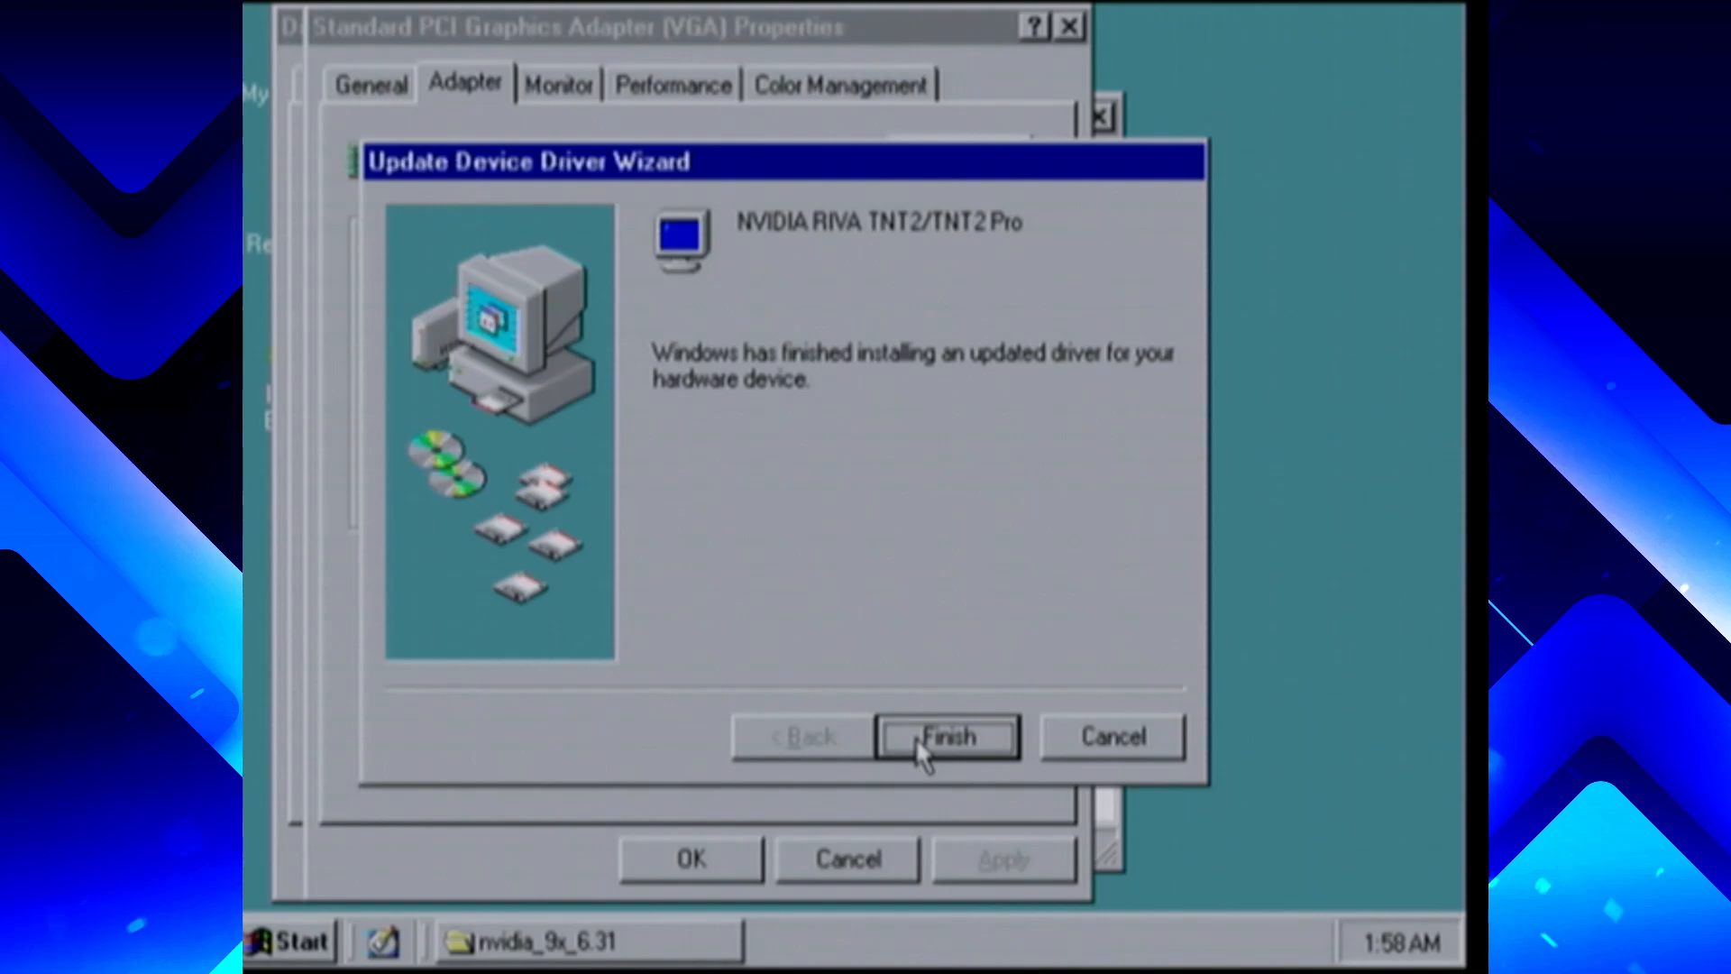
pyautogui.click(916, 738)
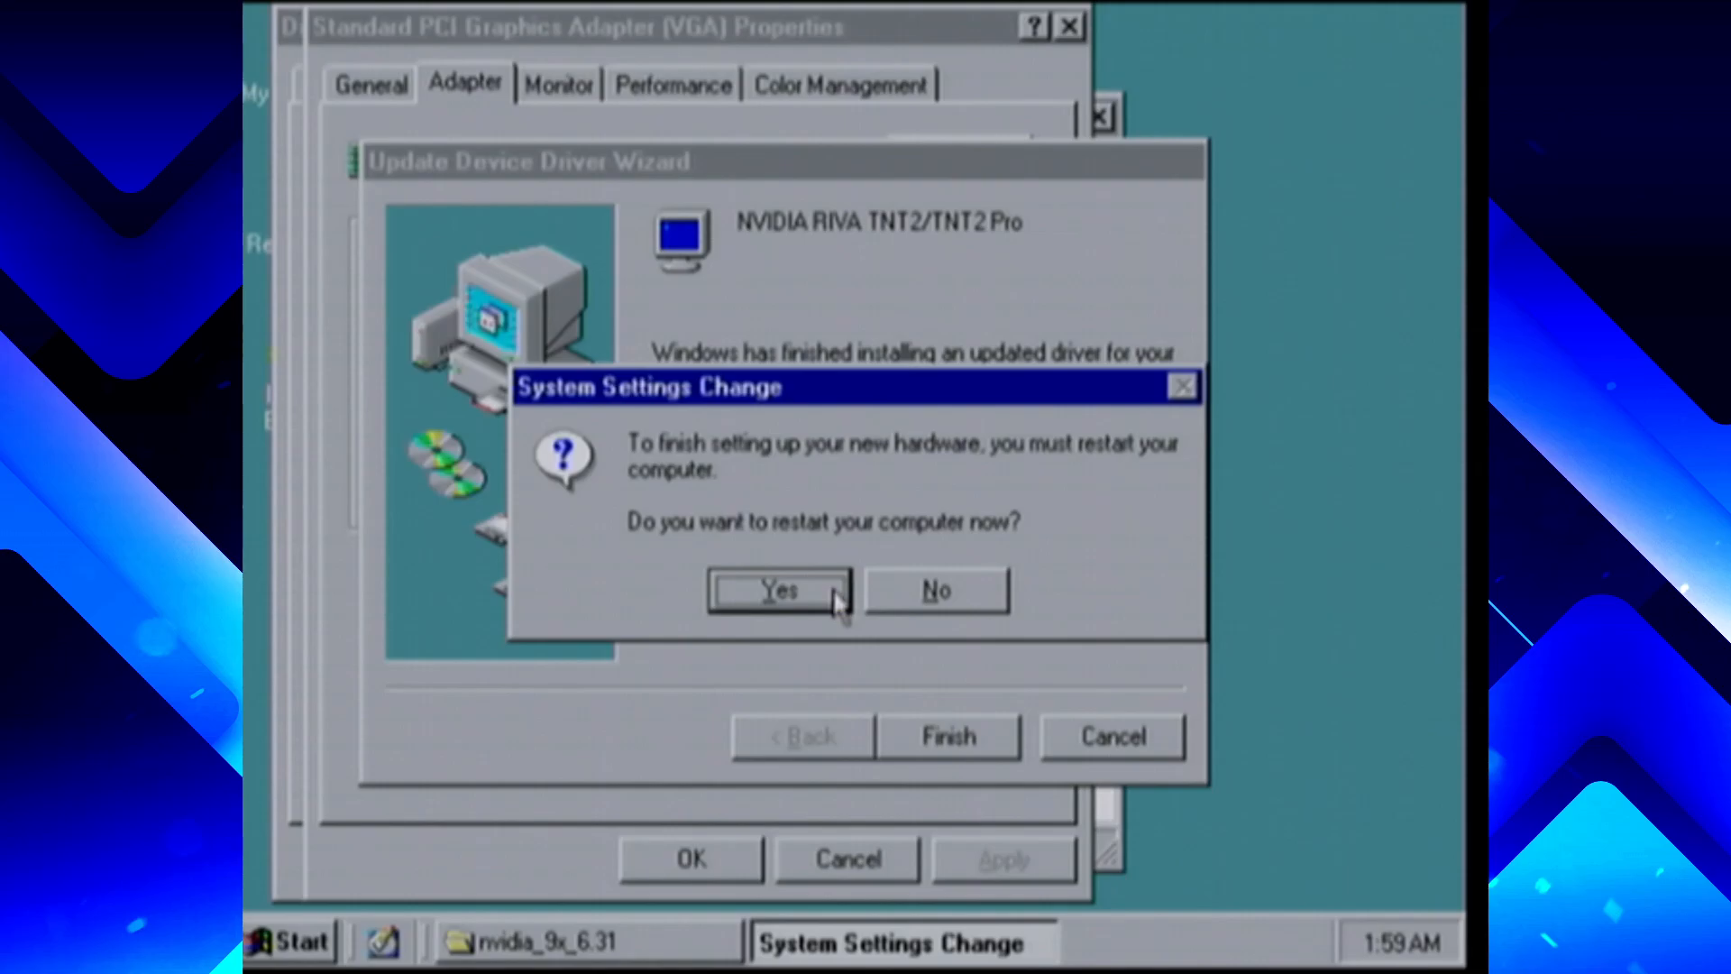
pyautogui.click(906, 588)
pyautogui.click(1022, 859)
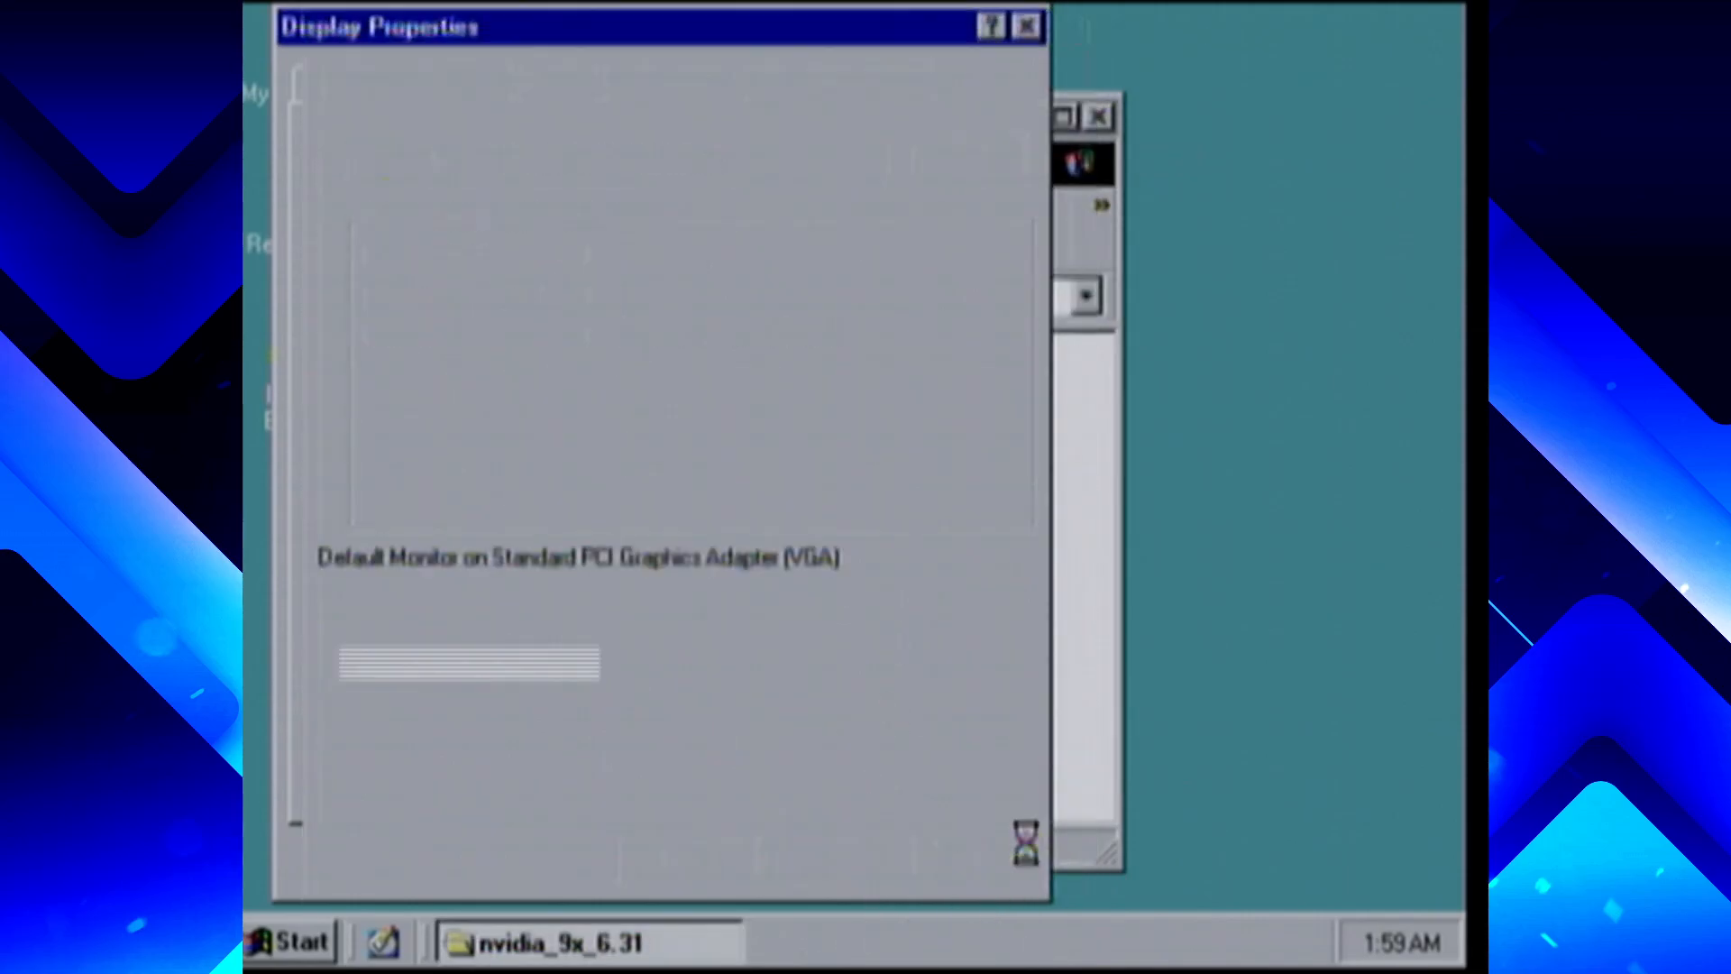
# Change the monitor type to Plug and Play Monitor, apply it, and close Display Properties while declining the restart
pyautogui.click(946, 794)
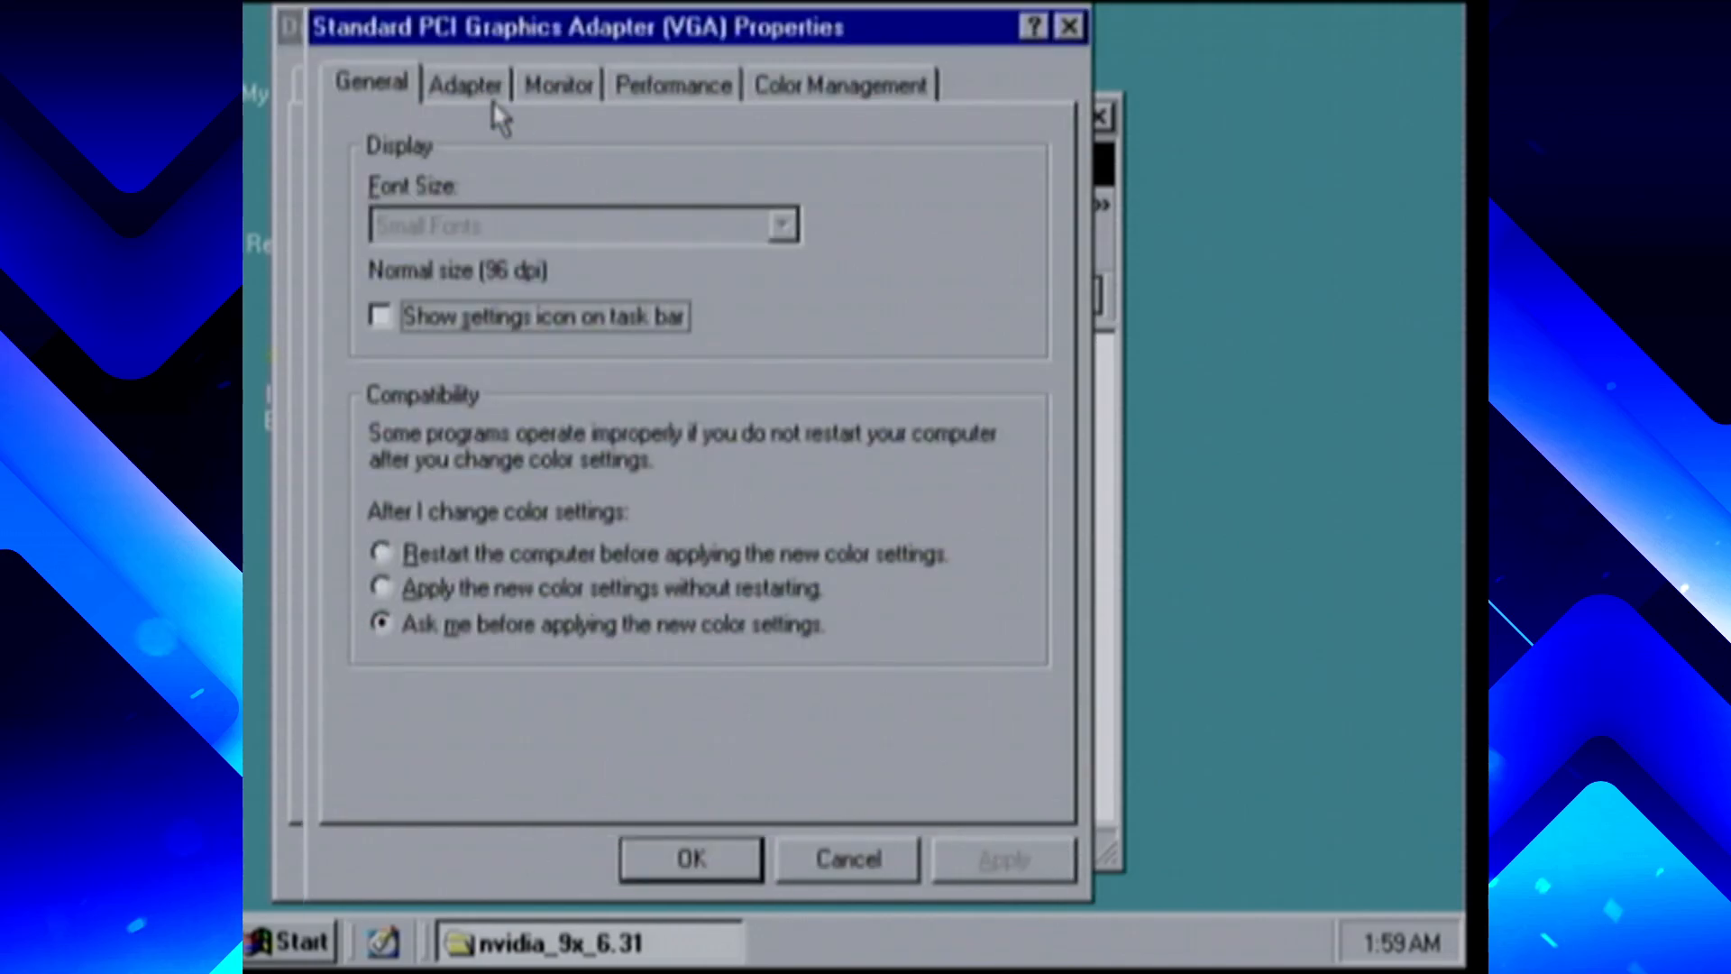
pyautogui.click(559, 86)
pyautogui.click(976, 166)
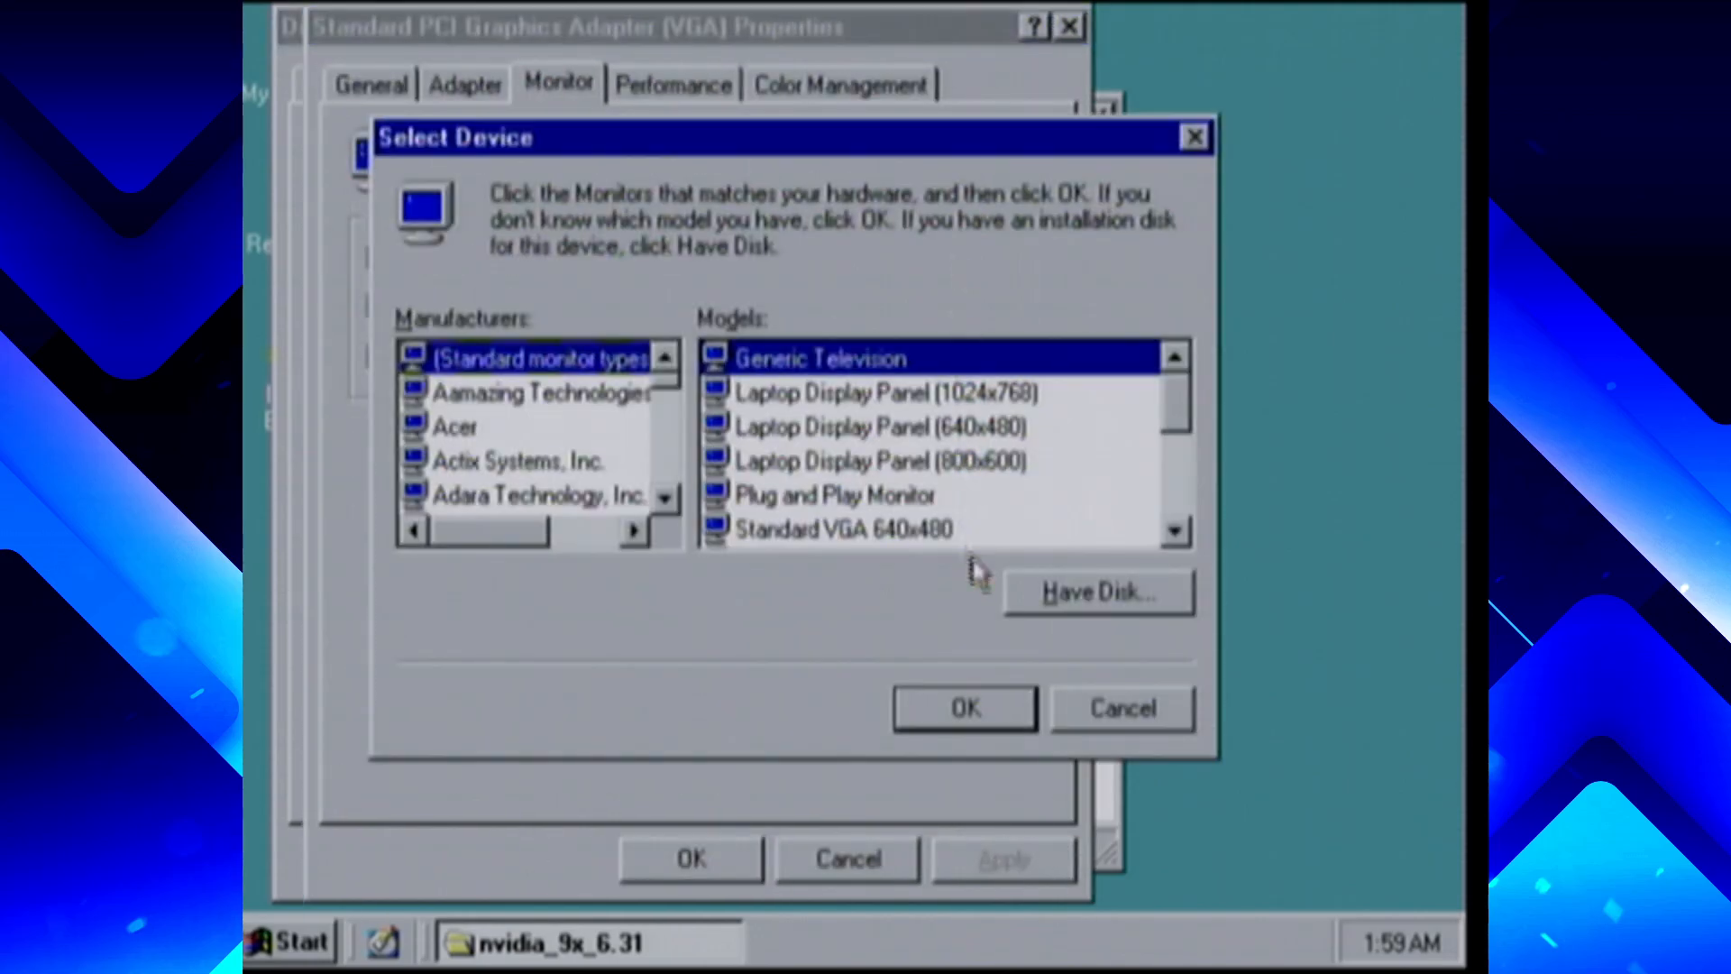
pyautogui.click(957, 495)
pyautogui.click(973, 705)
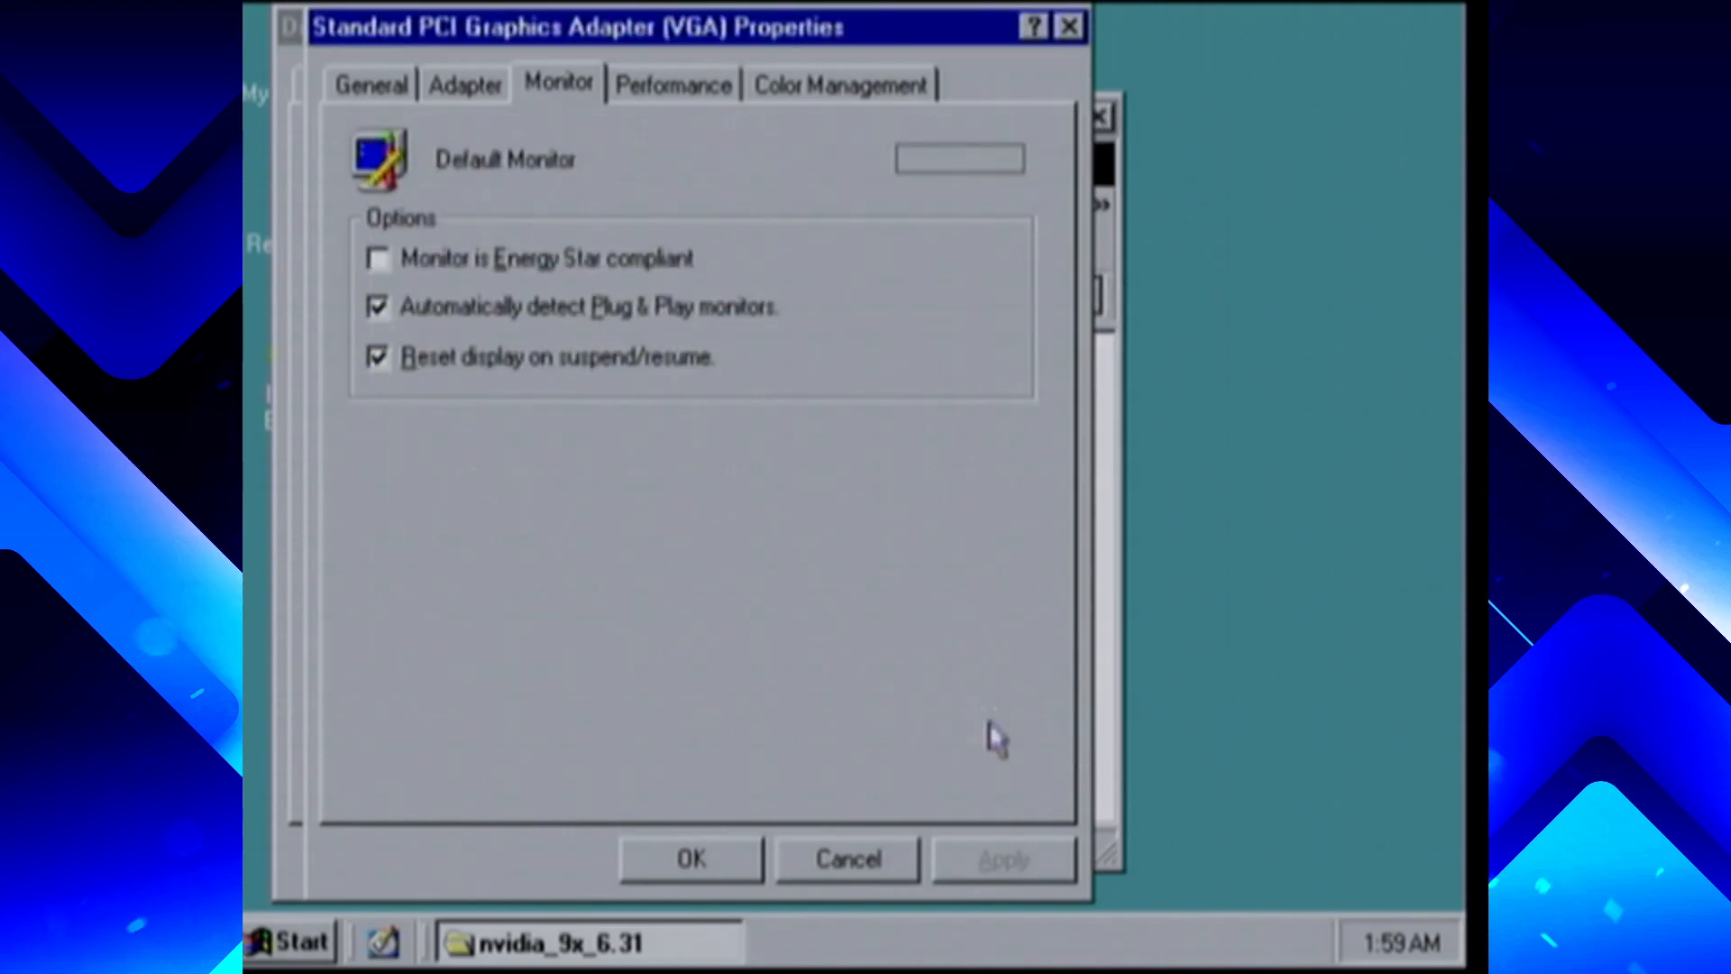
pyautogui.click(1001, 858)
pyautogui.click(691, 859)
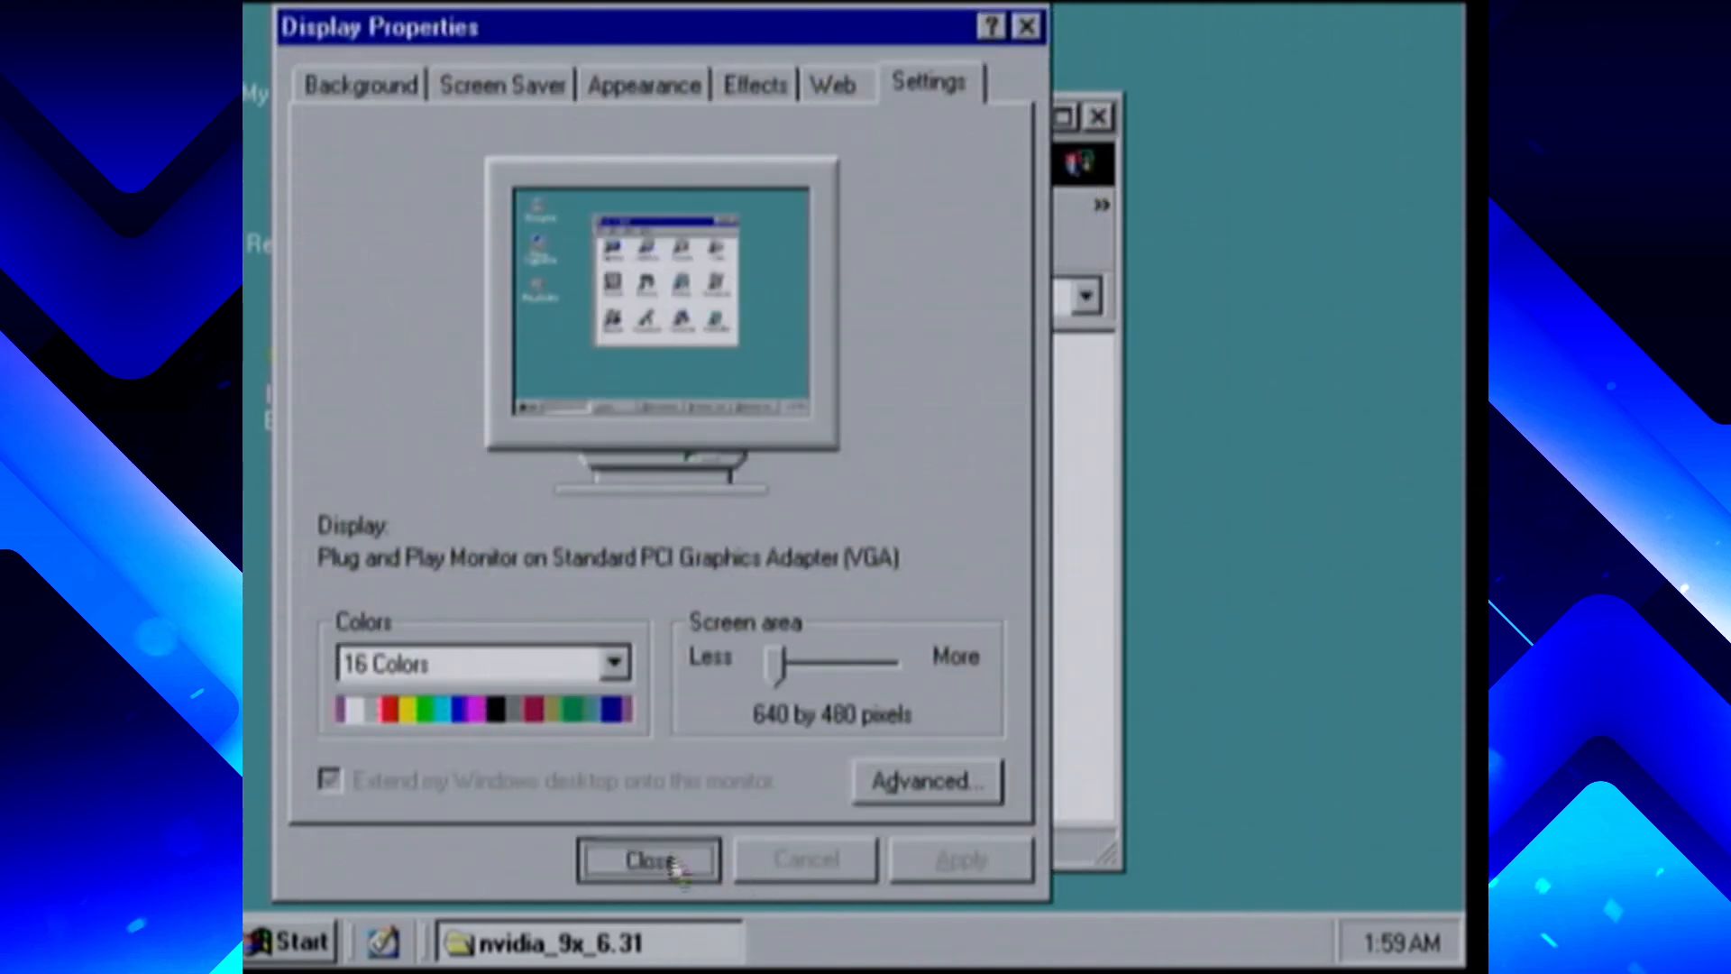
pyautogui.click(678, 864)
pyautogui.click(953, 593)
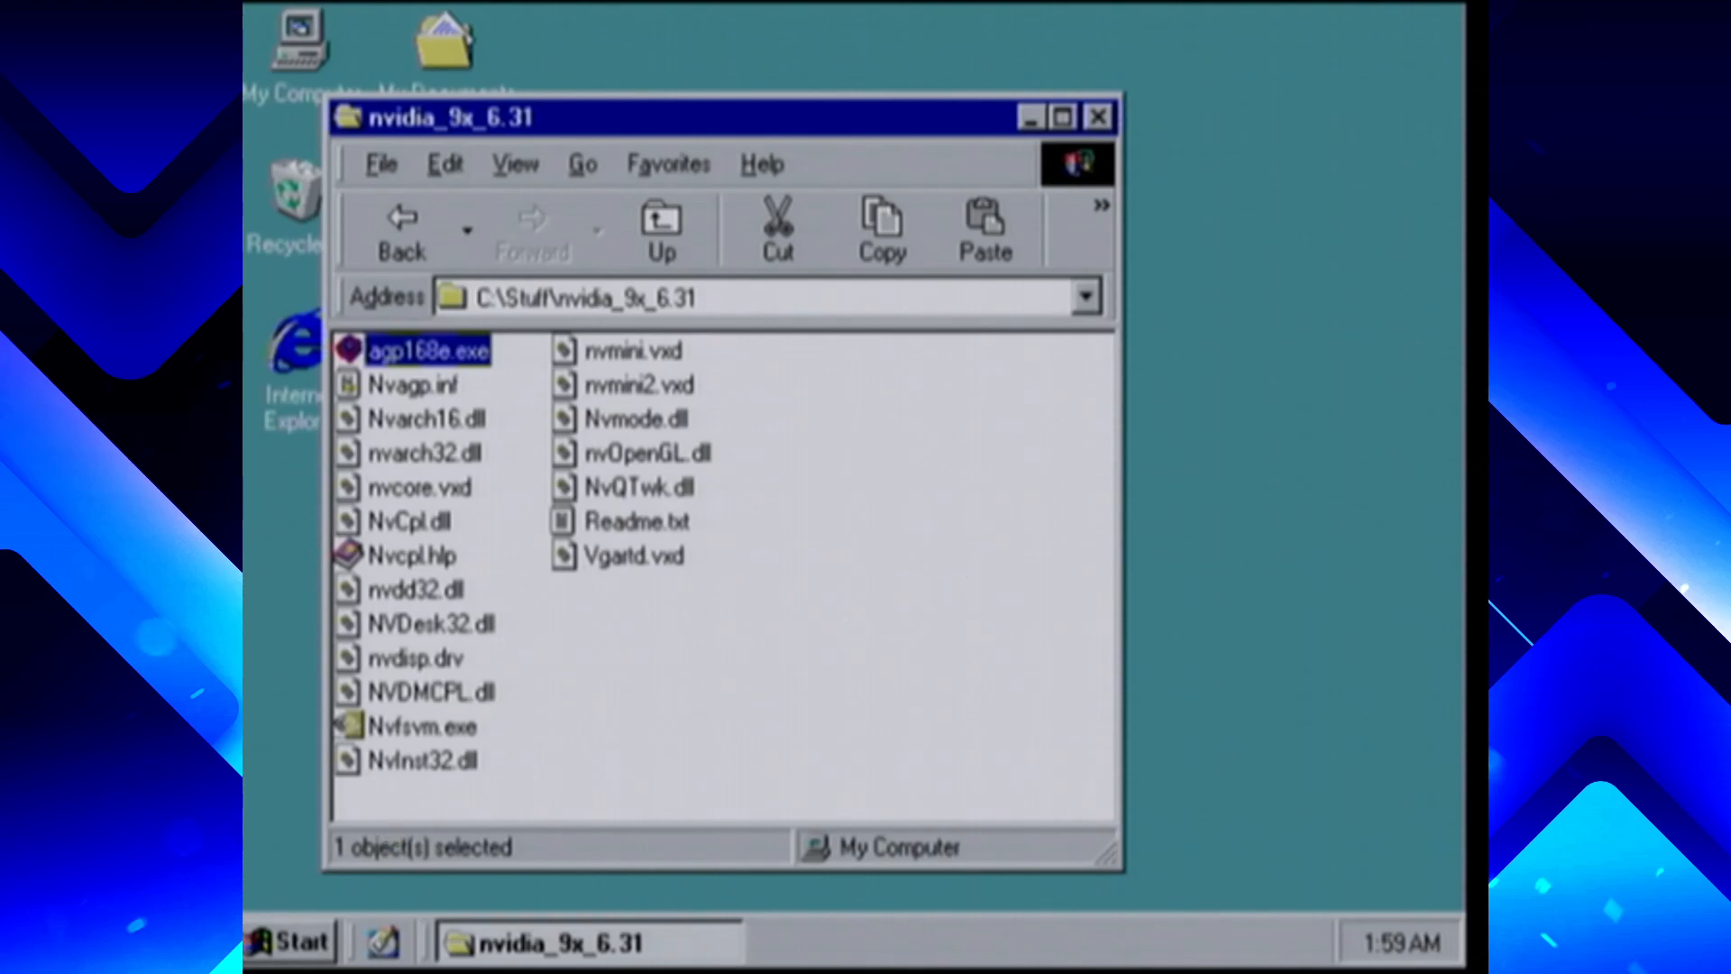
# Restart the computer through the Shut Down Windows dialog
pyautogui.click(261, 945)
pyautogui.click(326, 893)
pyautogui.click(732, 437)
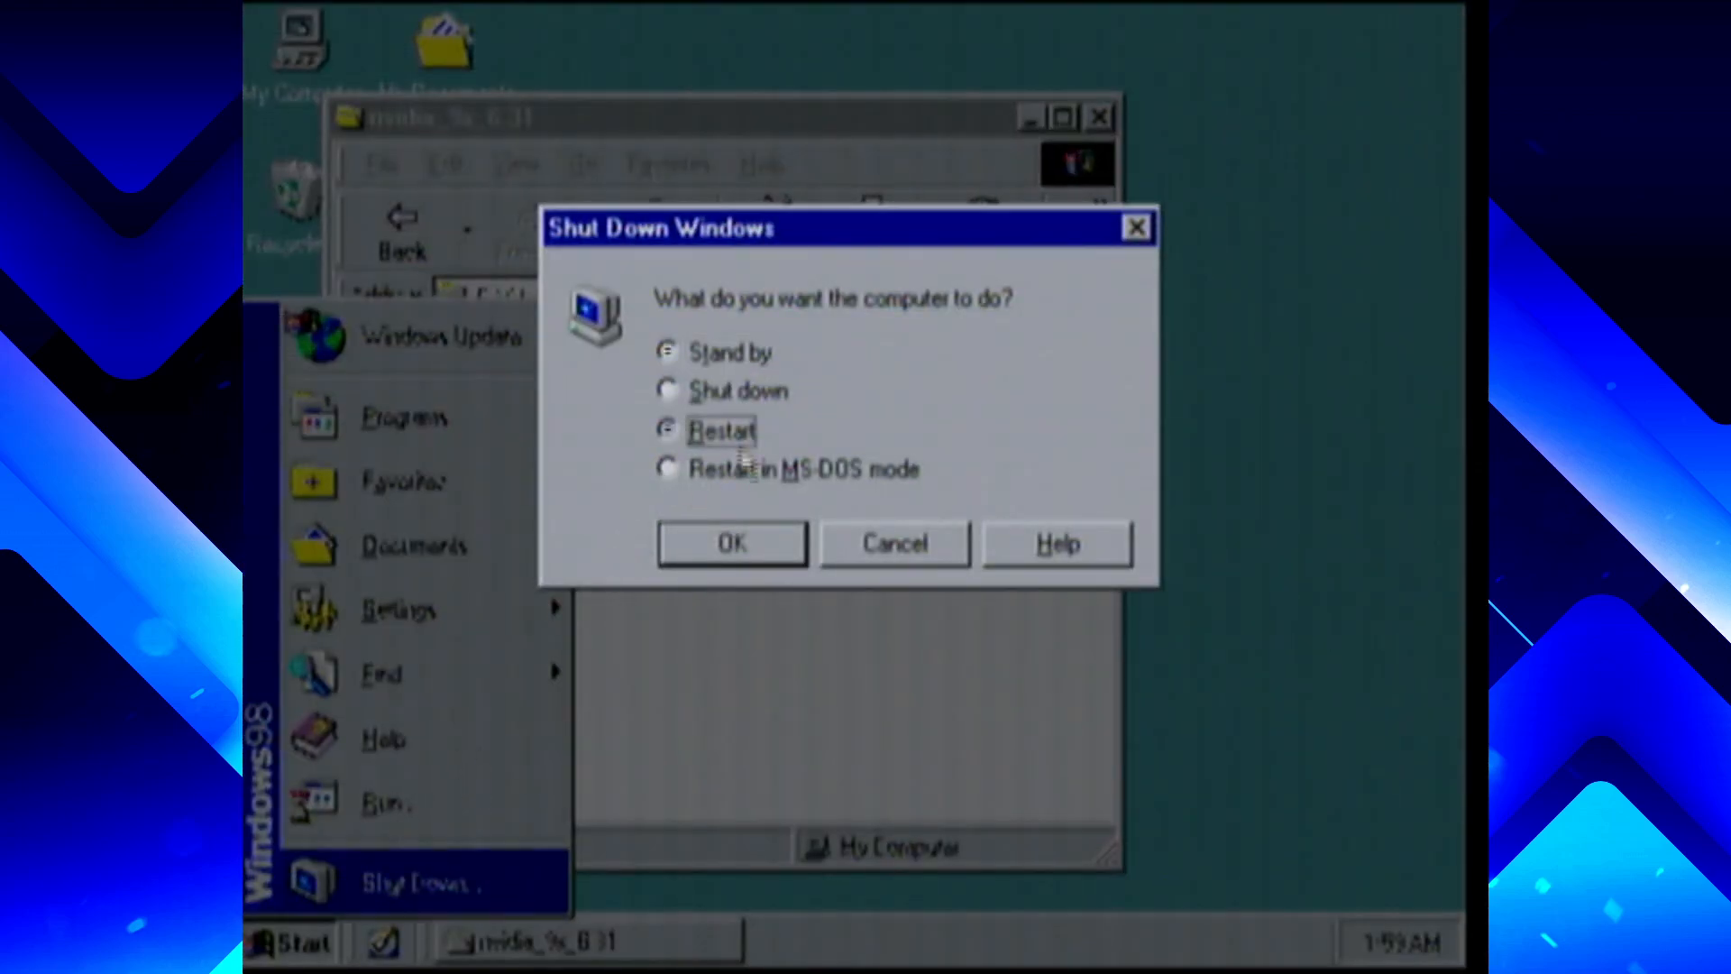
pyautogui.click(734, 543)
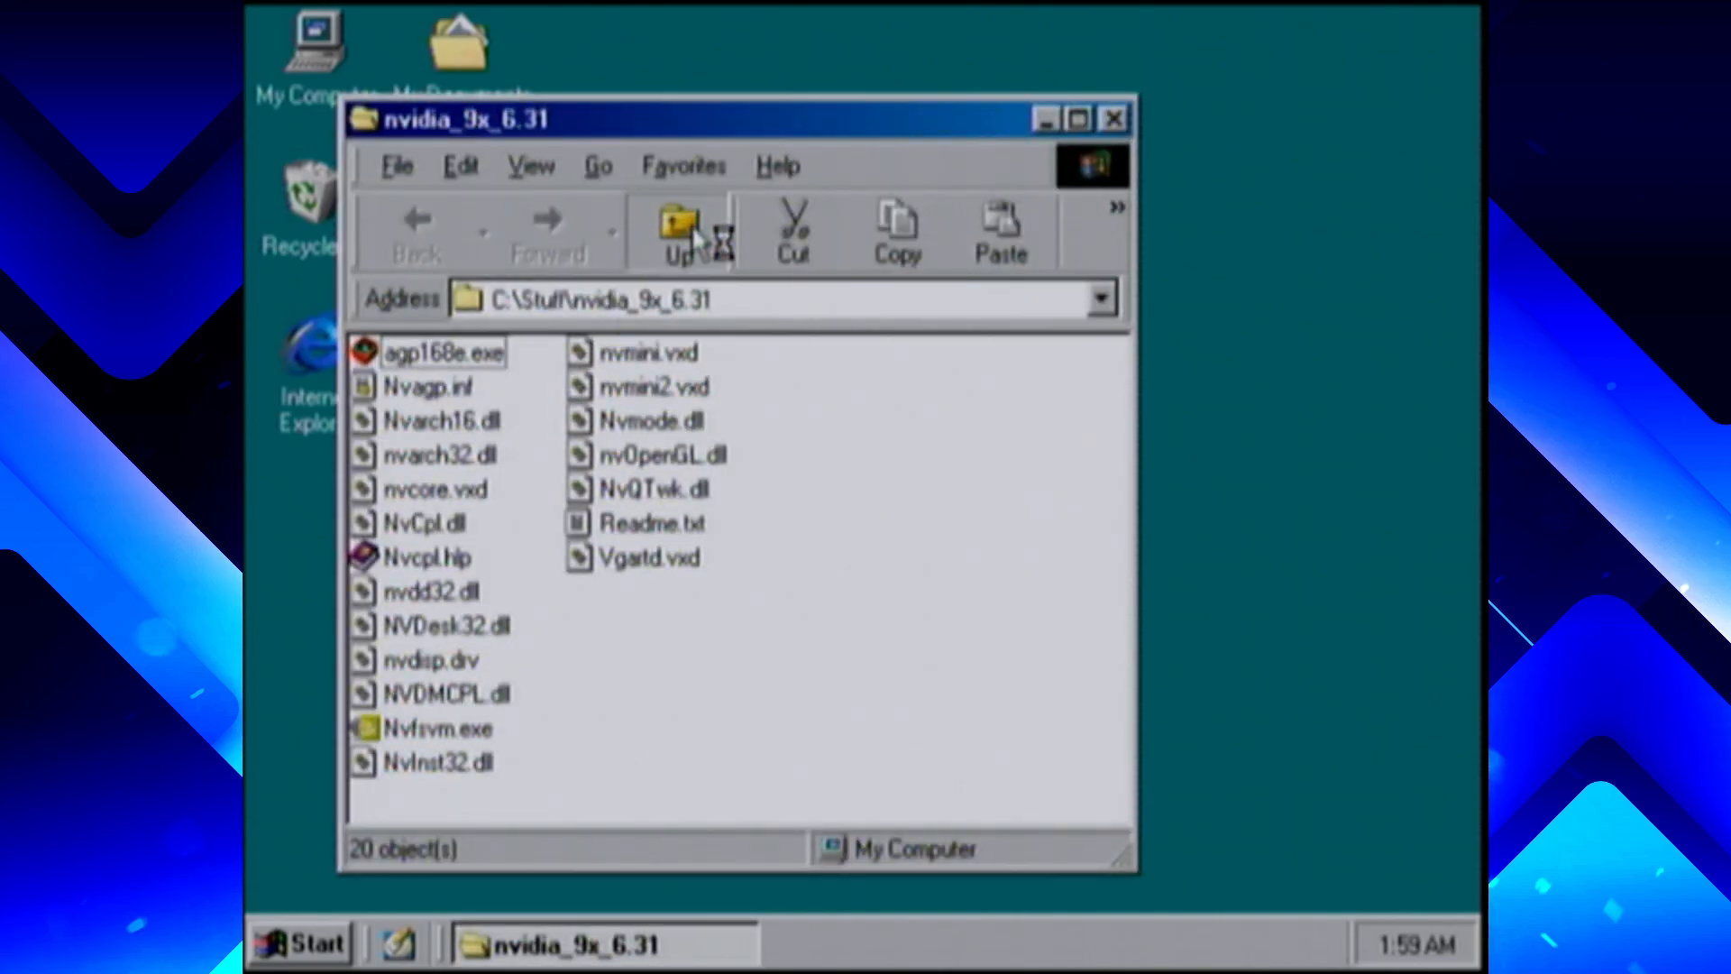
# Run Ps2rate.exe from the C:\Stuff\PS2RATE folder and dismiss its About message
pyautogui.click(693, 239)
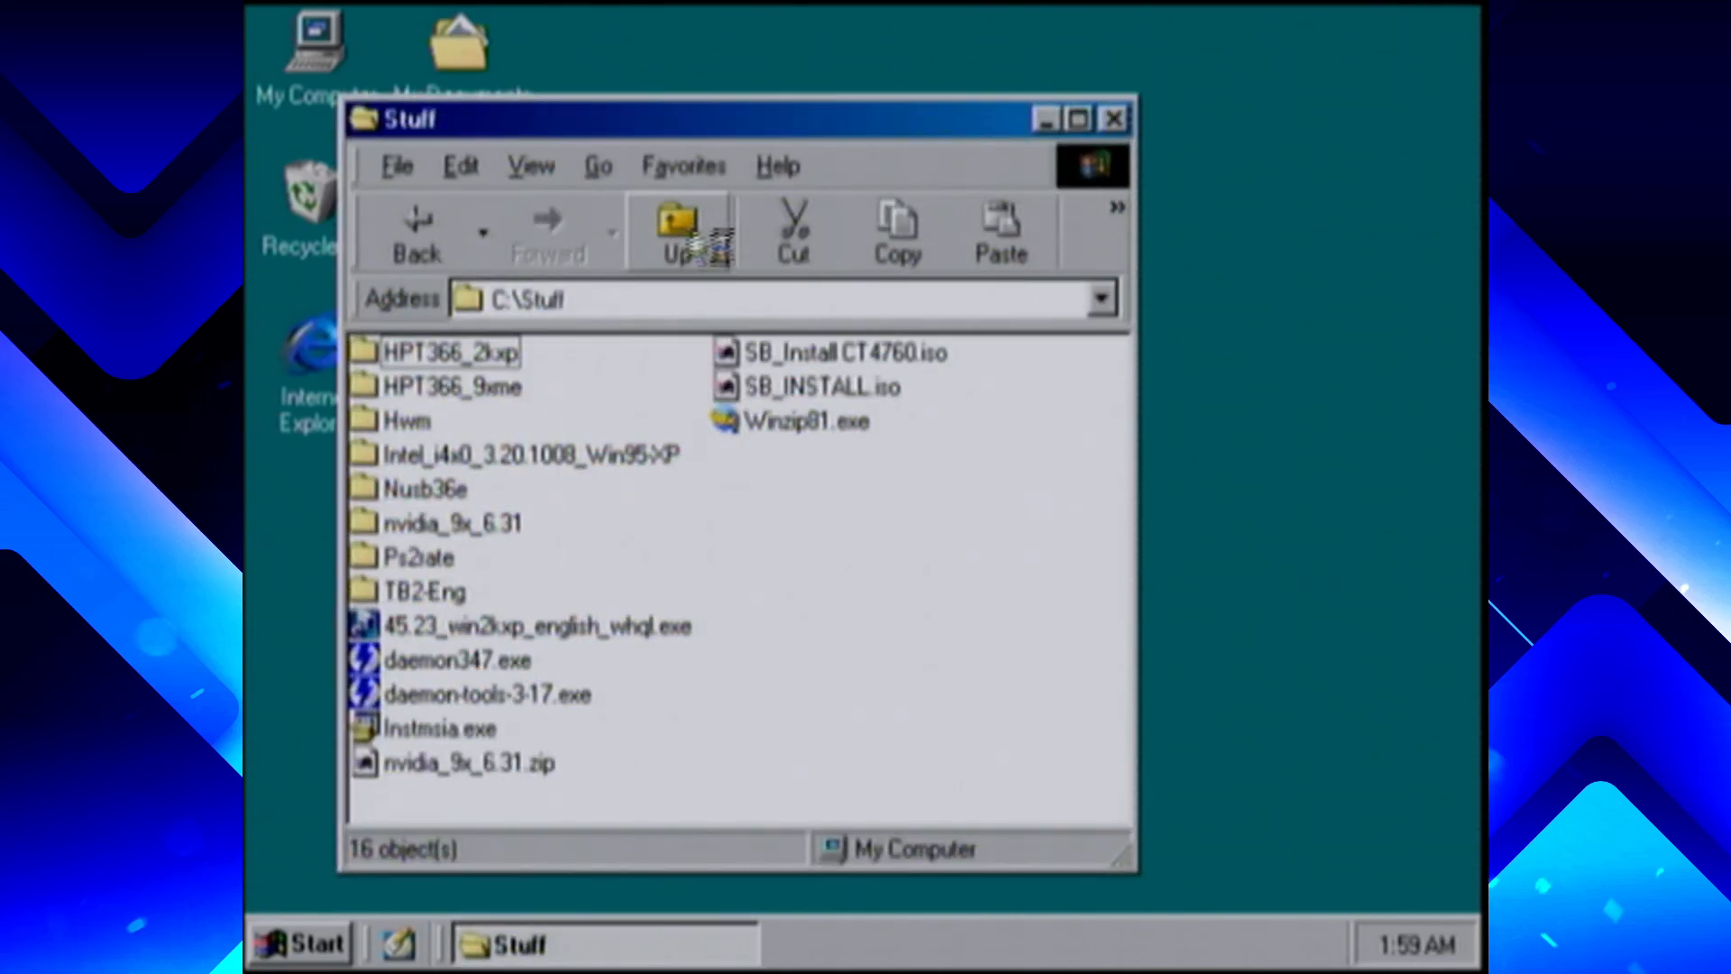
pyautogui.doubleClick(431, 566)
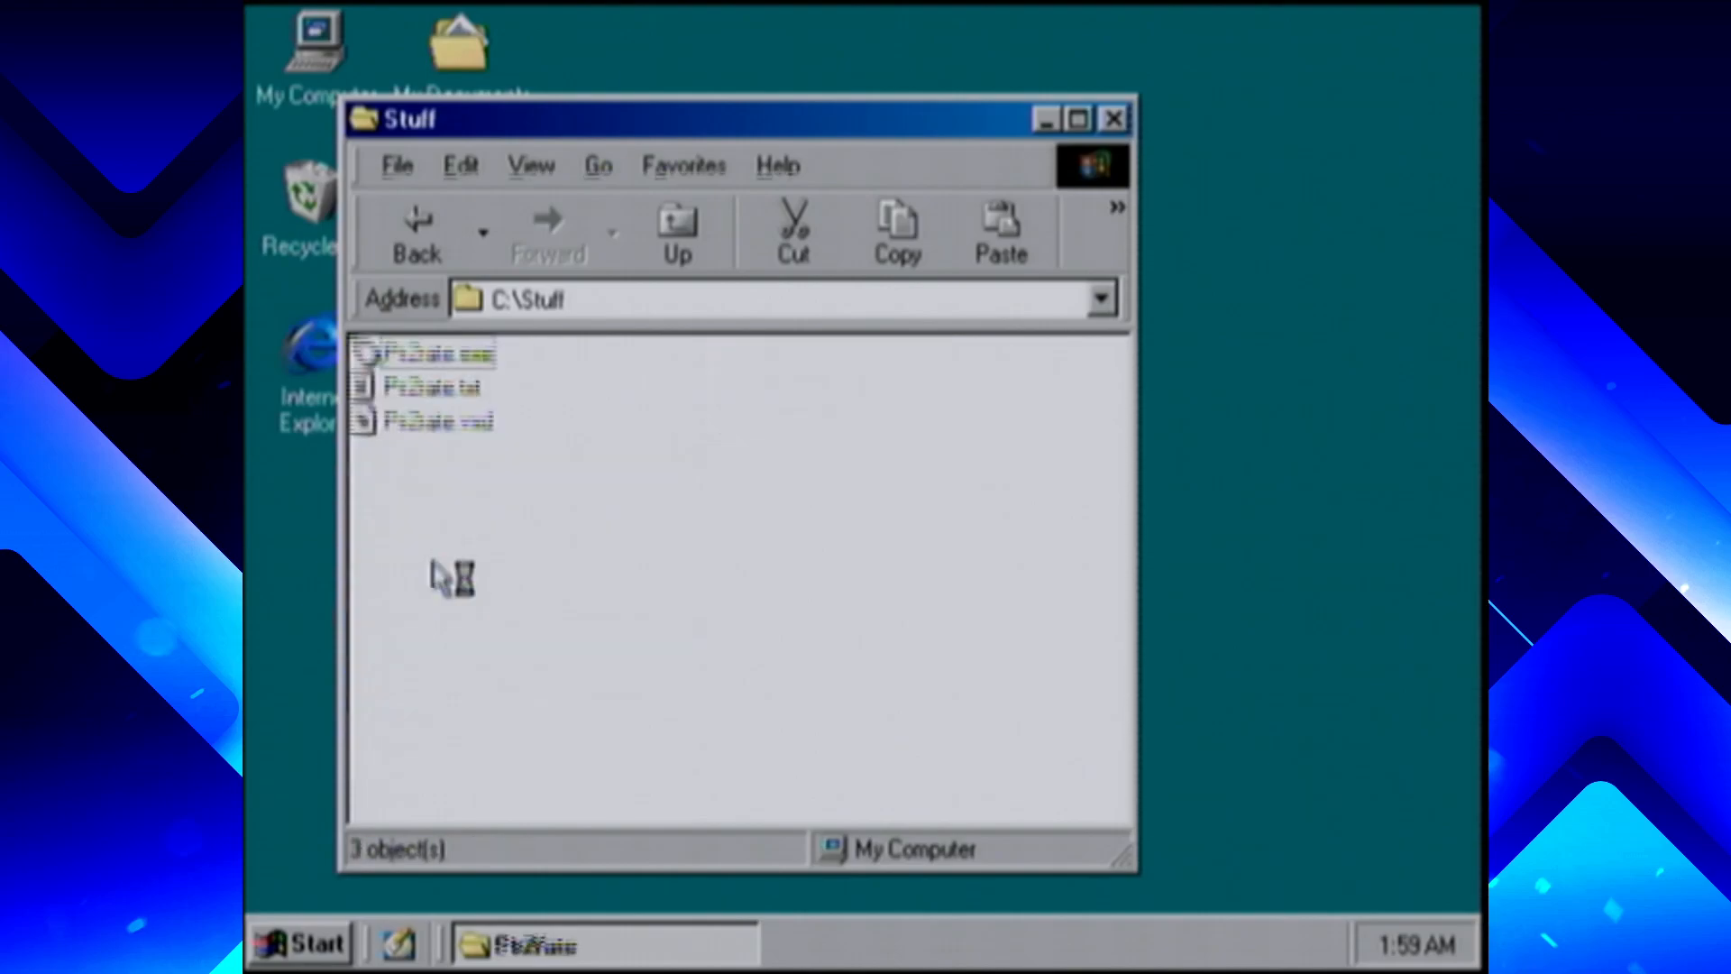
pyautogui.moveTo(609, 470); pyautogui.dragTo(533, 425)
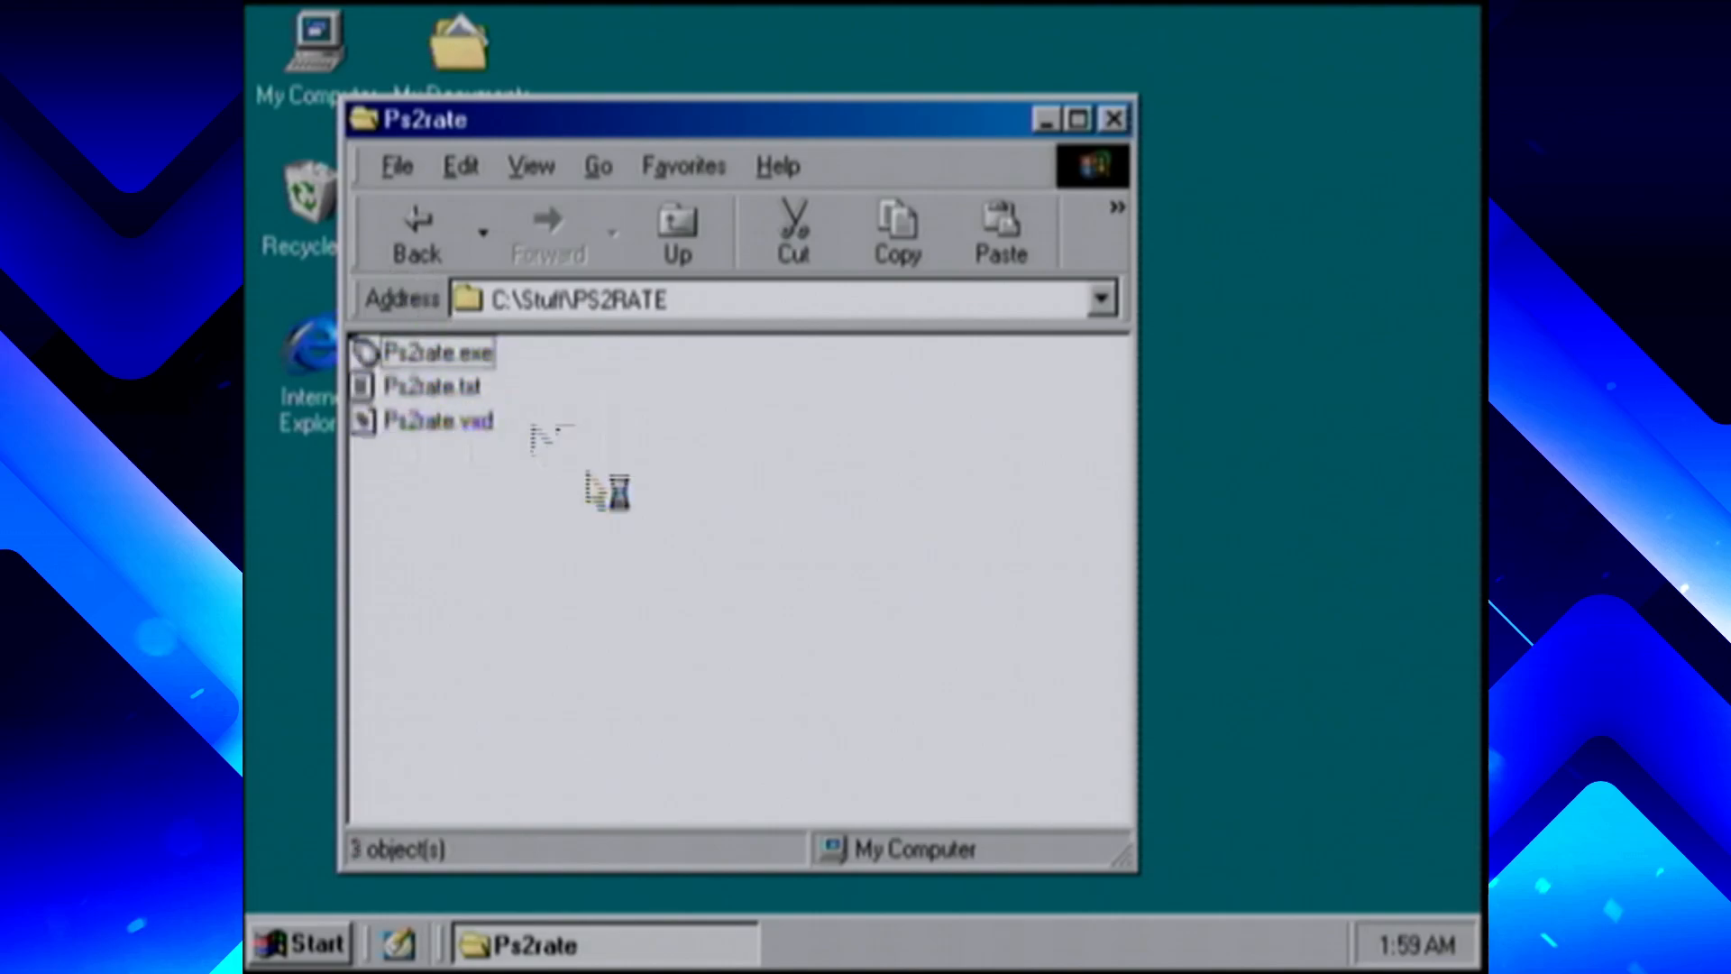
pyautogui.doubleClick(431, 353)
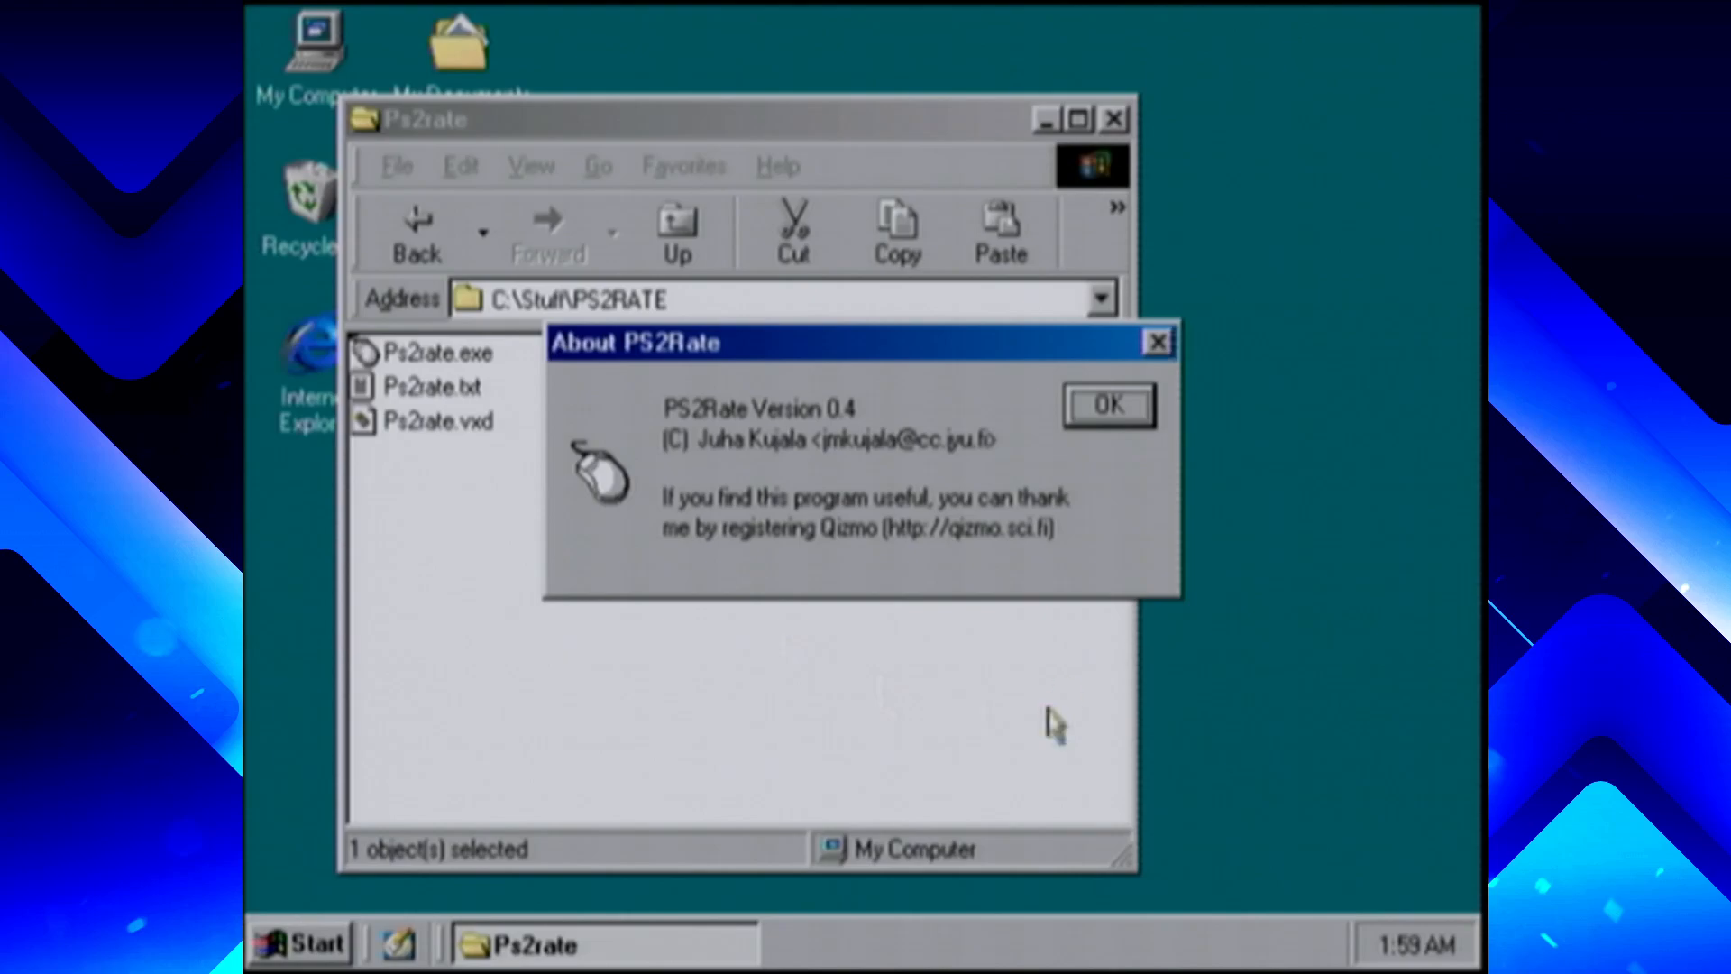
pyautogui.click(1075, 398)
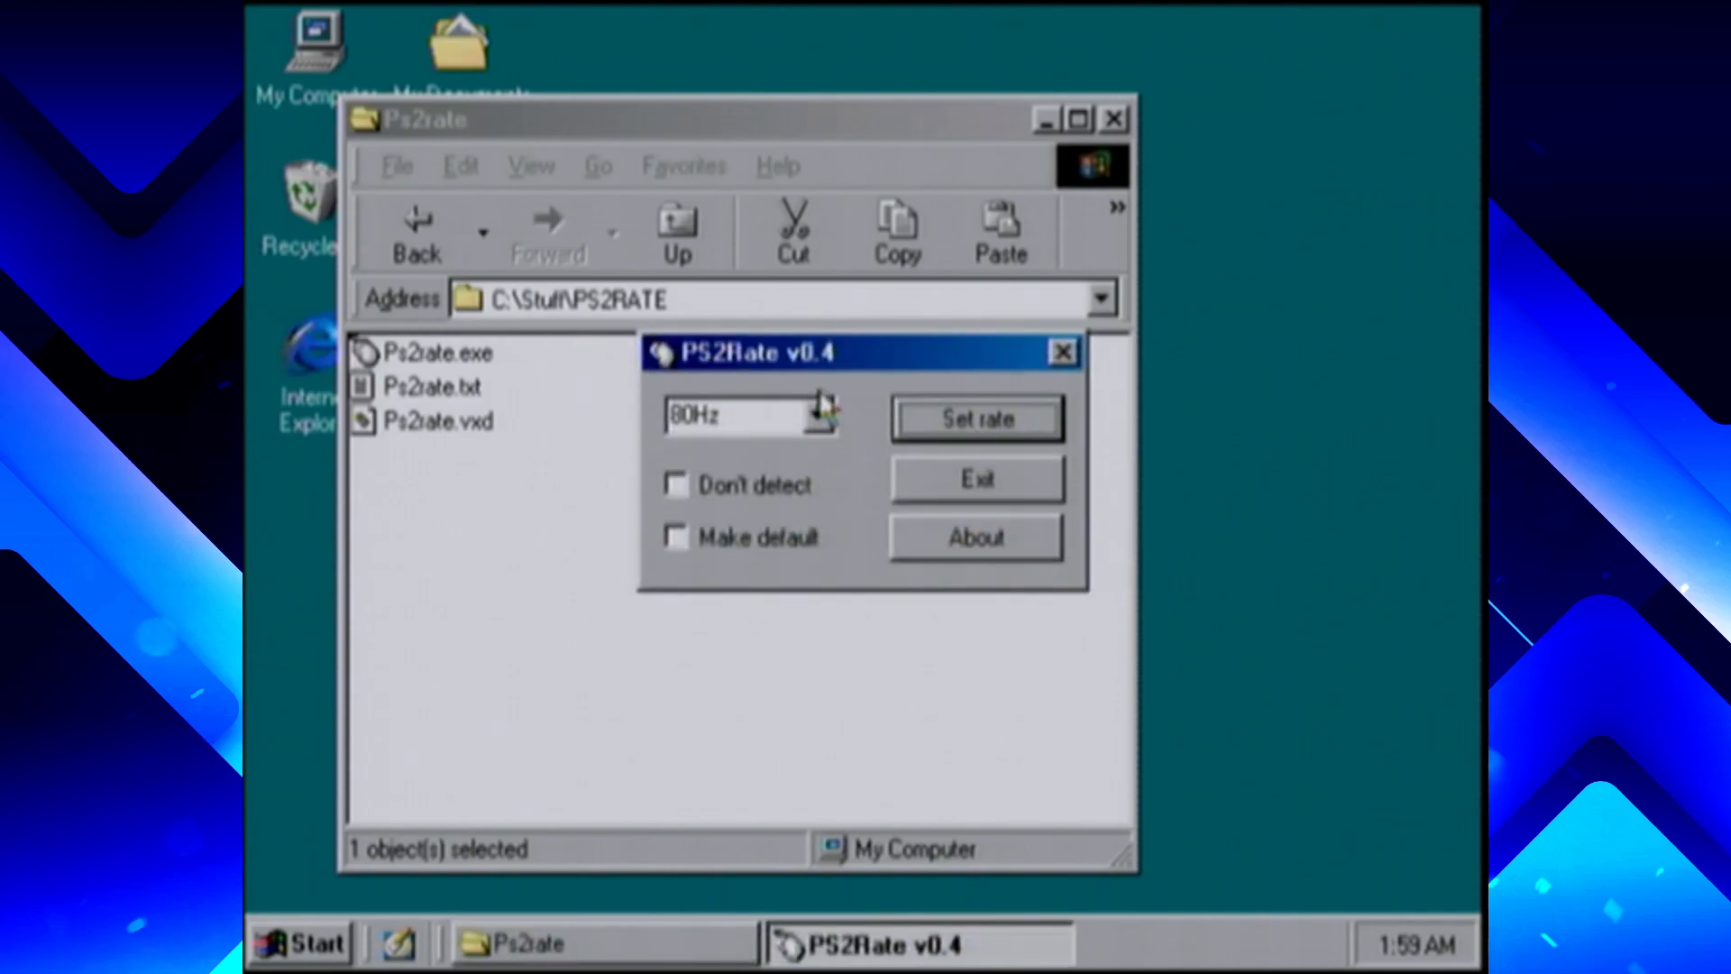
# Set the PS/2 mouse rate to 100Hz in PS2Rate and confirm making it the startup default
pyautogui.click(819, 413)
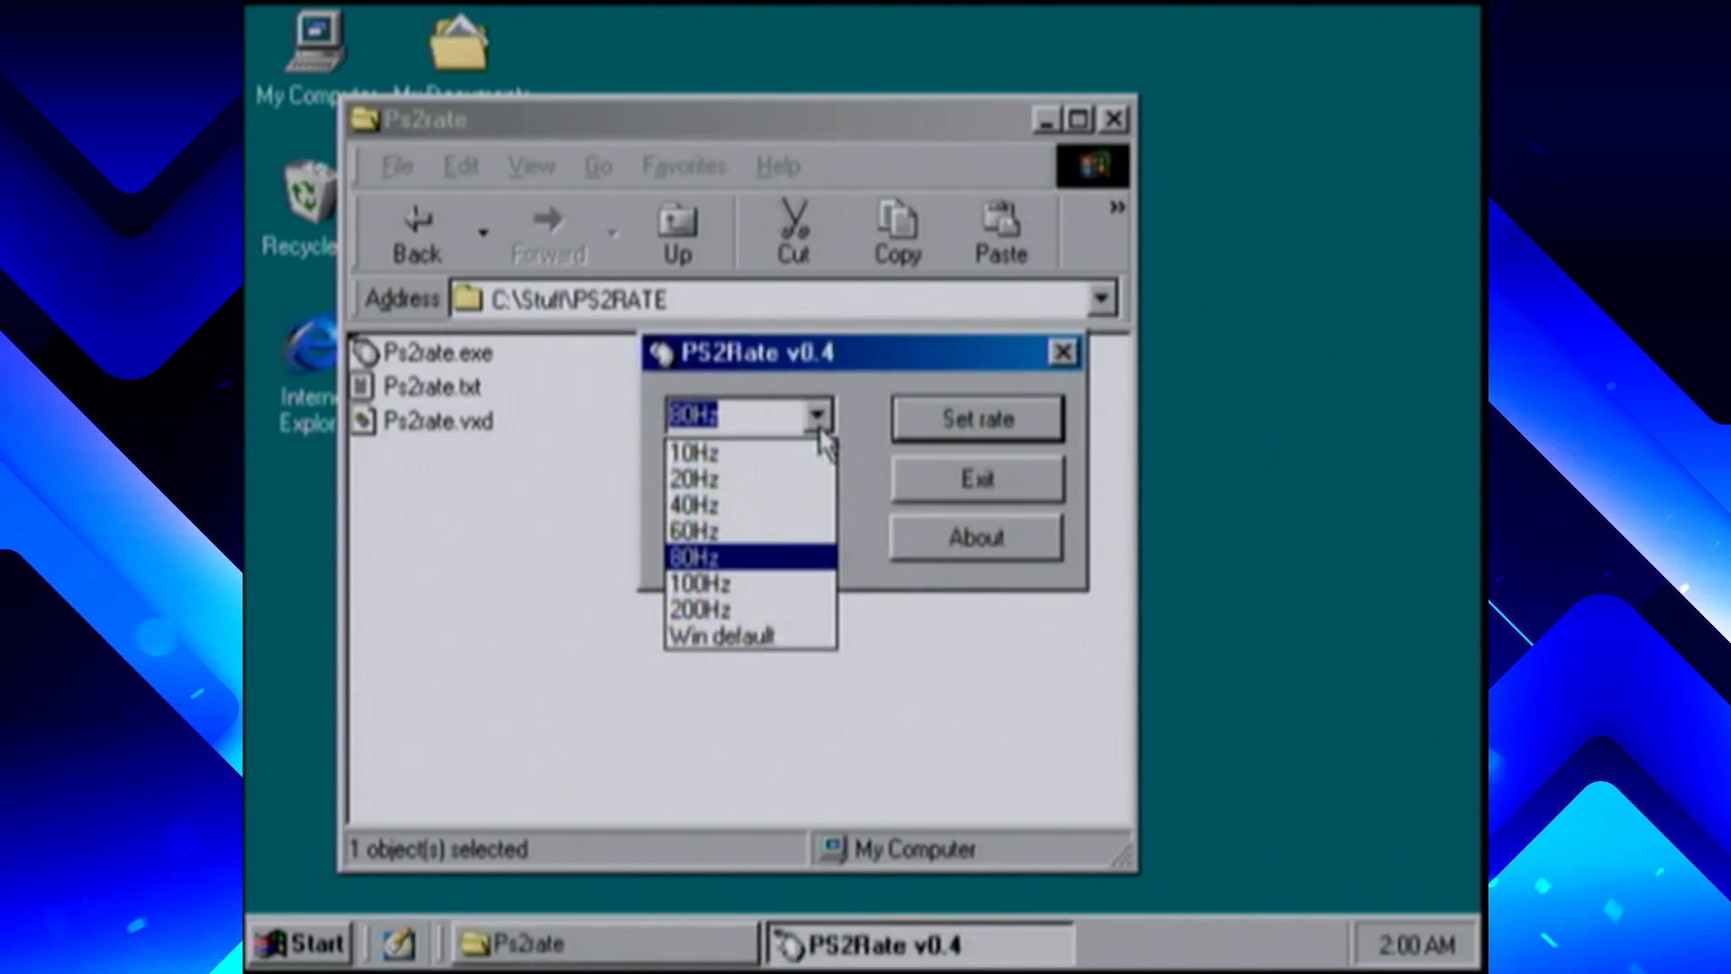
pyautogui.click(808, 586)
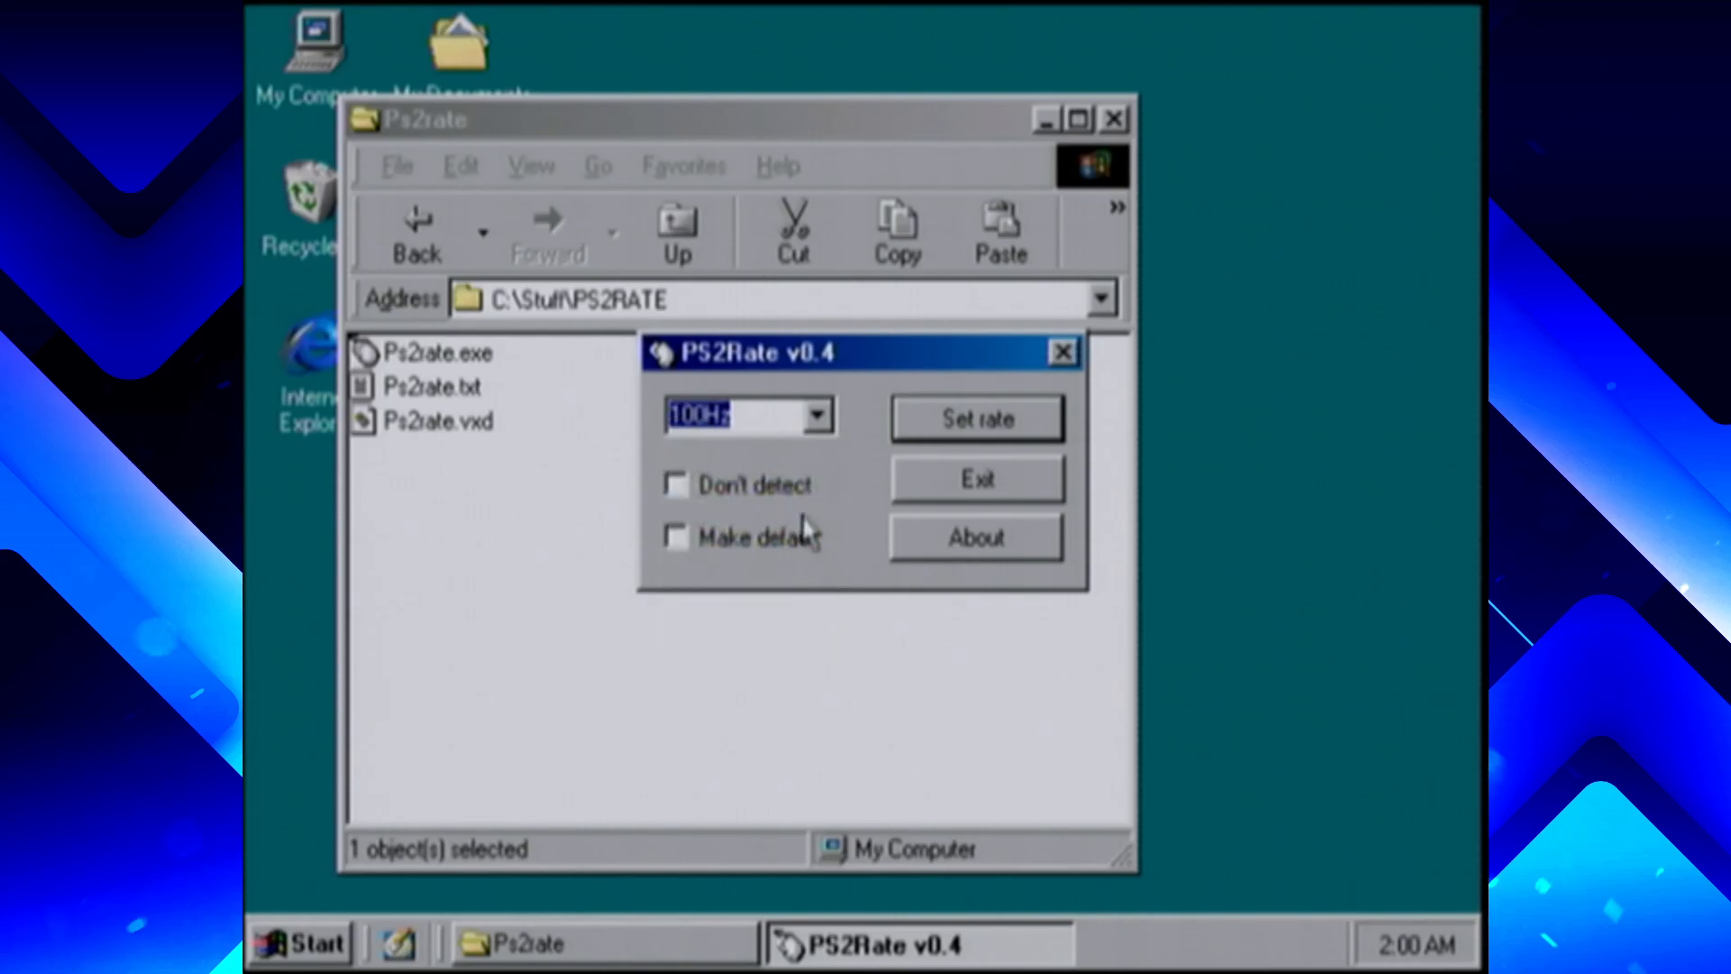
pyautogui.click(801, 545)
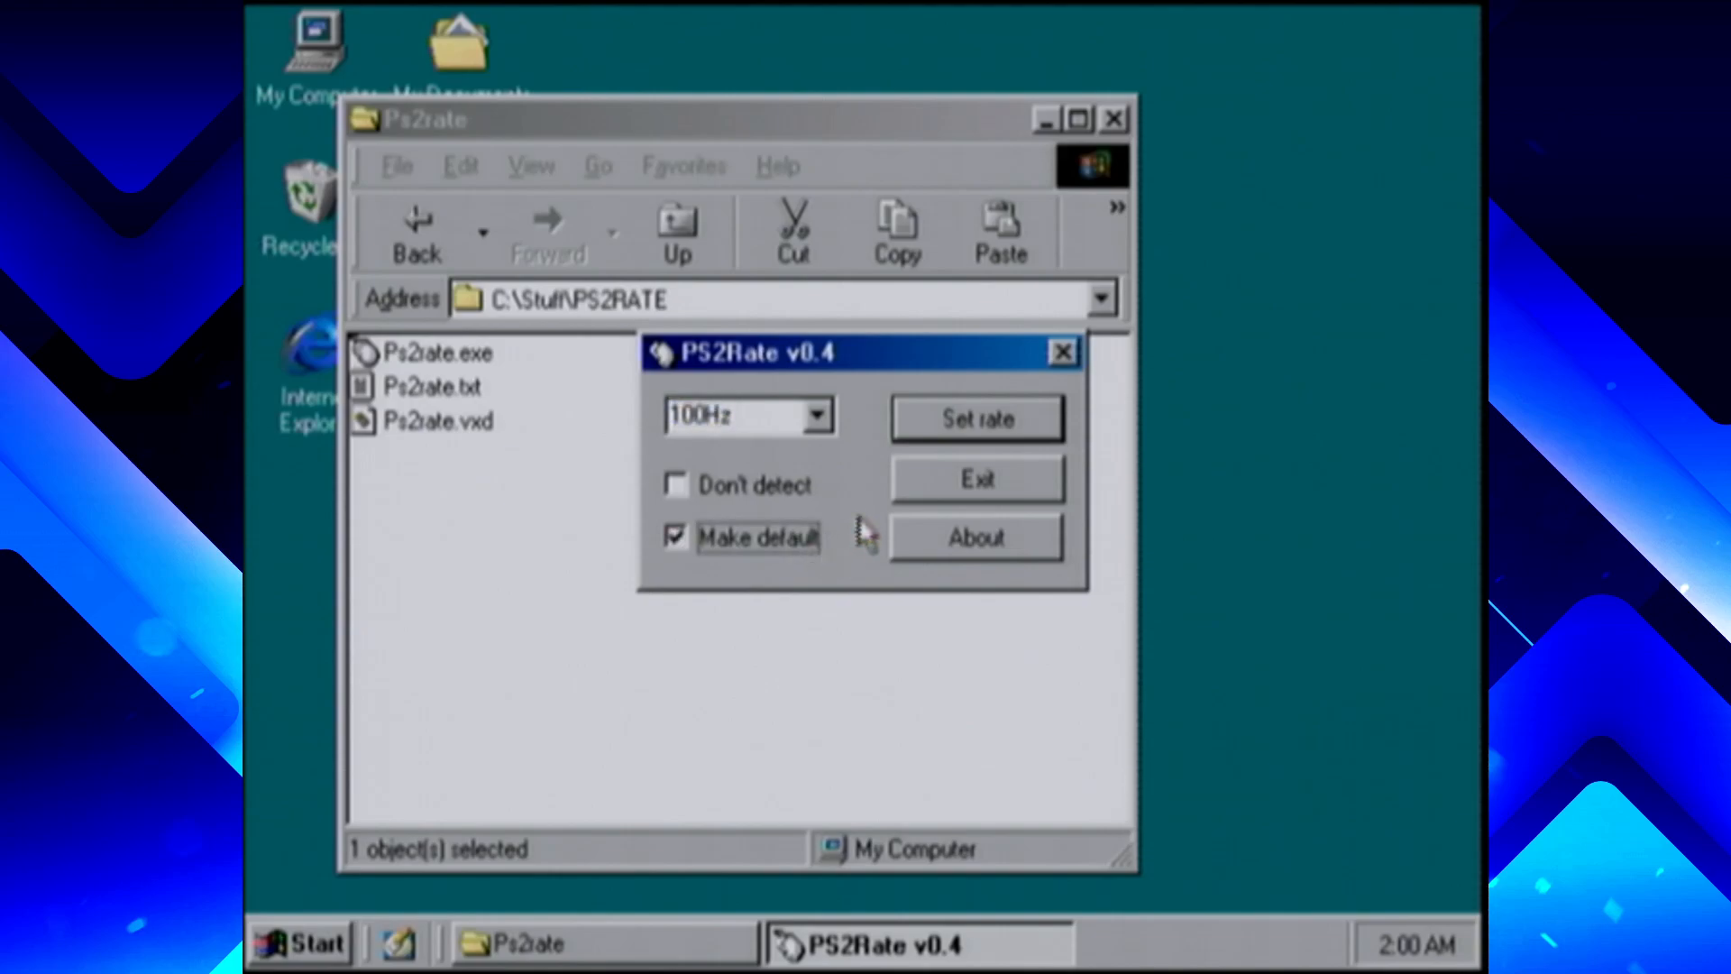
pyautogui.click(946, 424)
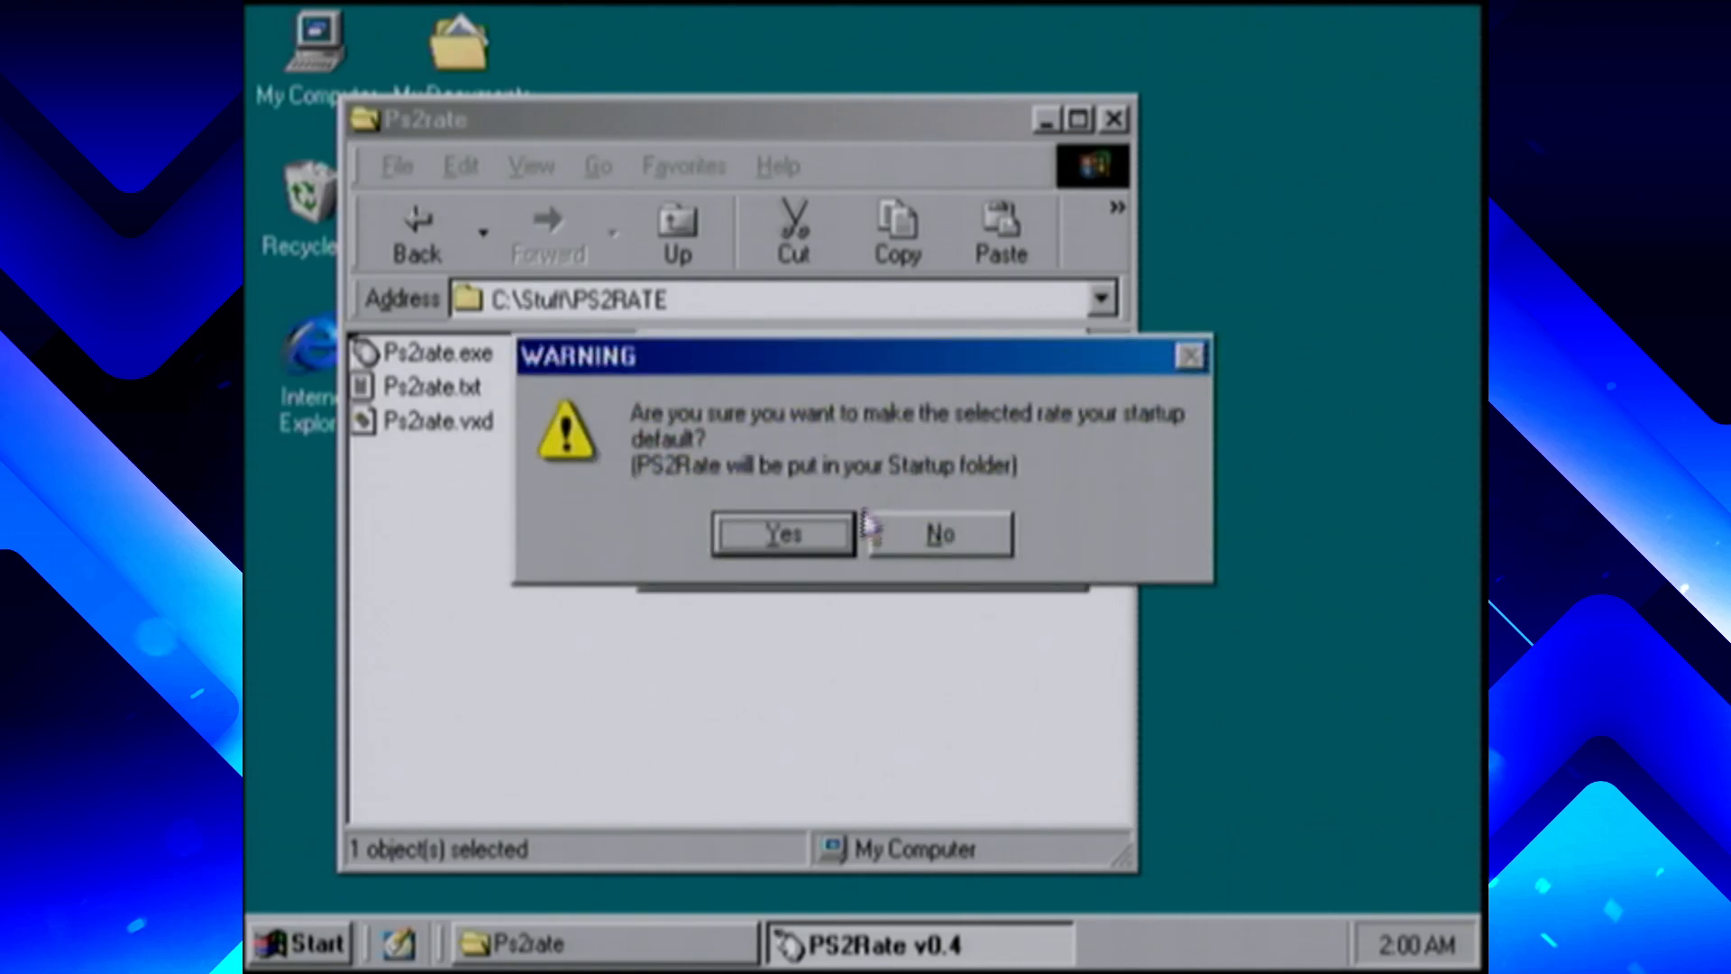
pyautogui.click(786, 532)
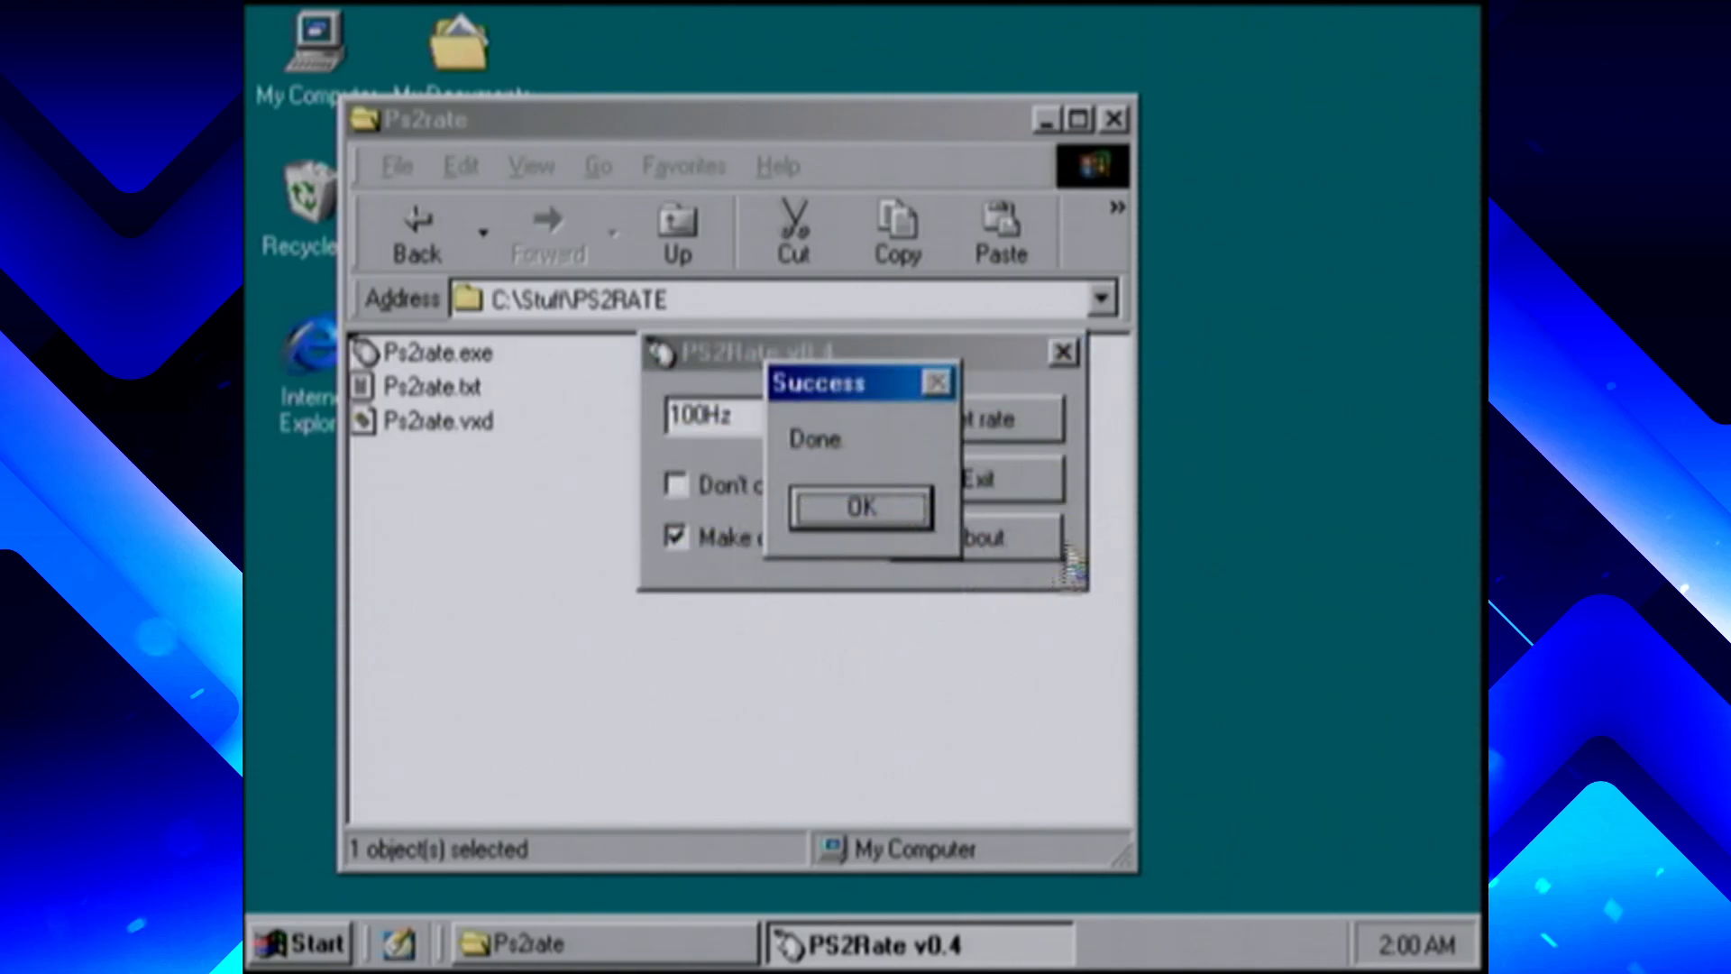
# Dismiss the success message, exit PS2Rate, and go up to the C:\Stuff folder
pyautogui.click(910, 505)
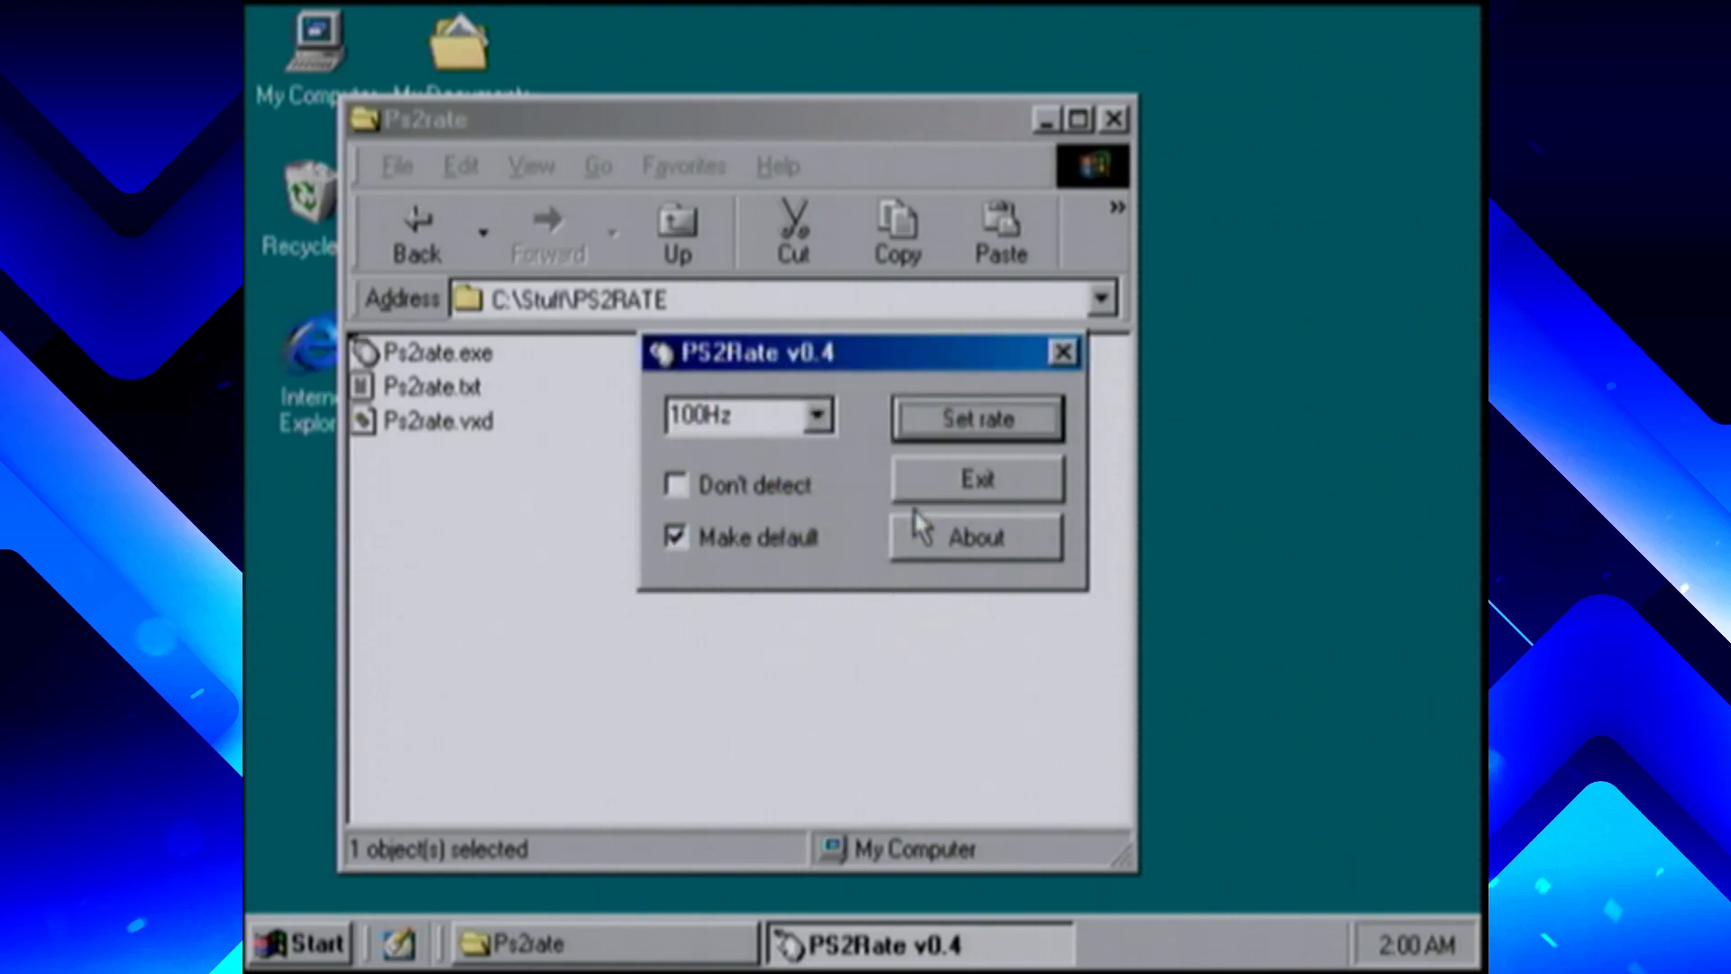
pyautogui.click(940, 491)
pyautogui.click(702, 244)
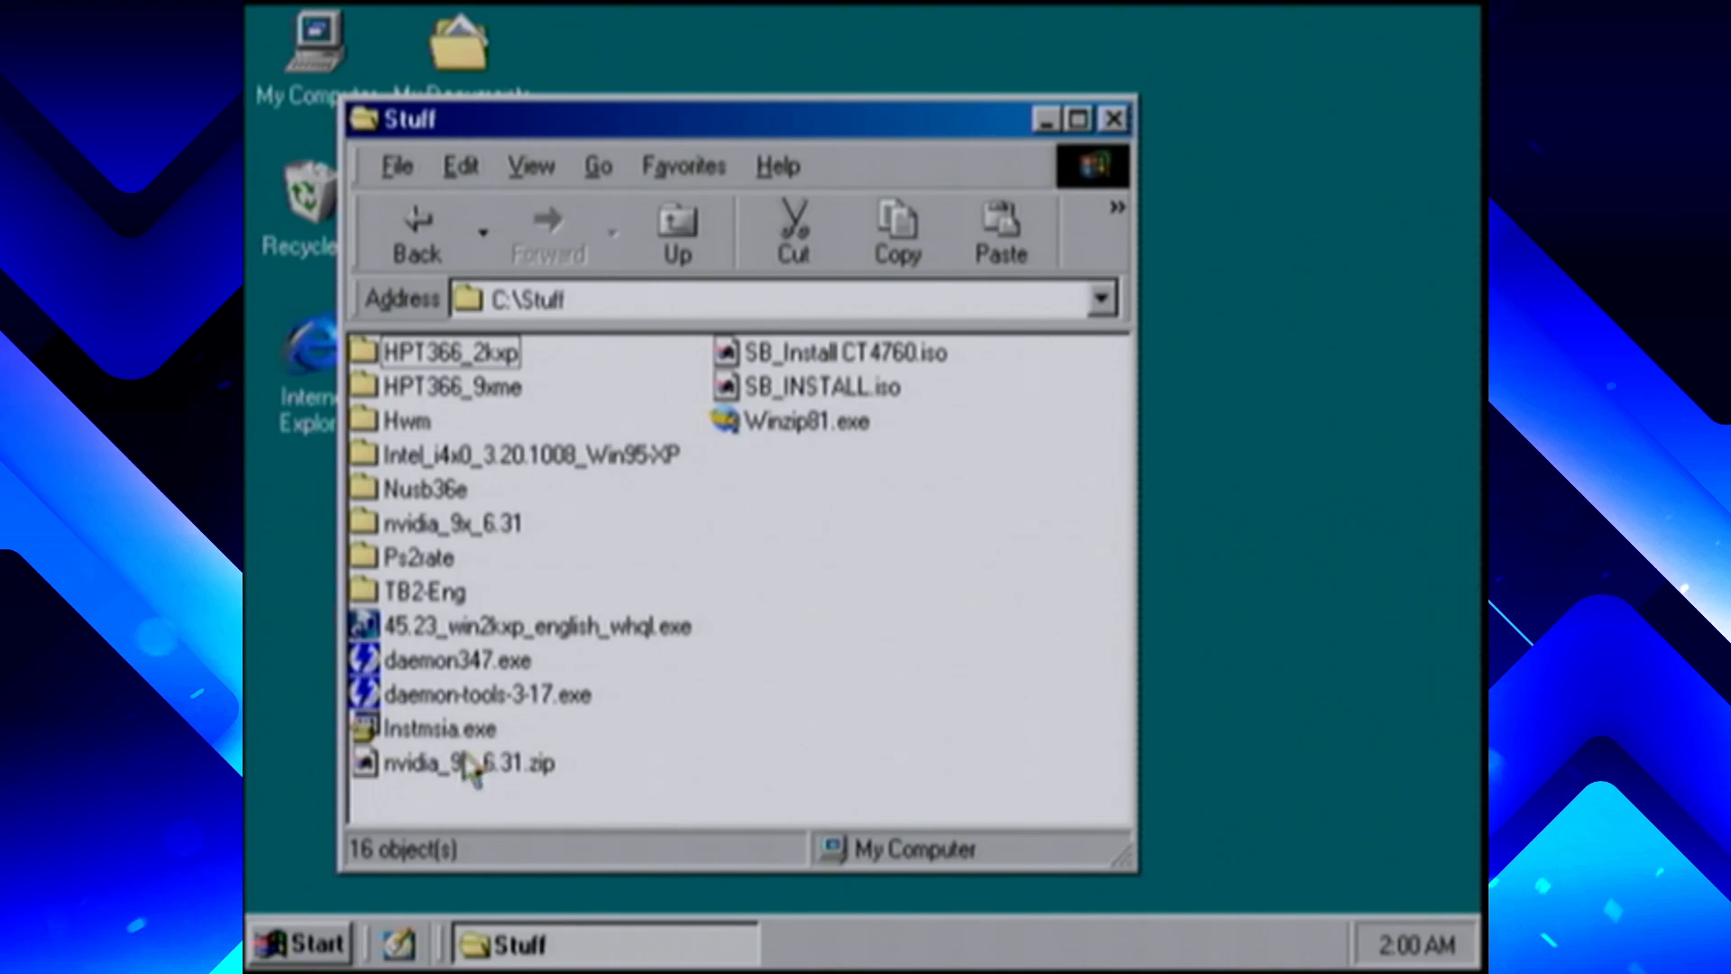
# Try to install DAEMON Tools from daemon347.exe, declining the Windows Installer 2.0 download and exiting the setup
pyautogui.click(469, 672)
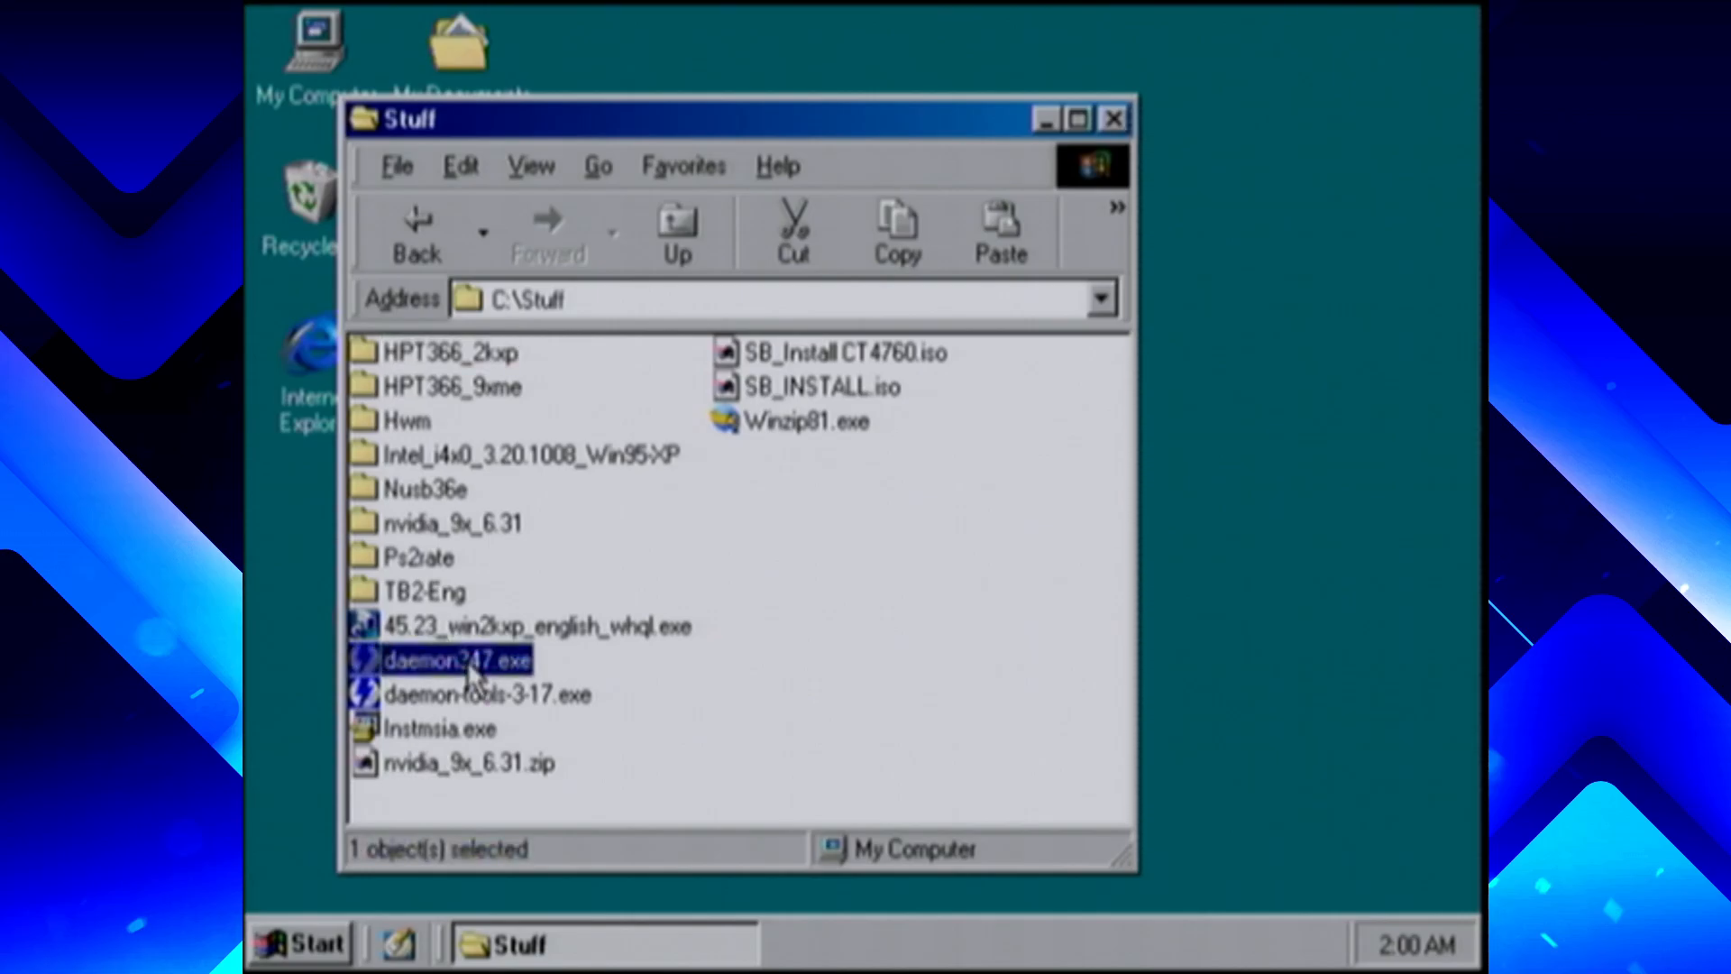
pyautogui.doubleClick(469, 662)
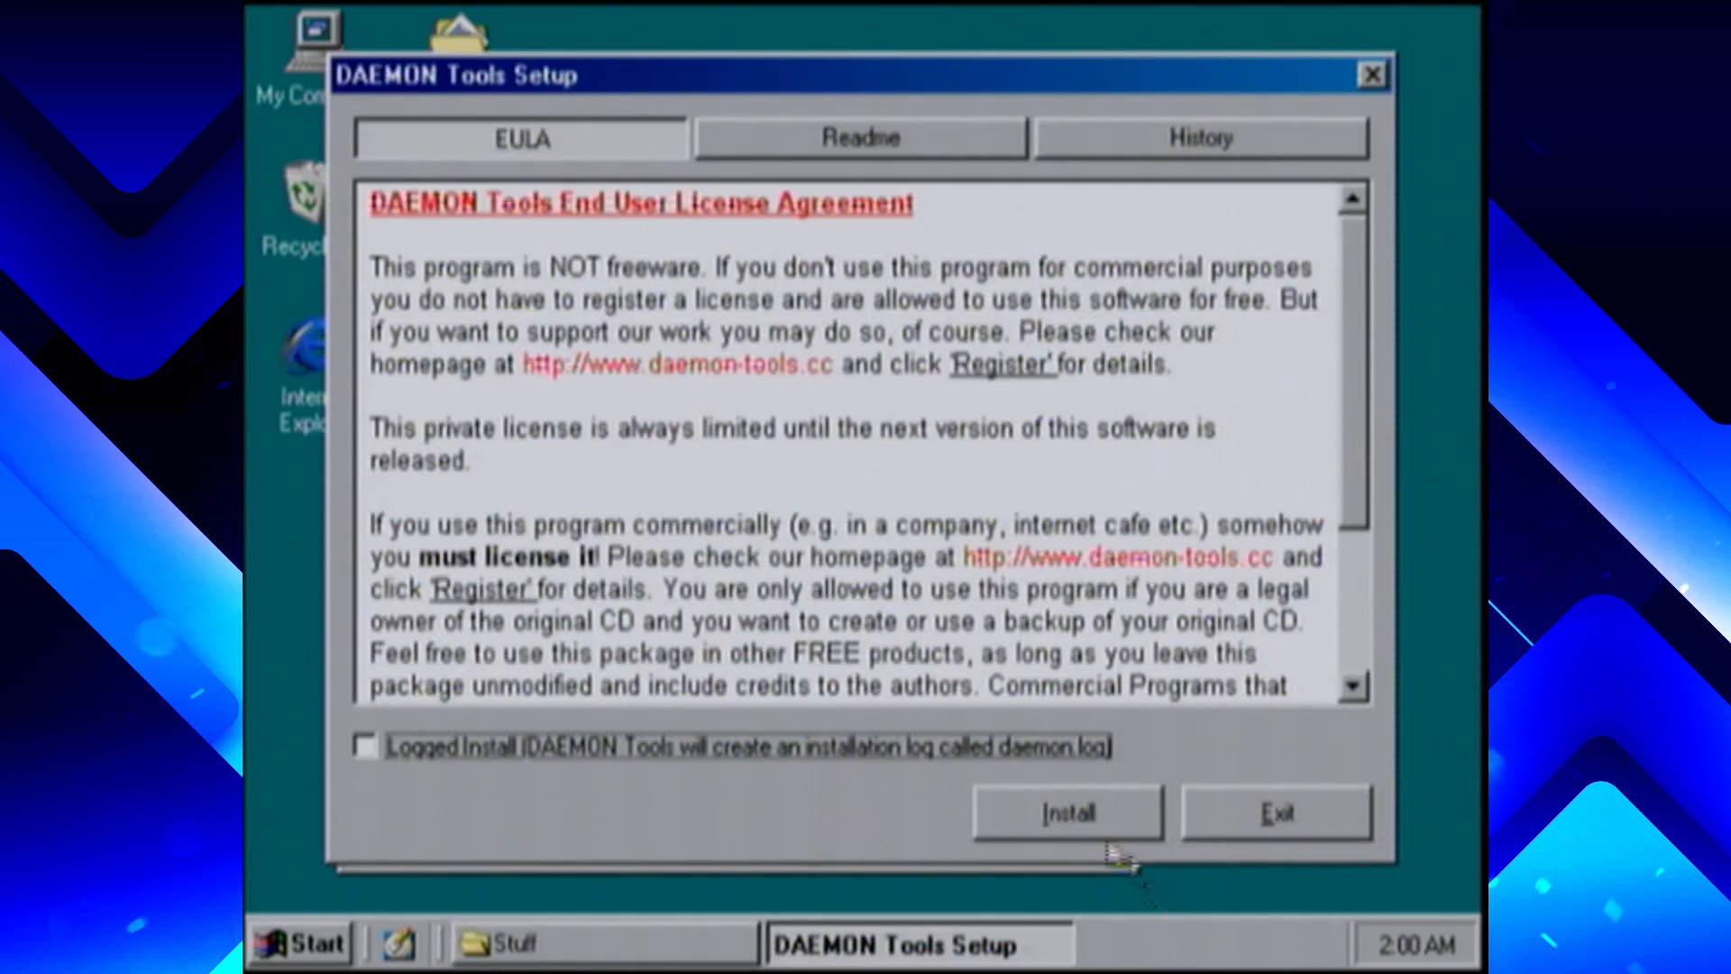
pyautogui.click(1081, 816)
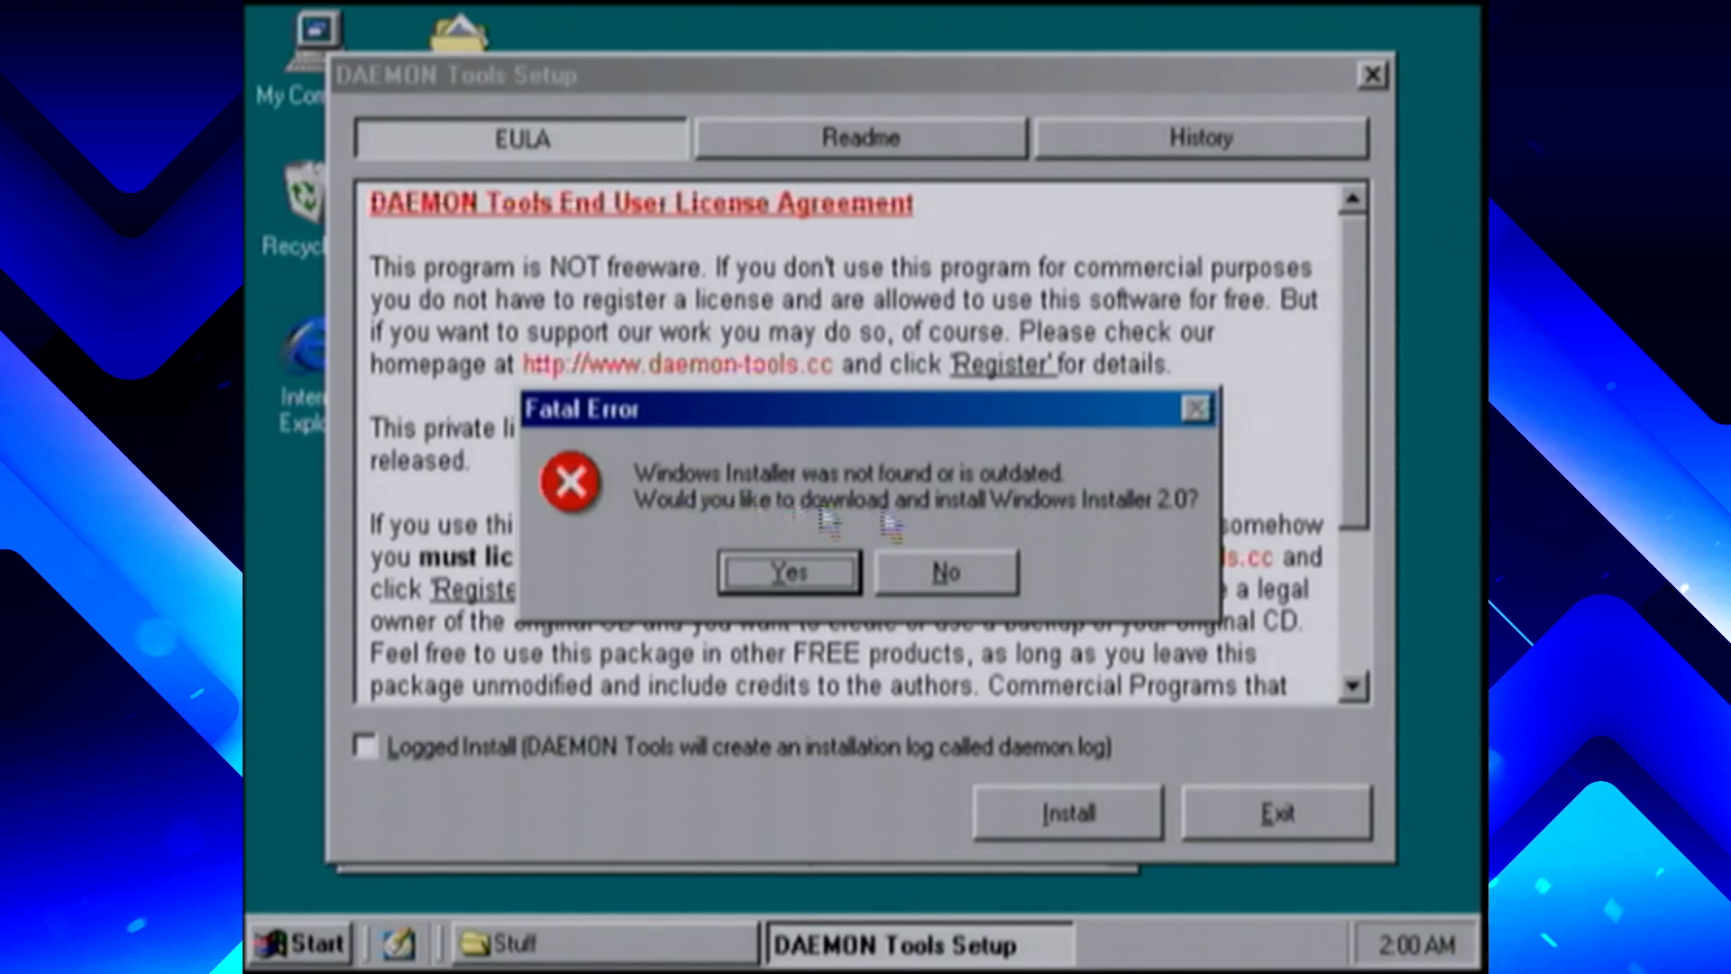
pyautogui.click(968, 559)
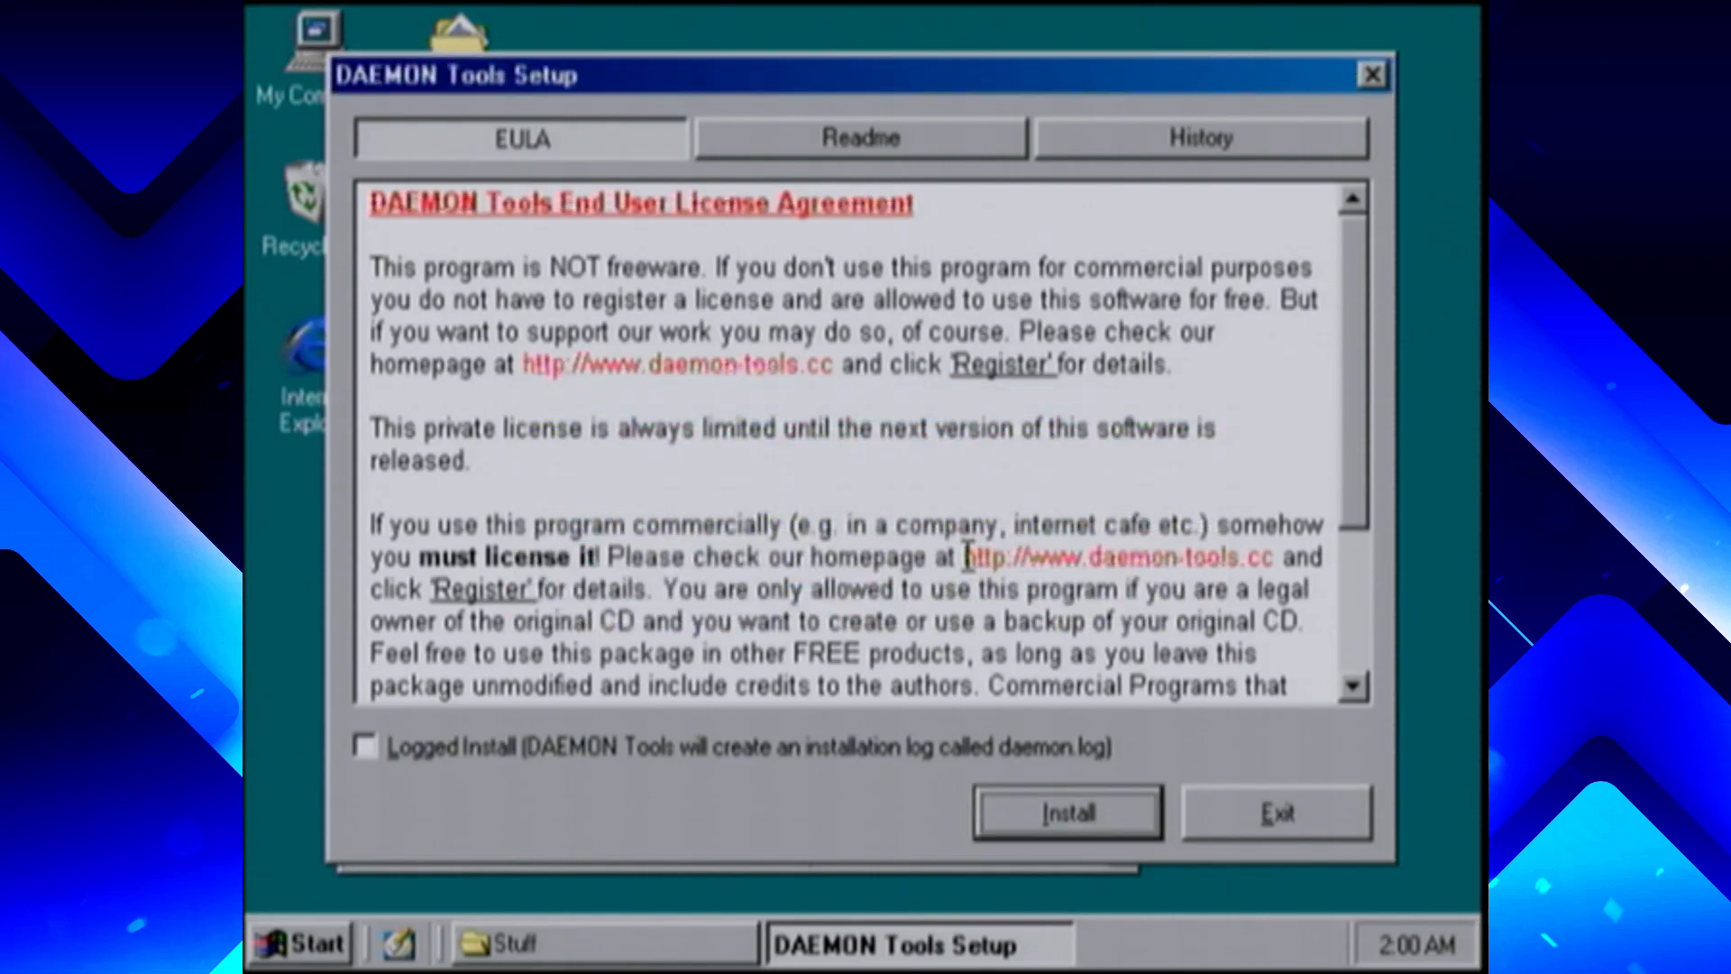
pyautogui.click(1246, 826)
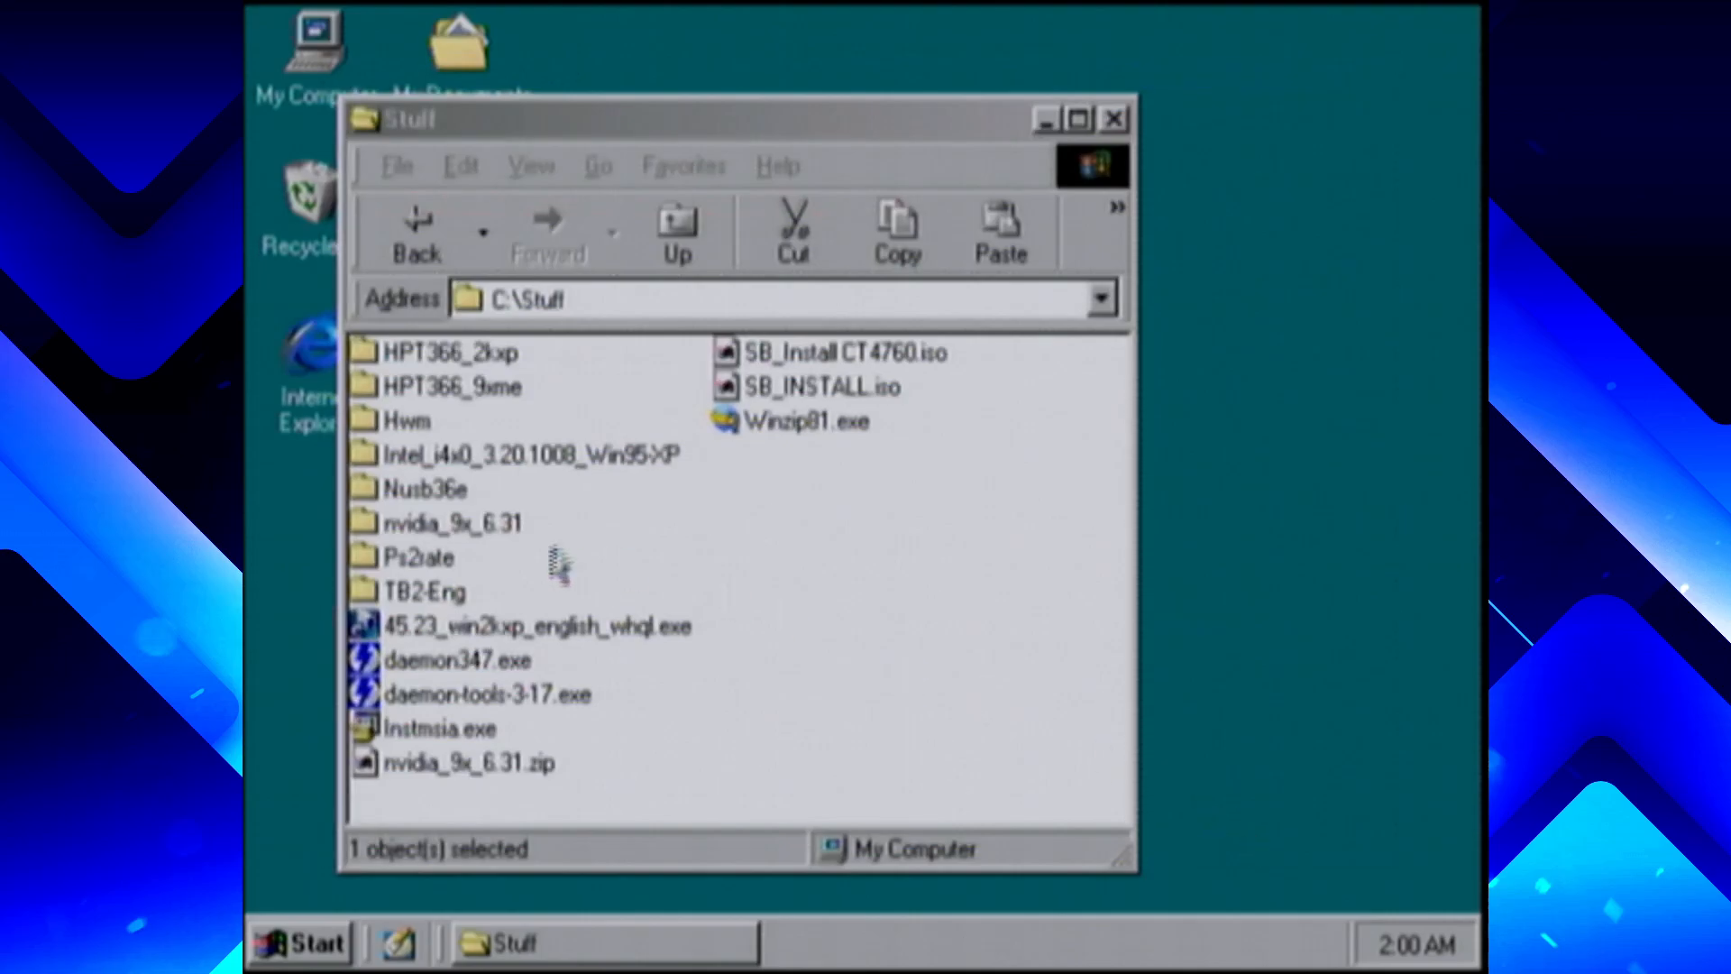
# Try to set up Windows Installer with Instmsia.exe and dismiss the message that appears
pyautogui.click(467, 728)
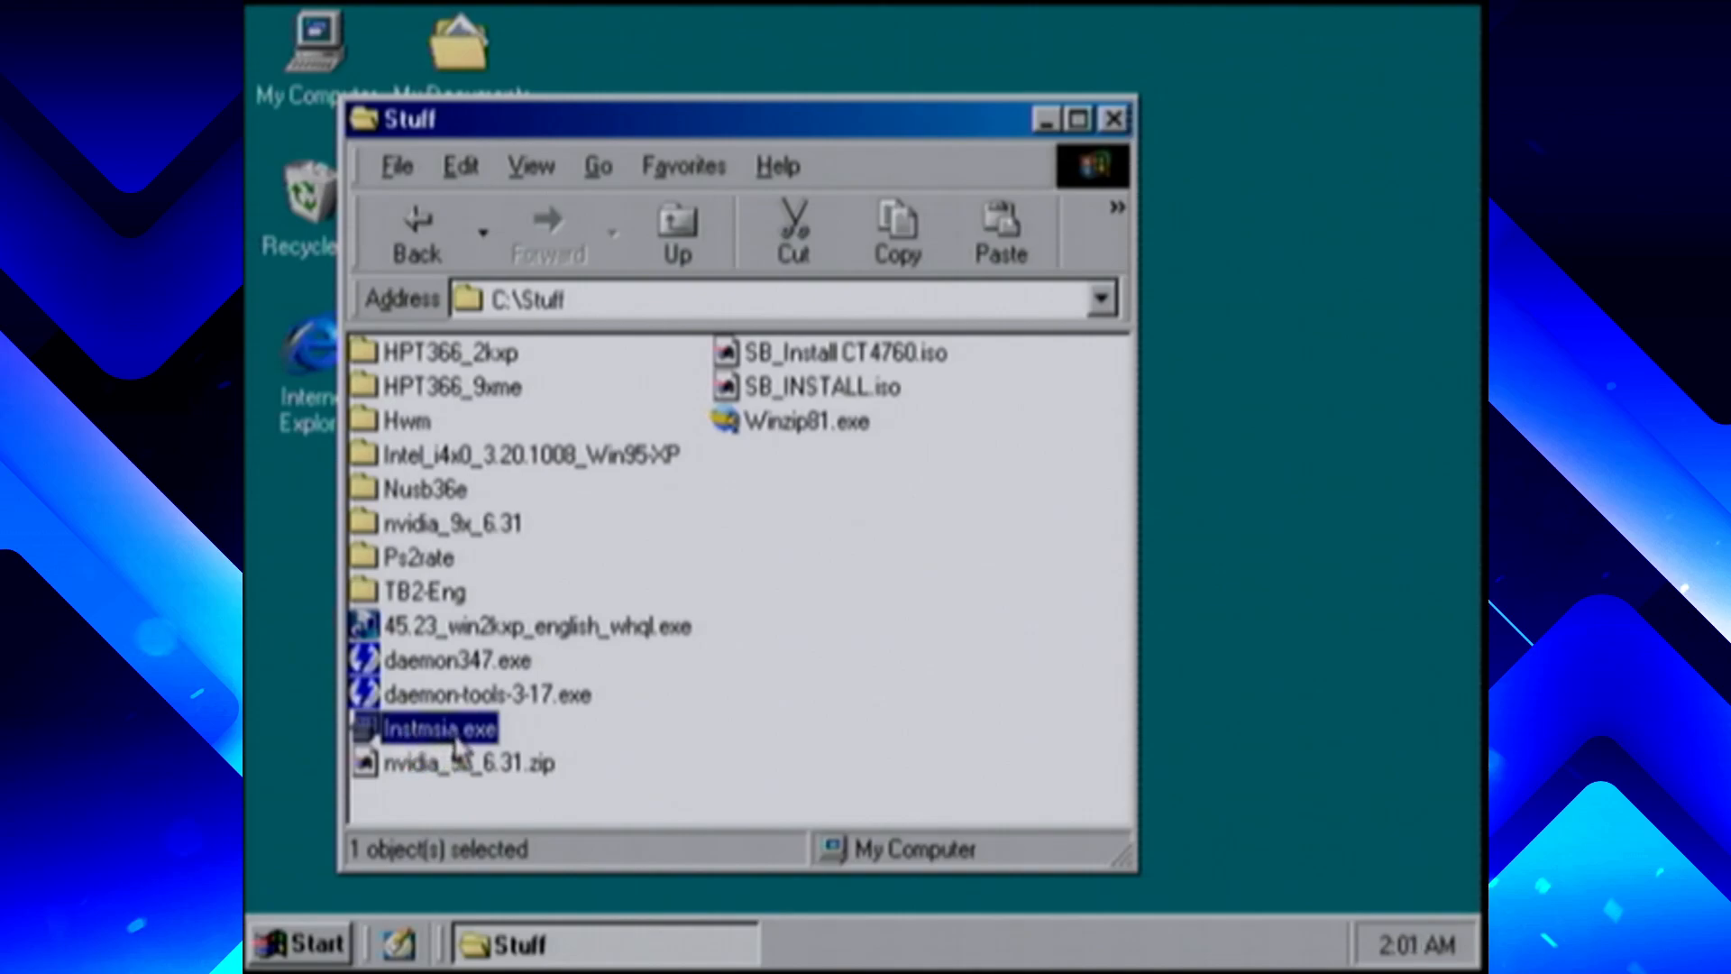
pyautogui.doubleClick(455, 741)
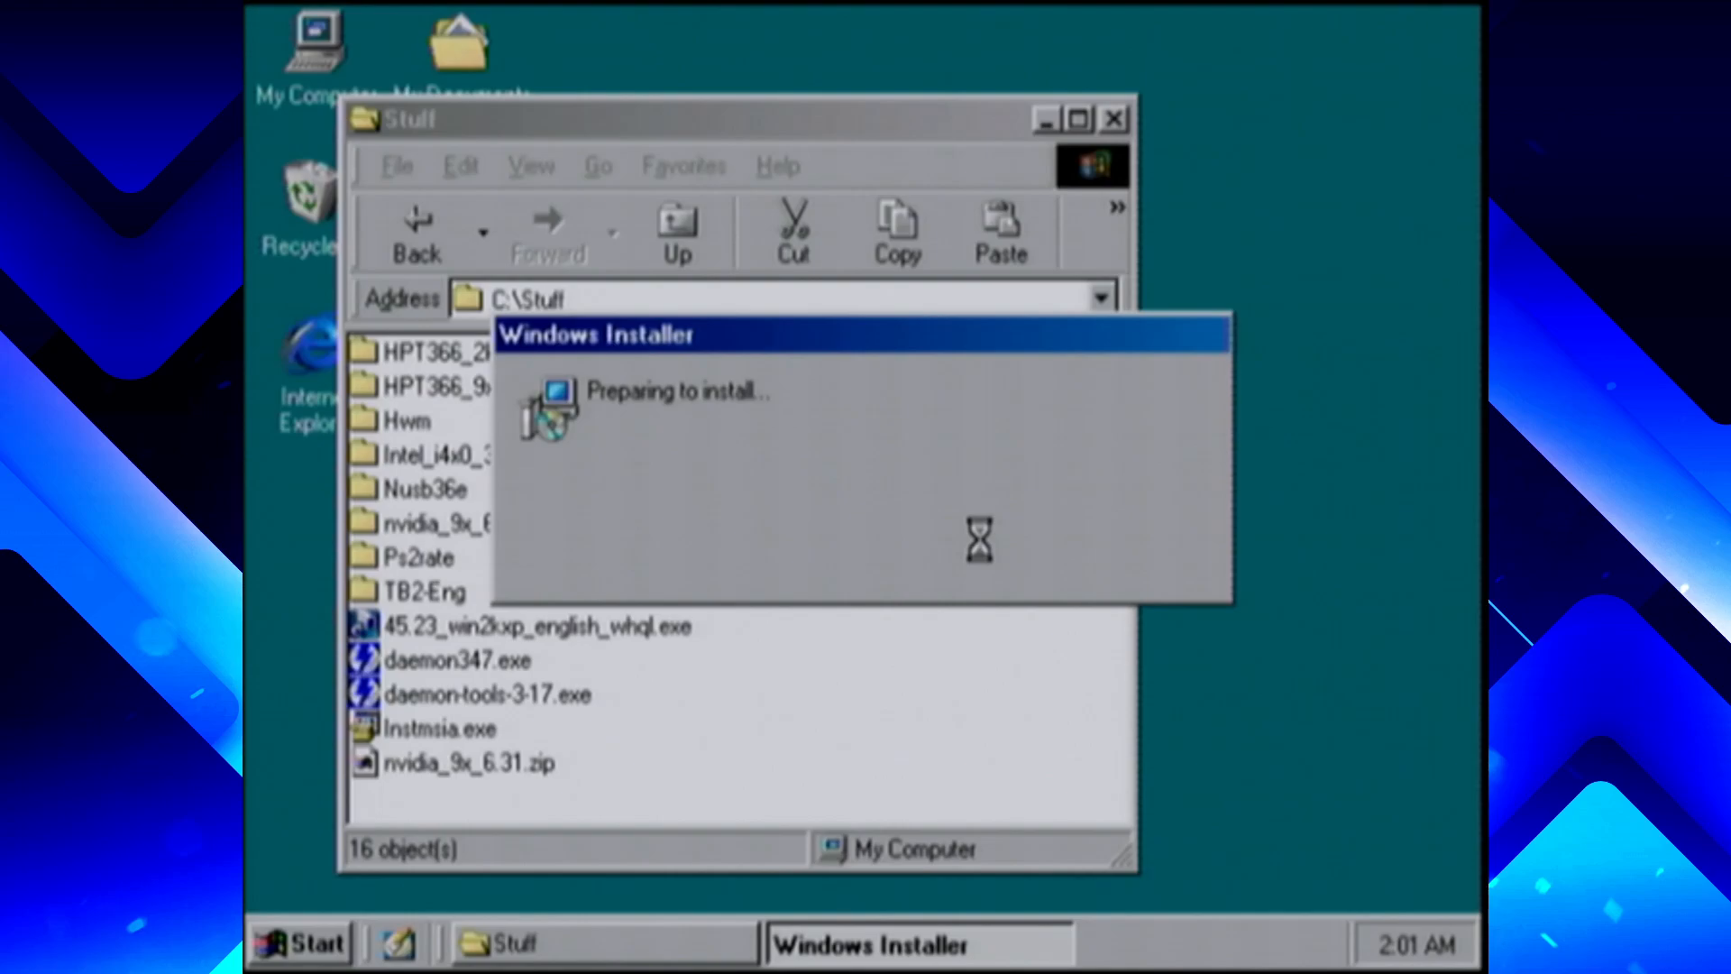
pyautogui.click(876, 547)
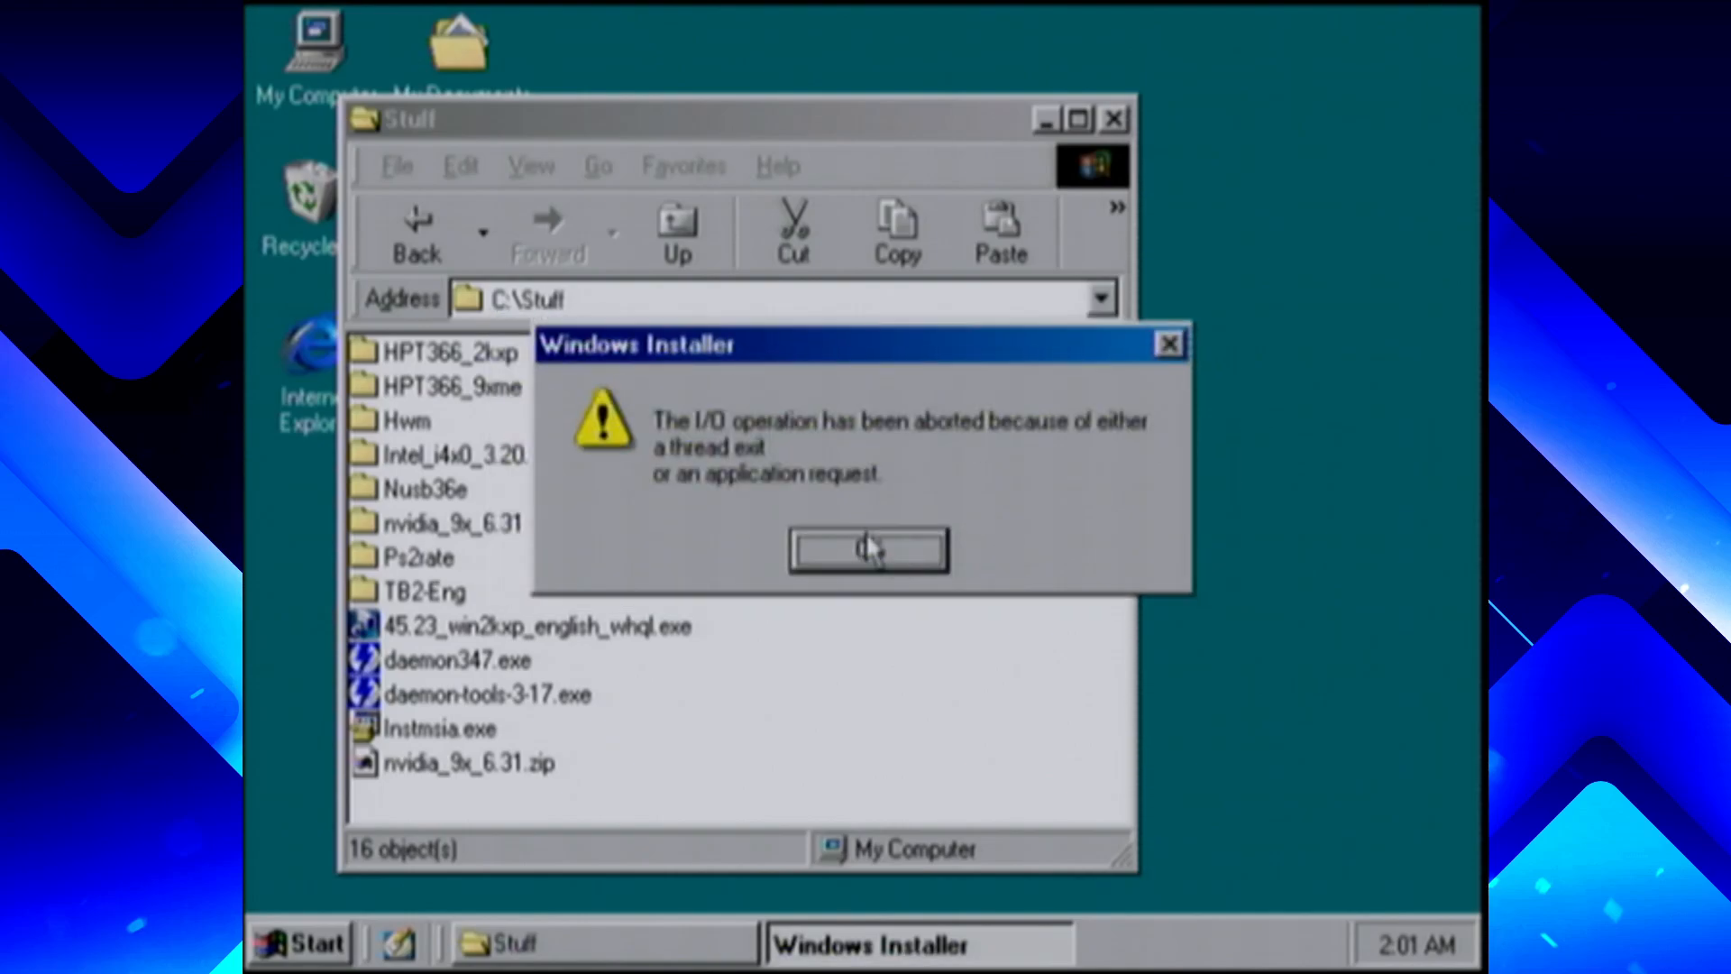
pyautogui.click(870, 548)
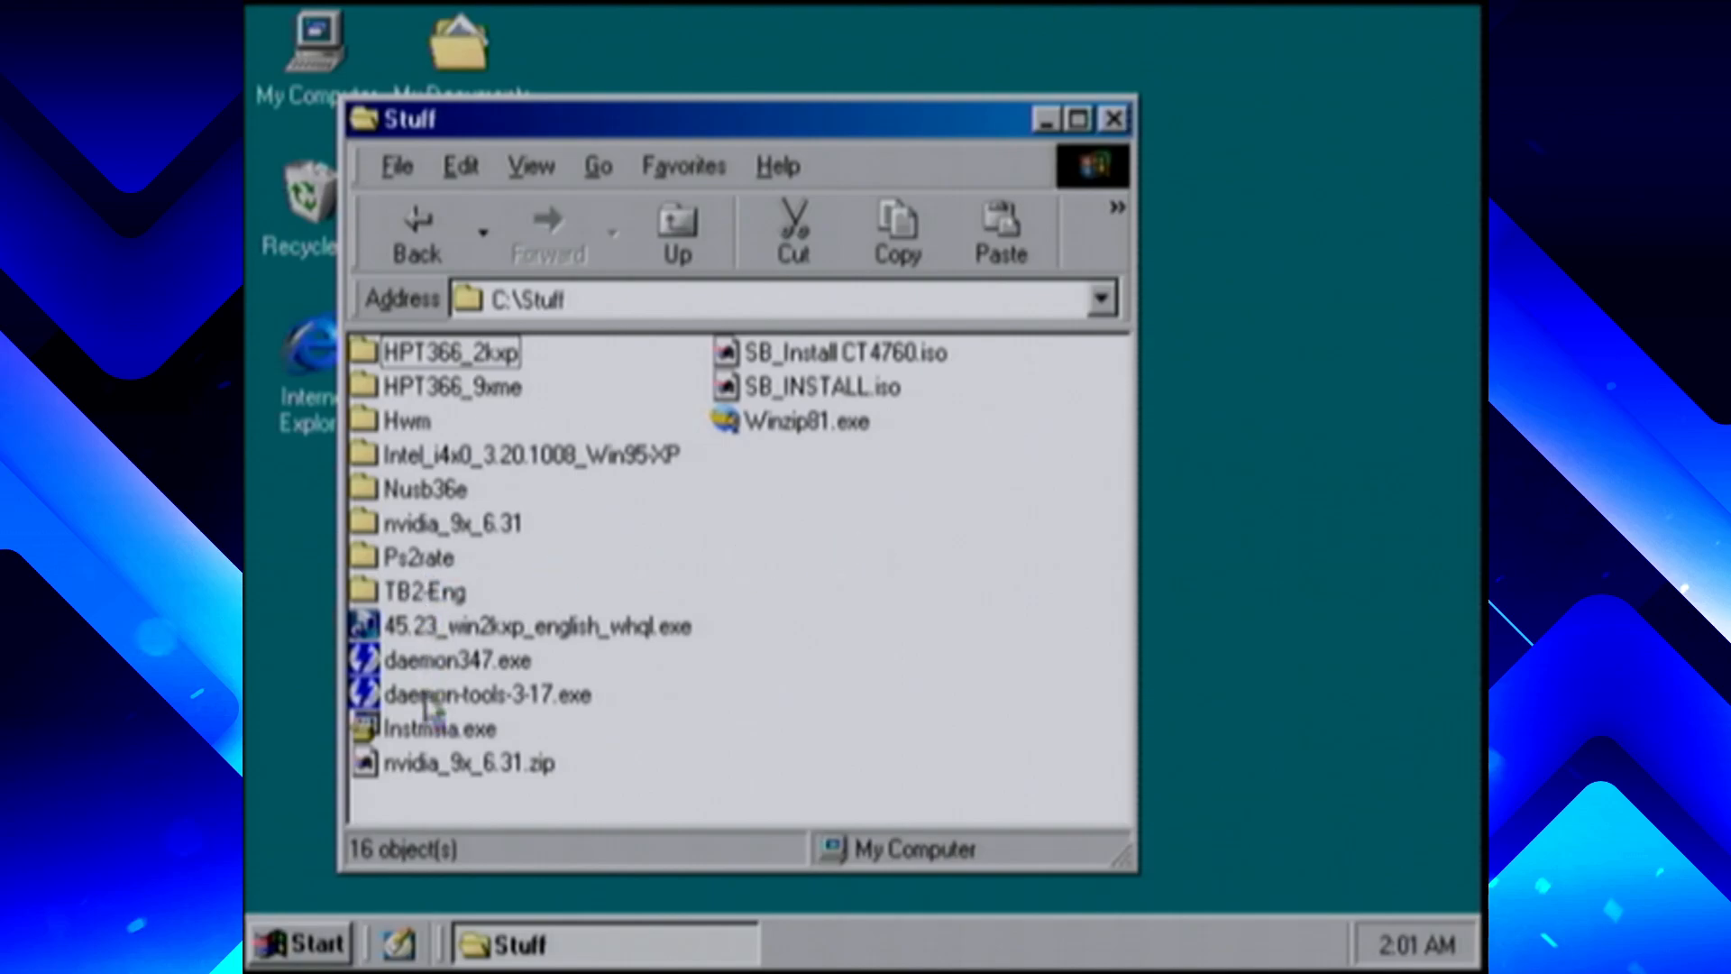
# Run Instmsia.exe again from C:\Stuff to install Windows Installer and close its completion message
pyautogui.click(442, 731)
pyautogui.doubleClick(442, 730)
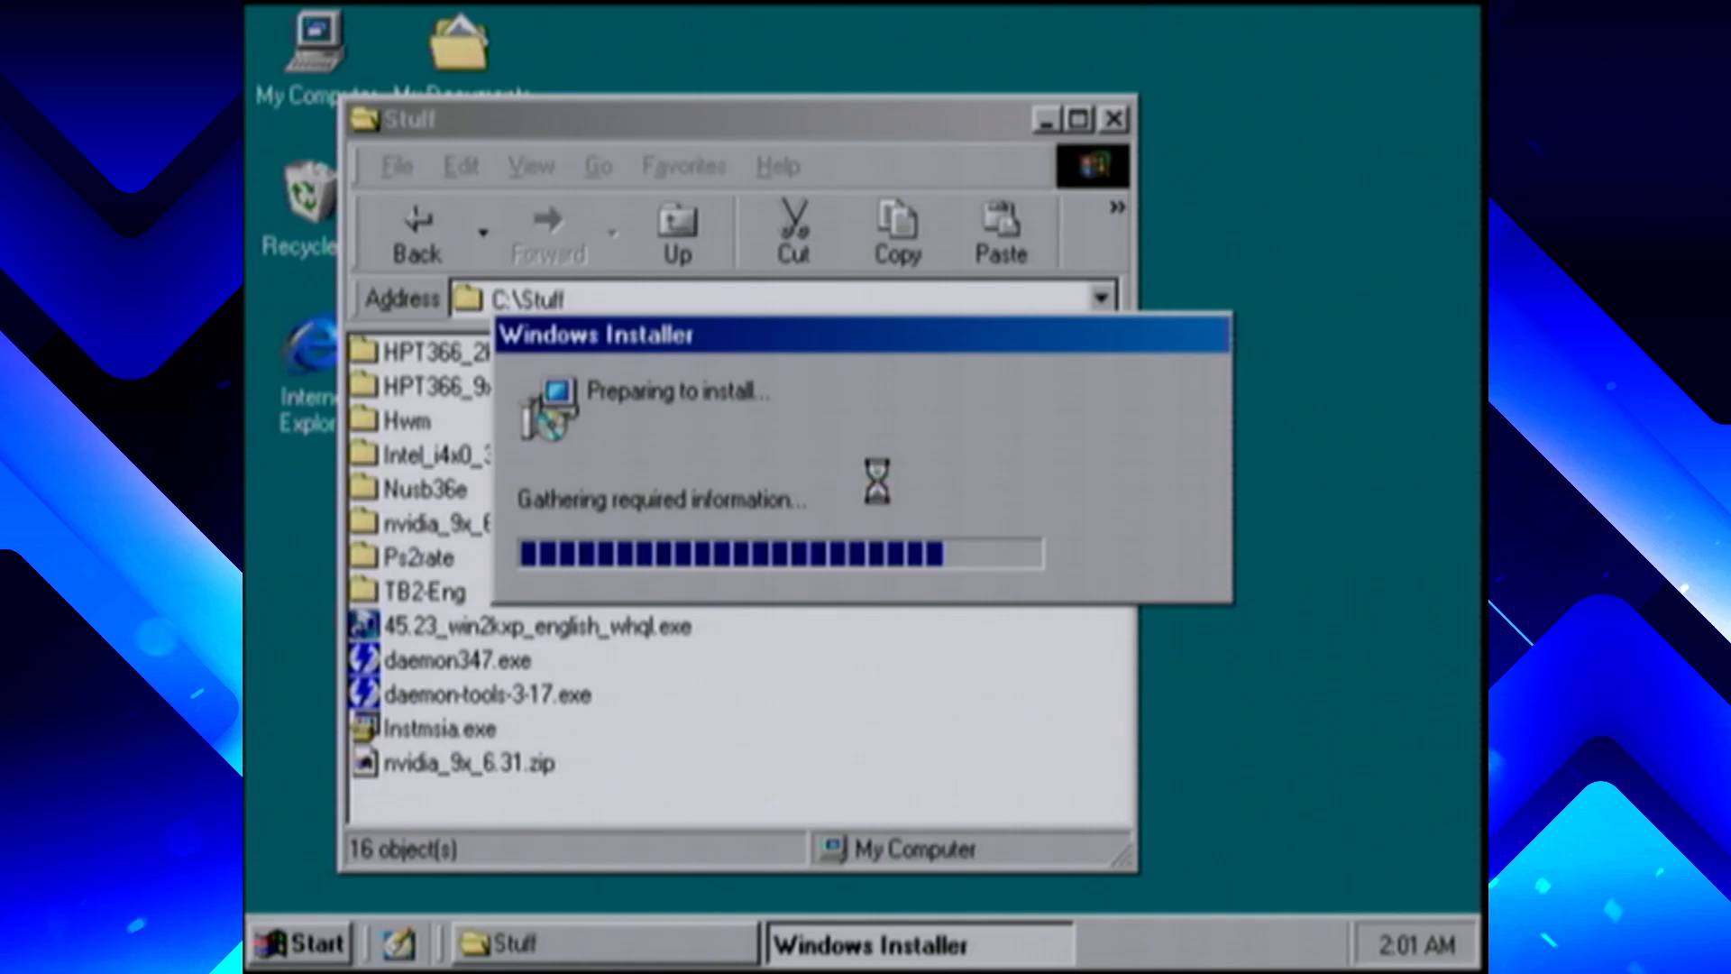
pyautogui.click(857, 560)
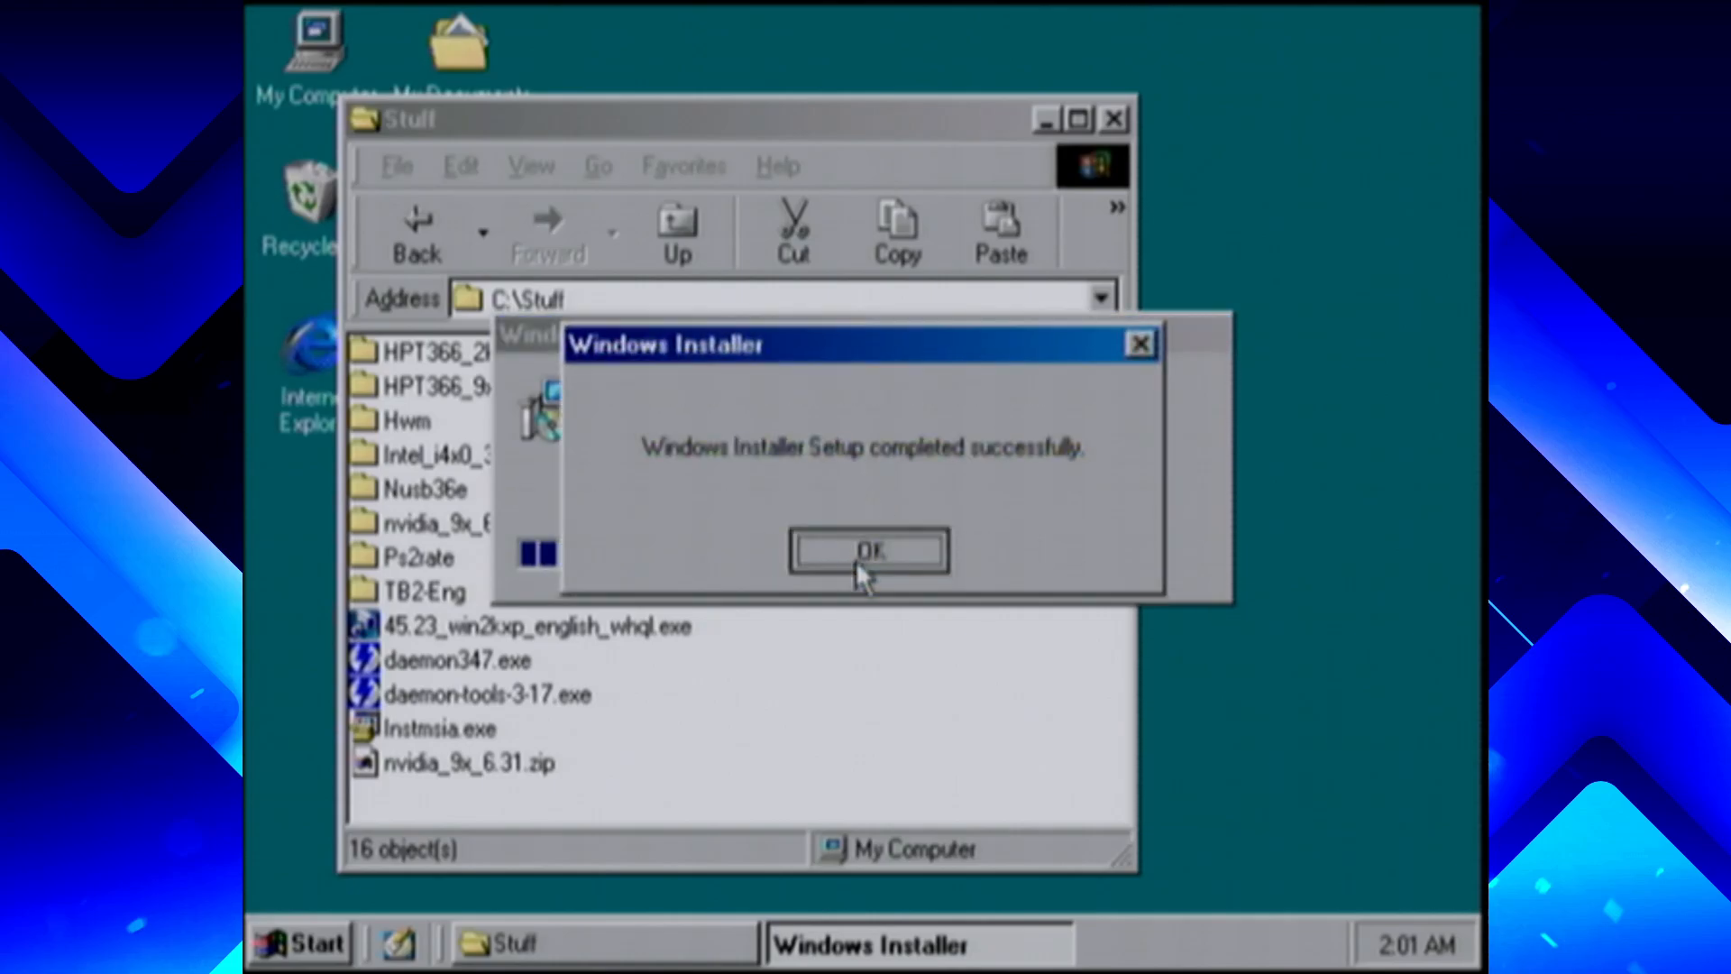
# Install DAEMON Tools 3.47.0 by running daemon347.exe and stepping through its setup wizard with the default choices
pyautogui.doubleClick(447, 663)
pyautogui.click(1138, 814)
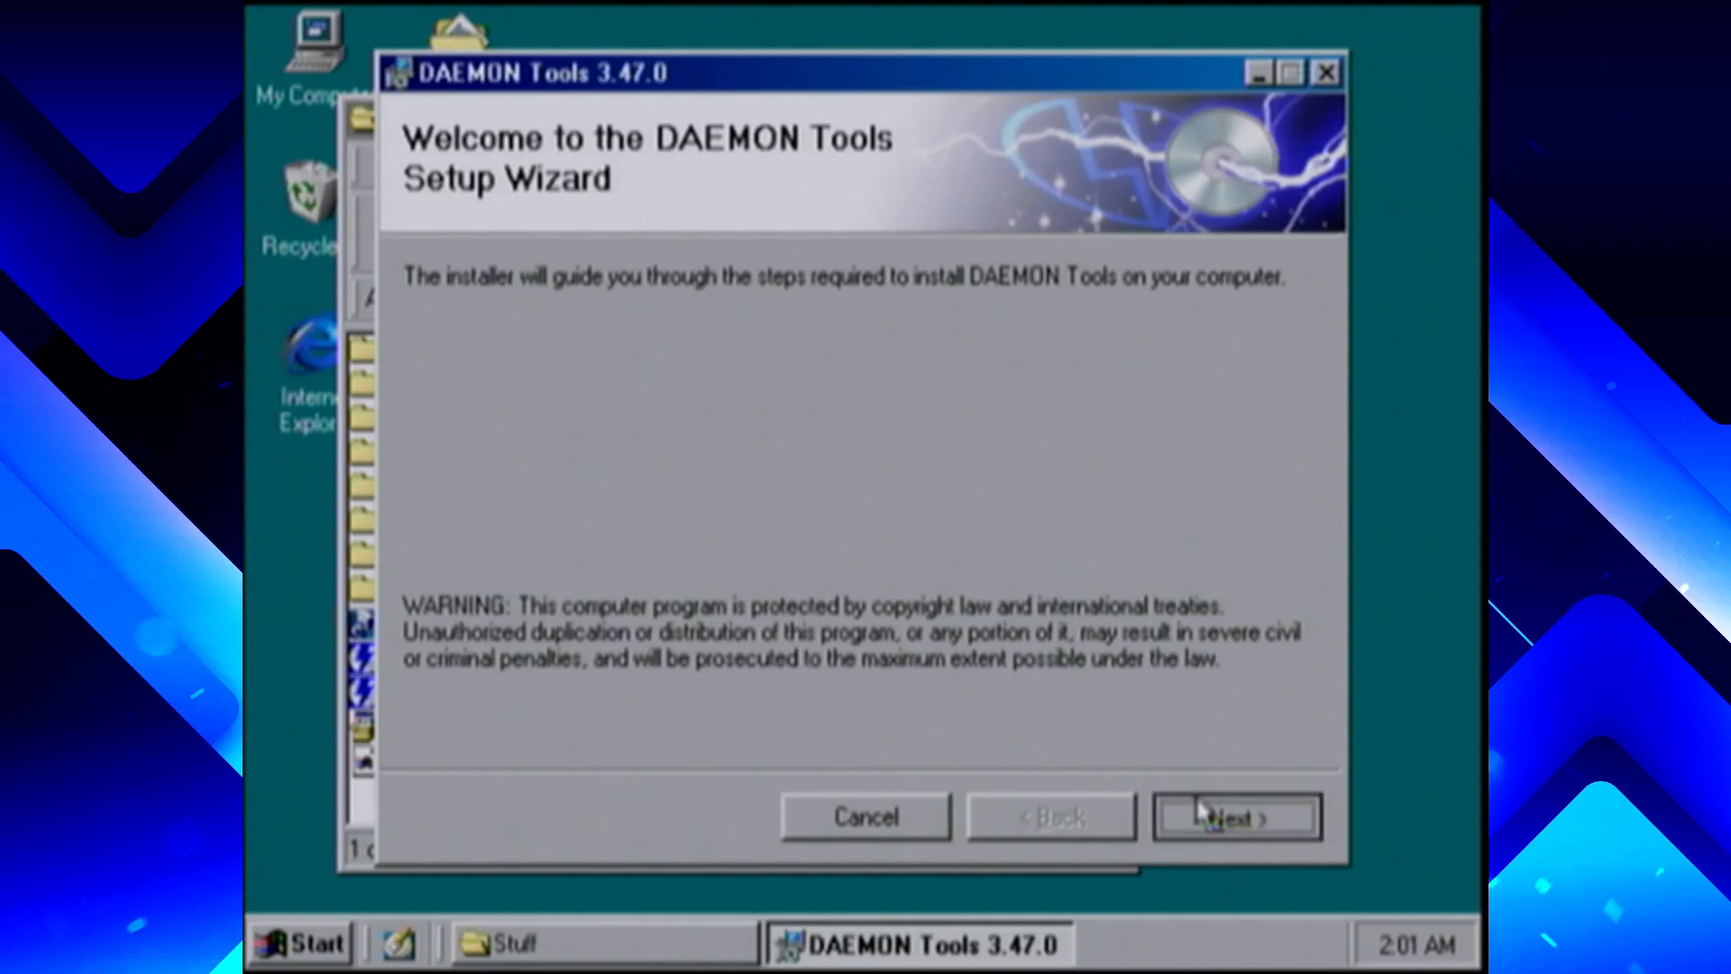
pyautogui.click(1208, 816)
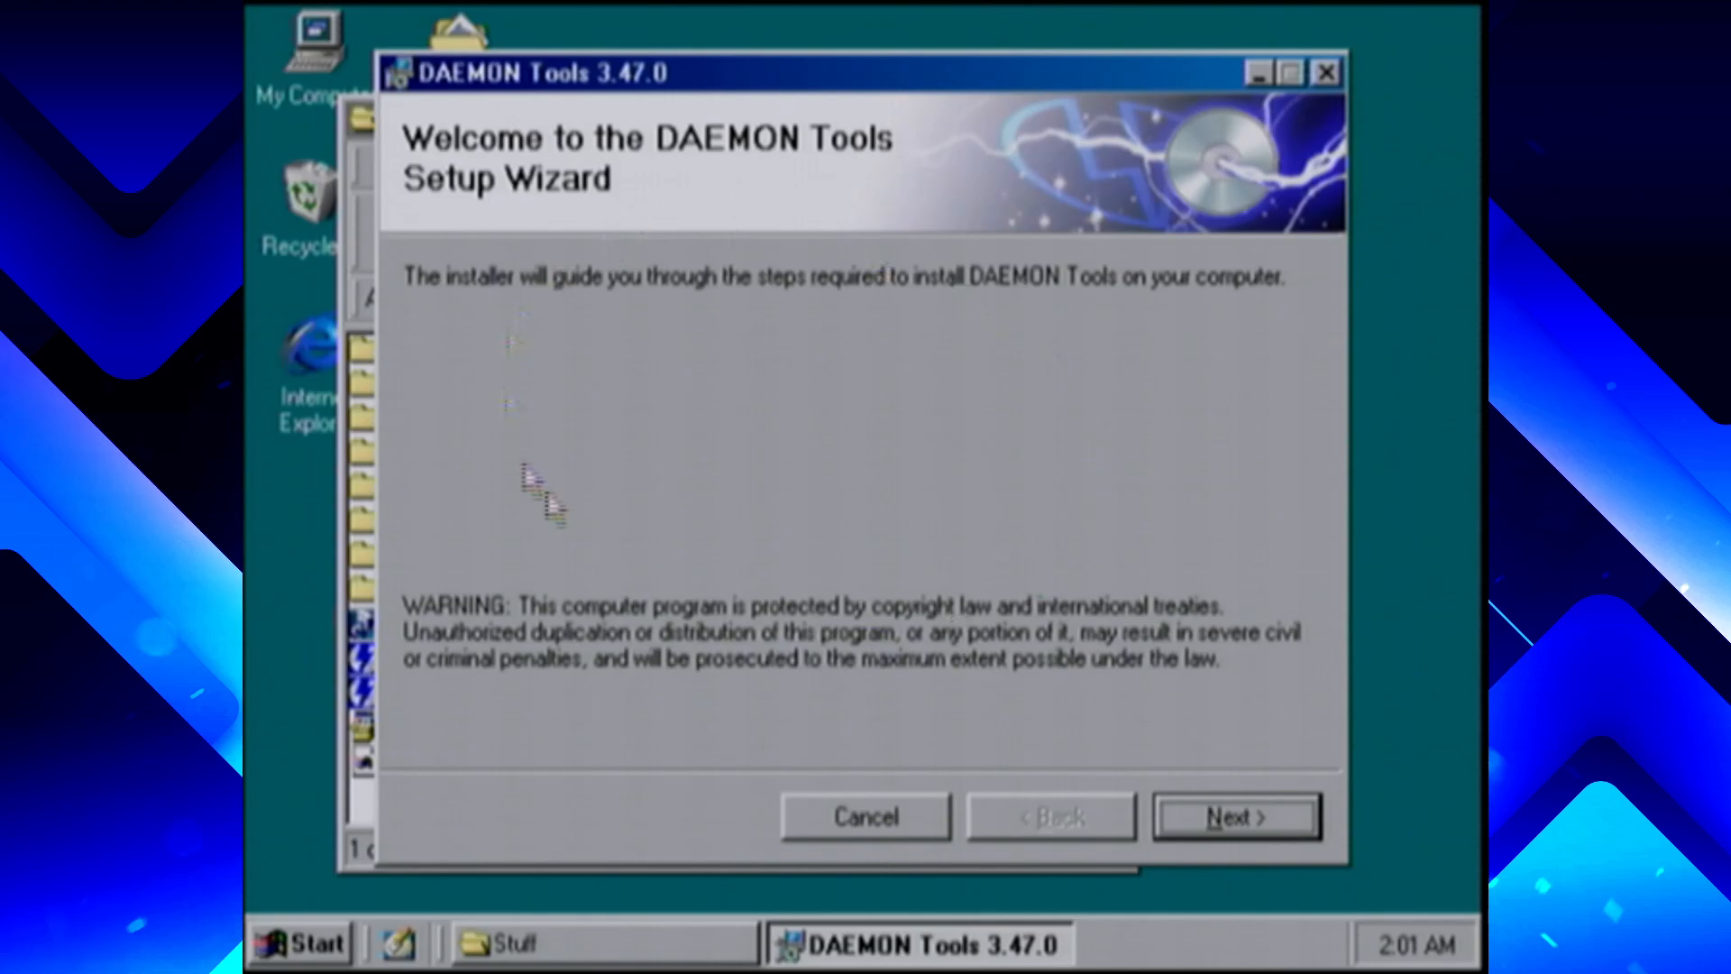
pyautogui.click(1181, 818)
pyautogui.click(1177, 810)
pyautogui.click(1178, 809)
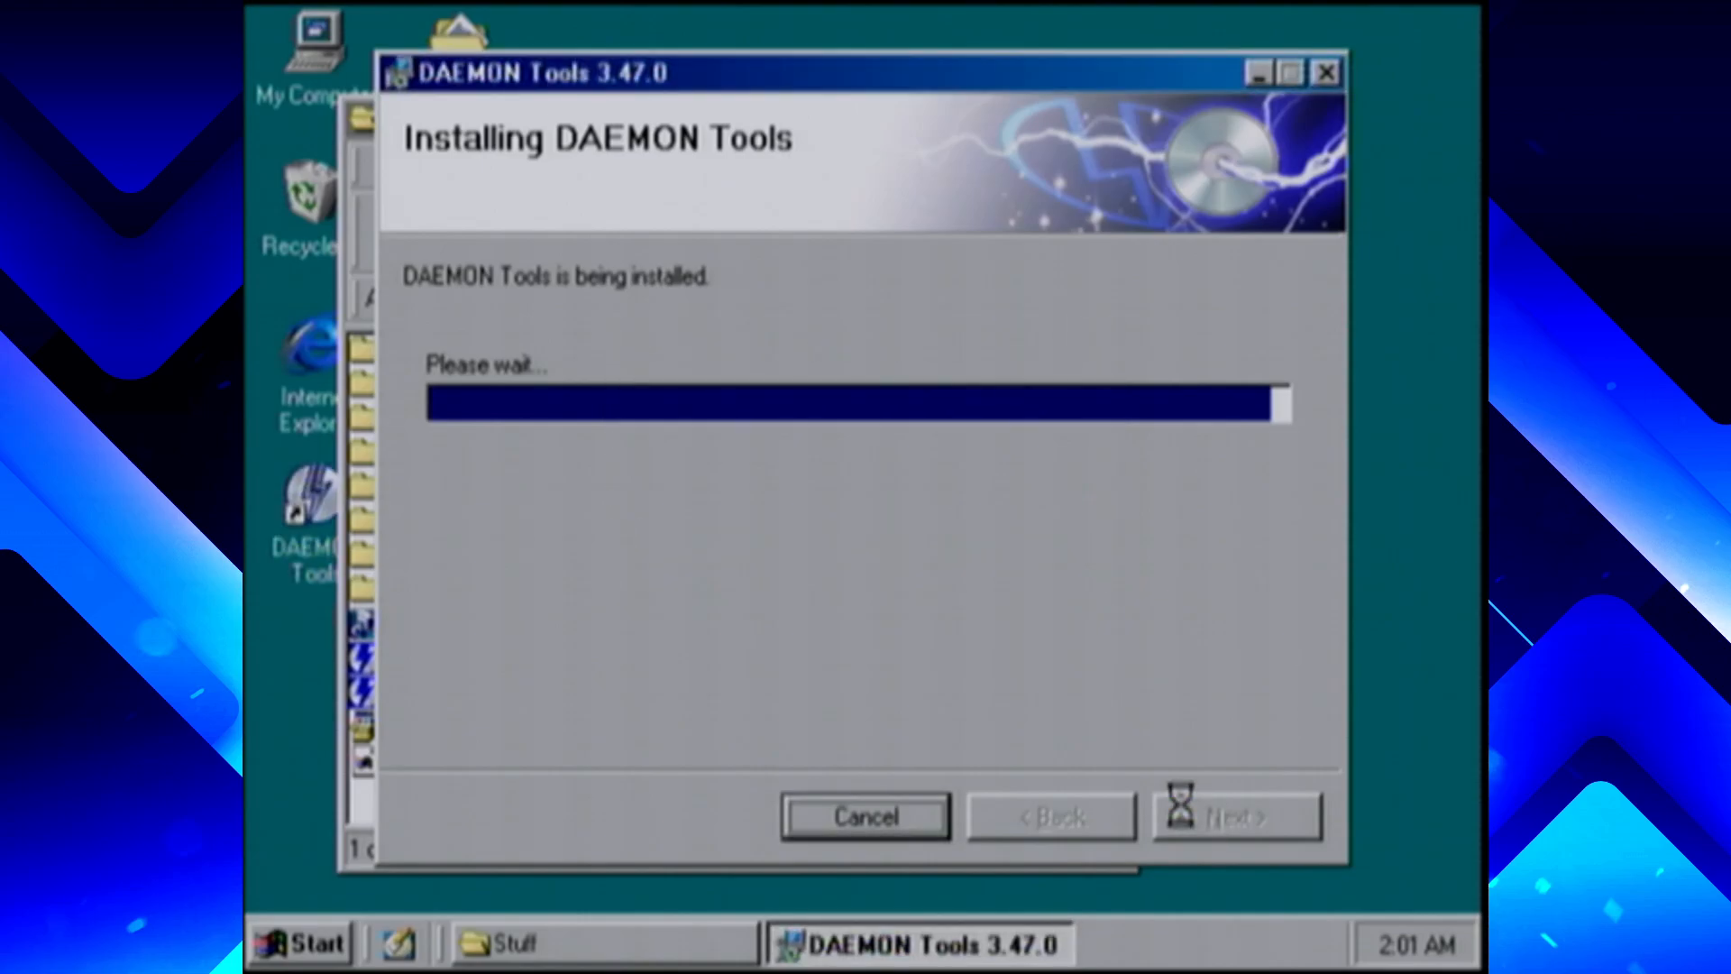
pyautogui.click(1183, 807)
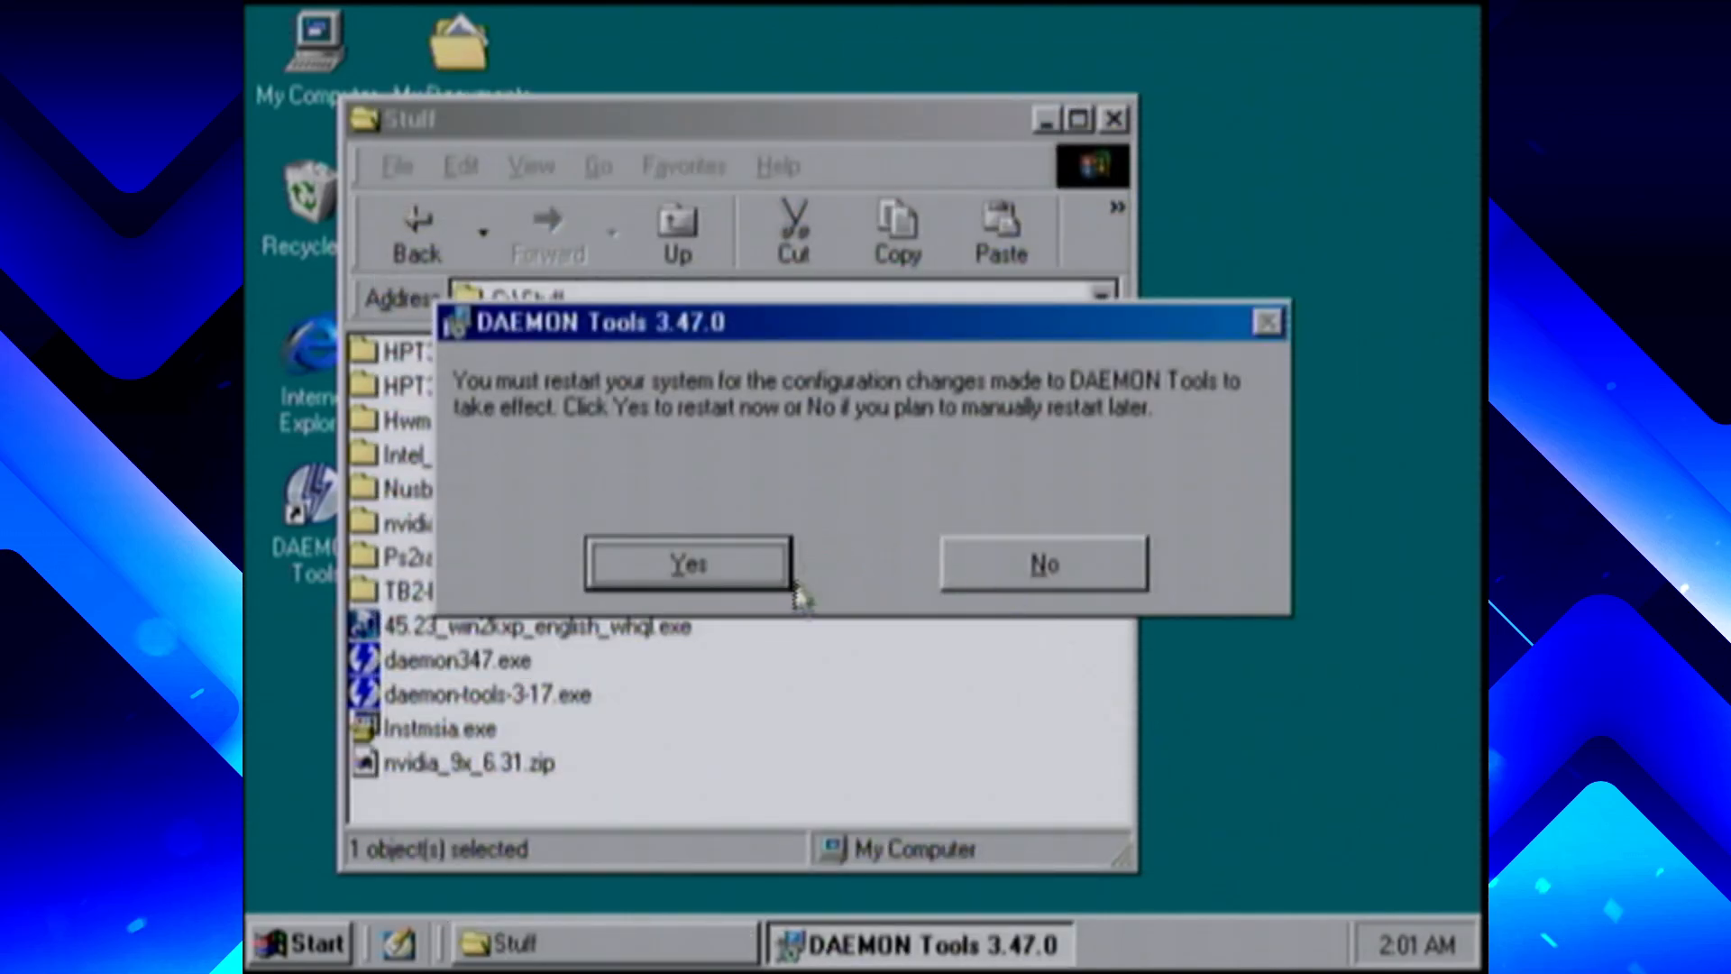
# Accept the restart offered by the DAEMON Tools setup and boot from the hard disk
pyautogui.click(766, 572)
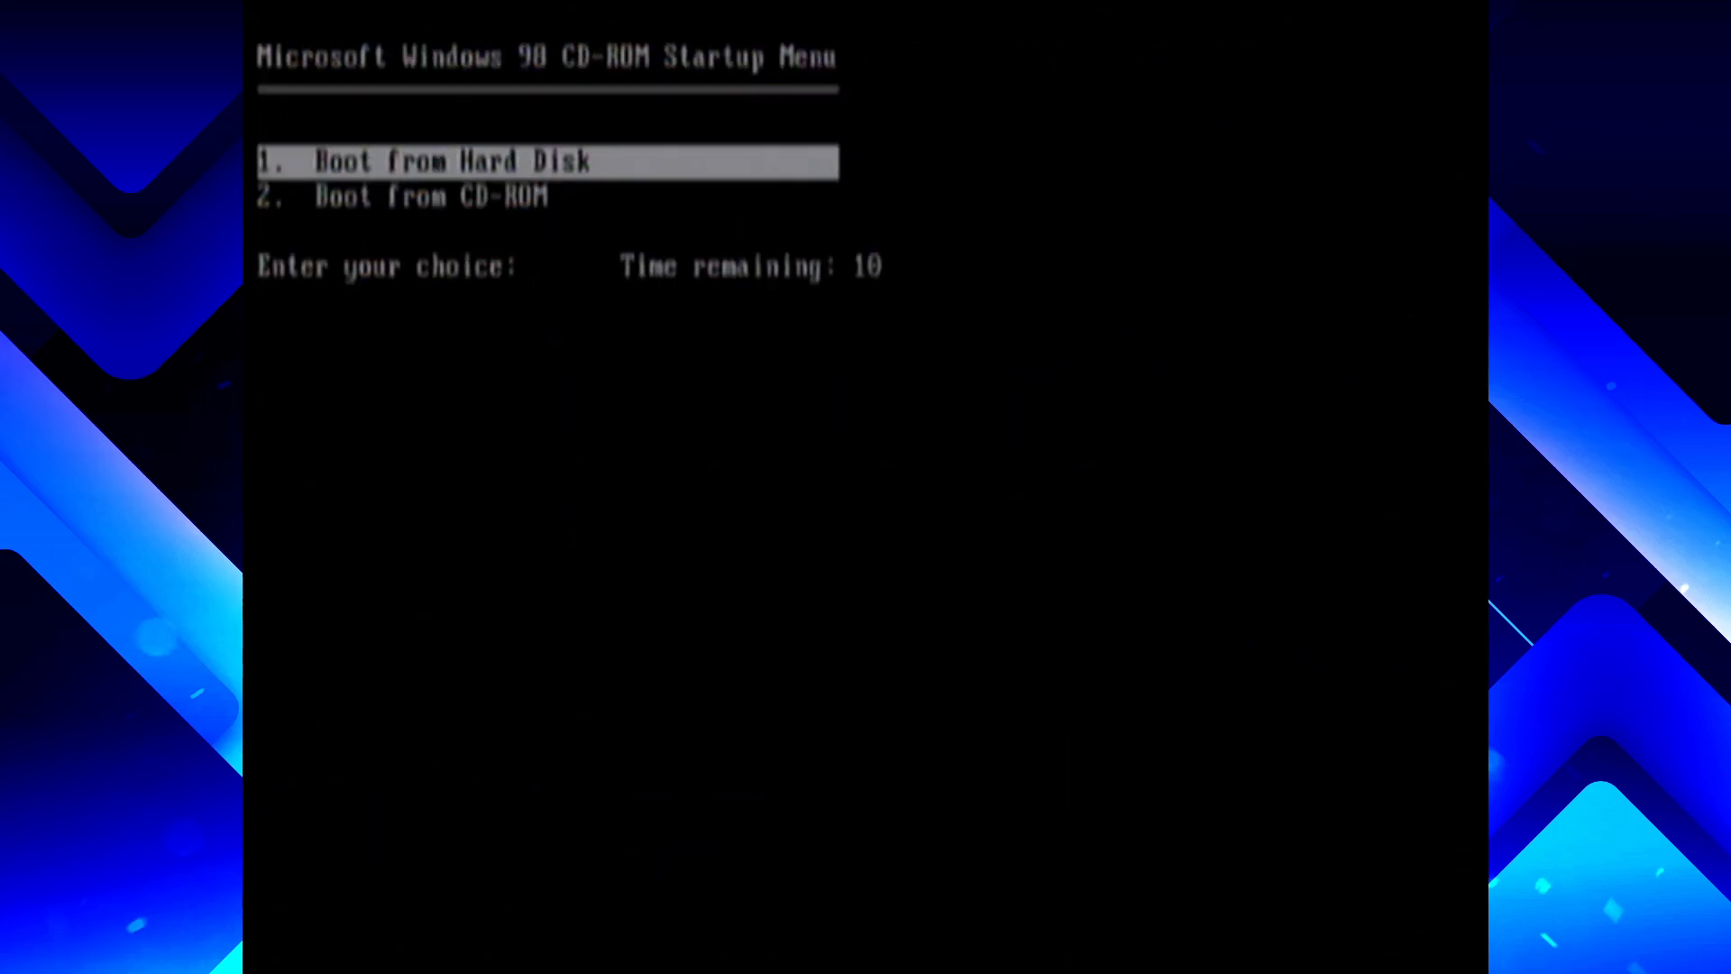
pyautogui.press('Return')
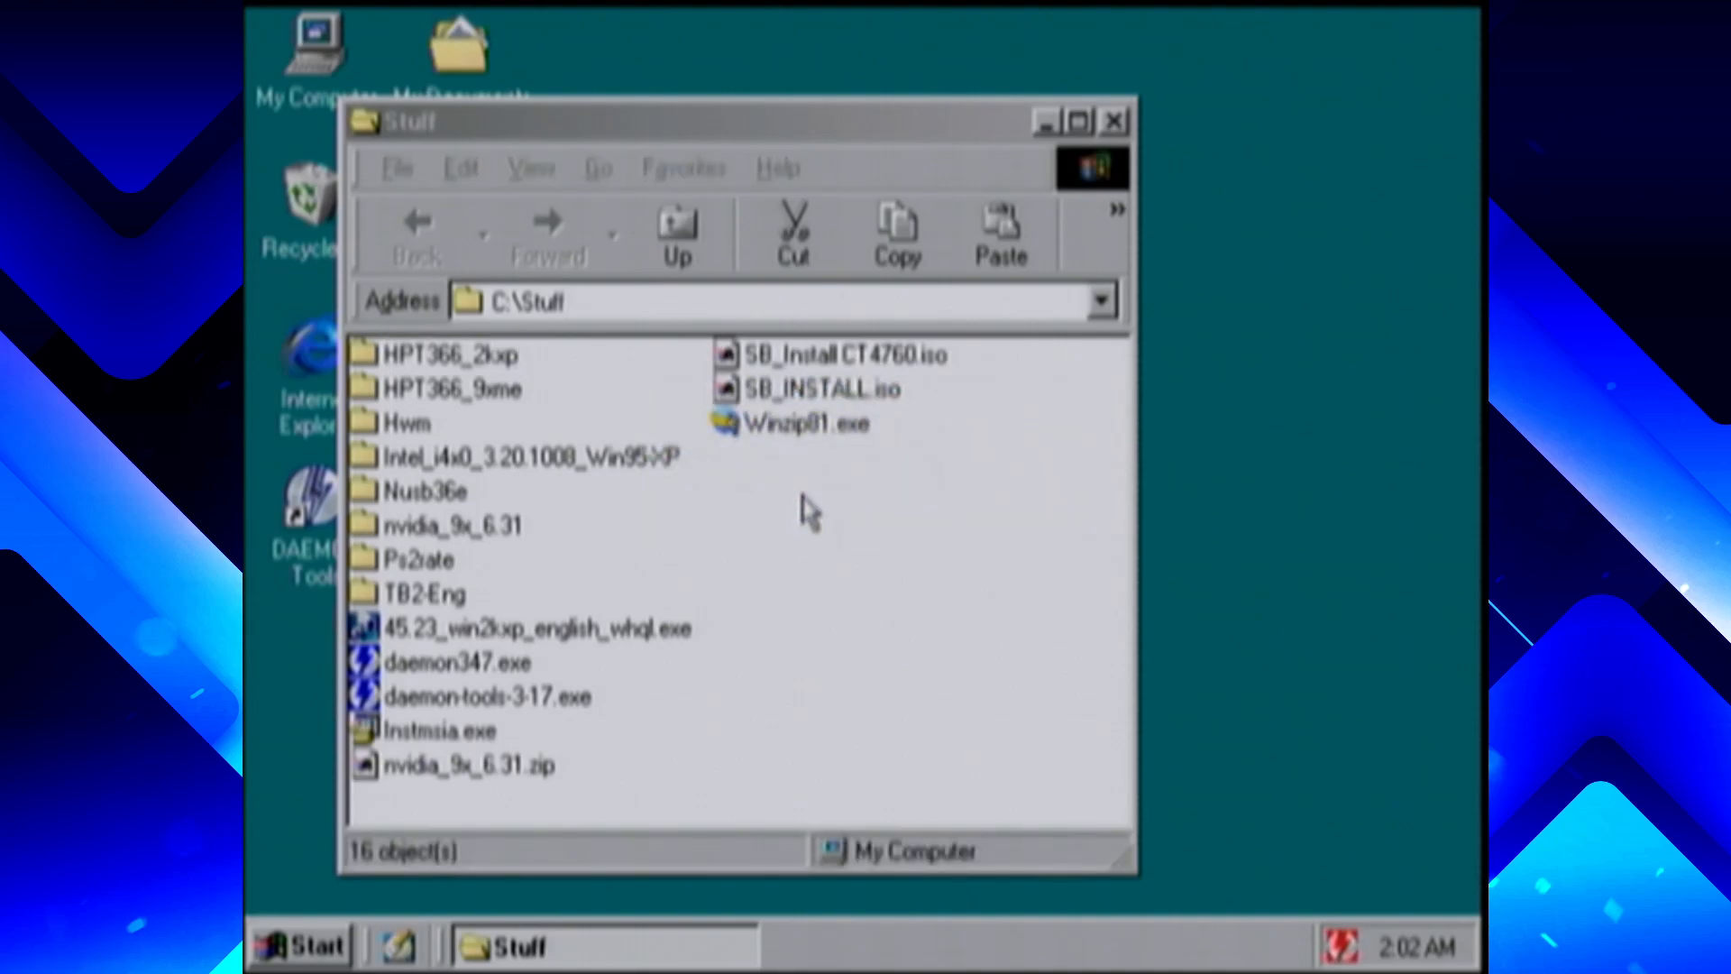
pyautogui.click(918, 361)
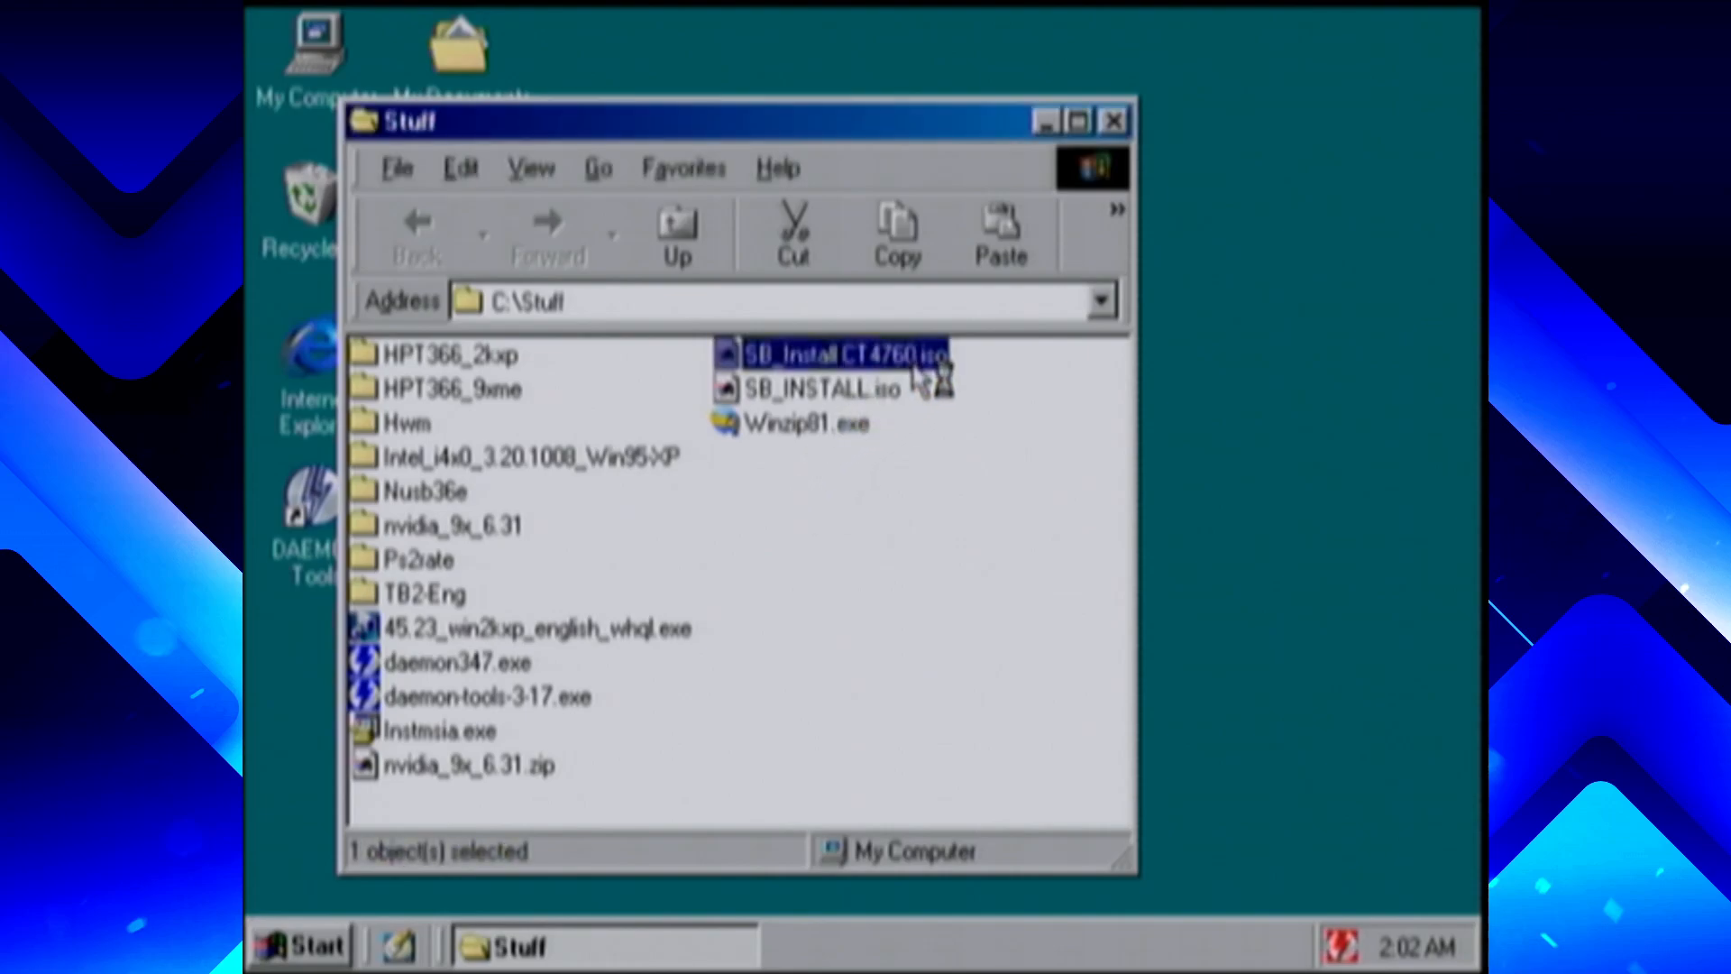
pyautogui.doubleClick(916, 360)
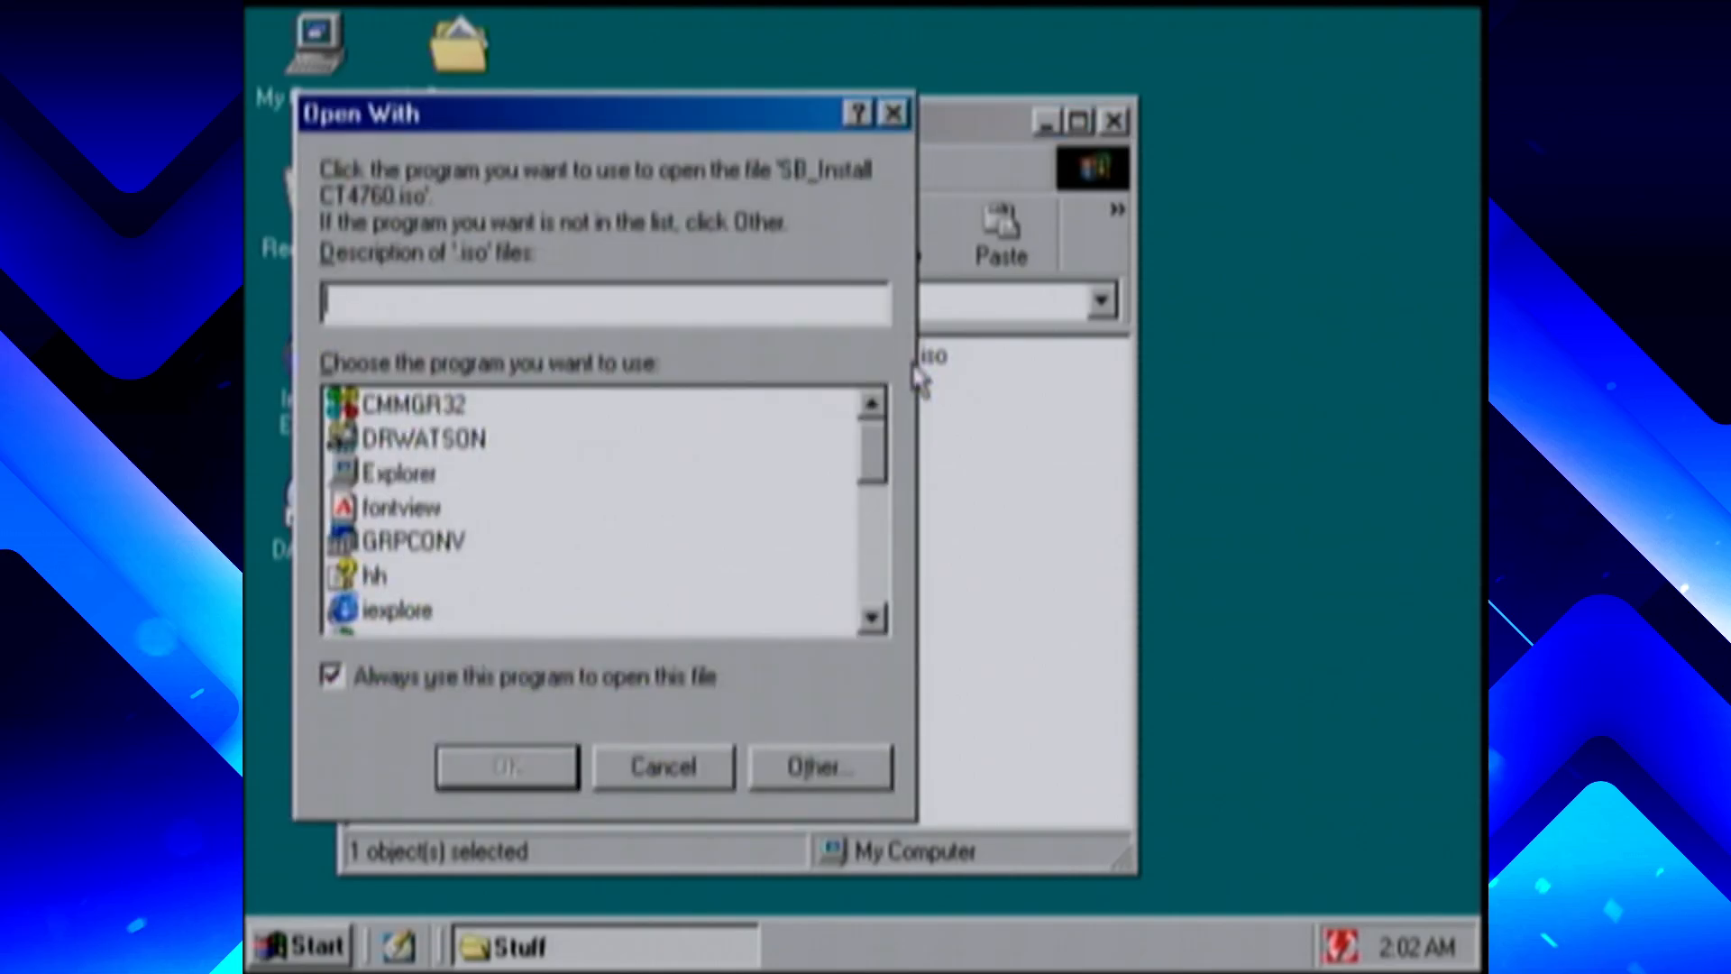
pyautogui.click(667, 765)
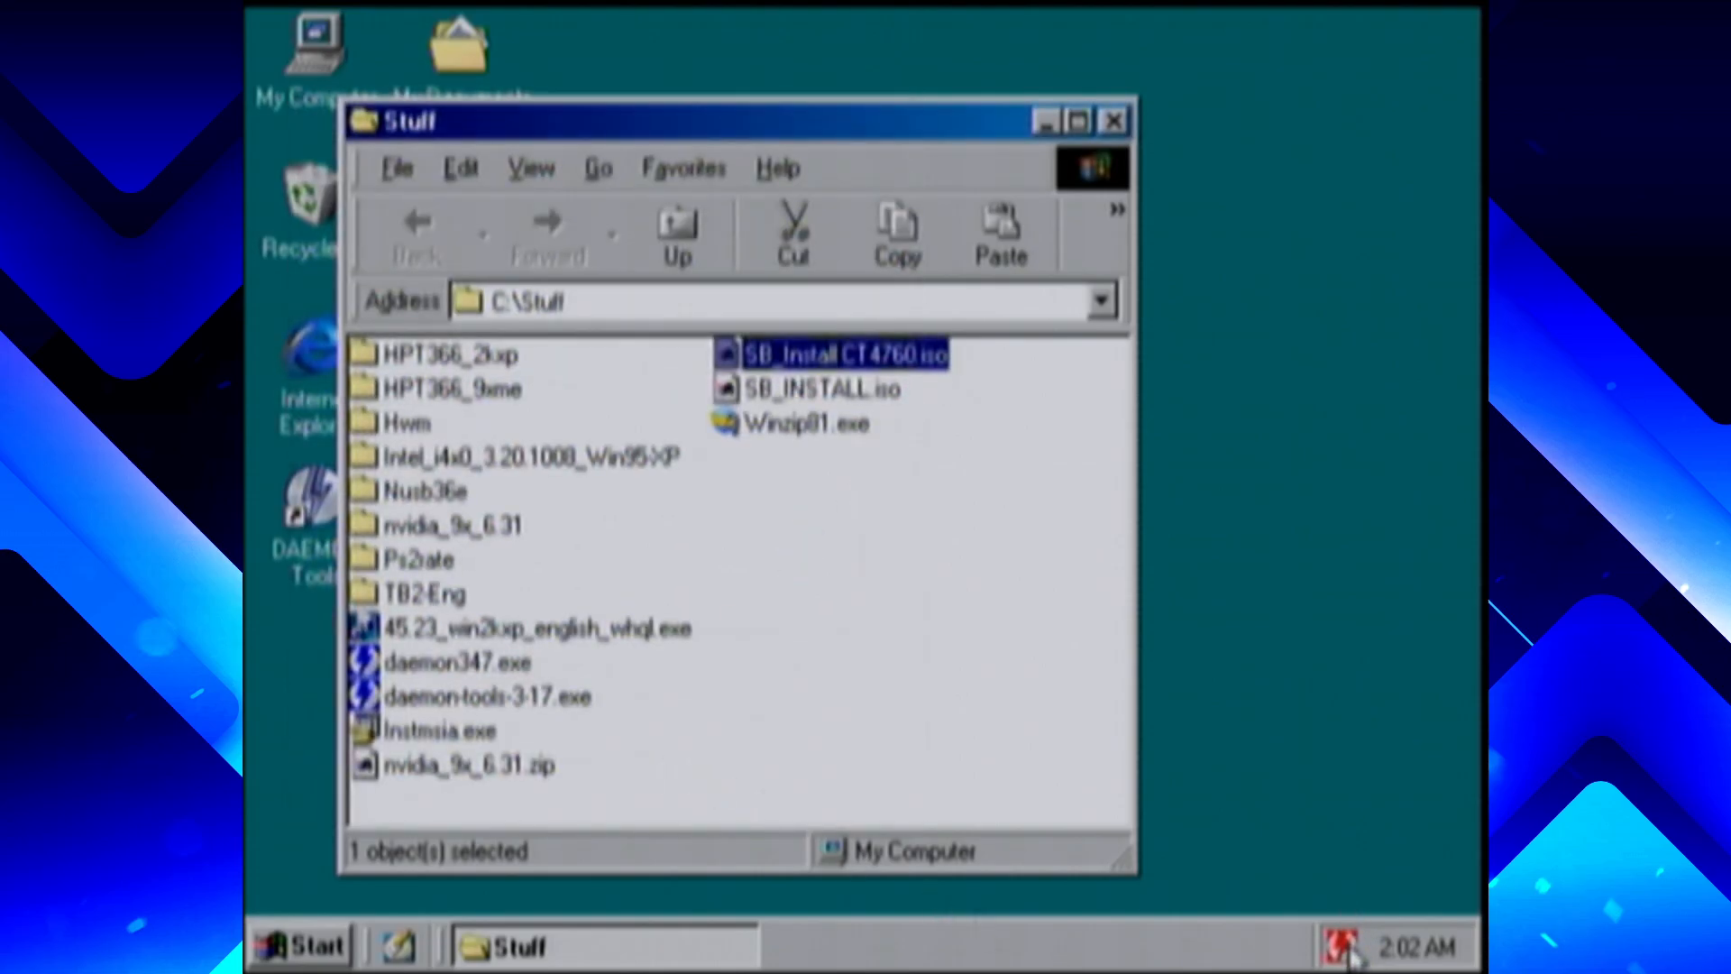
# Mount SB_Install CT4760.iso from C:\Stuff on DAEMON Tools virtual drive Device 0 (E:)
pyautogui.rightClick(1341, 954)
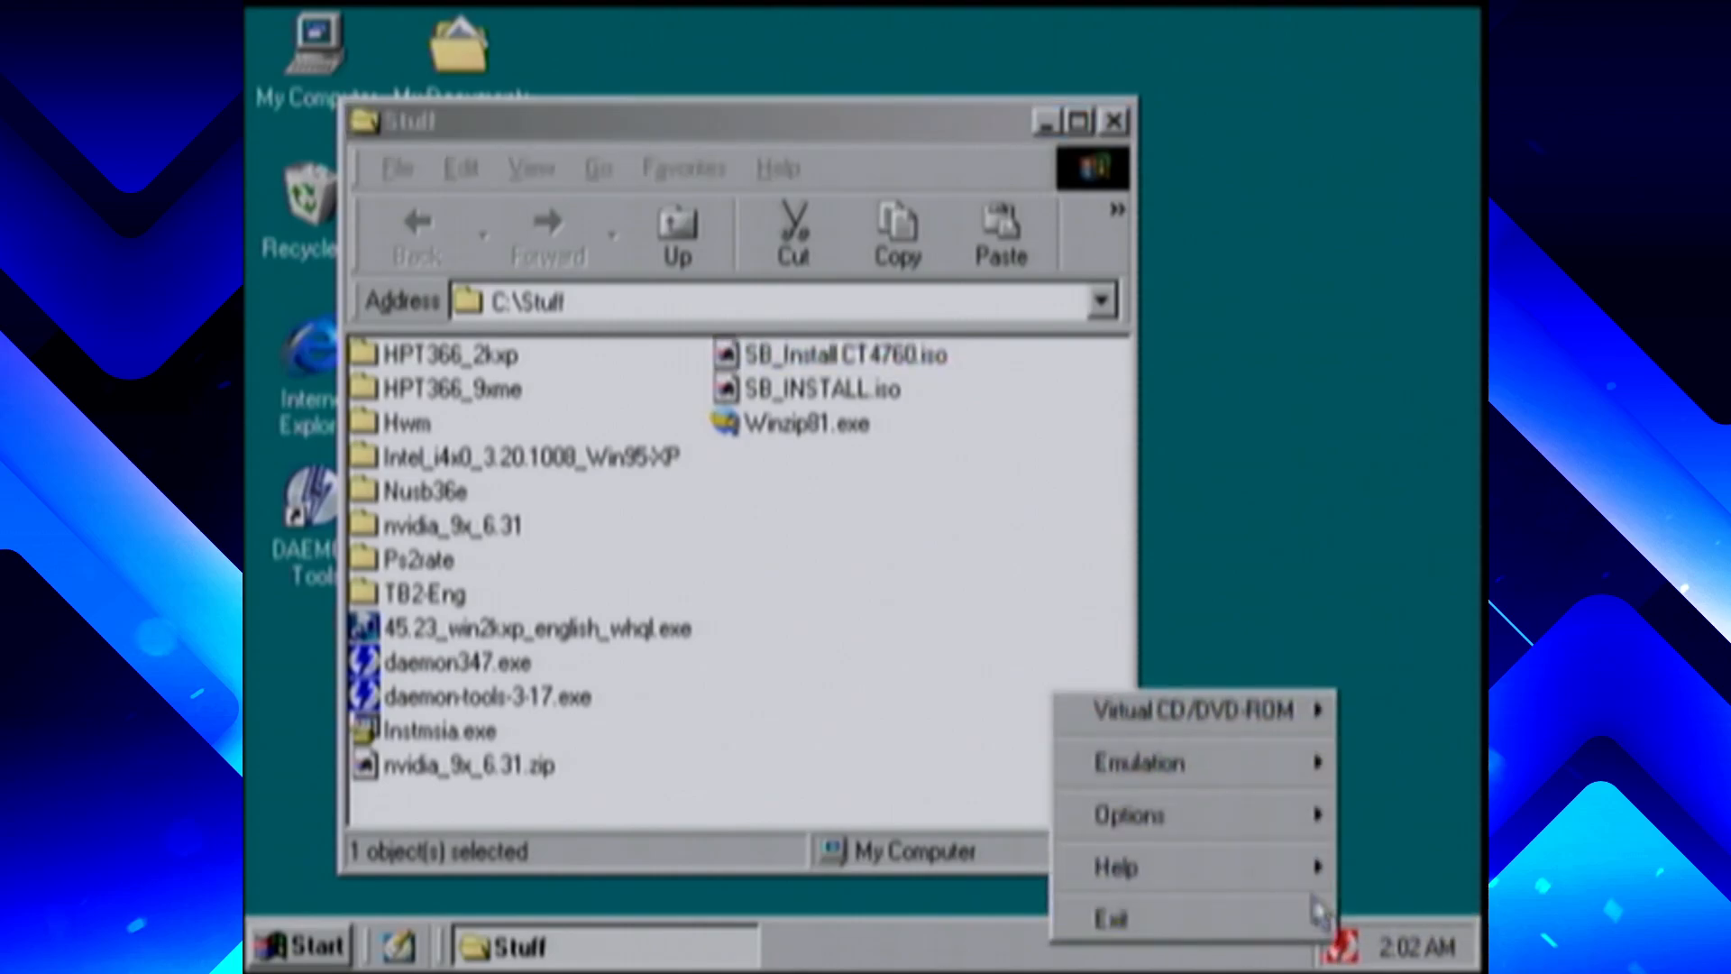
pyautogui.moveTo(1248, 717)
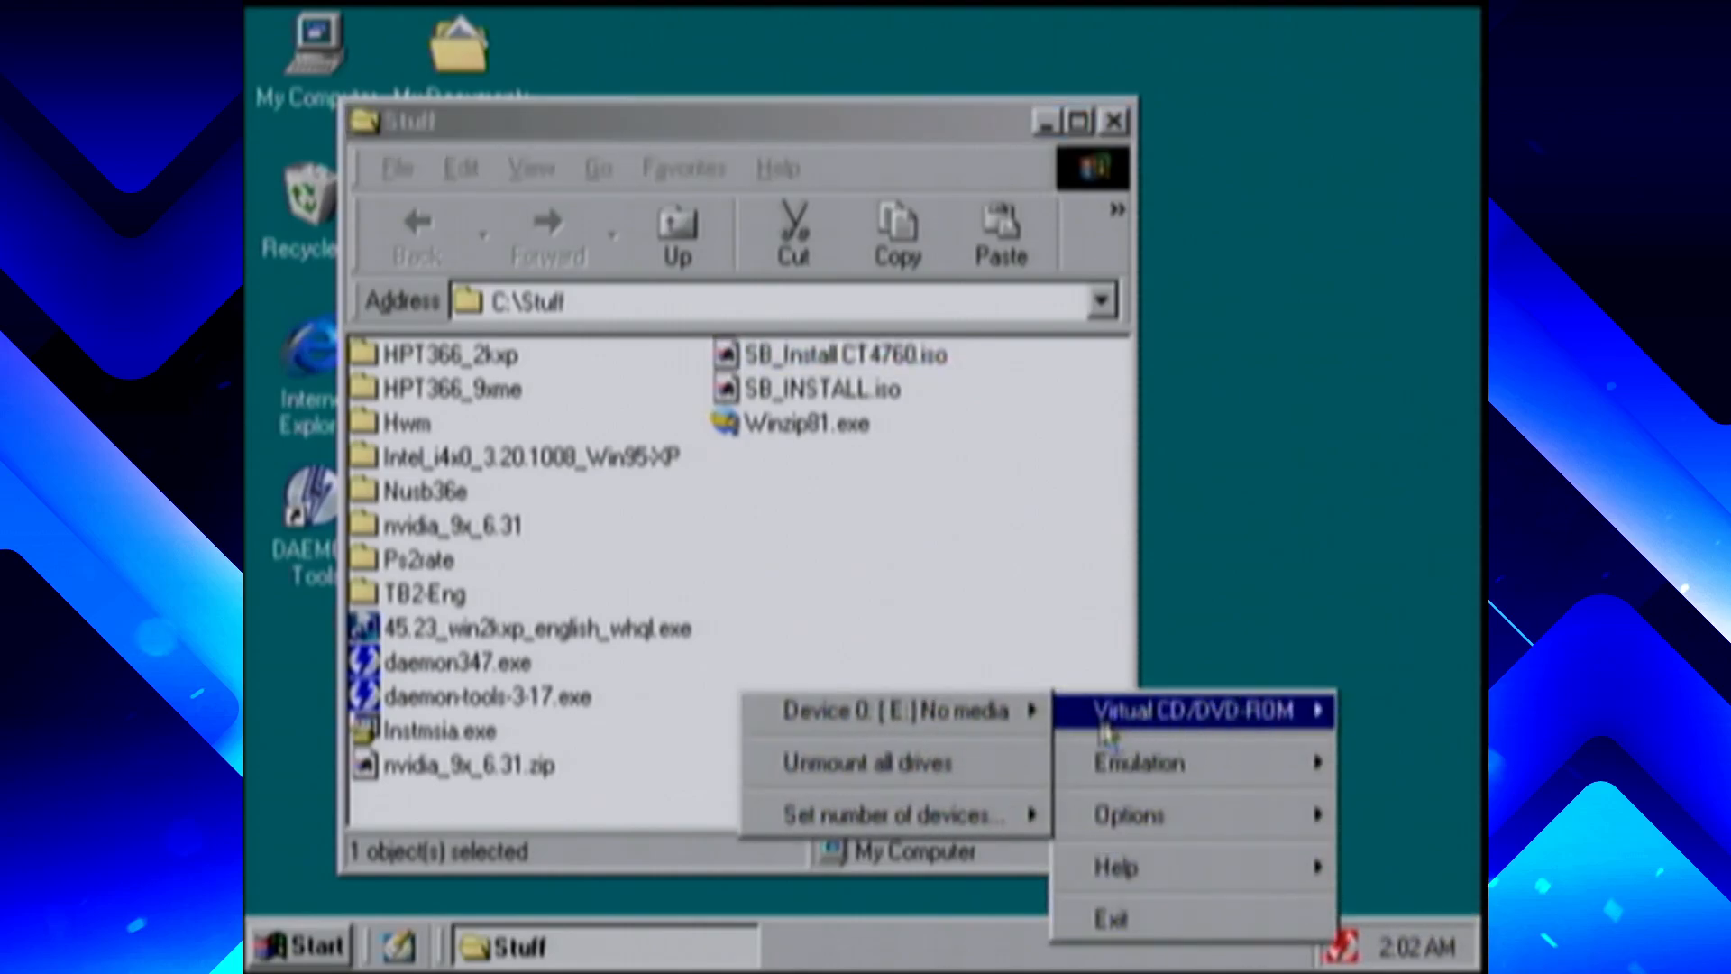
pyautogui.moveTo(972, 717)
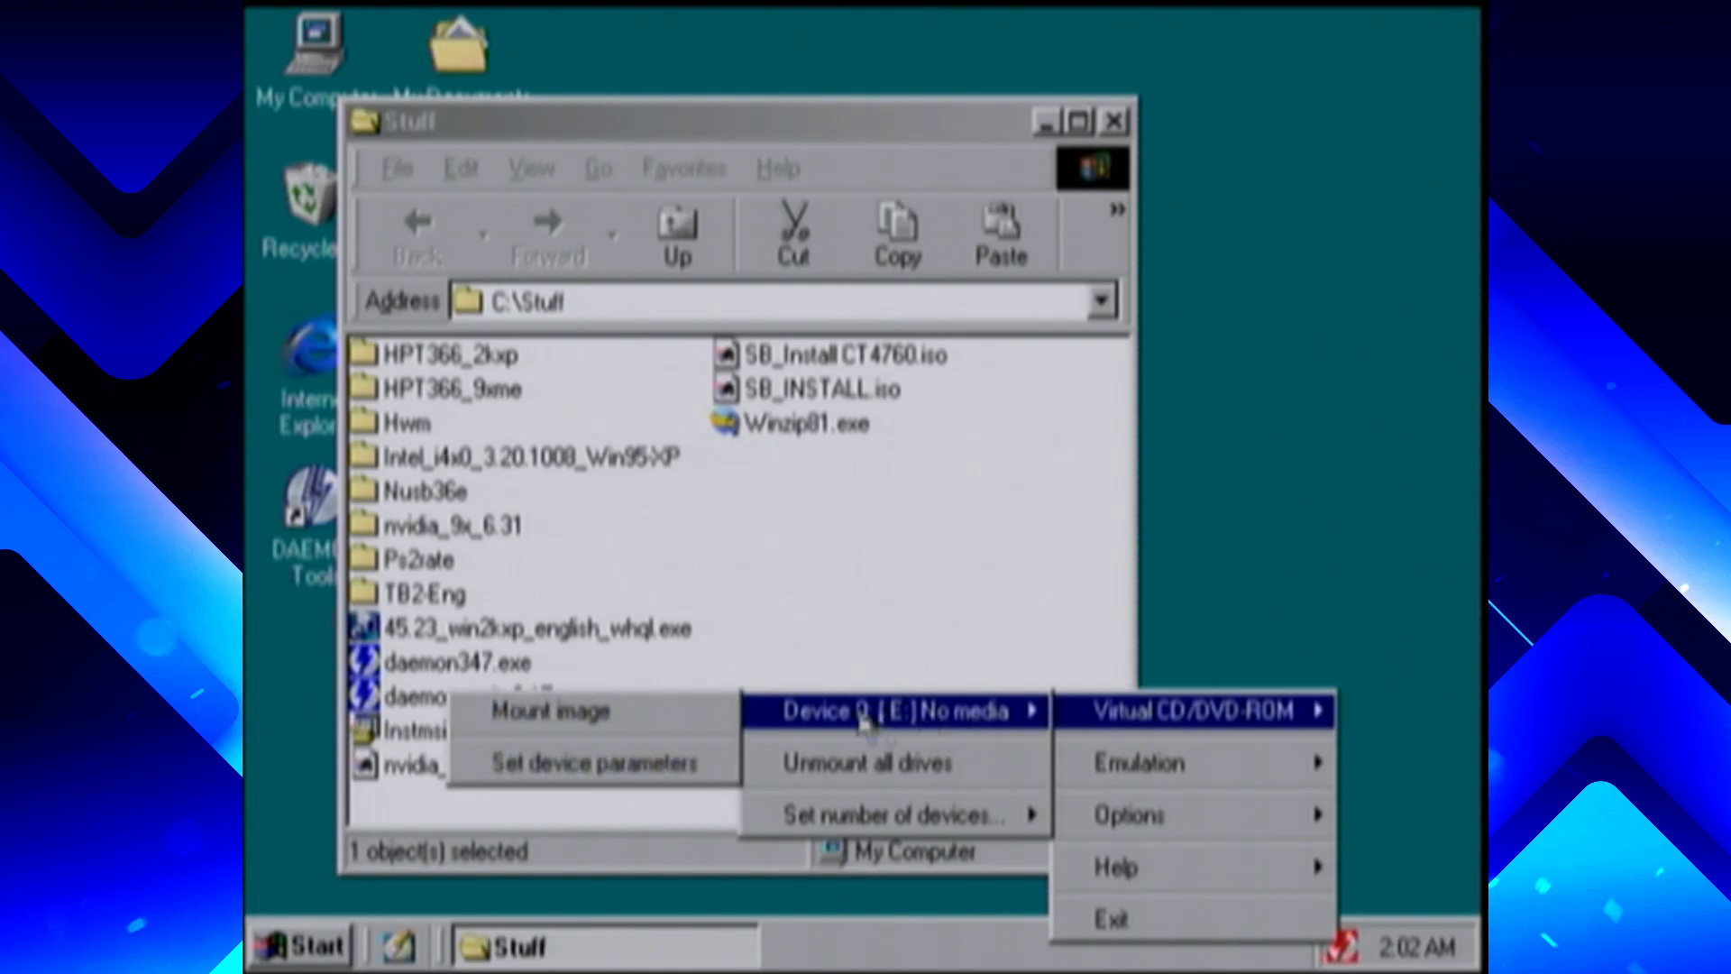
pyautogui.click(650, 711)
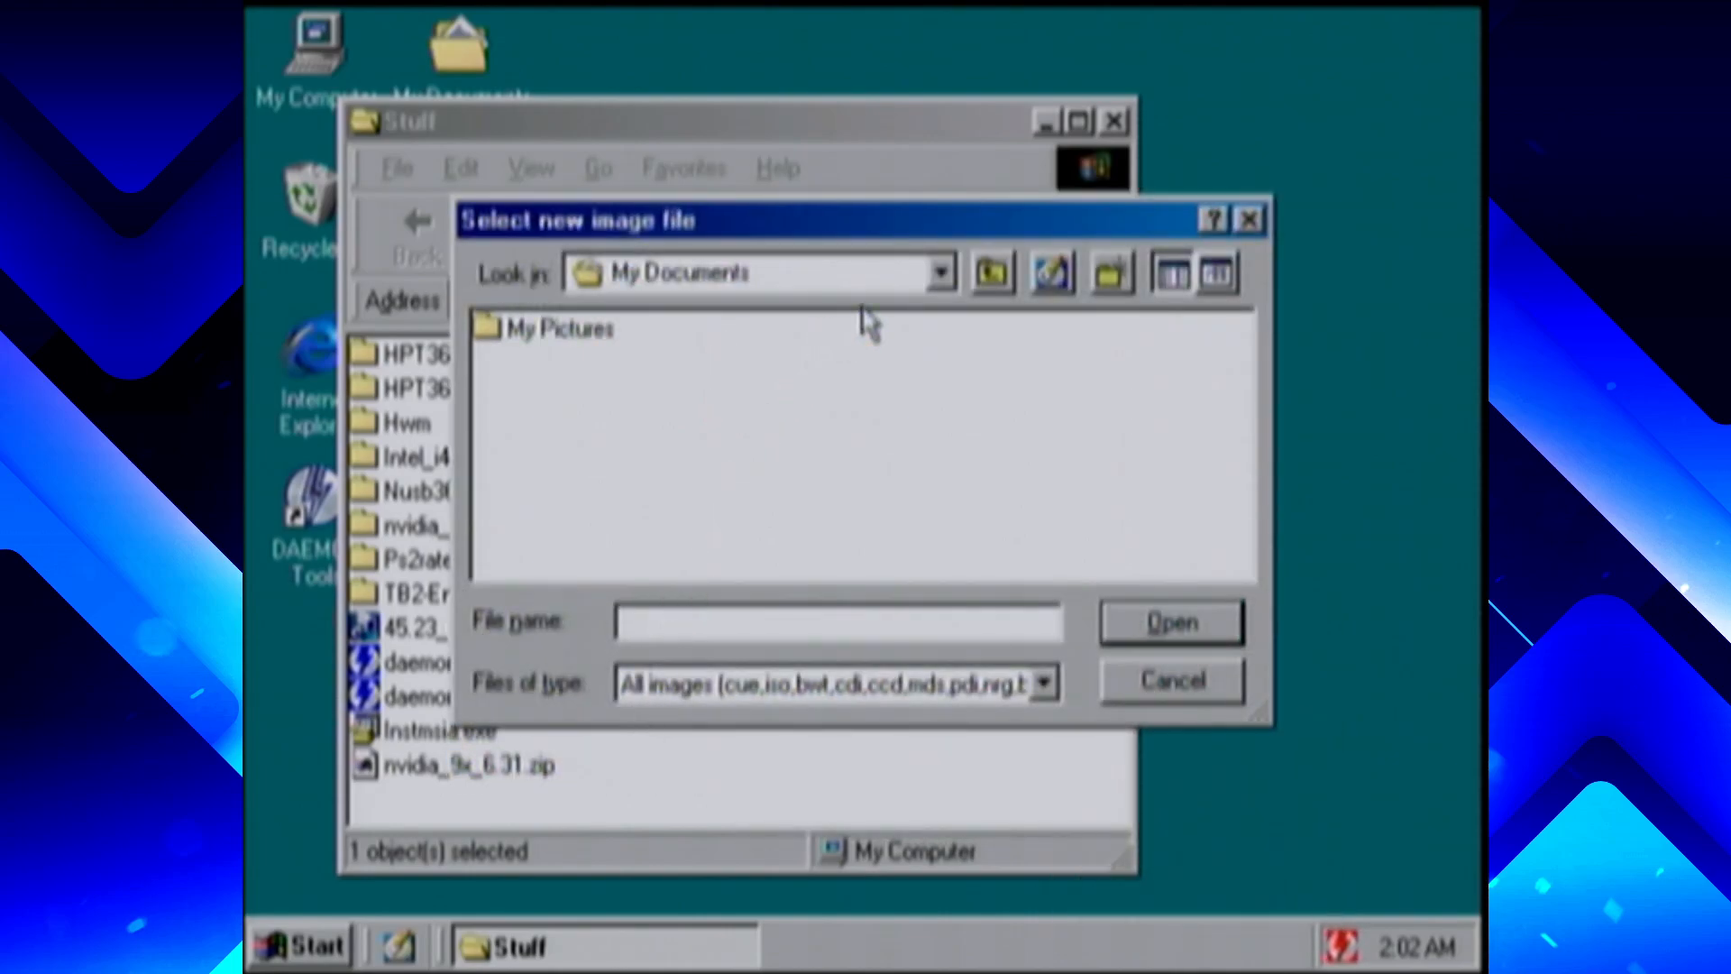
pyautogui.write('C:\\stuff')
pyautogui.press('Return')
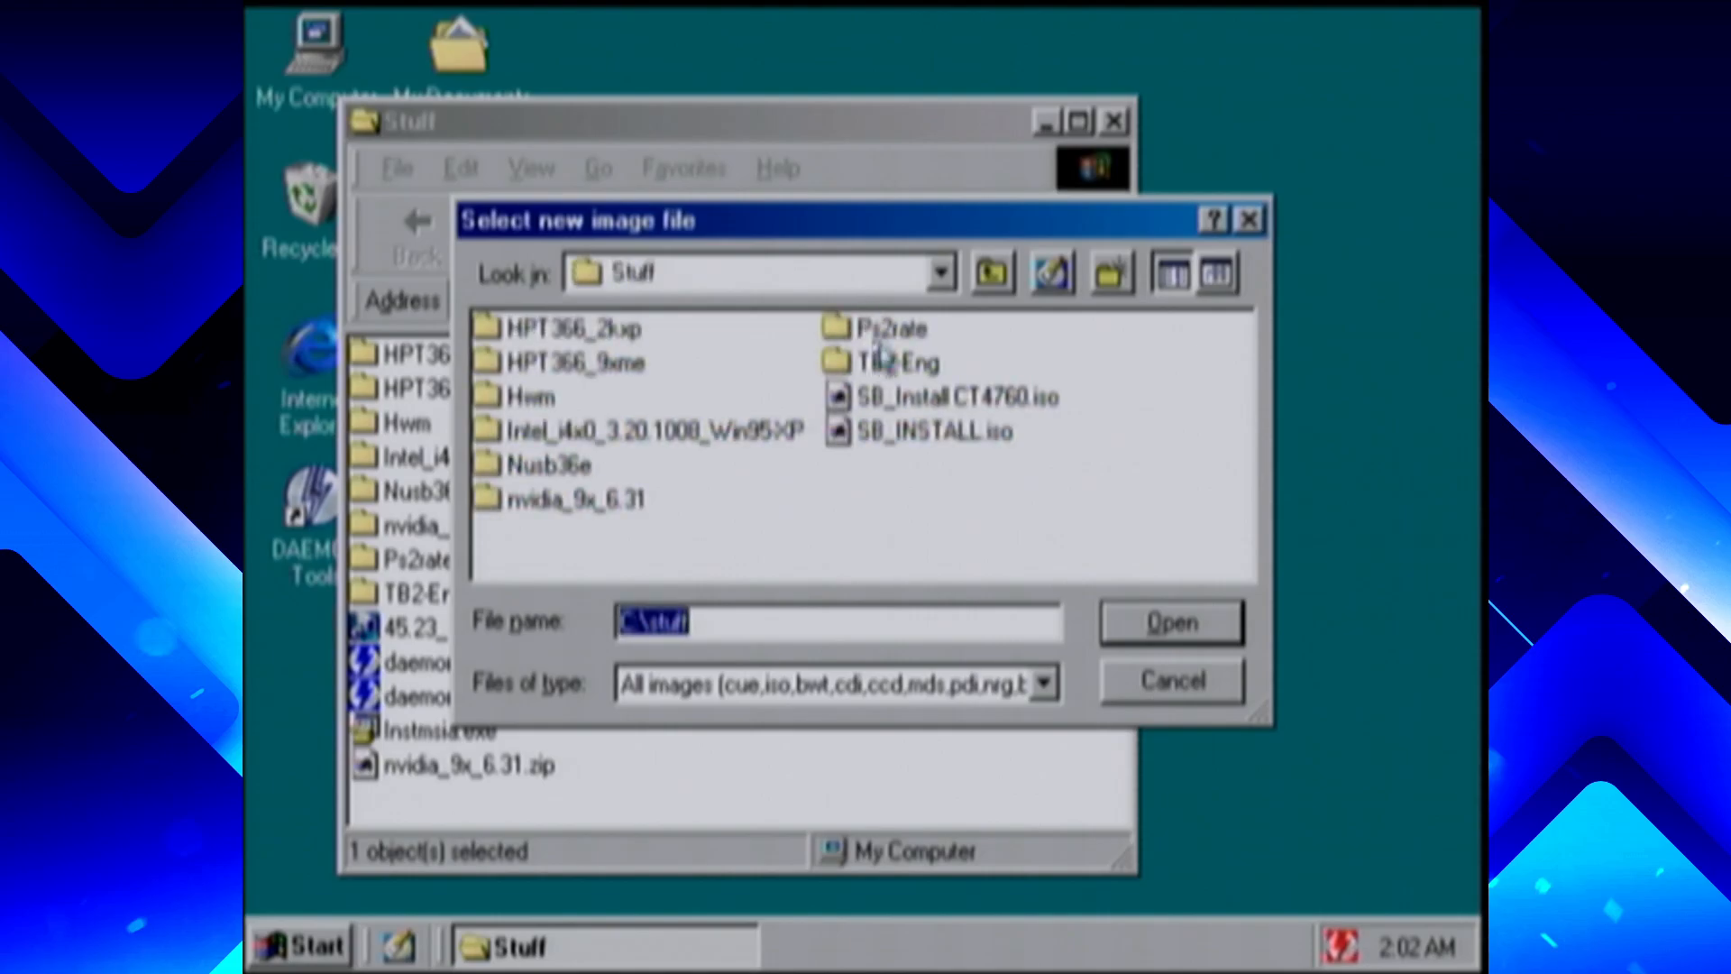
pyautogui.click(947, 403)
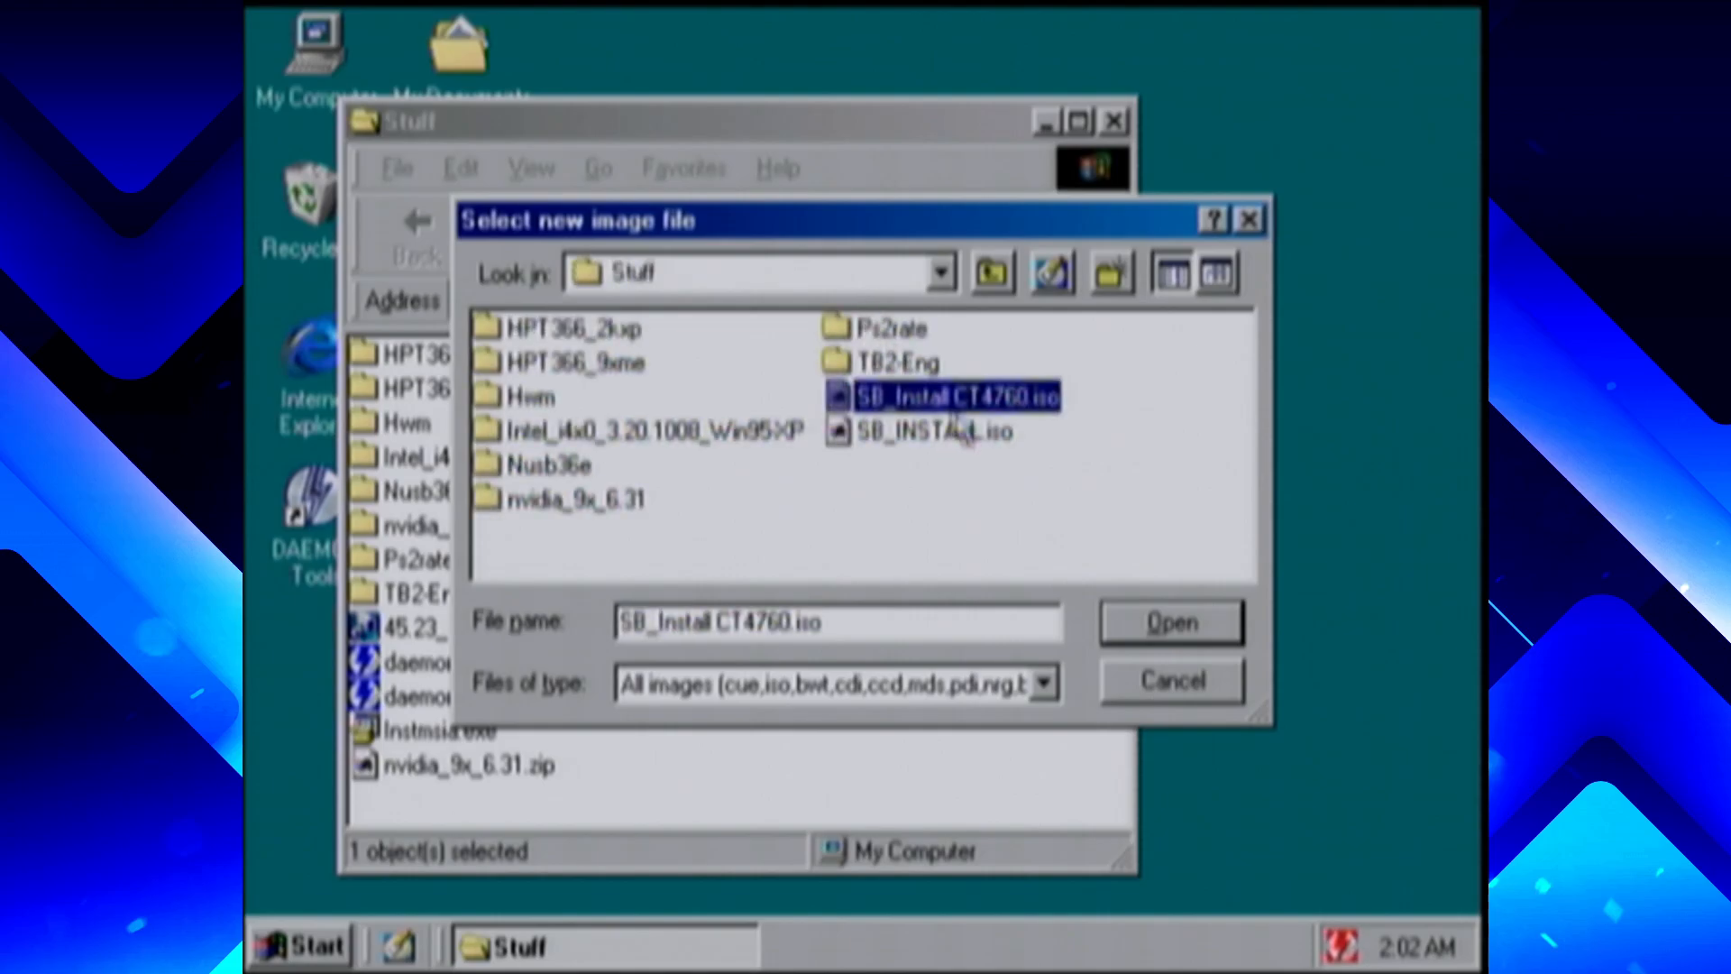
pyautogui.doubleClick(1026, 406)
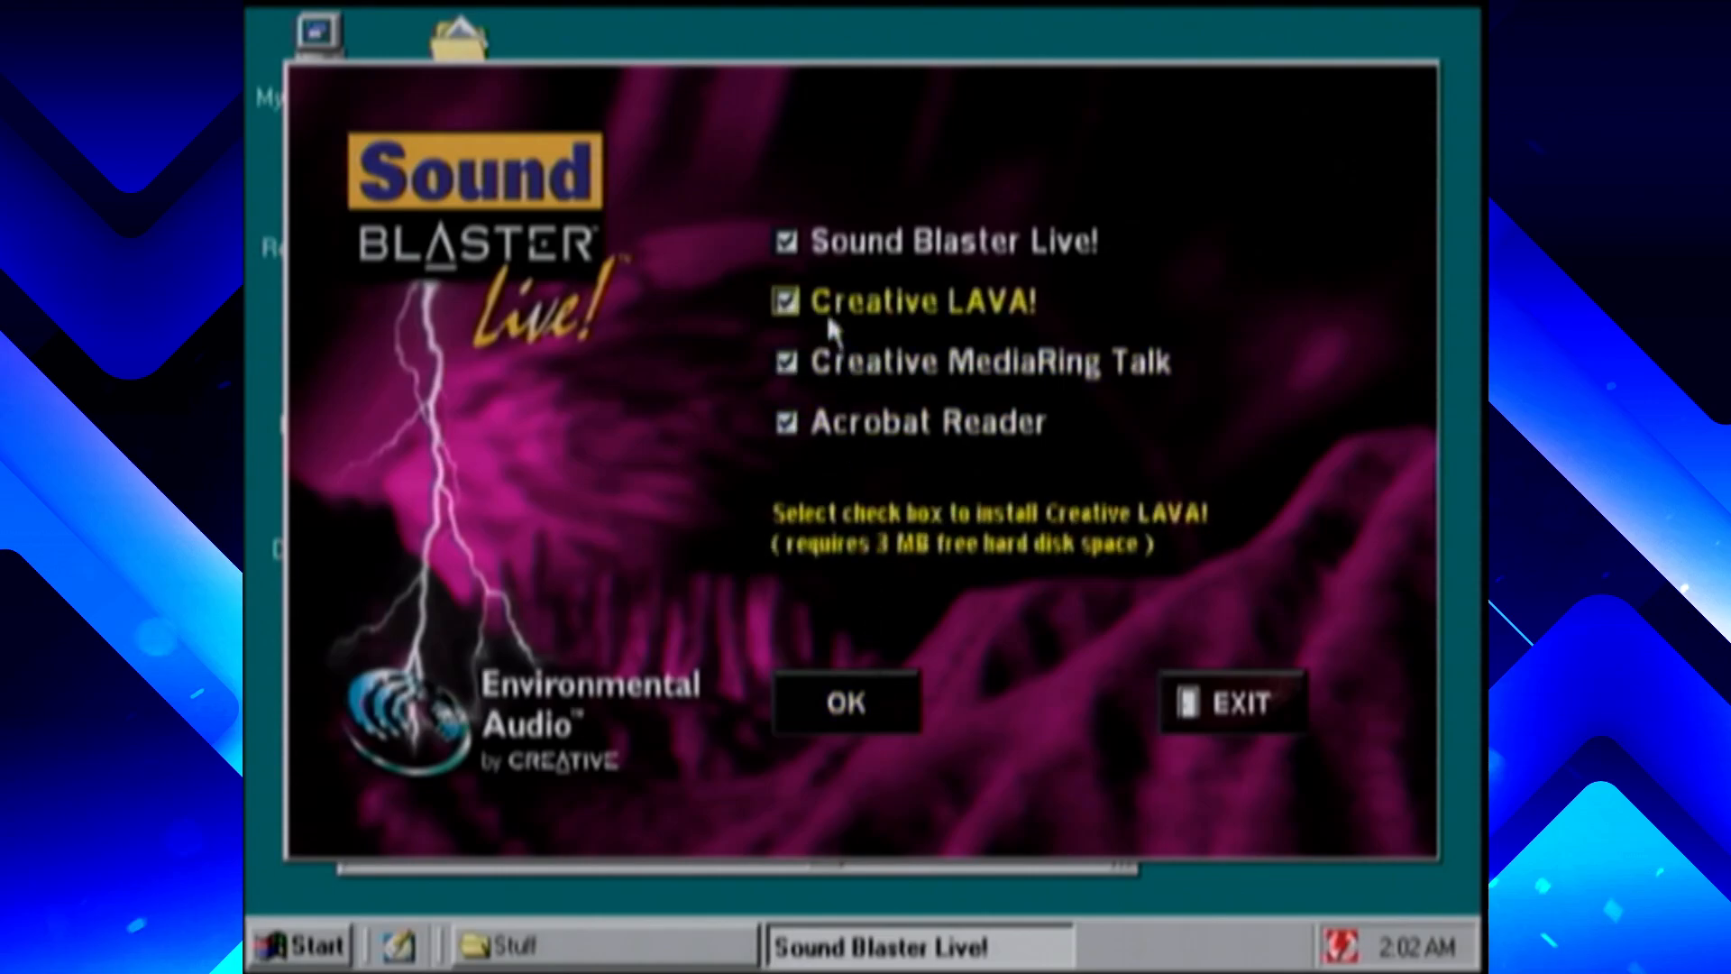
# Deselect Creative LAVA!, Creative MediaRing Talk and Acrobat Reader, and start installing only Sound Blaster Live!
pyautogui.click(826, 311)
pyautogui.click(835, 387)
pyautogui.click(846, 413)
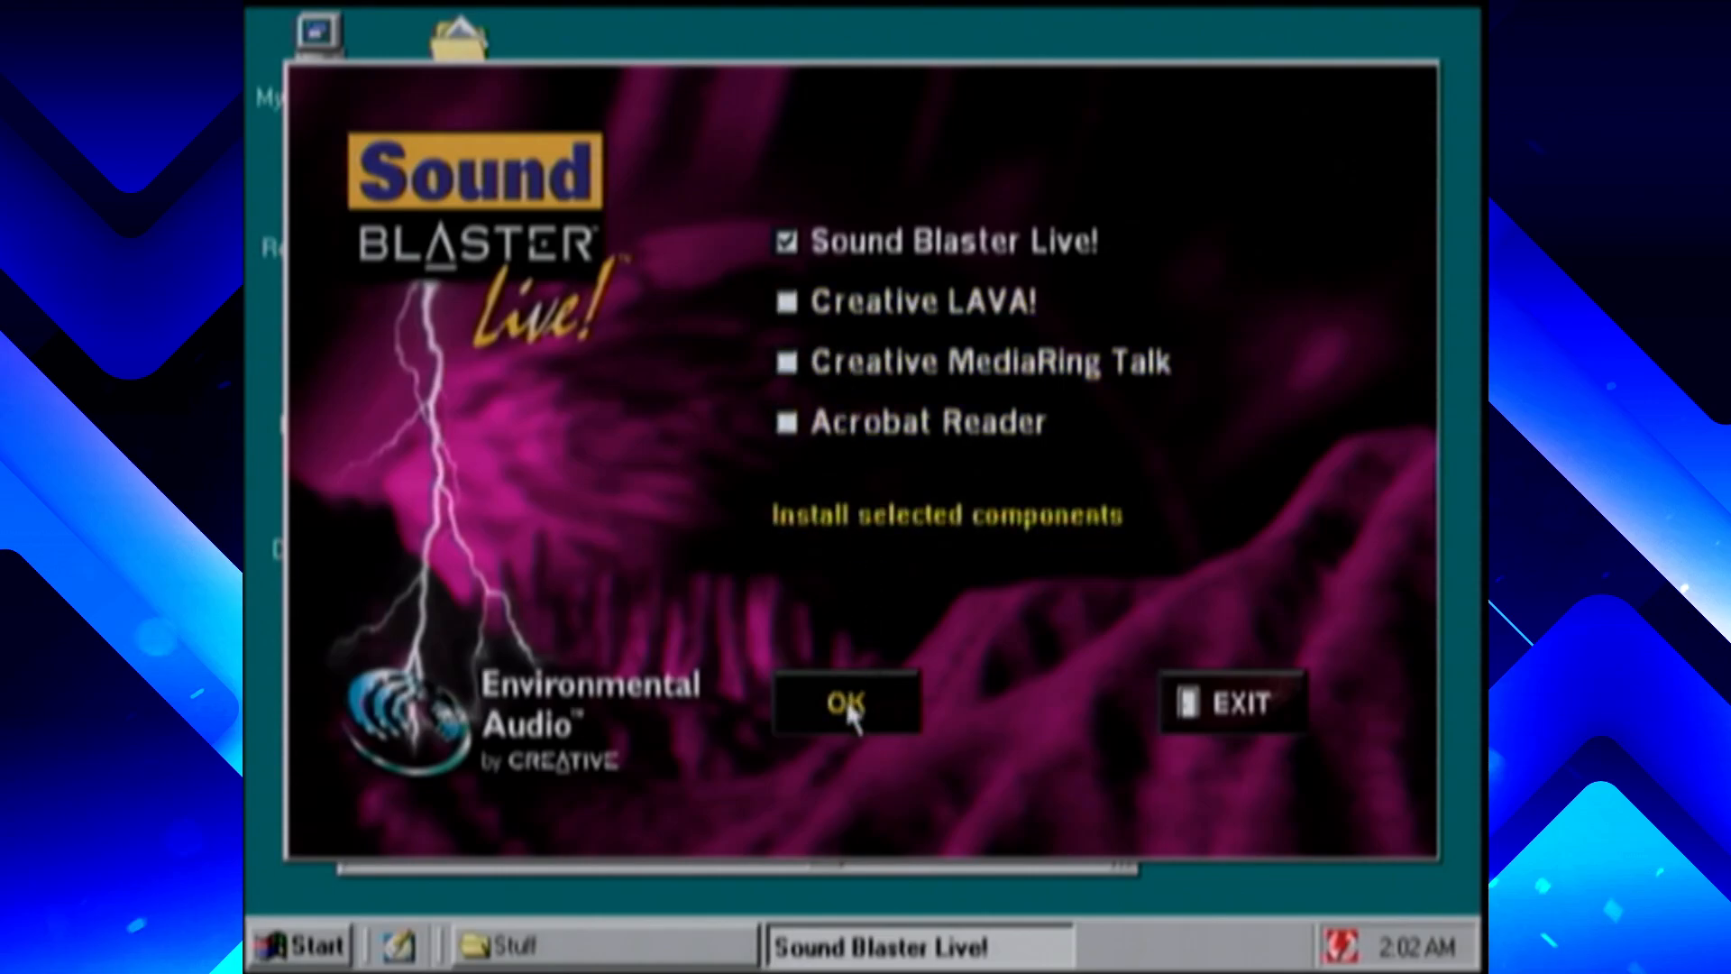
pyautogui.click(848, 706)
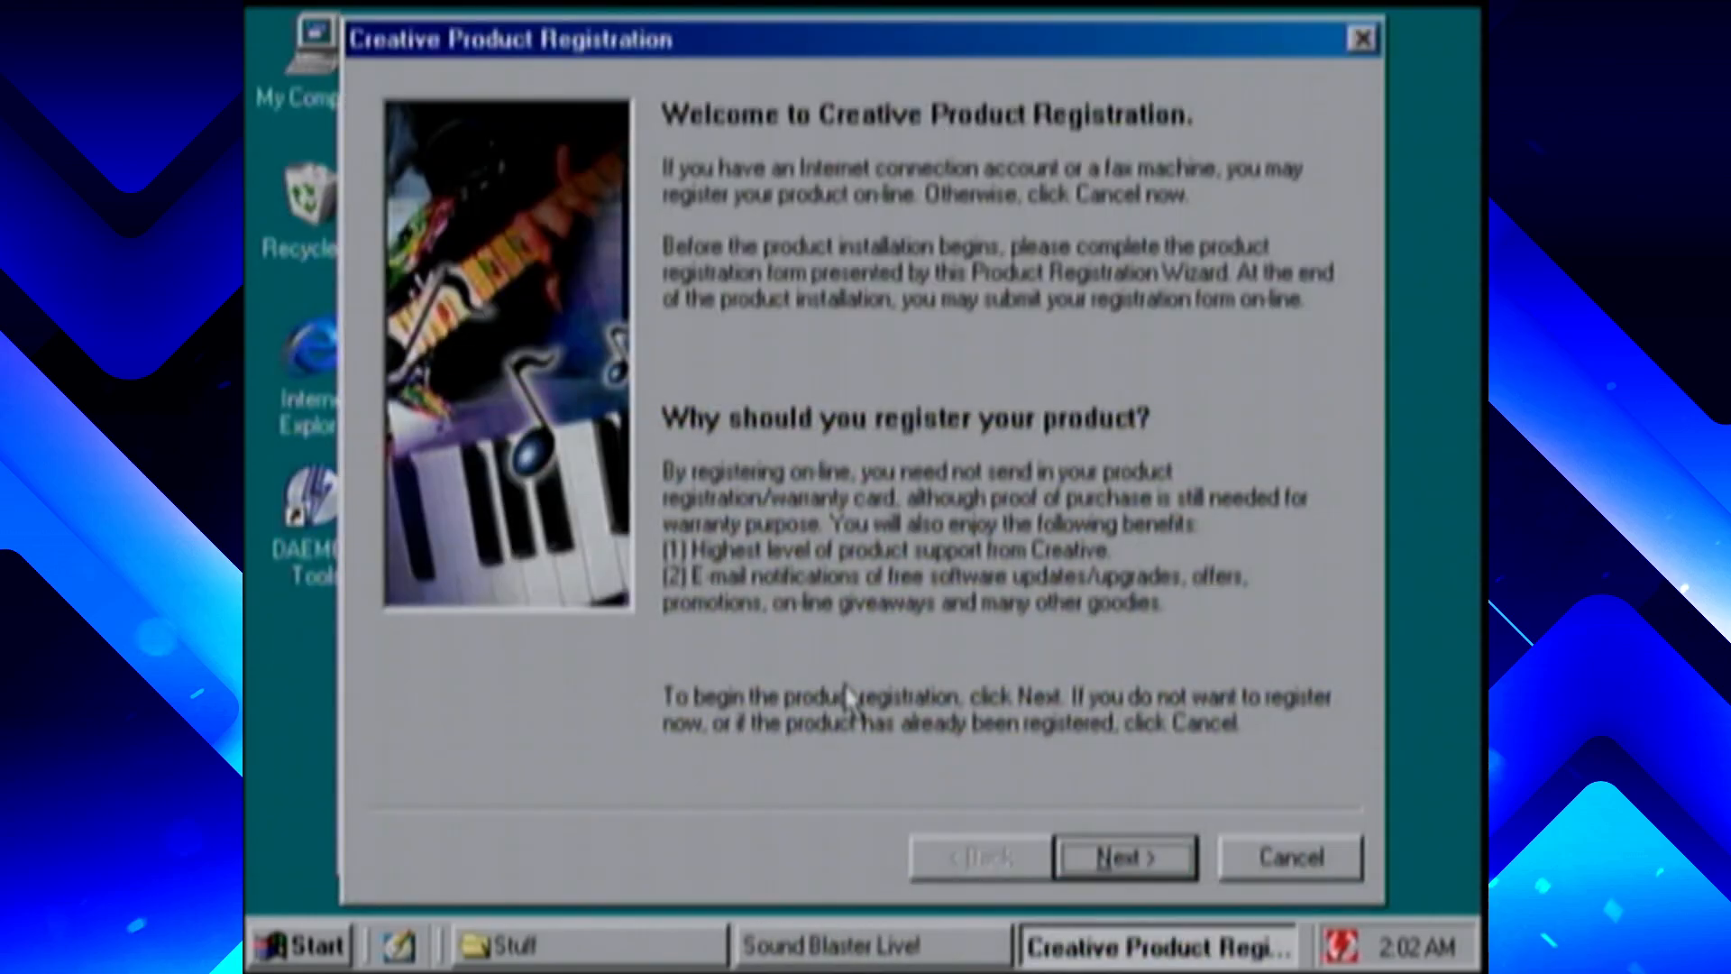
# Cancel the Creative product registration and accept the software license agreement
pyautogui.click(1291, 856)
pyautogui.click(796, 621)
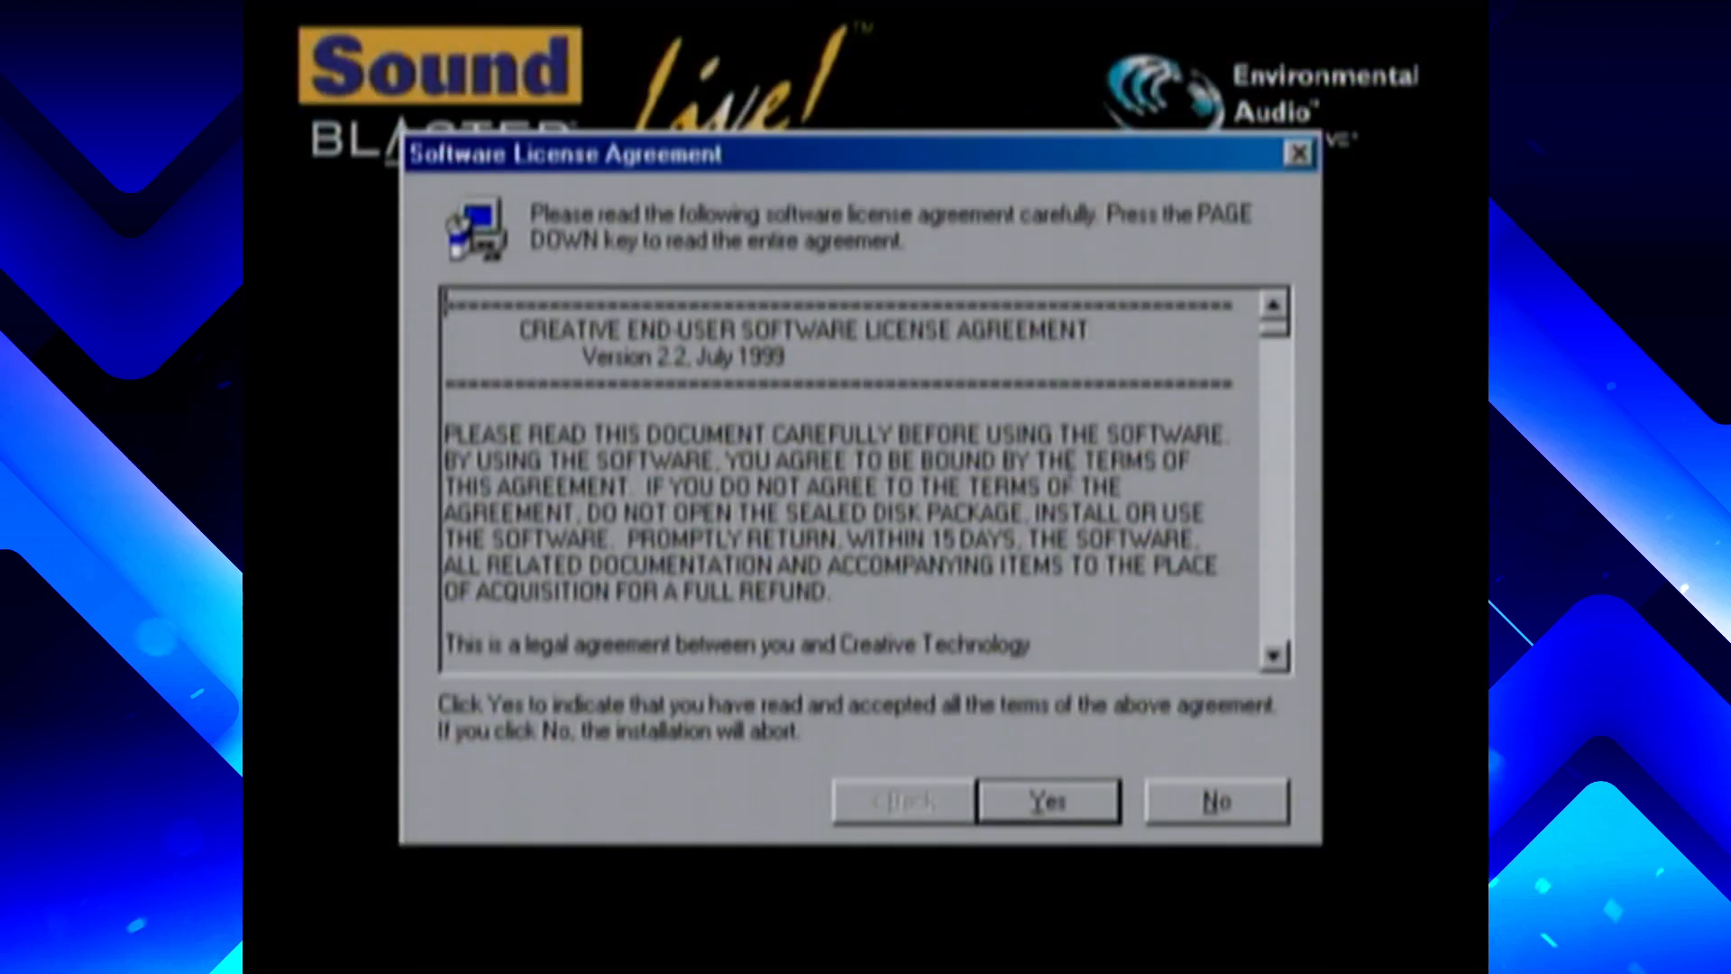
pyautogui.click(1090, 817)
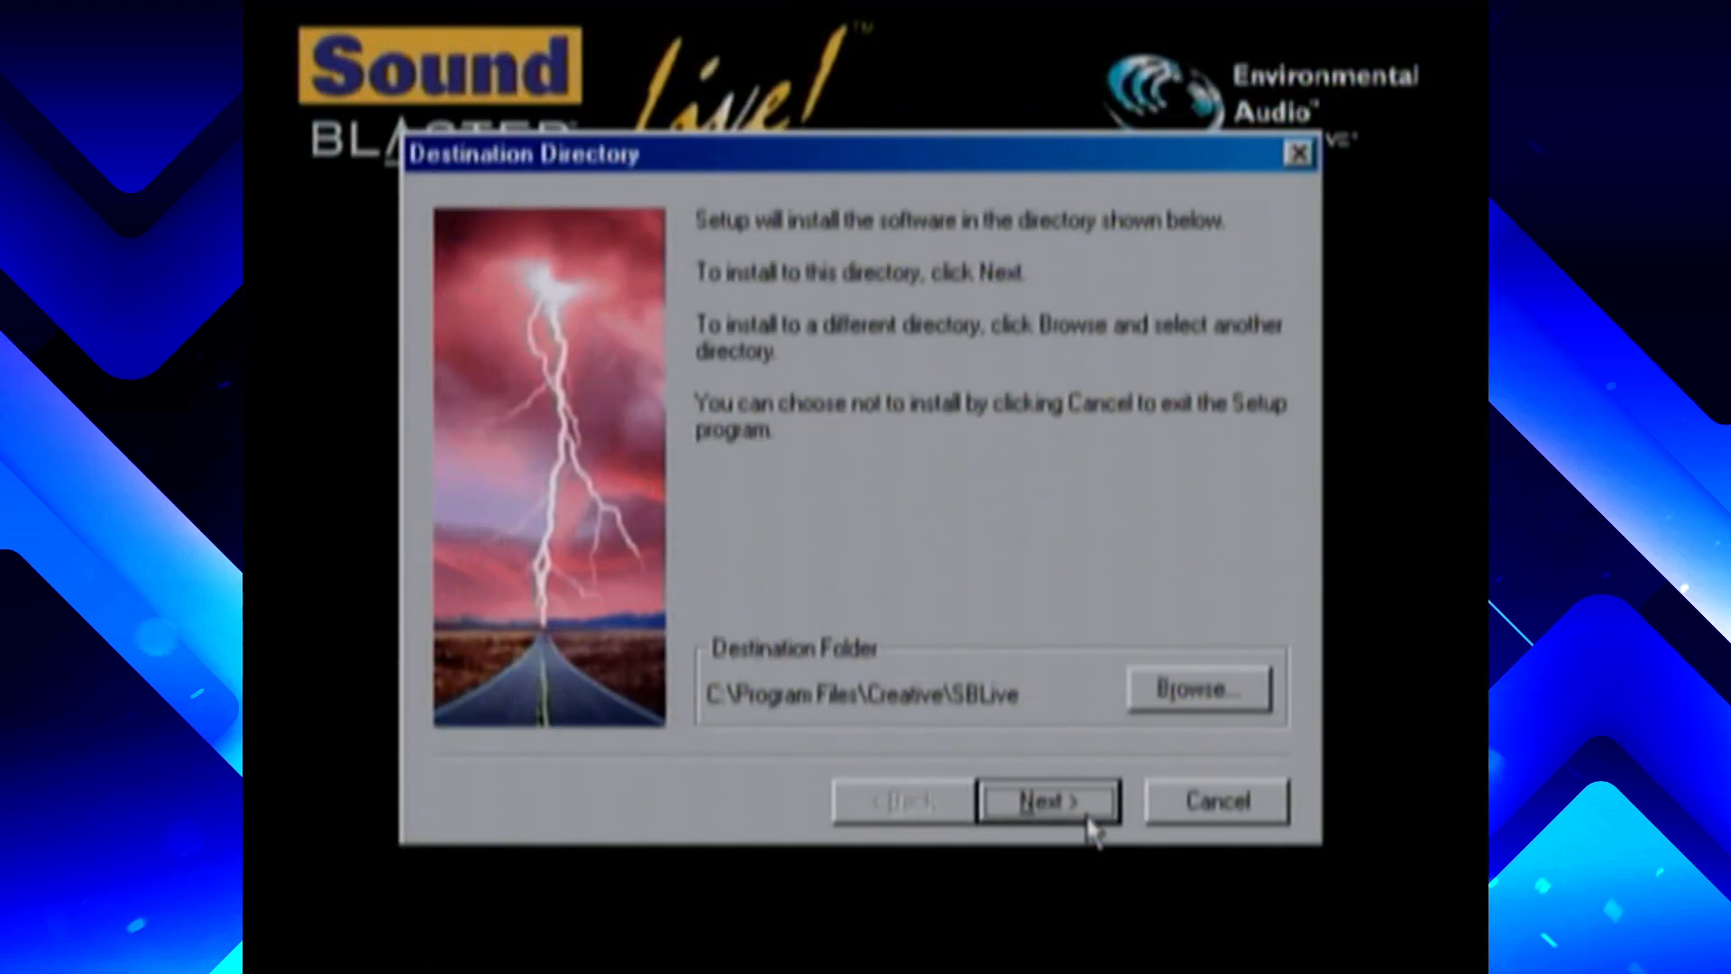
# Accept the default destination folder and choose Custom Installation as the setup type
pyautogui.click(1086, 813)
pyautogui.click(802, 458)
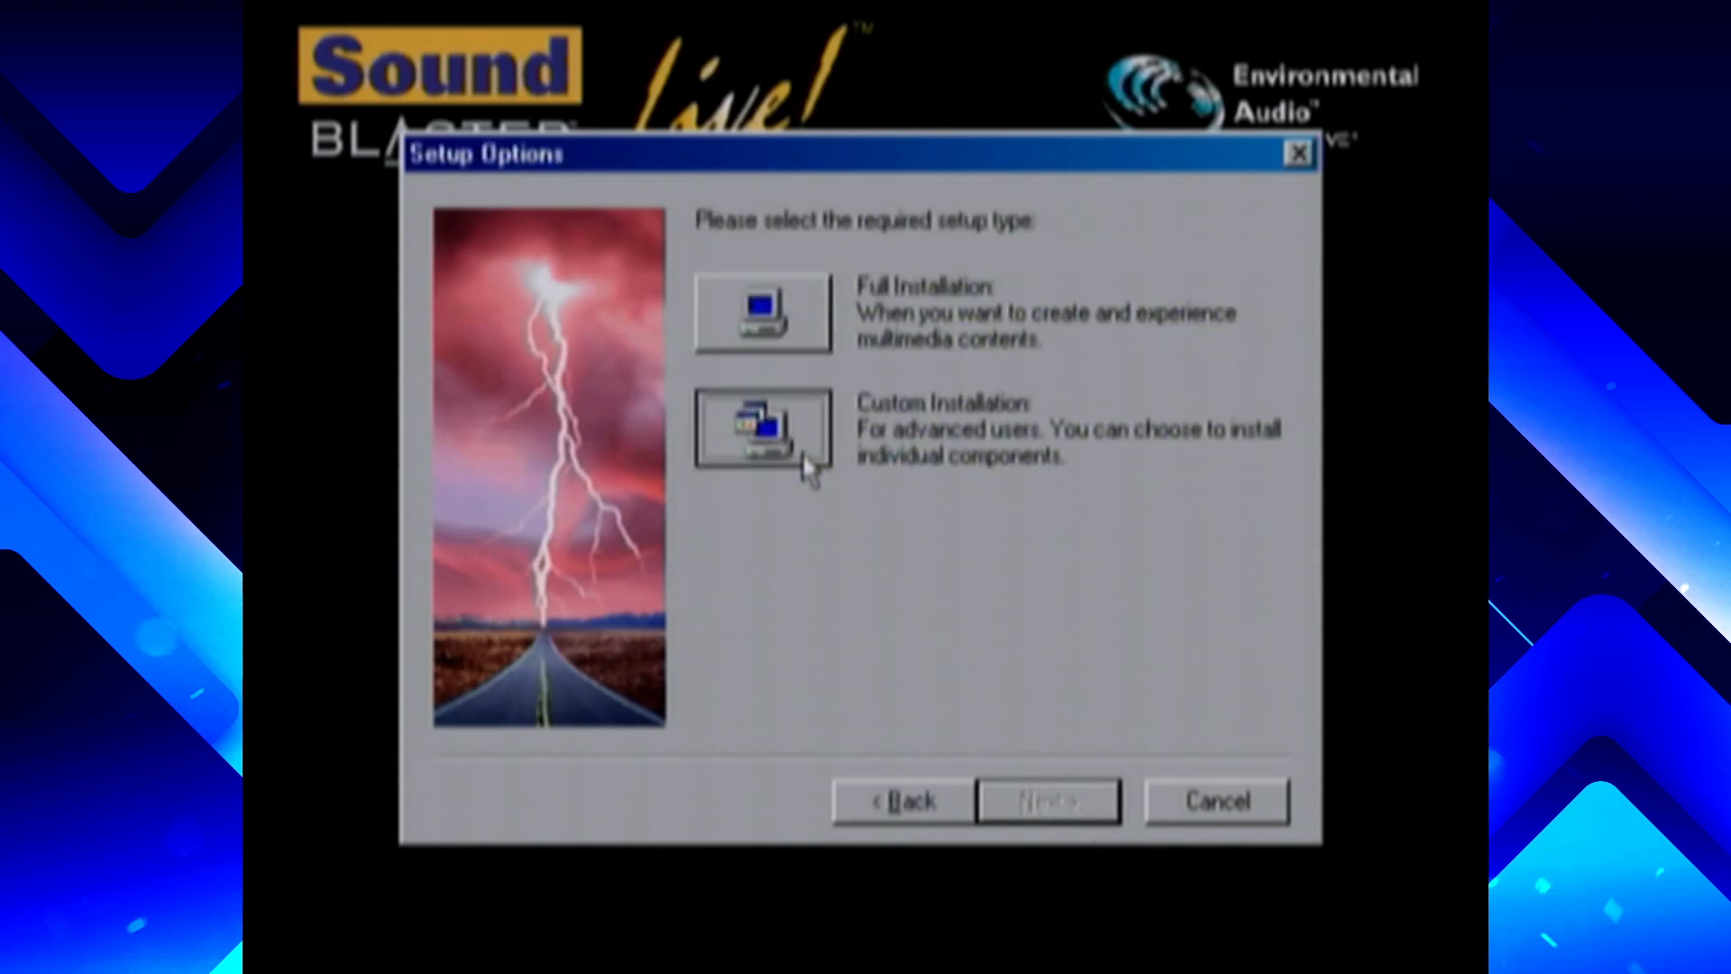
# Deselect Creative Keytar, Launcher, PlayCenter, Recorder, Rhythmania and DOS Drivers, leaving AudioHQ and Diagnostics selected
pyautogui.click(808, 382)
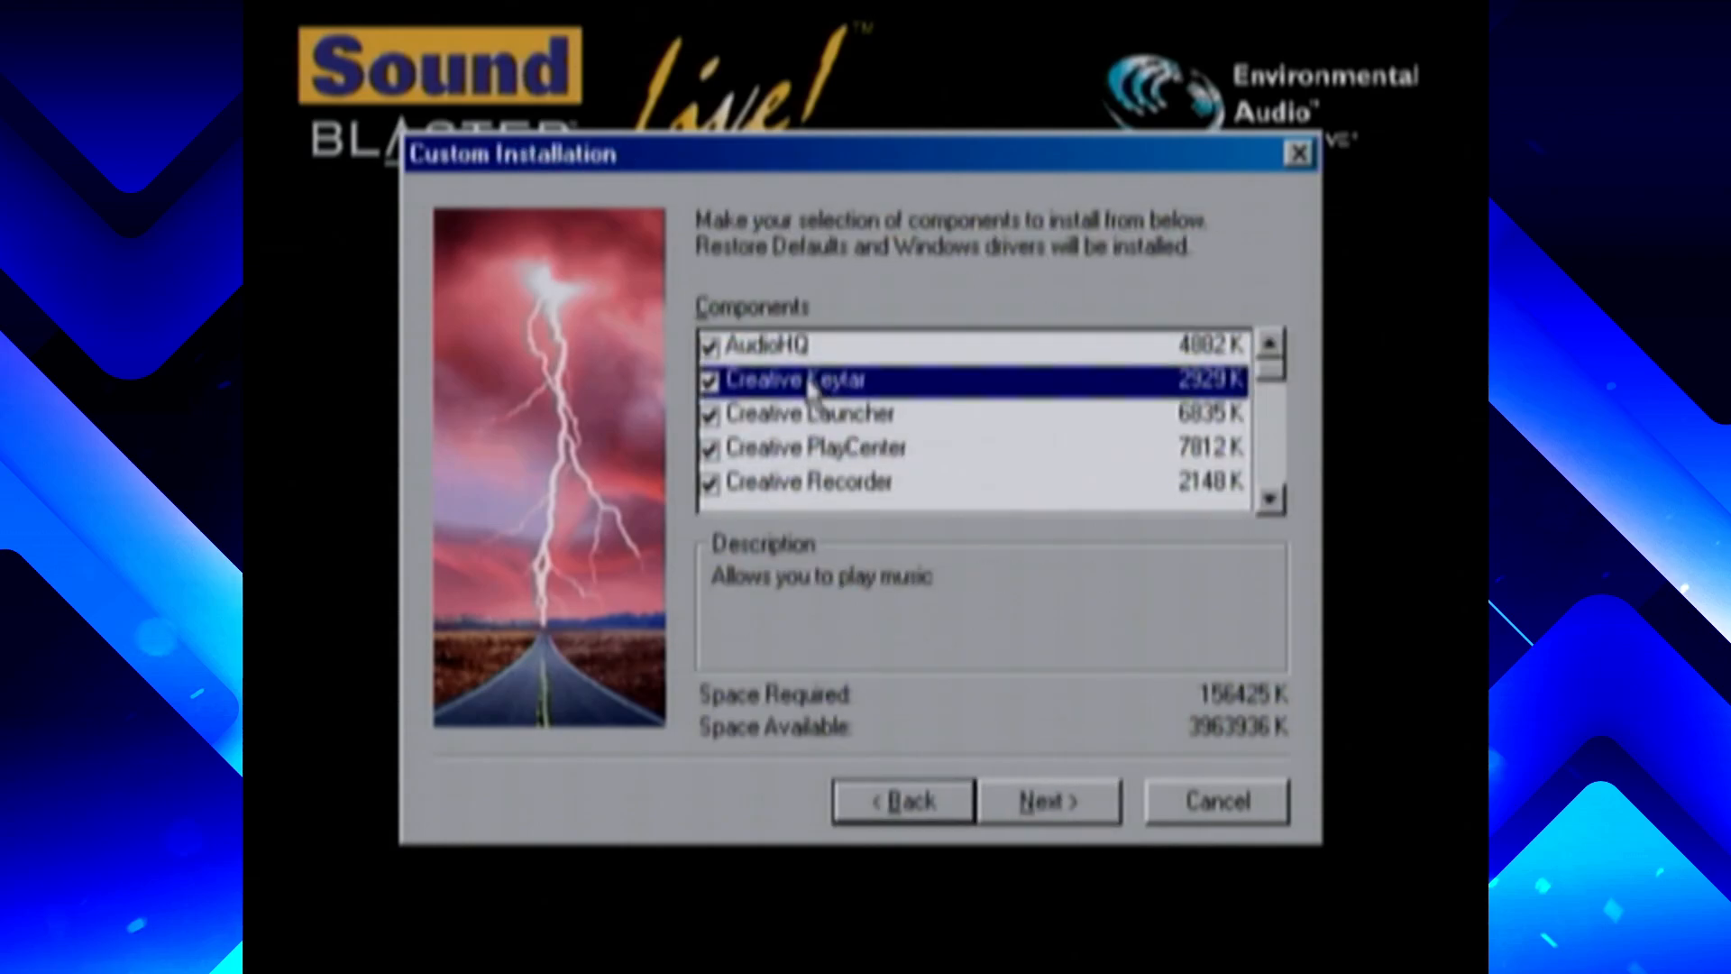
pyautogui.press('space')
pyautogui.press('Down')
pyautogui.press('space')
pyautogui.press('Down')
pyautogui.press('space')
pyautogui.press('Down')
pyautogui.press('space')
pyautogui.press('Down')
pyautogui.press('Down')
pyautogui.press('Up')
pyautogui.press('space')
pyautogui.press('Down')
pyautogui.press('Down')
pyautogui.press('space')
pyautogui.press('Down')
pyautogui.press('Down')
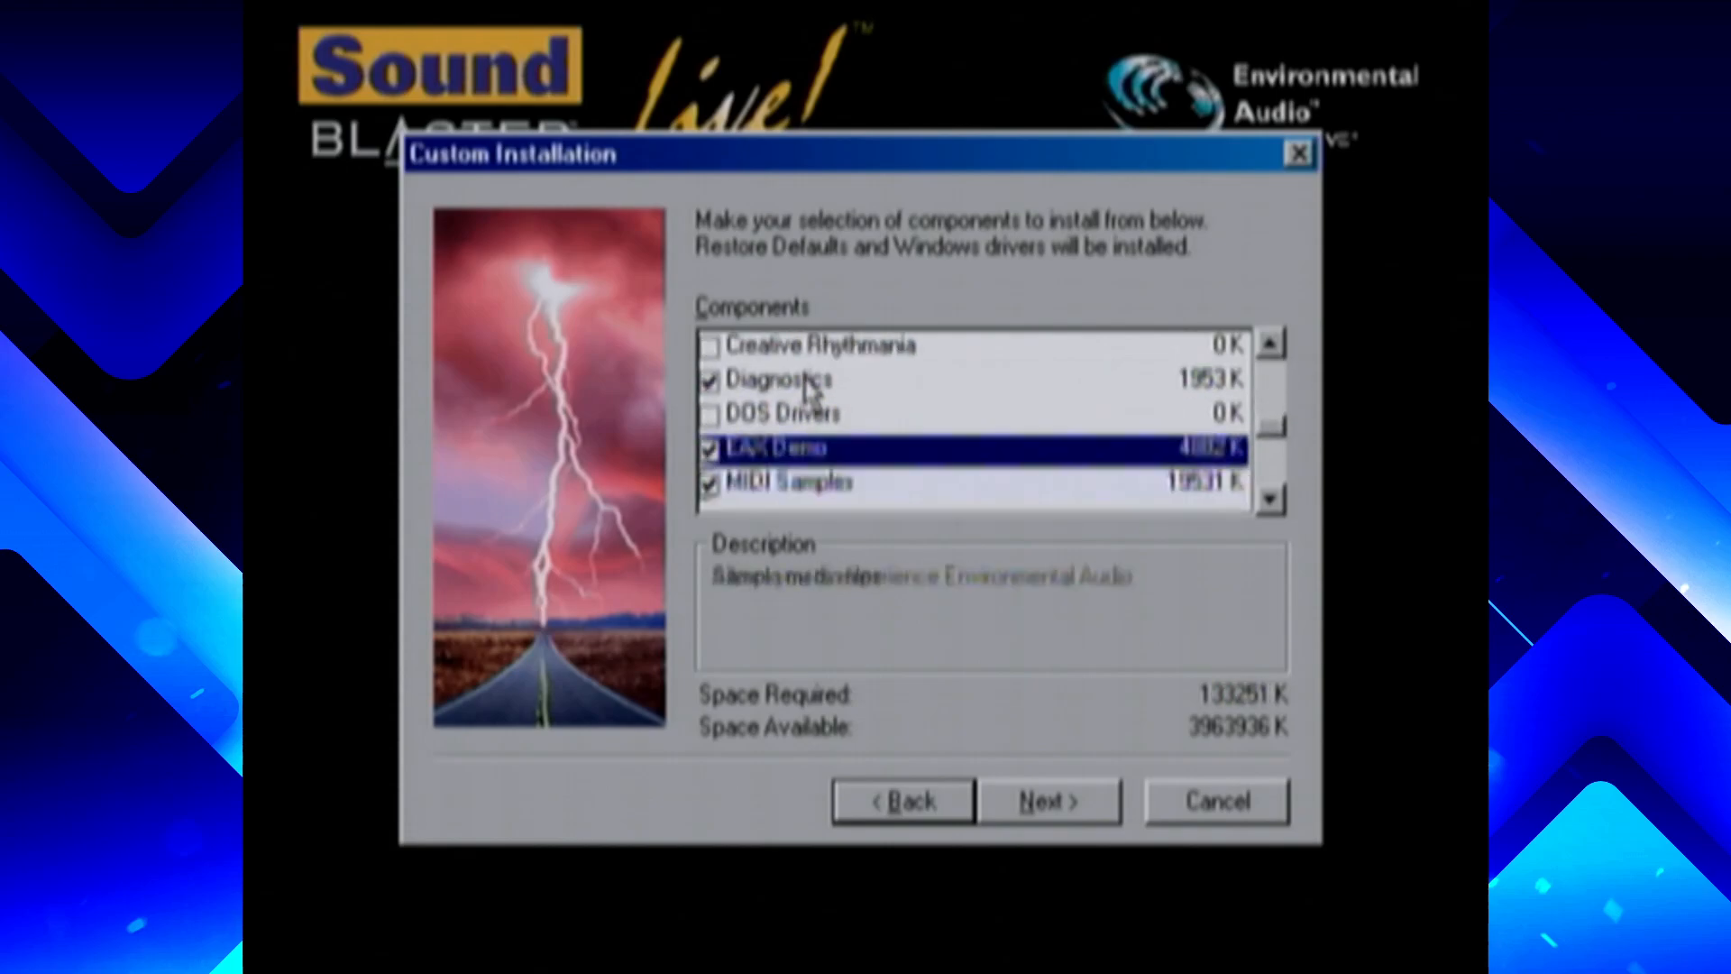
# Deselect EAX Demo, MIDI Samples and the unwanted components below them, and return to AudioHQ to review the selection
pyautogui.press('space')
pyautogui.press('Down')
pyautogui.press('space')
pyautogui.press('Down')
pyautogui.press('Down')
pyautogui.press('Up')
pyautogui.press('space')
pyautogui.press('Down')
pyautogui.press('space')
pyautogui.press('Down')
pyautogui.press('Up')
pyautogui.press('space')
pyautogui.press('Down')
pyautogui.press('space')
pyautogui.press('Down')
pyautogui.press('Down')
pyautogui.press('Up')
pyautogui.press('space')
pyautogui.press('Down')
pyautogui.press('Up')
pyautogui.press('Up')
pyautogui.press('Up')
pyautogui.press('Up')
pyautogui.press('Up')
pyautogui.press('Up')
pyautogui.press('Up')
pyautogui.press('Up')
pyautogui.press('Up')
pyautogui.press('Up')
pyautogui.press('Up')
pyautogui.press('Up')
pyautogui.press('Up')
pyautogui.press('Up')
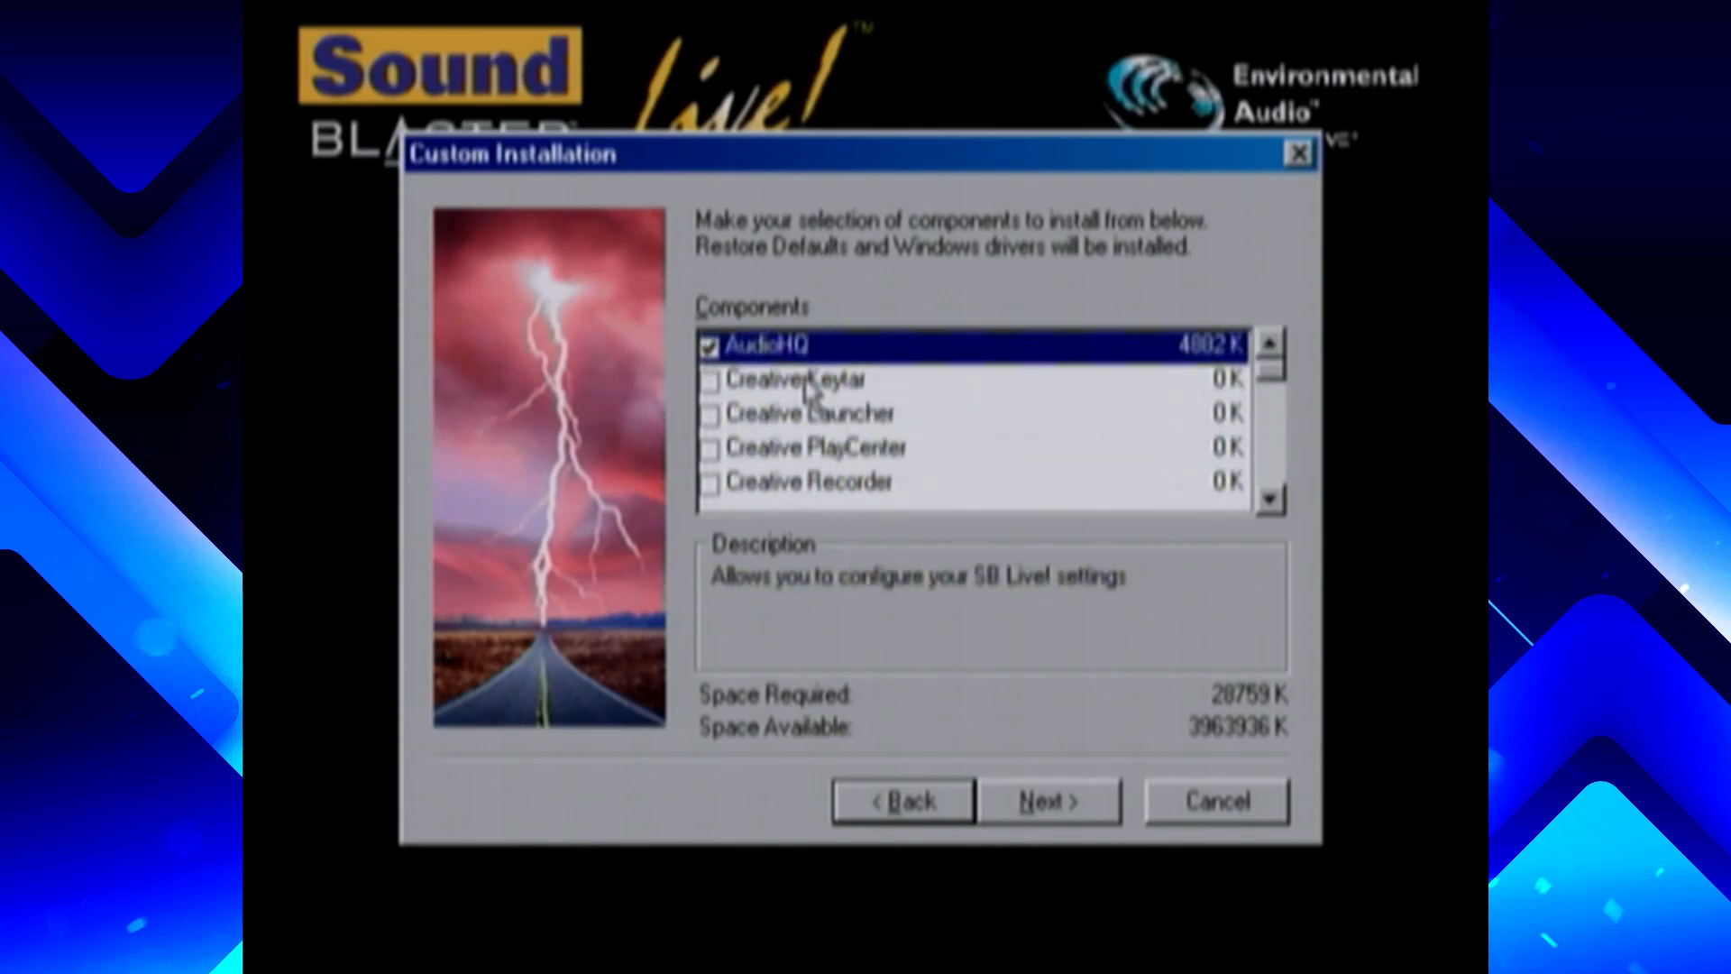
# Start the Sound Blaster Live! installation with the chosen components and accept the 2 Speakers preset
pyautogui.click(1060, 814)
pyautogui.click(1060, 803)
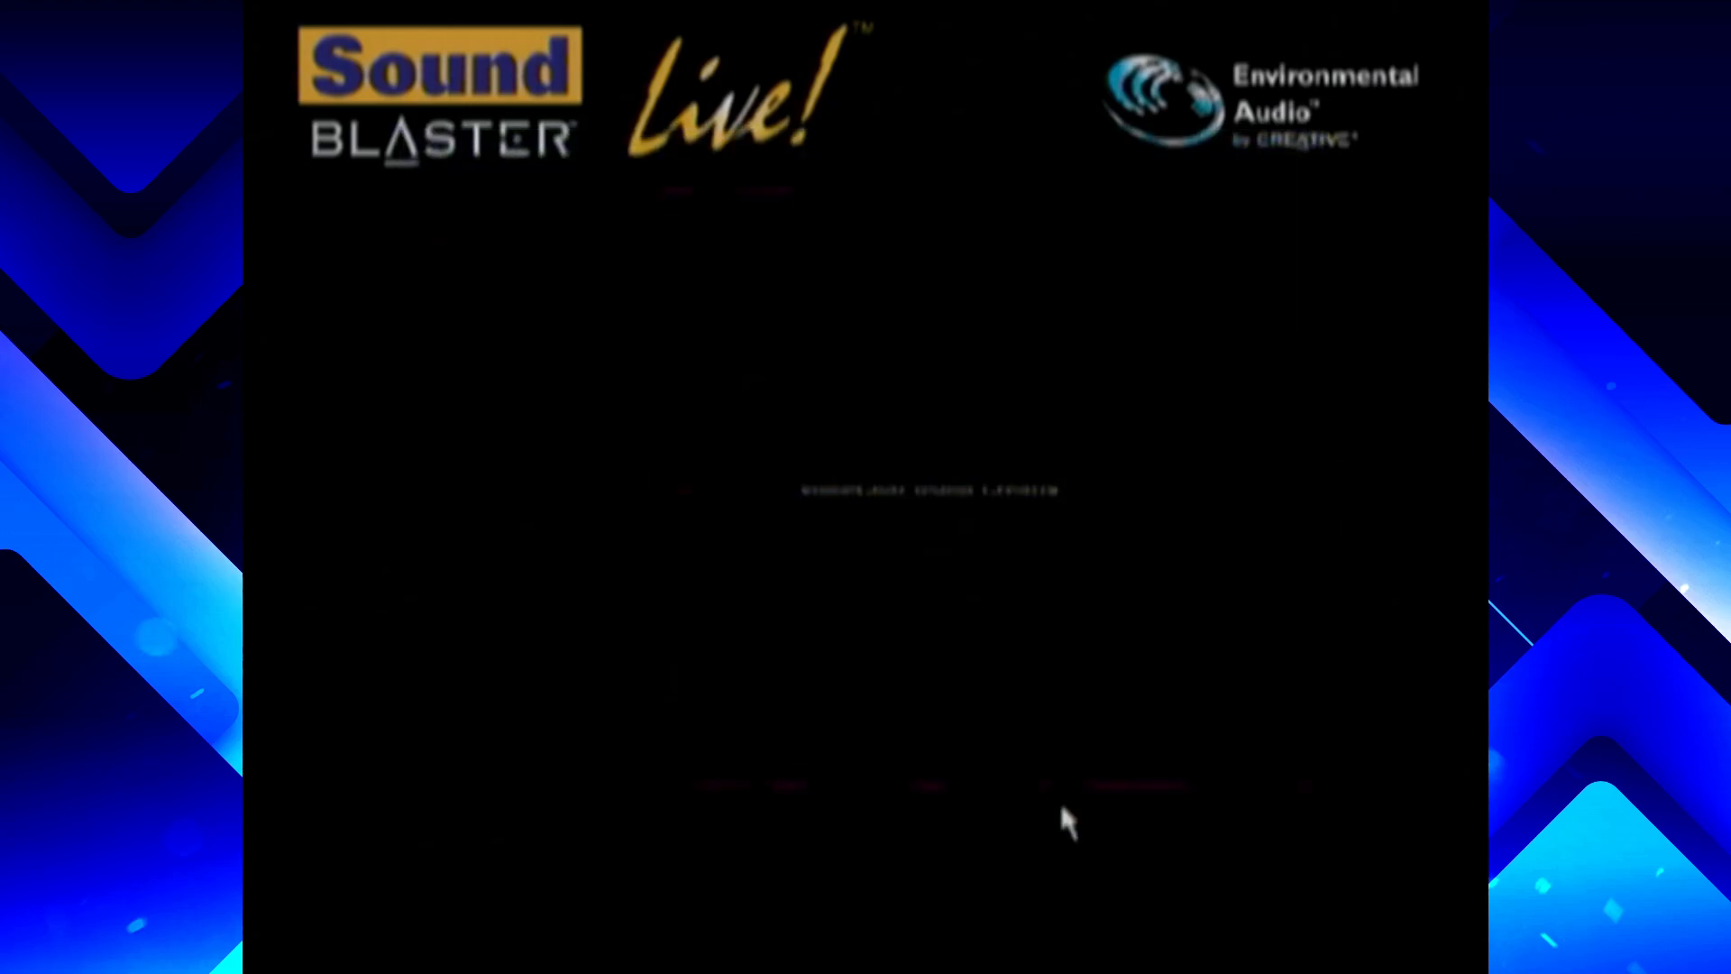
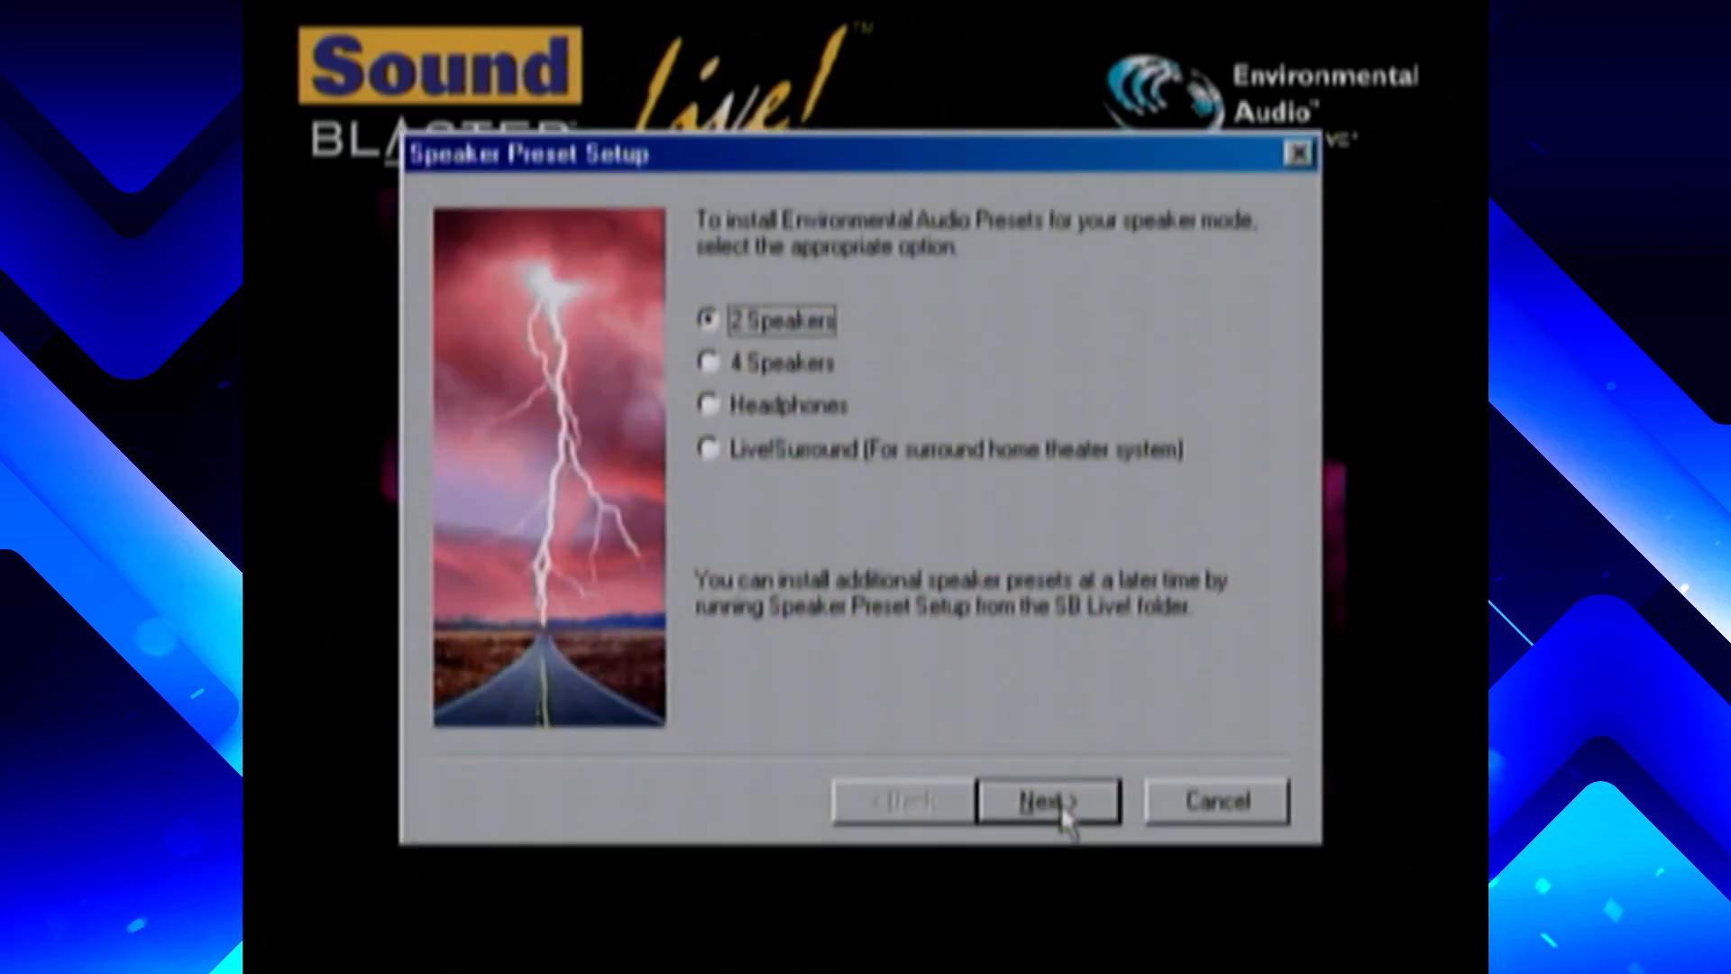
pyautogui.click(1062, 805)
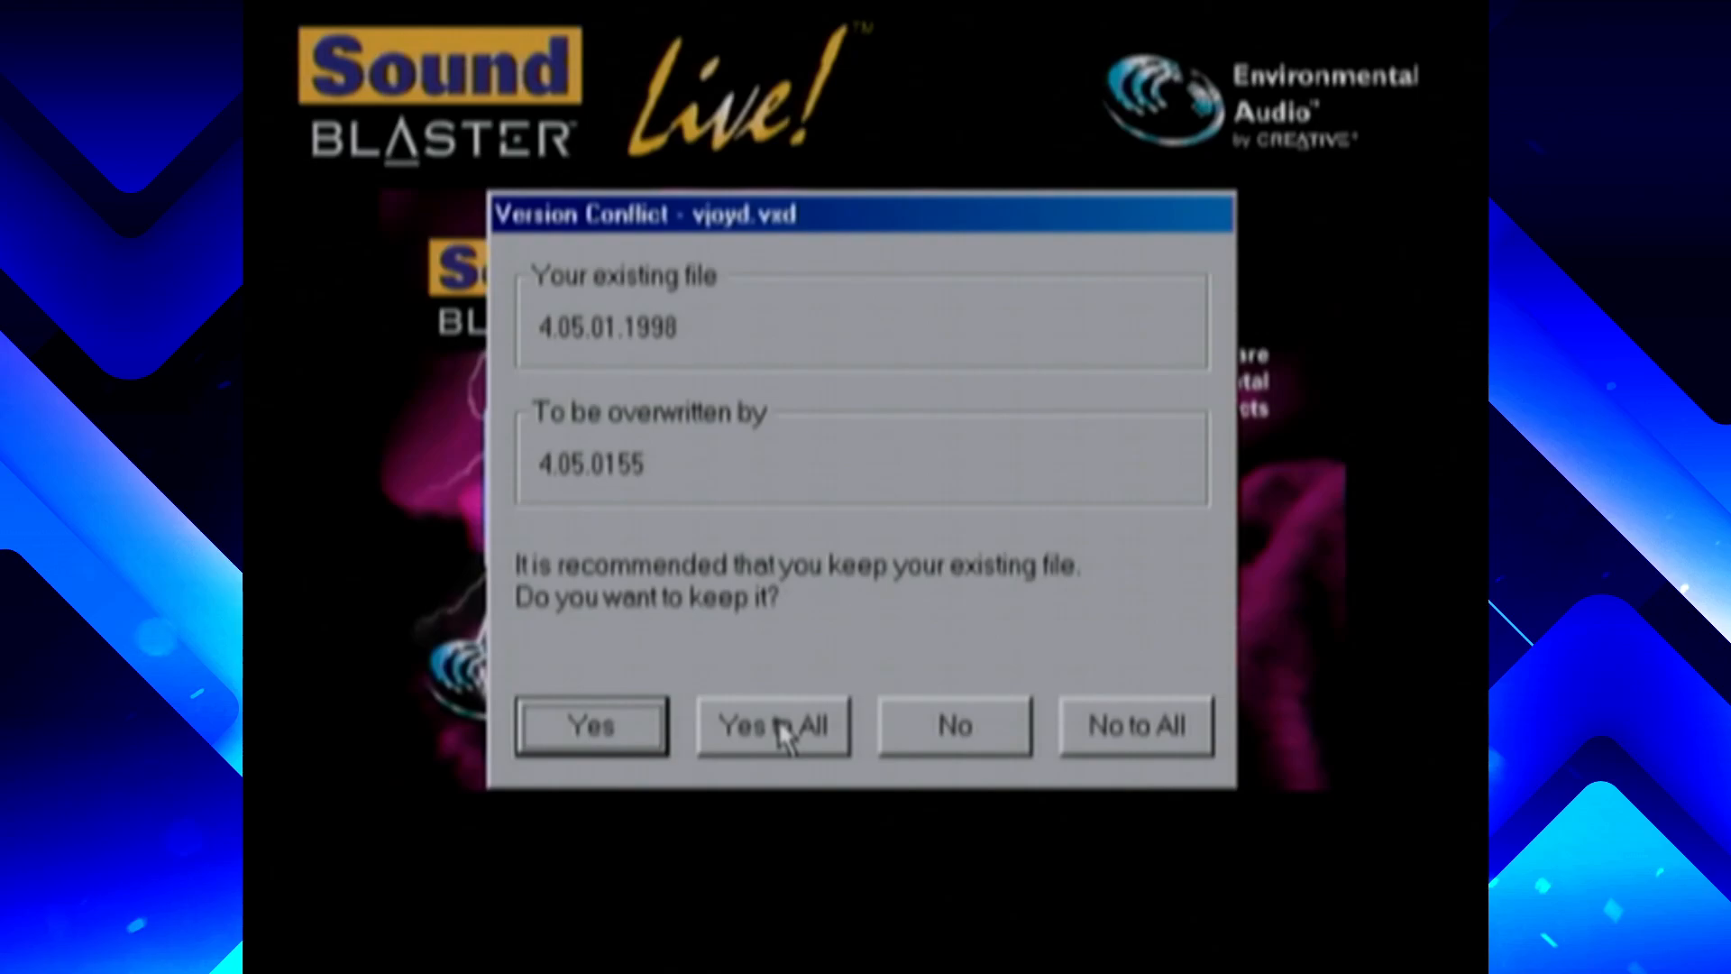
# For the vjoyd.vxd version conflict, choose not to keep any existing files so that setup overwrites them all
pyautogui.click(1159, 749)
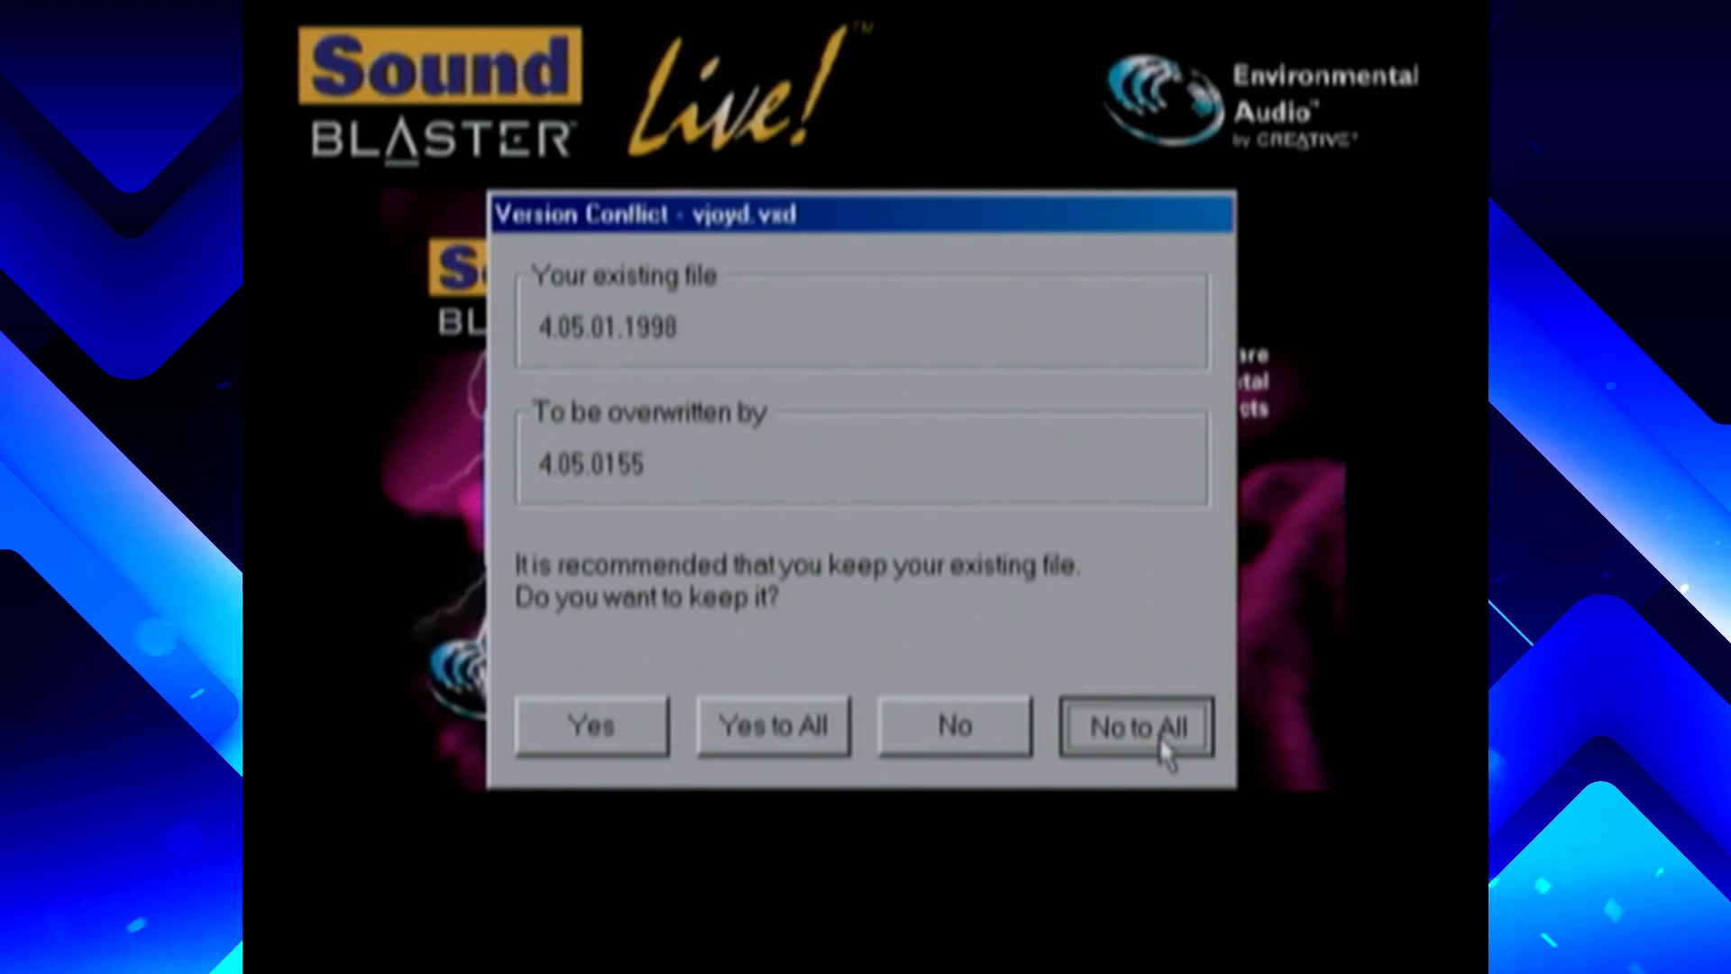
pyautogui.click(1099, 720)
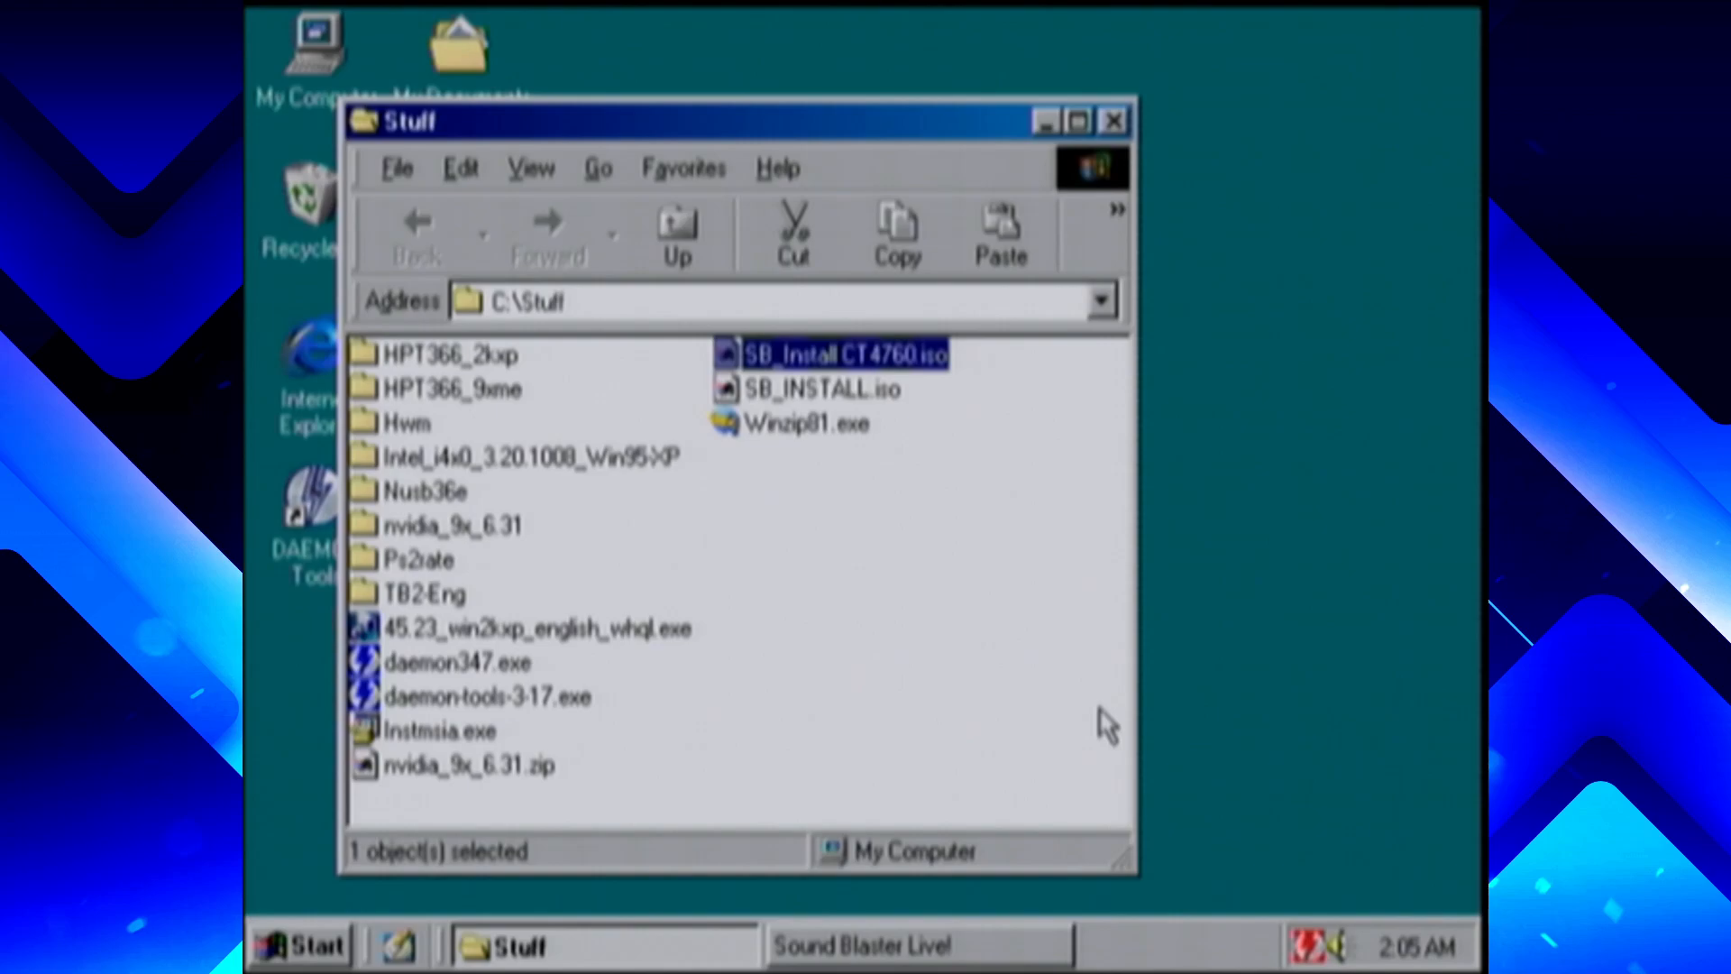
pyautogui.click(1095, 706)
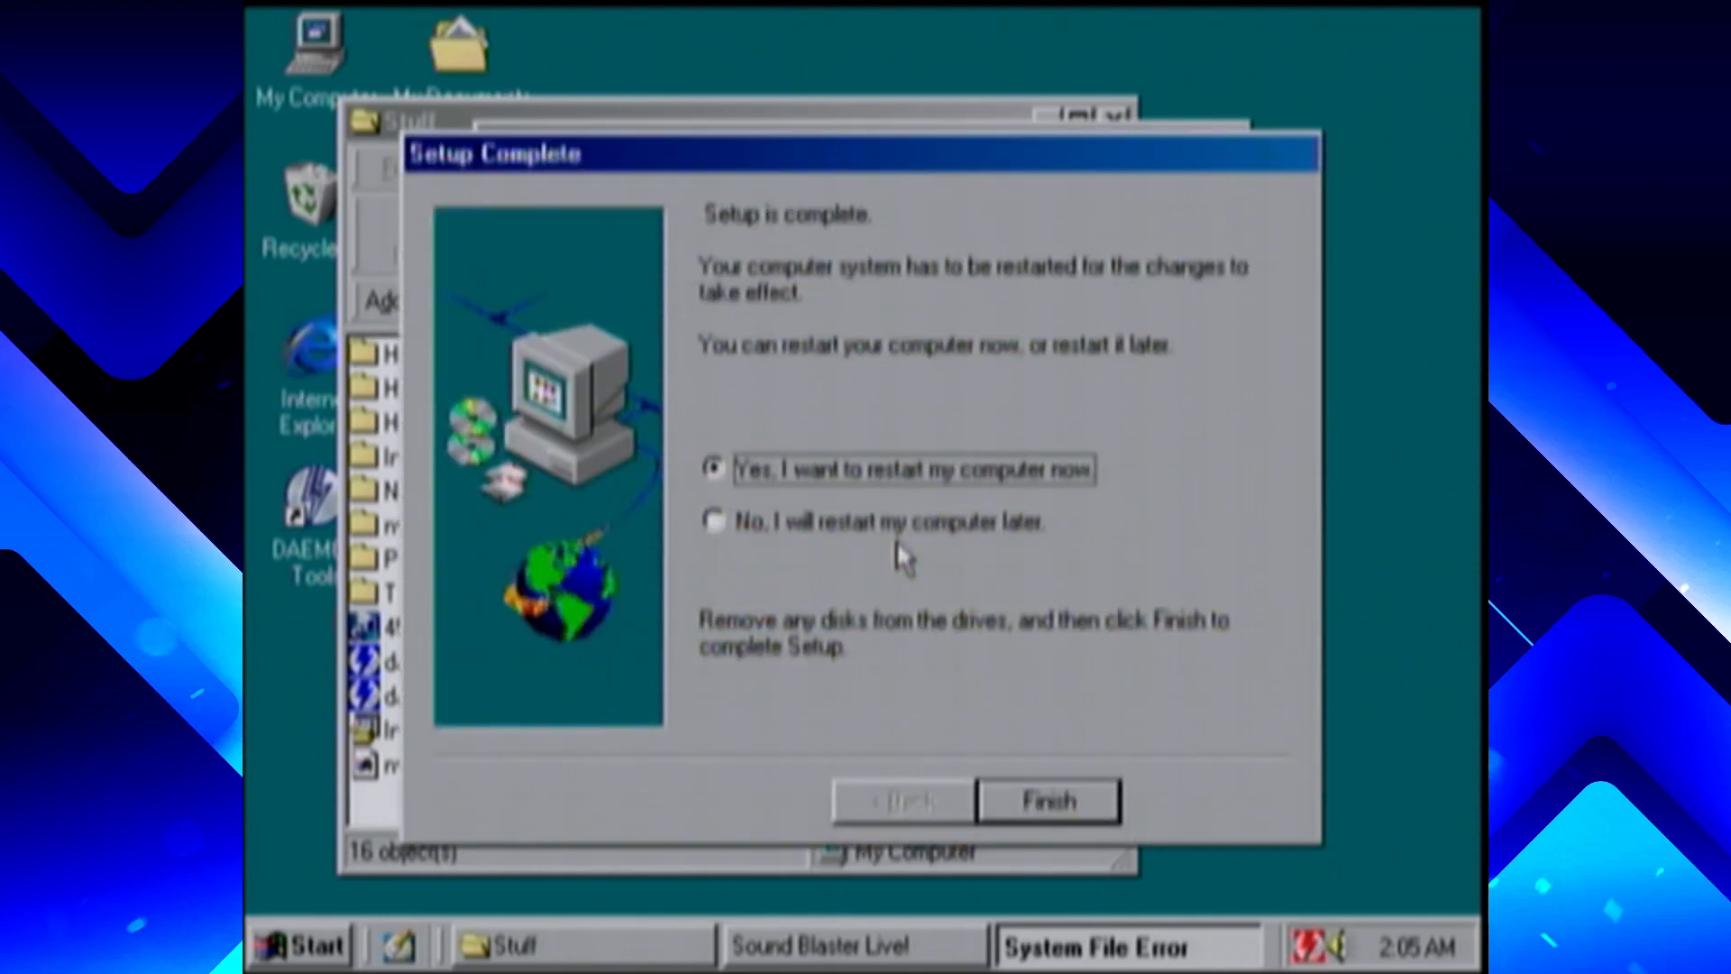
# Finish the Sound Blaster Live! setup with the option to restart later and dismiss the System File Error
pyautogui.click(901, 532)
pyautogui.click(1053, 807)
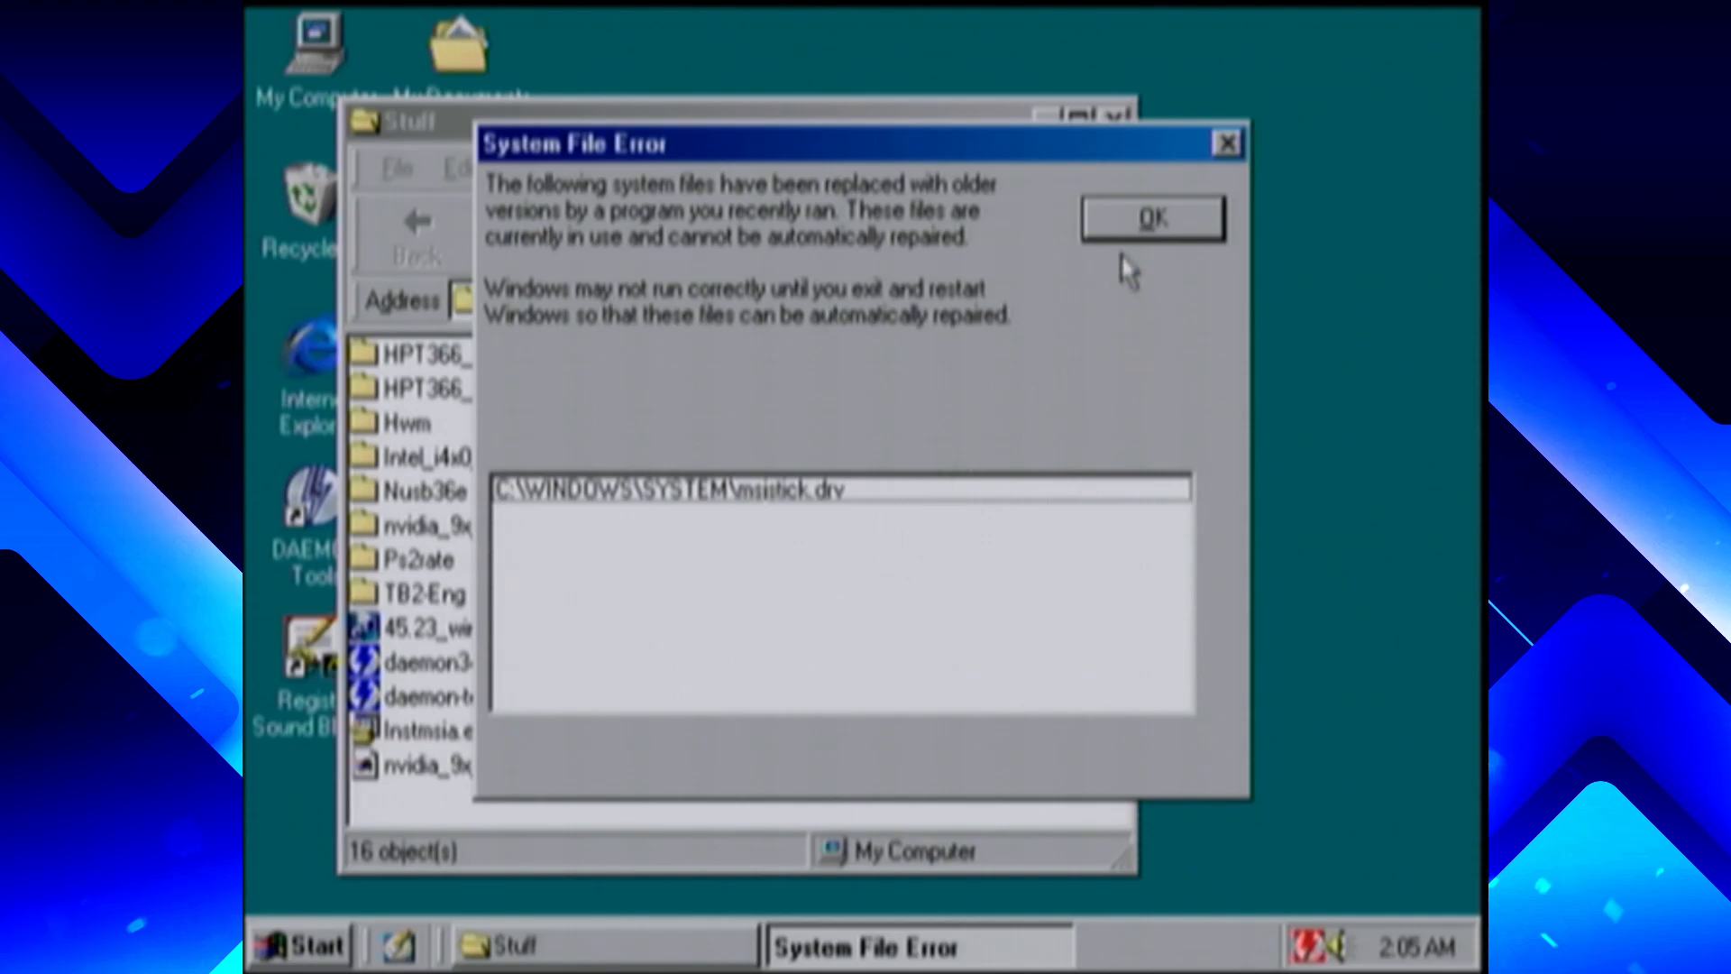
pyautogui.click(1139, 220)
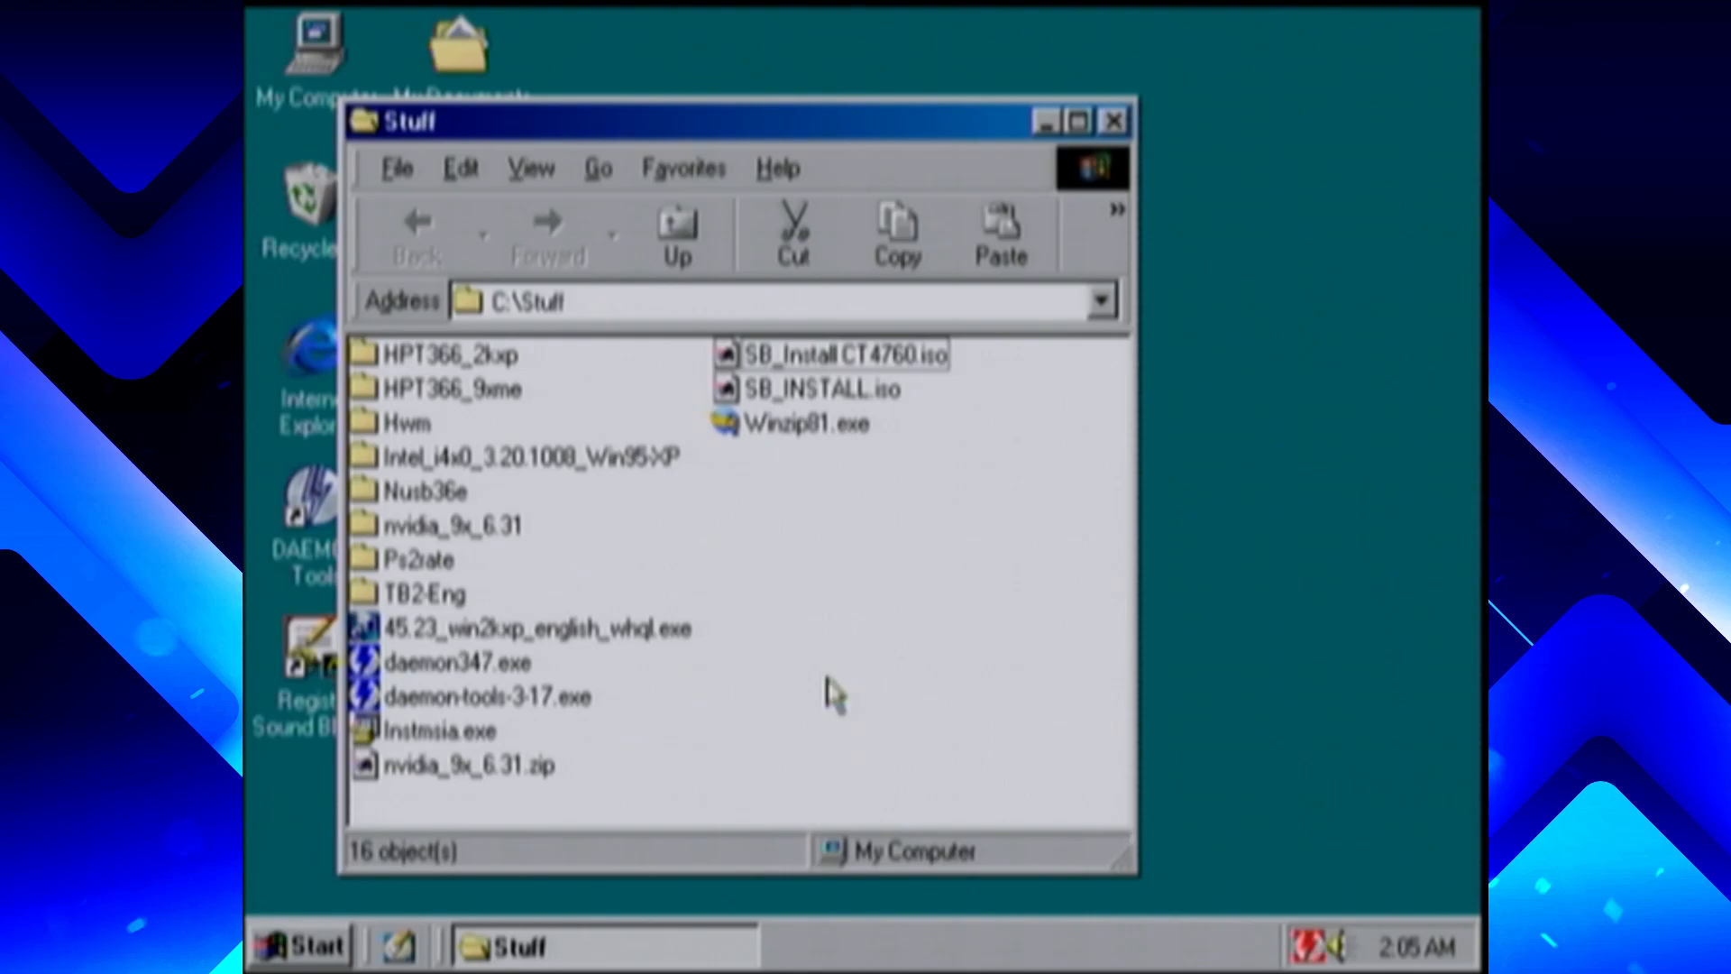
# Run _start.bat from the Nusb36e folder in C:\Stuff to install the USB drivers, without restarting yet
pyautogui.click(435, 526)
pyautogui.click(439, 493)
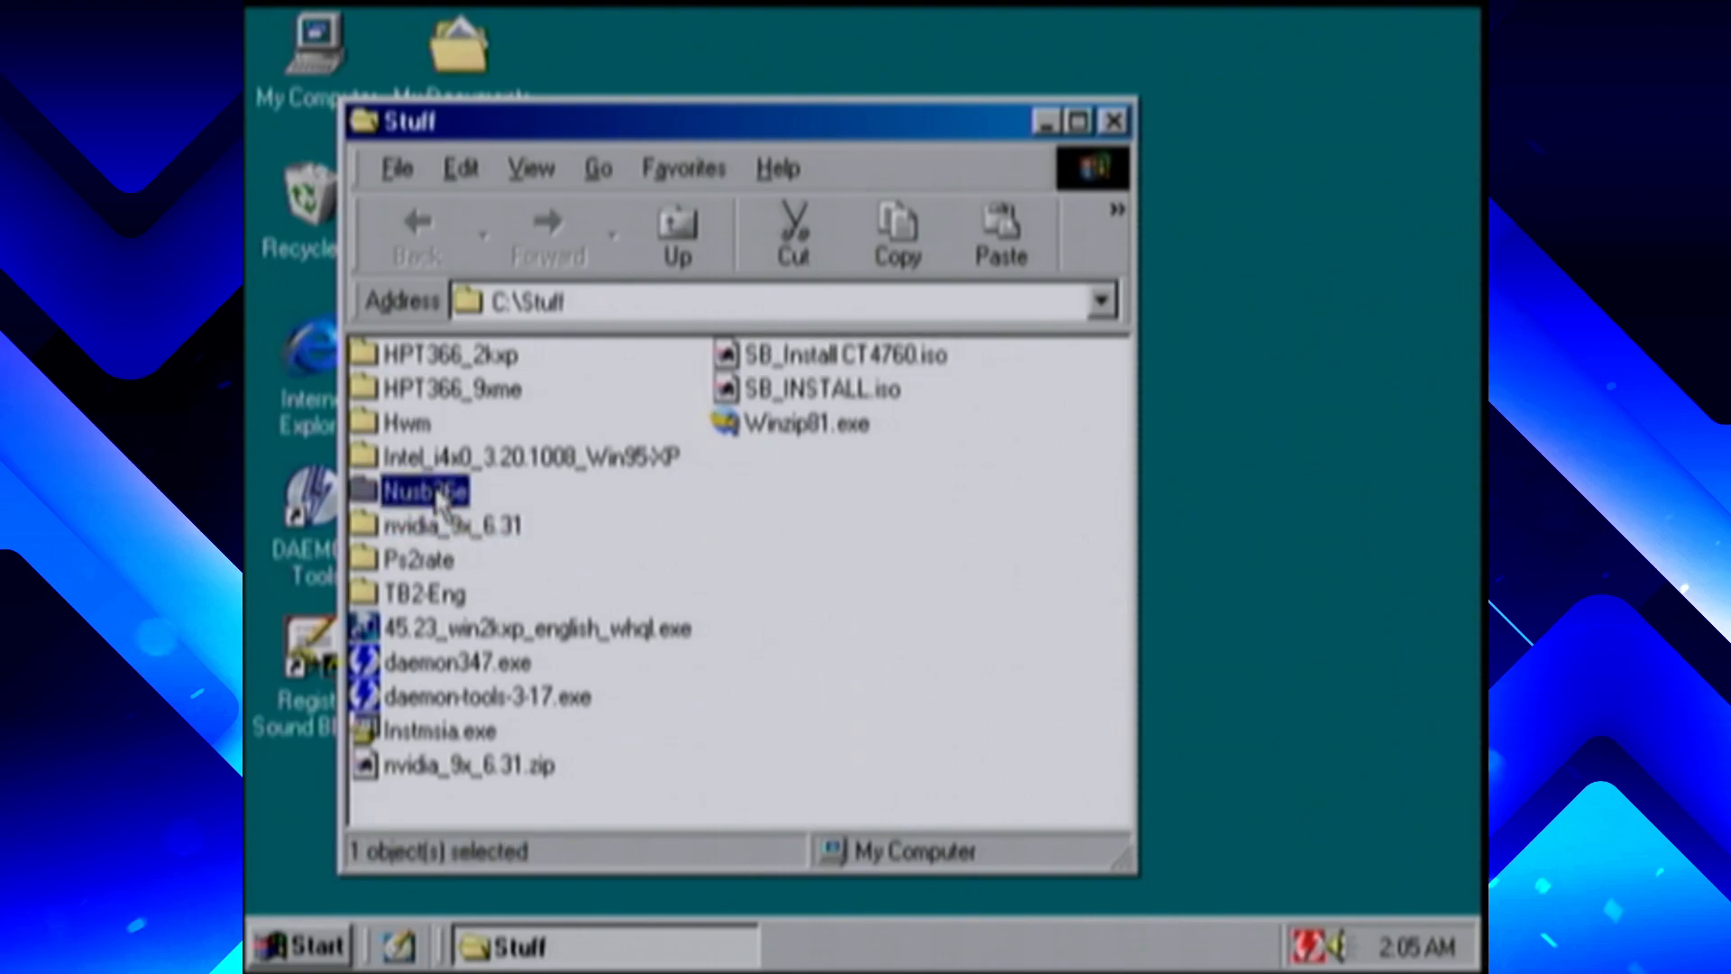
pyautogui.doubleClick(436, 494)
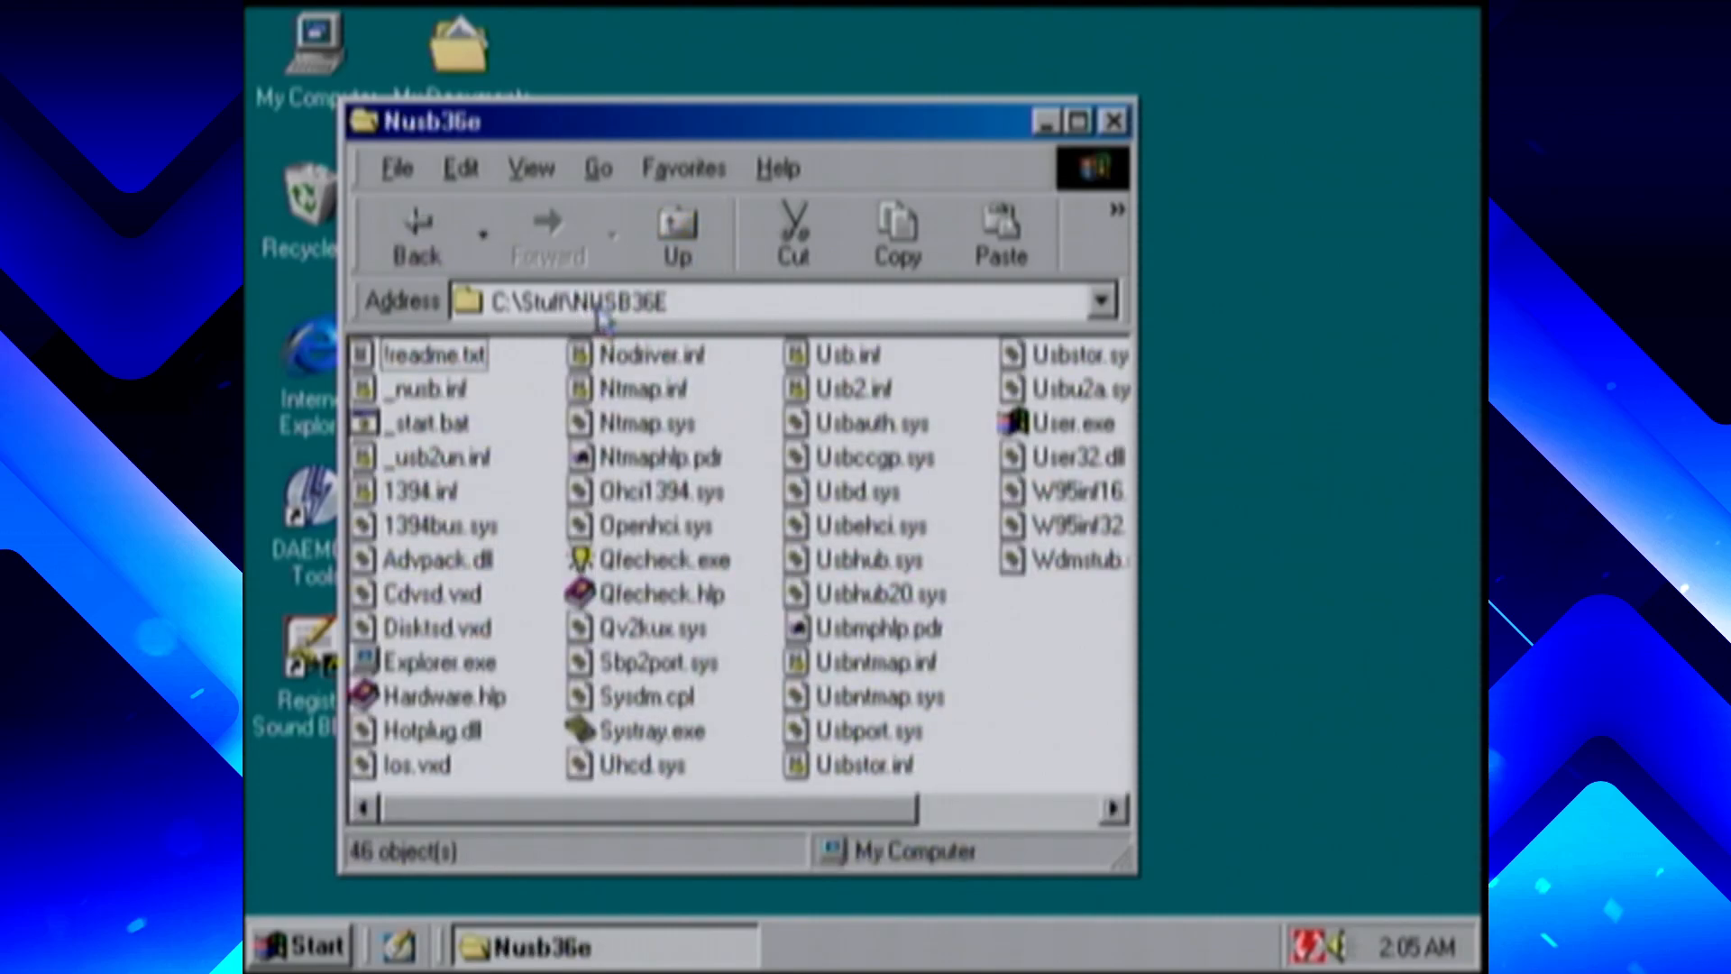
pyautogui.click(412, 425)
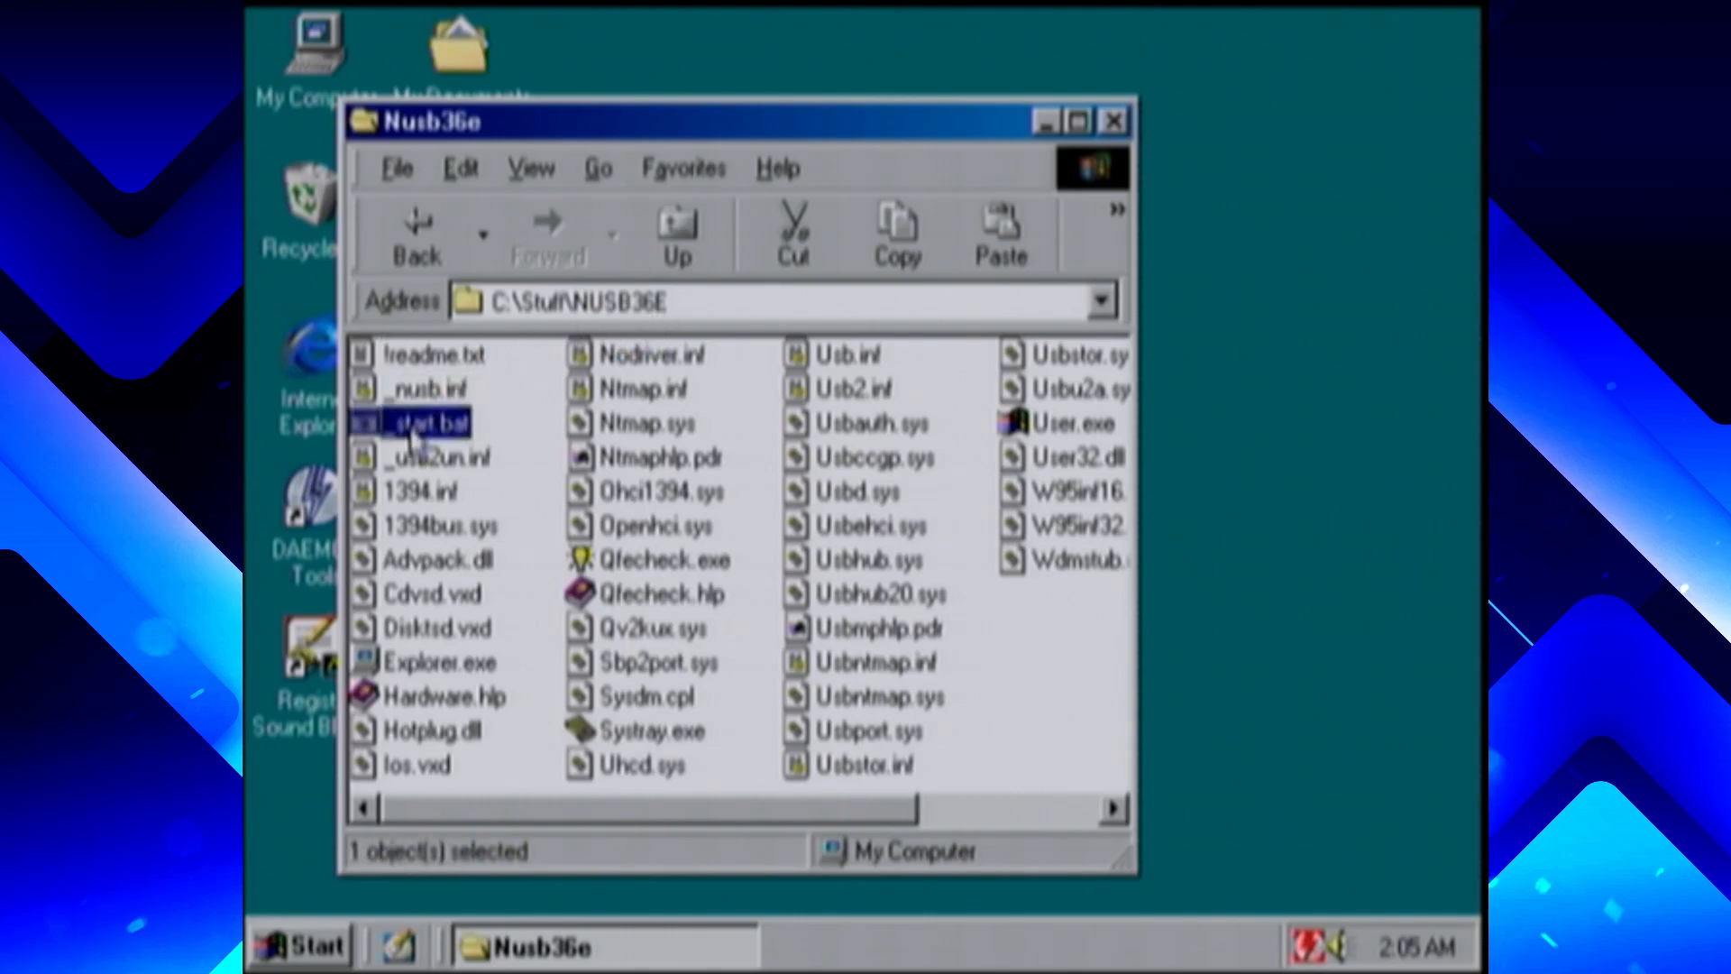
pyautogui.doubleClick(456, 430)
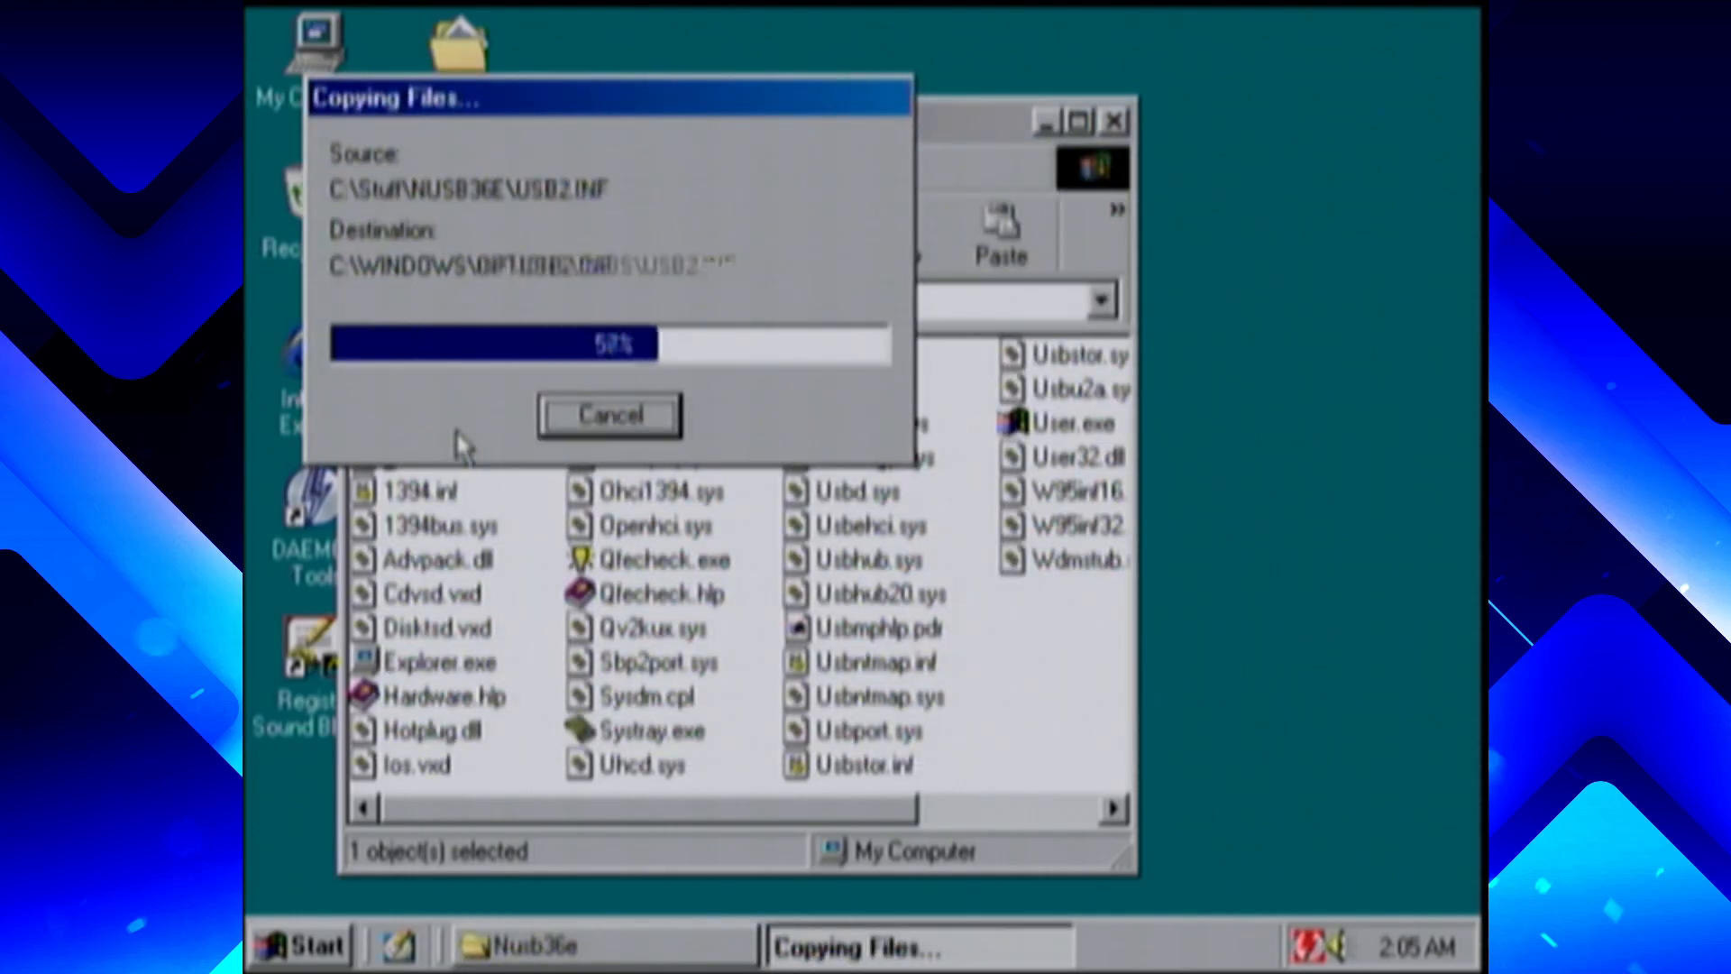
pyautogui.click(987, 613)
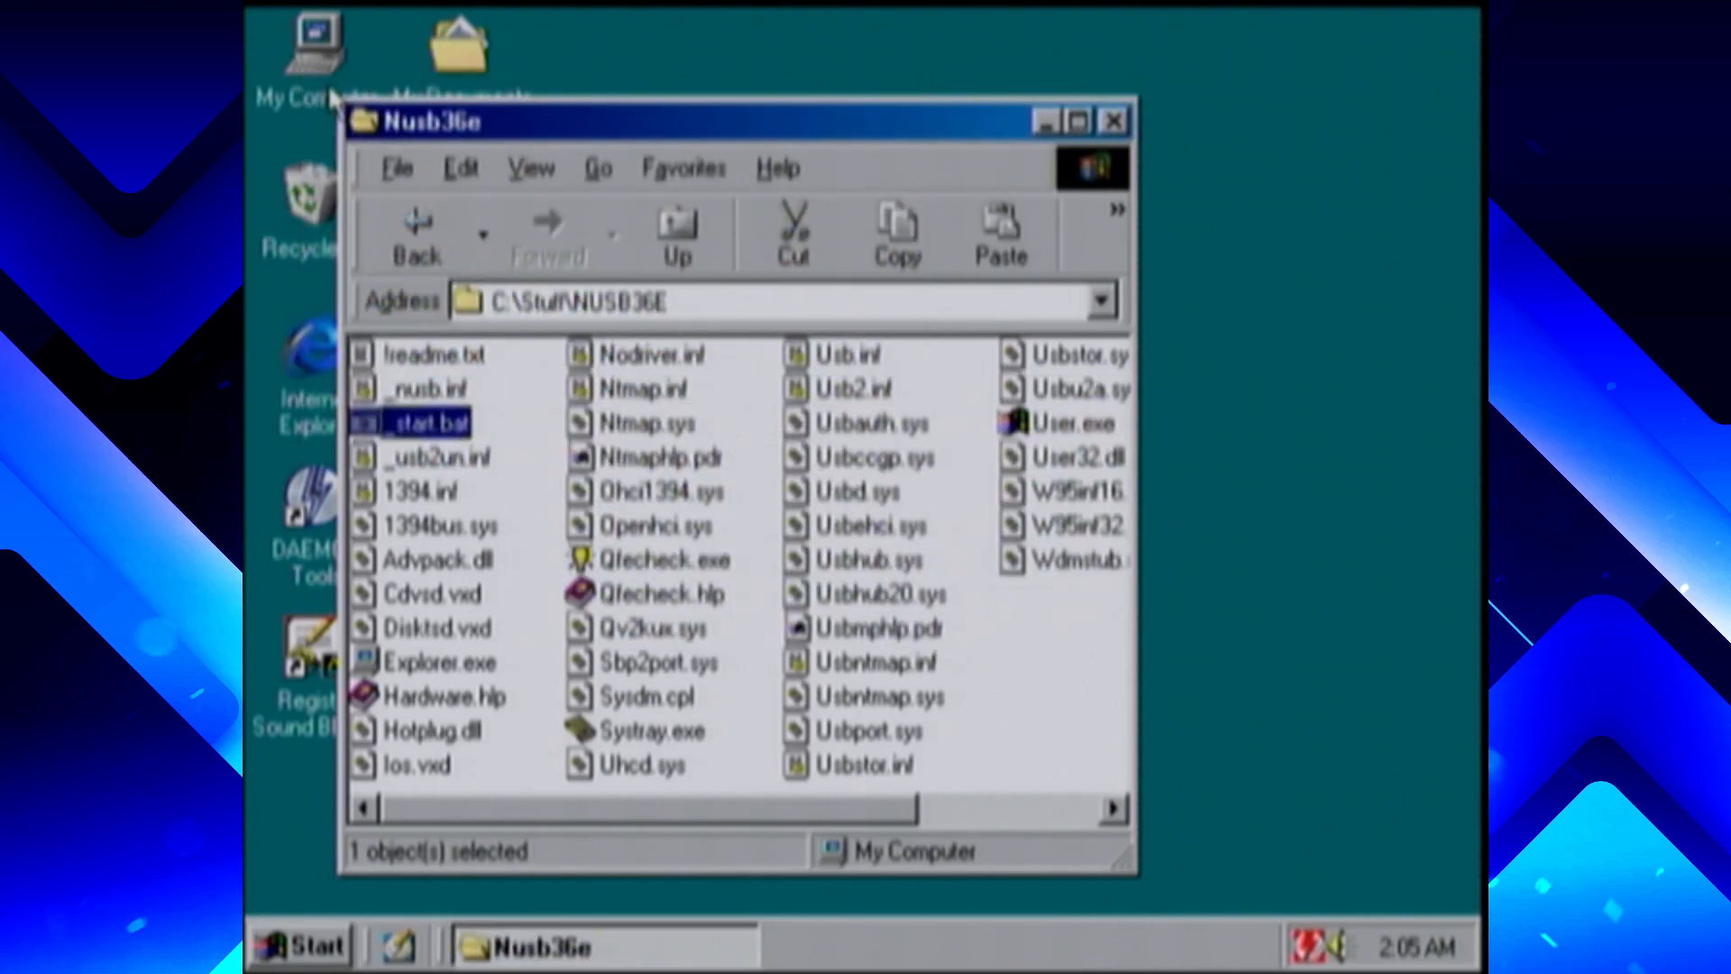
# Check the Windows version in System Properties, compare it with the Start menu branding, and close the properties
pyautogui.rightClick(336, 56)
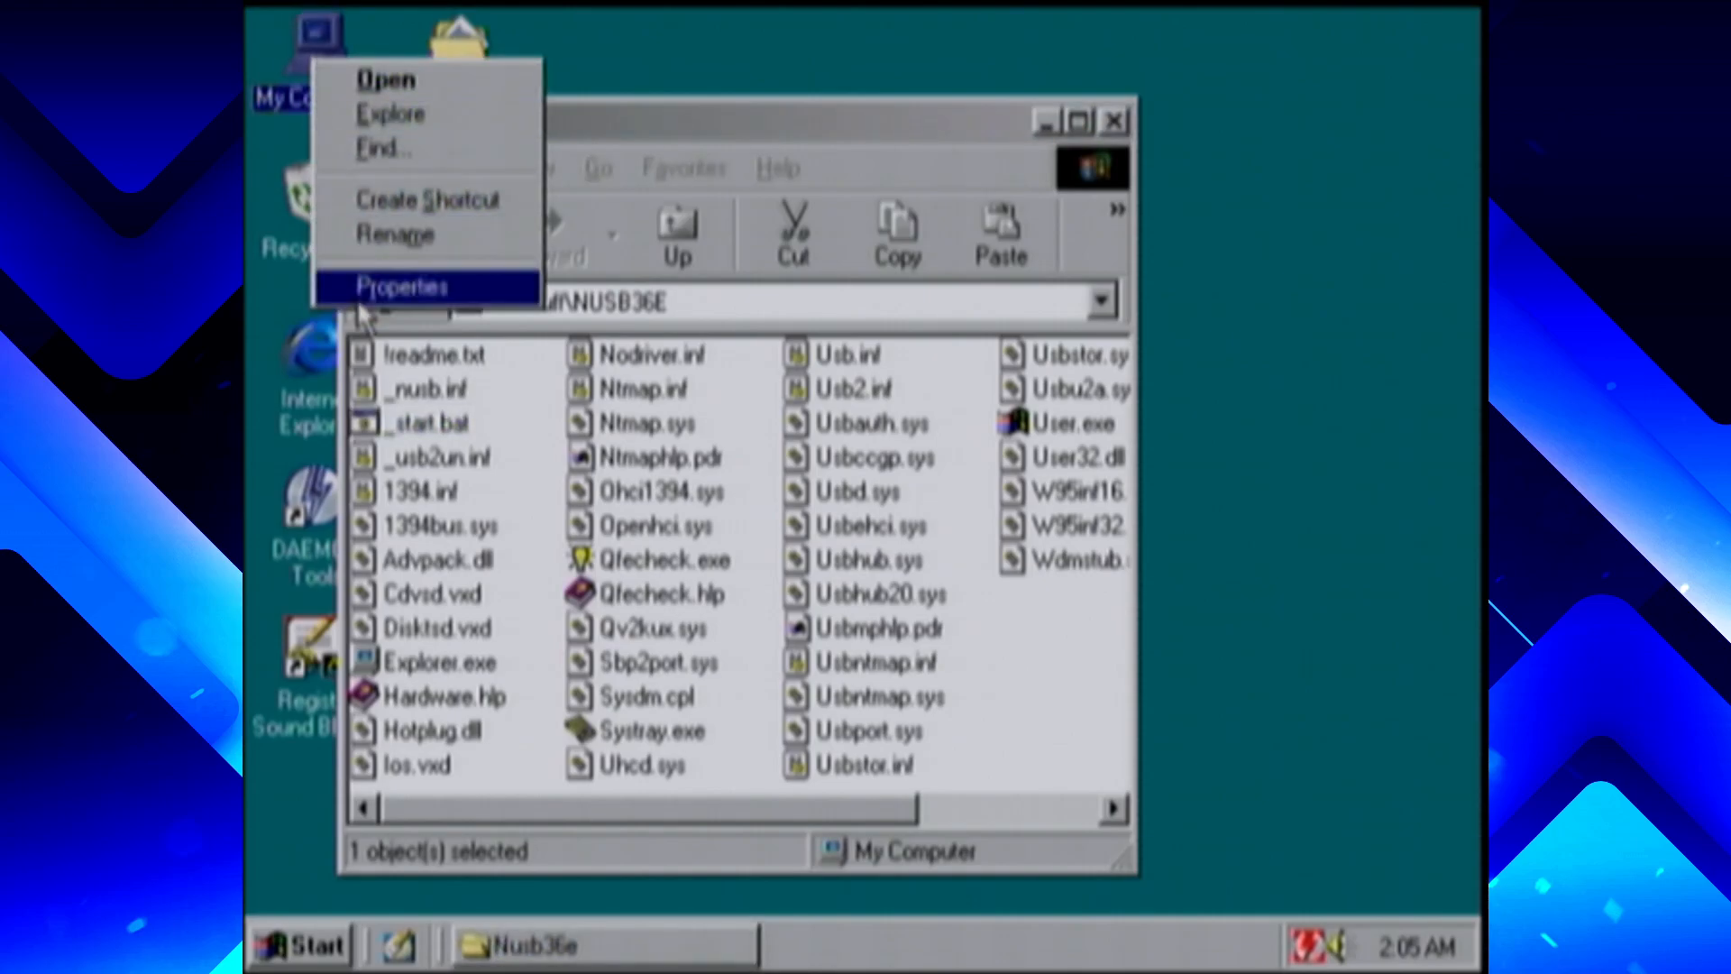
pyautogui.click(372, 284)
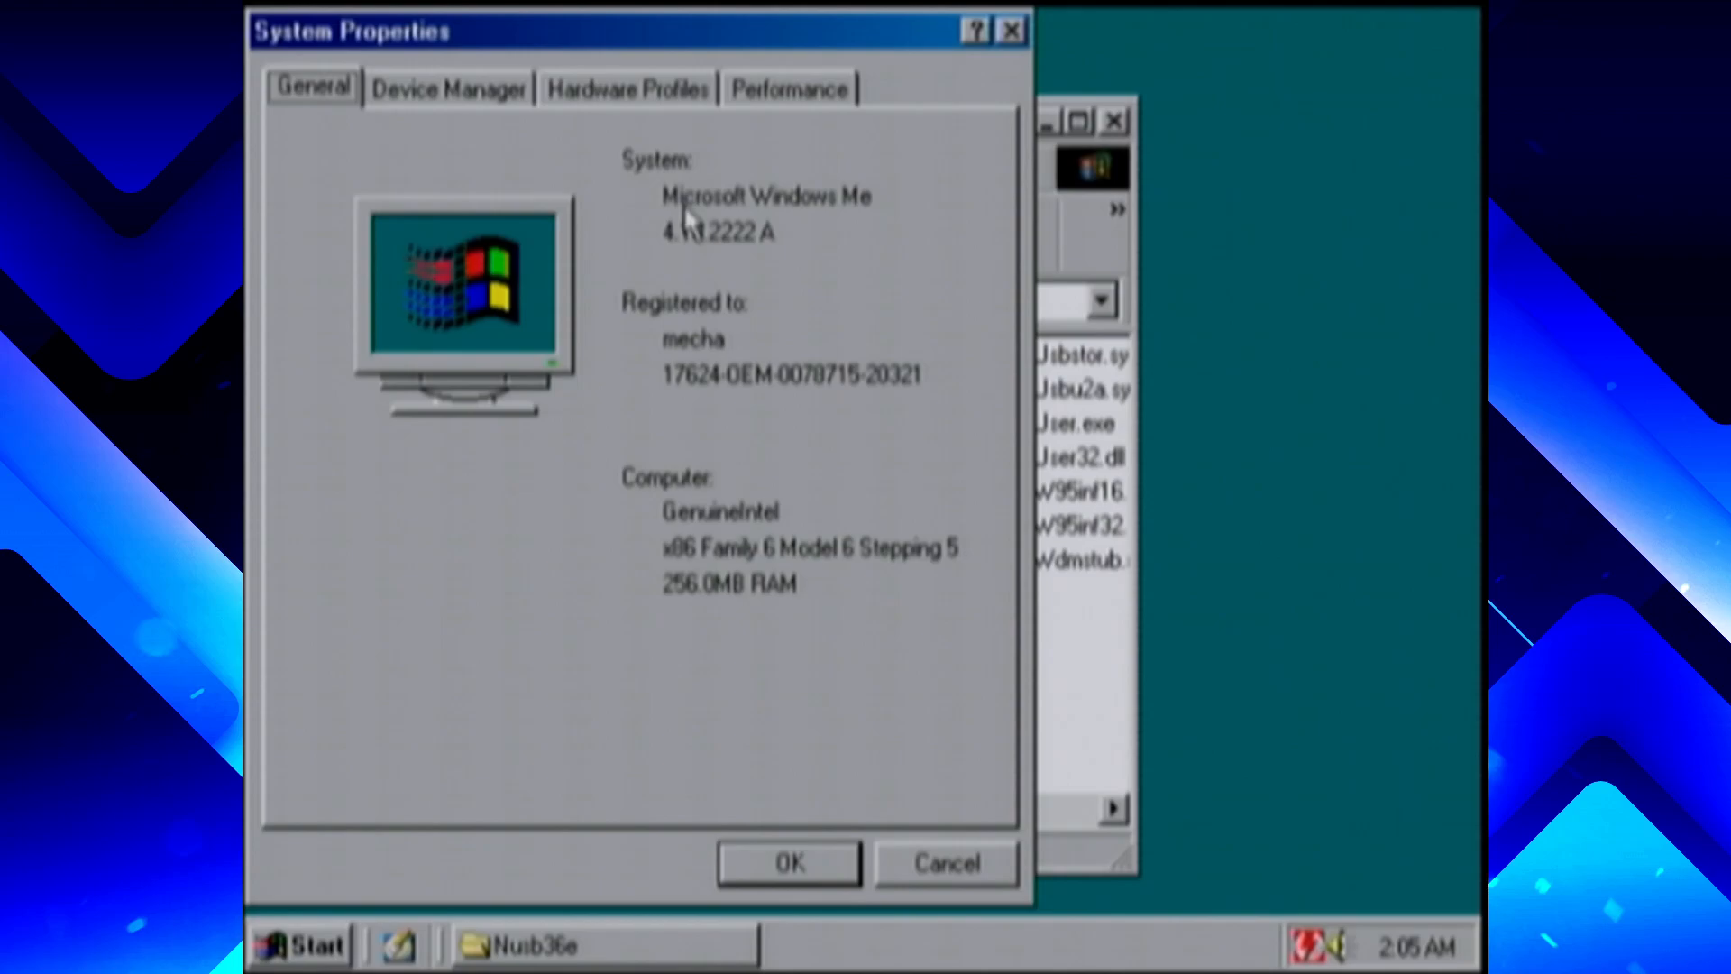
pyautogui.click(270, 944)
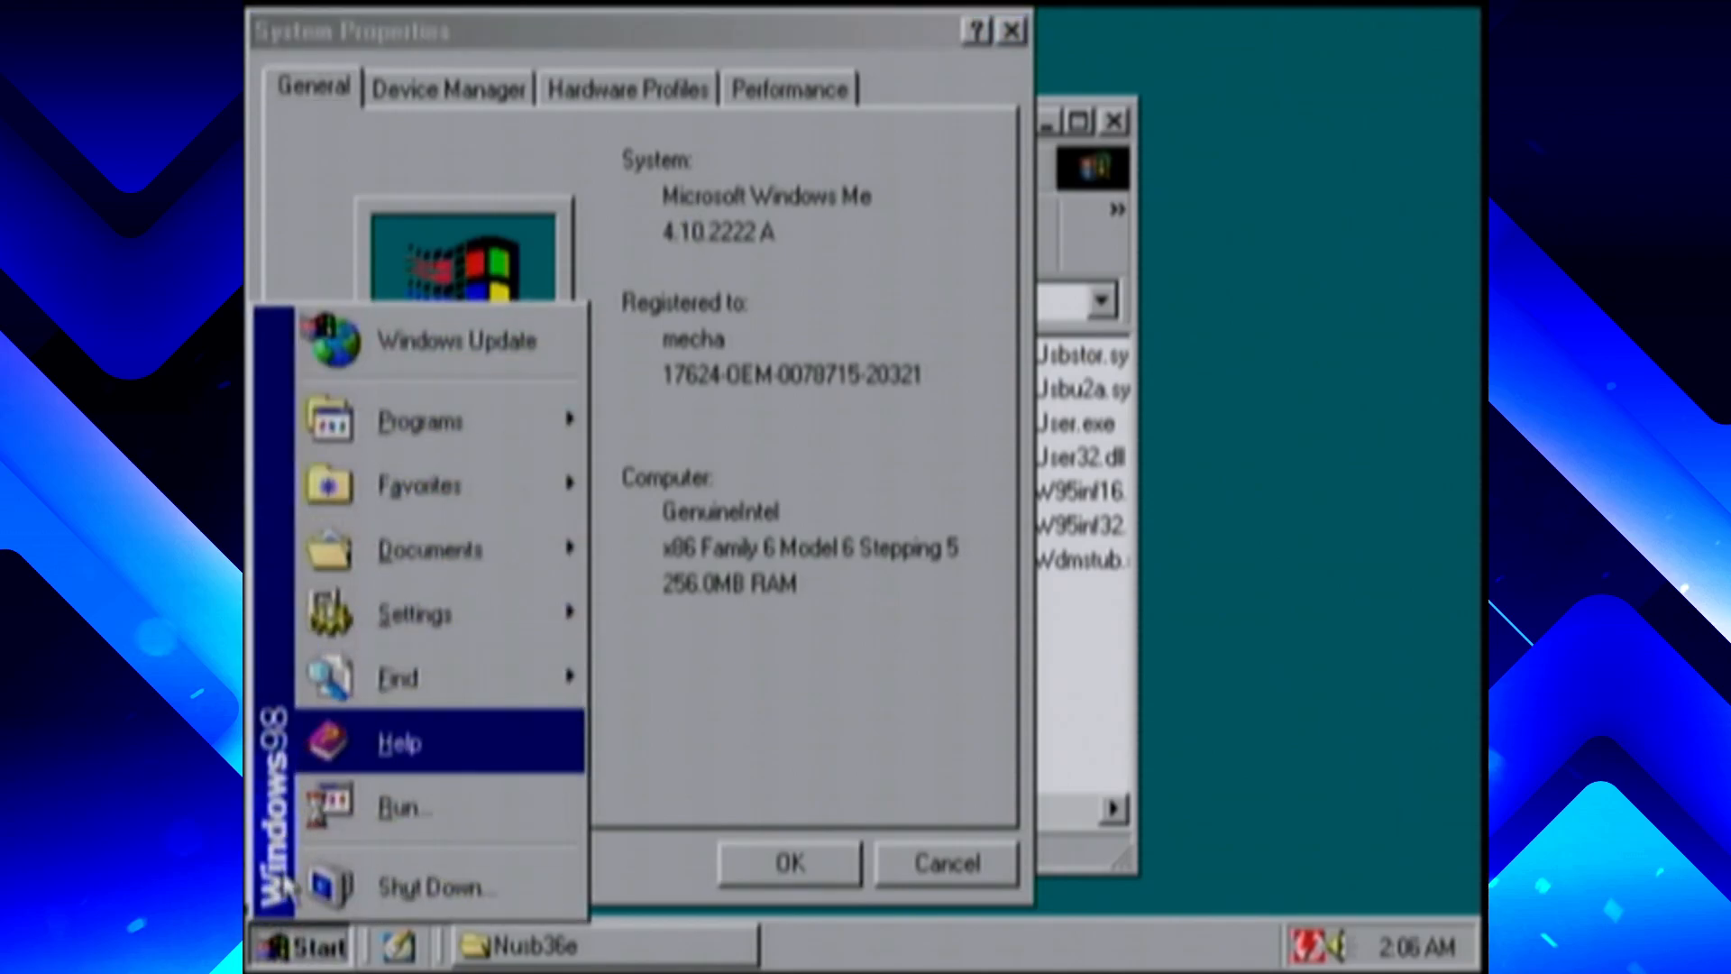
pyautogui.click(721, 225)
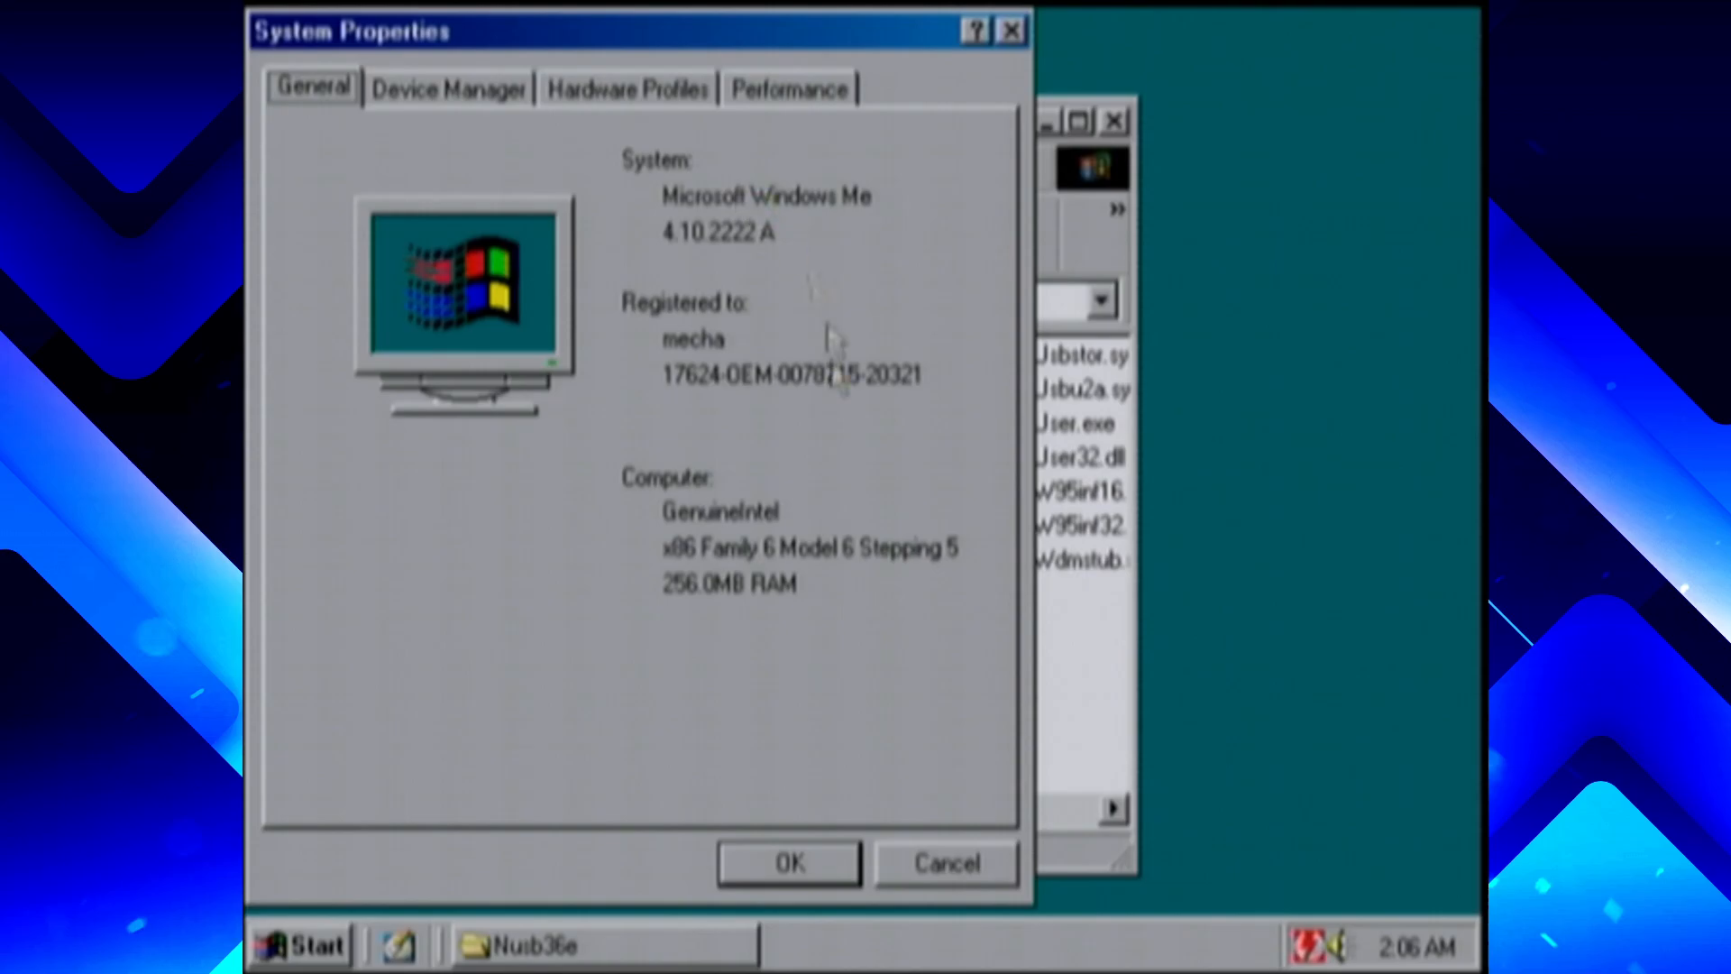
pyautogui.click(968, 866)
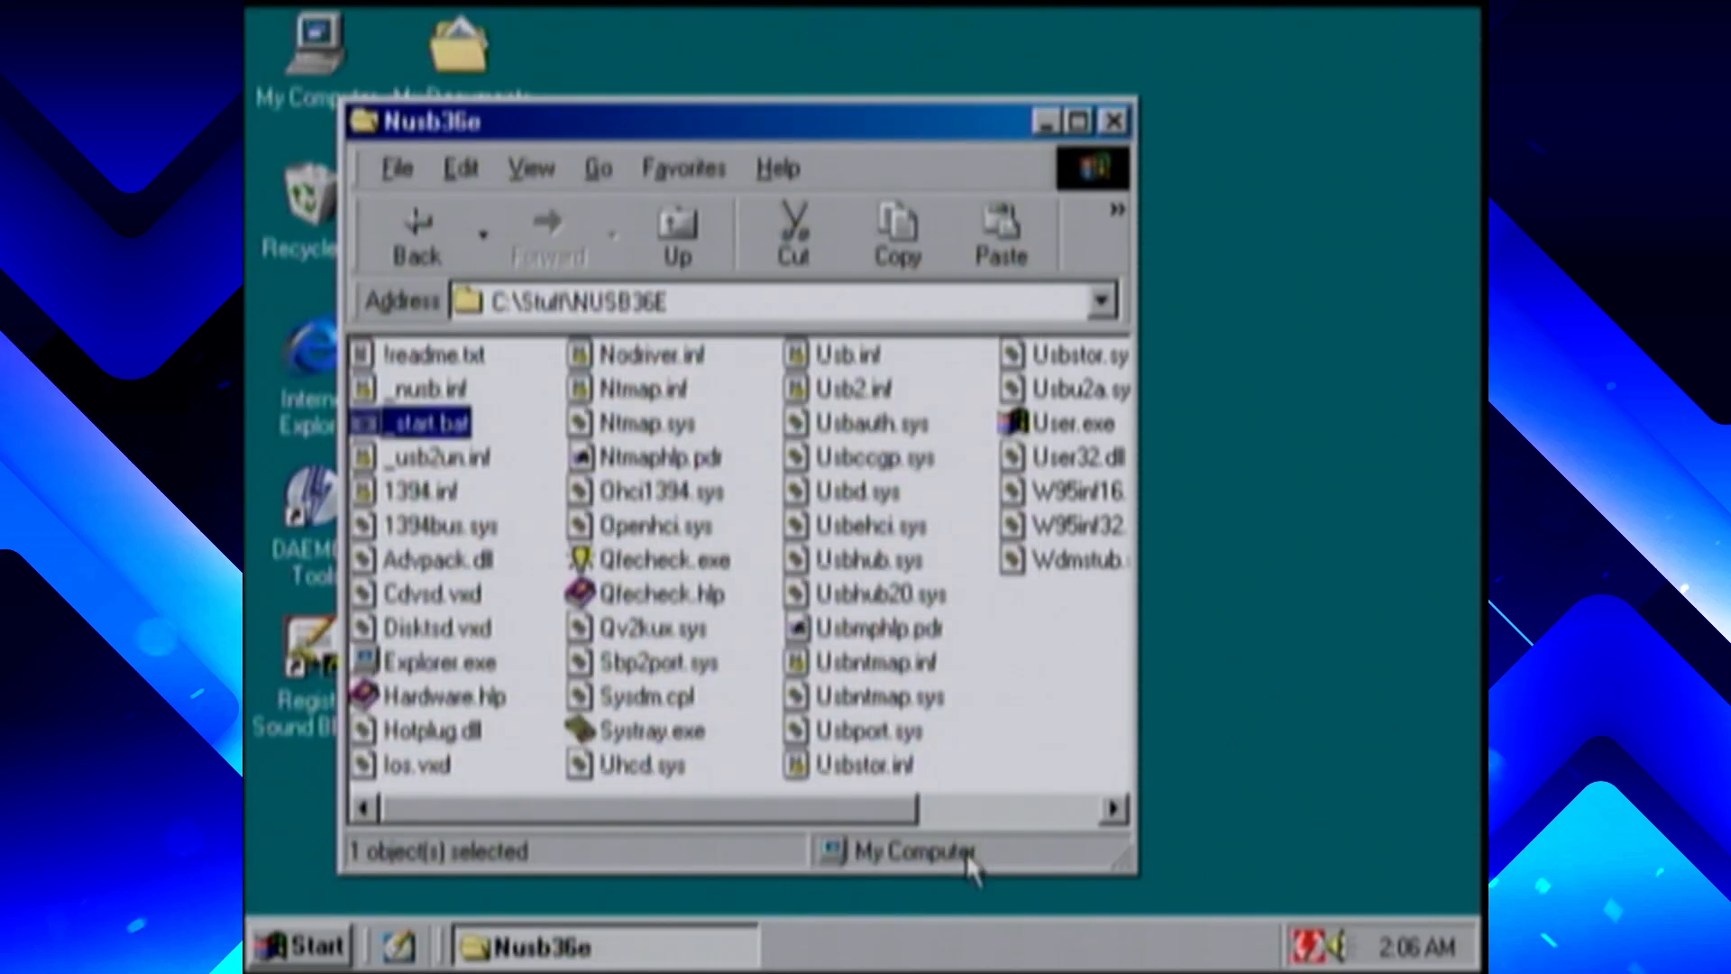
# Restart the computer through the Shut Down Windows dialog
pyautogui.click(322, 947)
pyautogui.click(423, 887)
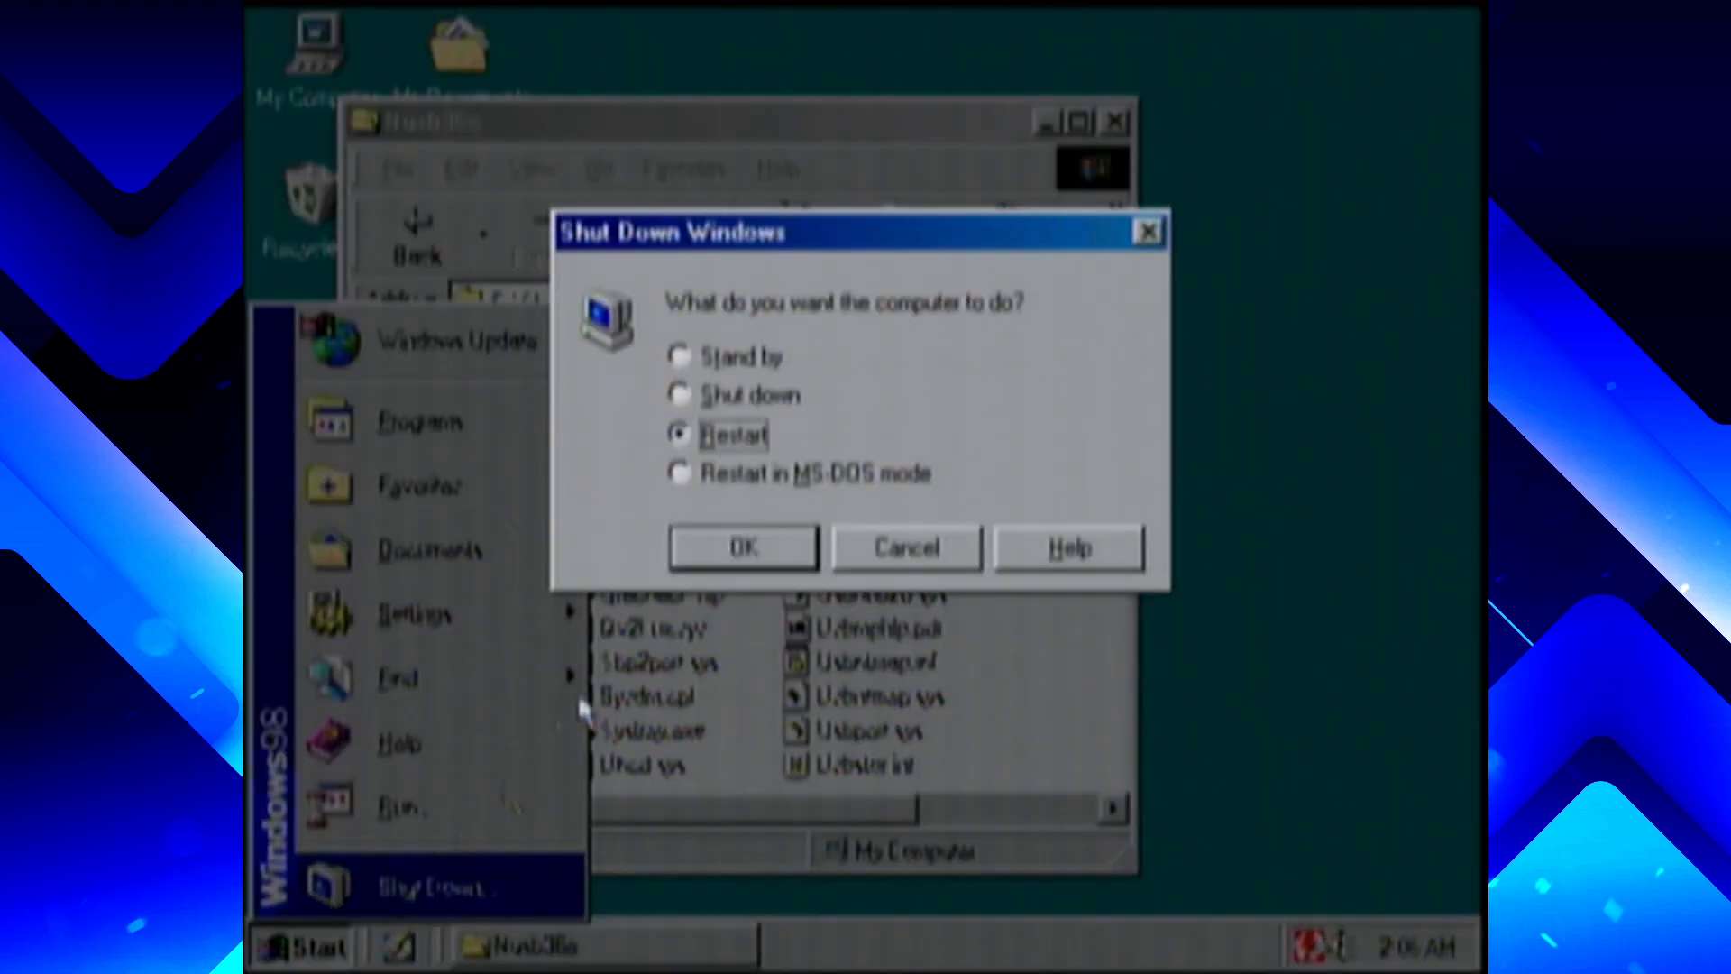
pyautogui.click(761, 478)
pyautogui.click(758, 544)
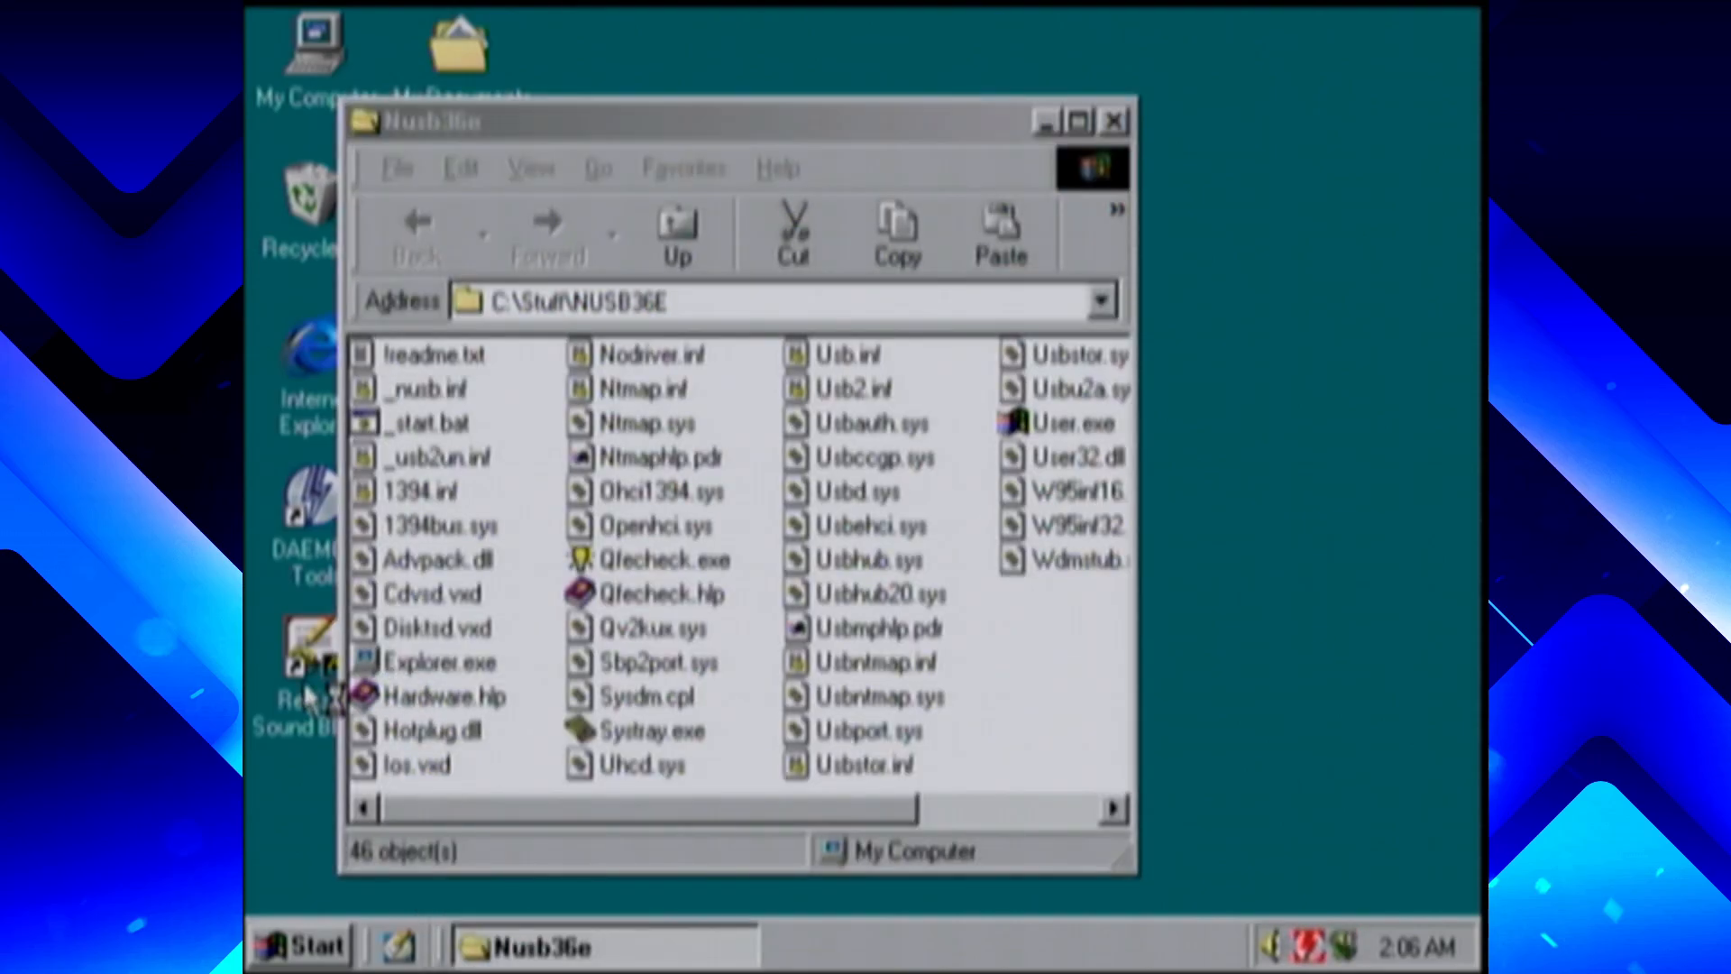
# Delete the Register Sound Blaster Live! shortcut from the desktop
pyautogui.click(307, 697)
pyautogui.press('Delete')
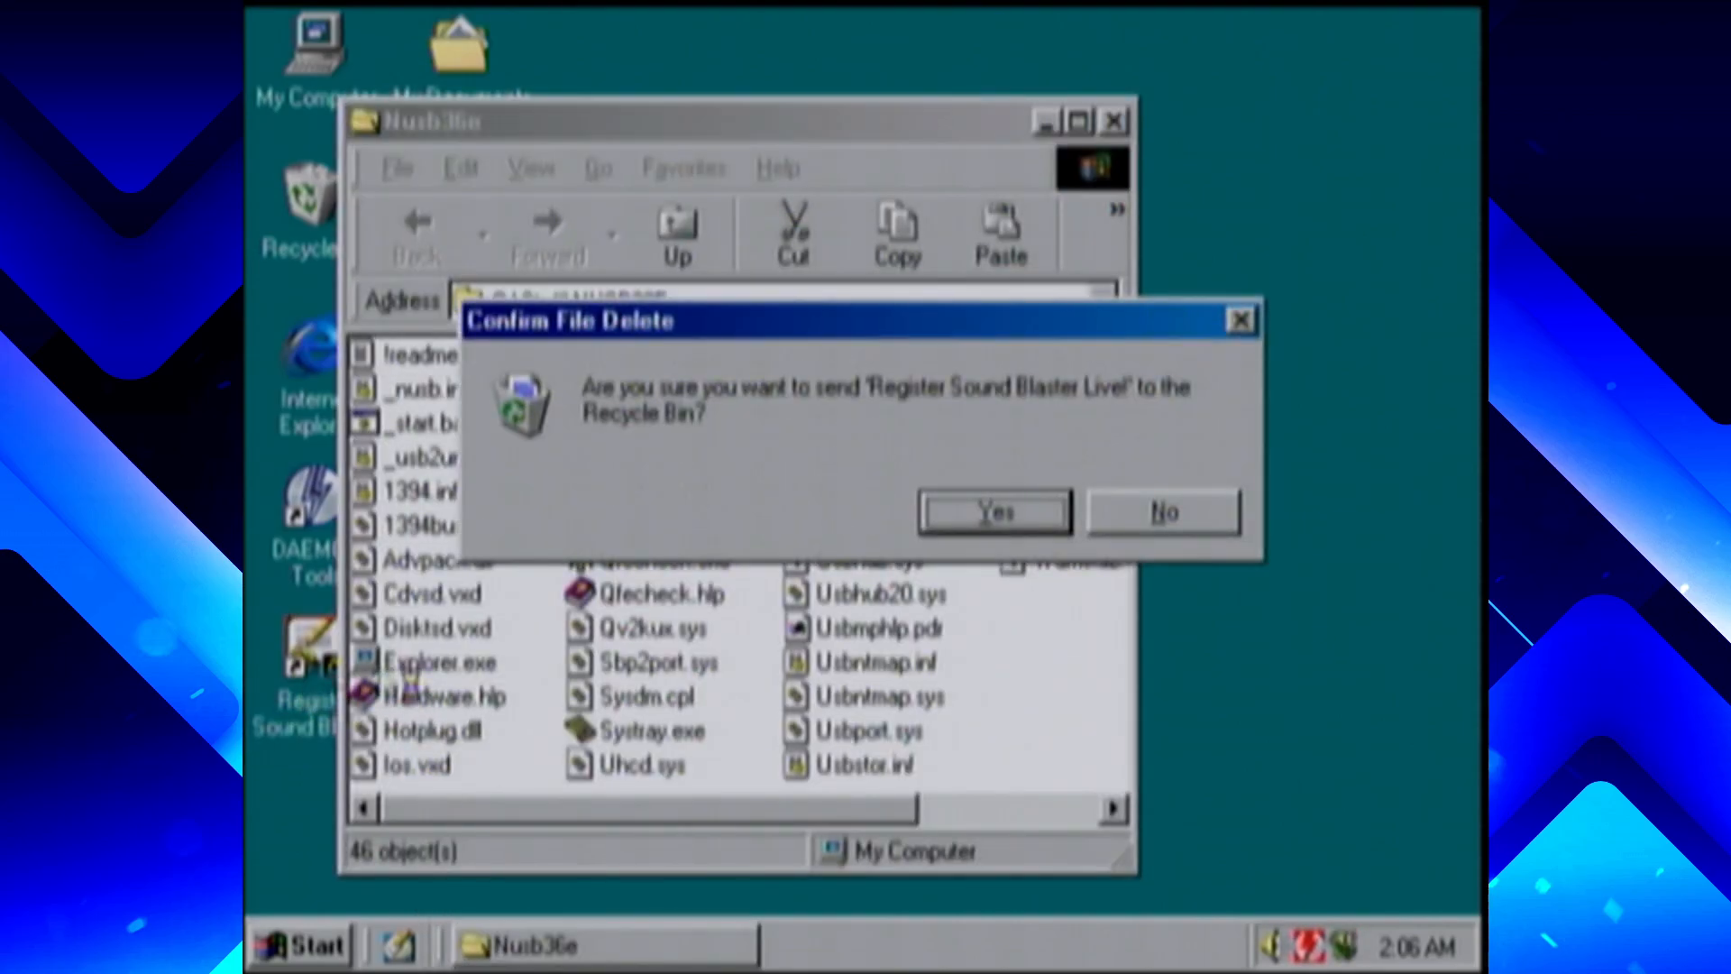
pyautogui.click(992, 516)
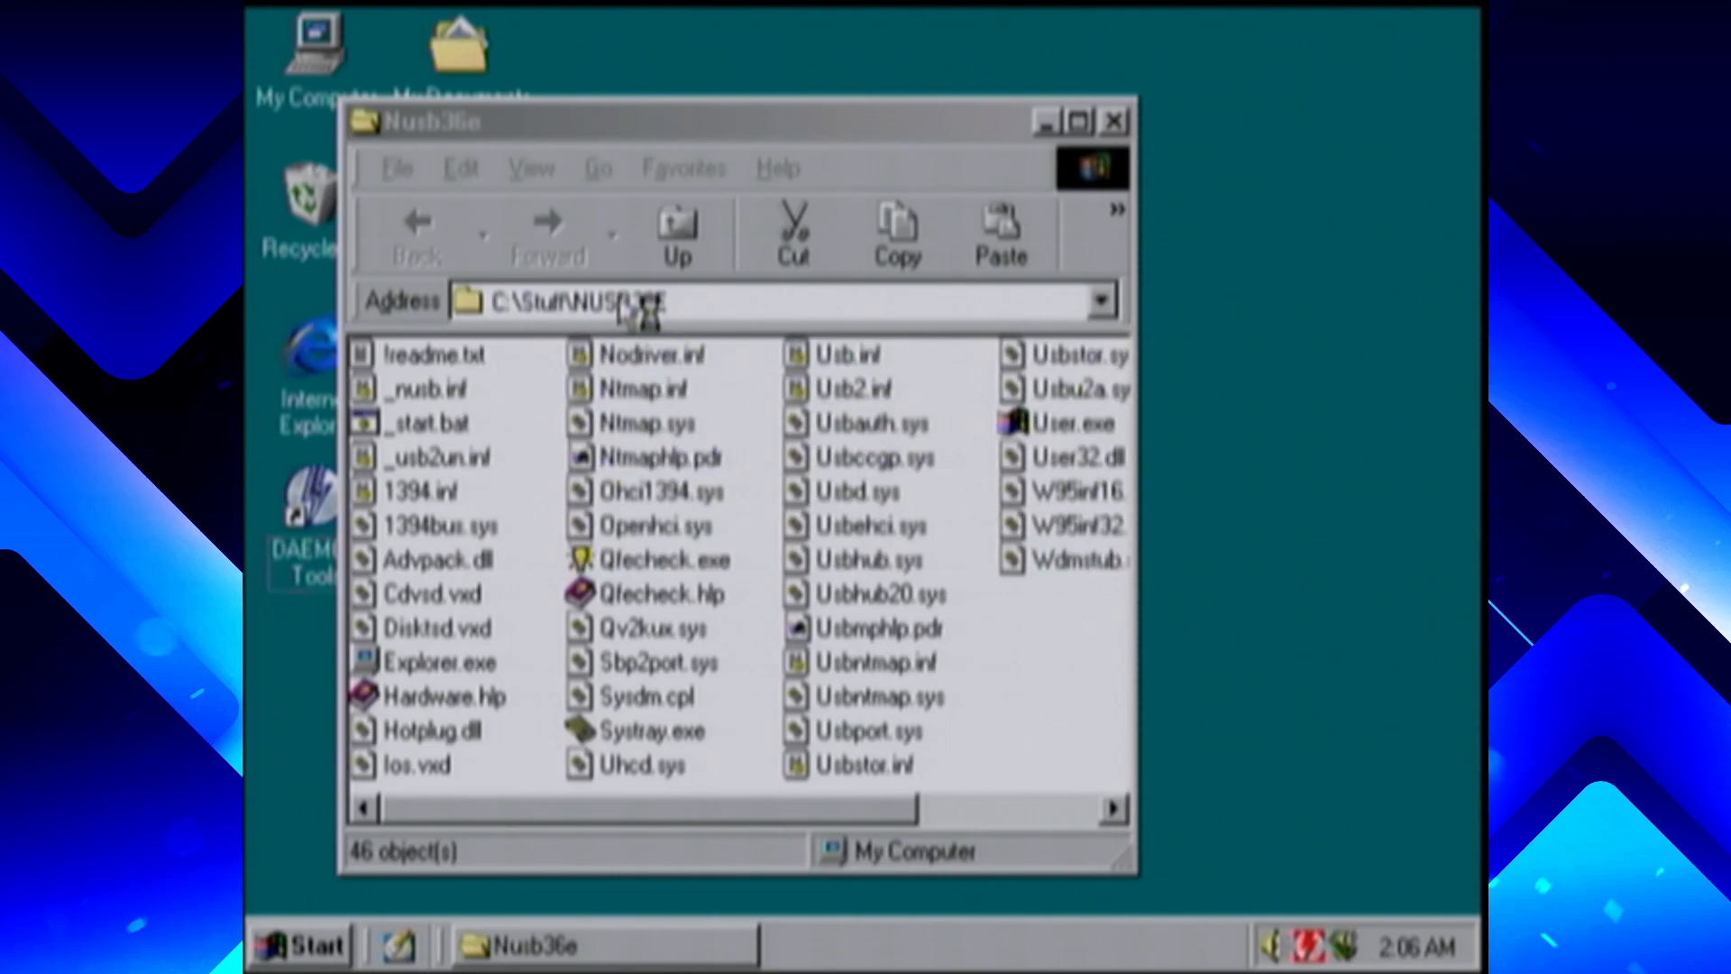
# Go back up to C:\Stuff and set the computer's typical role to Network server in the file system performance settings
pyautogui.click(677, 236)
pyautogui.rightClick(343, 67)
pyautogui.click(372, 293)
pyautogui.click(539, 86)
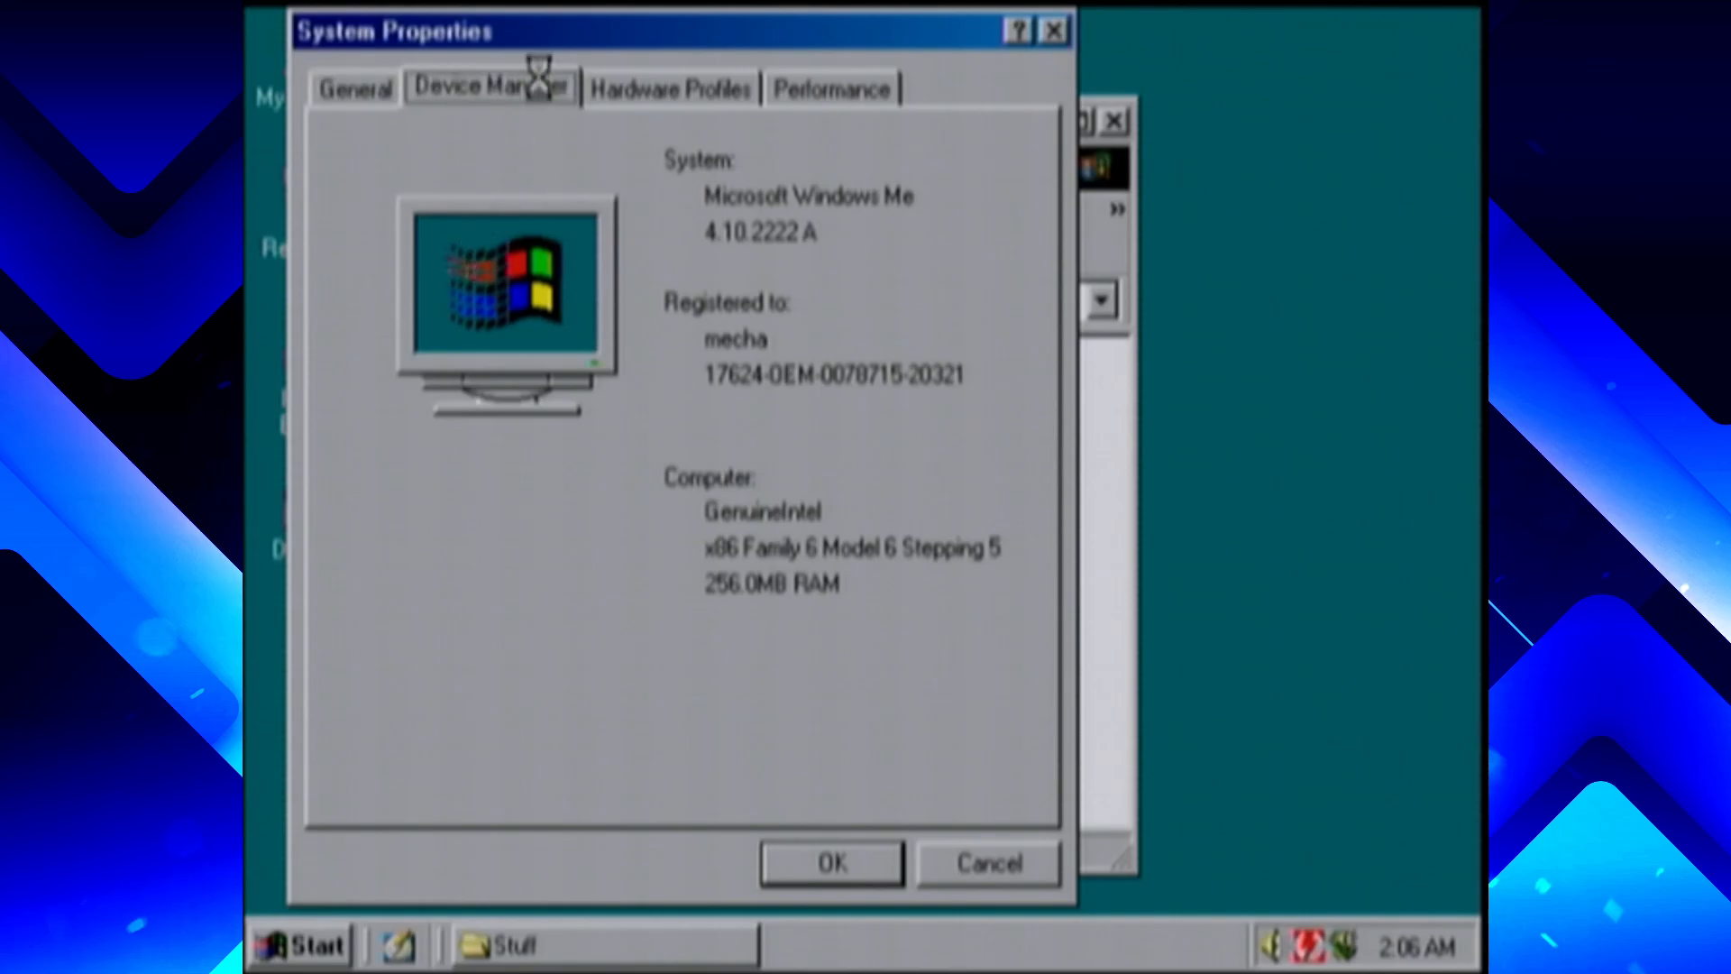
pyautogui.click(819, 88)
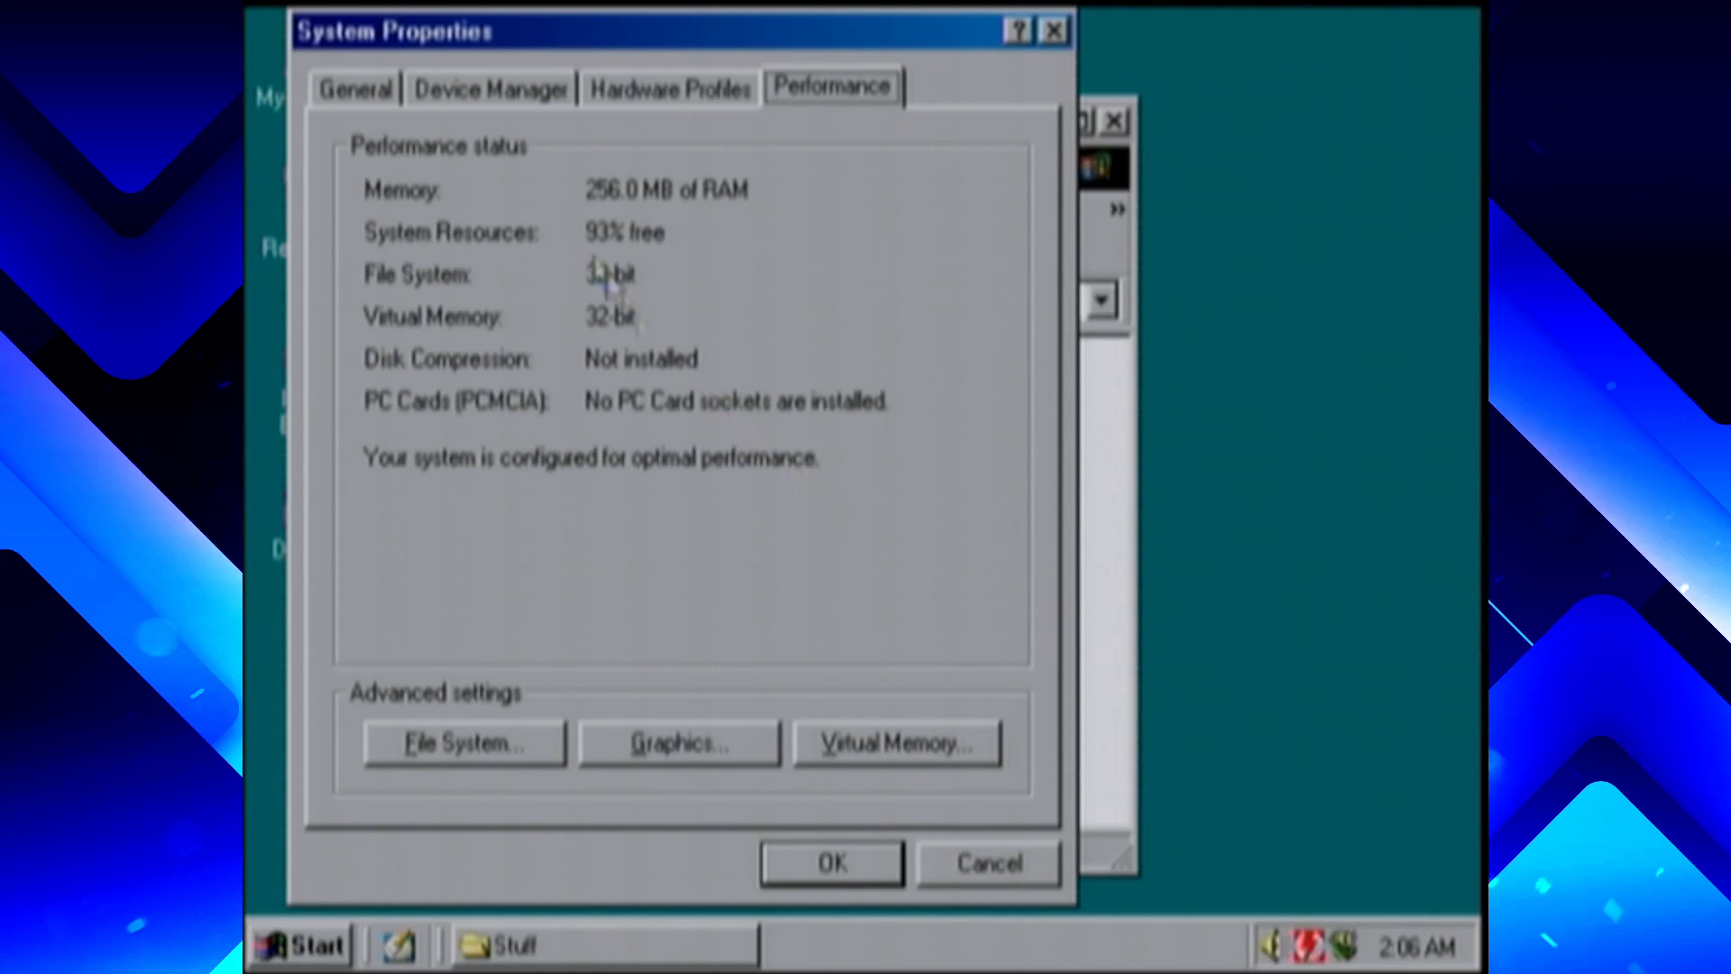
pyautogui.click(457, 754)
pyautogui.press('Down')
pyautogui.press('Down')
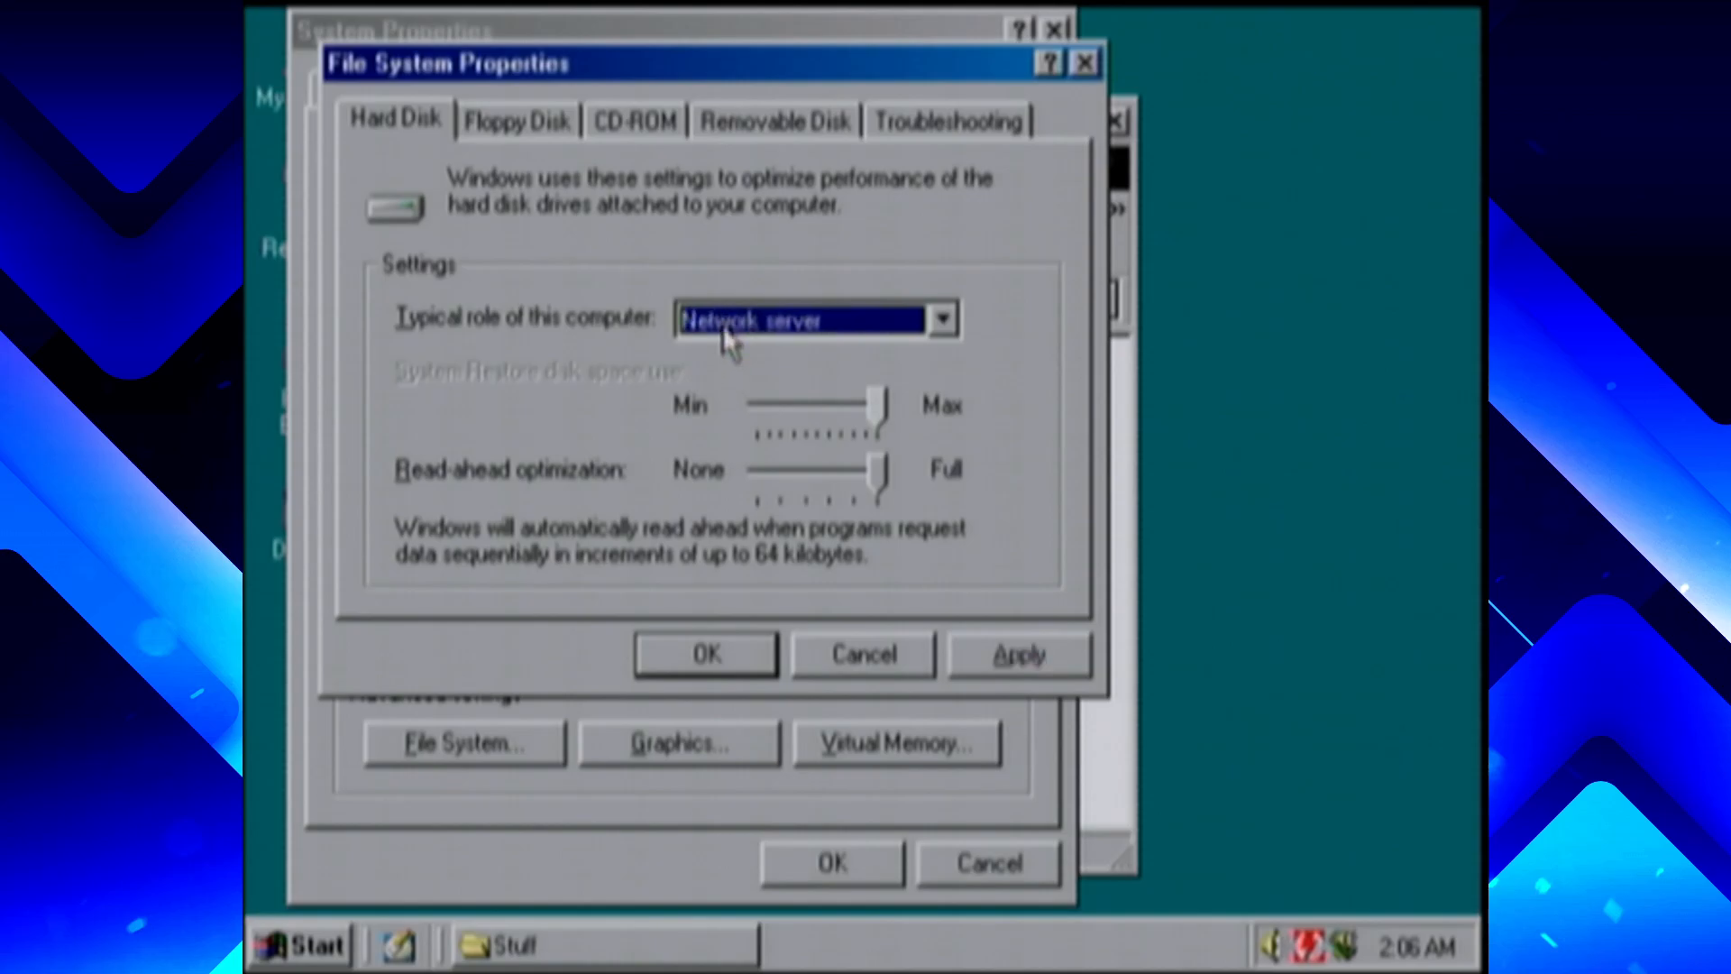
pyautogui.click(717, 653)
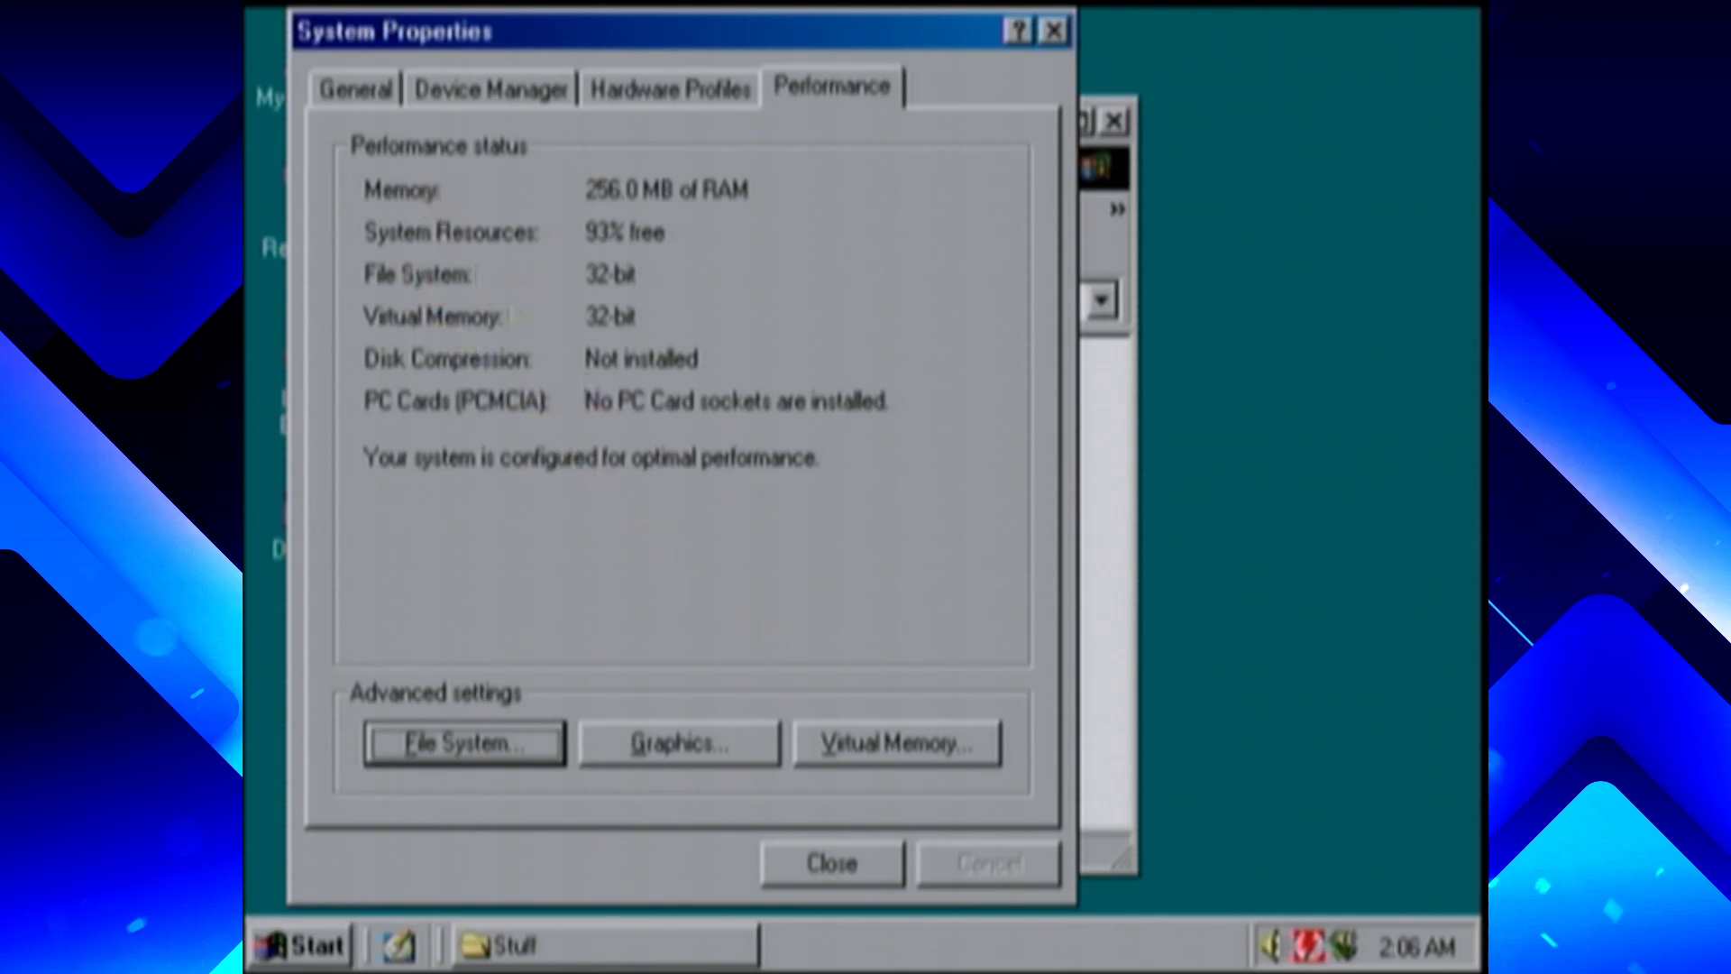
# Specify custom virtual memory on C: with minimum and maximum both 256, and close System Properties without restarting
pyautogui.click(848, 757)
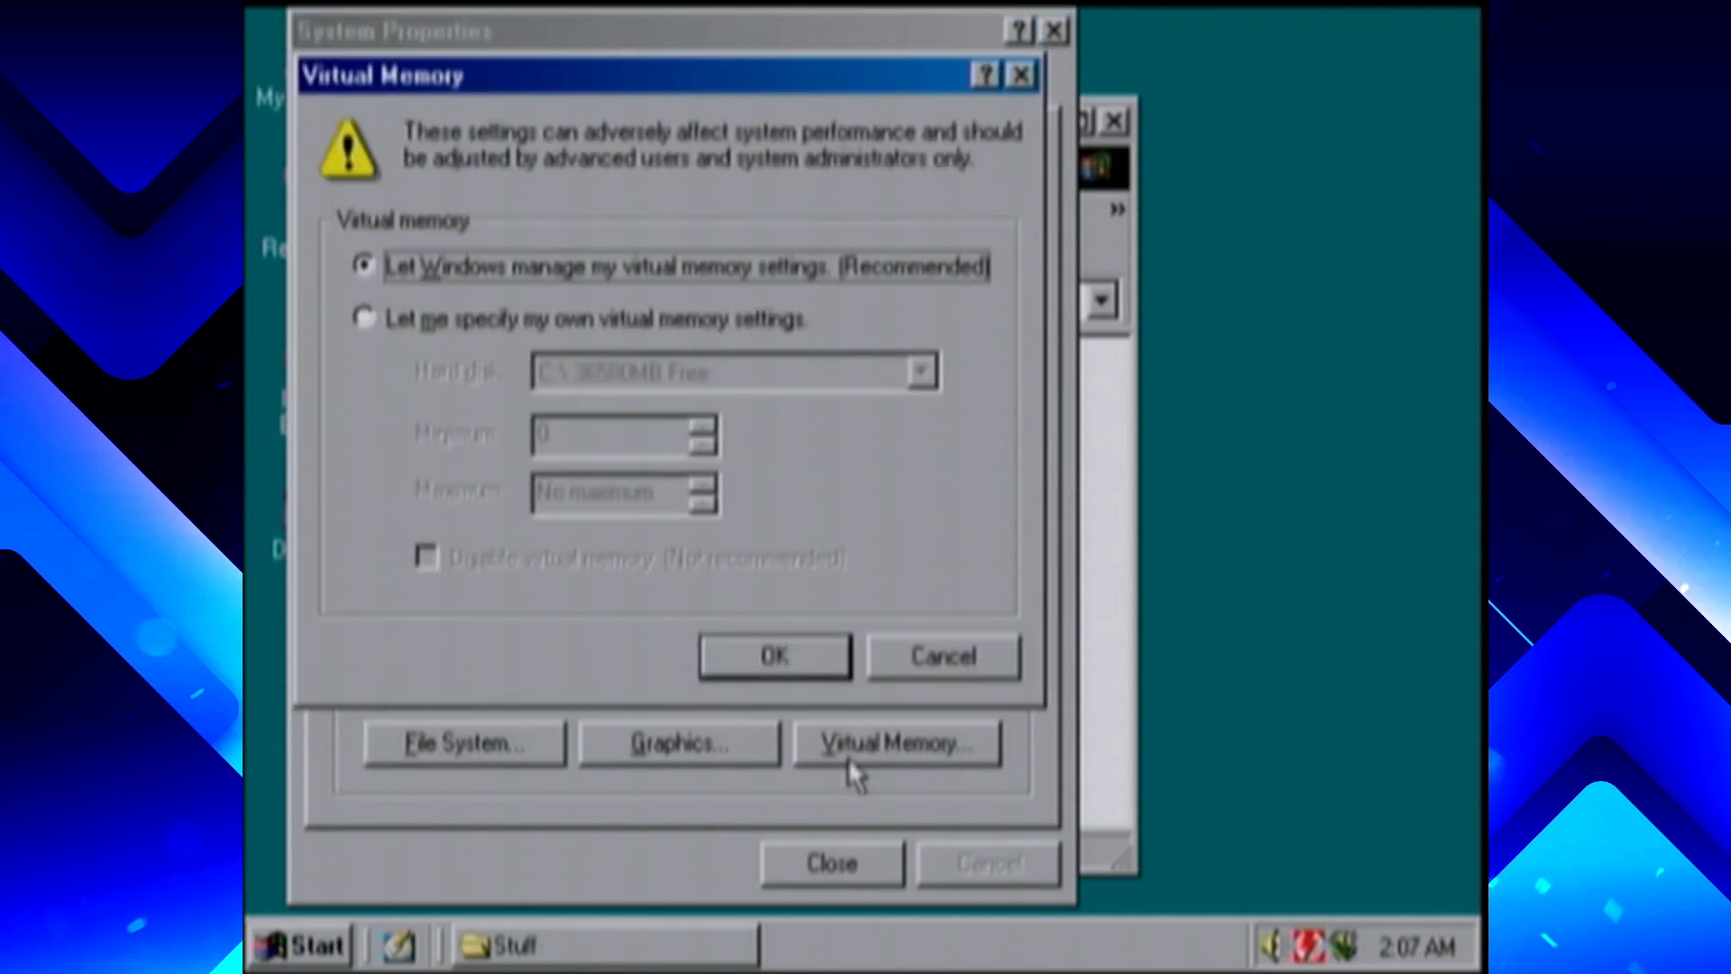
pyautogui.click(642, 324)
pyautogui.click(631, 433)
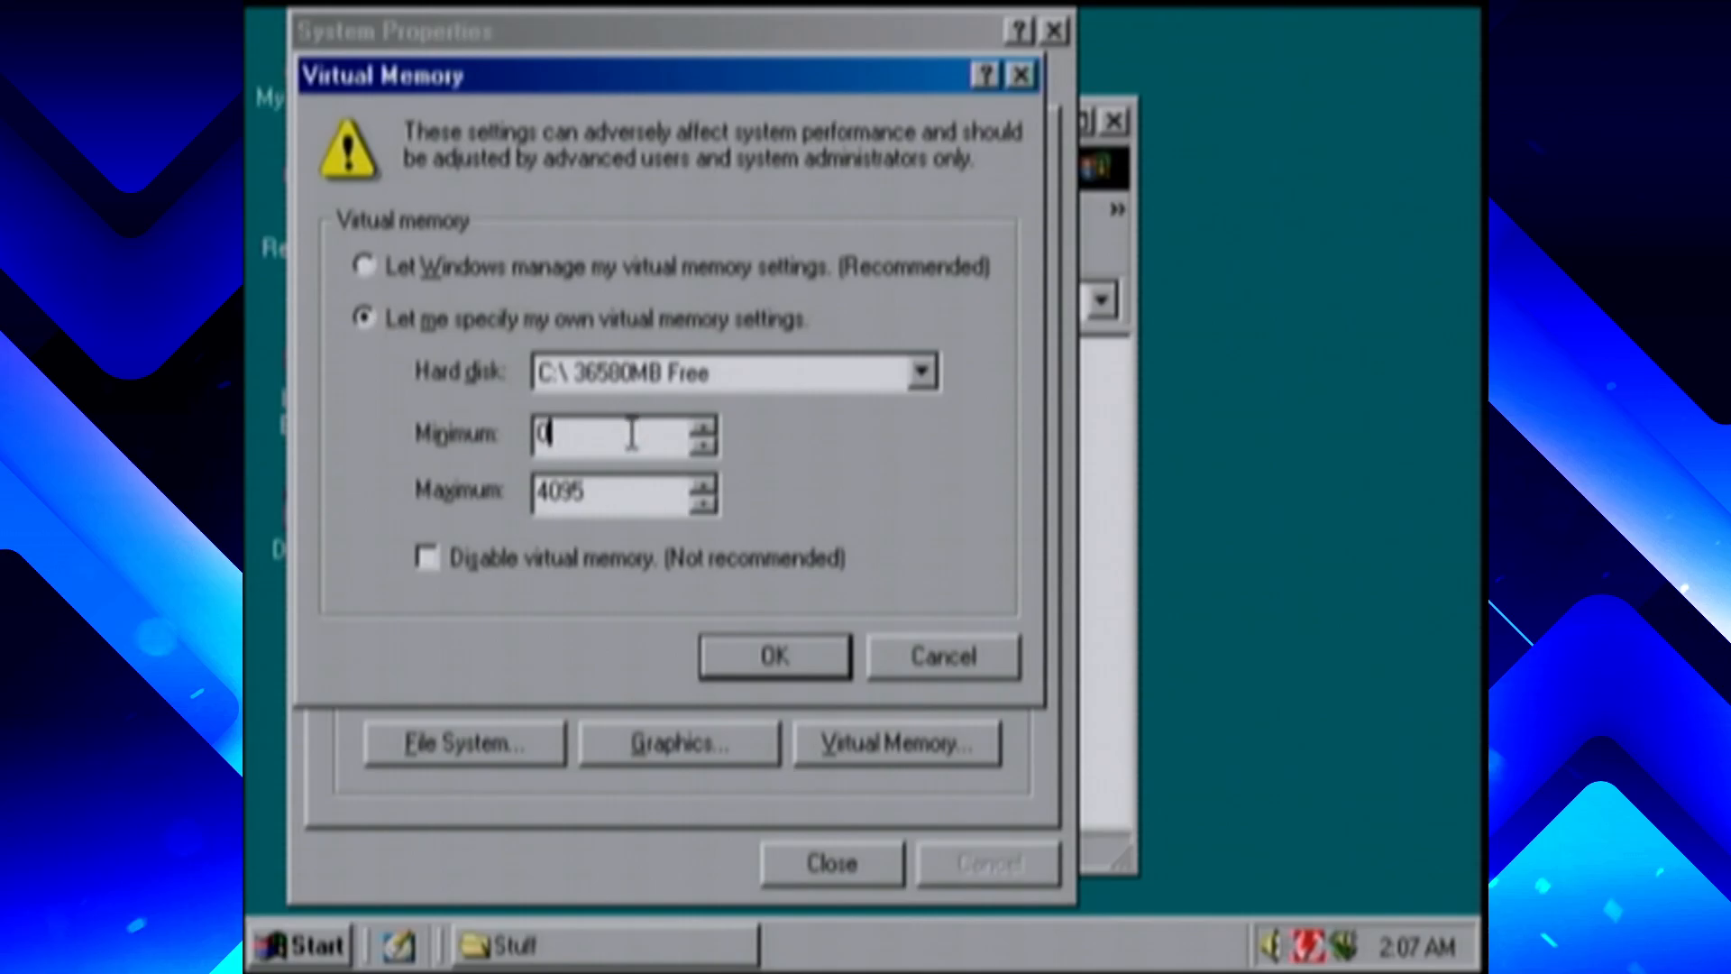
pyautogui.write('256')
pyautogui.press('Tab')
pyautogui.write('256')
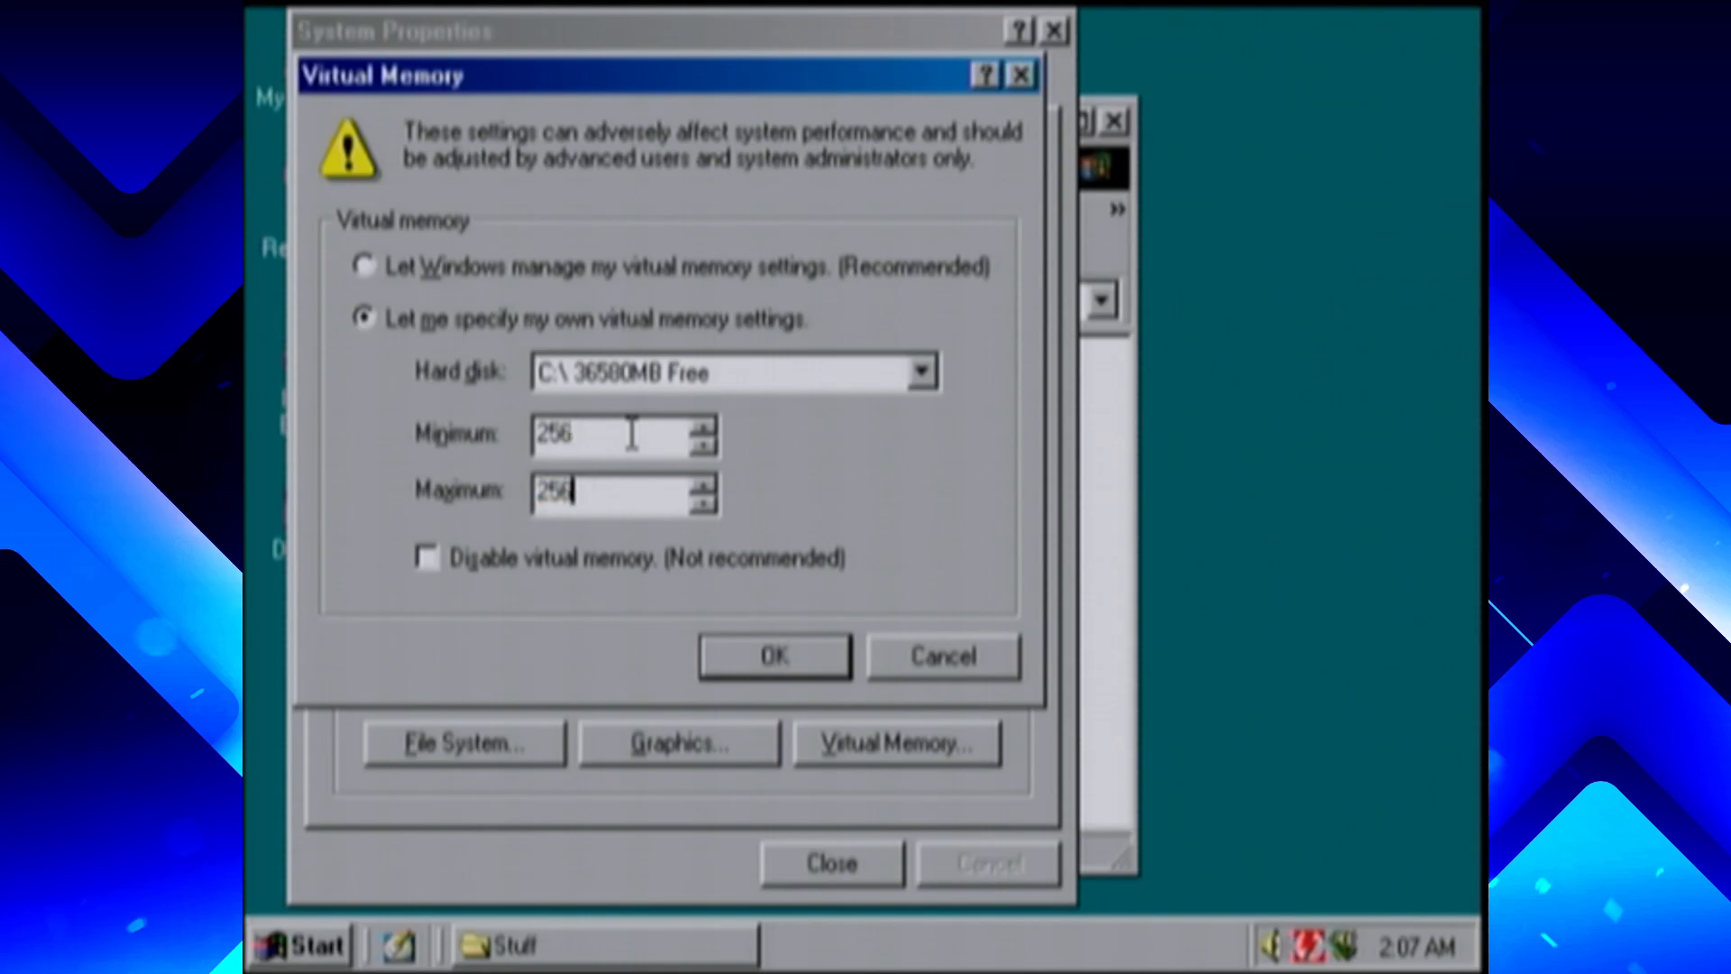
pyautogui.click(725, 658)
pyautogui.click(730, 658)
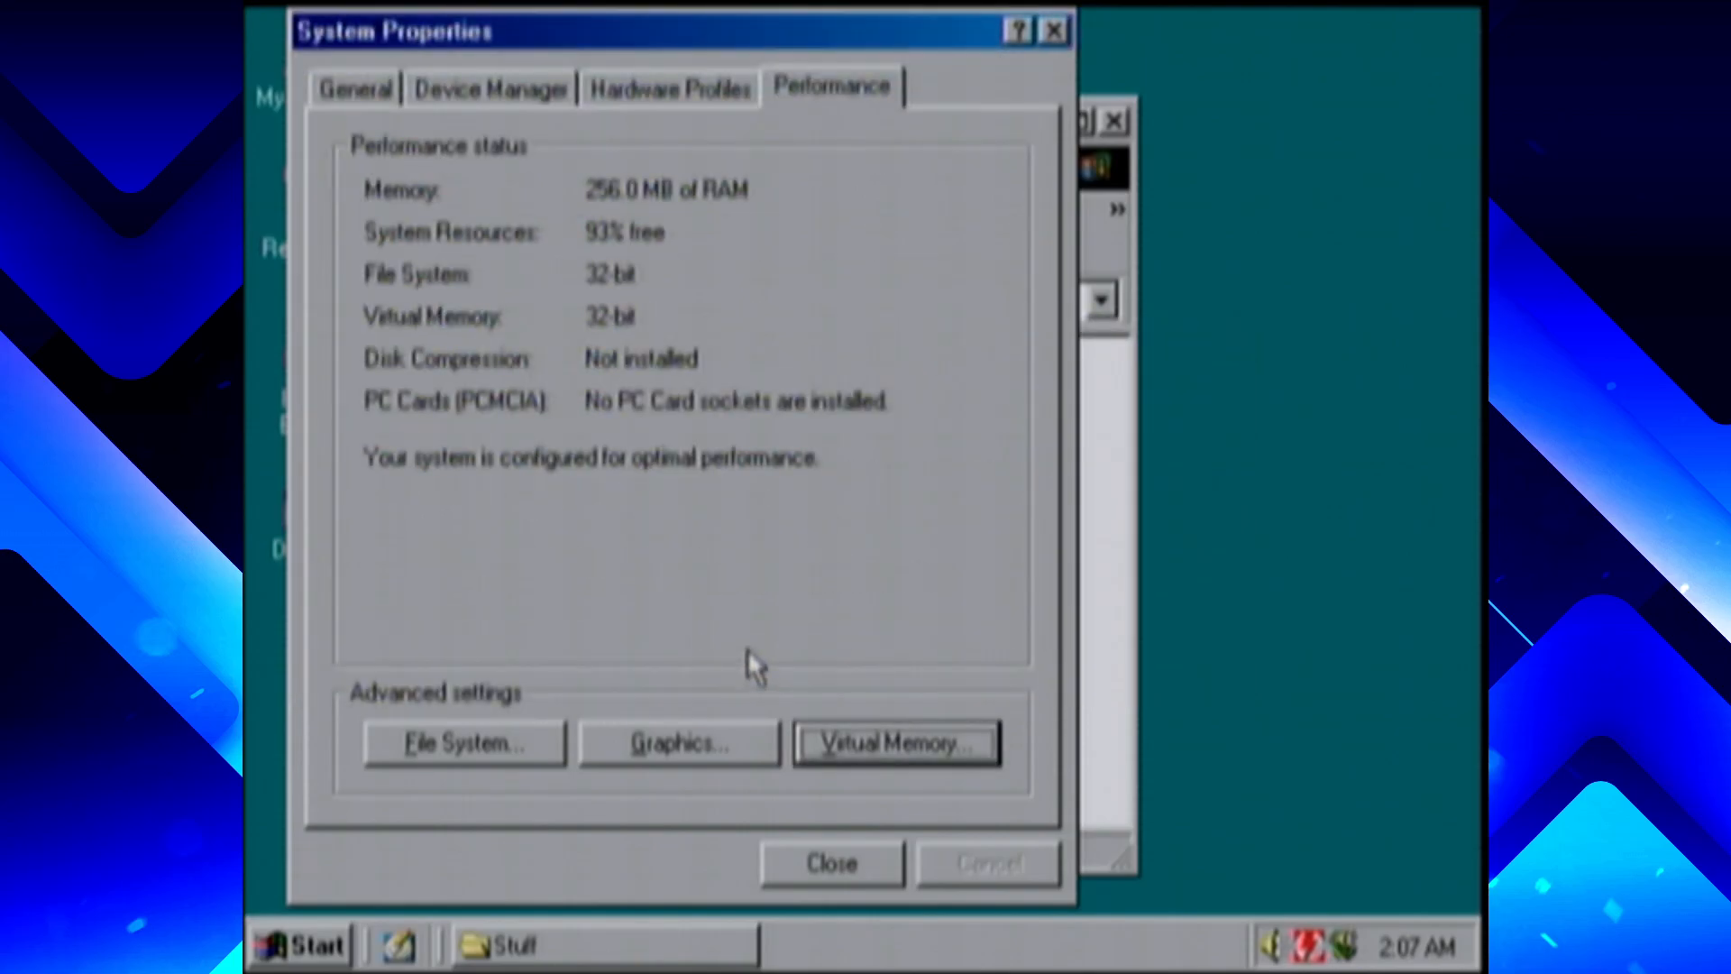
pyautogui.click(780, 871)
pyautogui.click(943, 597)
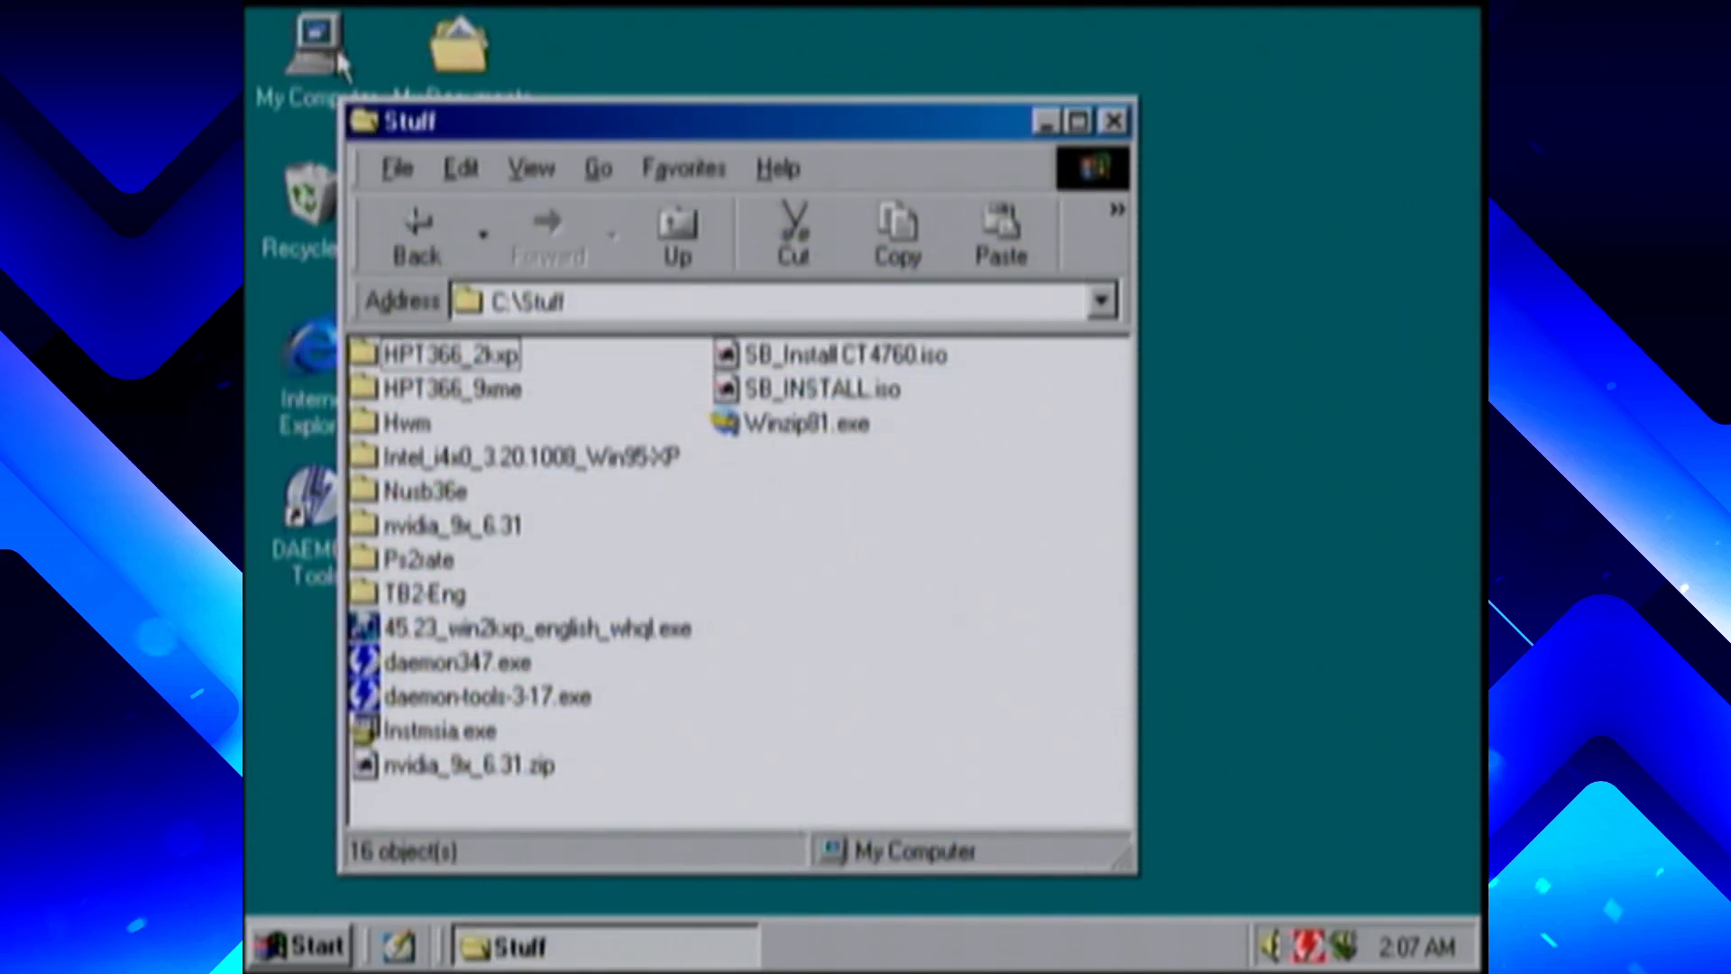
# Open the HPT366_9xme folder and copy its path
pyautogui.doubleClick(463, 391)
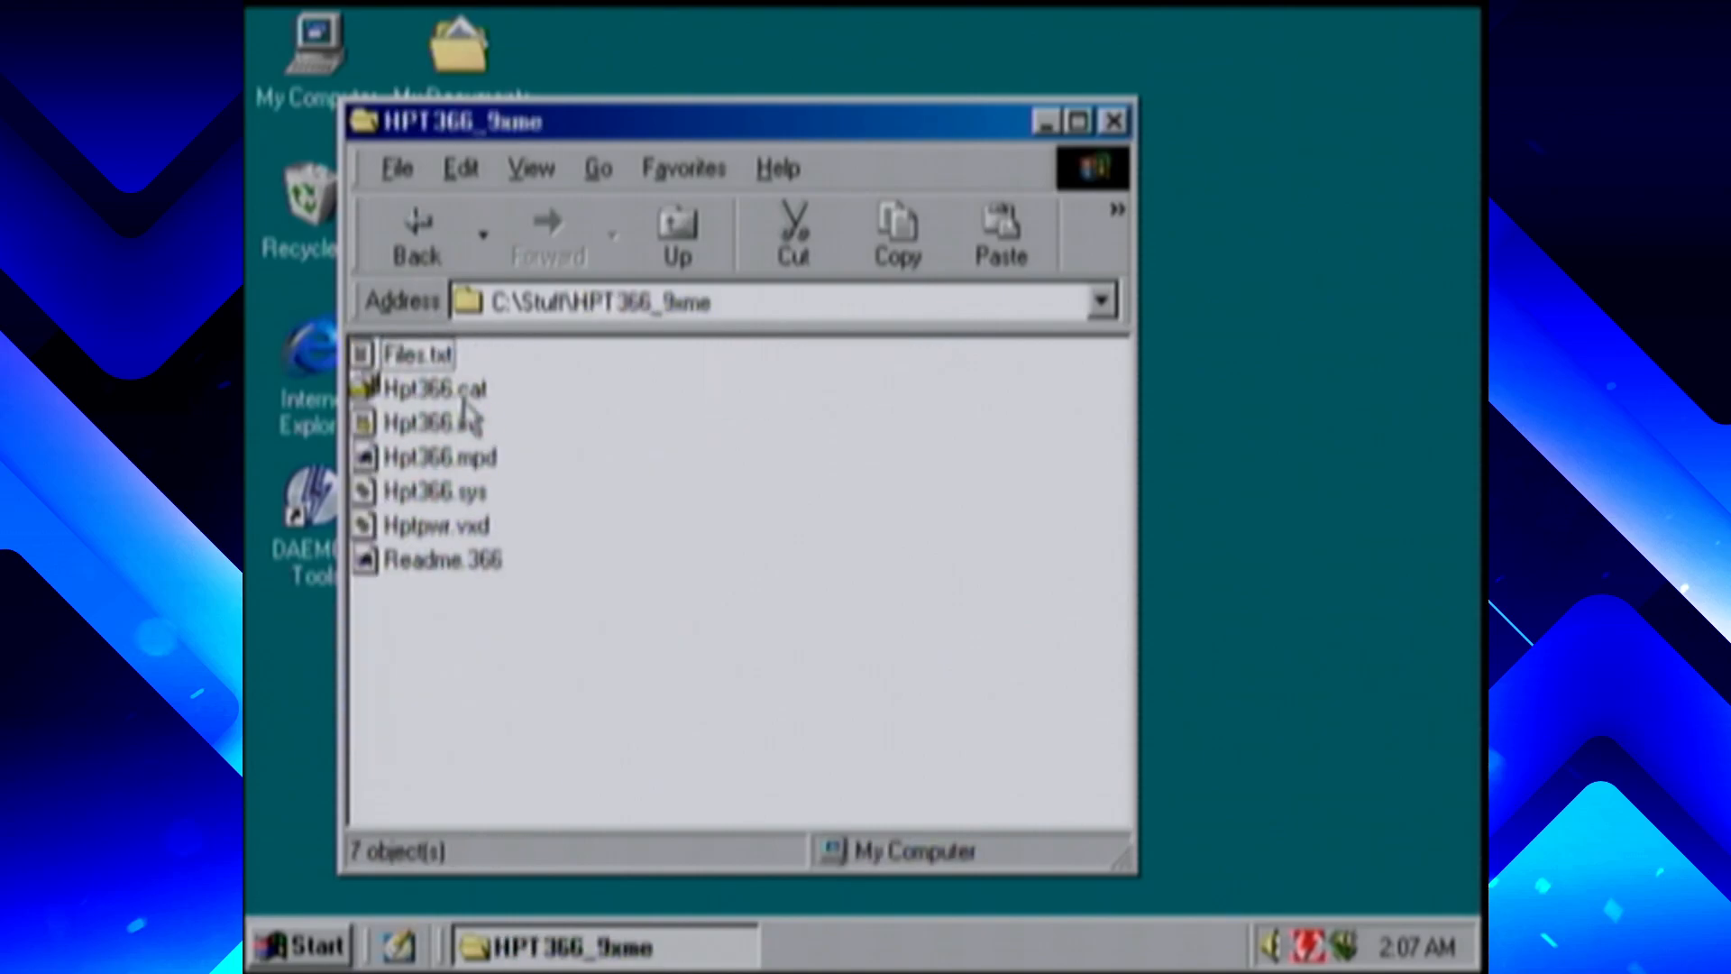
pyautogui.click(734, 294)
pyautogui.rightClick(735, 296)
pyautogui.click(781, 403)
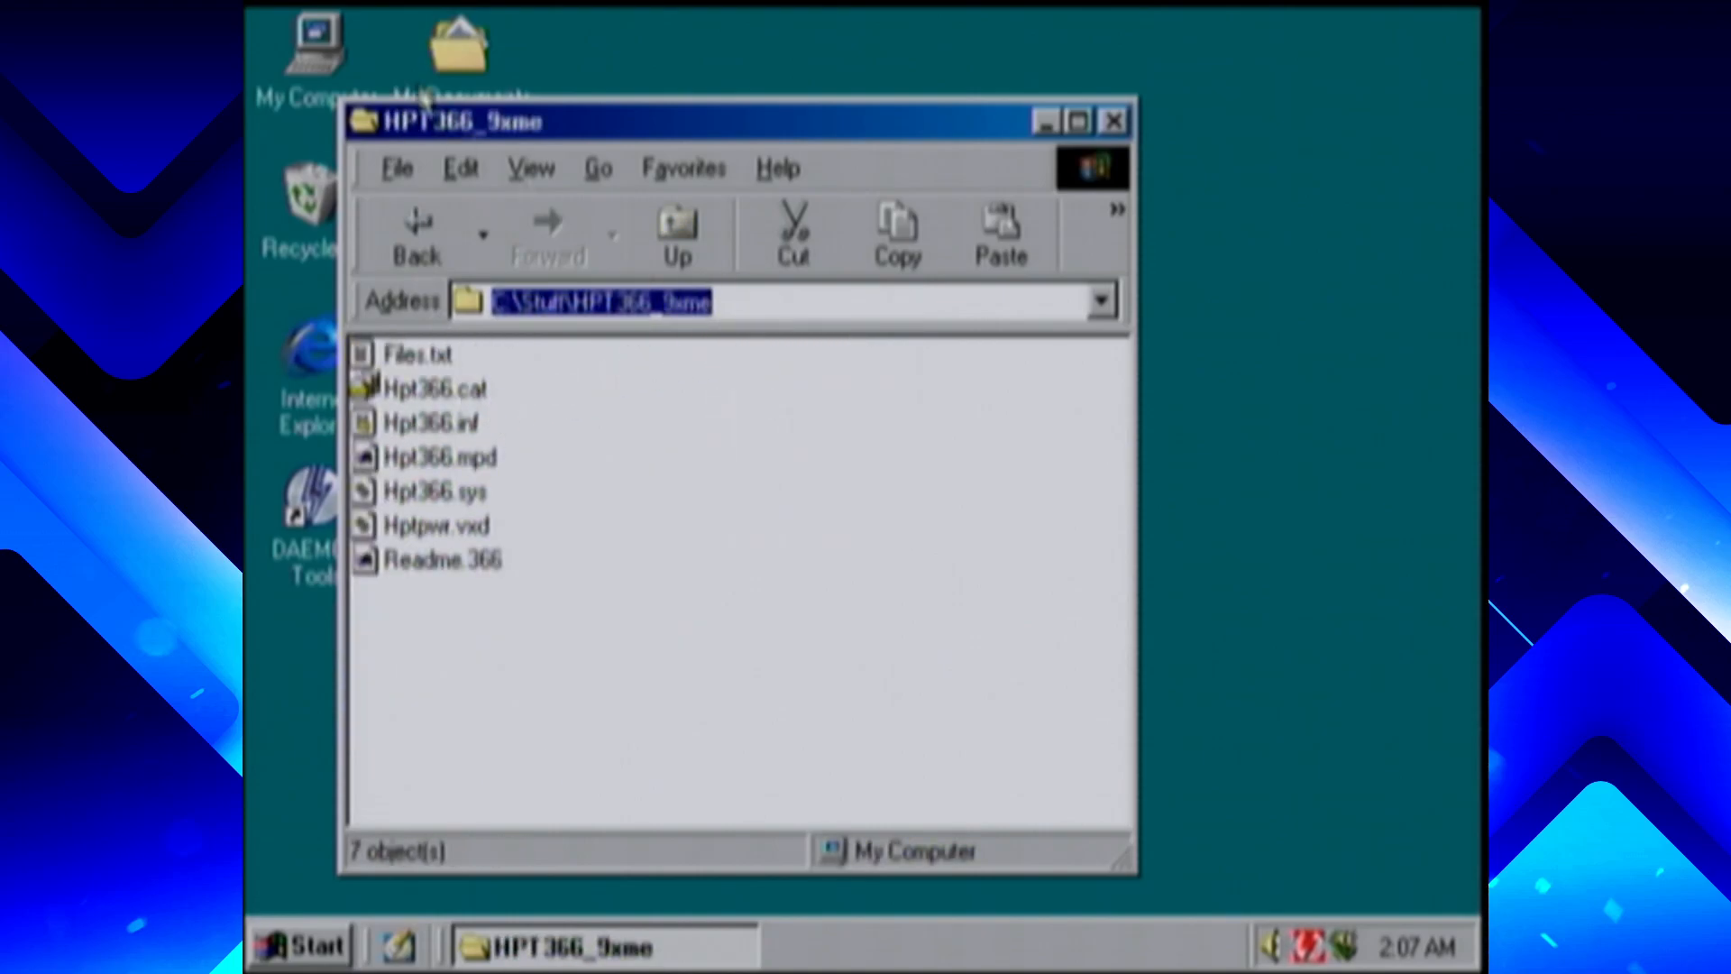
# Start a driver update for the PCI Mass Storage Controller in Device Manager, choosing to specify the driver location
pyautogui.rightClick(338, 36)
pyautogui.click(415, 260)
pyautogui.click(495, 95)
pyautogui.doubleClick(580, 562)
pyautogui.click(858, 623)
pyautogui.click(998, 631)
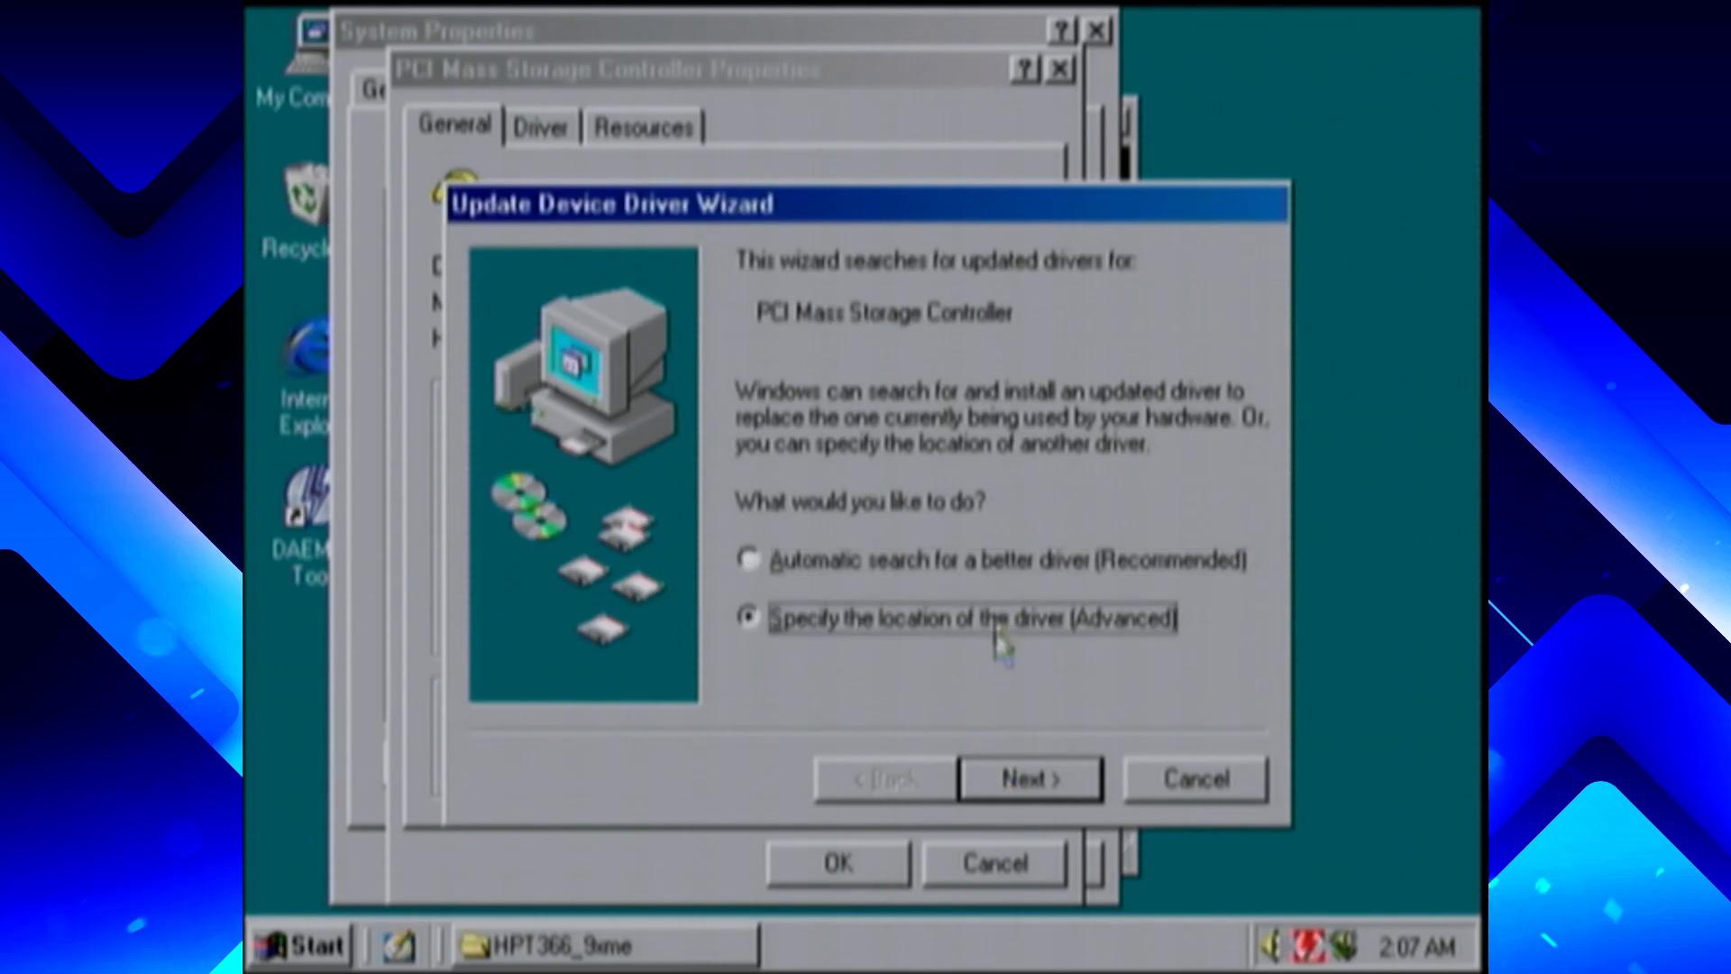
# Install the HPT366 Ultra DMA 66 Controller driver from C:\Stuff\HPT366_9xme, decline the restart and close the controller's properties
pyautogui.click(1019, 777)
pyautogui.click(929, 498)
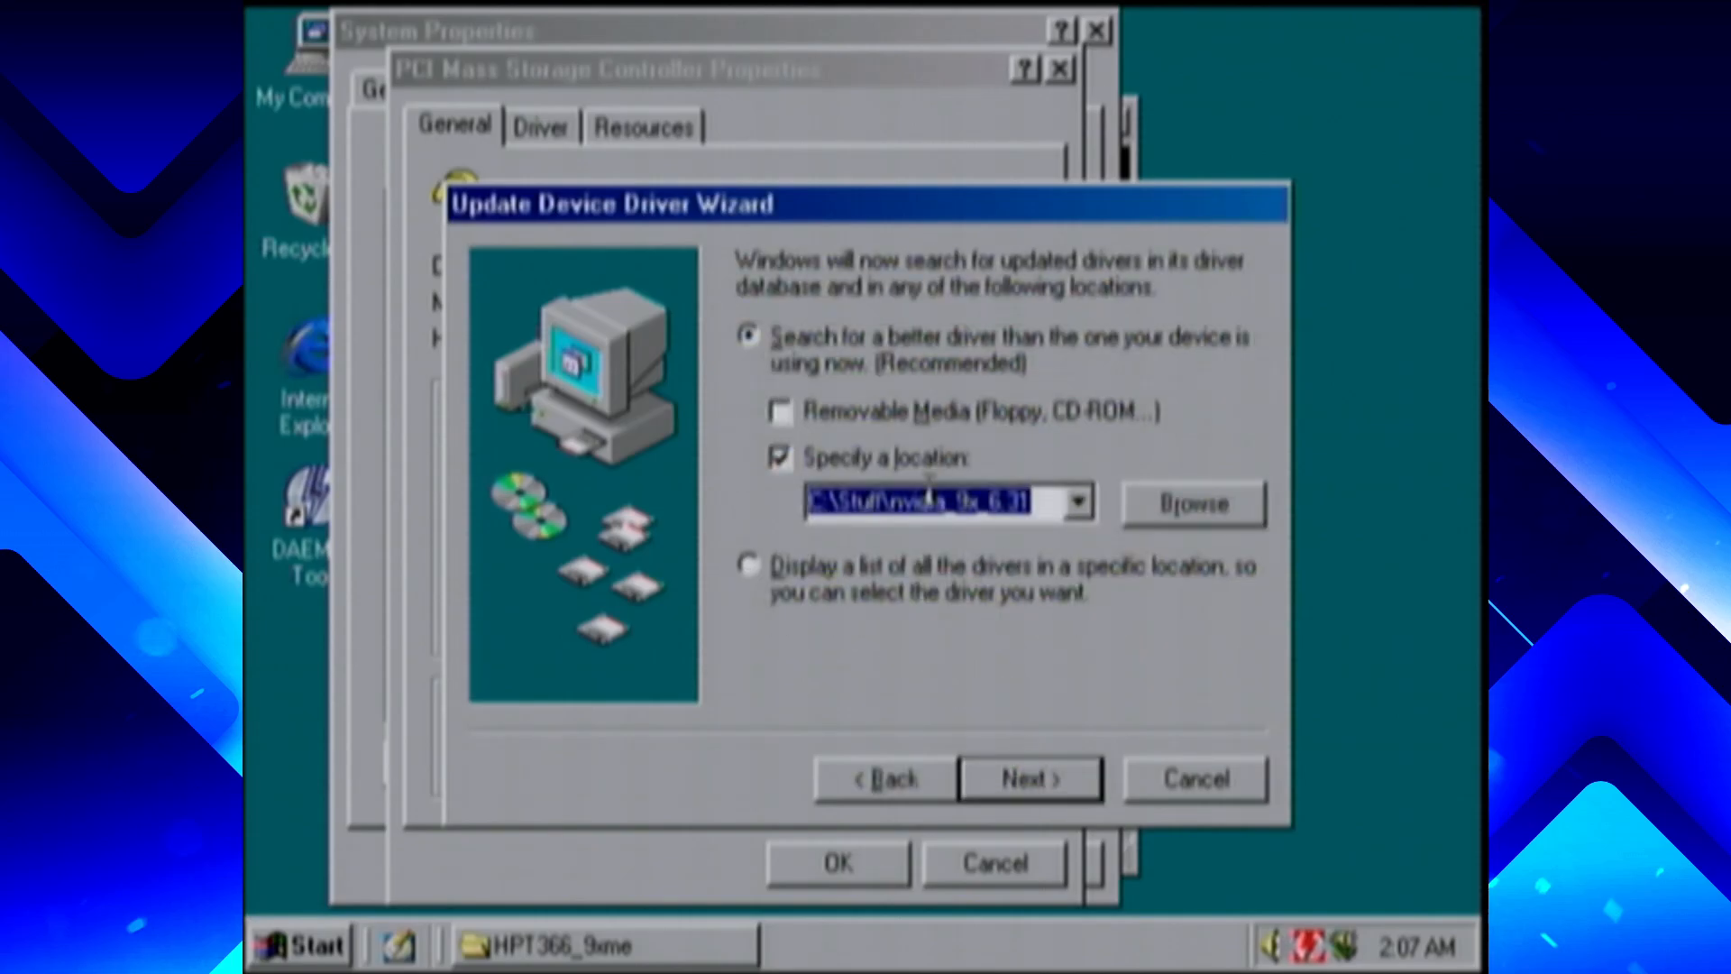
pyautogui.hotkey('ctrl', 'v')
pyautogui.click(1008, 775)
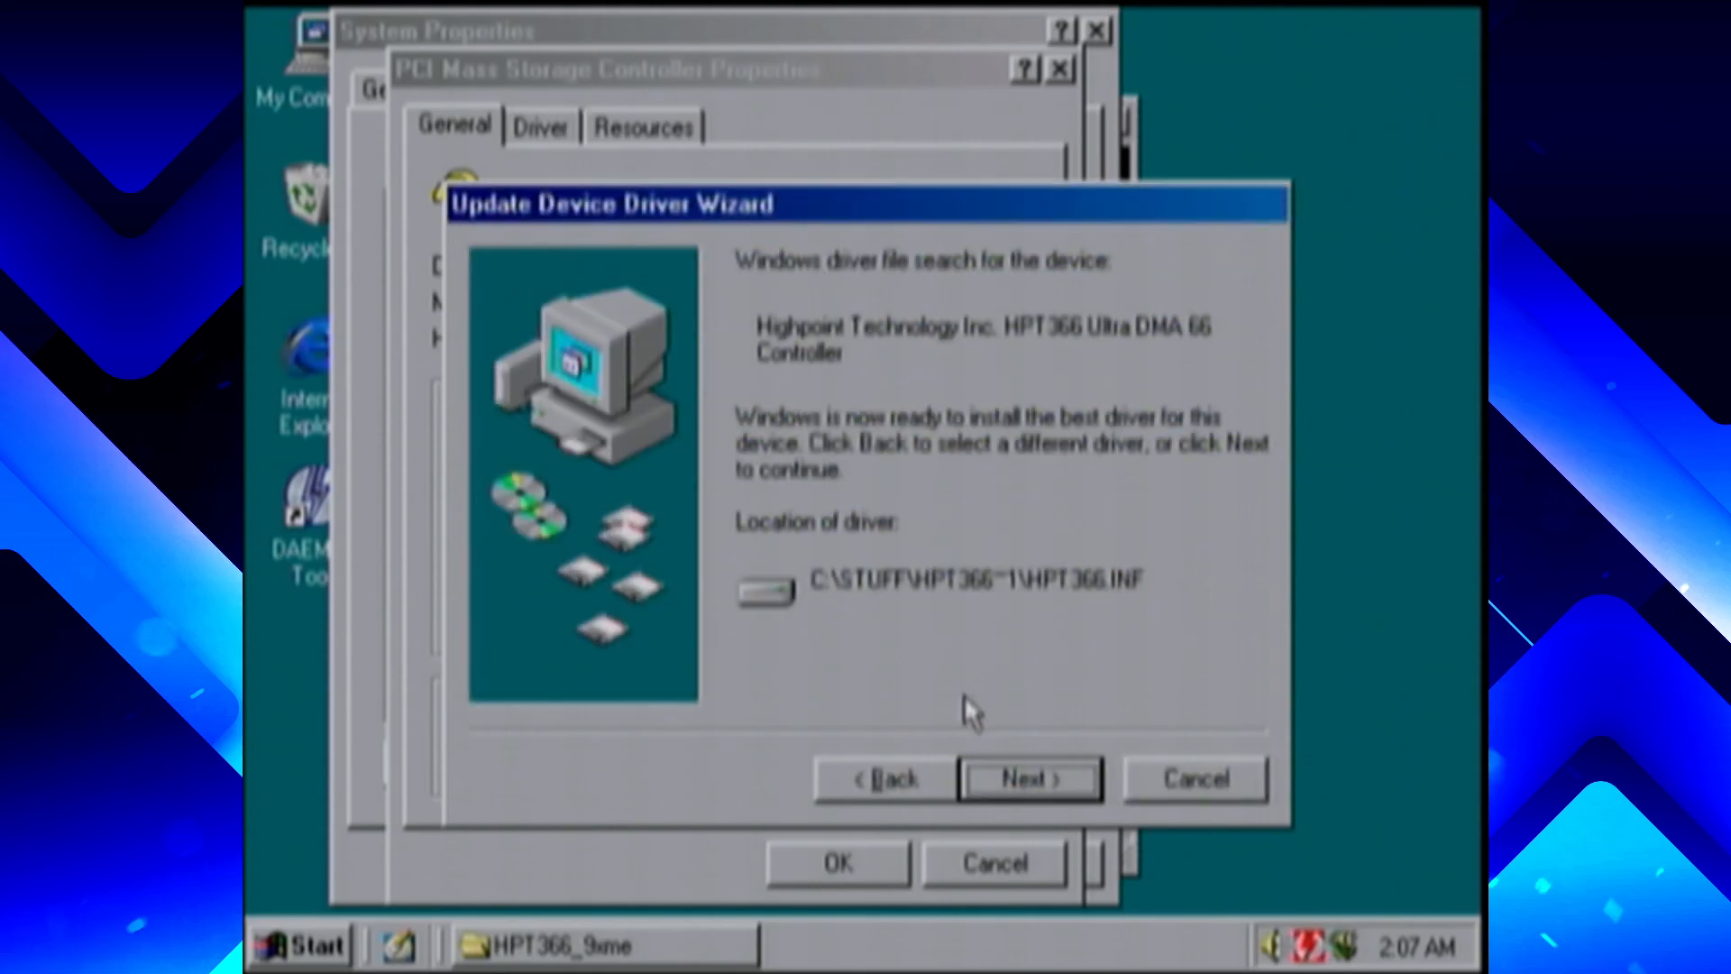
pyautogui.click(1011, 779)
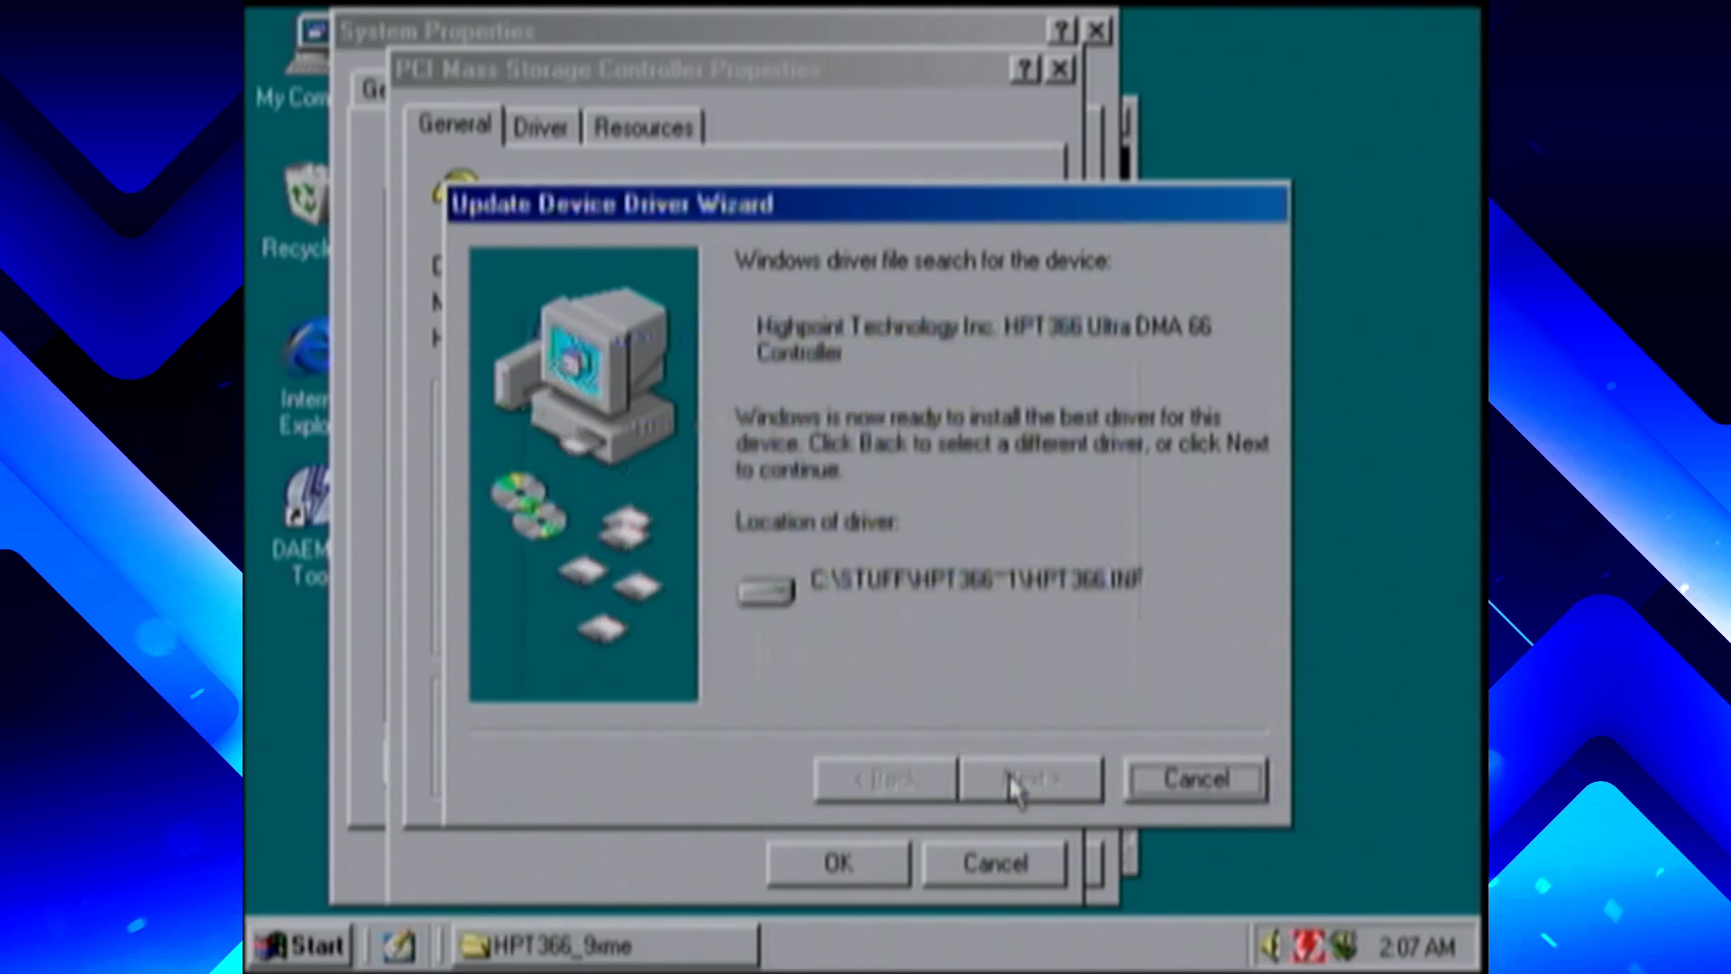
pyautogui.click(1023, 781)
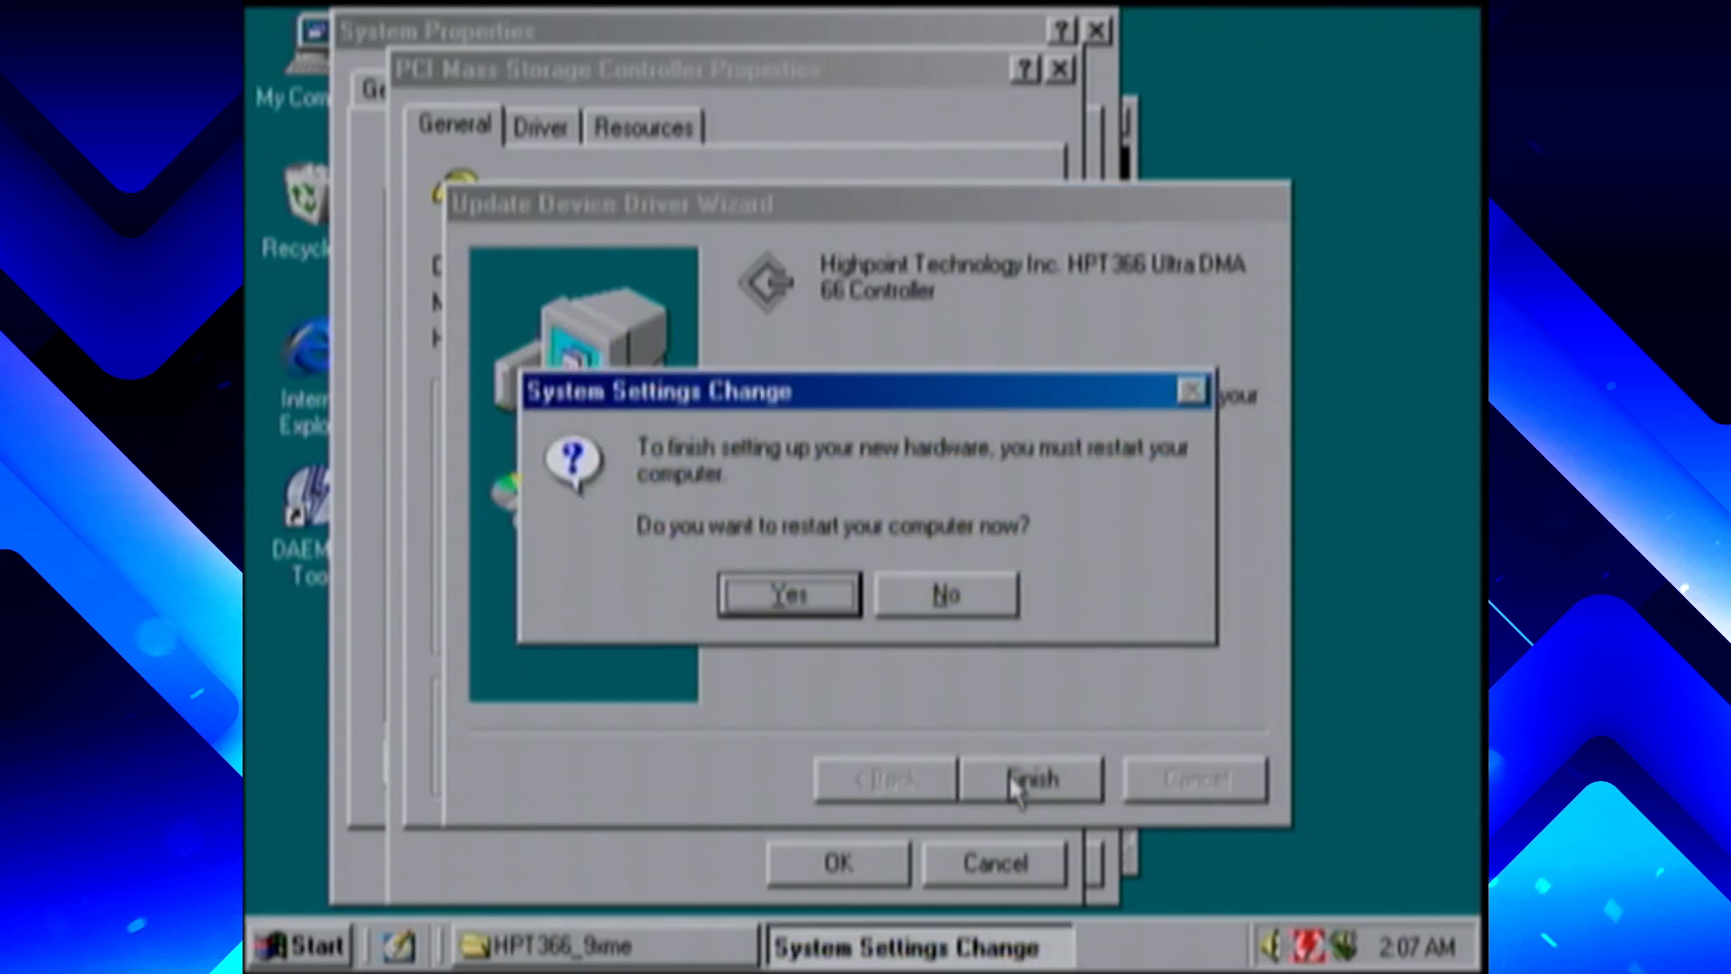
pyautogui.click(938, 596)
pyautogui.click(822, 861)
# Start a driver update for the remaining PCI Mass Storage Controller, again specifying the location of the driver
pyautogui.doubleClick(660, 561)
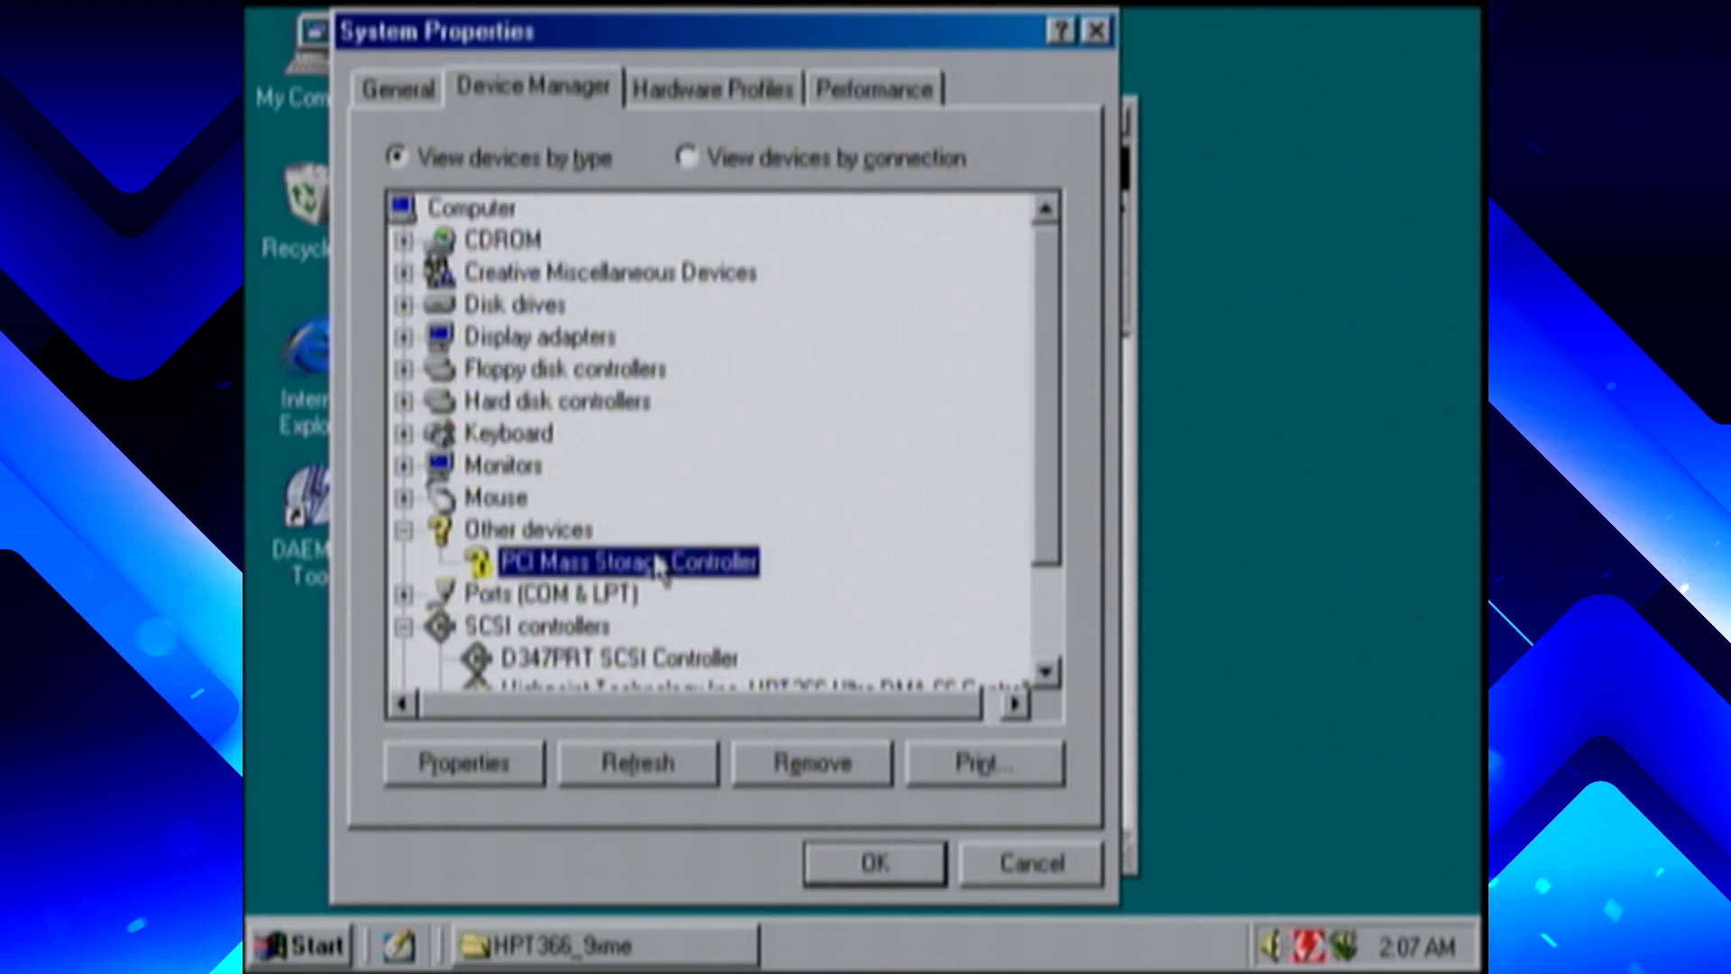
pyautogui.click(830, 627)
pyautogui.click(843, 621)
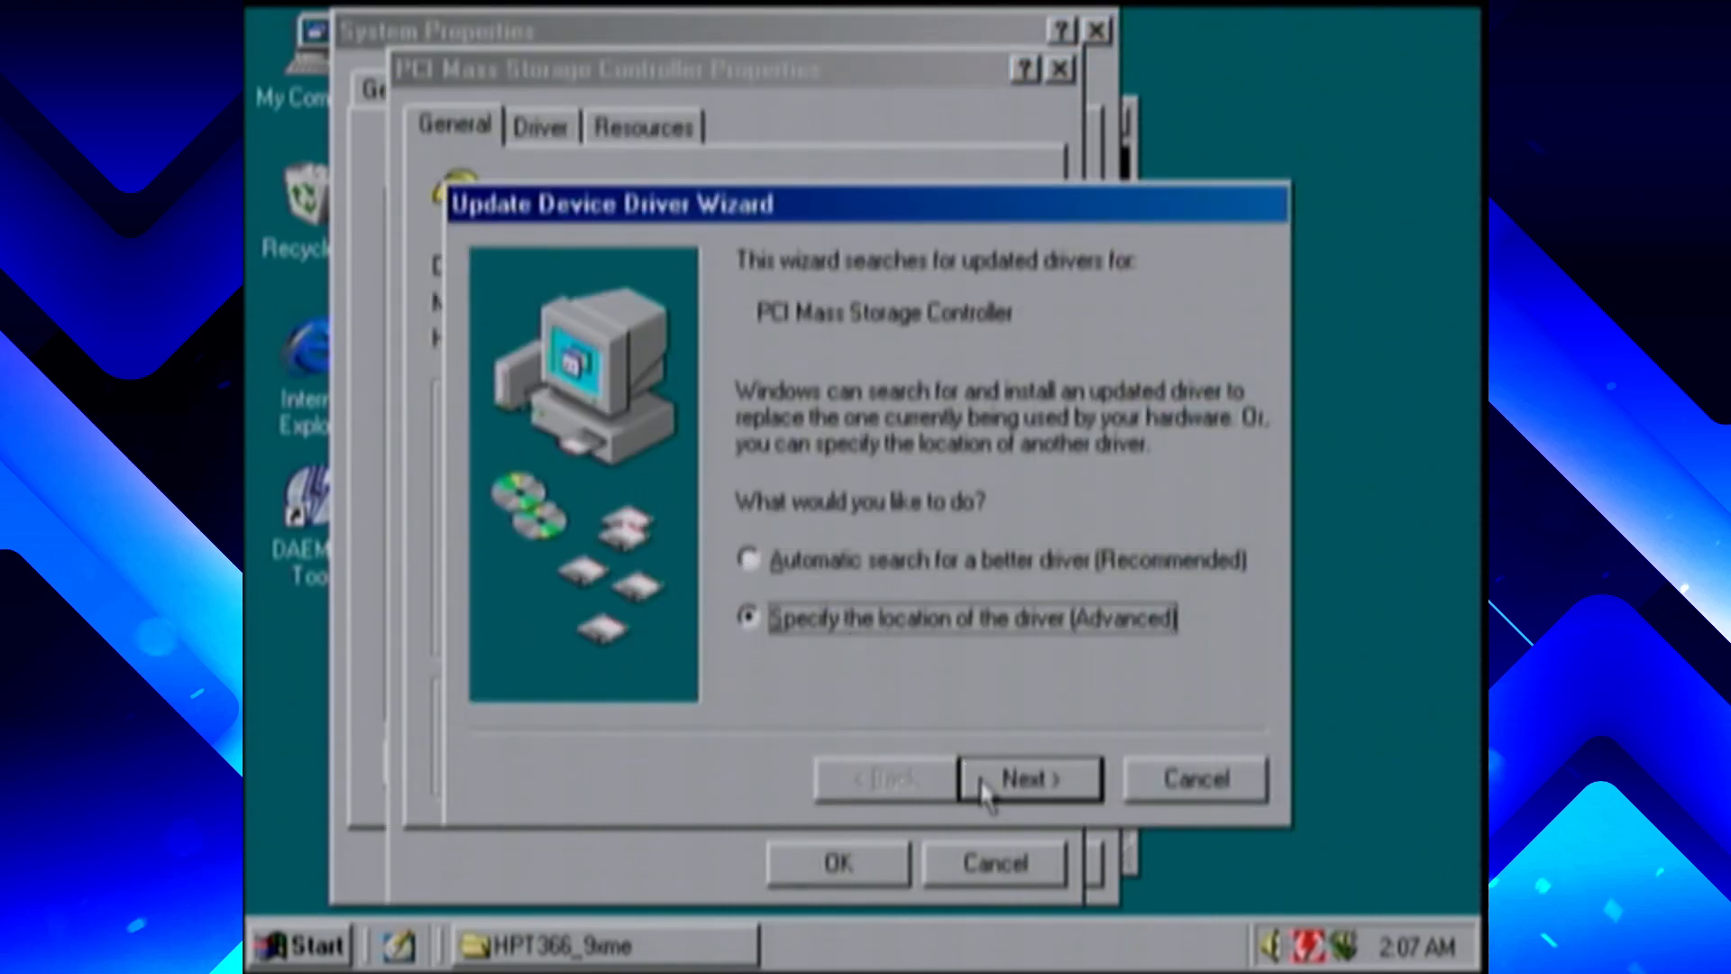
pyautogui.click(978, 563)
pyautogui.click(982, 610)
pyautogui.click(984, 565)
pyautogui.click(981, 624)
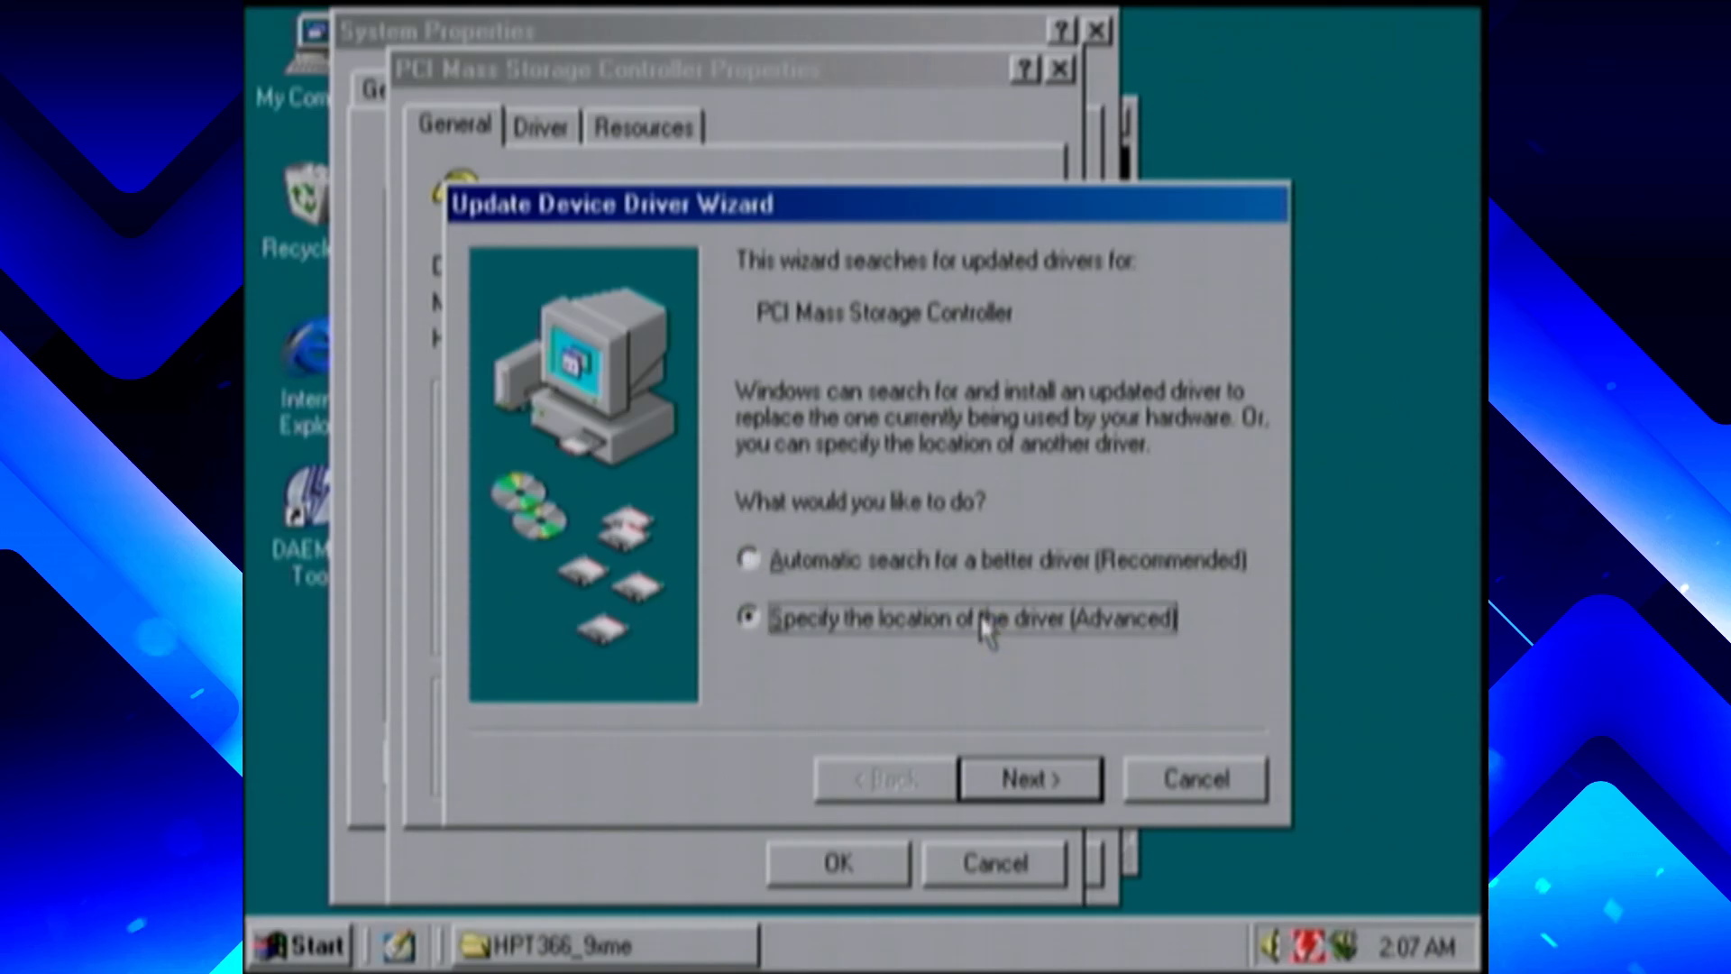
pyautogui.click(952, 555)
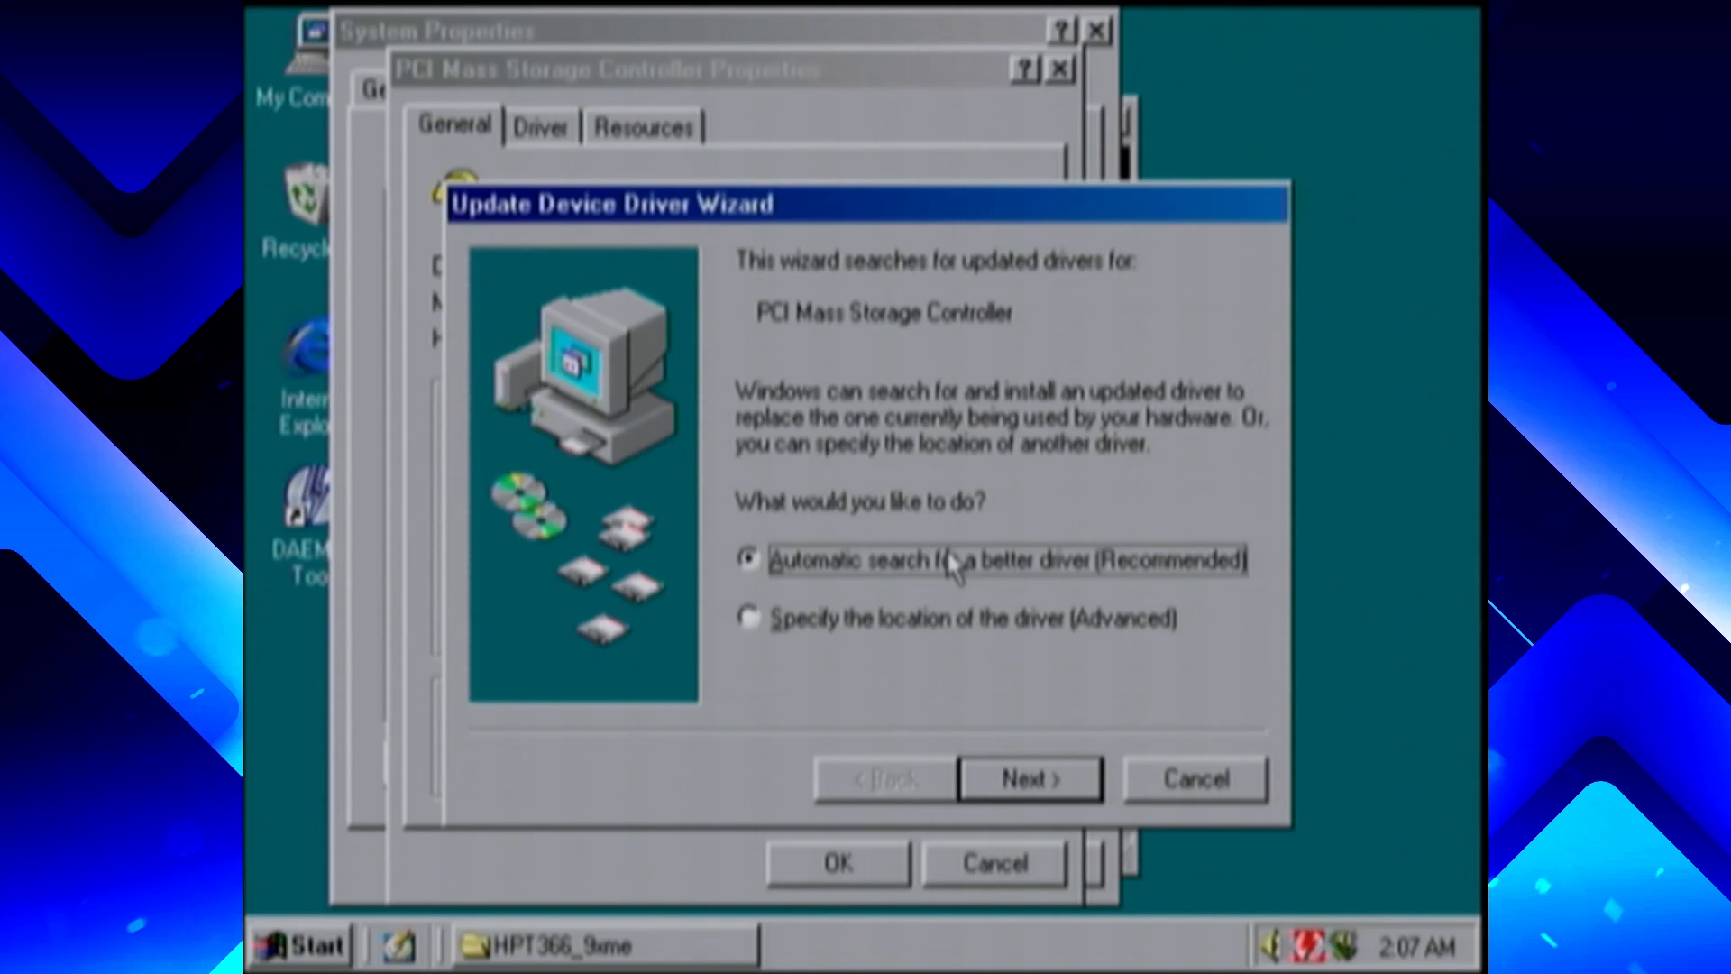
pyautogui.click(943, 635)
pyautogui.click(1001, 778)
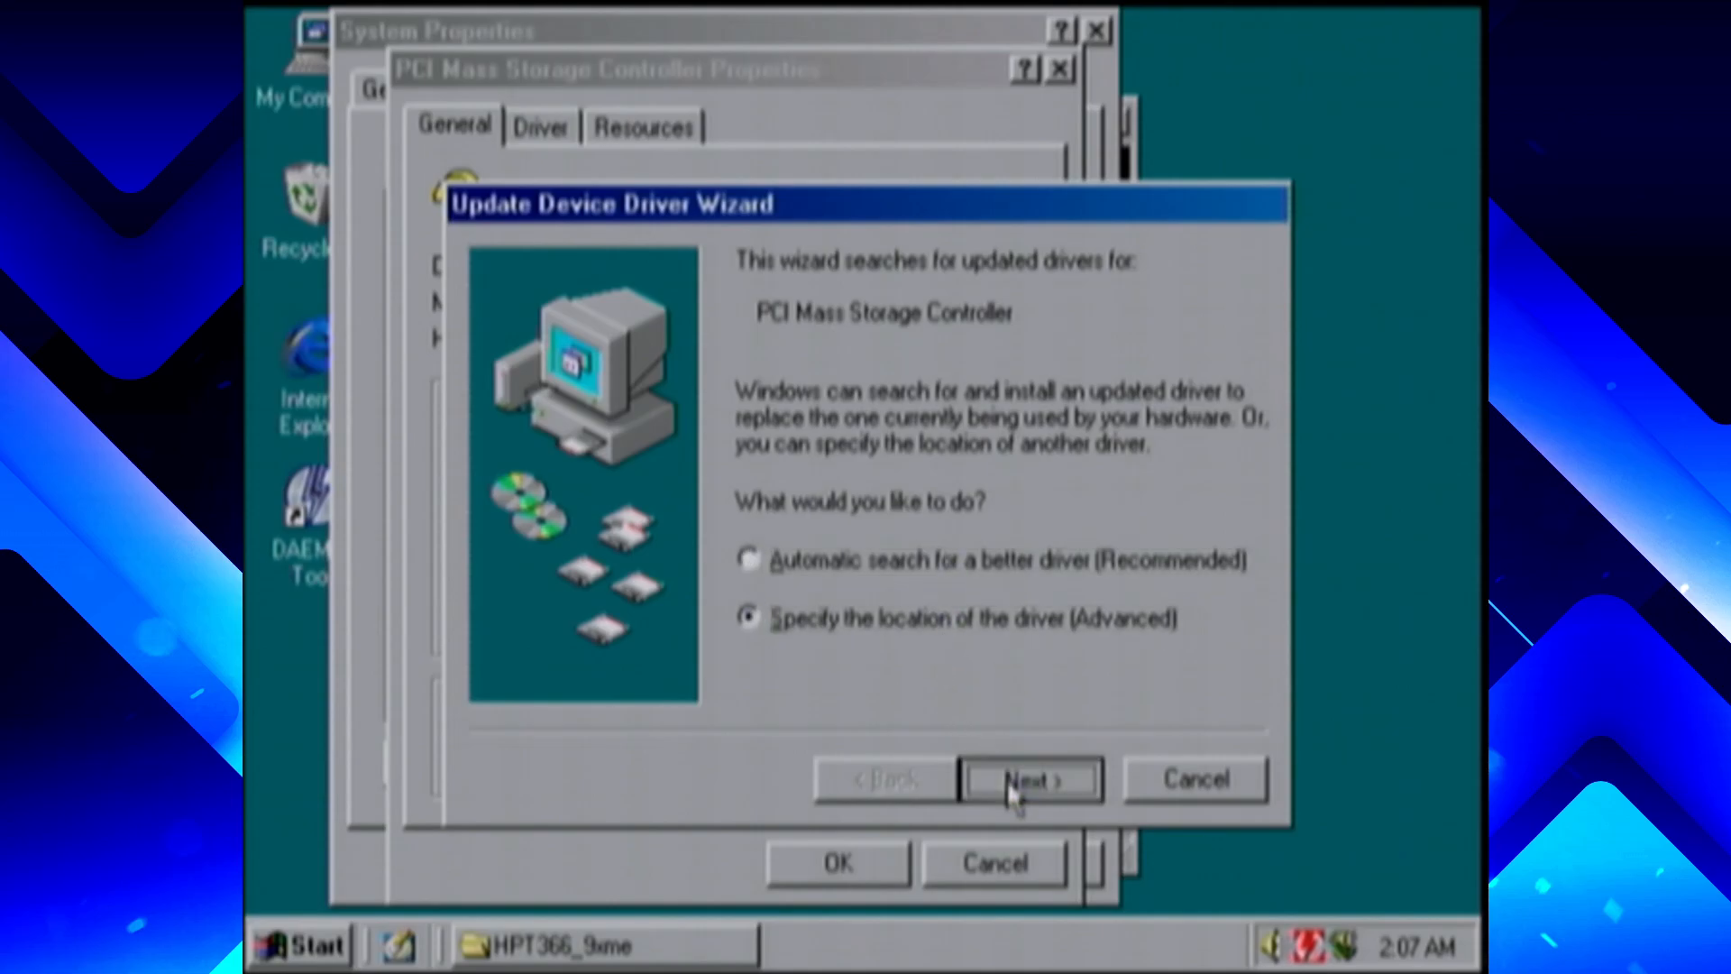
# Install the remaining controller's HPT366 driver from the C:\Stuff\HPT366_9xme folder without restarting, and close its properties
pyautogui.click(882, 522)
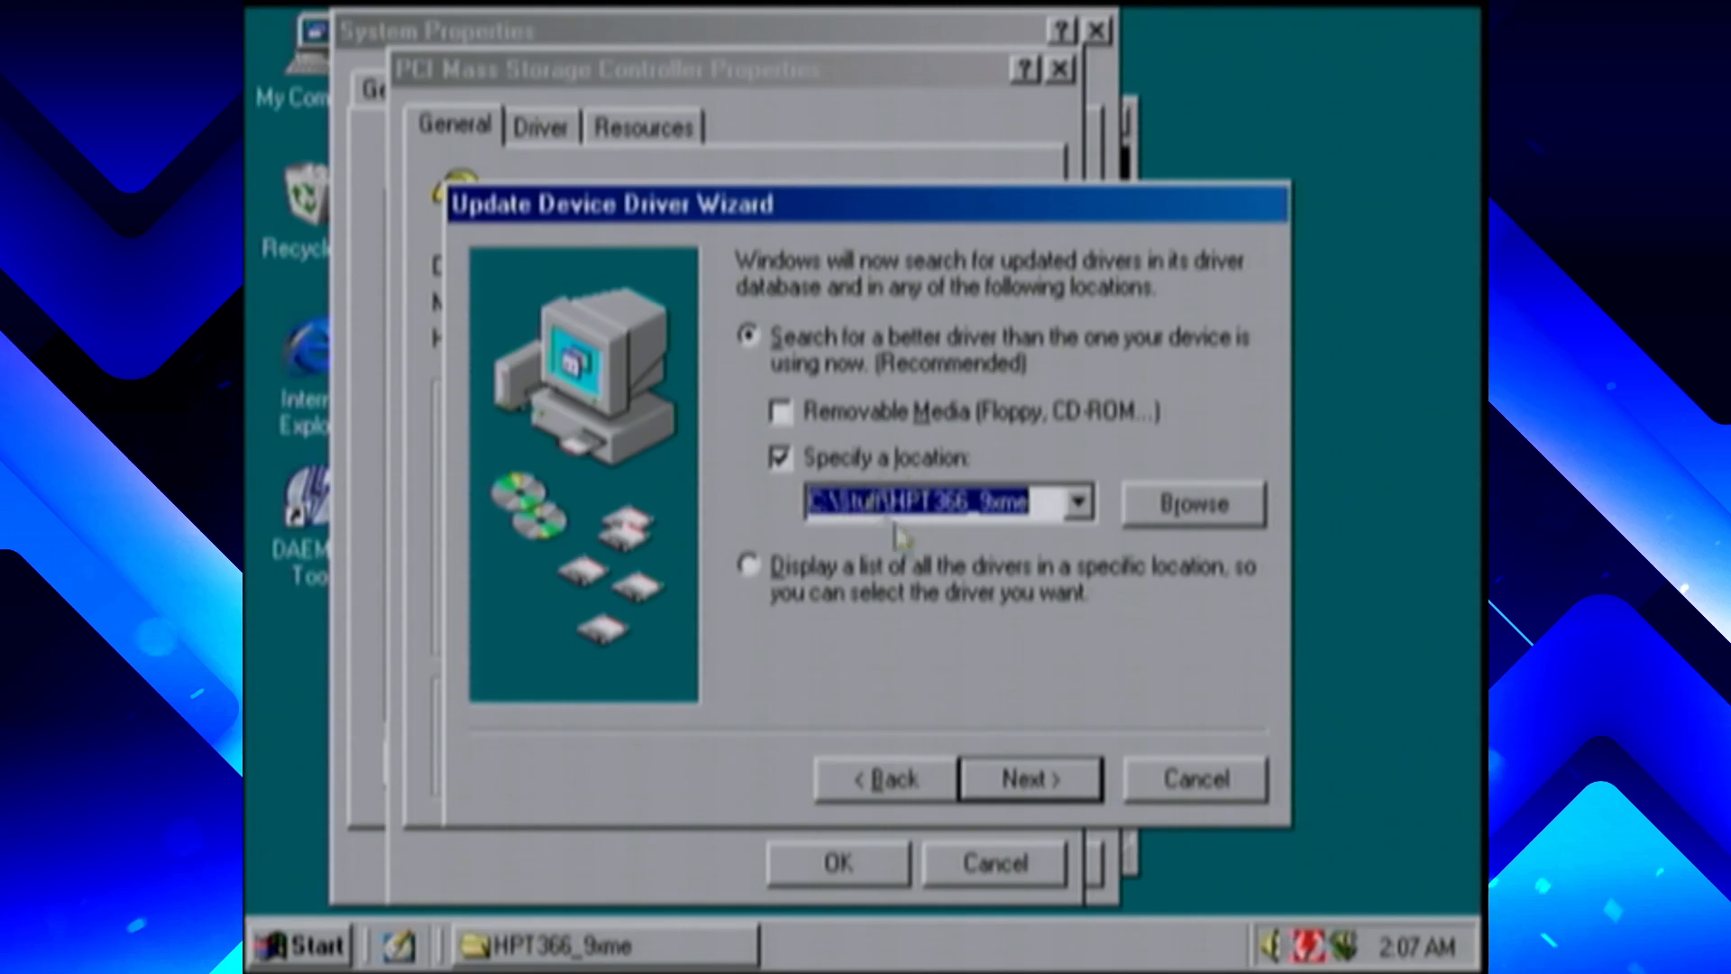
pyautogui.click(1010, 788)
pyautogui.click(1009, 790)
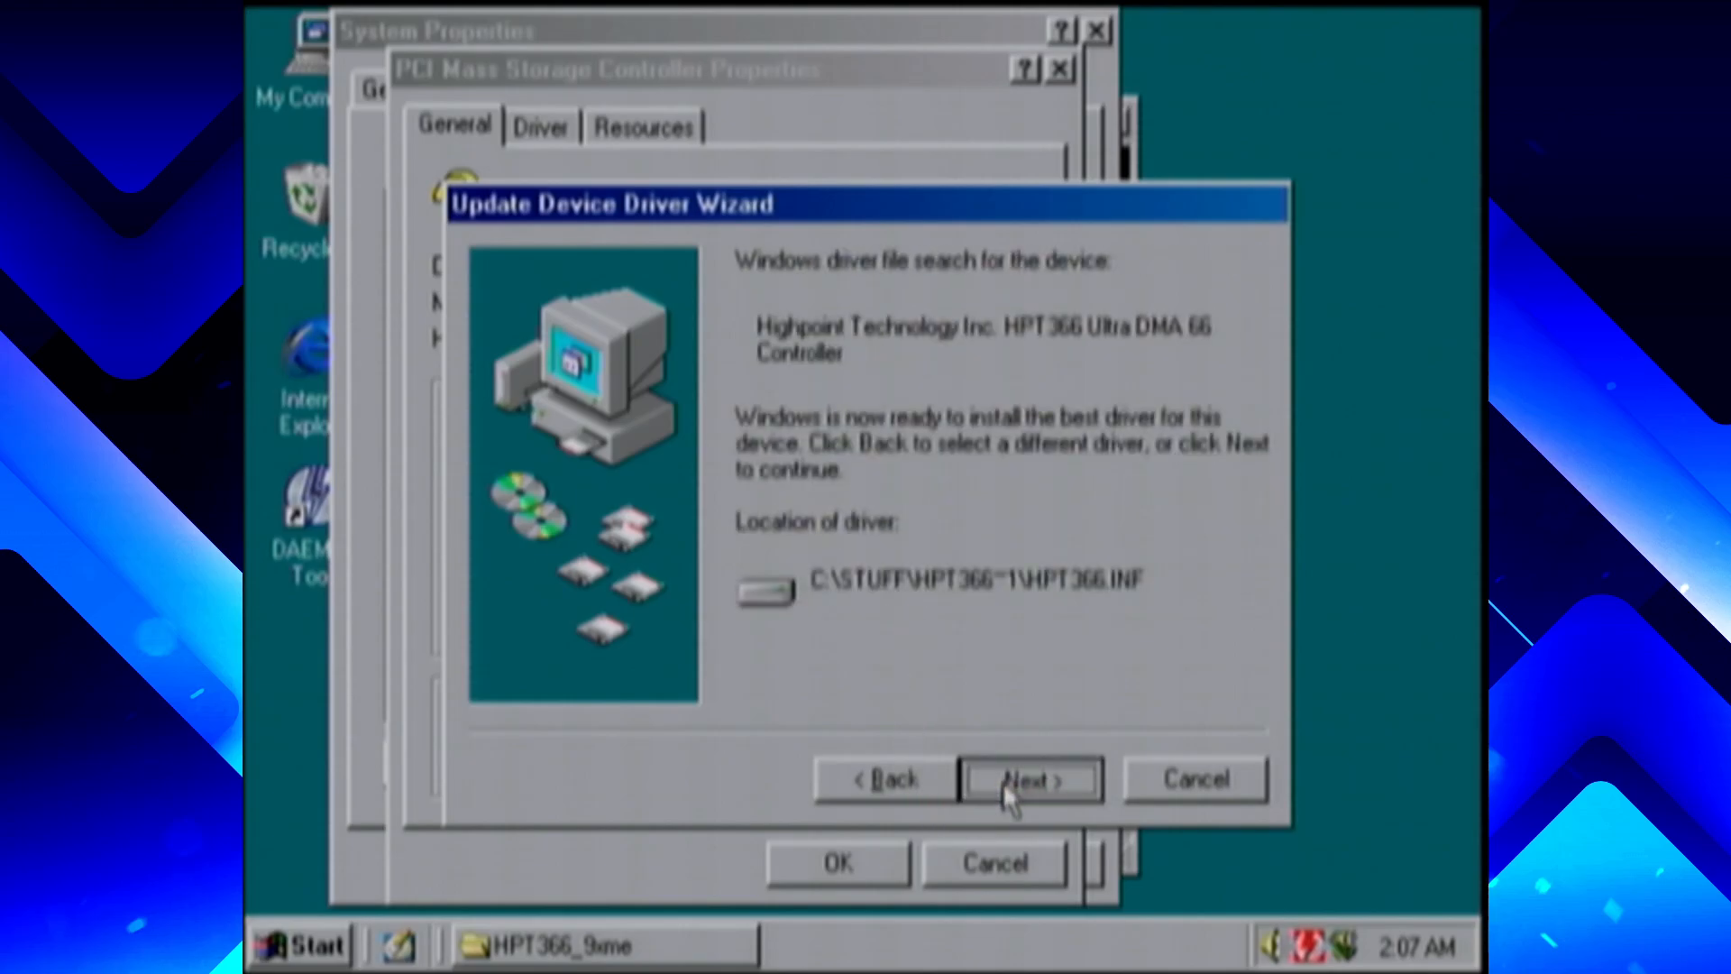
pyautogui.click(1010, 782)
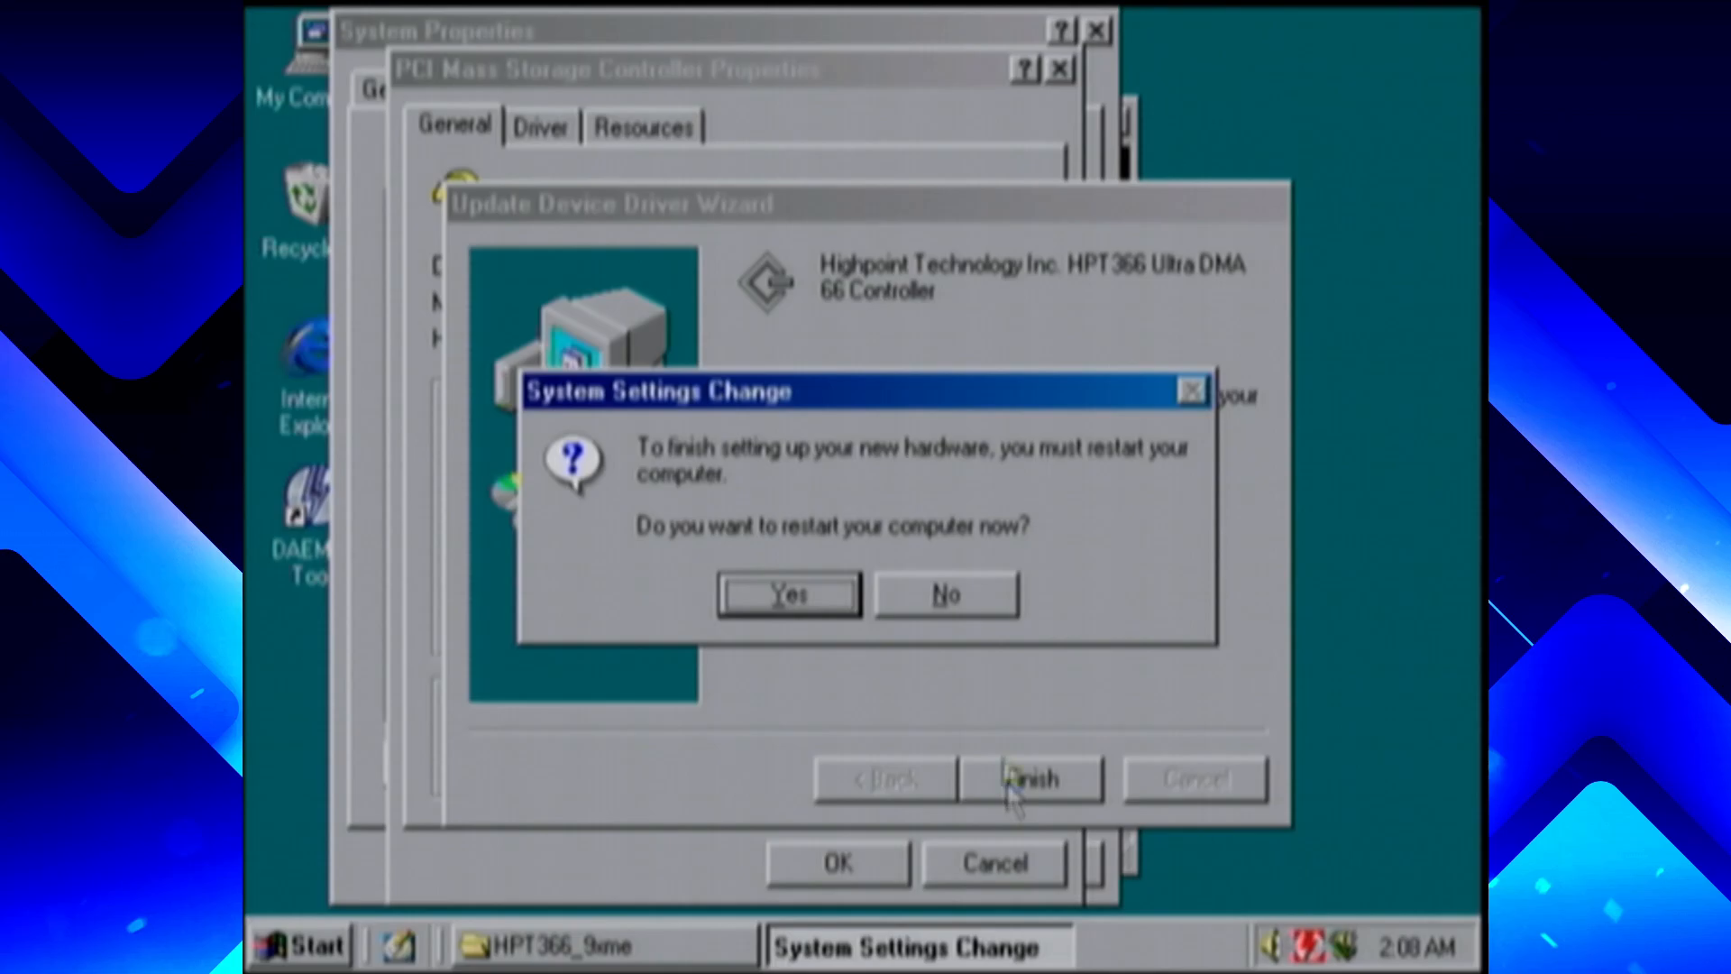
pyautogui.click(911, 592)
pyautogui.click(906, 864)
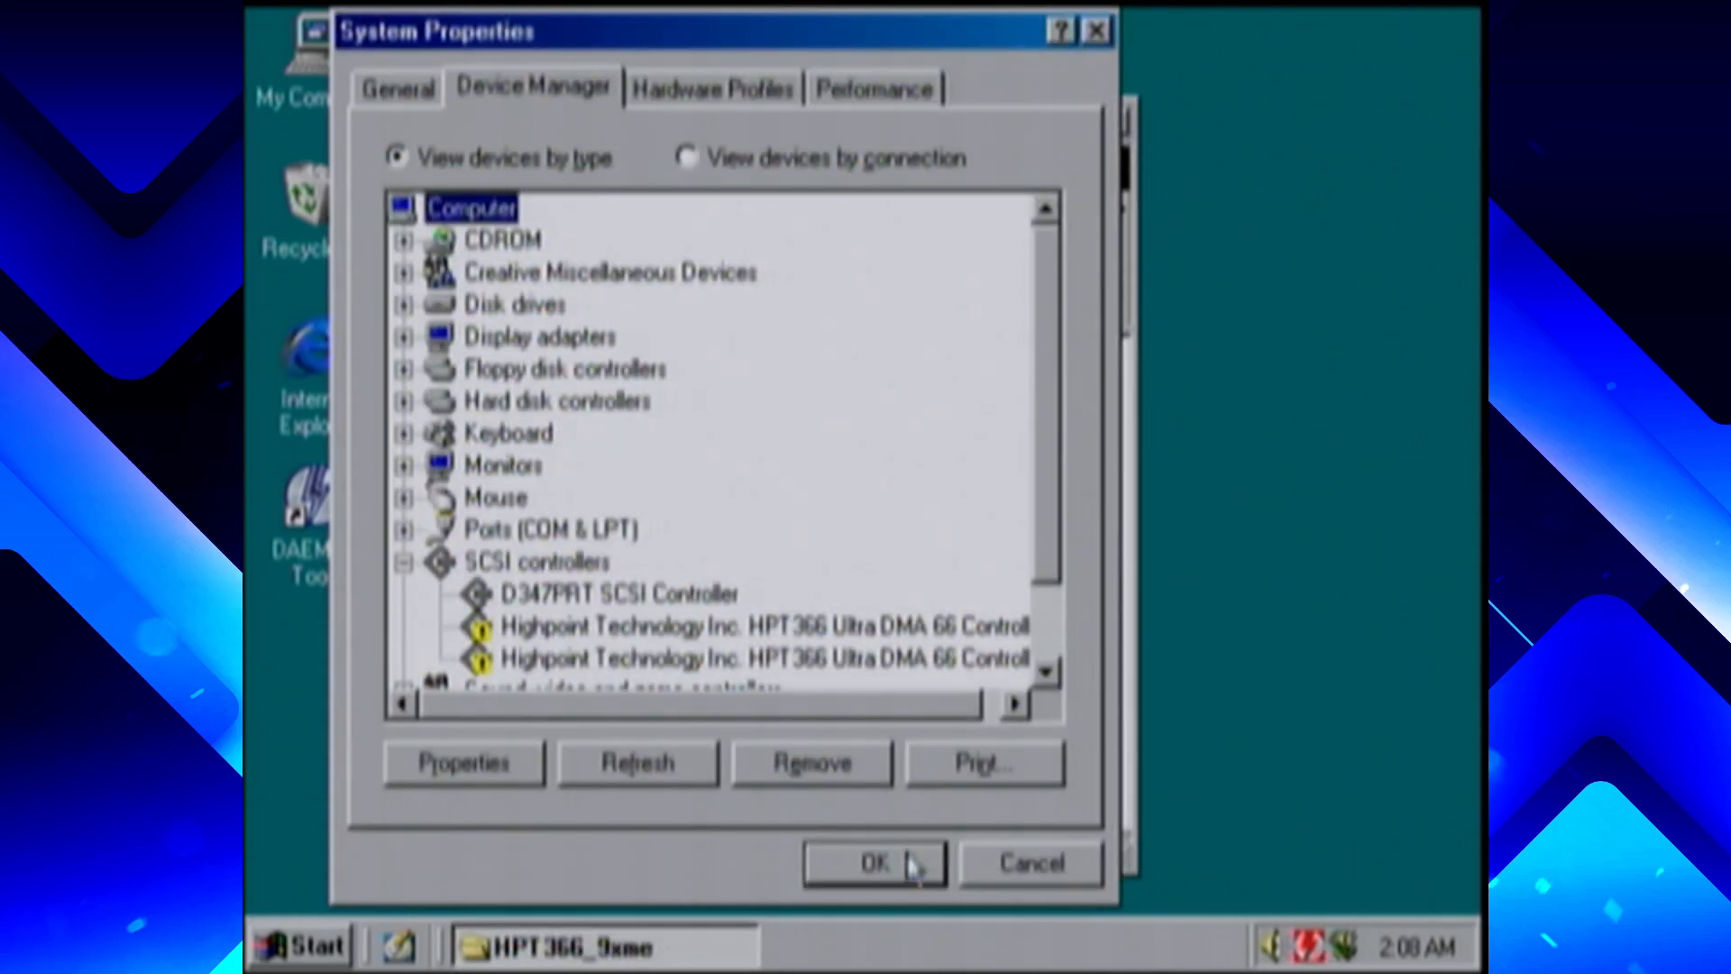
# Close System Properties and restart the computer through the Shut Down Windows dialog
pyautogui.click(909, 866)
pyautogui.click(927, 592)
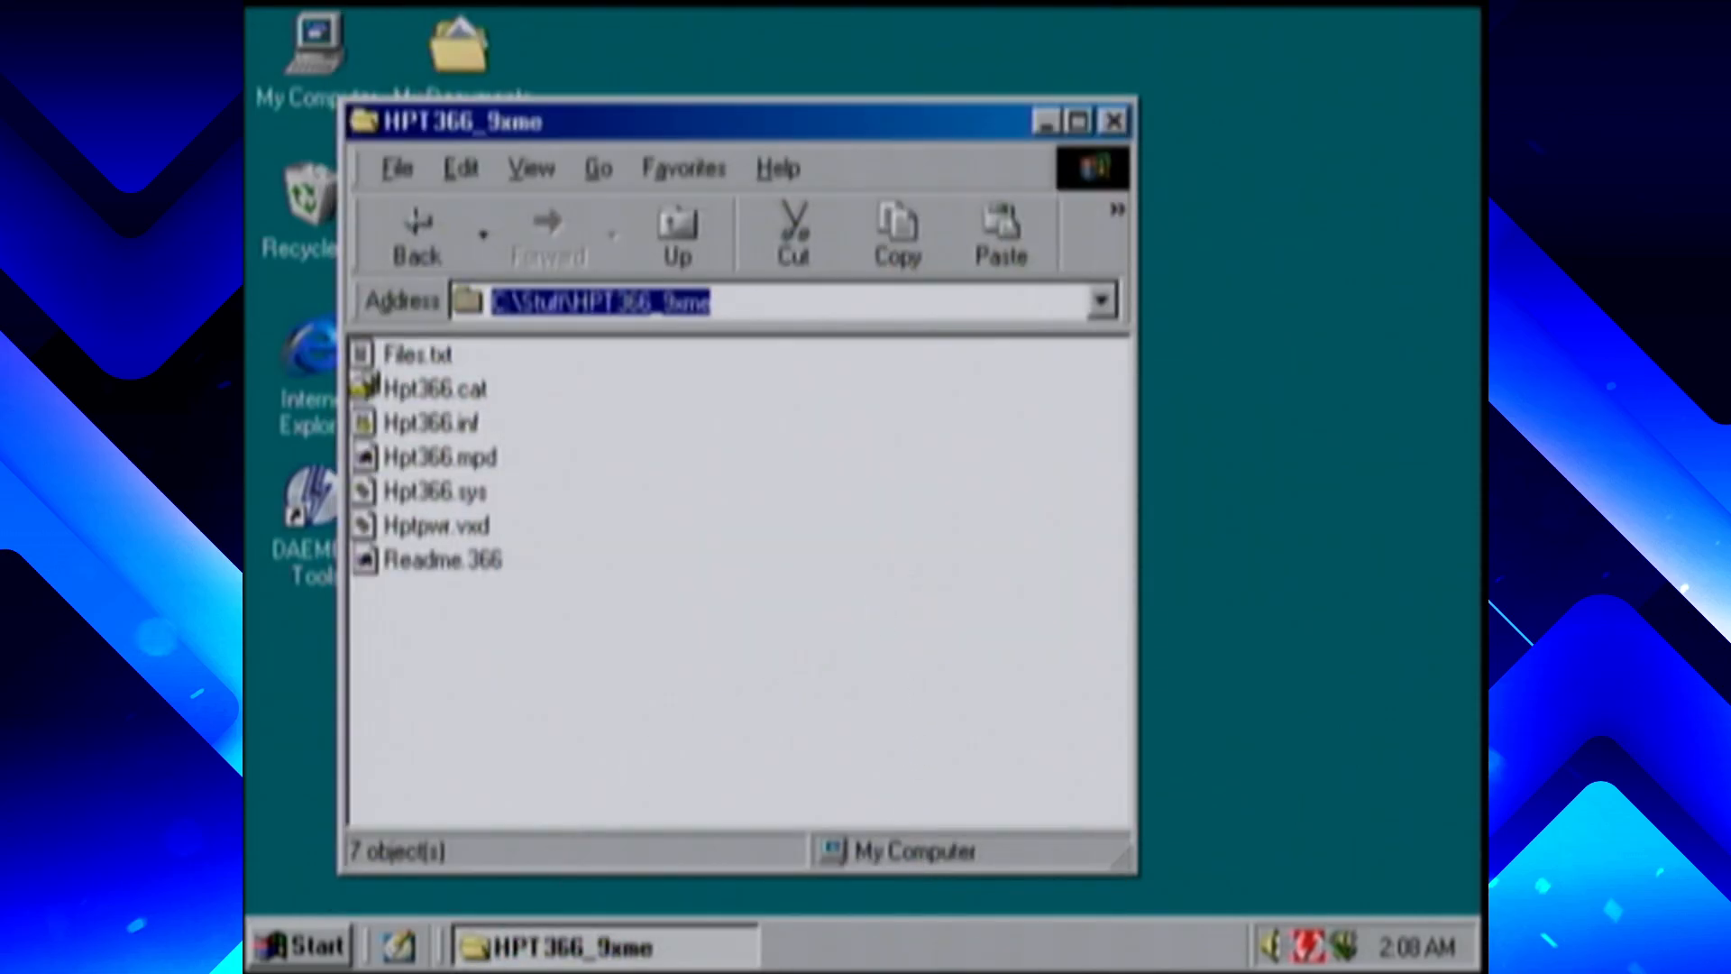
pyautogui.click(297, 947)
pyautogui.click(361, 893)
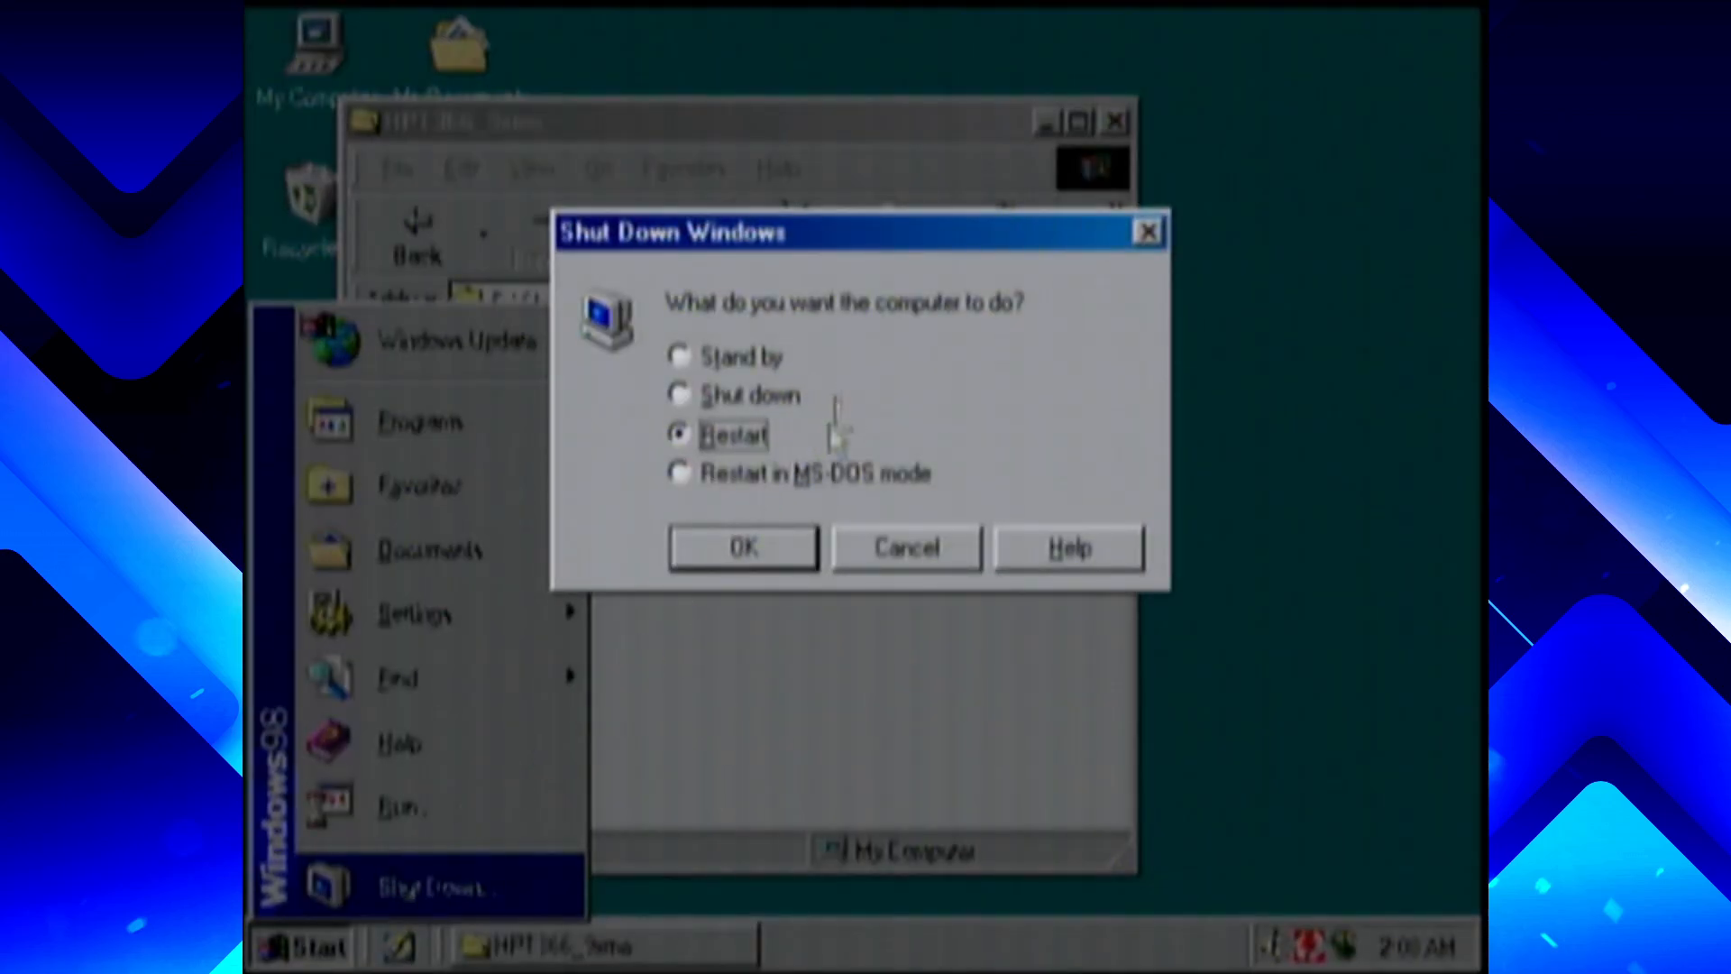
pyautogui.click(792, 553)
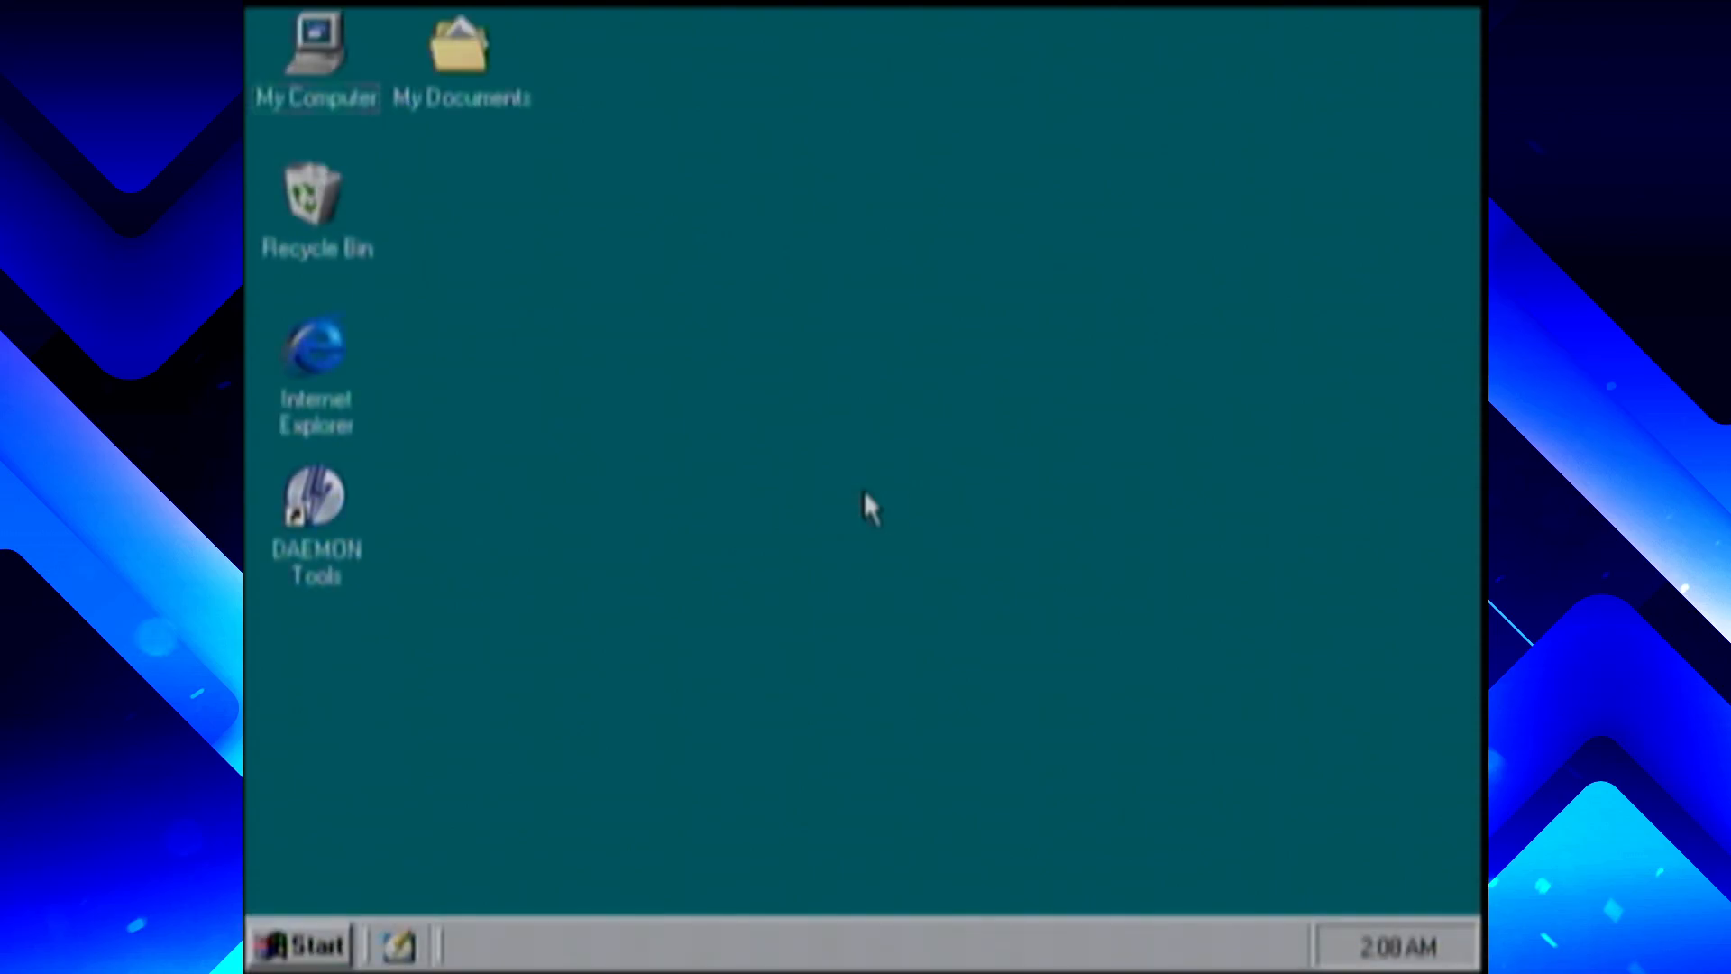
# Go up to C:\Stuff and review the device list in Device Manager, closing System Properties when done
pyautogui.click(331, 181)
pyautogui.rightClick(340, 192)
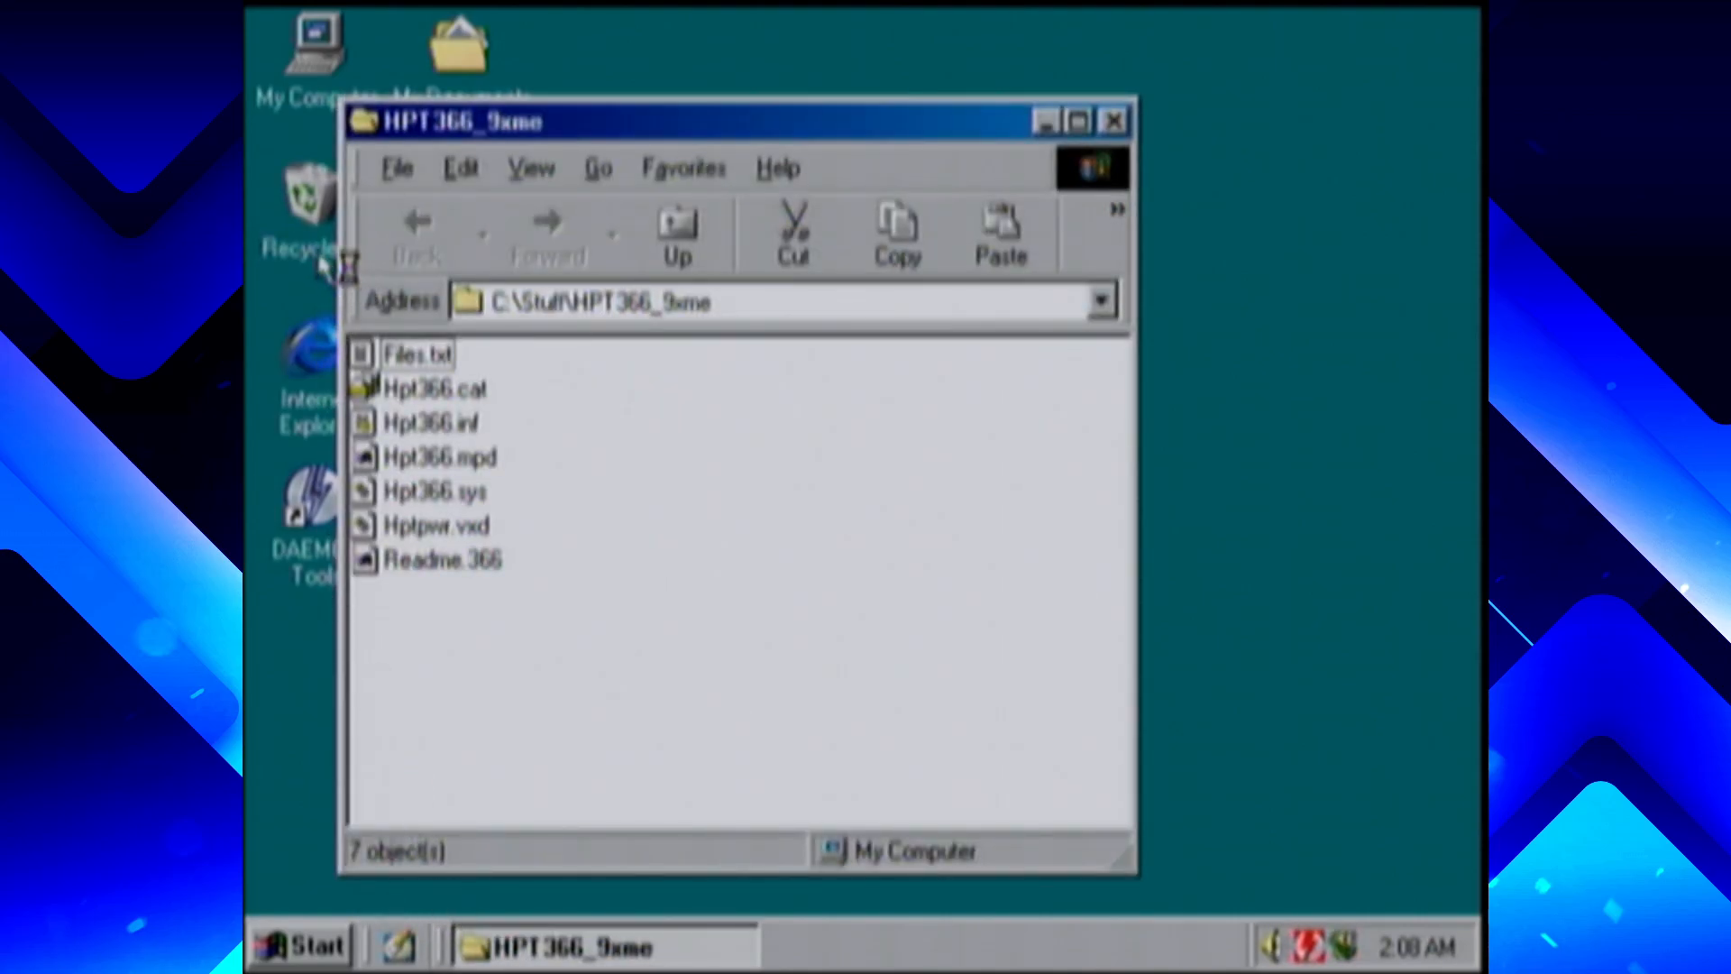
pyautogui.click(677, 235)
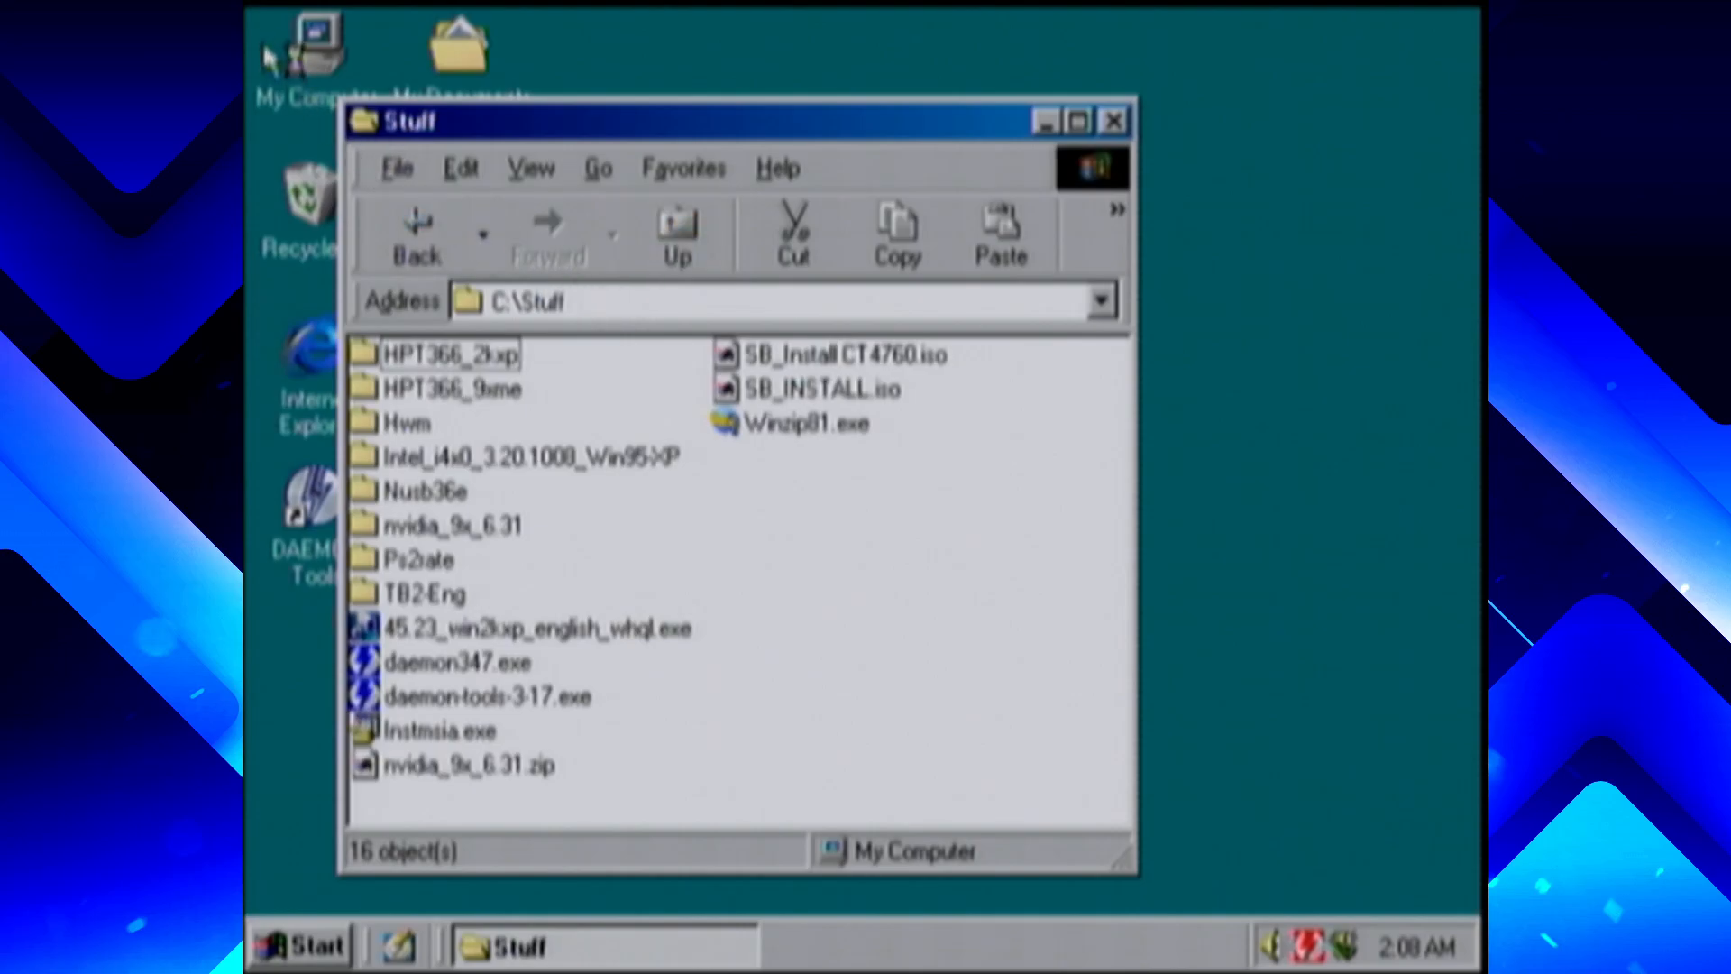
pyautogui.click(298, 40)
pyautogui.rightClick(285, 28)
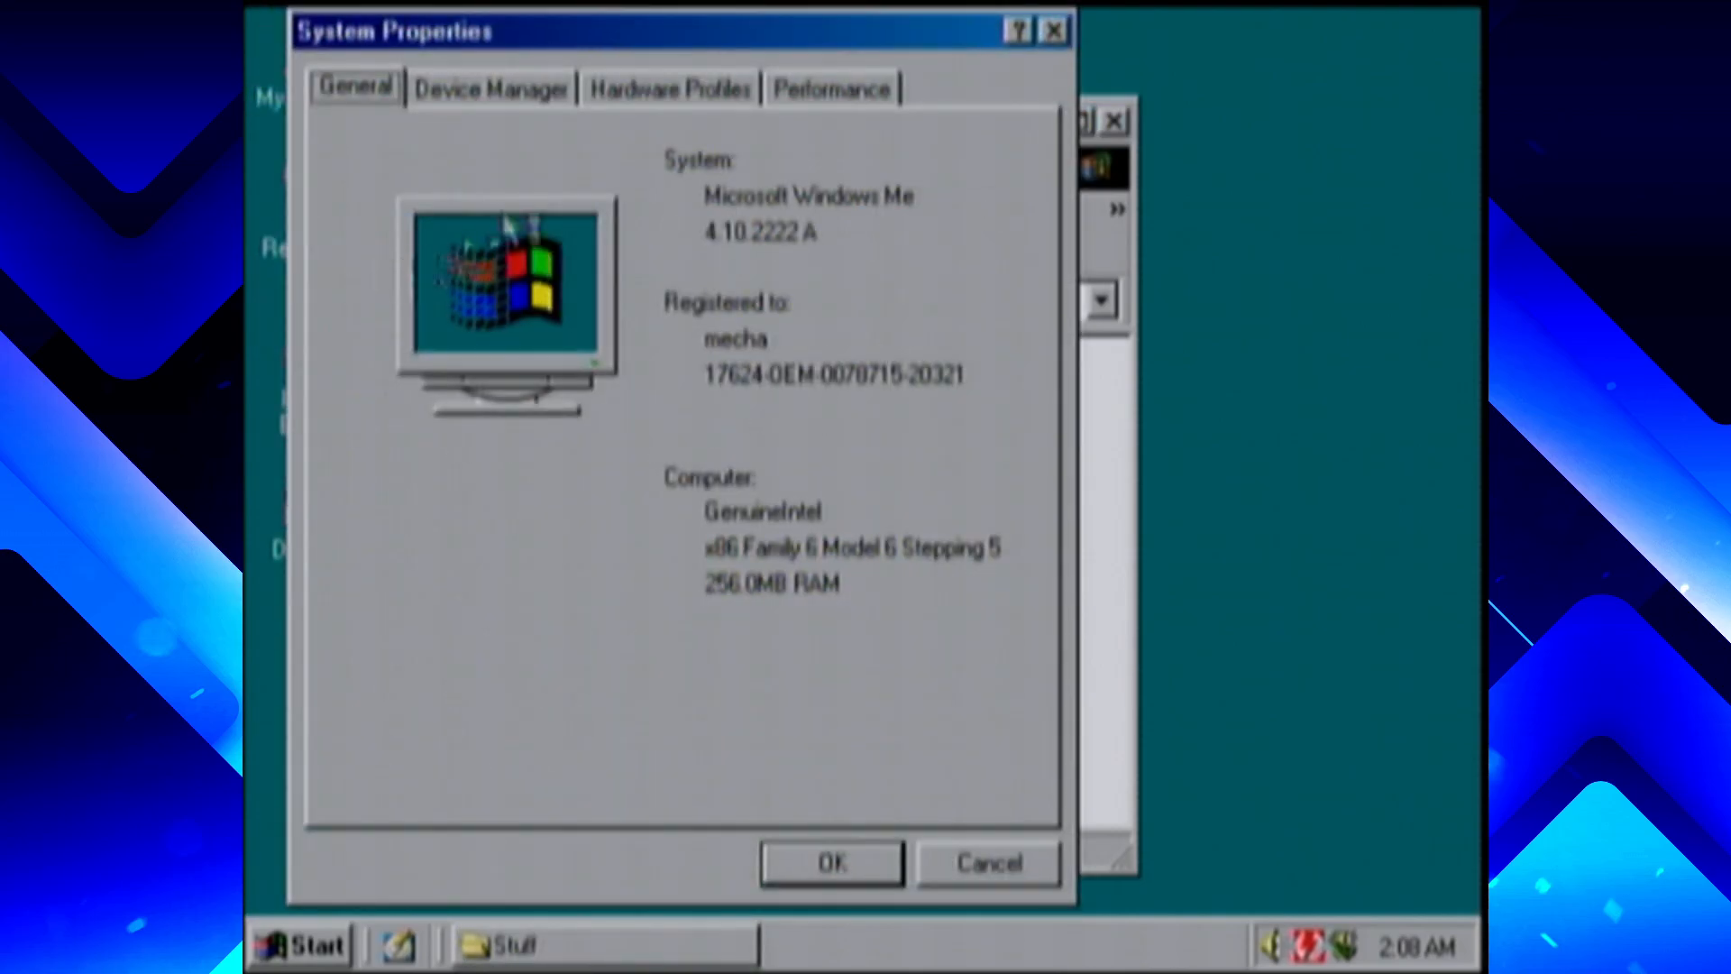
pyautogui.click(556, 88)
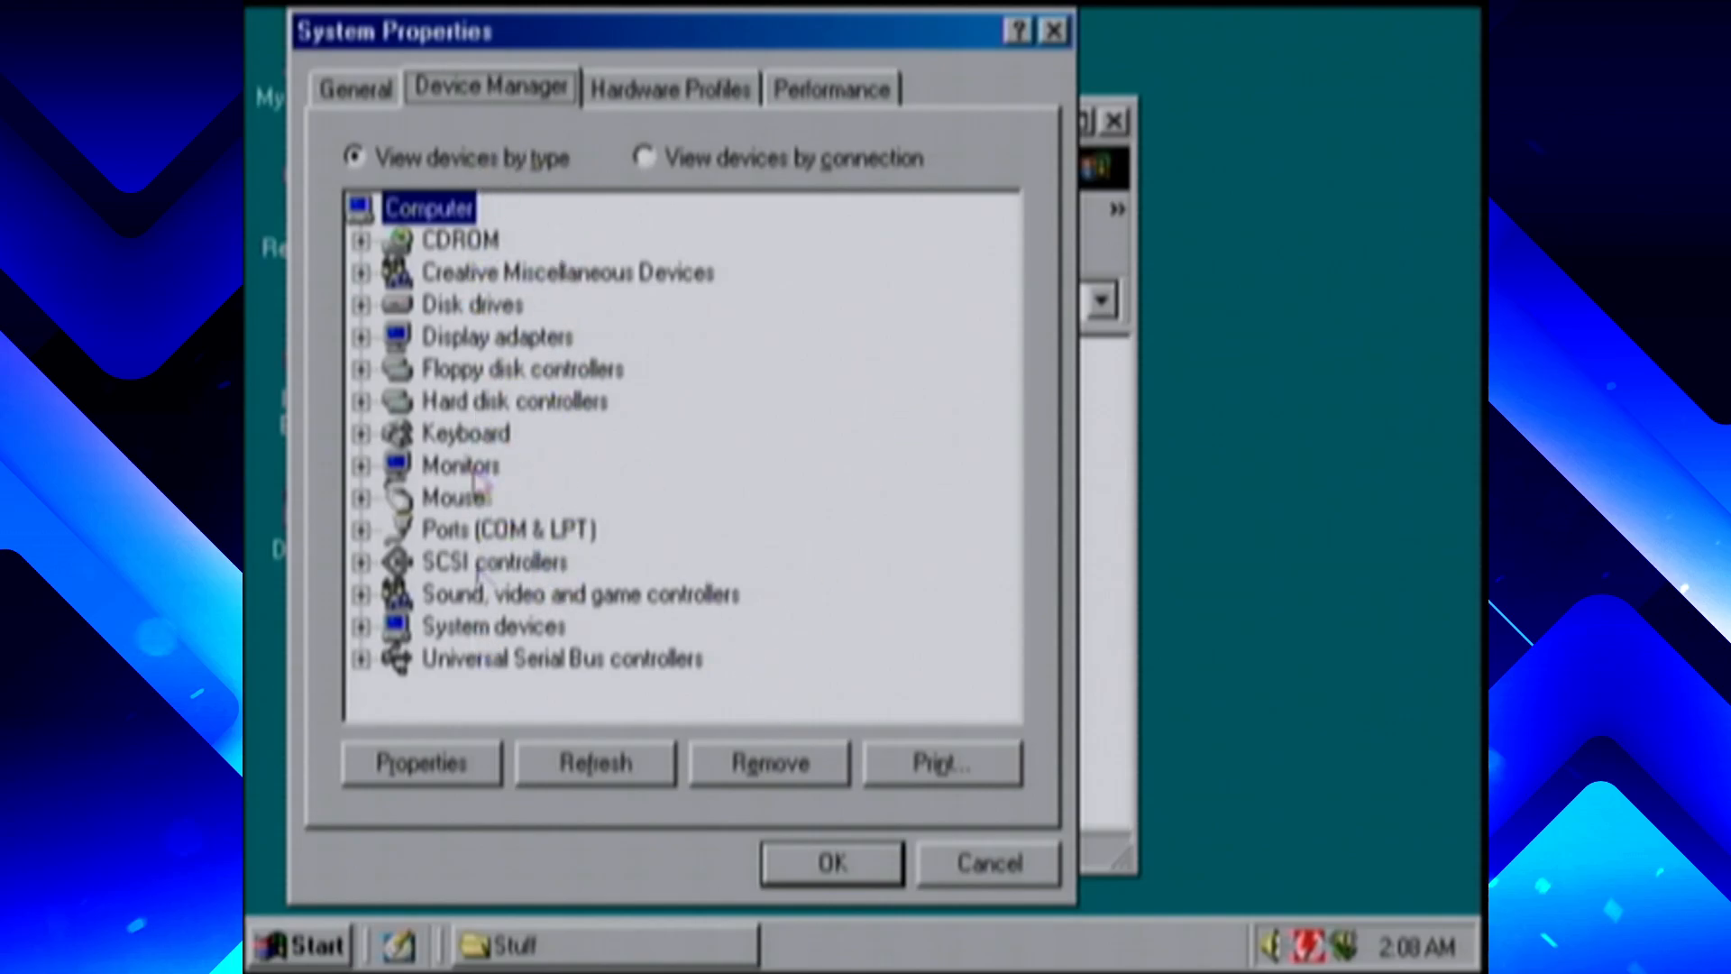
pyautogui.click(928, 856)
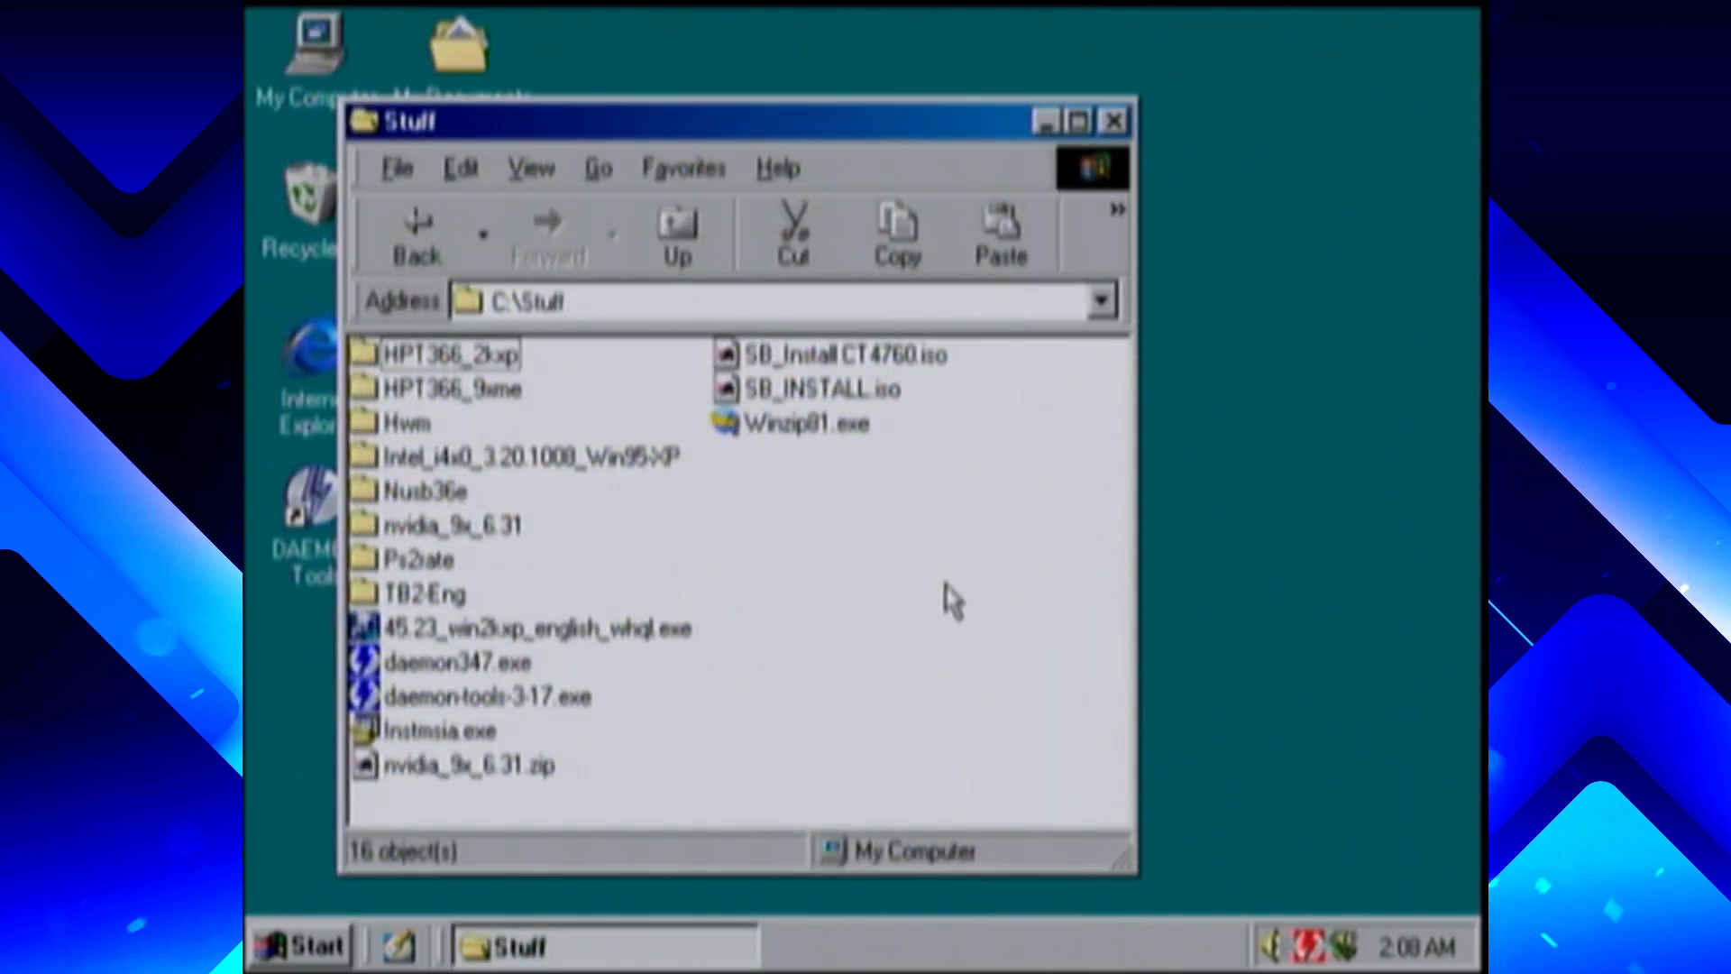
# Run Setup.exe from the Hwm folder and install HWDoctor
pyautogui.doubleClick(417, 424)
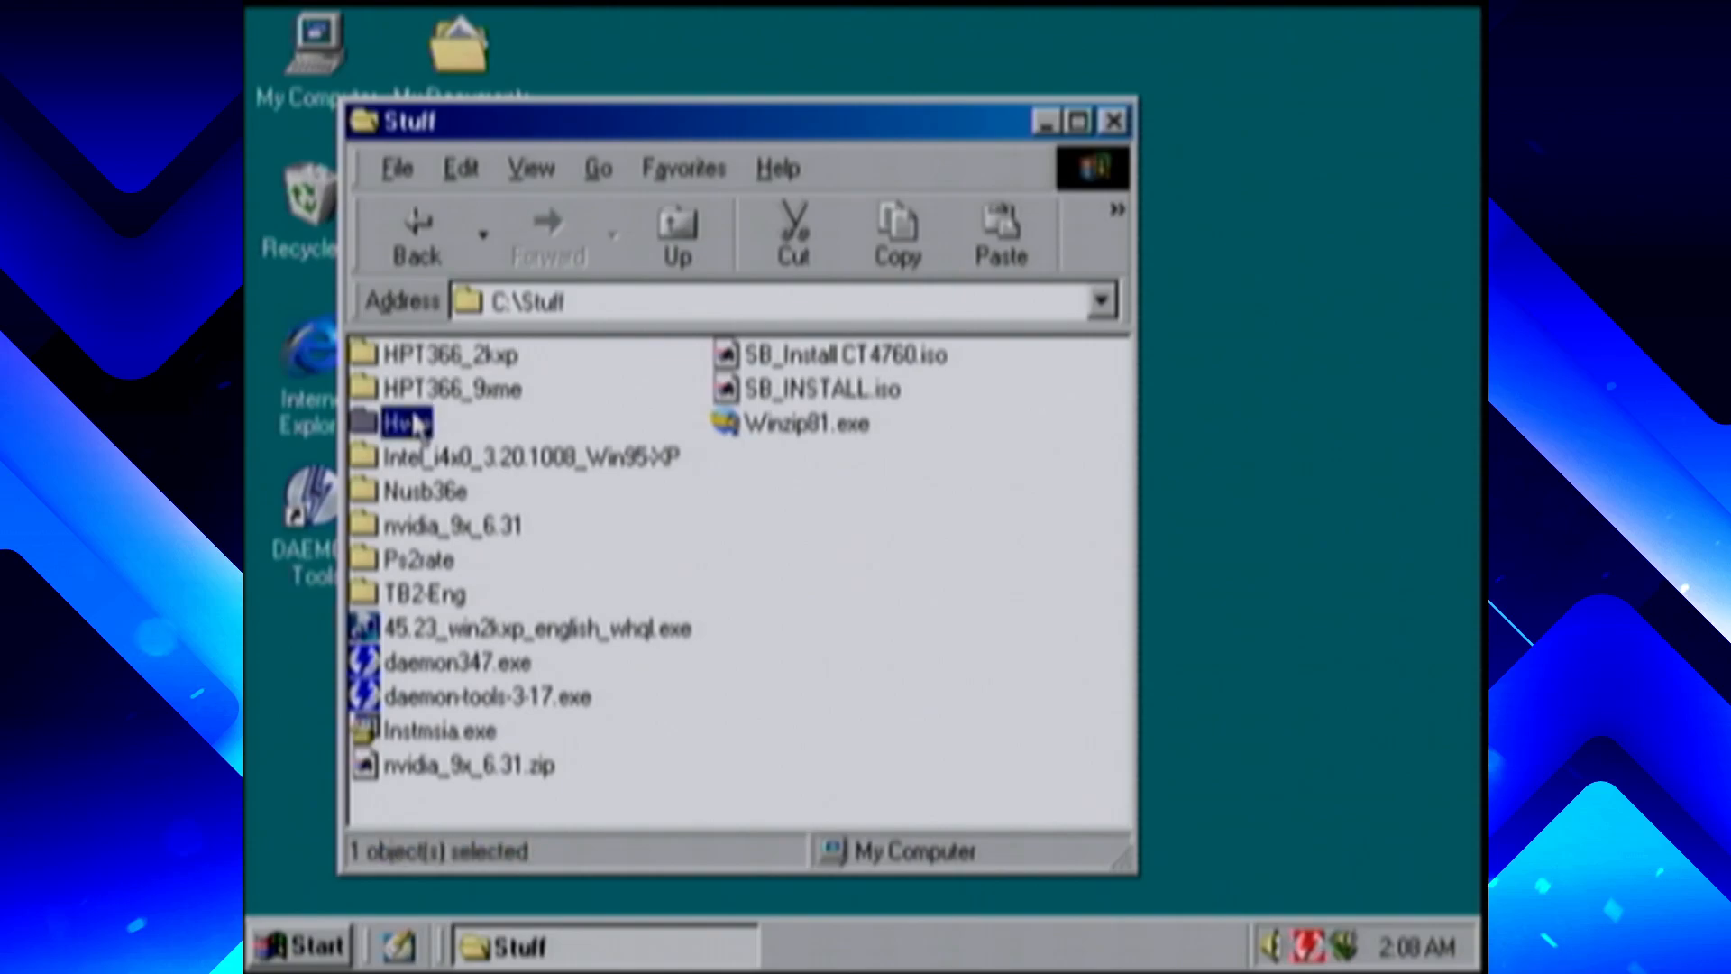
pyautogui.doubleClick(687, 365)
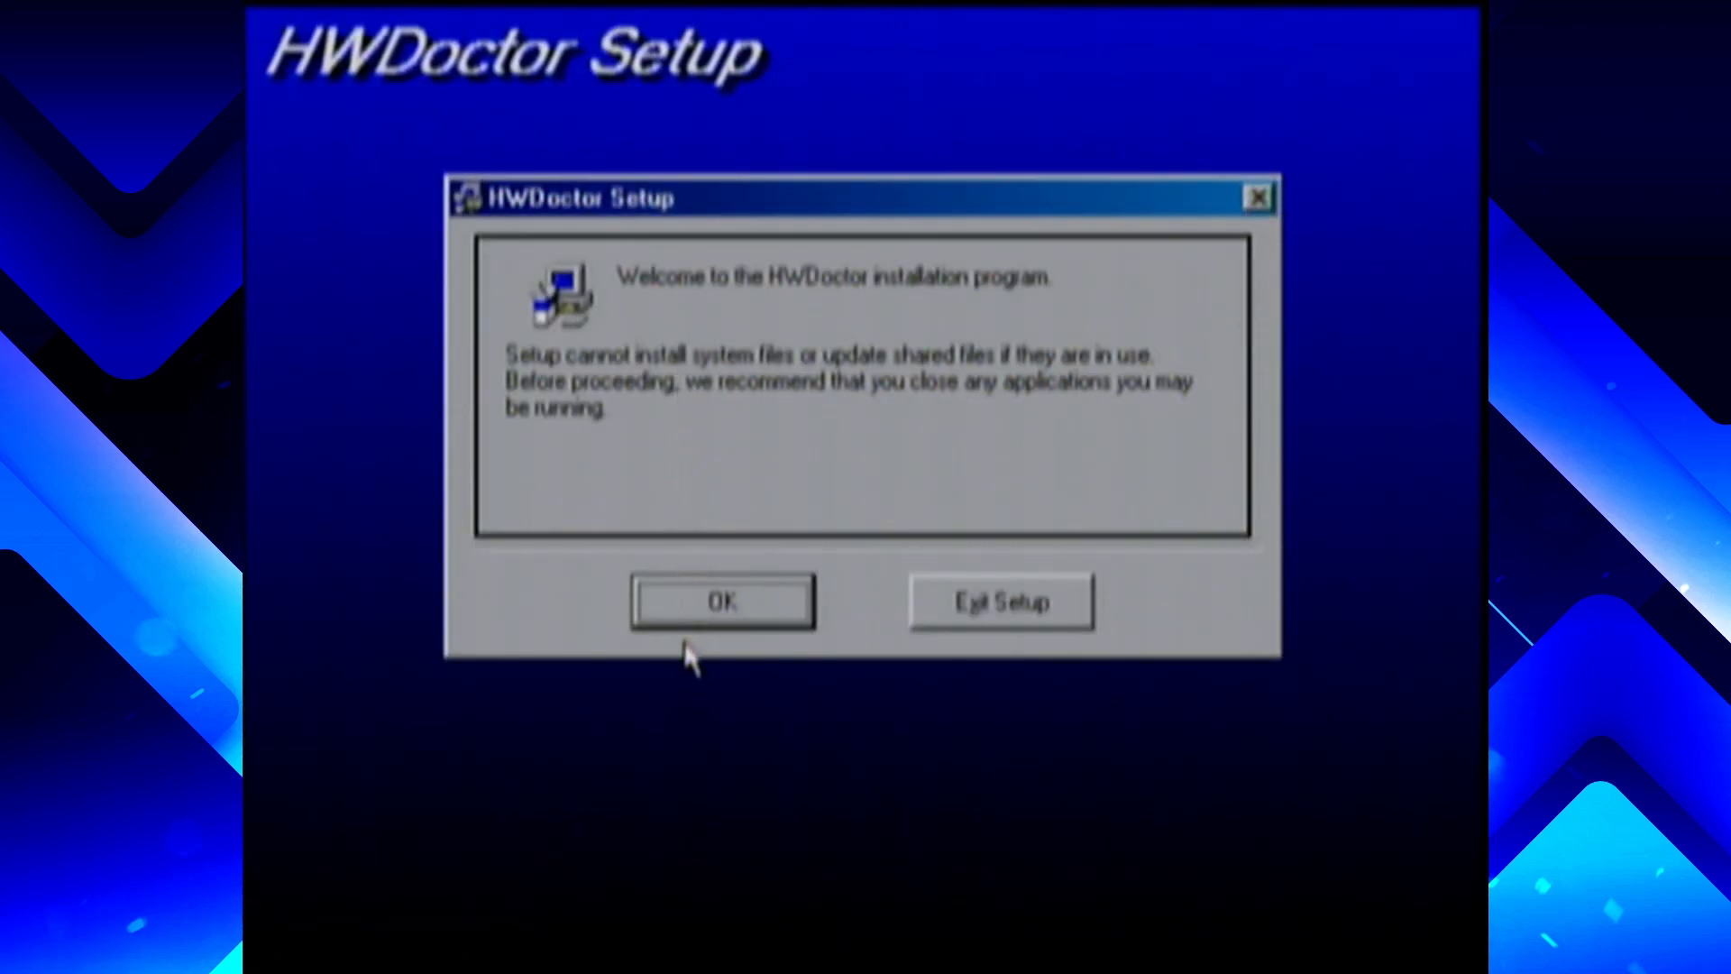
pyautogui.click(683, 601)
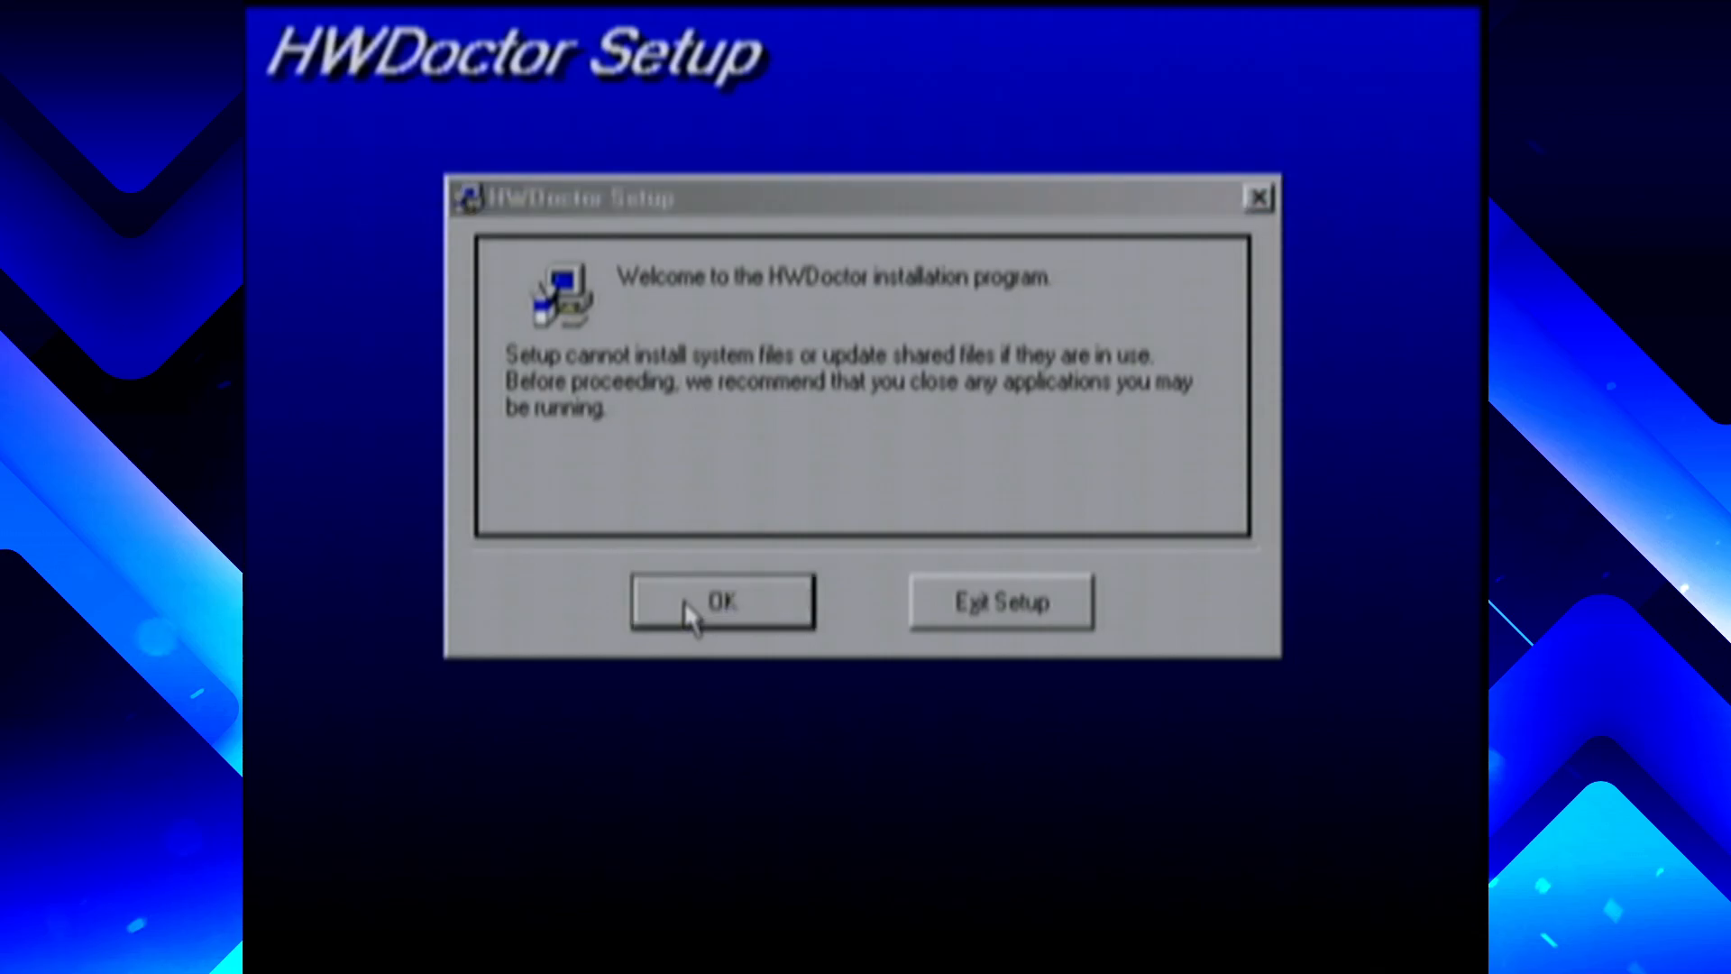
pyautogui.click(547, 372)
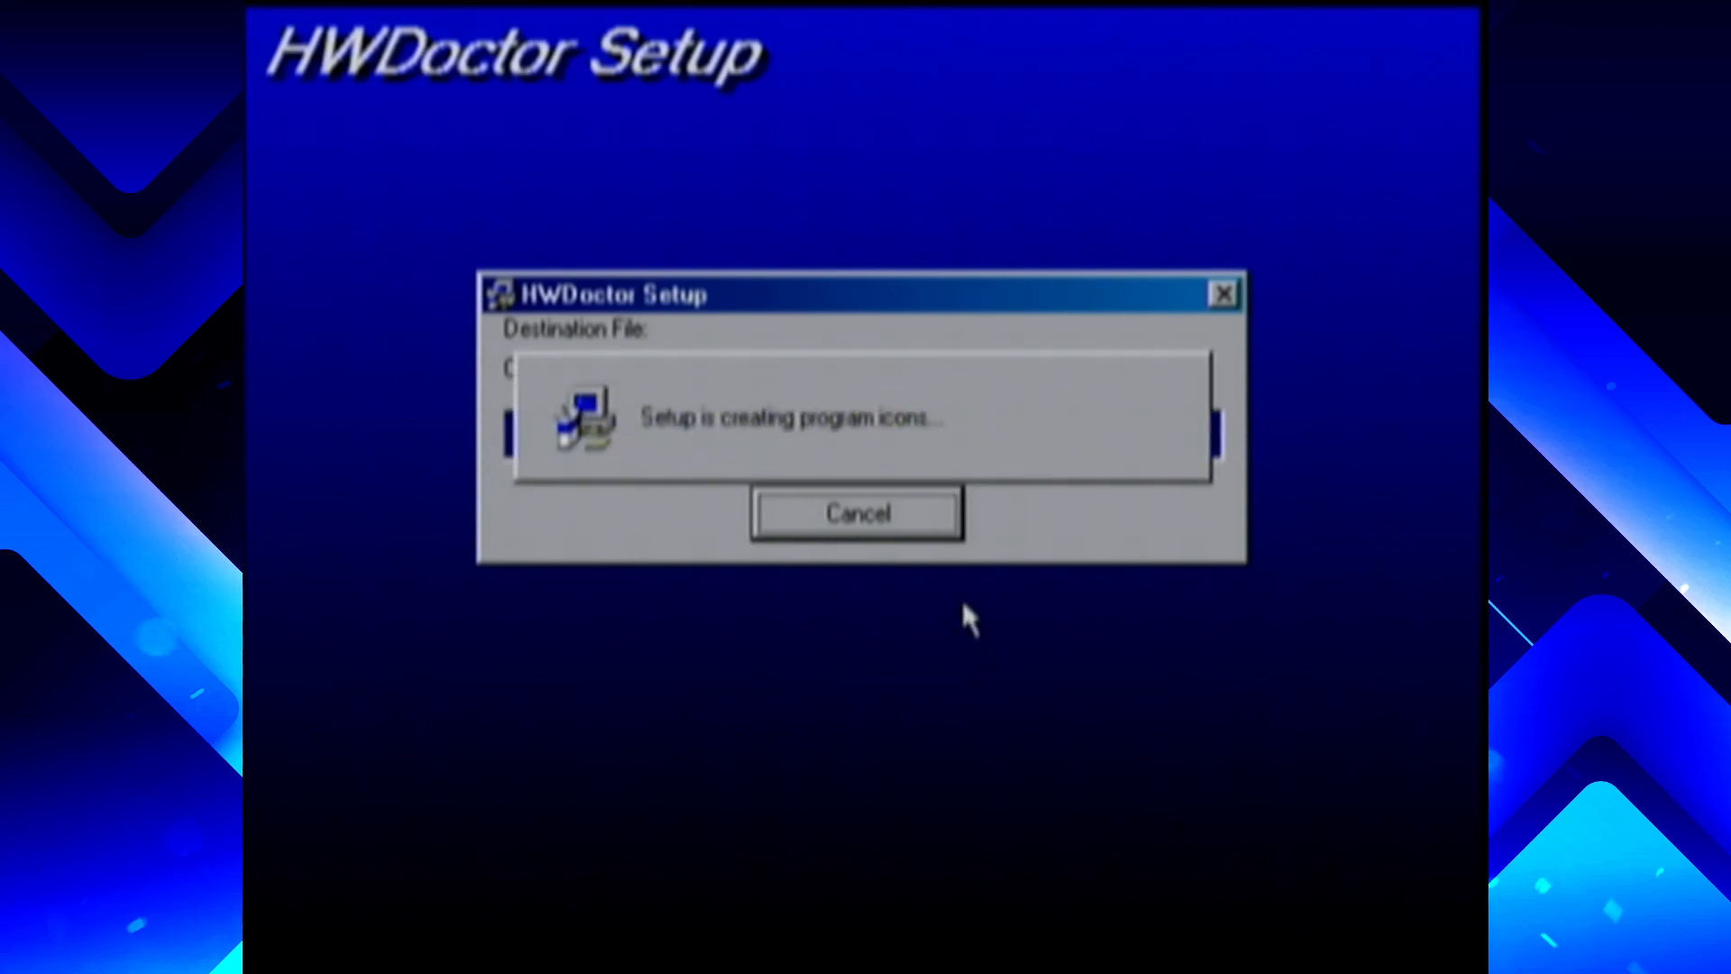
pyautogui.click(881, 559)
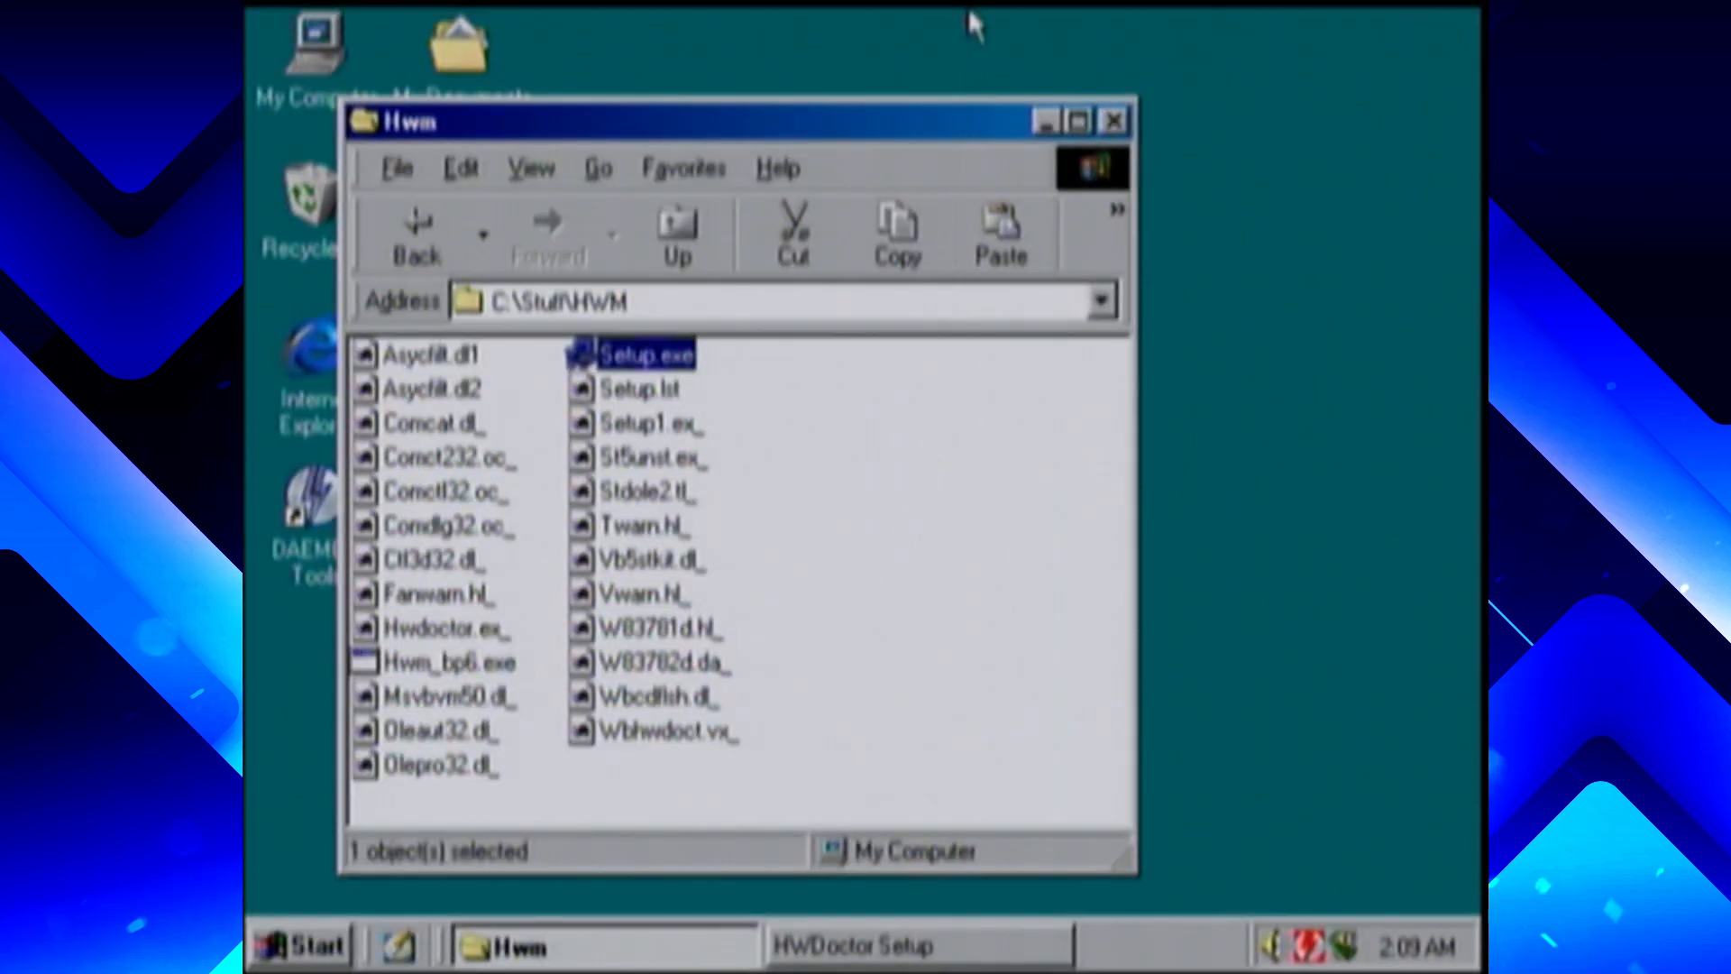
# Launch the newly installed Winbond Hardware Doctor
pyautogui.press('super')
pyautogui.press('p')
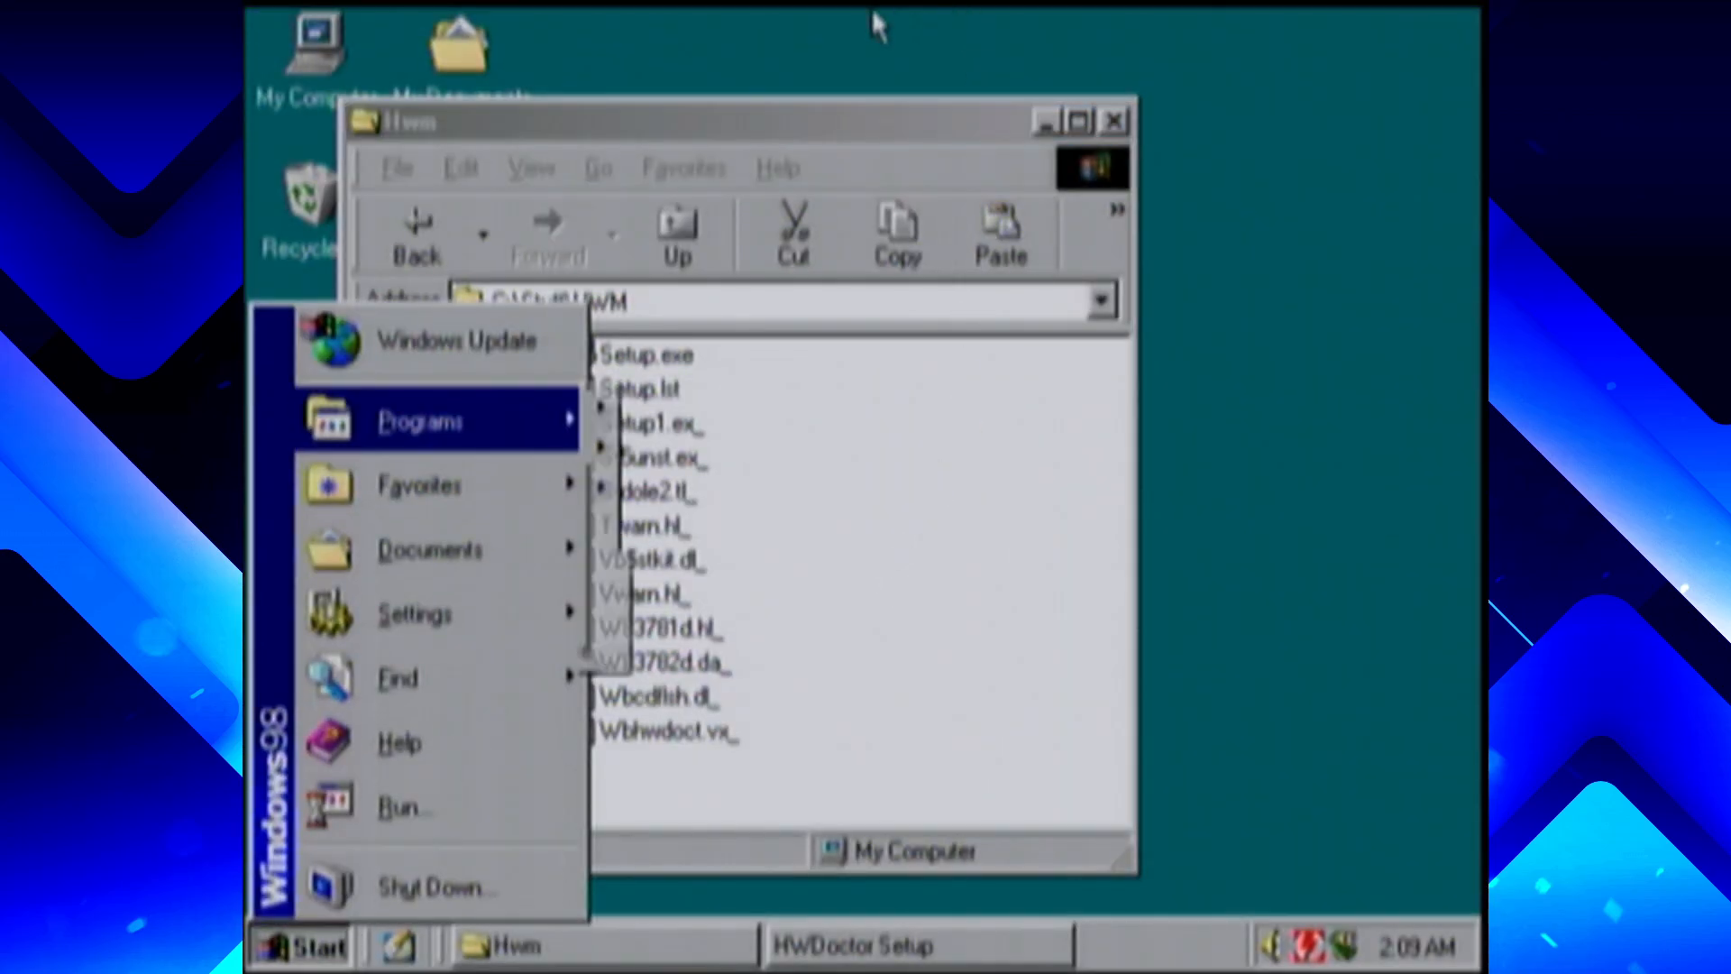
pyautogui.press('Down')
pyautogui.press('Down')
pyautogui.press('Down')
pyautogui.press('Return')
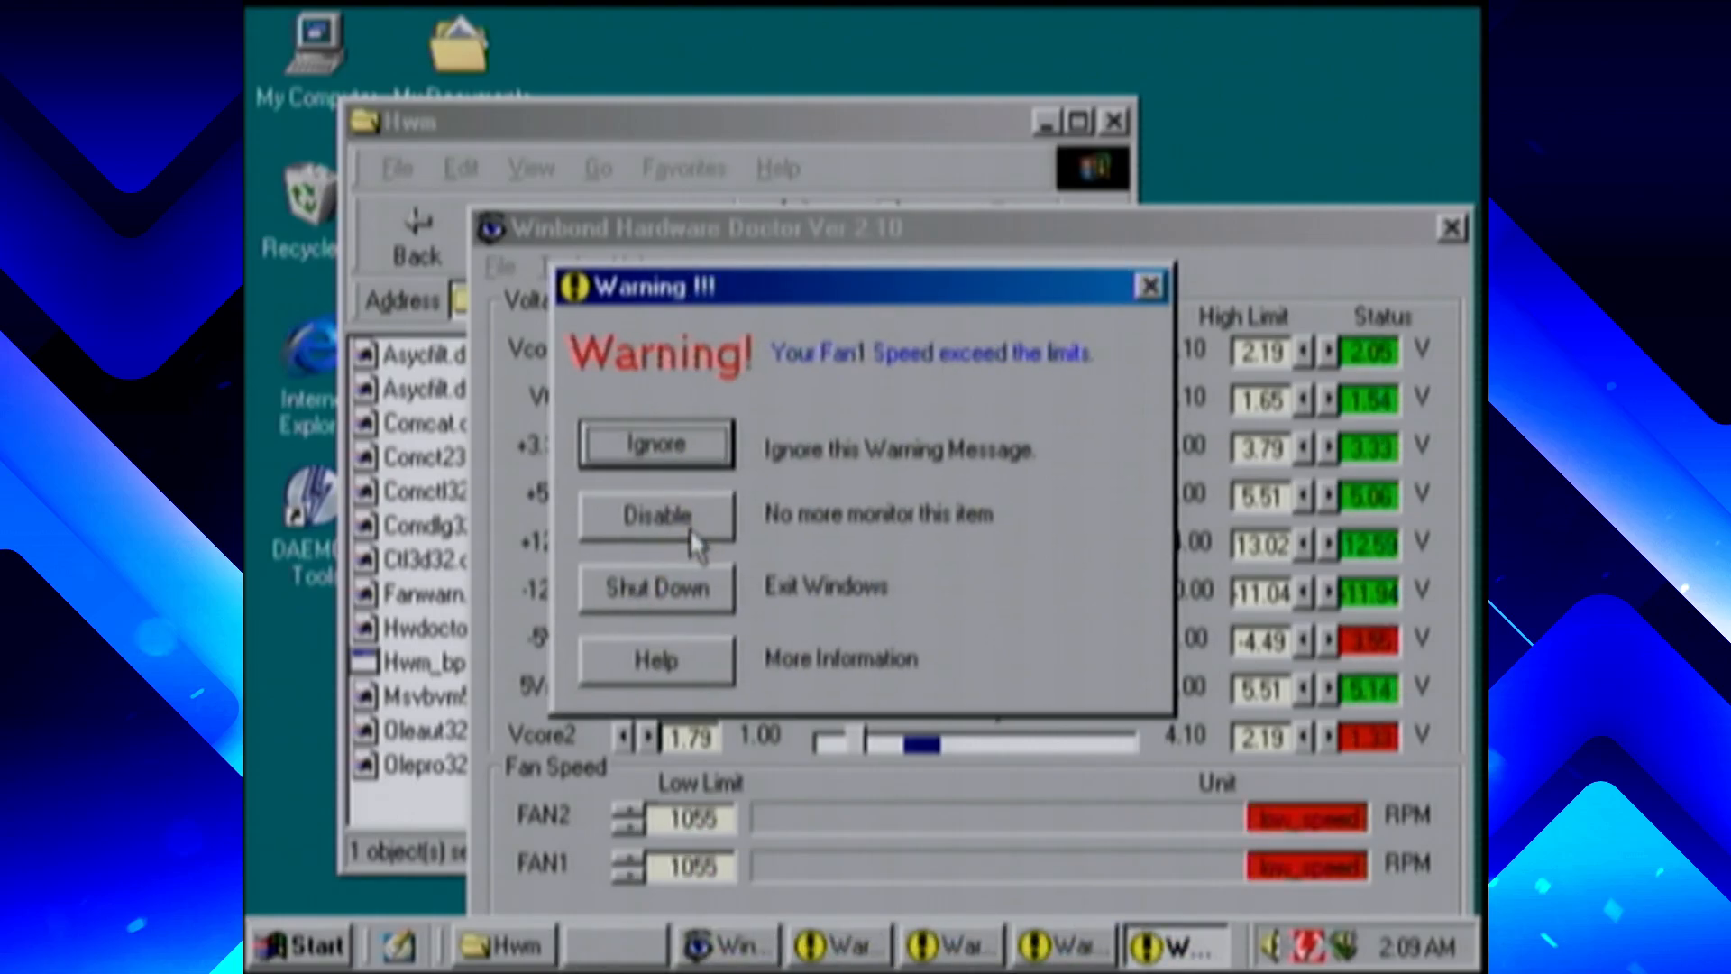
# Disable monitoring of FAN1, FAN2, Vcore2 and the -5V voltage in the Hardware Doctor warnings
pyautogui.click(690, 528)
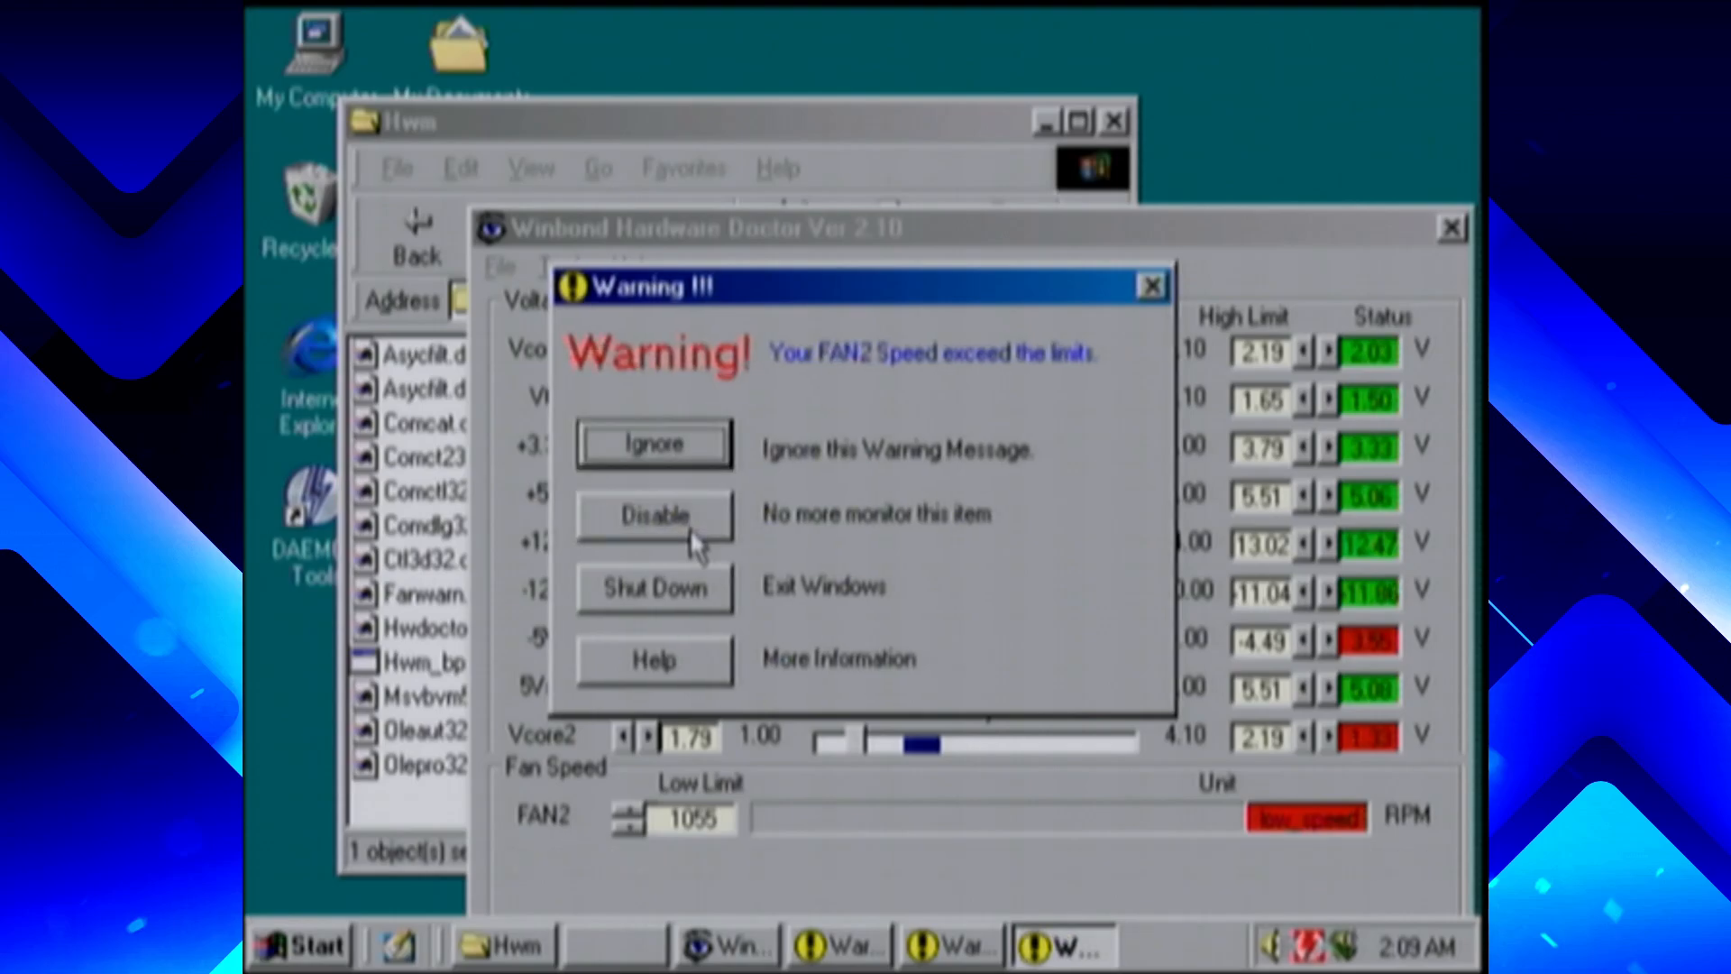
pyautogui.click(690, 529)
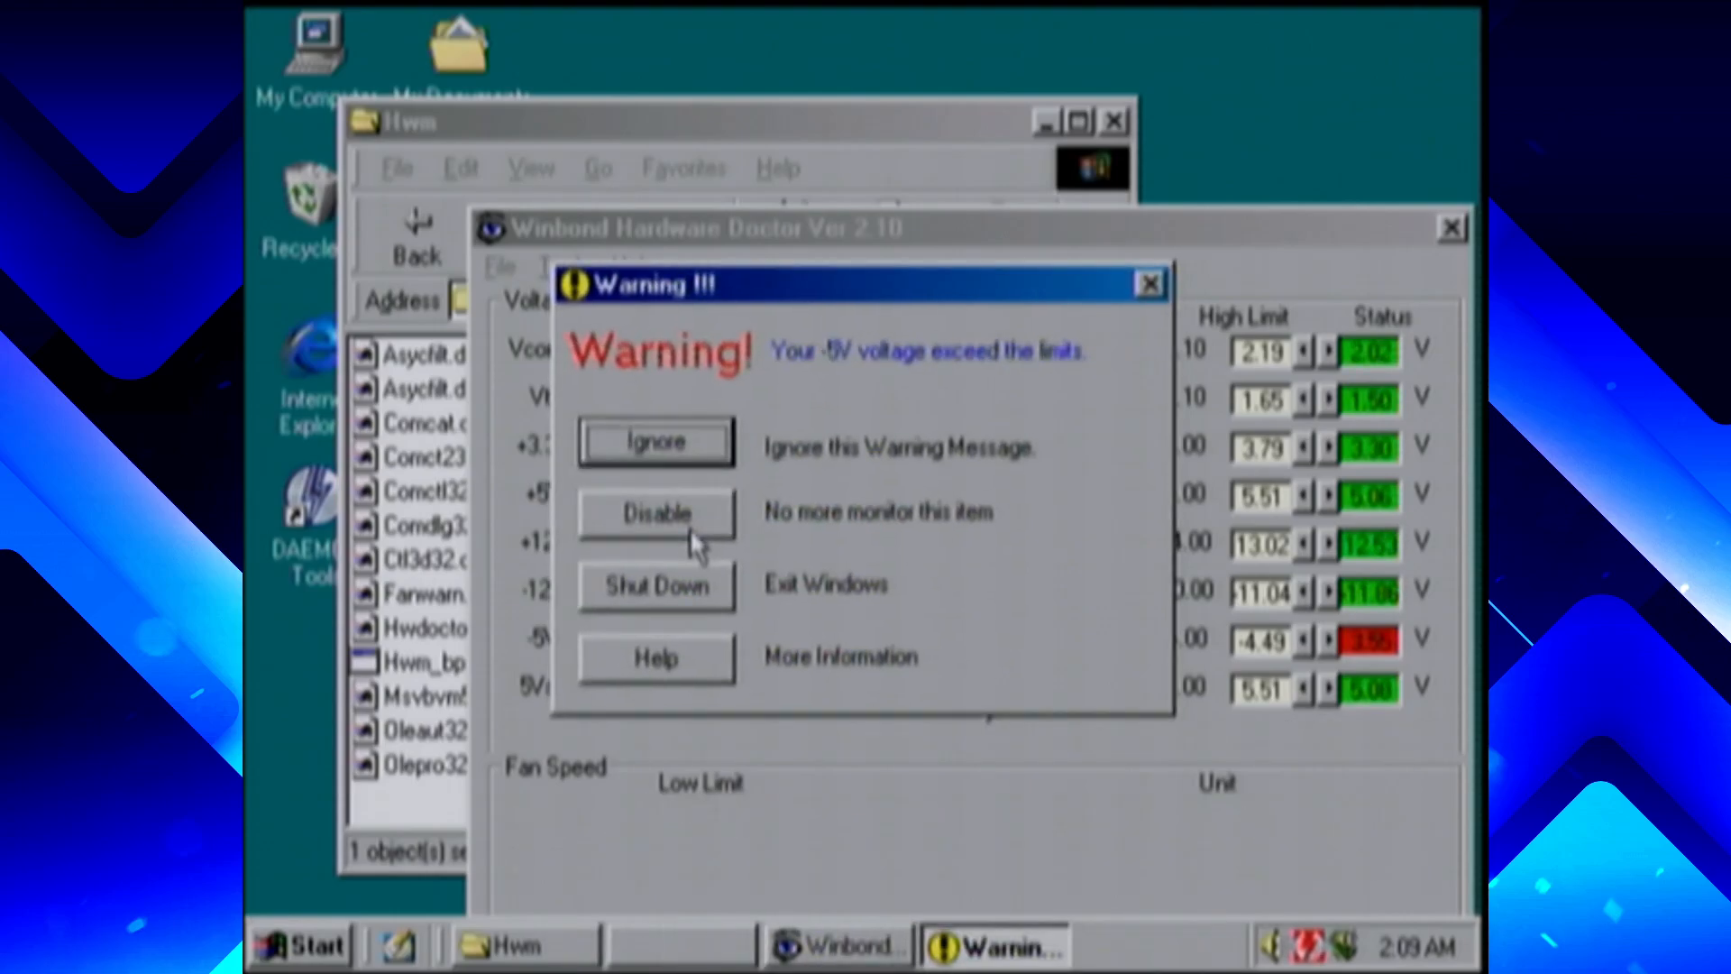
pyautogui.click(689, 529)
# Try enabling -5V monitoring in Hardware Doctor's Monitoring Config, and disable the item again in the warning
pyautogui.moveTo(943, 237); pyautogui.dragTo(835, 34)
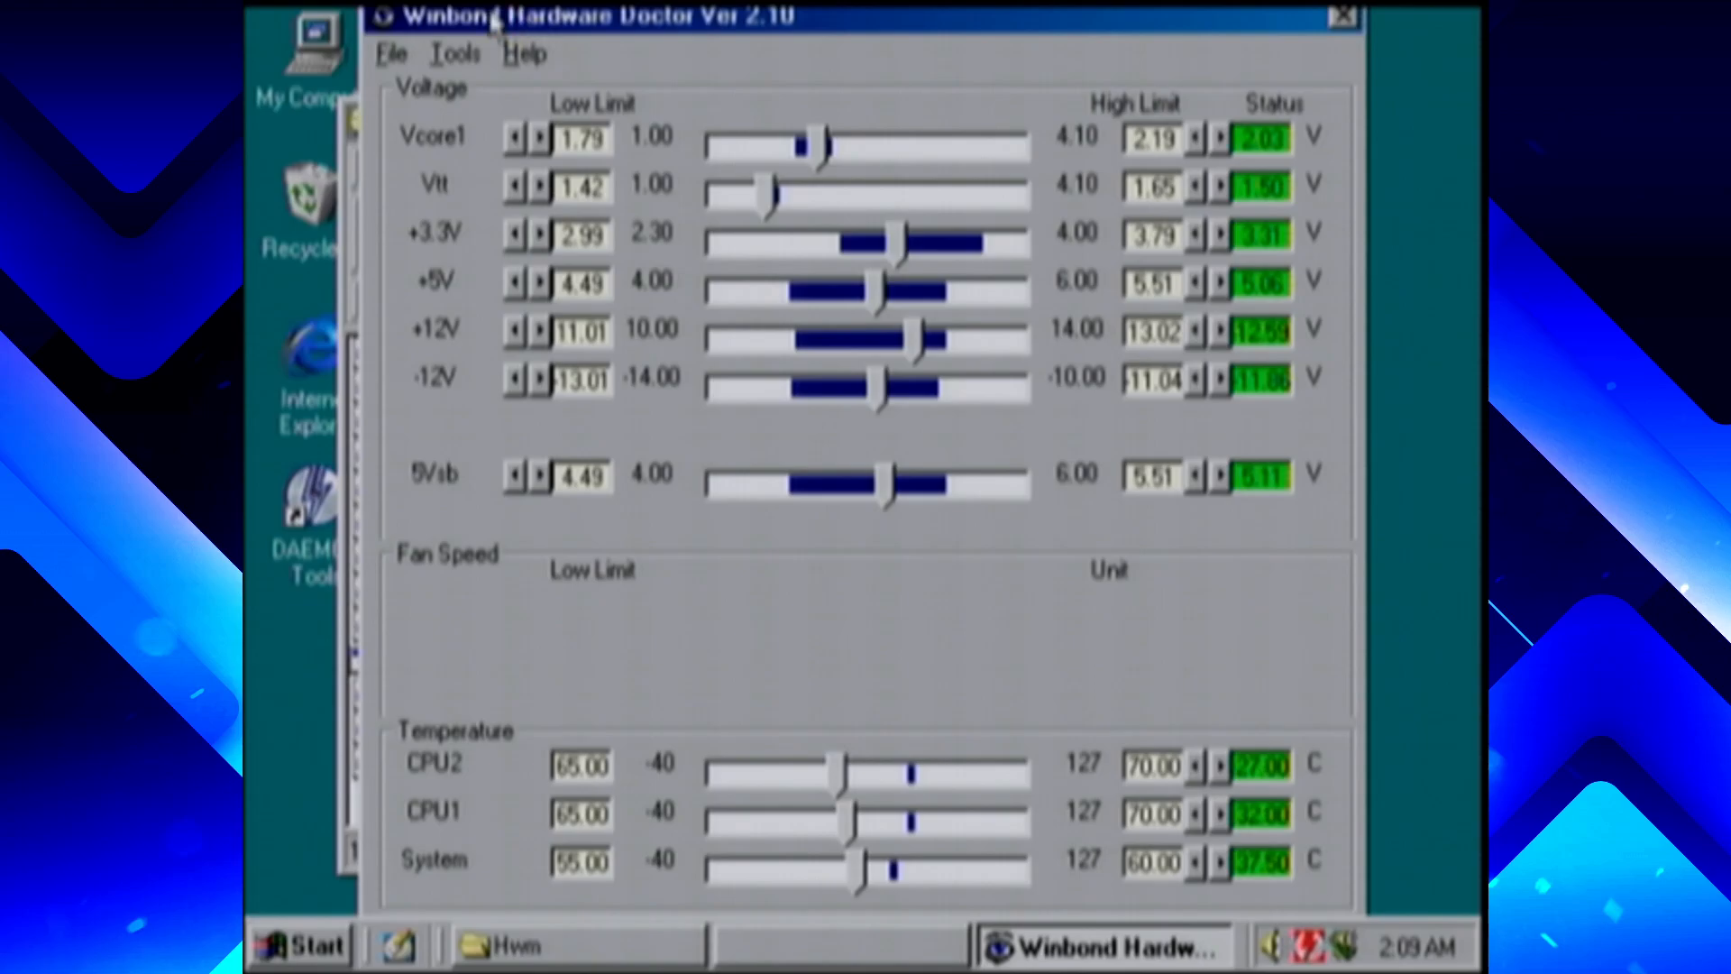
pyautogui.click(460, 54)
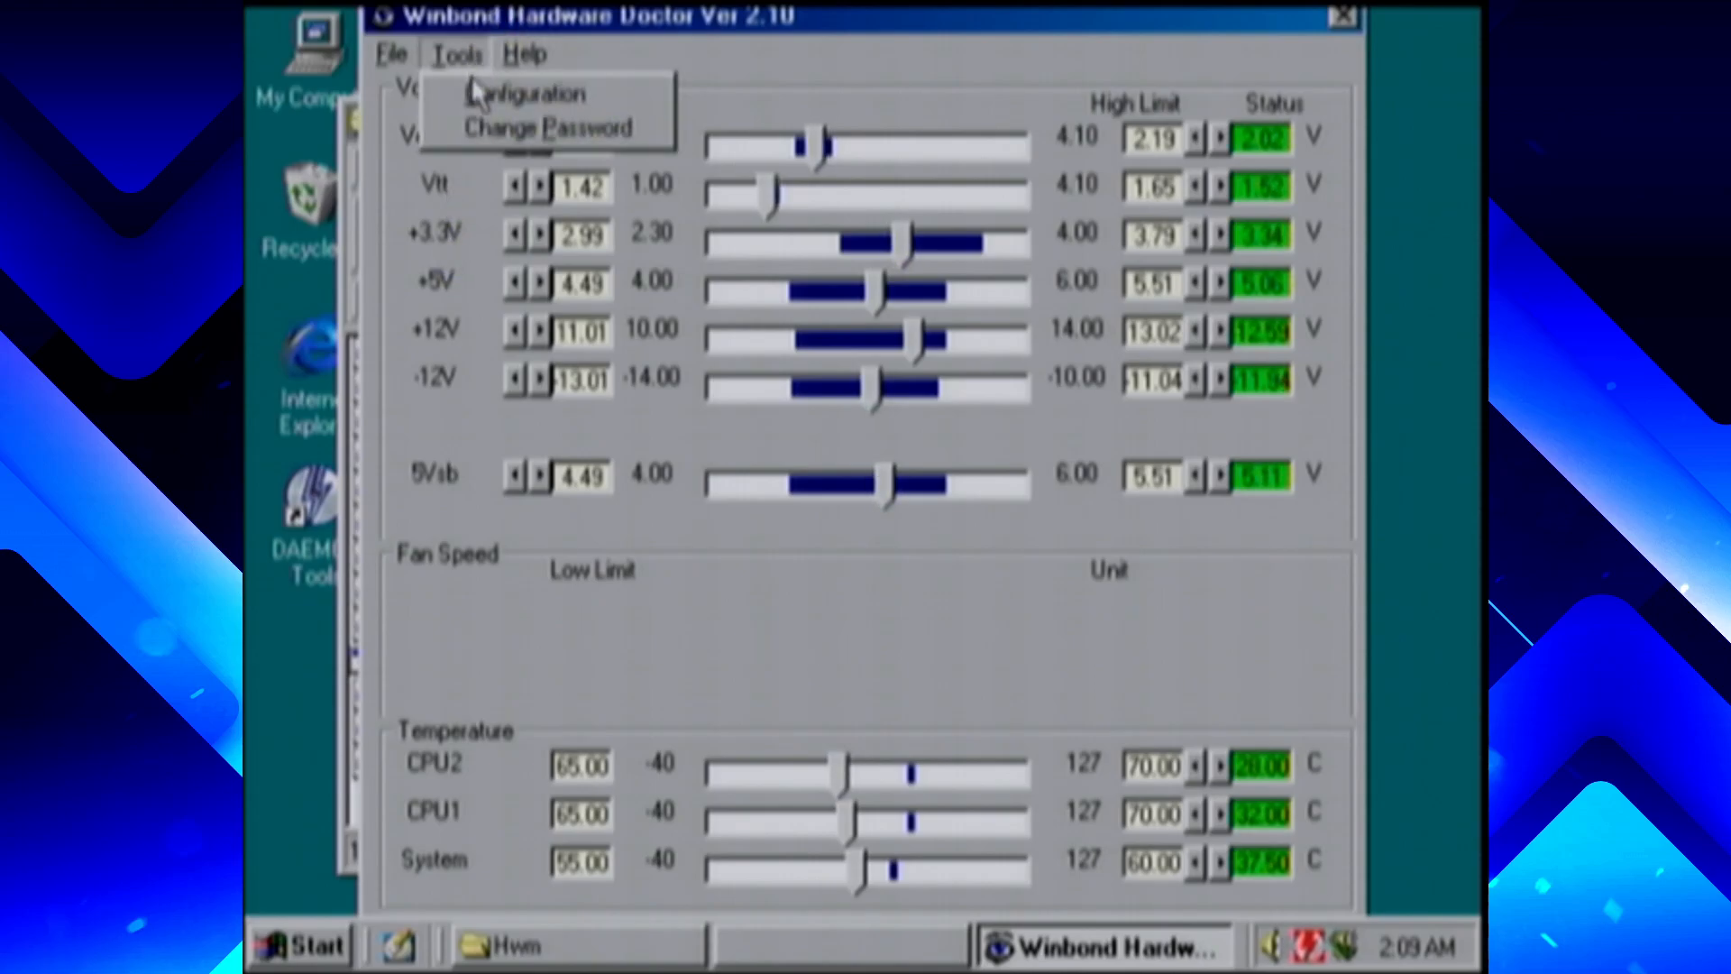
pyautogui.click(483, 90)
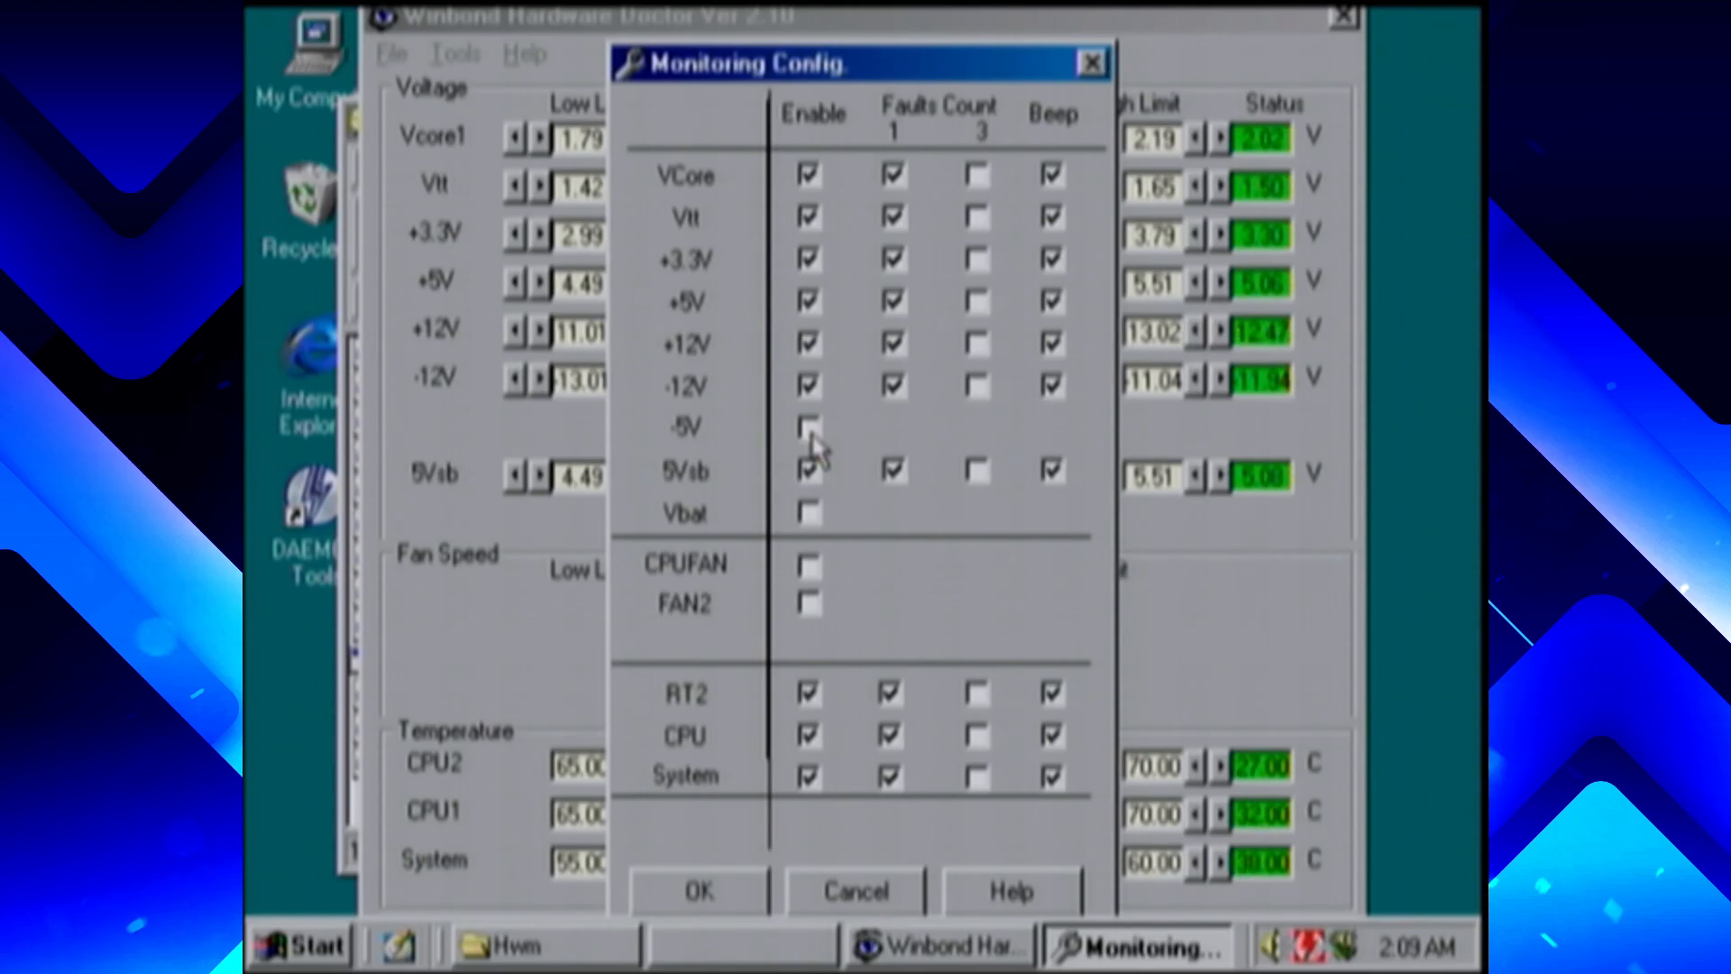
pyautogui.click(810, 429)
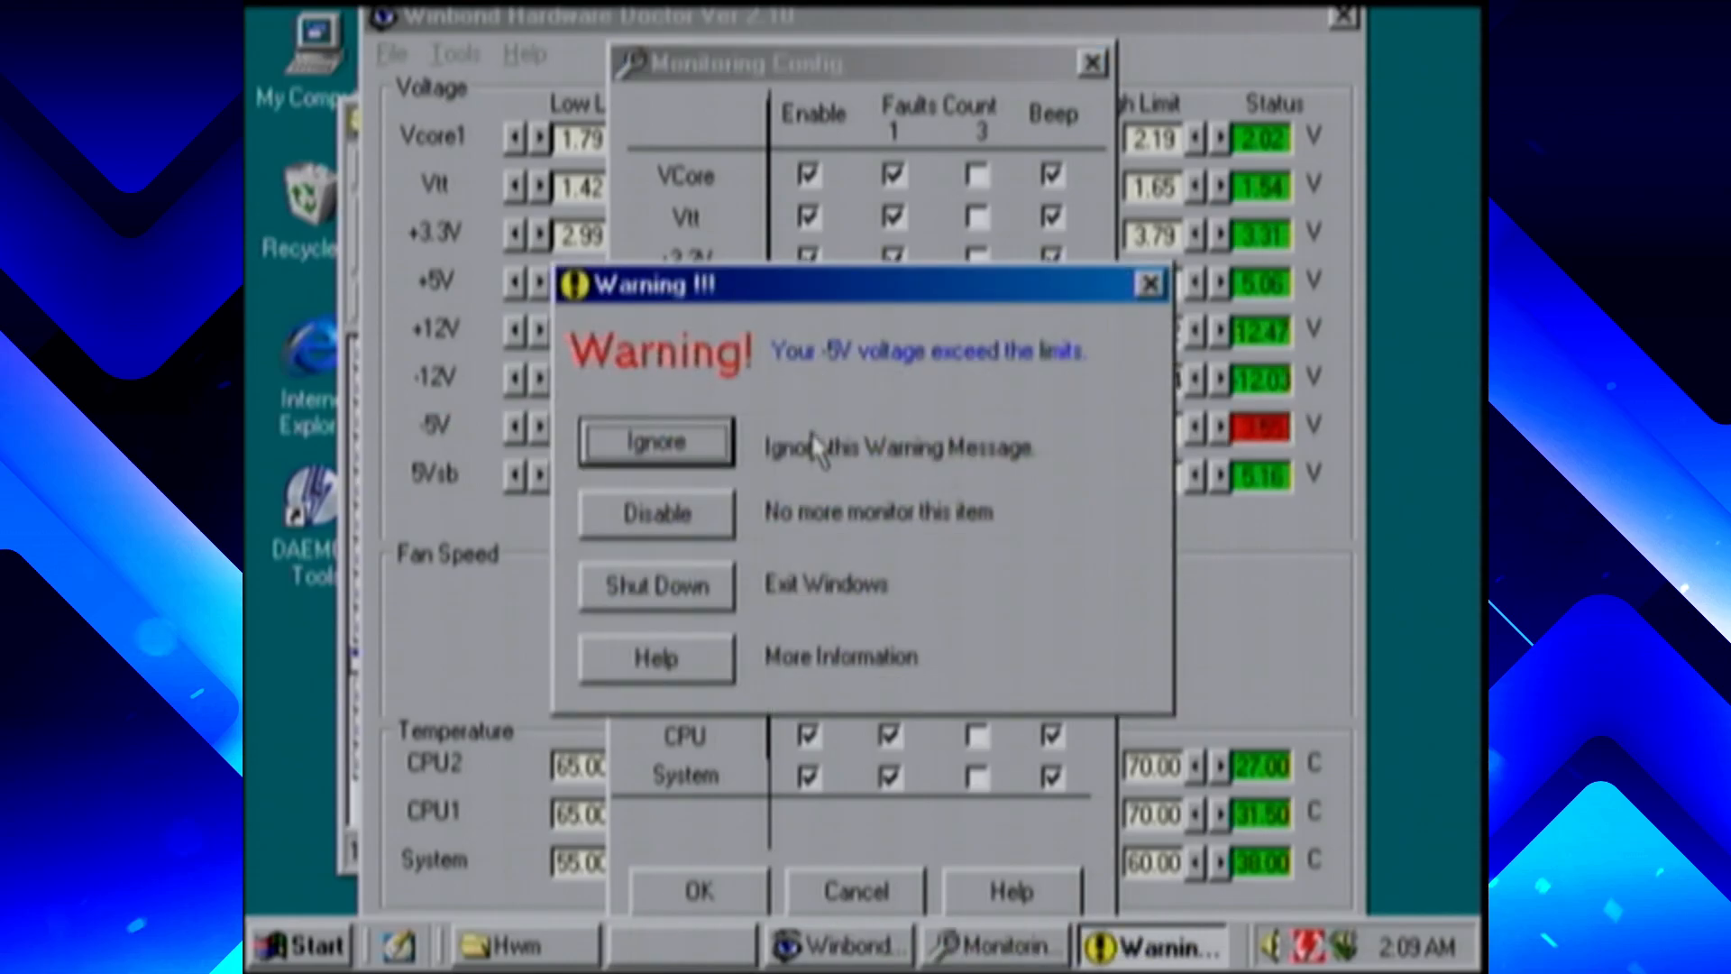
pyautogui.click(702, 530)
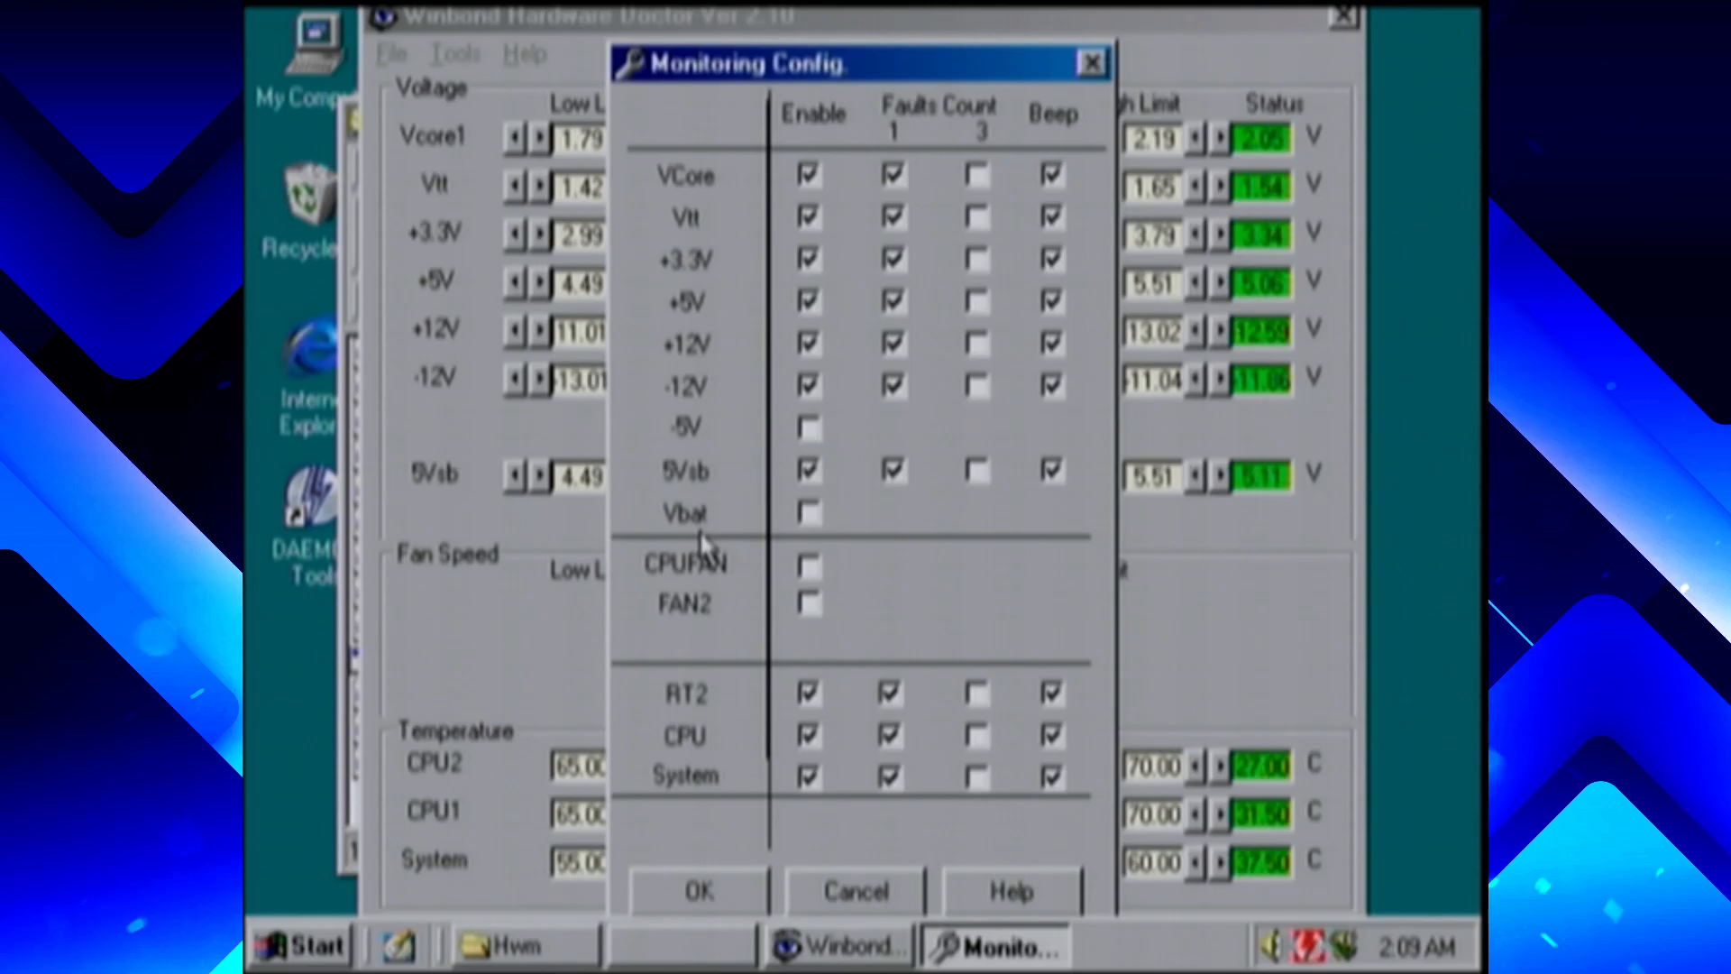
# Try enabling Vbat monitoring twice, disable Vcore2 in each warning, and close the Monitoring Config dialog
pyautogui.click(809, 514)
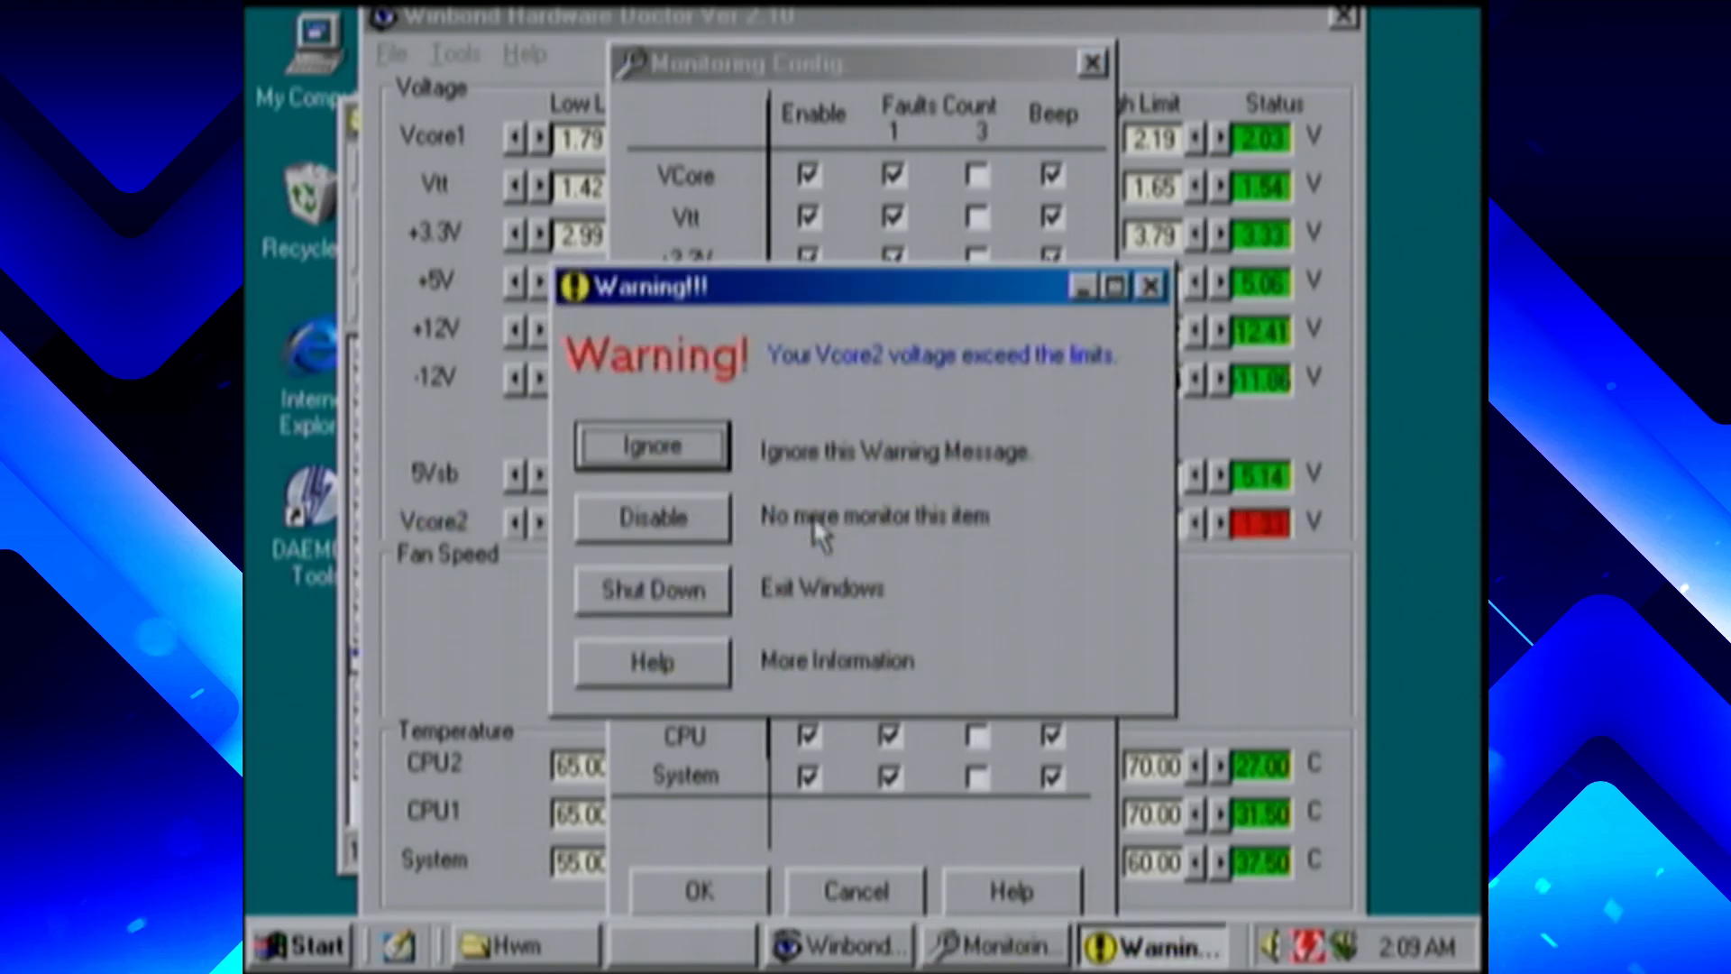
pyautogui.click(698, 530)
pyautogui.moveTo(939, 63); pyautogui.dragTo(1414, 226)
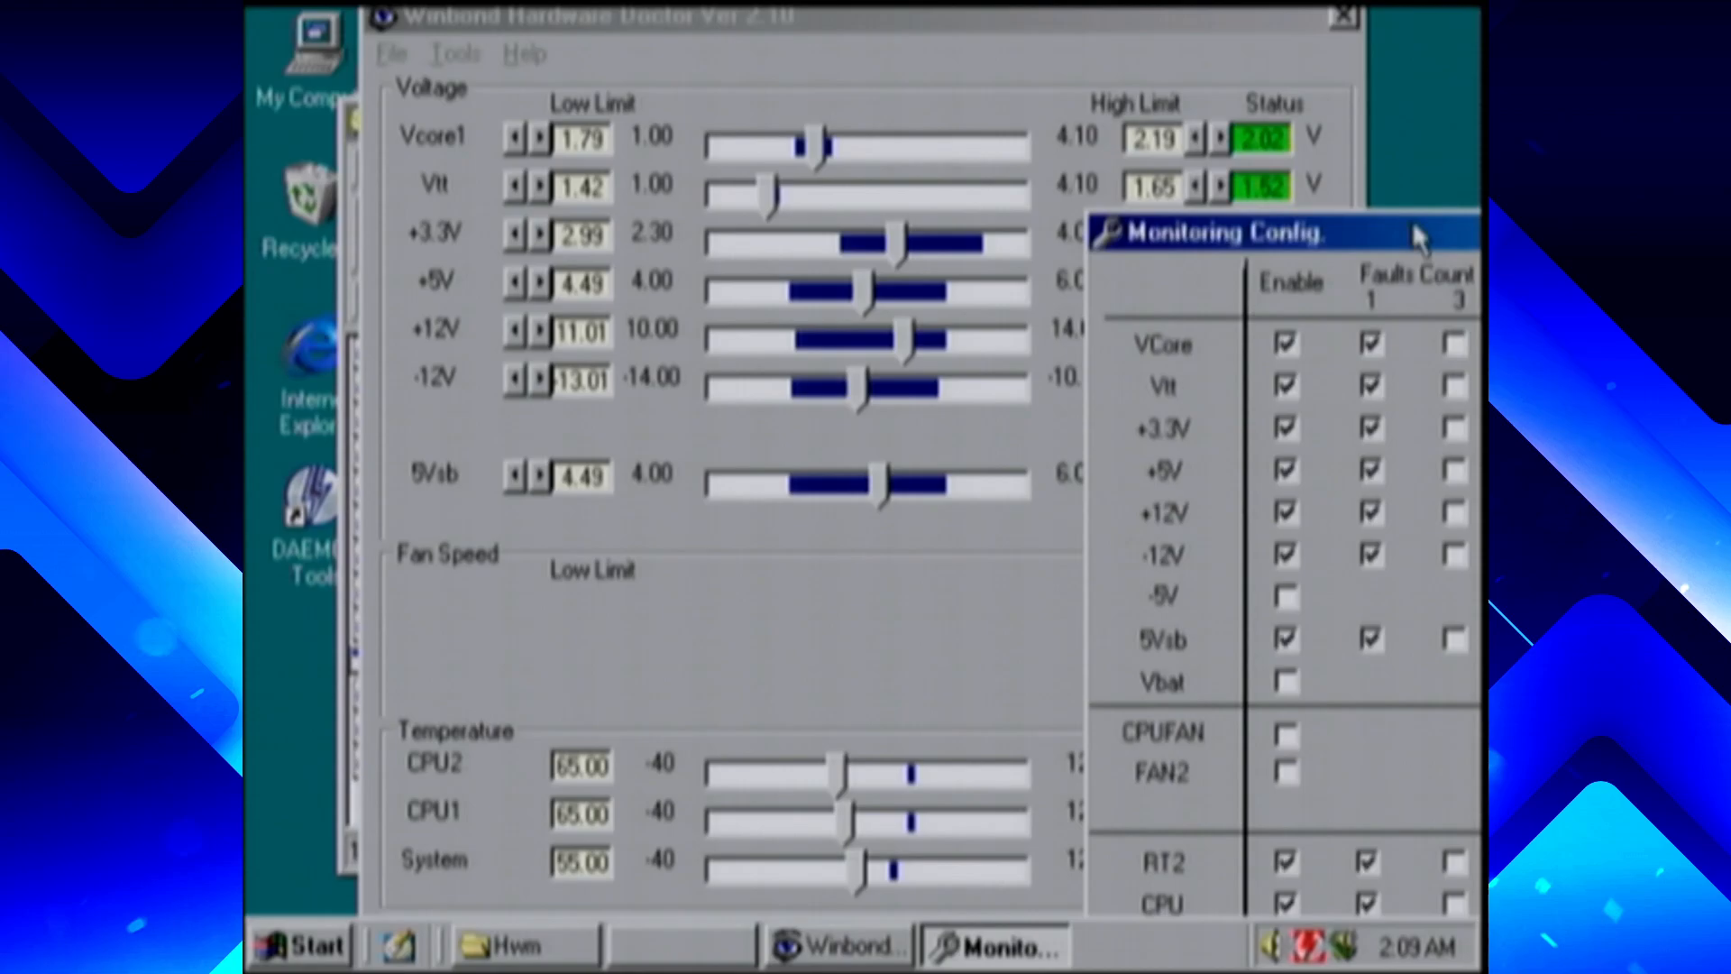
pyautogui.click(1291, 682)
pyautogui.click(619, 466)
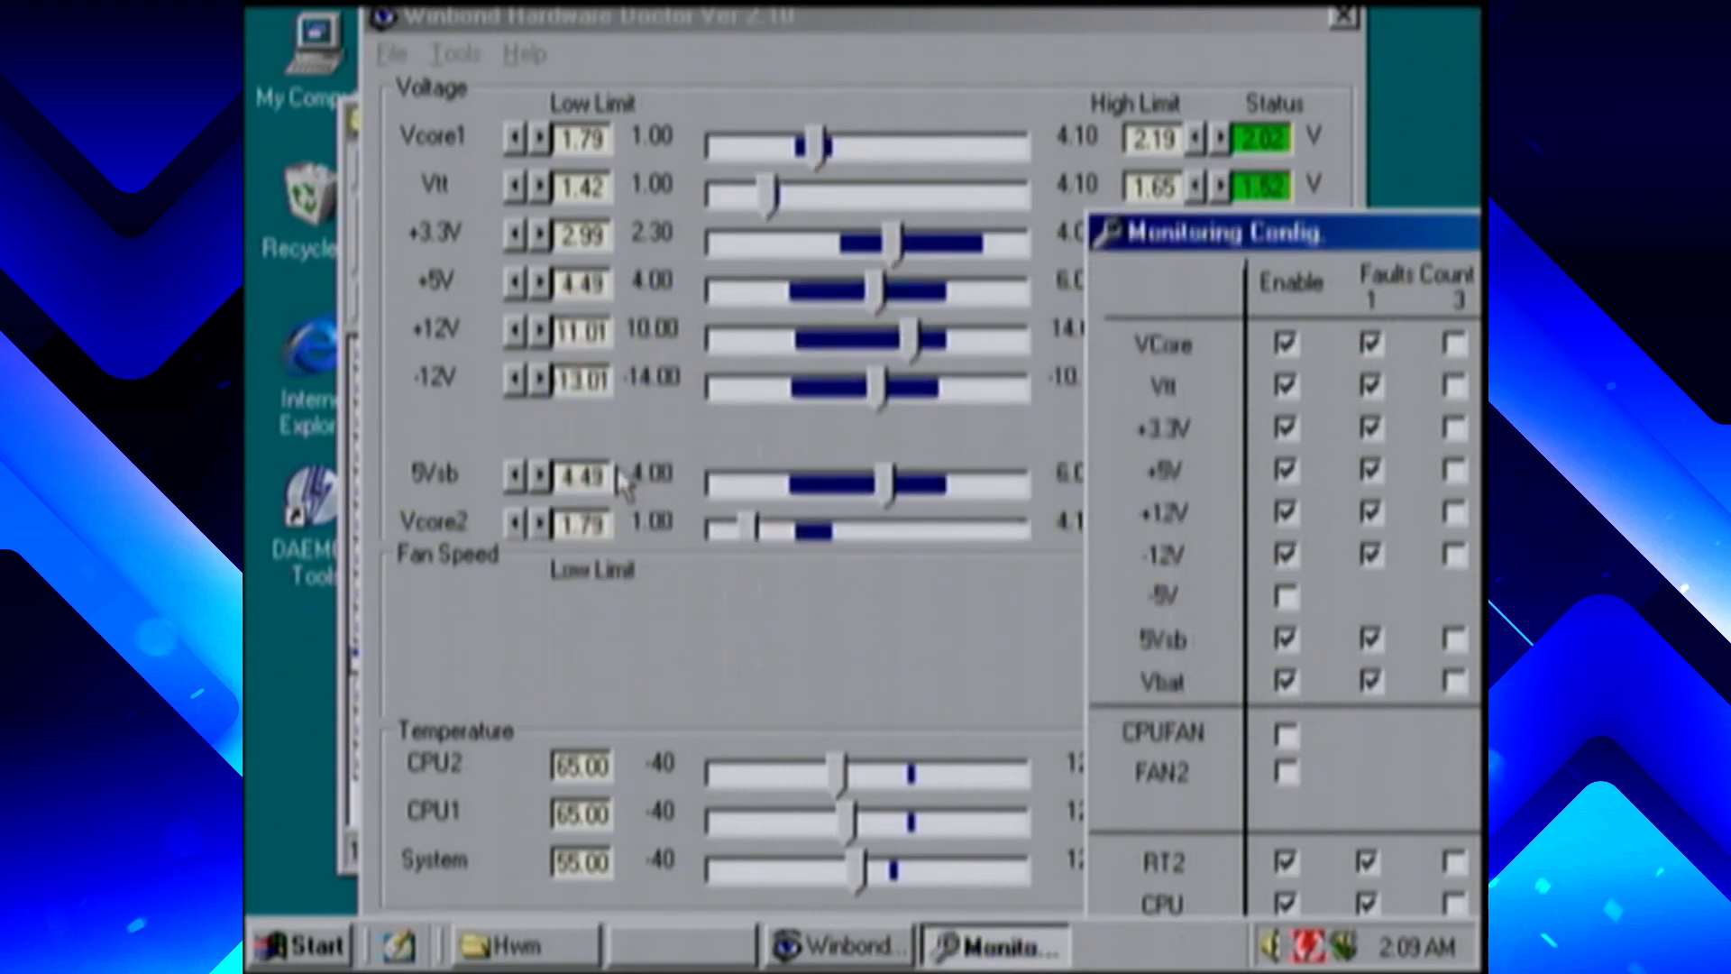
pyautogui.click(663, 534)
pyautogui.moveTo(1232, 237); pyautogui.dragTo(812, 83)
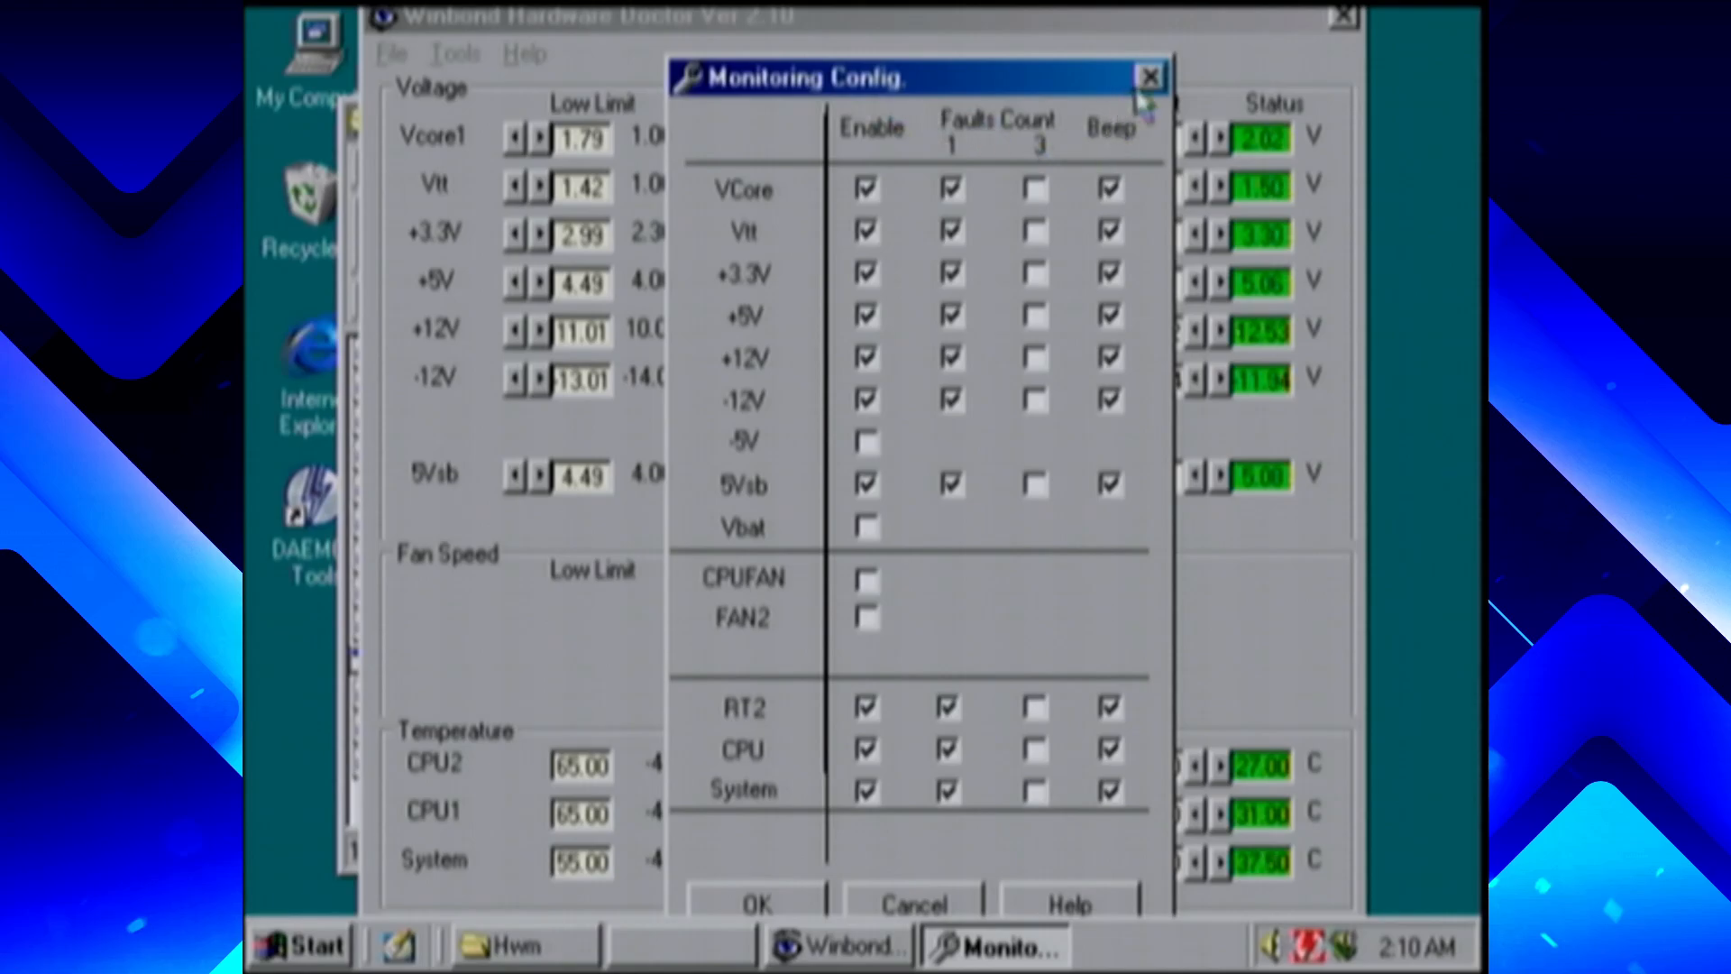
pyautogui.click(1147, 79)
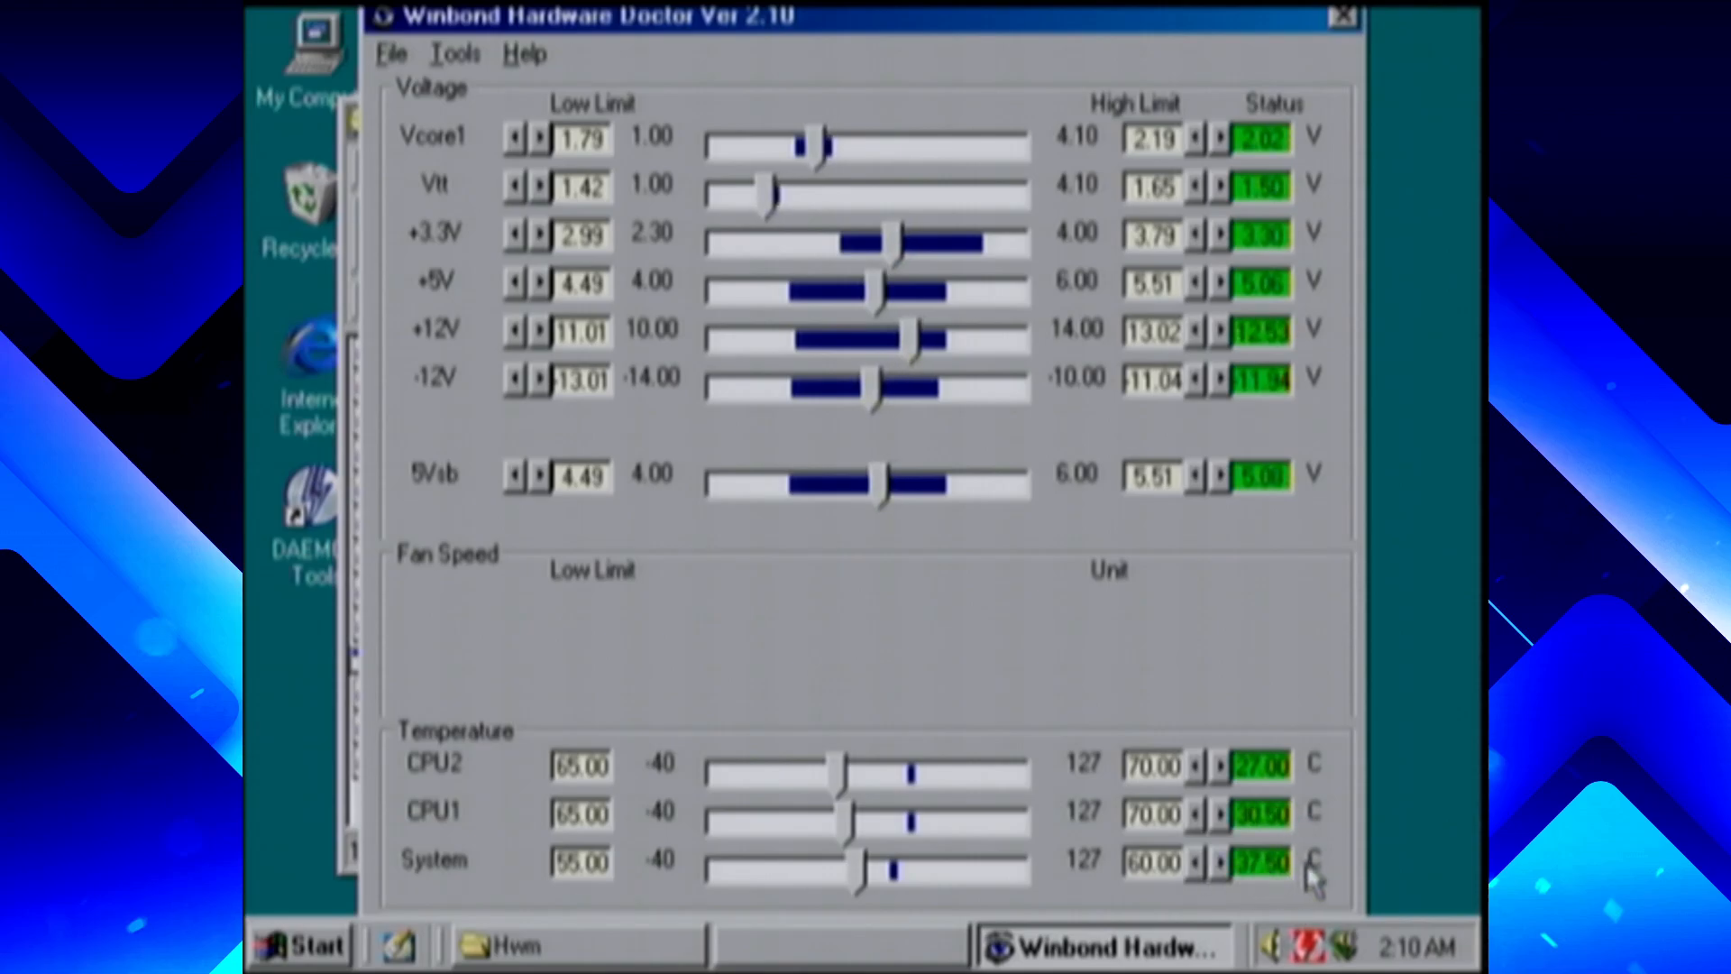
# Close the Hardware Doctor and Hwm windows, and exit the Hardware Doctor instance still running in the background
pyautogui.click(1344, 20)
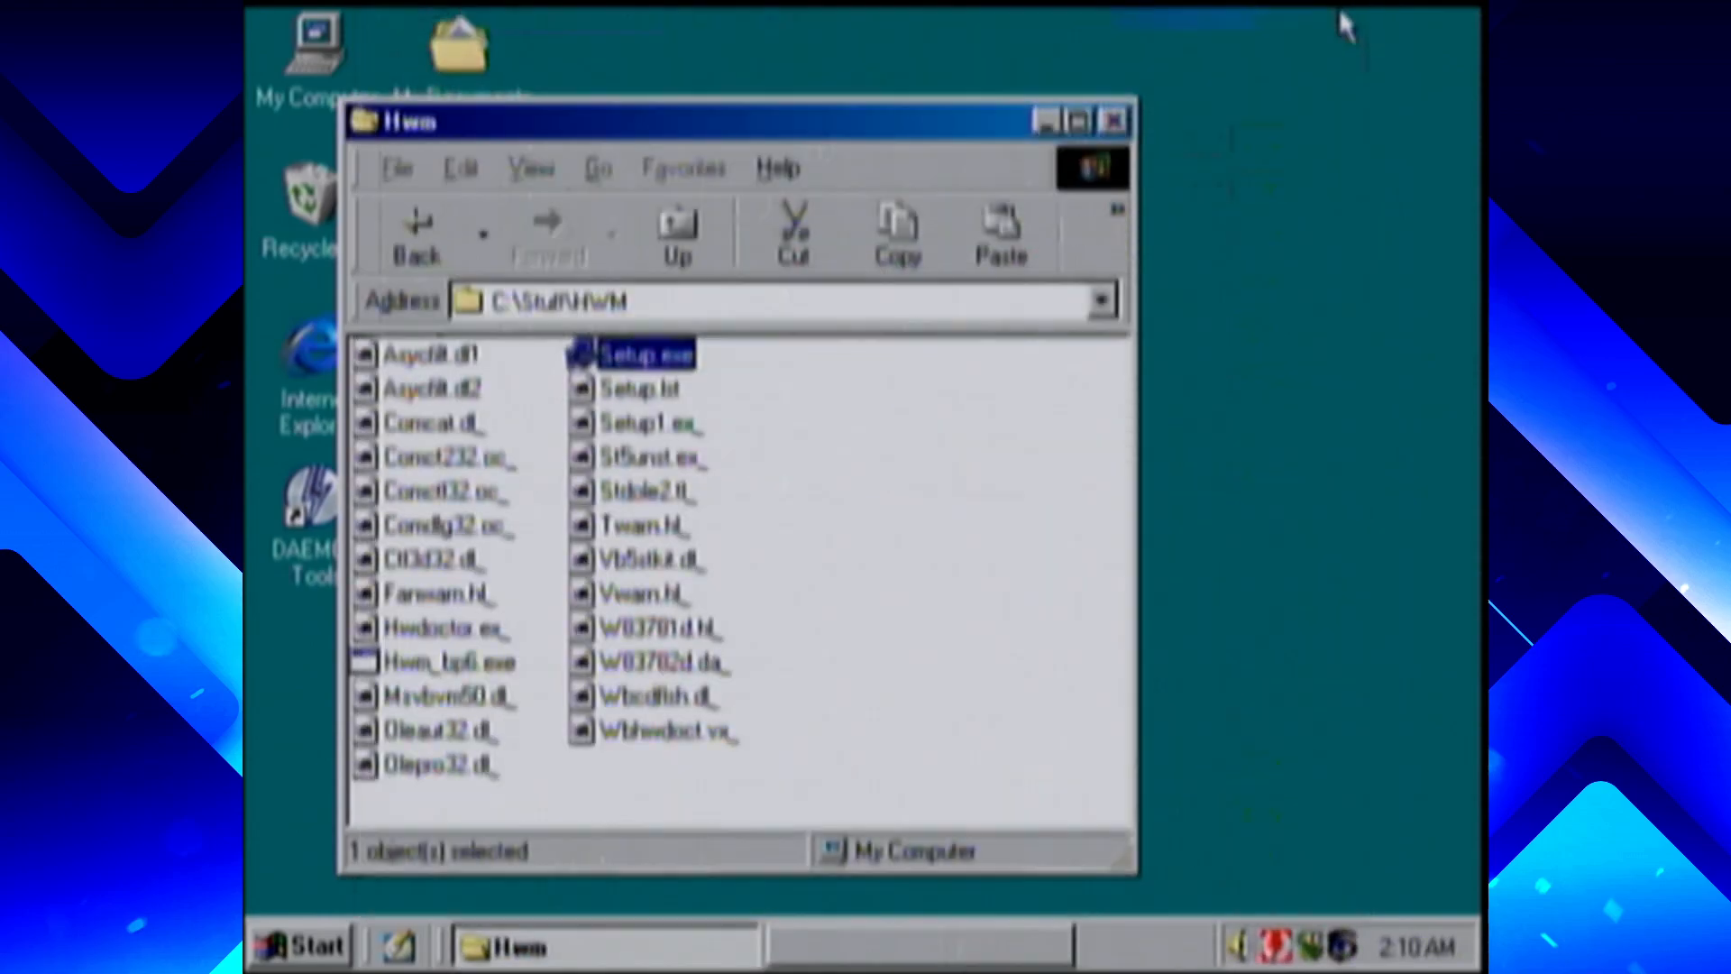
pyautogui.click(1115, 121)
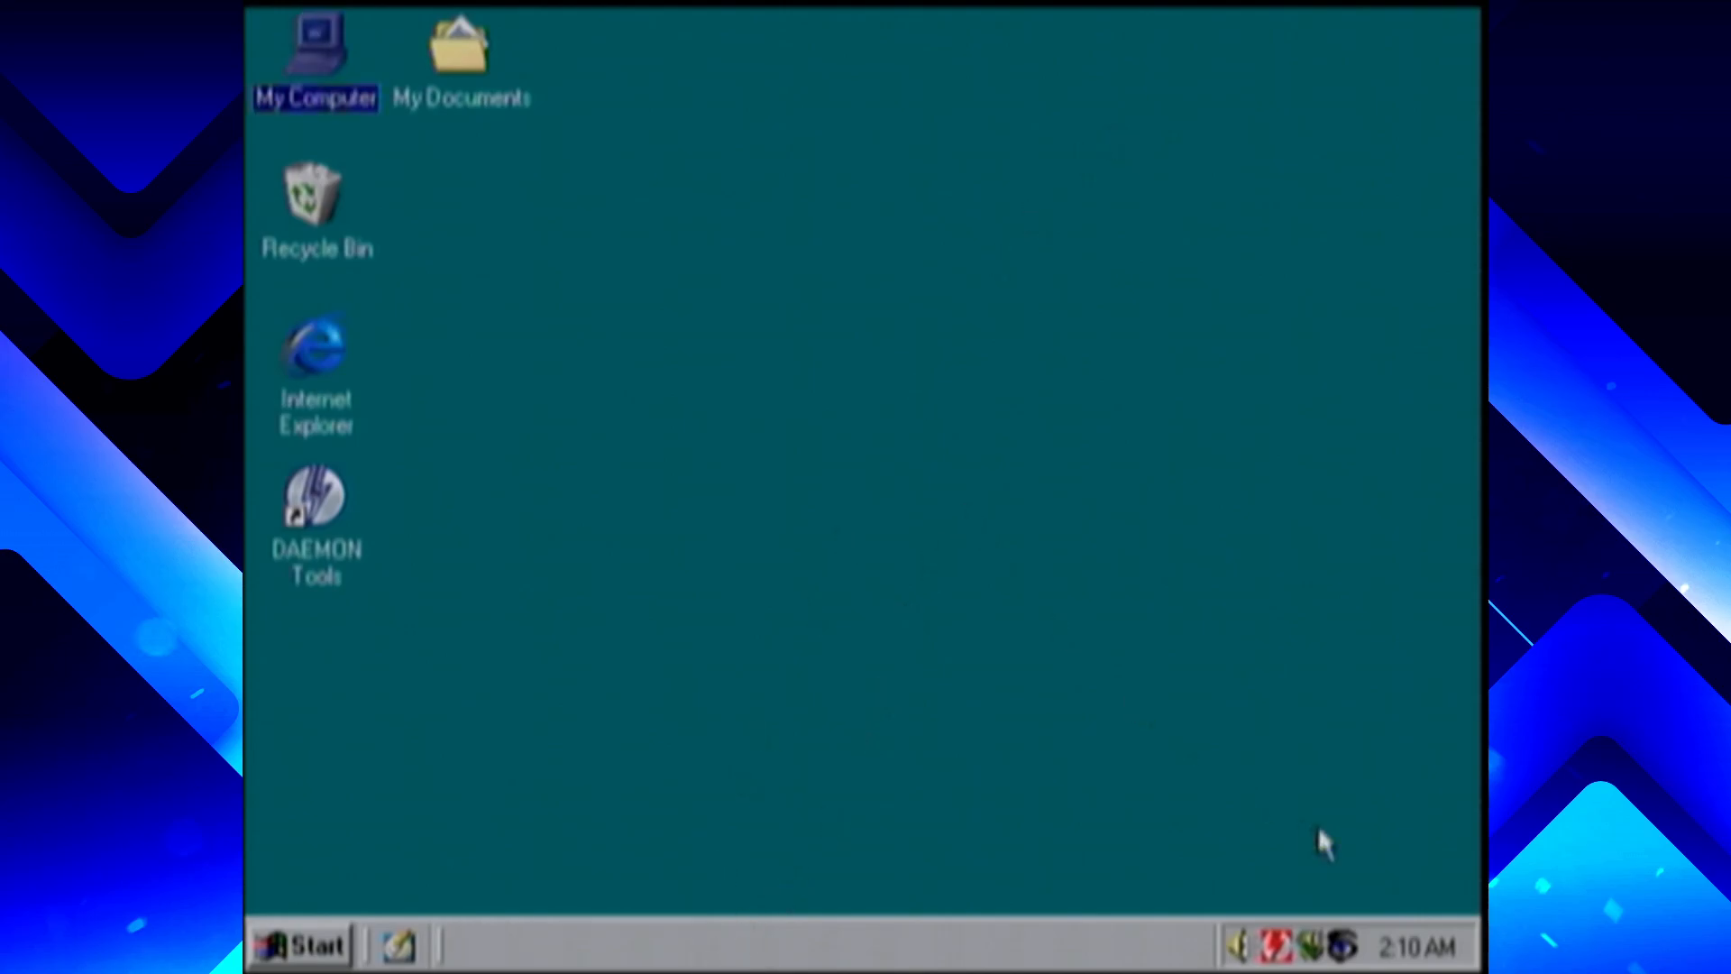
pyautogui.rightClick(1341, 945)
pyautogui.click(1213, 914)
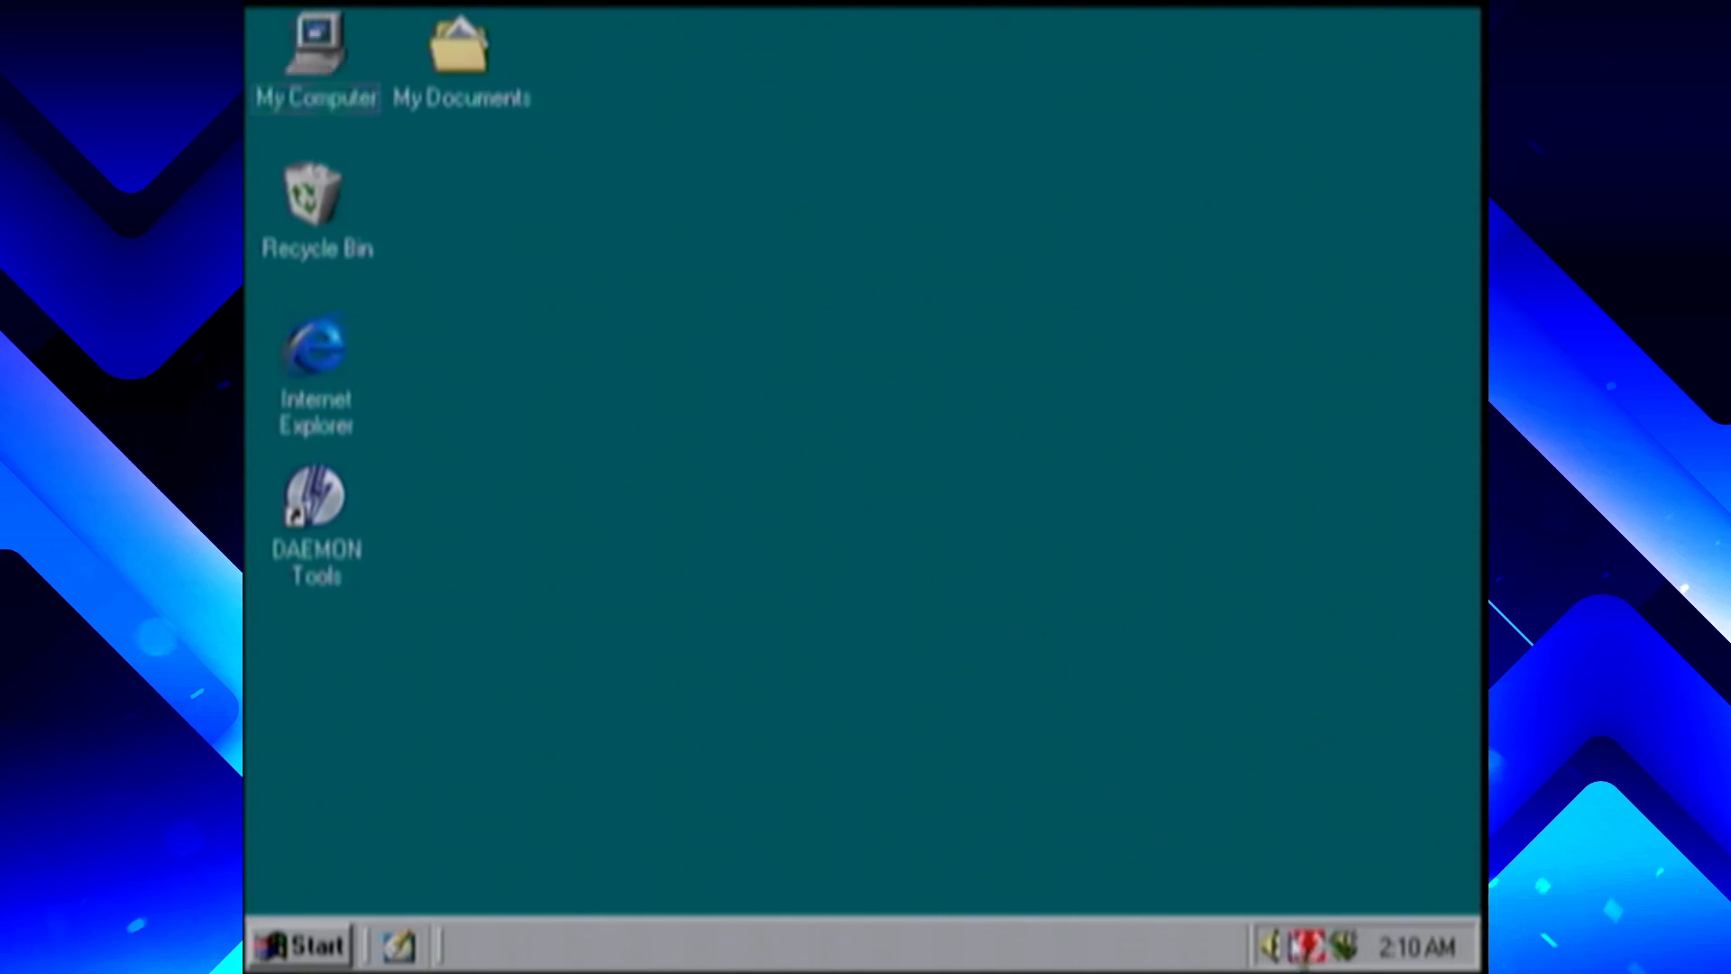
# Open the Play Control volume mixer and examine its properties, cancelling without changes
pyautogui.doubleClick(1271, 945)
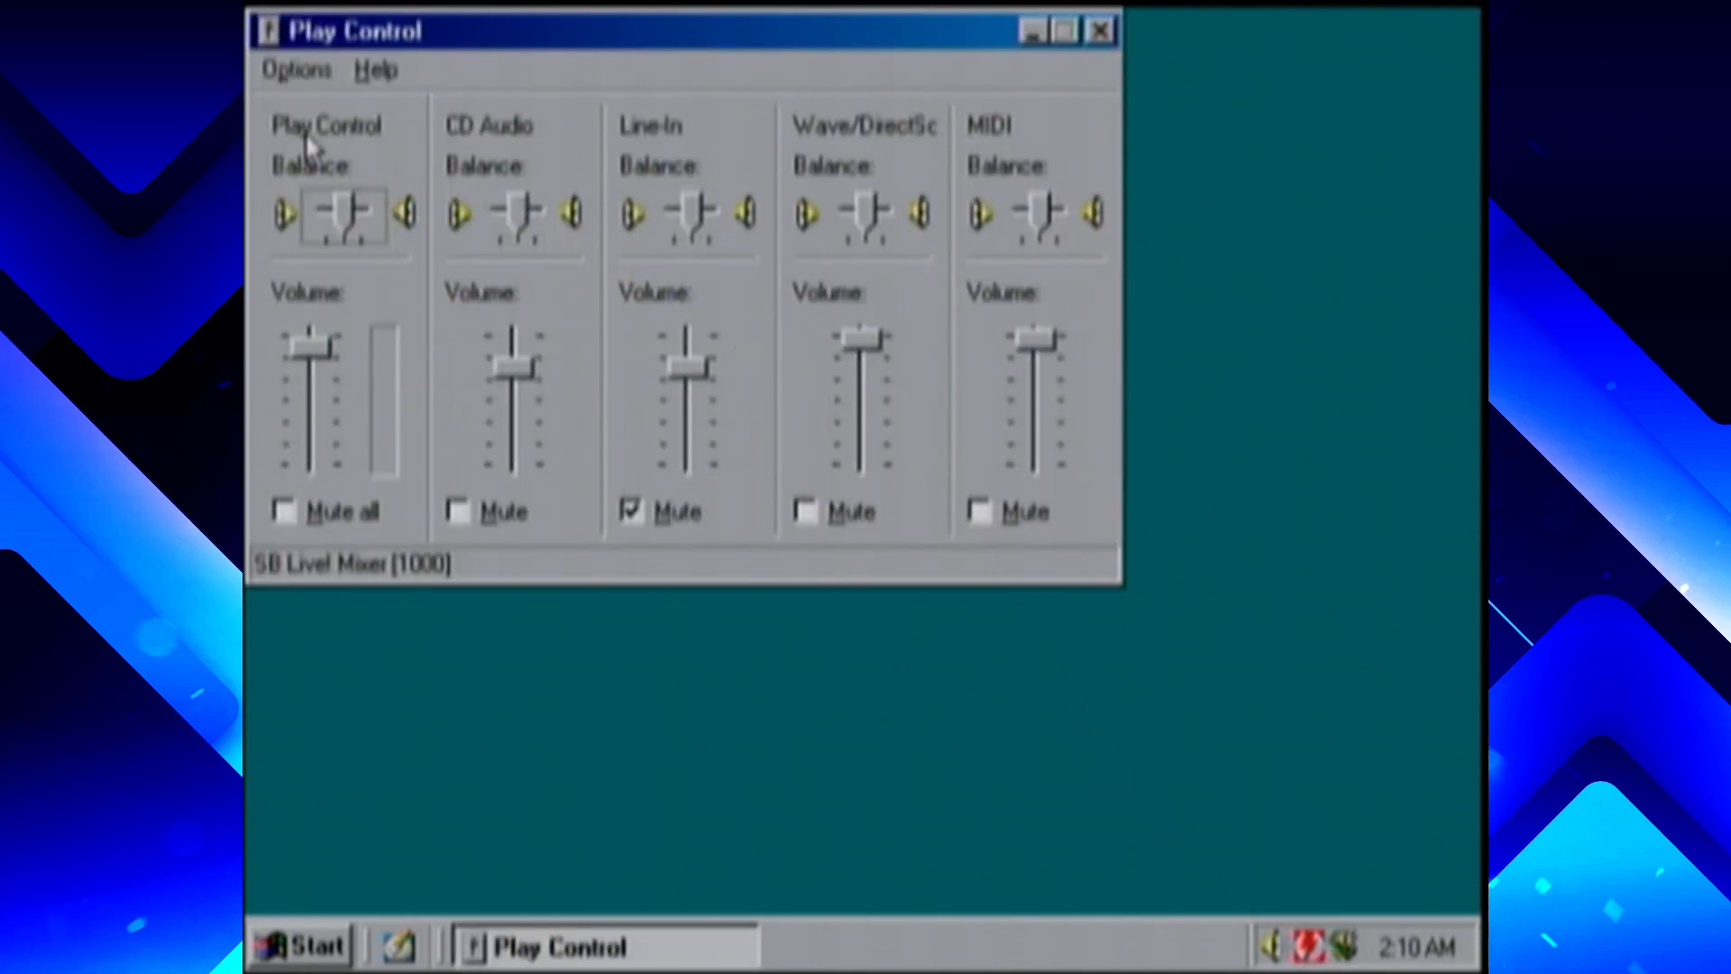
pyautogui.click(297, 69)
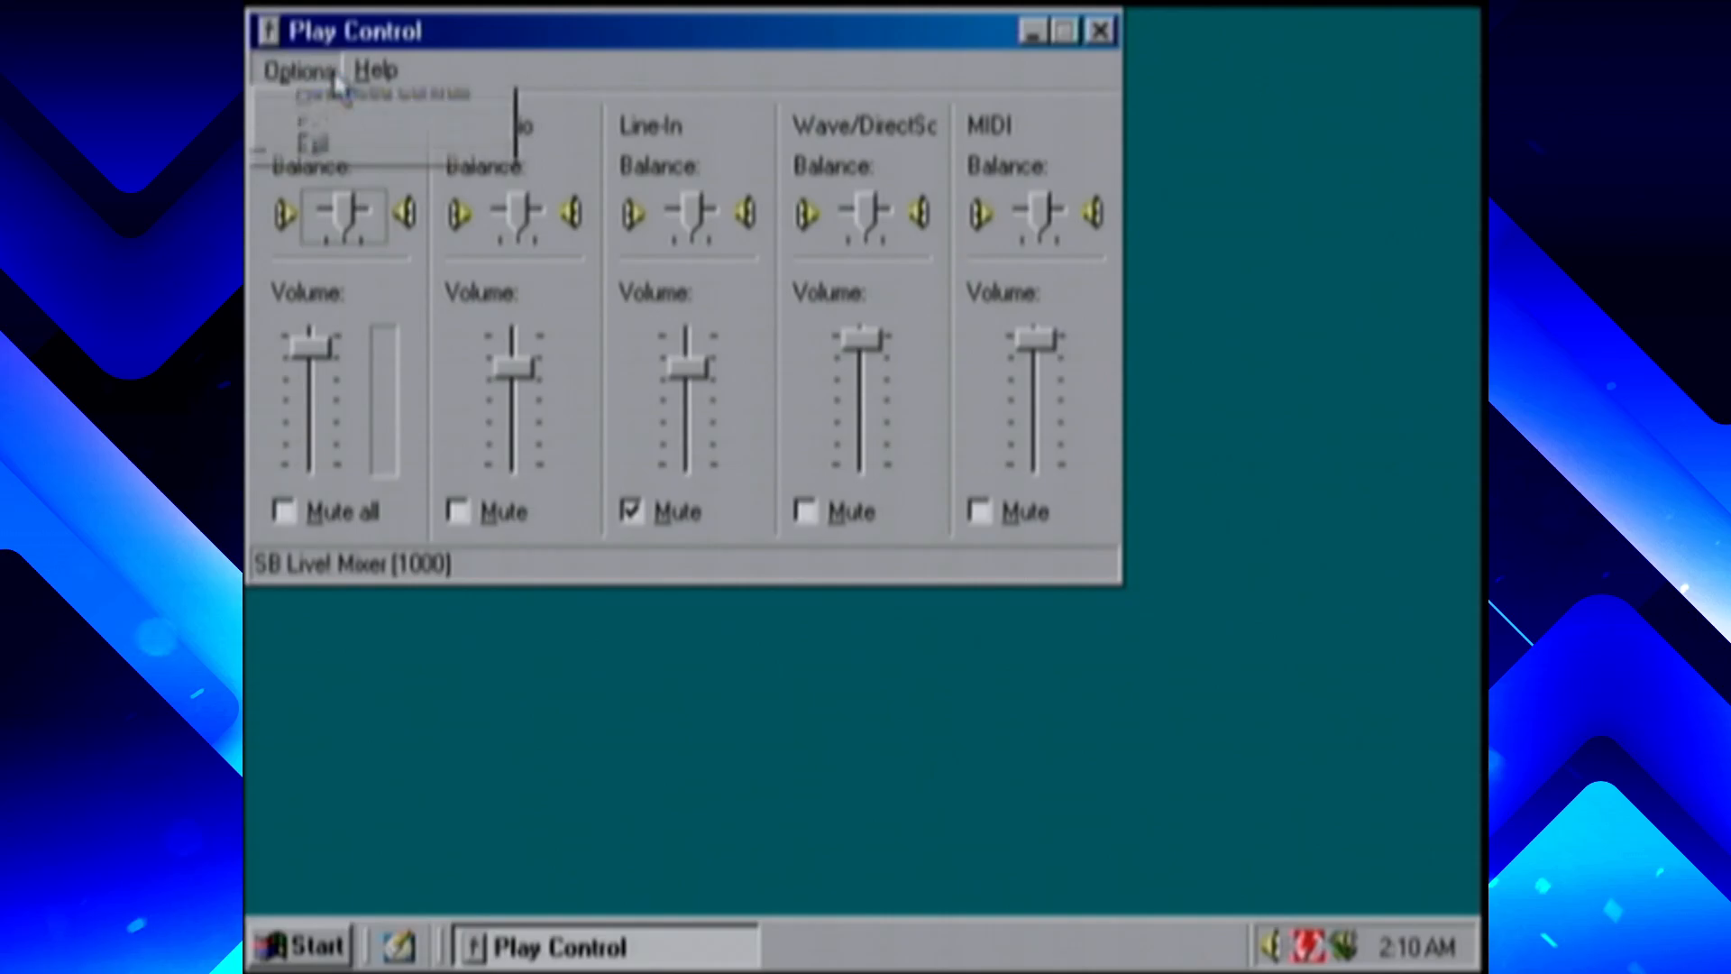
pyautogui.click(311, 99)
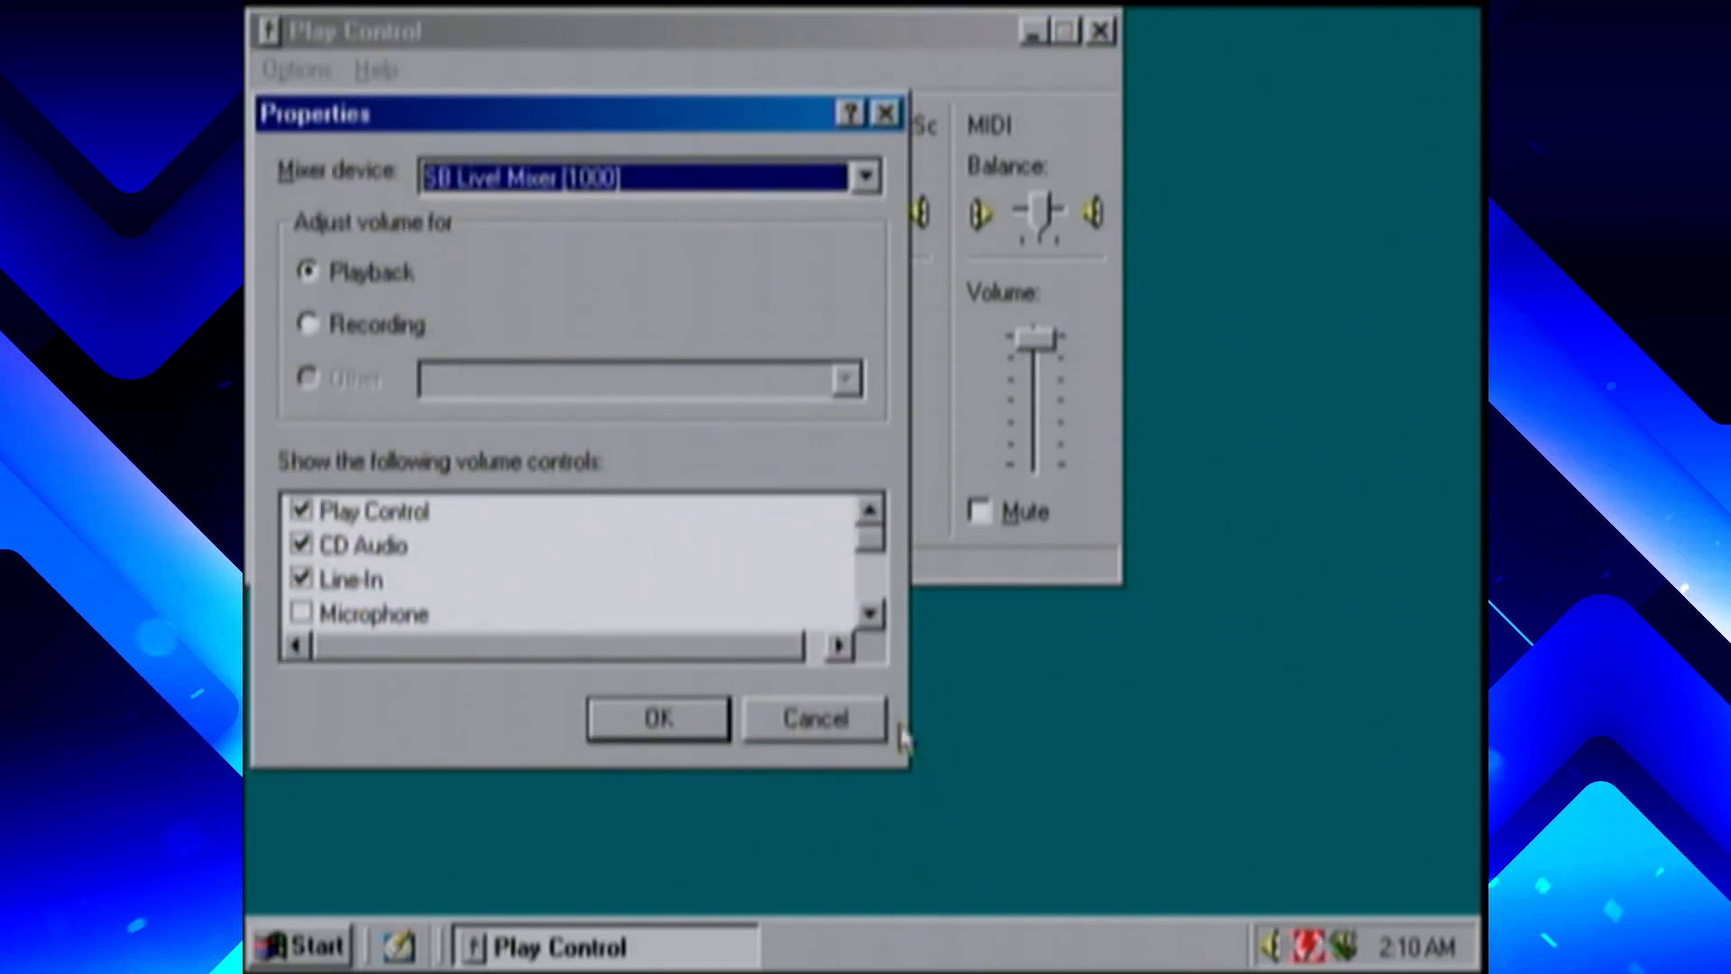
pyautogui.click(870, 732)
# Turn off 'Show volume control on the taskbar' in Audio Properties, and close the dialog and the volume mixer
pyautogui.rightClick(1270, 945)
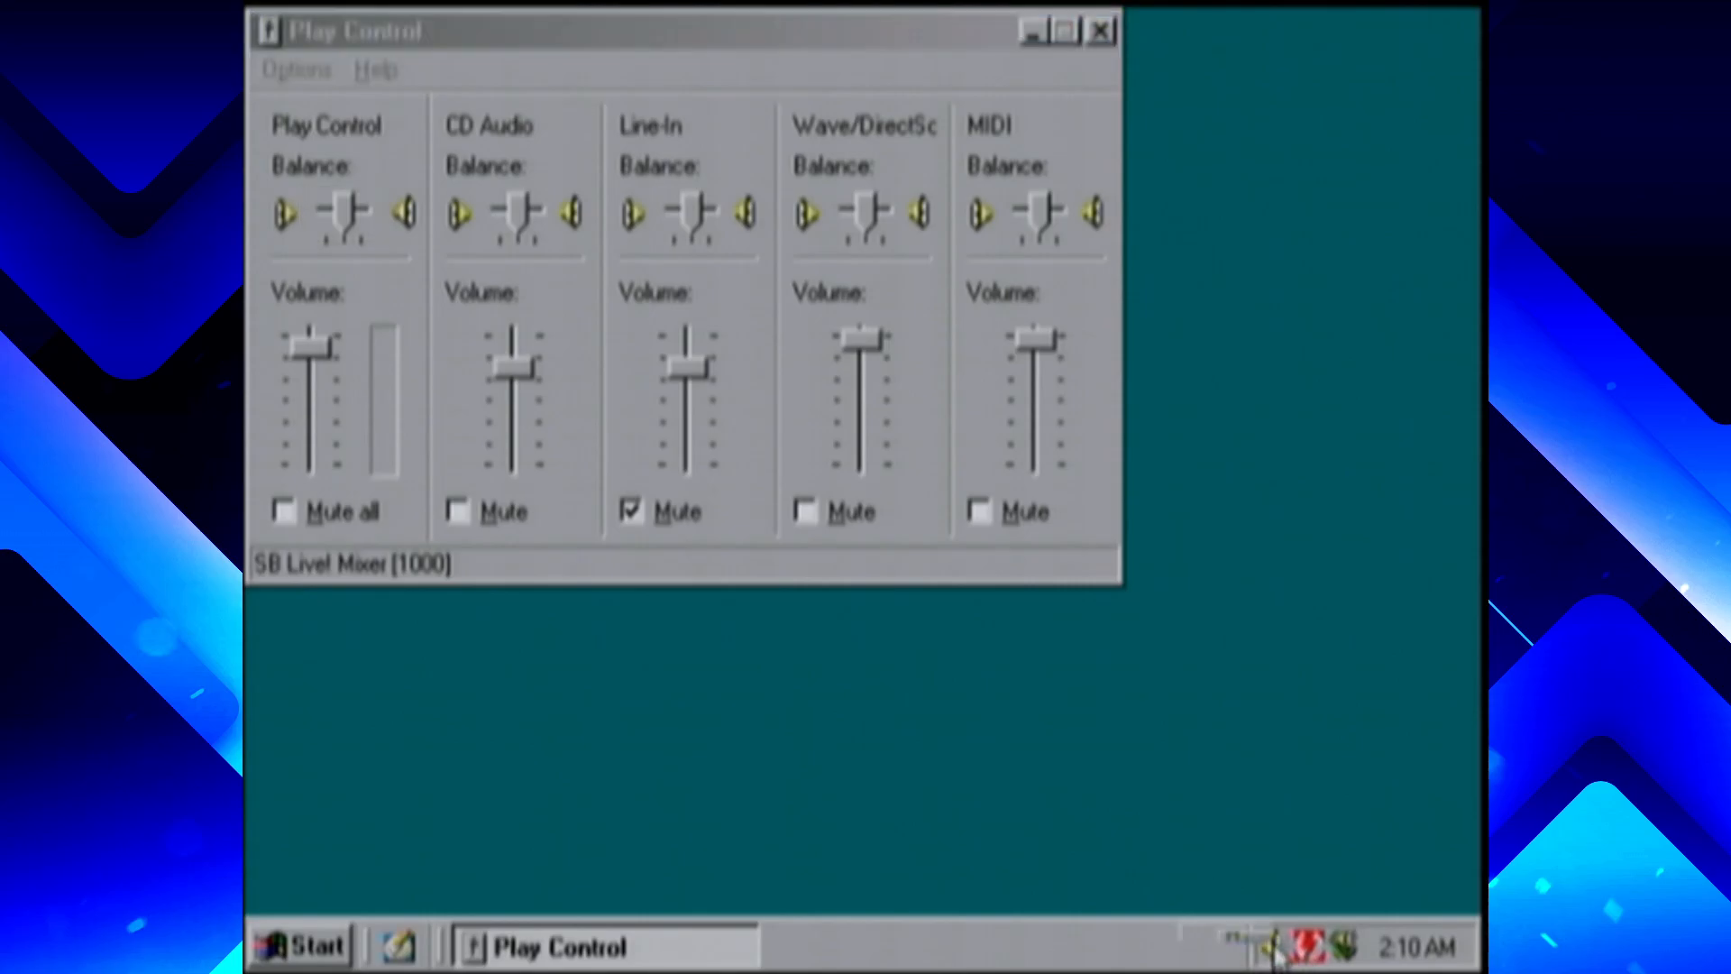
pyautogui.click(1113, 916)
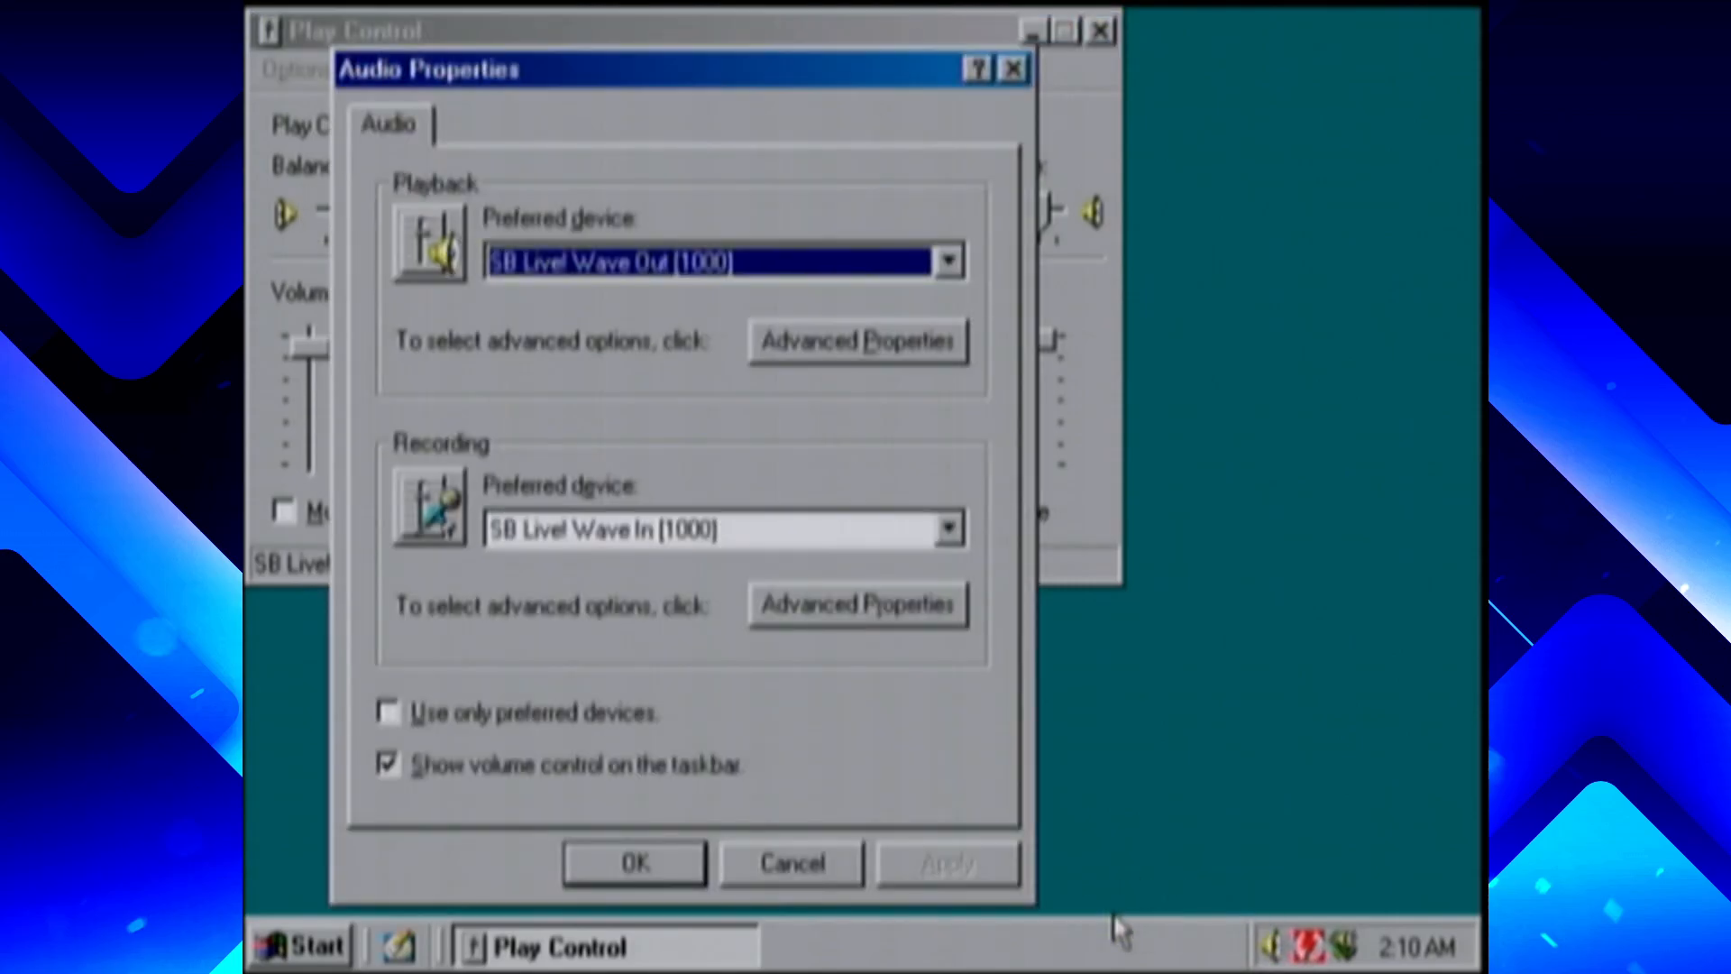
pyautogui.click(709, 765)
pyautogui.click(978, 870)
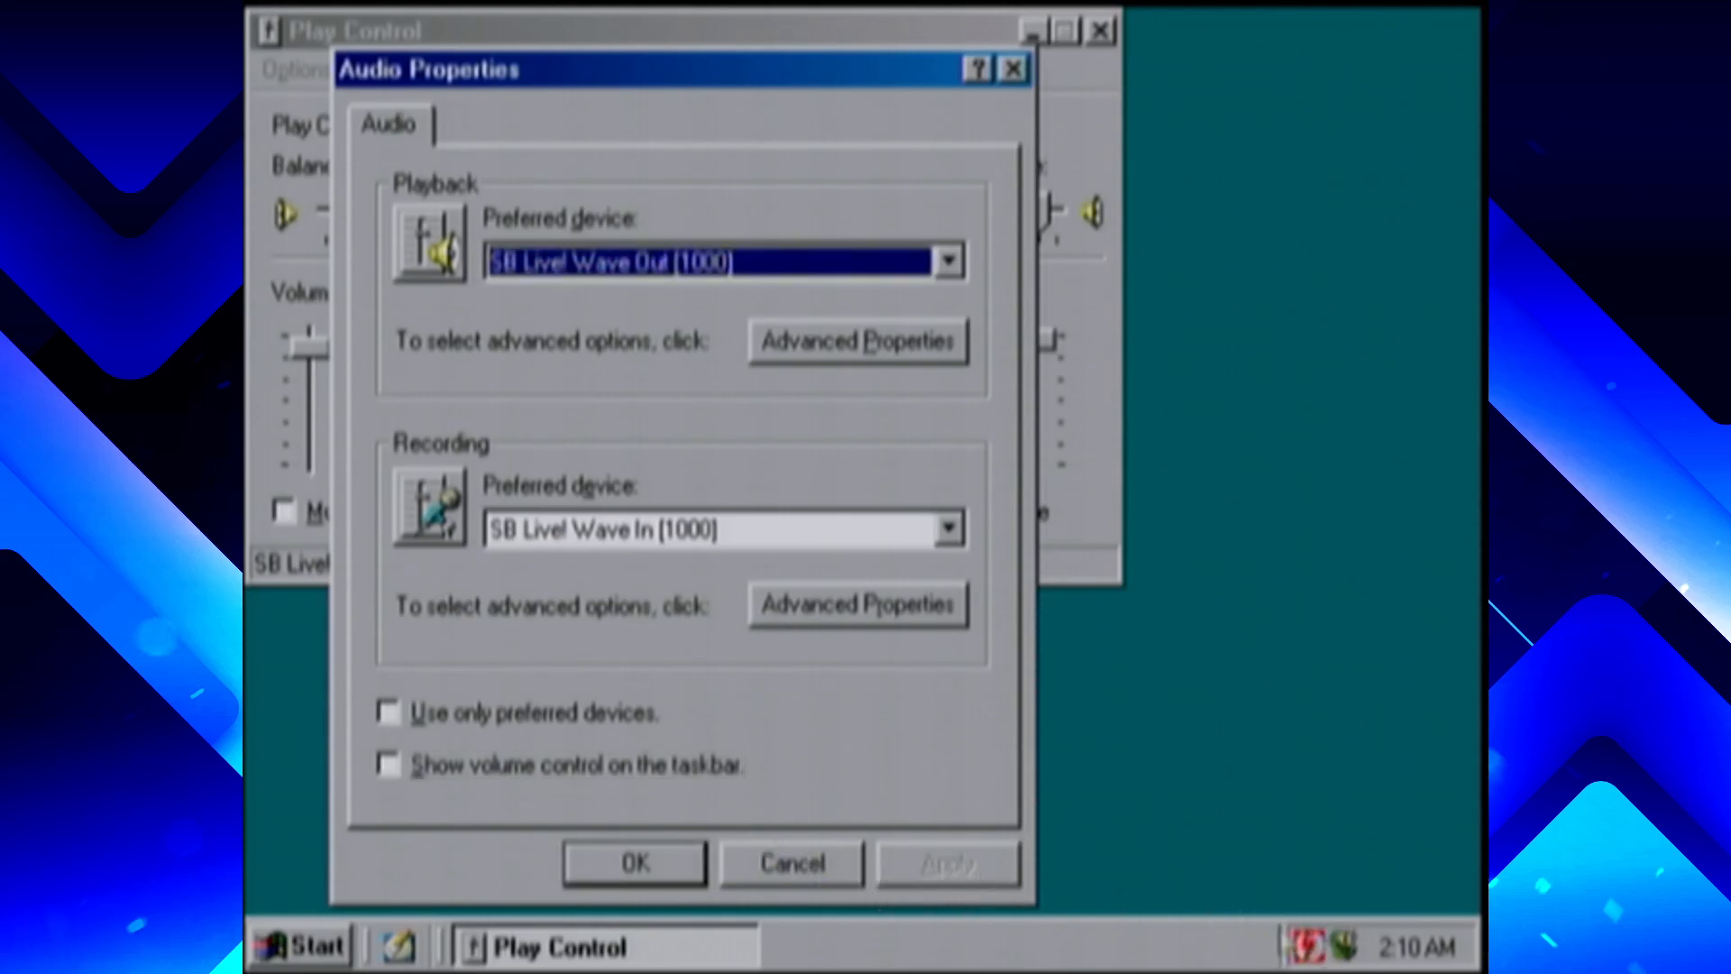
pyautogui.click(613, 861)
pyautogui.click(1100, 32)
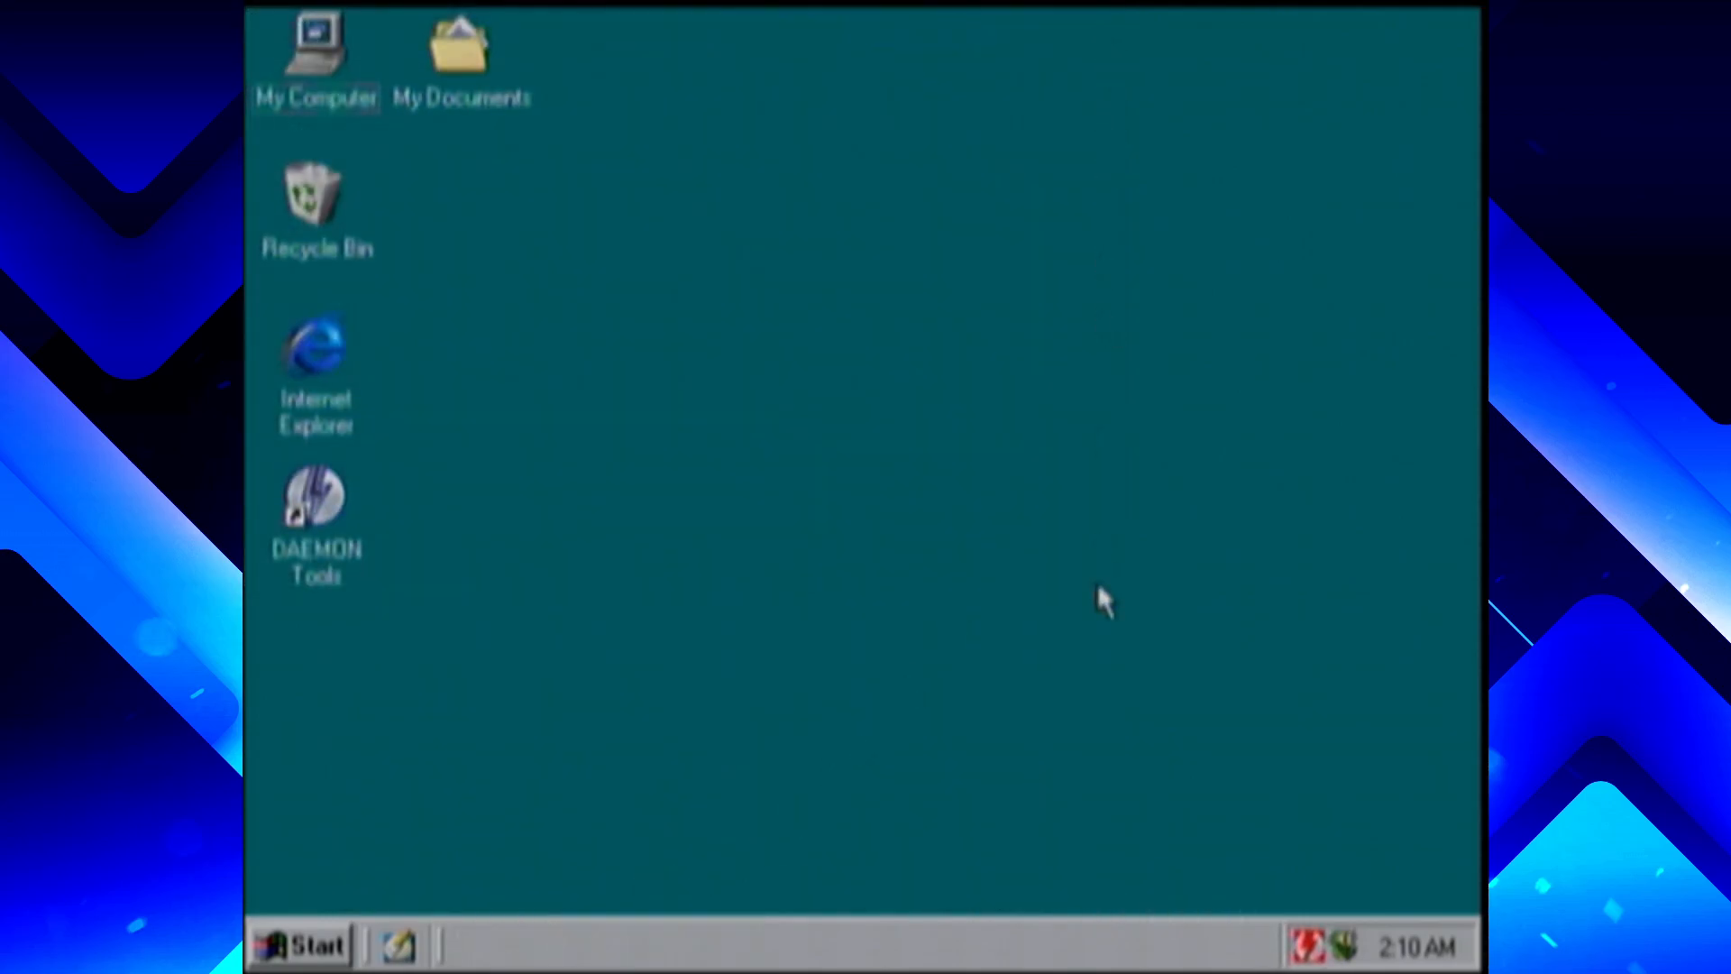
# Empty the Recycle Bin
pyautogui.click(308, 185)
pyautogui.rightClick(309, 185)
pyautogui.click(390, 257)
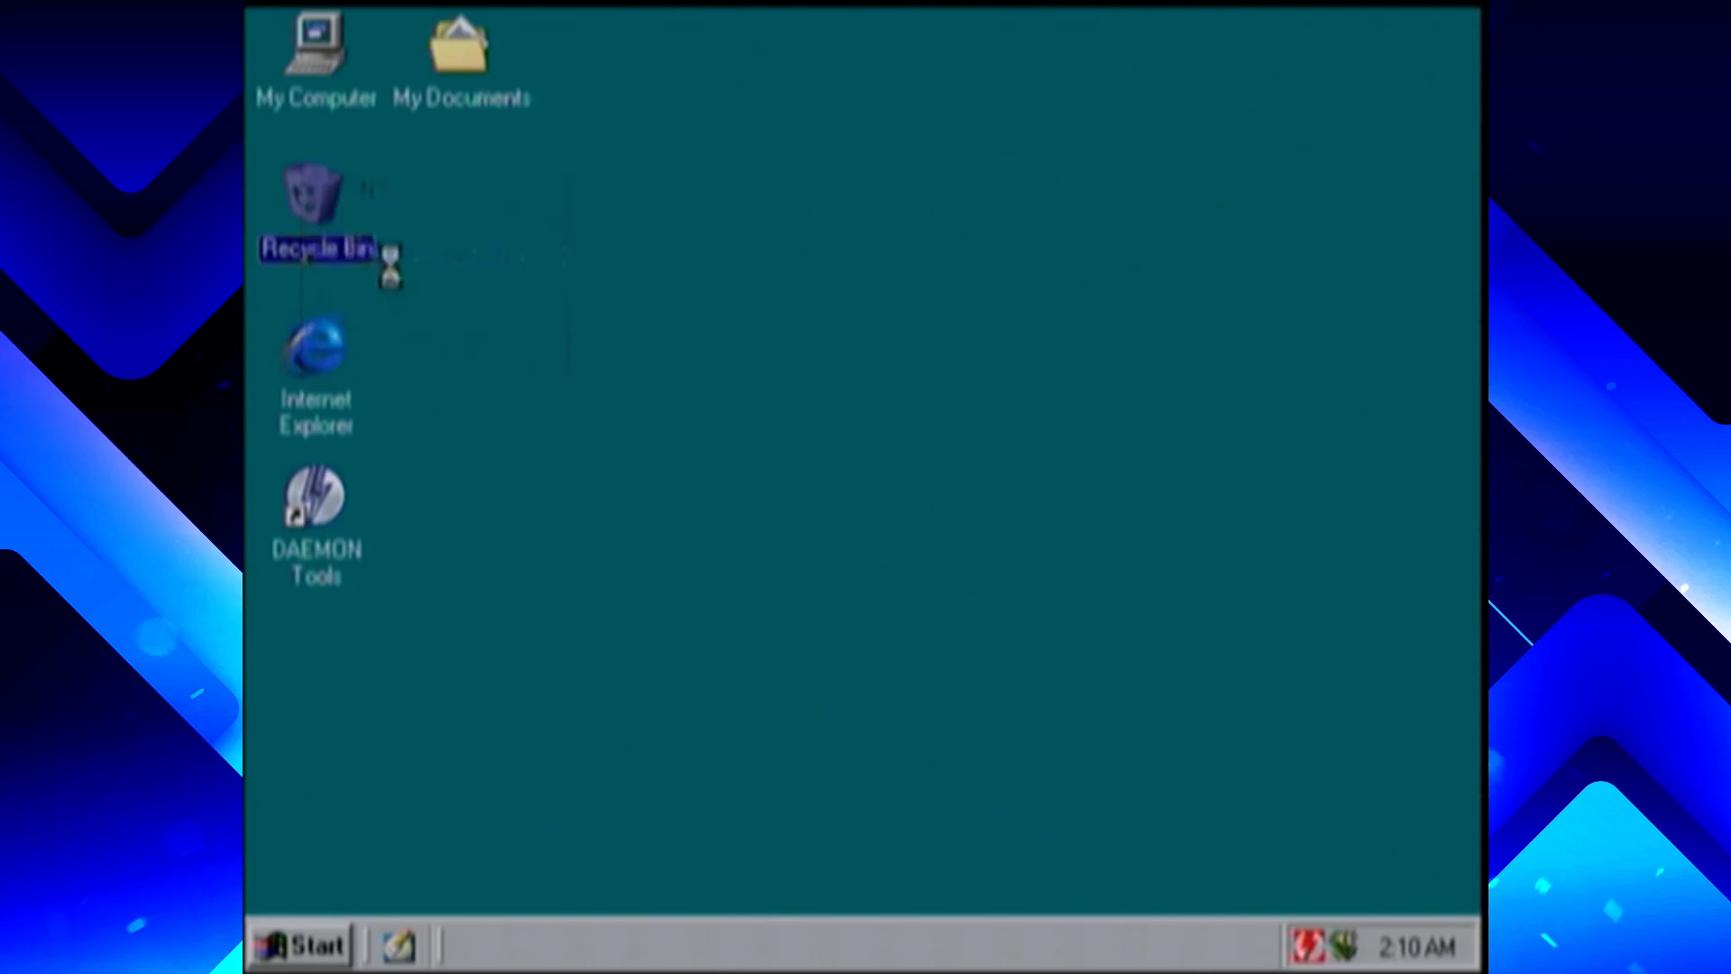
pyautogui.click(1037, 560)
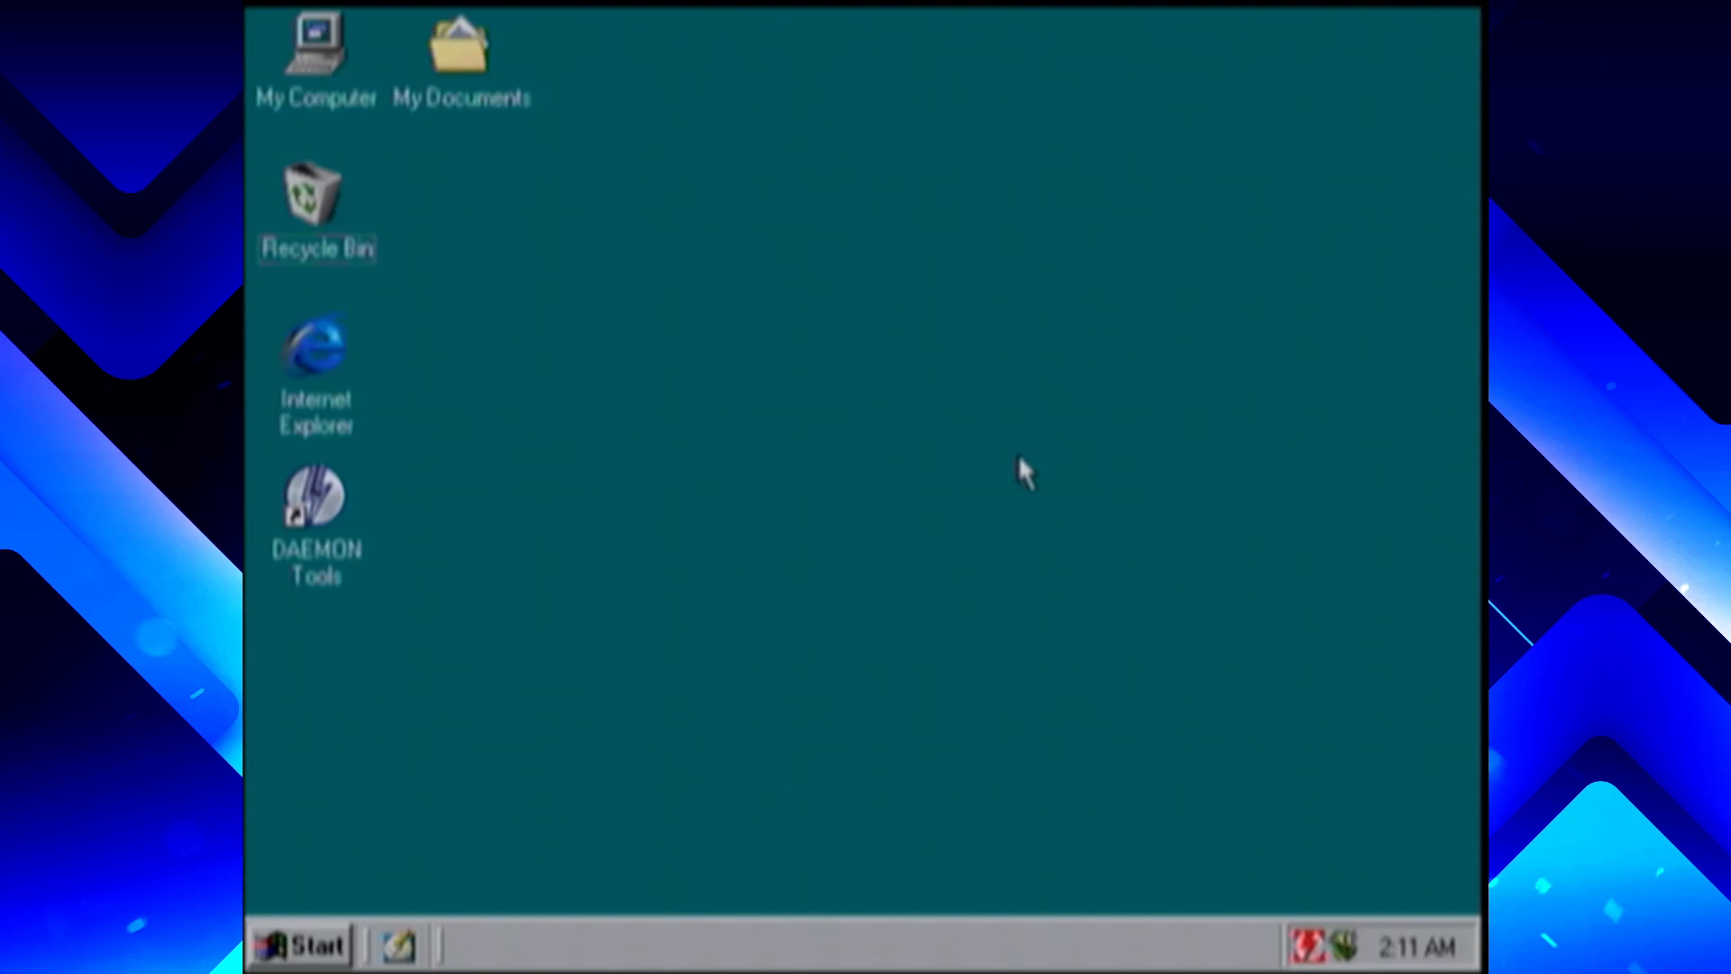
# Request a Windows shutdown and accept the preselected shutdown option
pyautogui.press('Menu')
pyautogui.press('Escape')
pyautogui.press('super')
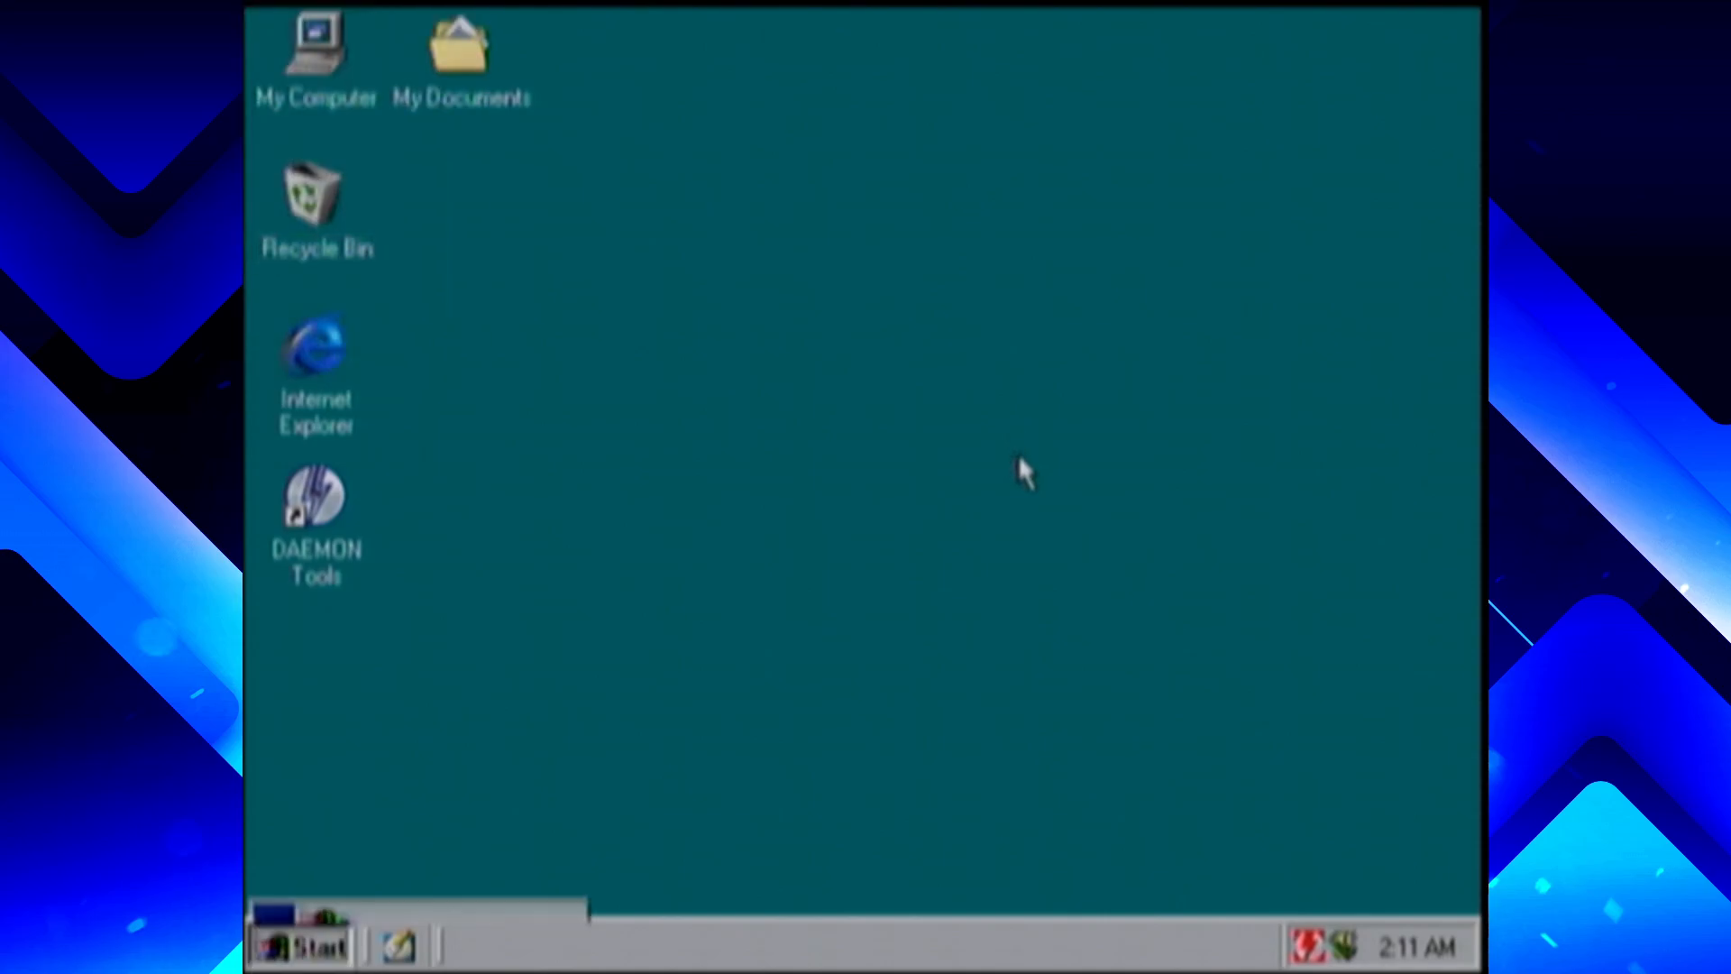
pyautogui.press('Up')
pyautogui.press('Return')
pyautogui.press('Return')
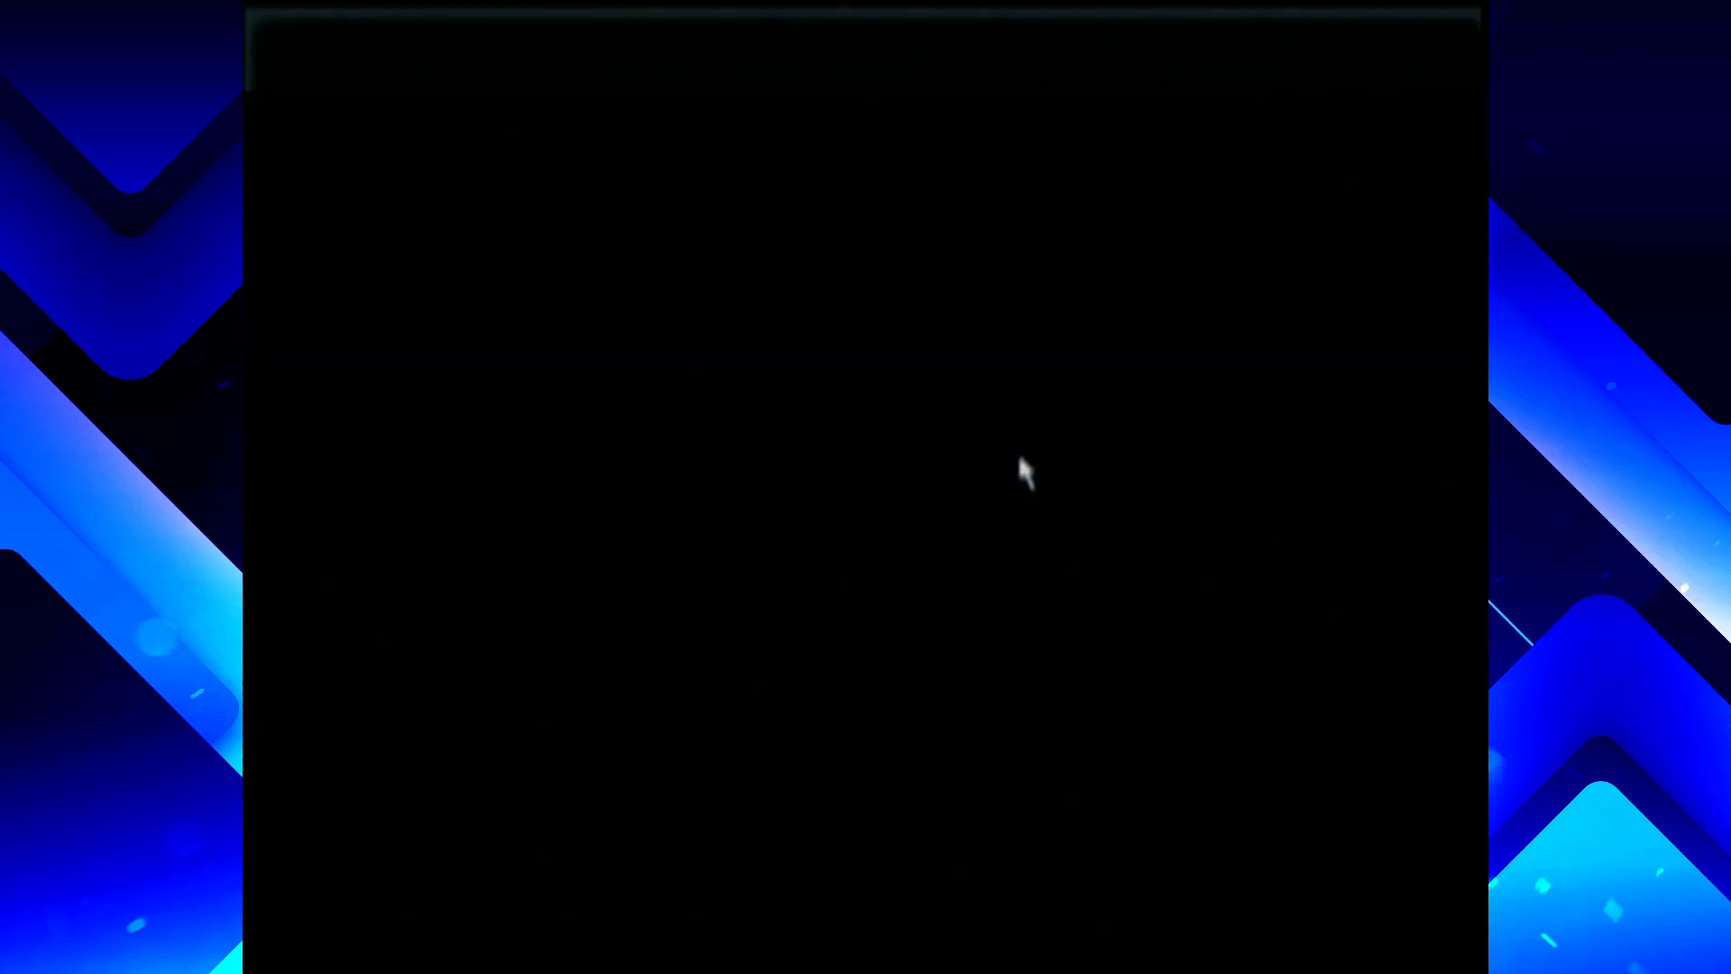